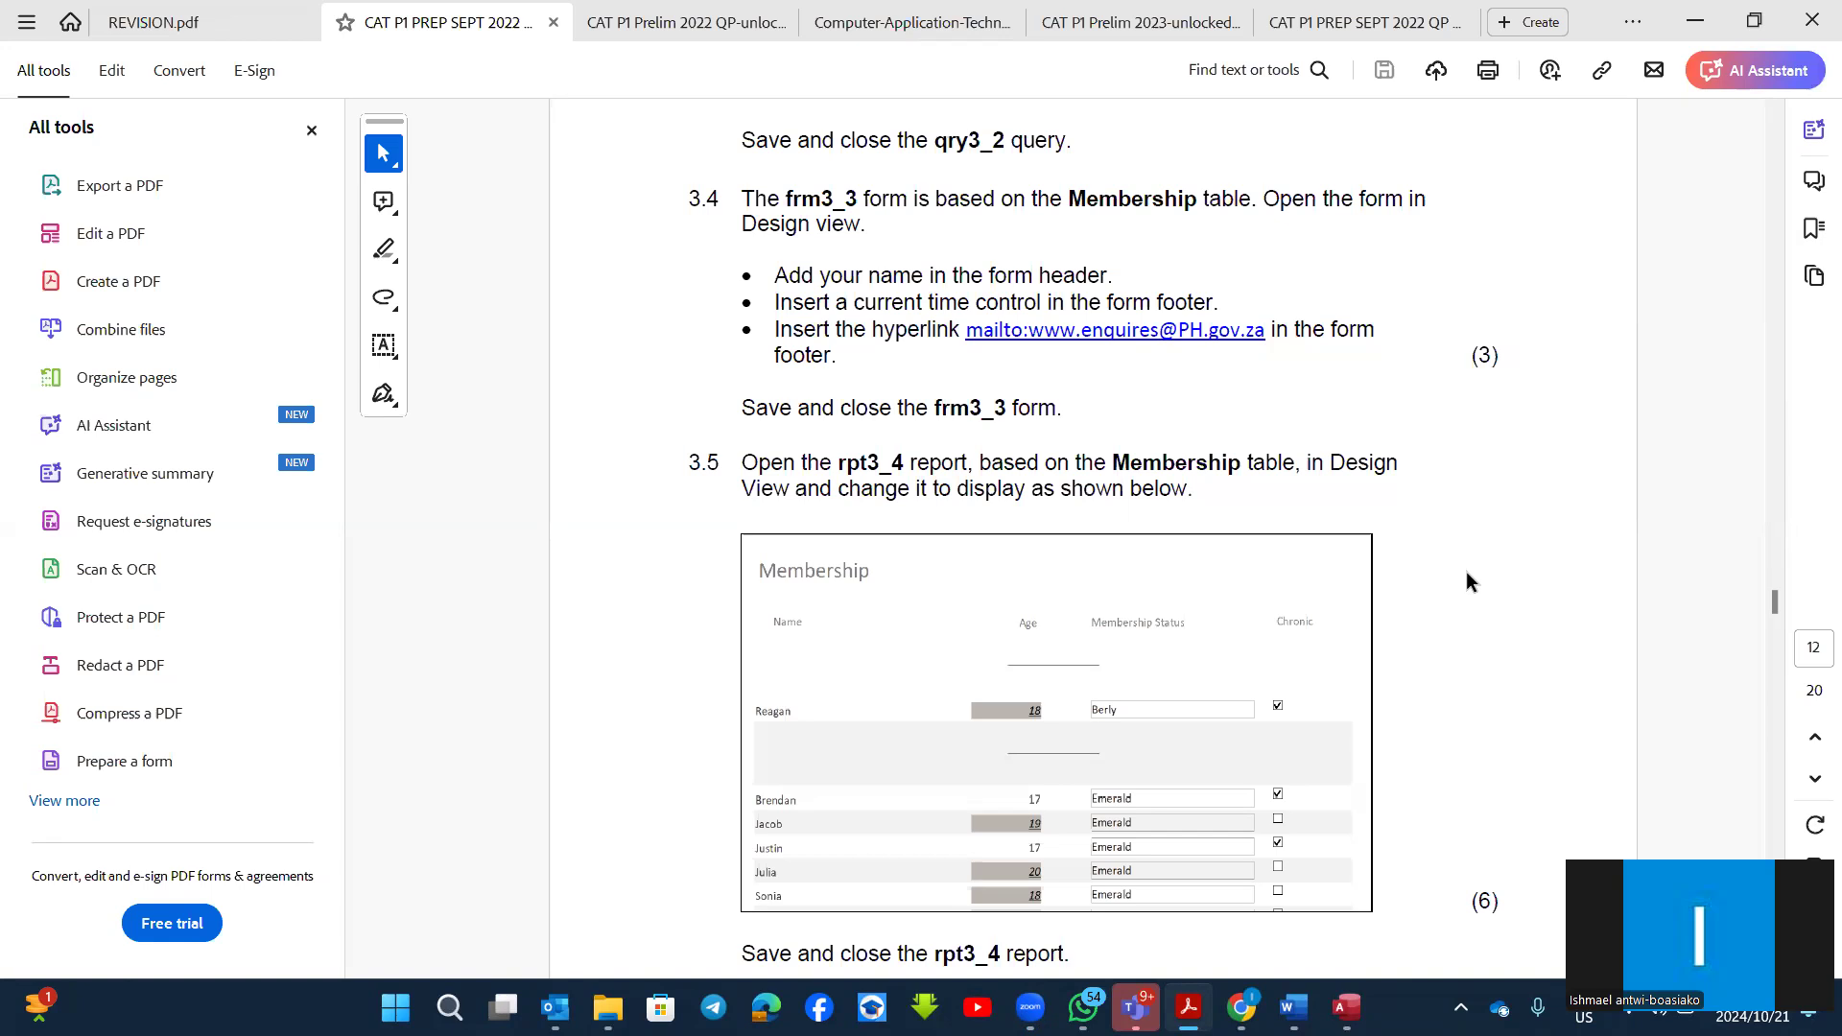
Step: Check questions 3.3 to 3.5 in the exam paper, then switch to the 3Members database in Access and close both open queries without saving
scroll(1464, 497, "up", 5)
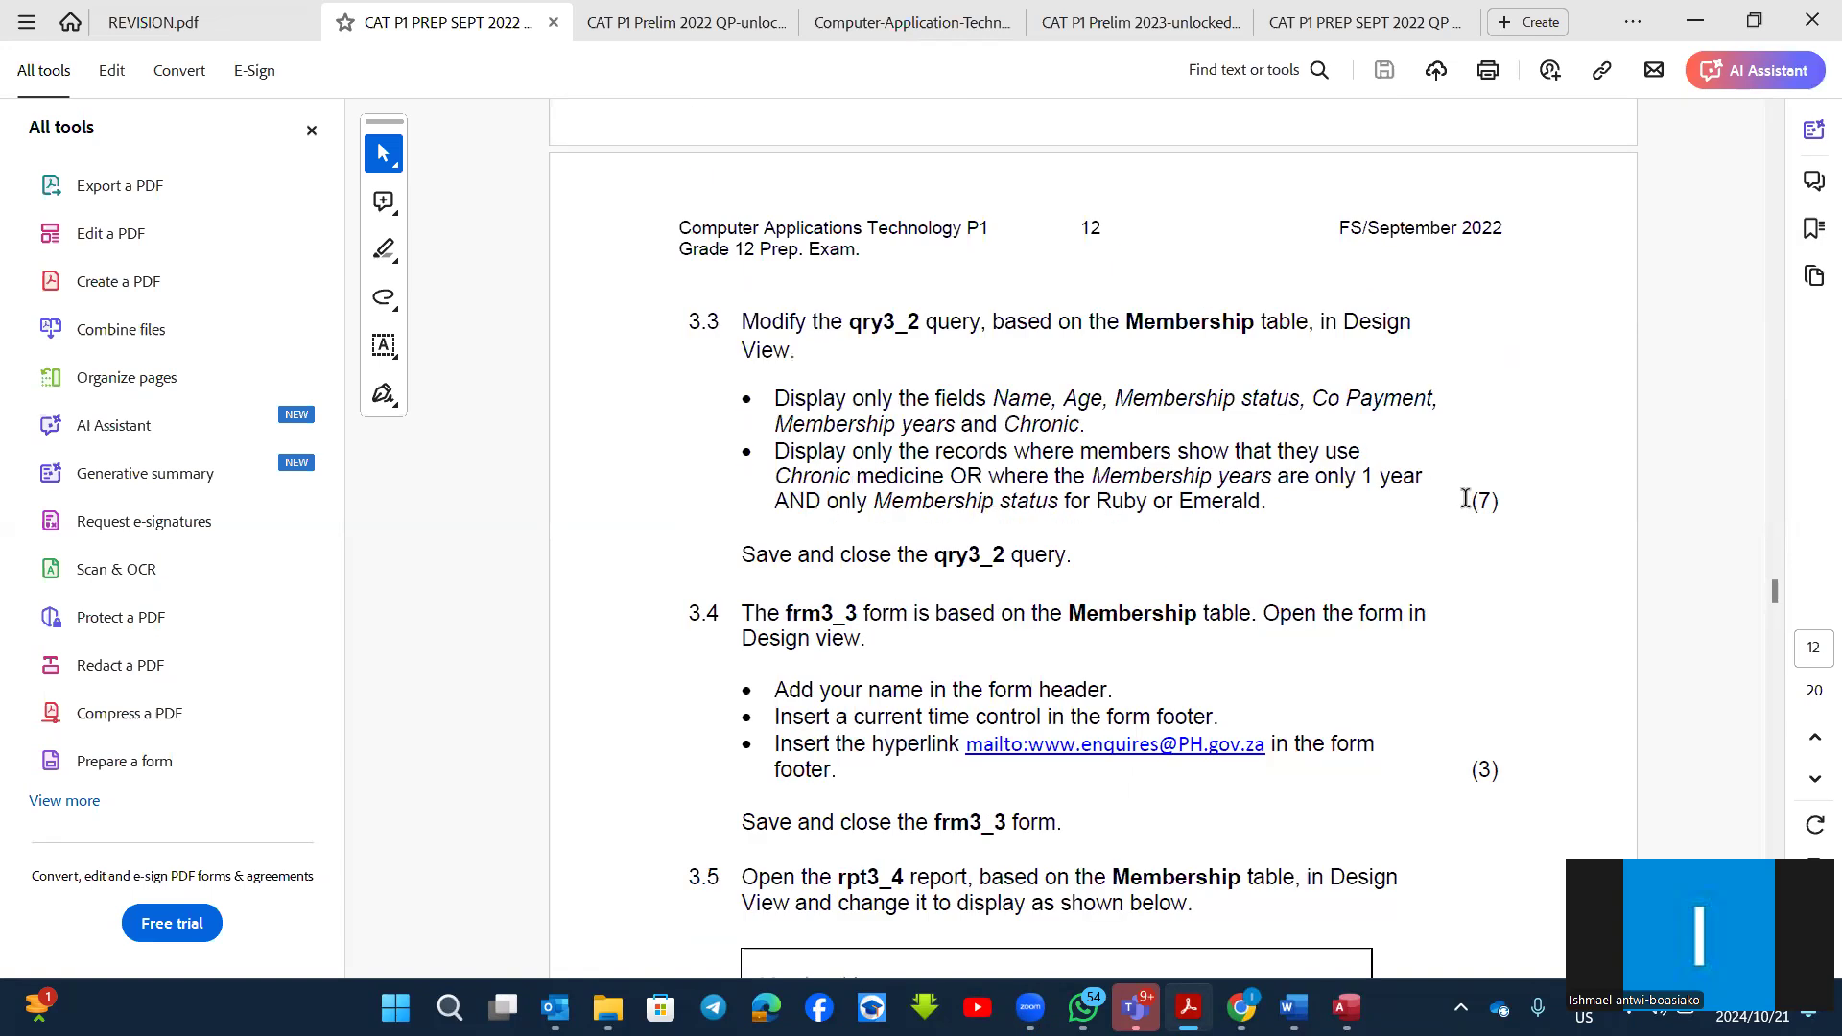
scroll(1466, 498, "down", 5)
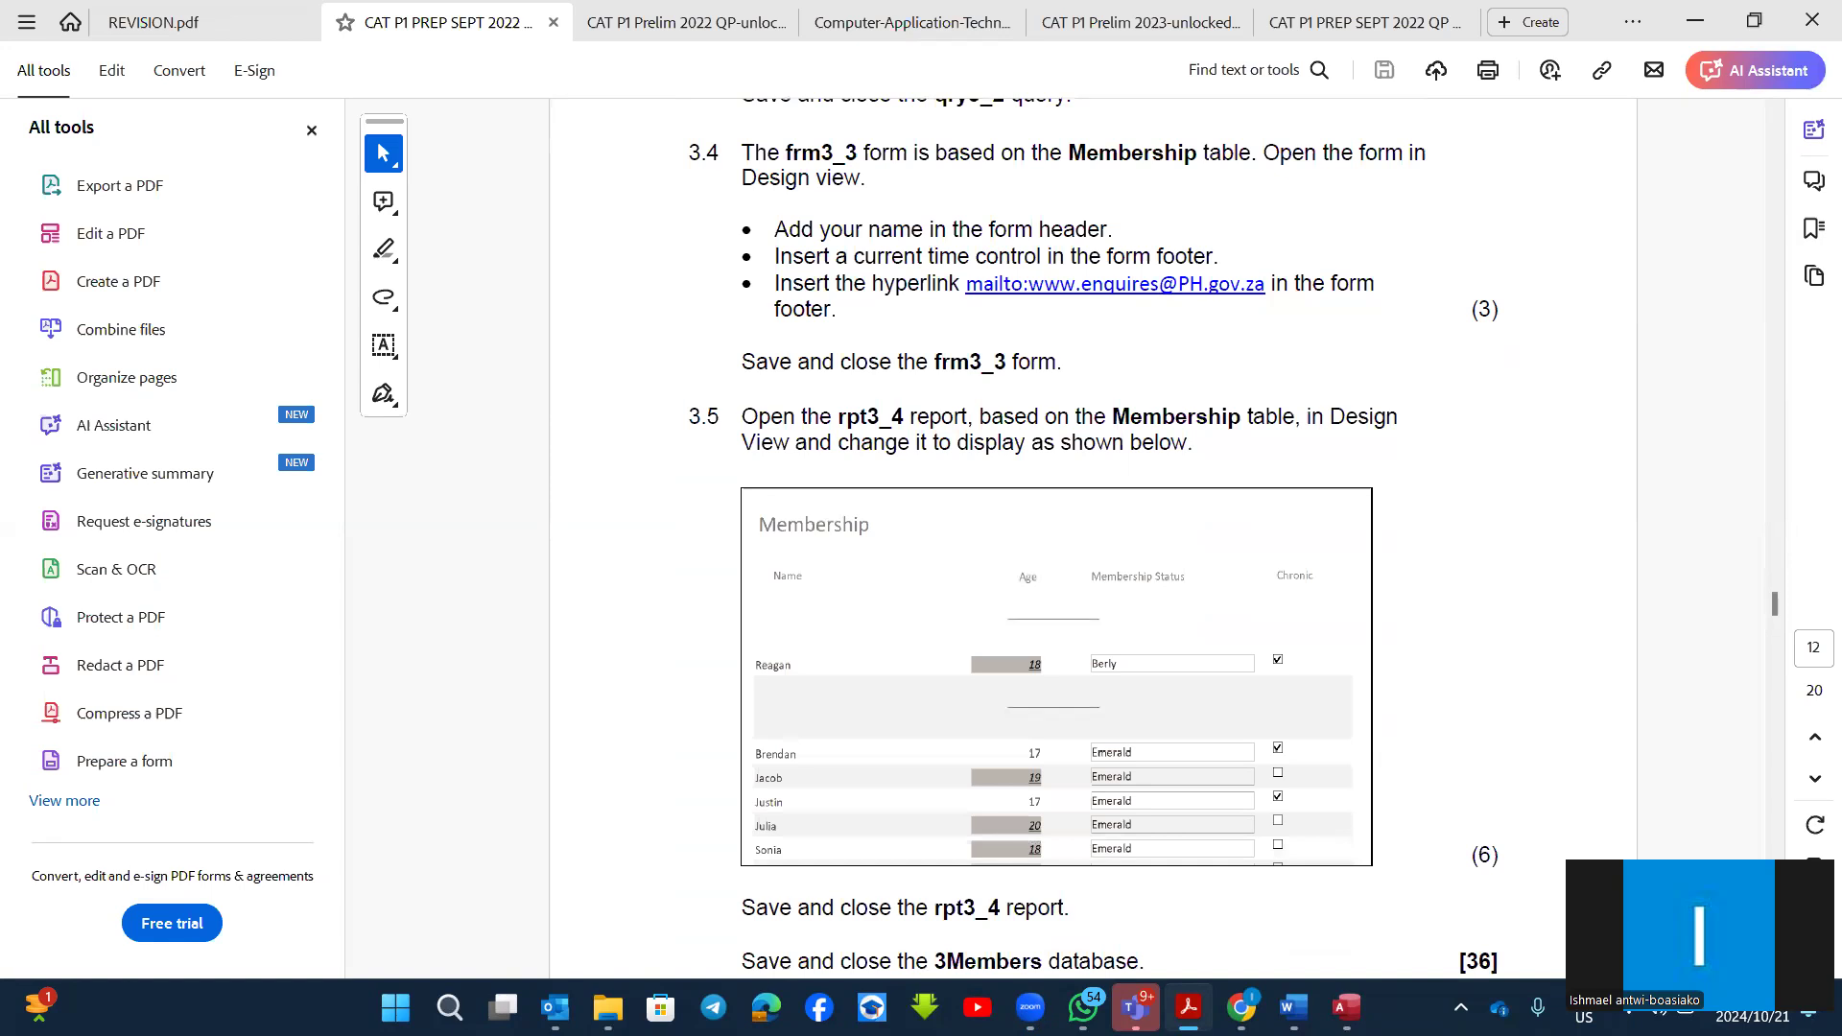
mouse_move(1348, 1007)
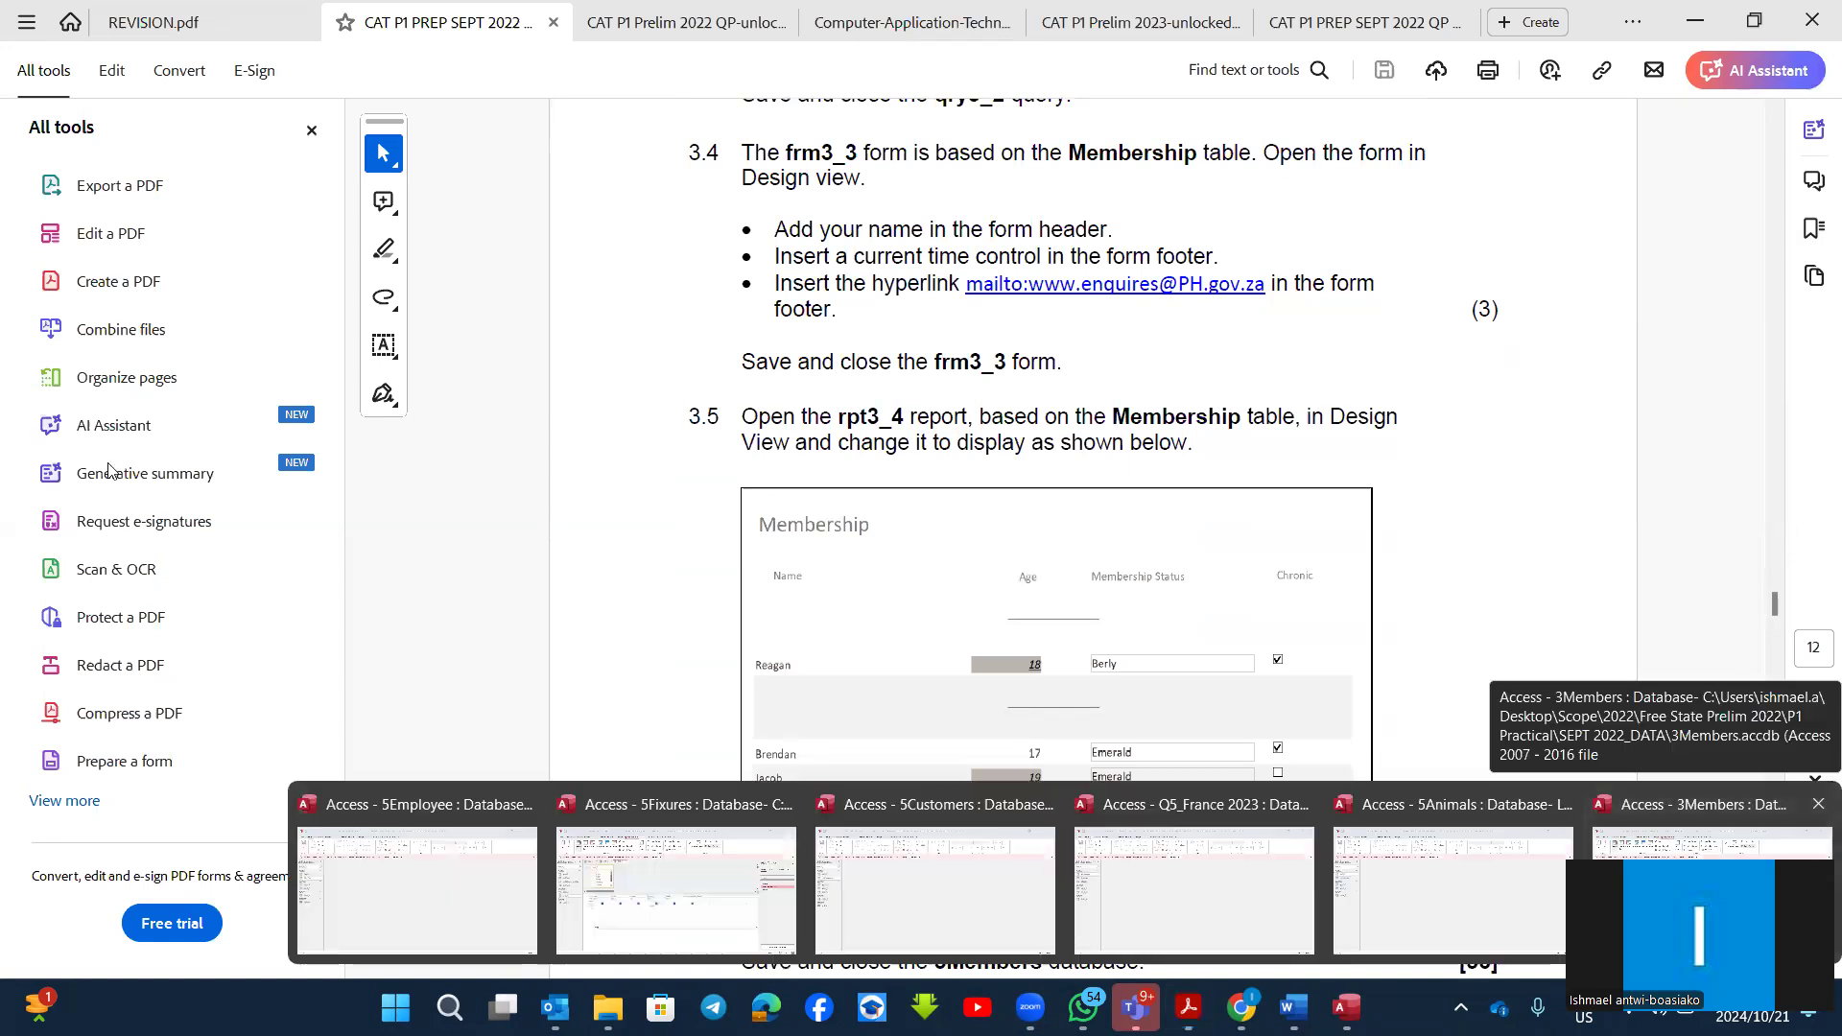
left_click(1691, 878)
right_click(380, 265)
left_click(443, 352)
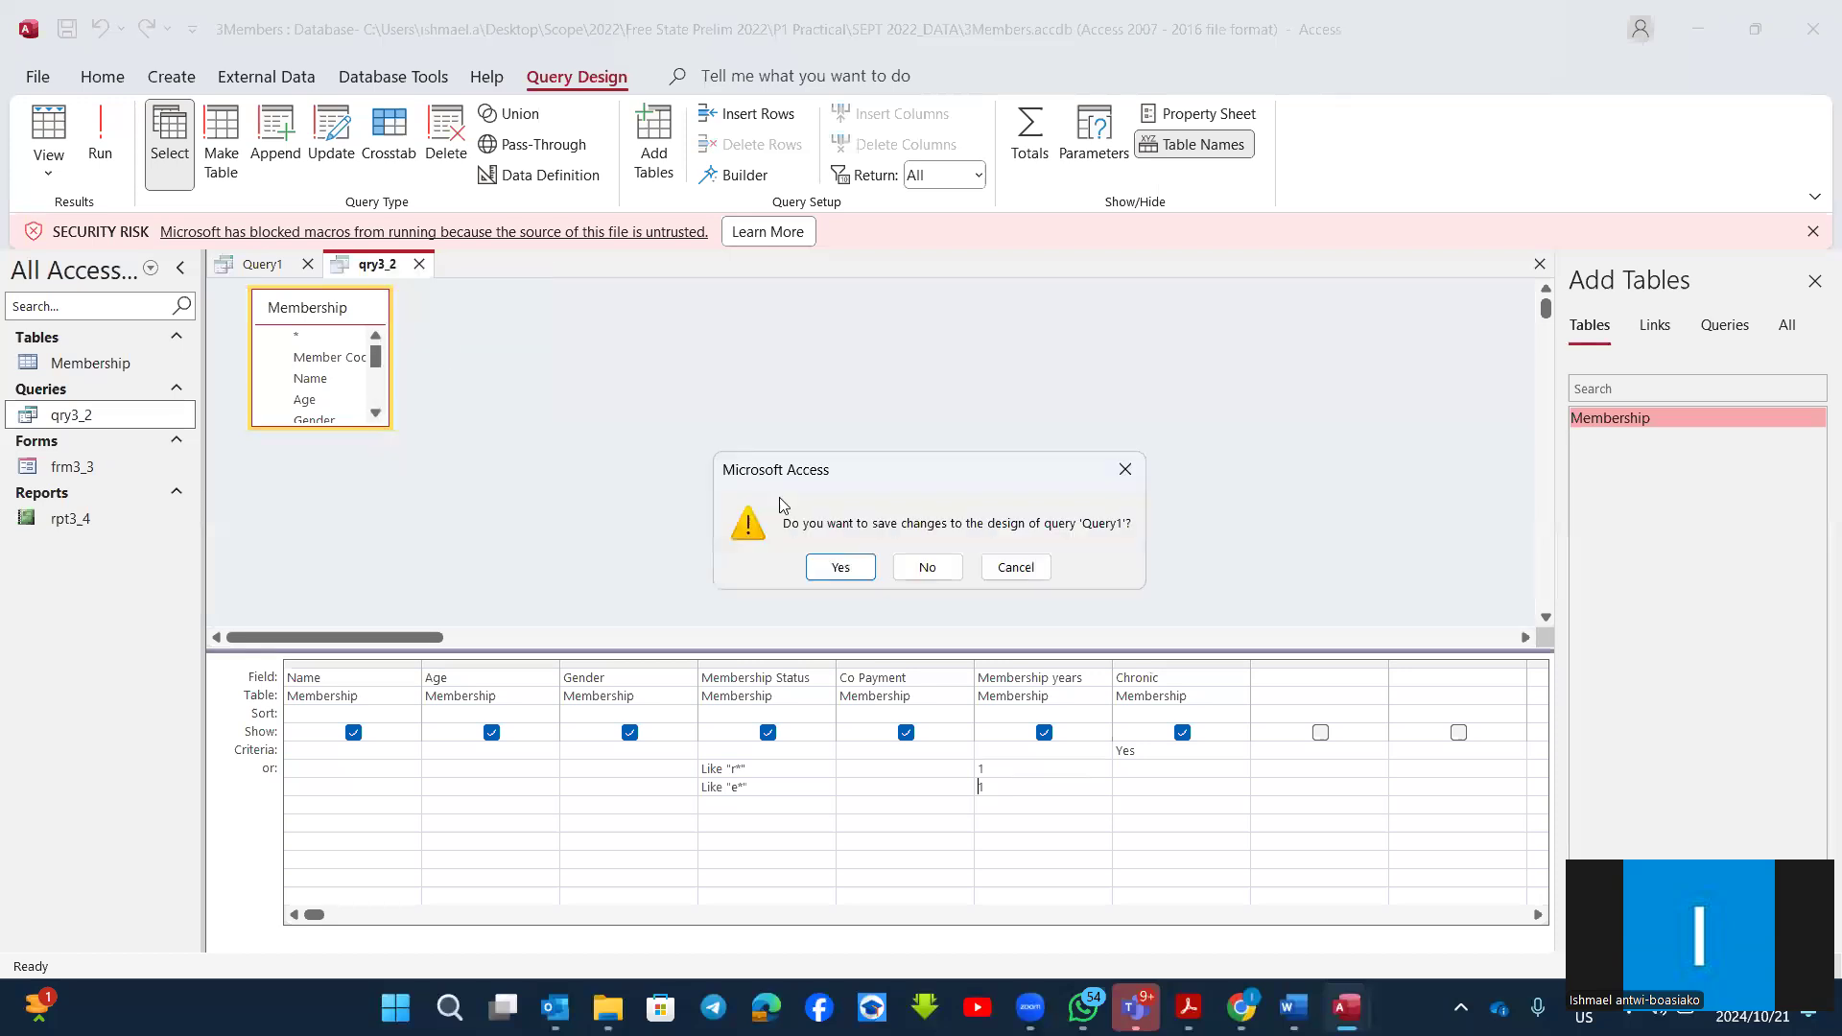
left_click(910, 573)
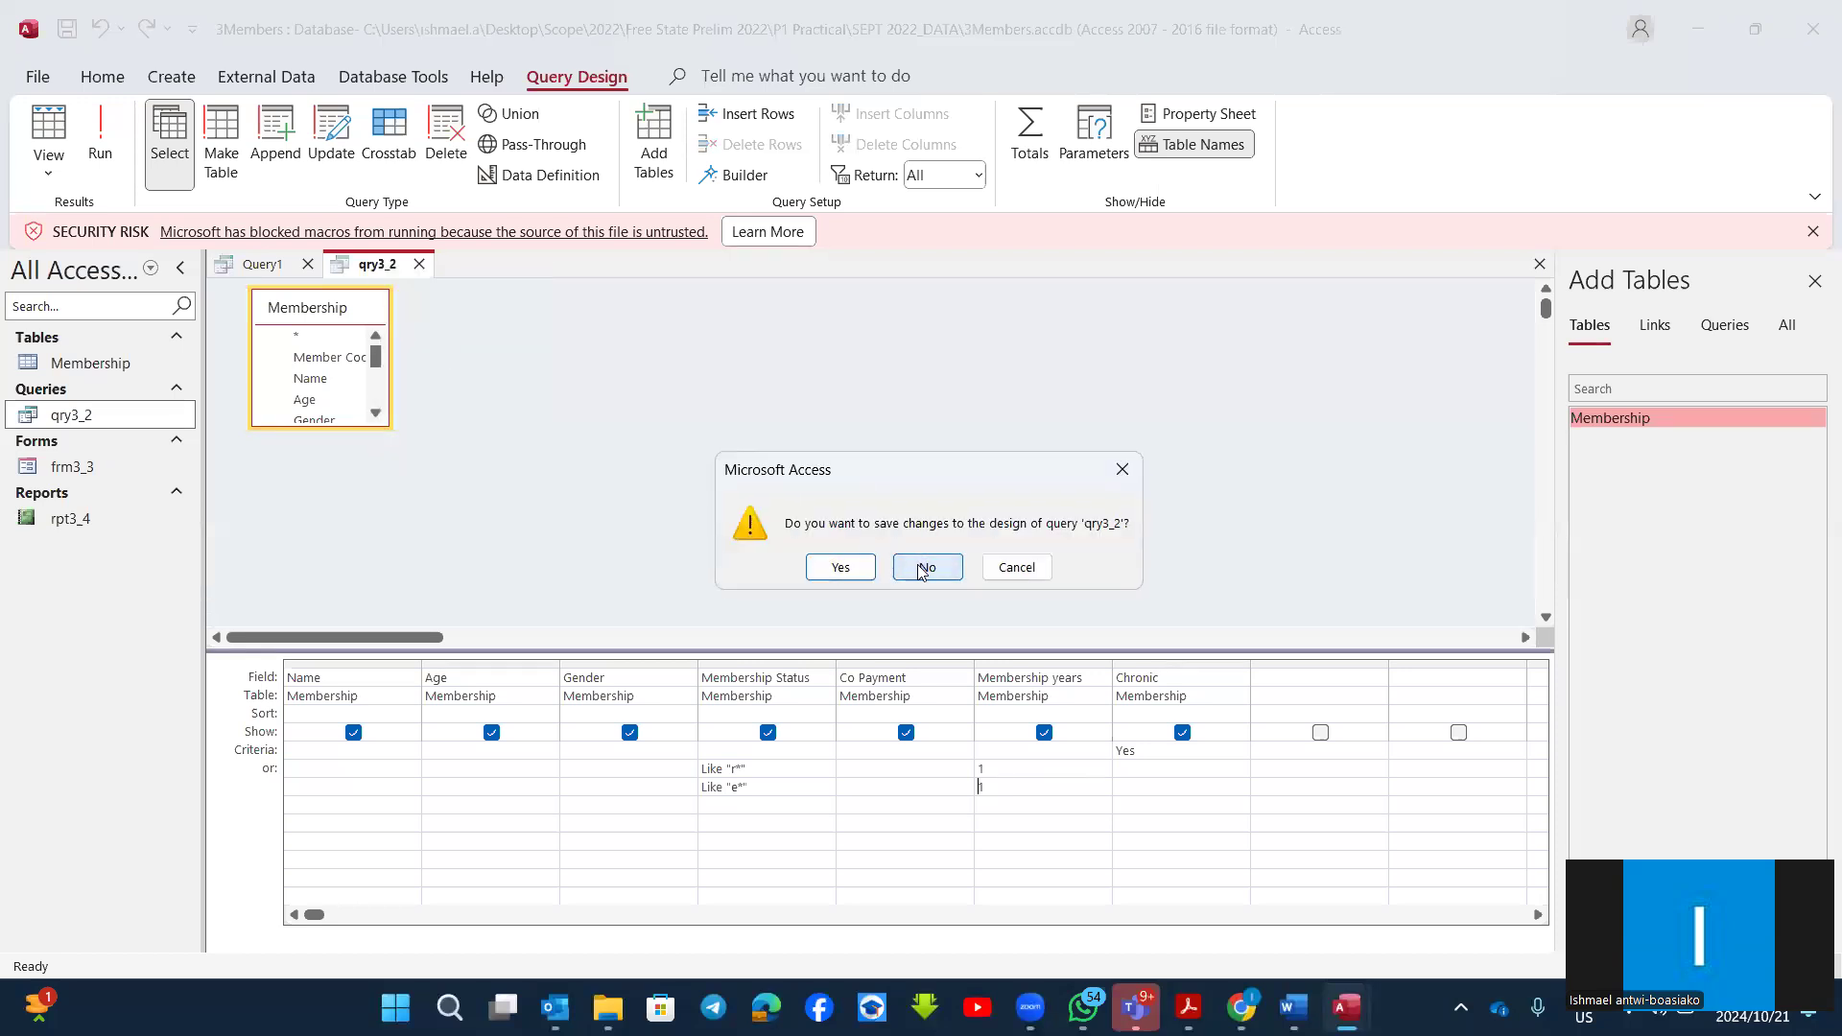
left_click(917, 572)
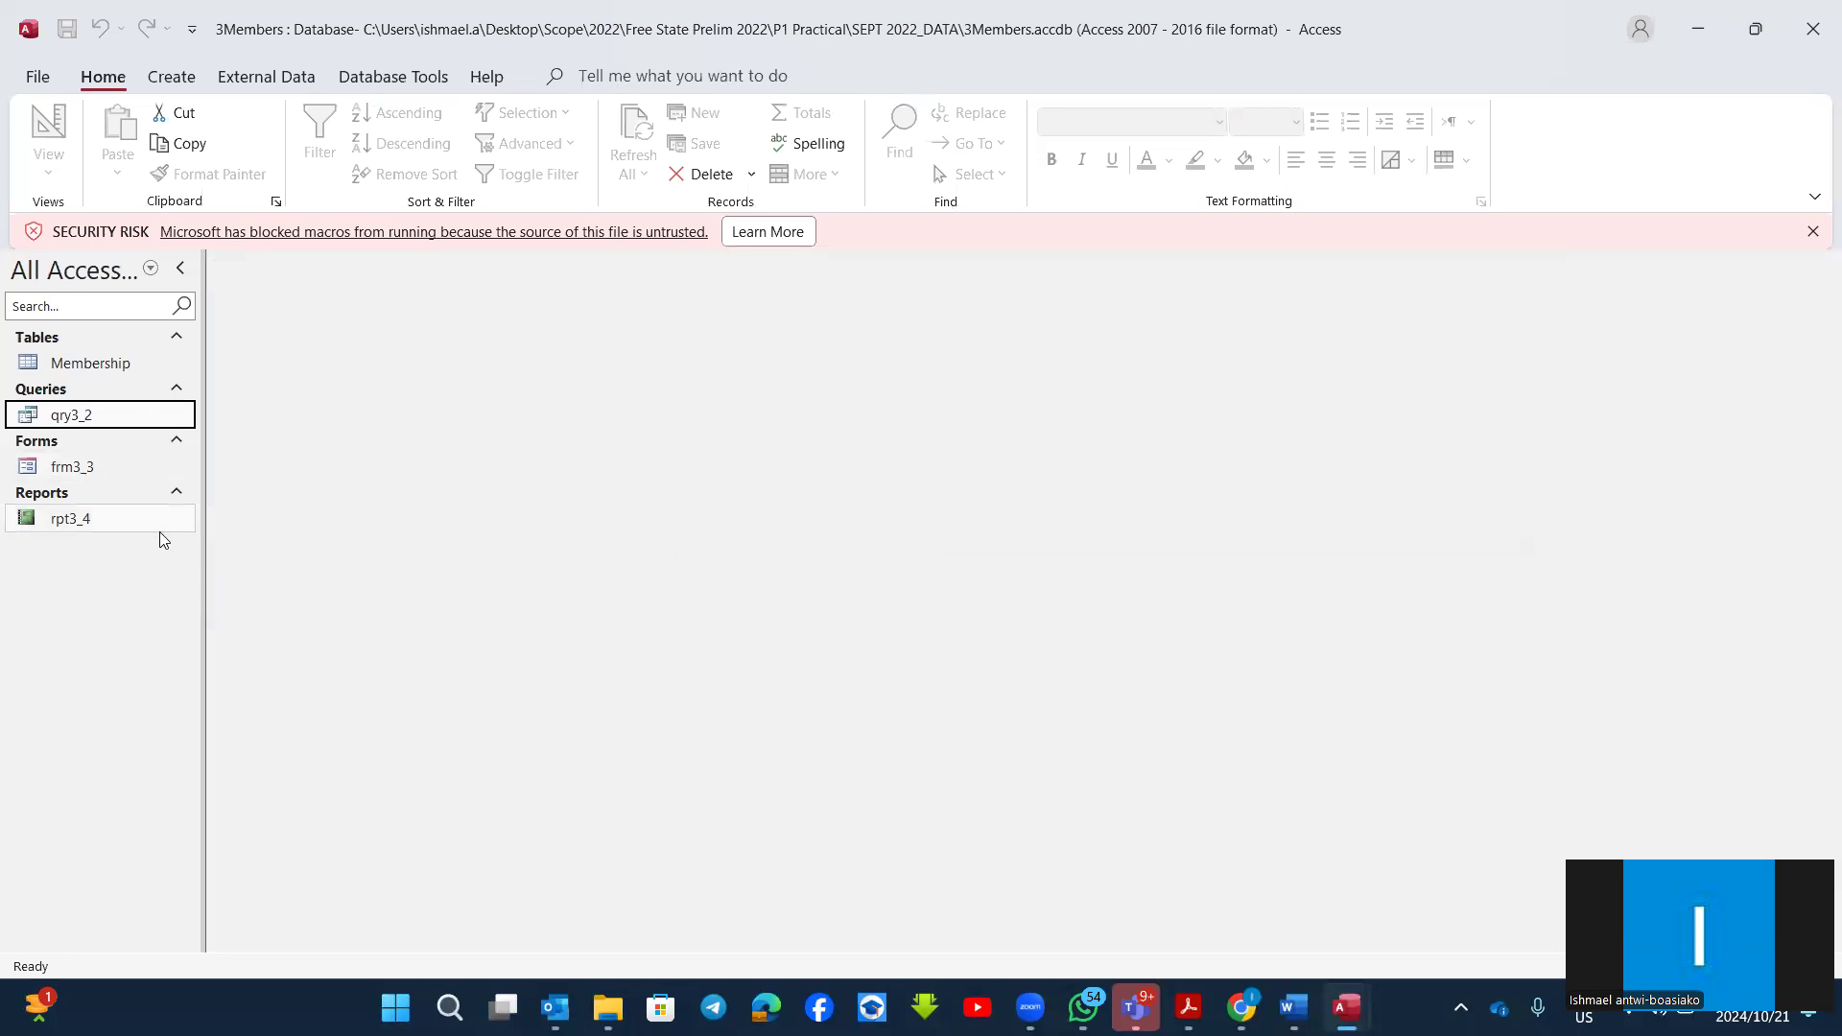
Step: Open the frm3_3 form in Design View
left_click(67, 474)
right_click(67, 480)
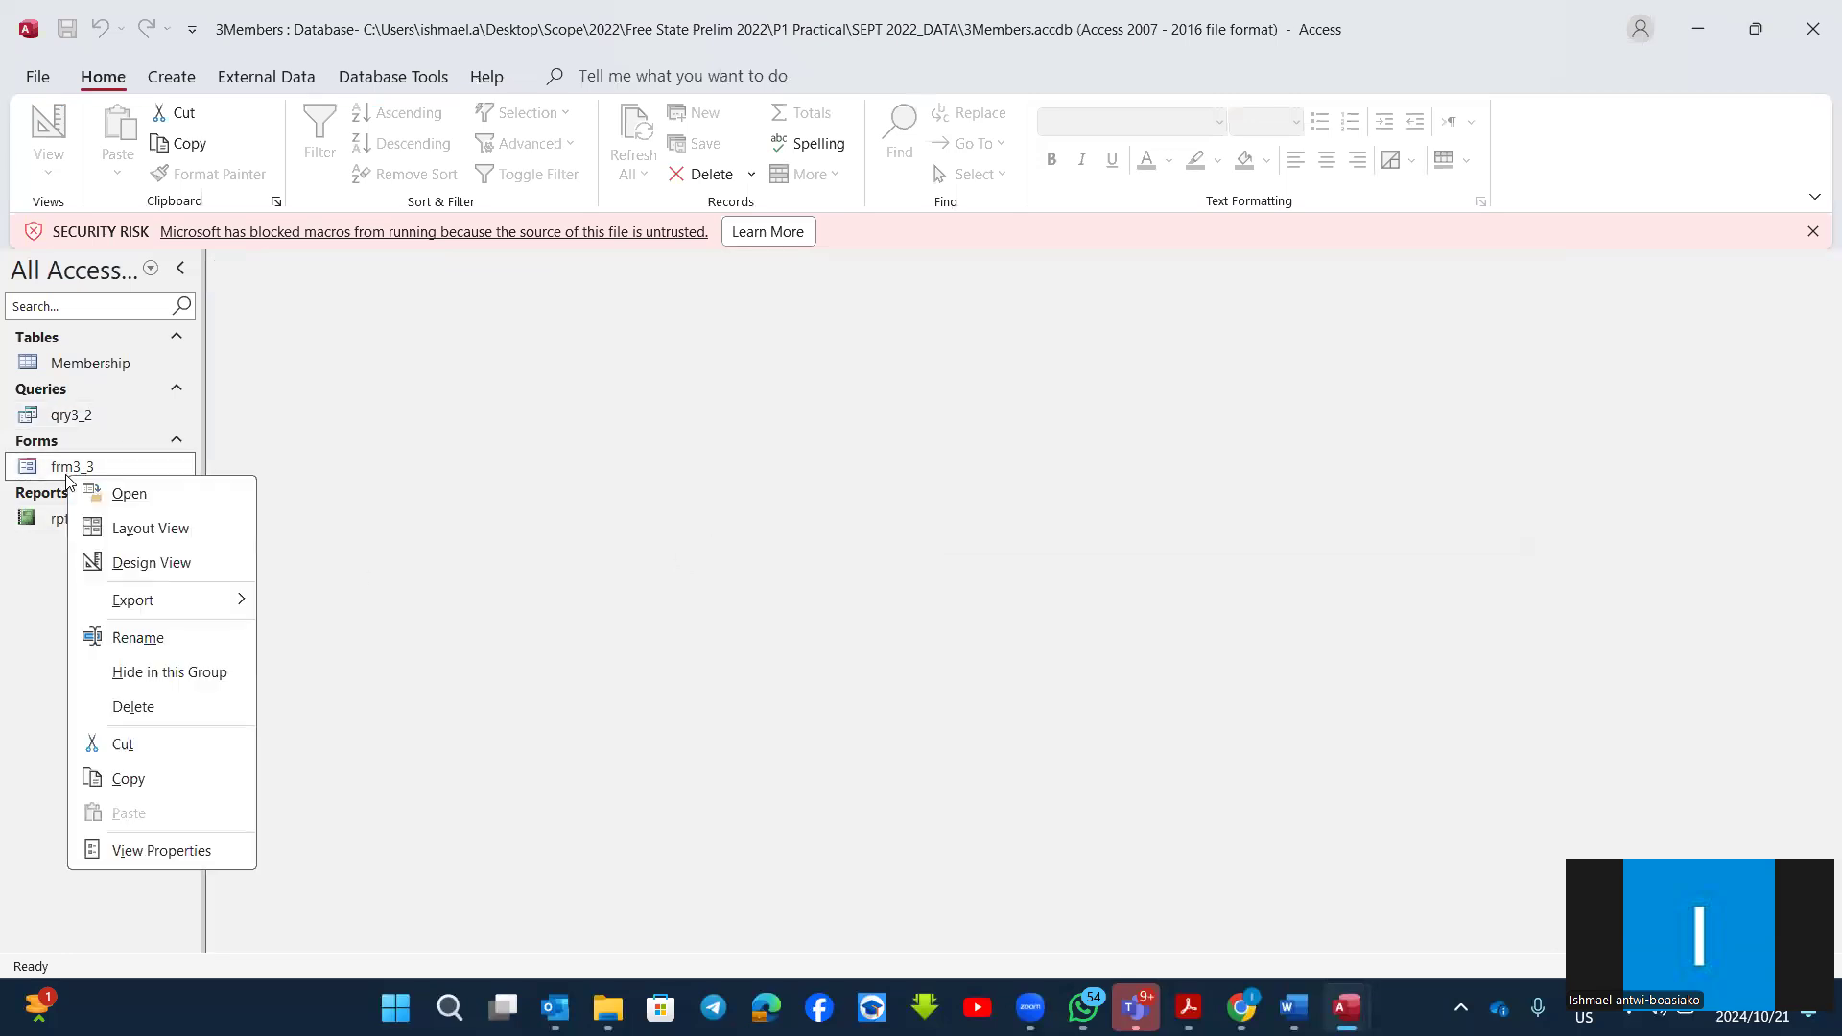
left_click(137, 558)
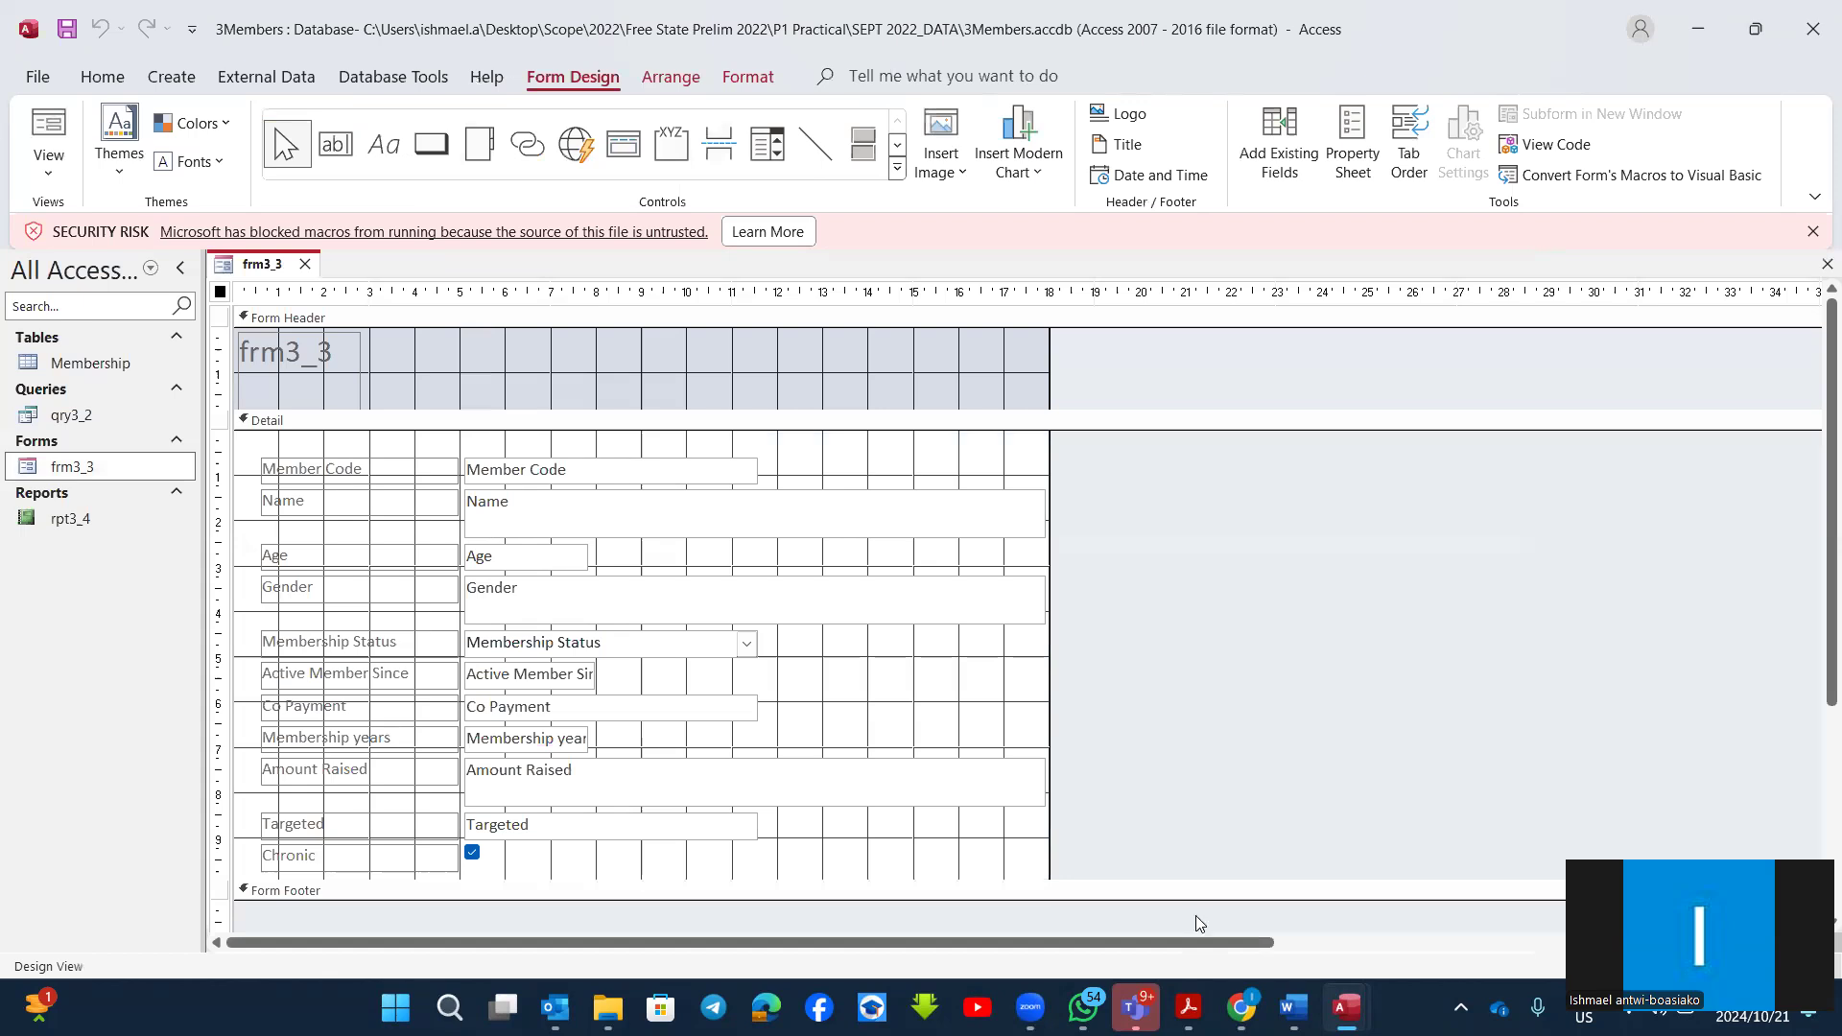
Step: Check question 3.4 in the exam paper and expand the form footer of frm3_3 to about 3.8 cm high
key("alt+Tab")
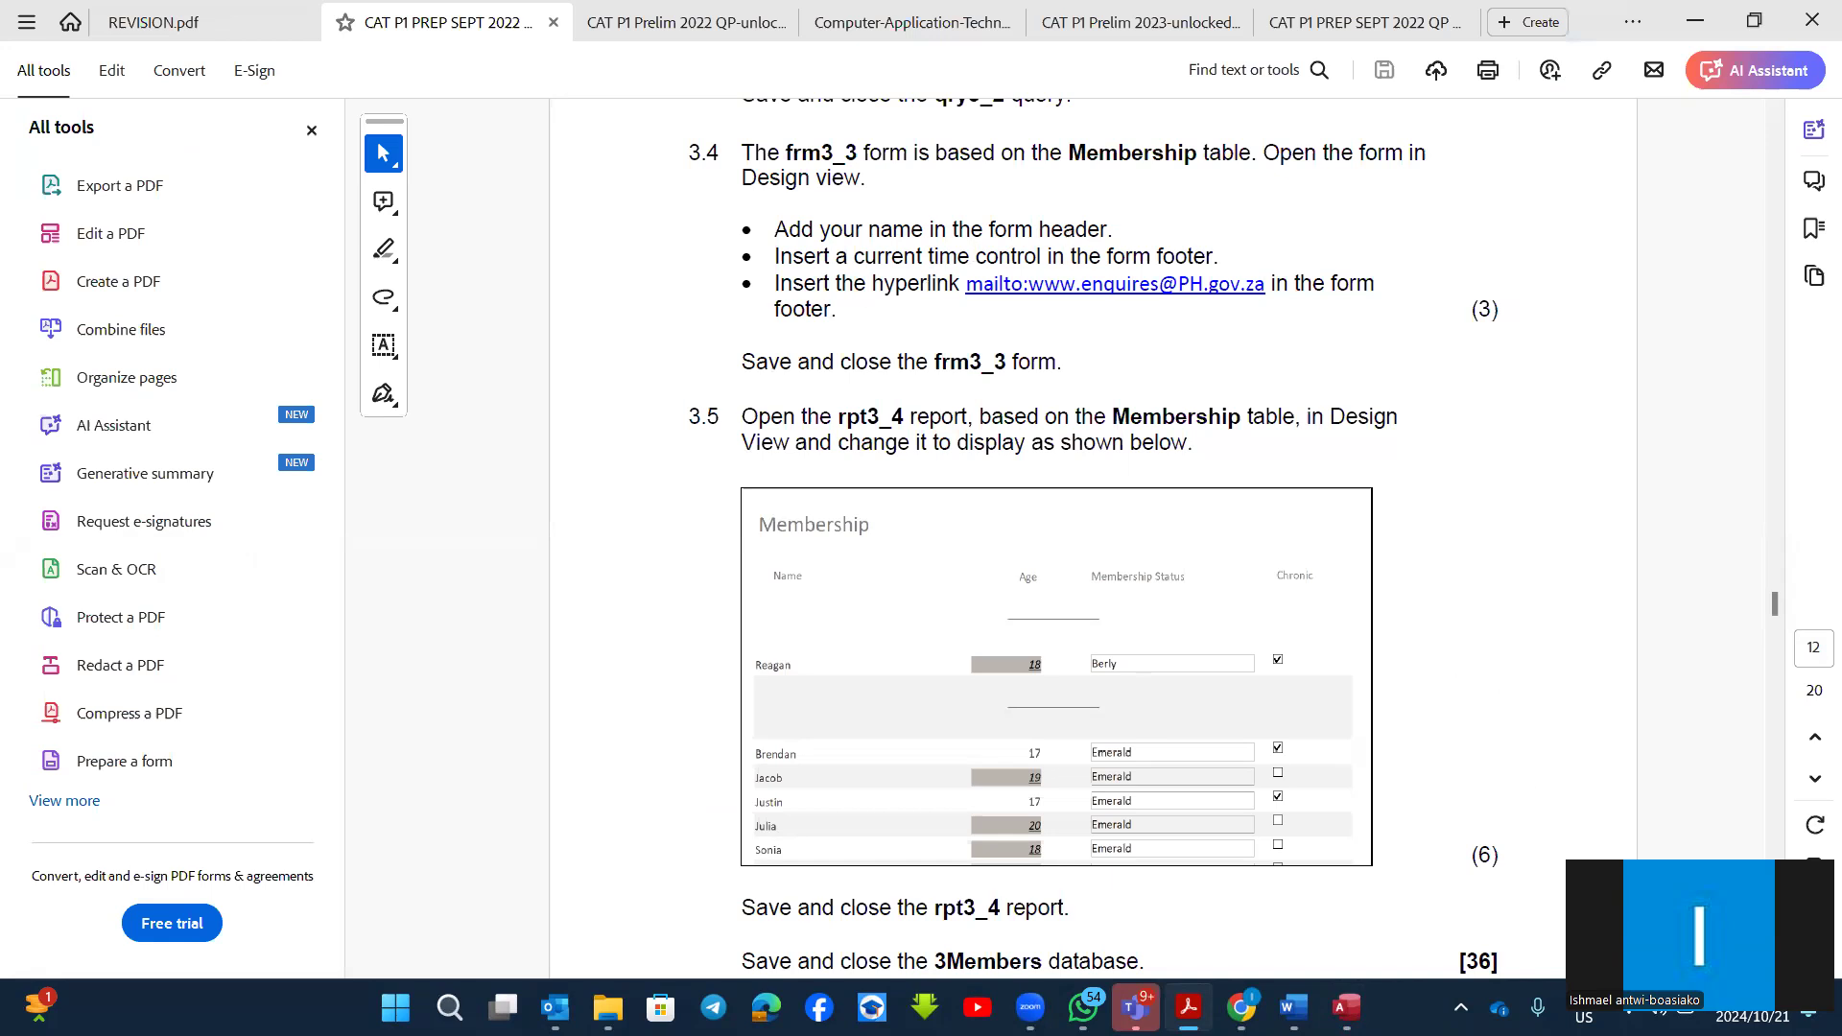
mouse_move(1348, 1008)
left_click(1698, 892)
scroll(1234, 506, "down", 1)
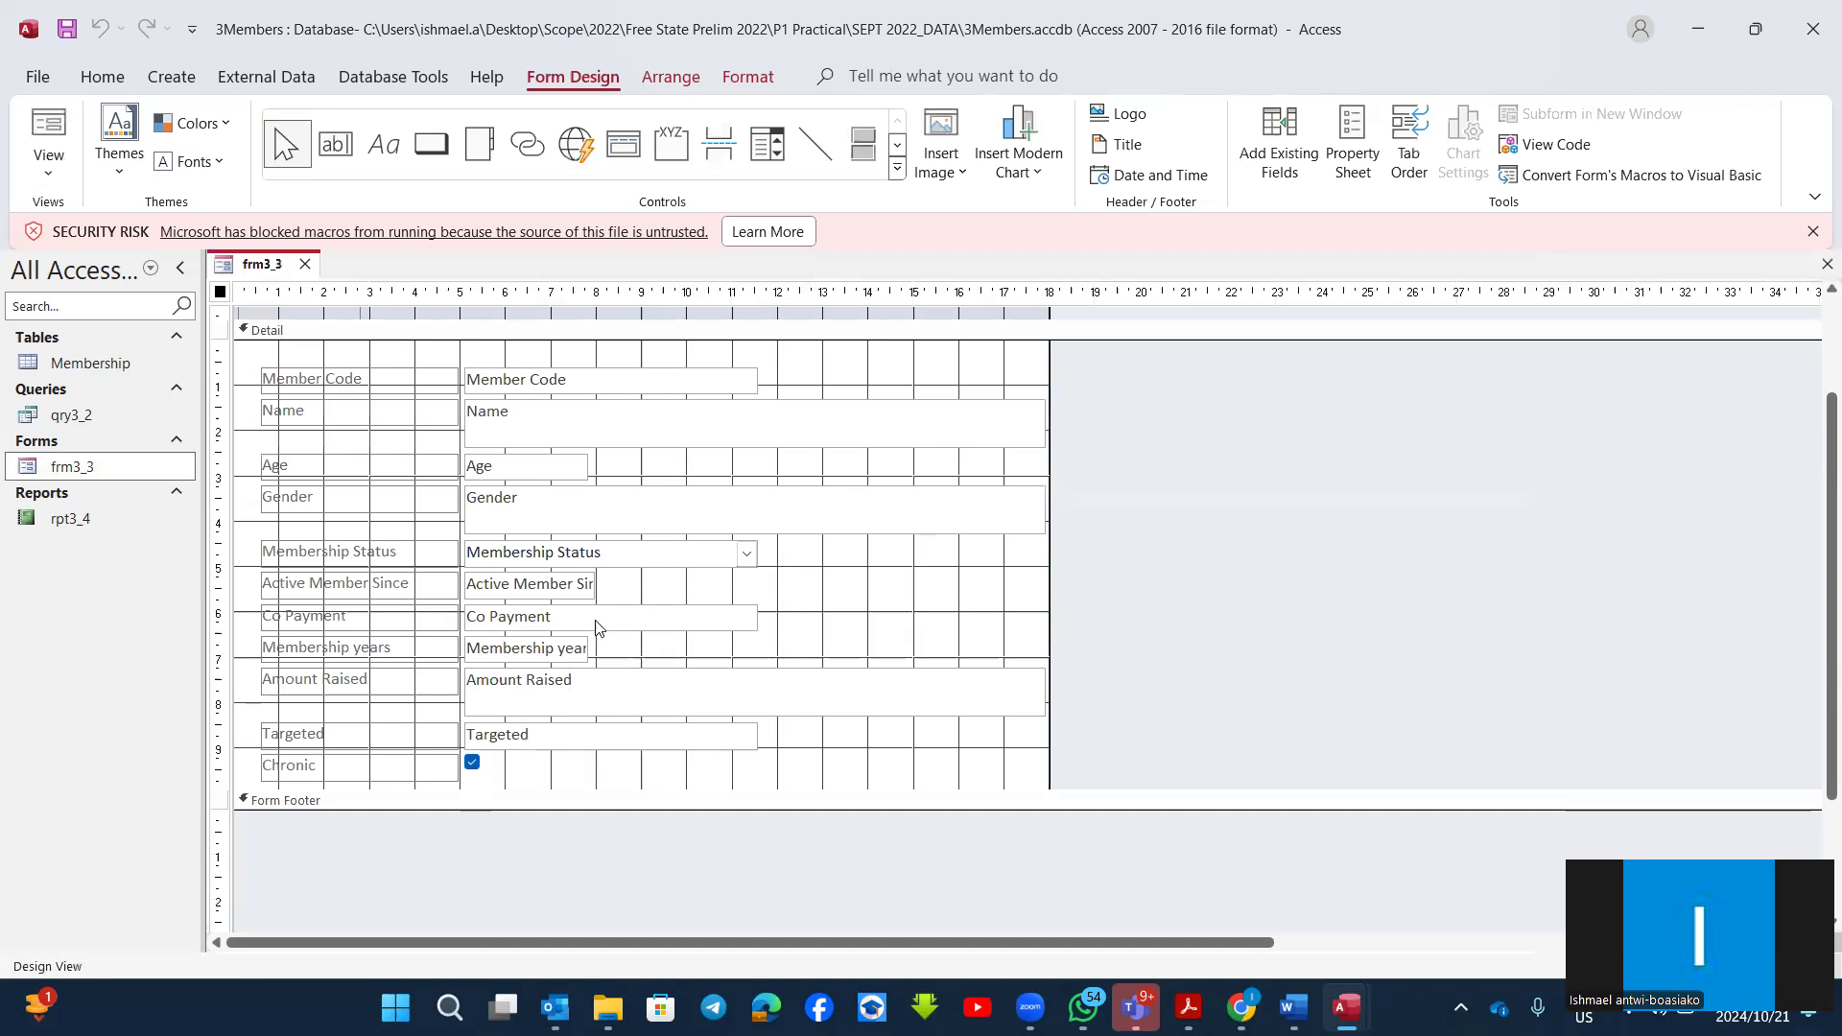
scroll(979, 720, "down", 3)
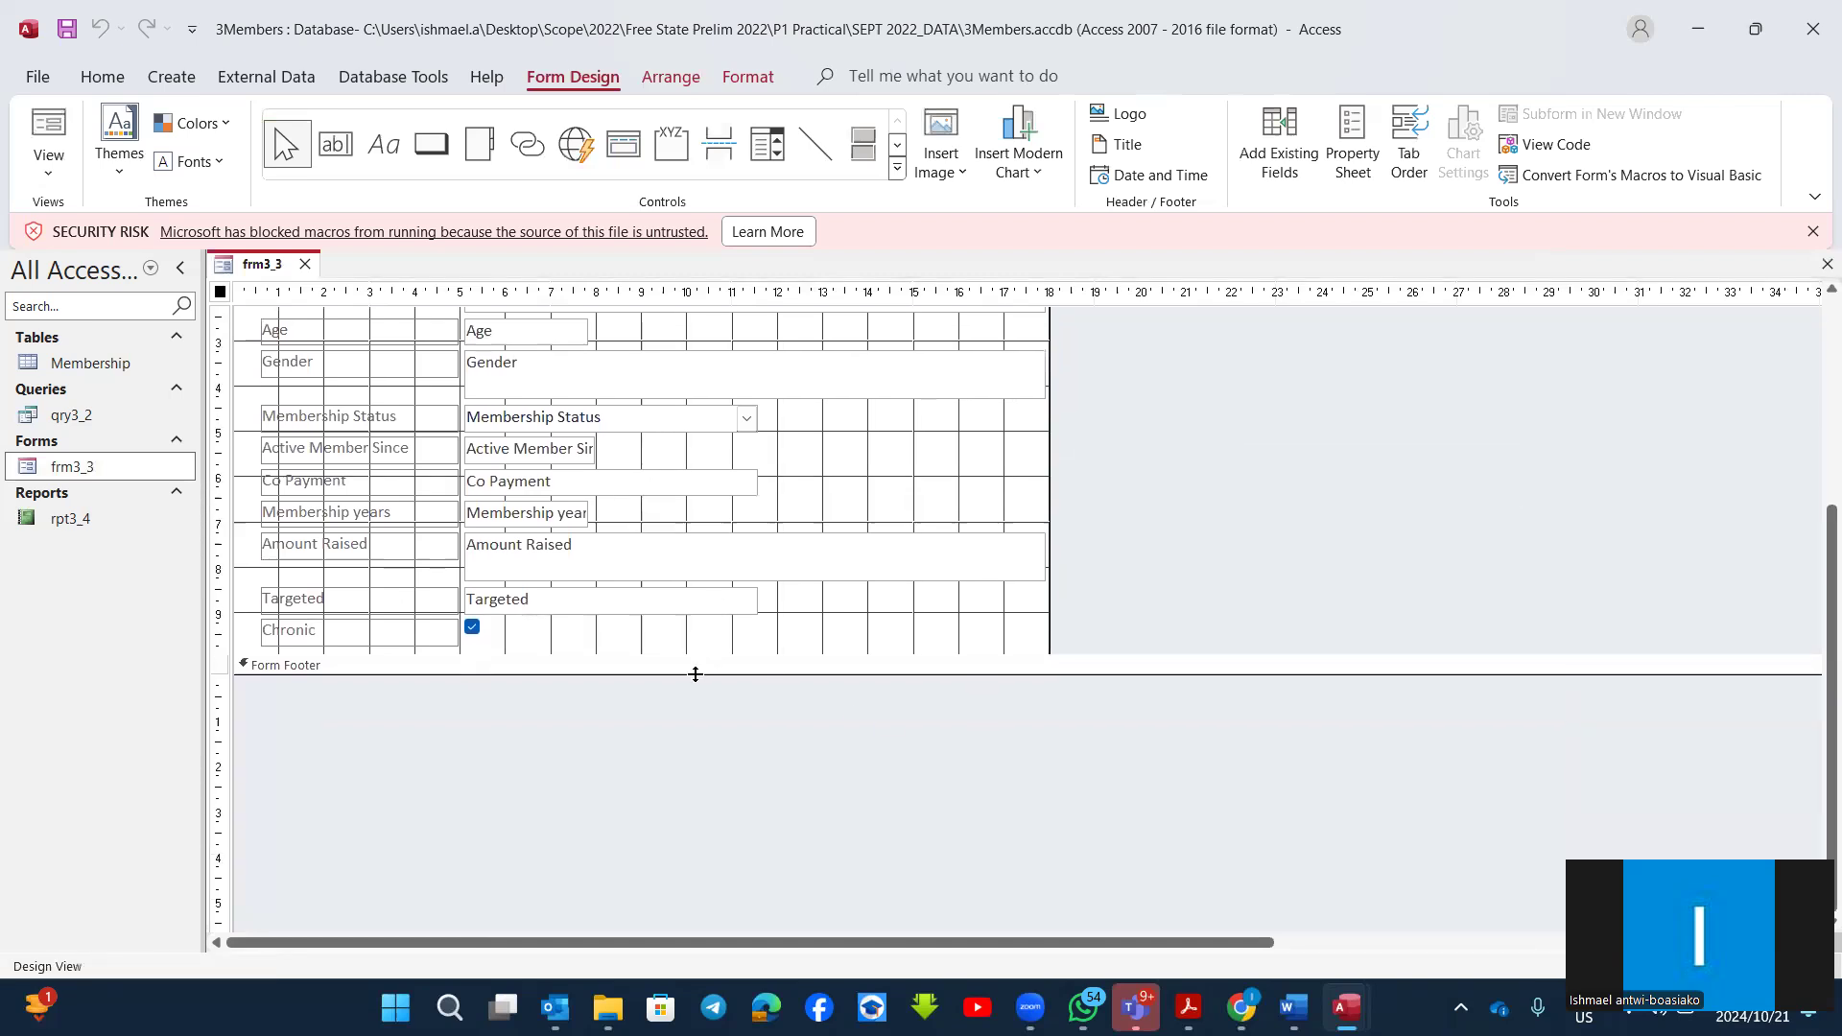
left_click_drag(693, 675, 695, 847)
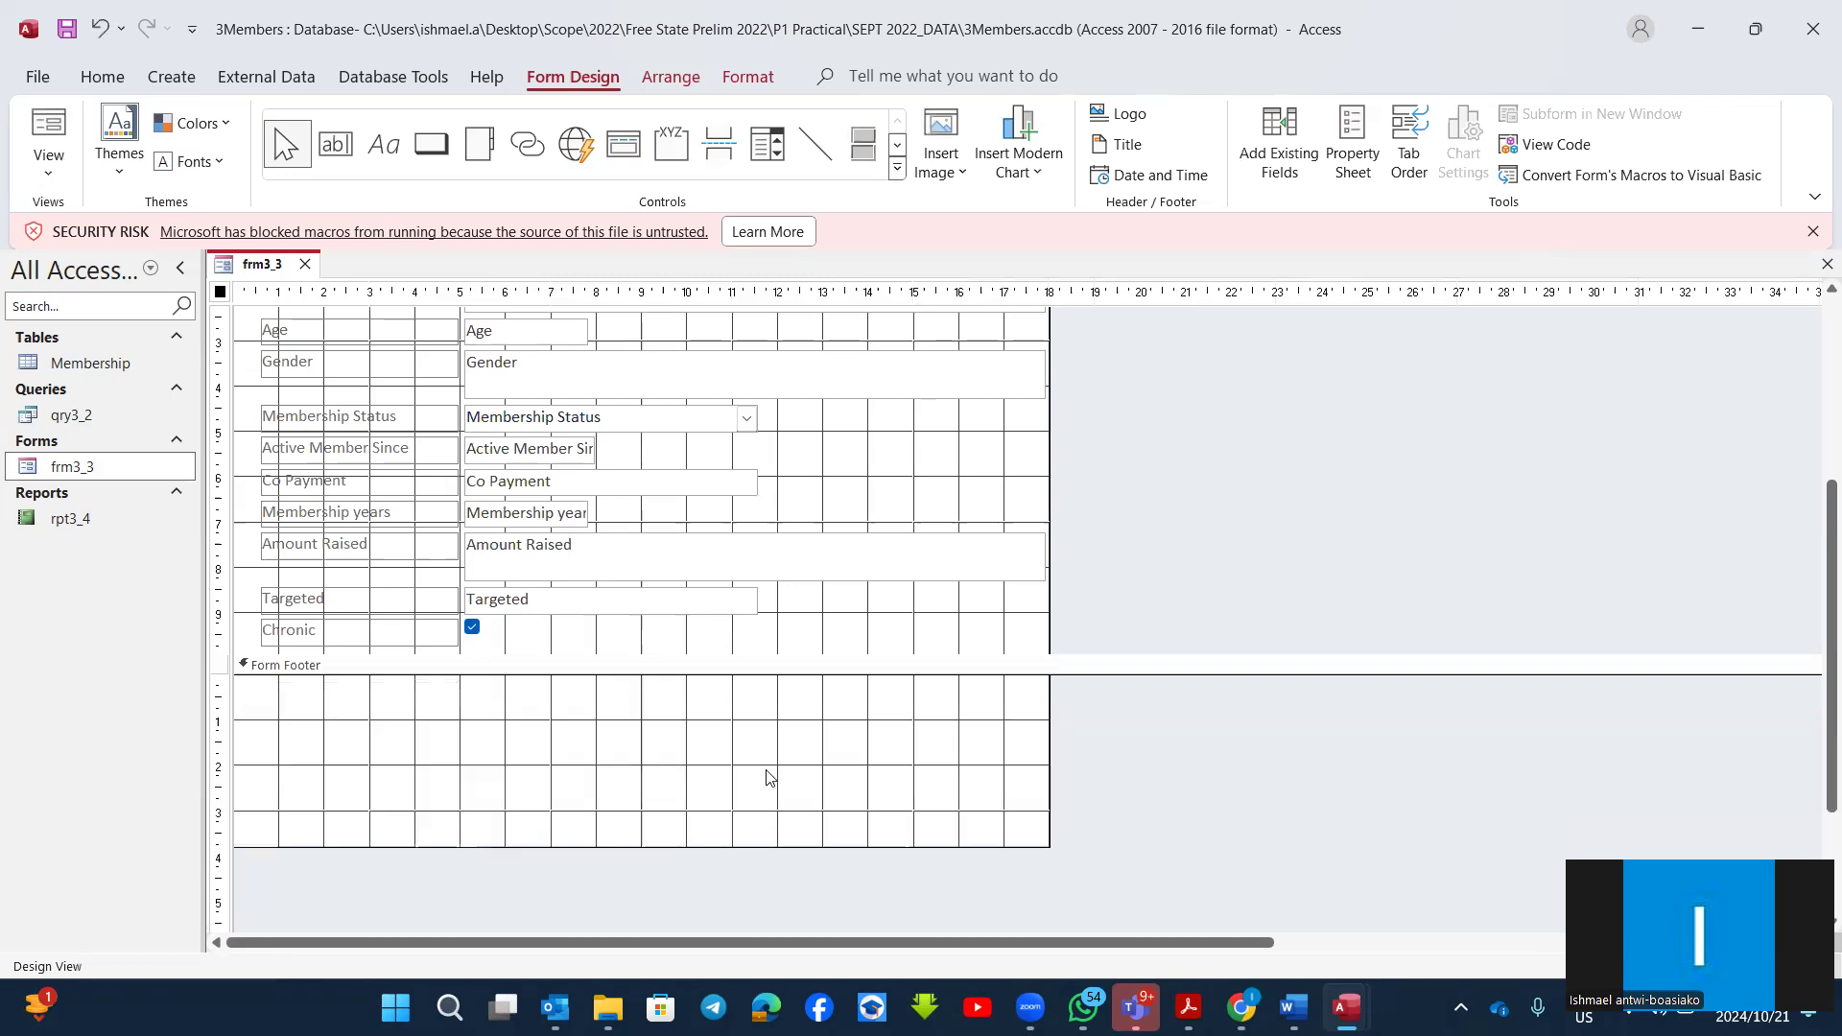
Step: Add a label about 10.6 cm wide in the form footer reading "CAT Simplified by" followed by the author's name
left_click(381, 160)
left_click_drag(396, 734, 877, 814)
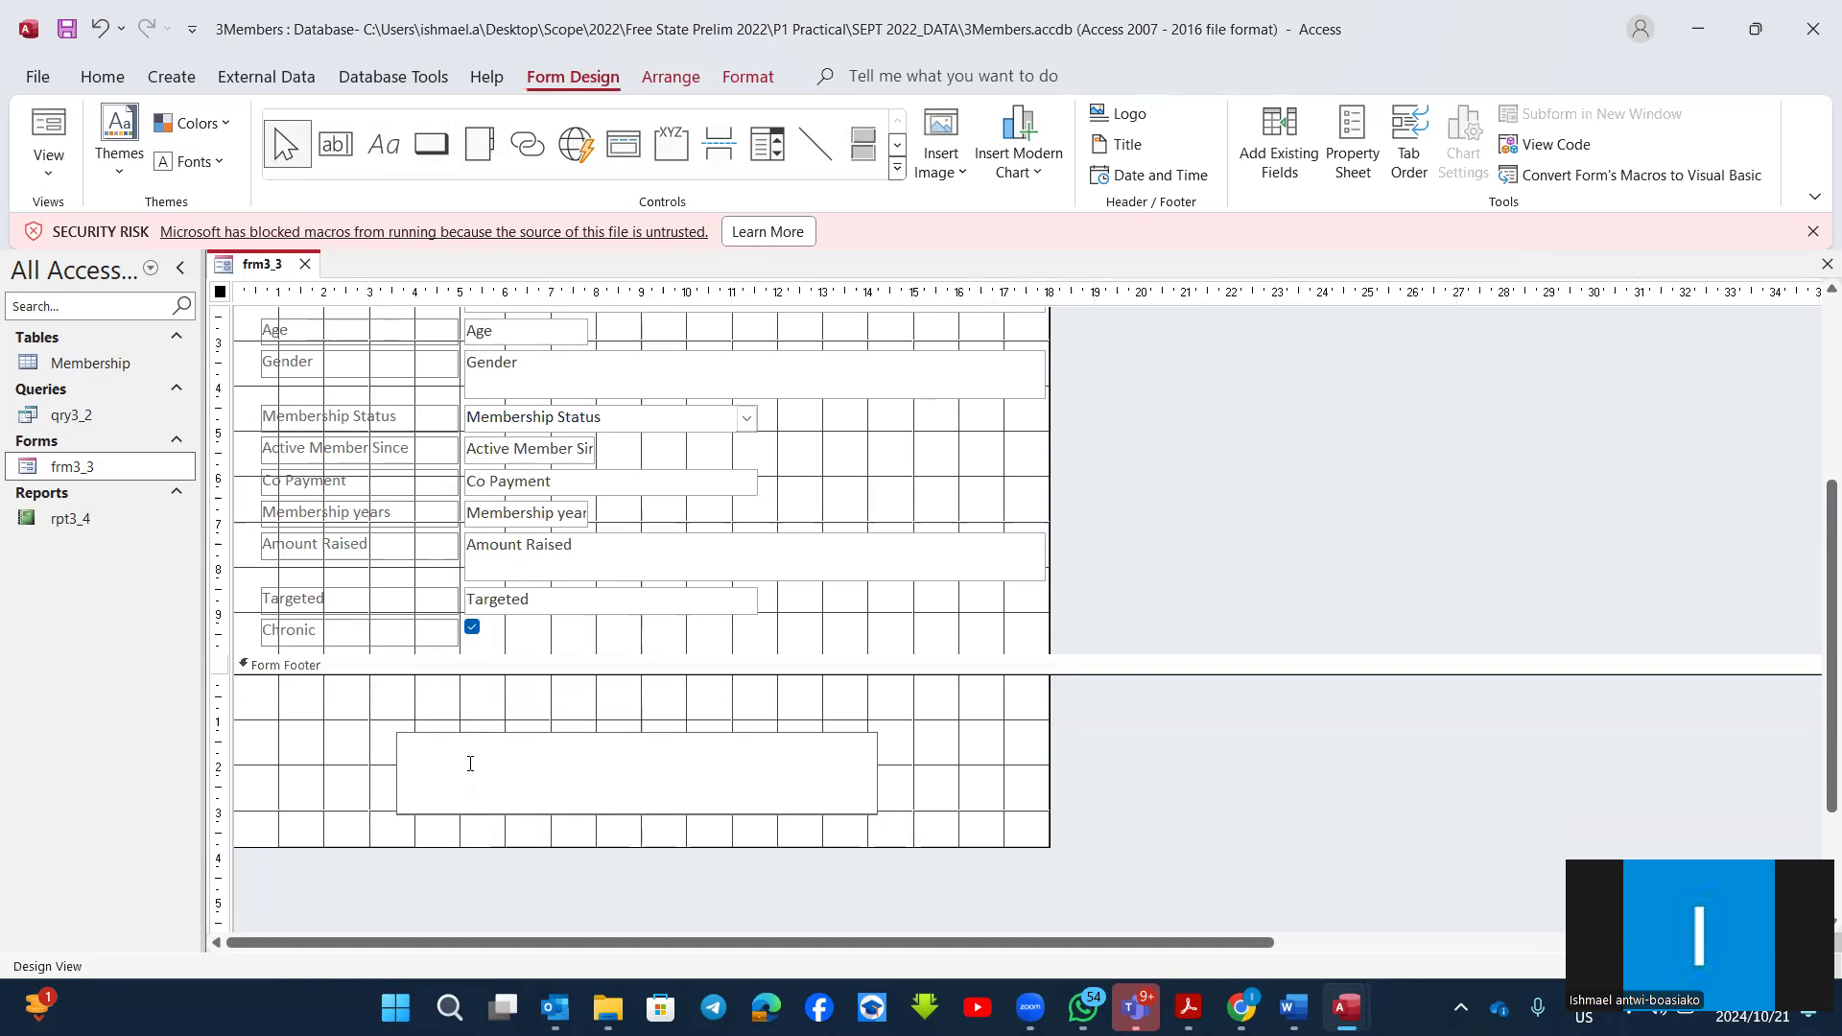
type("CAT Simplified")
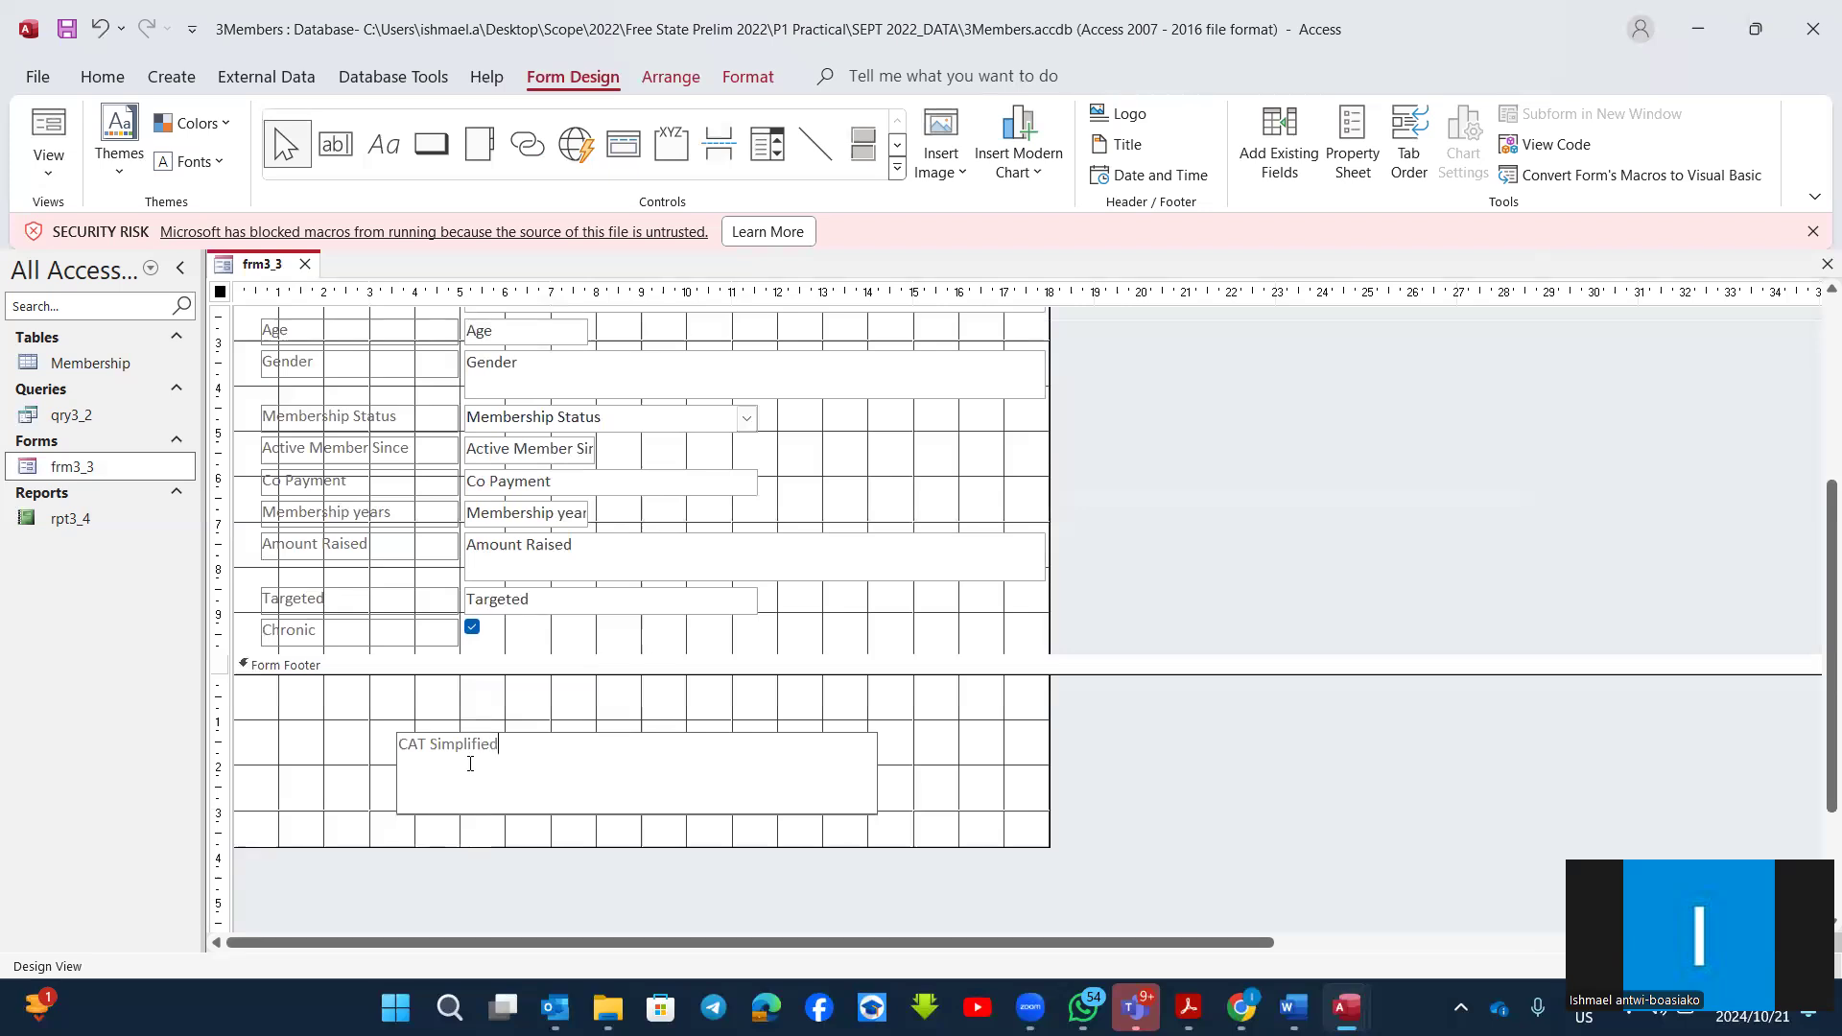
type(" by Sirantwi")
key("Return")
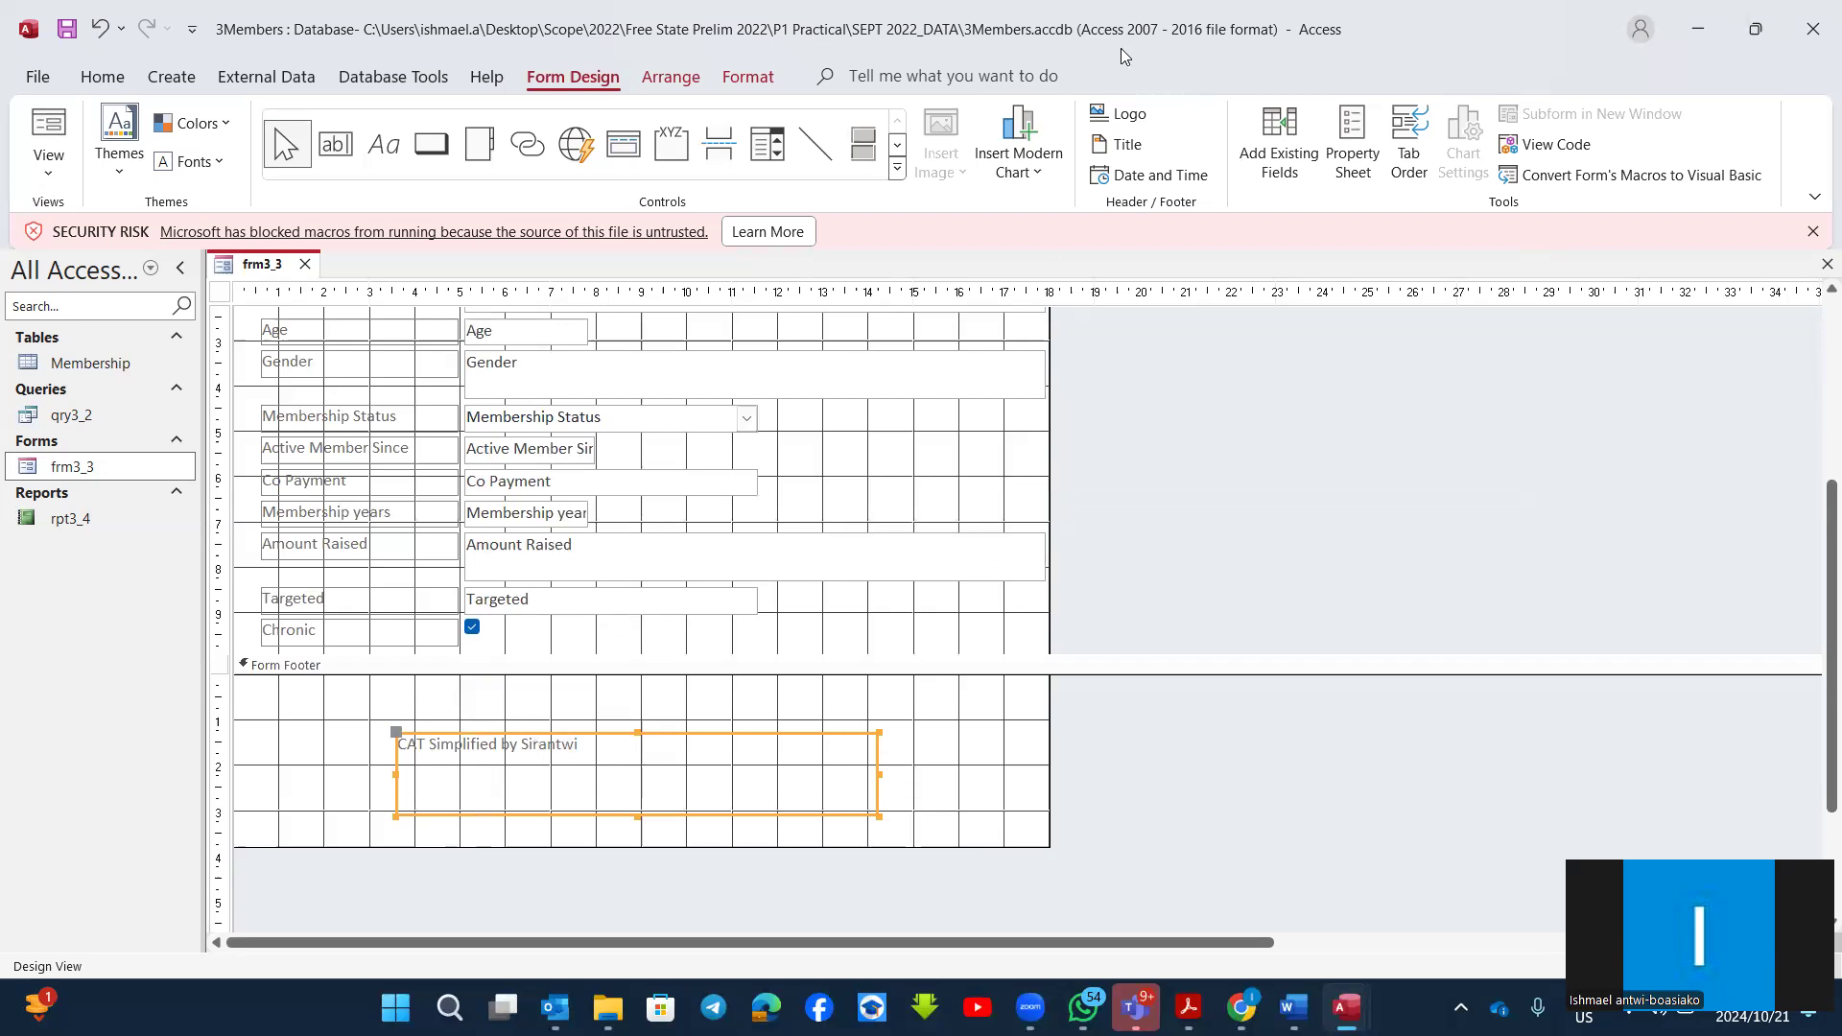
Step: Search the commands for "border" and apply a thicker outline to the footer label
left_click(885, 81)
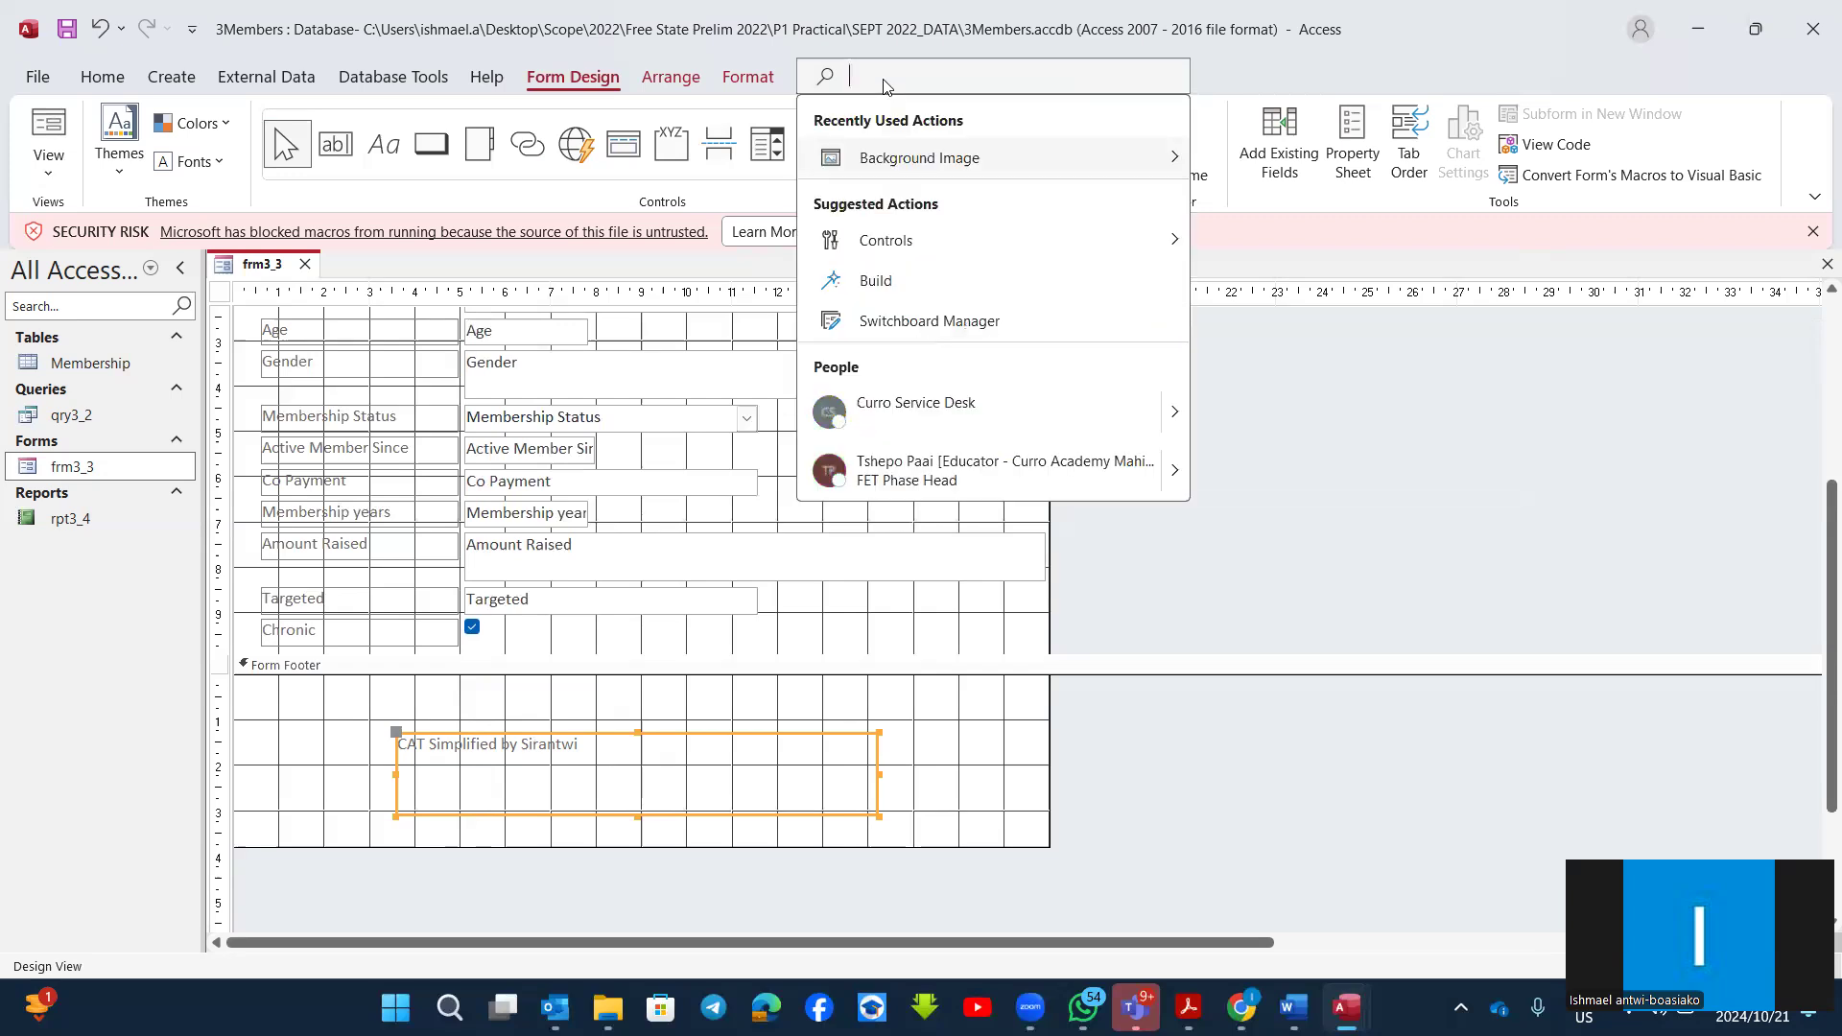
type("bor")
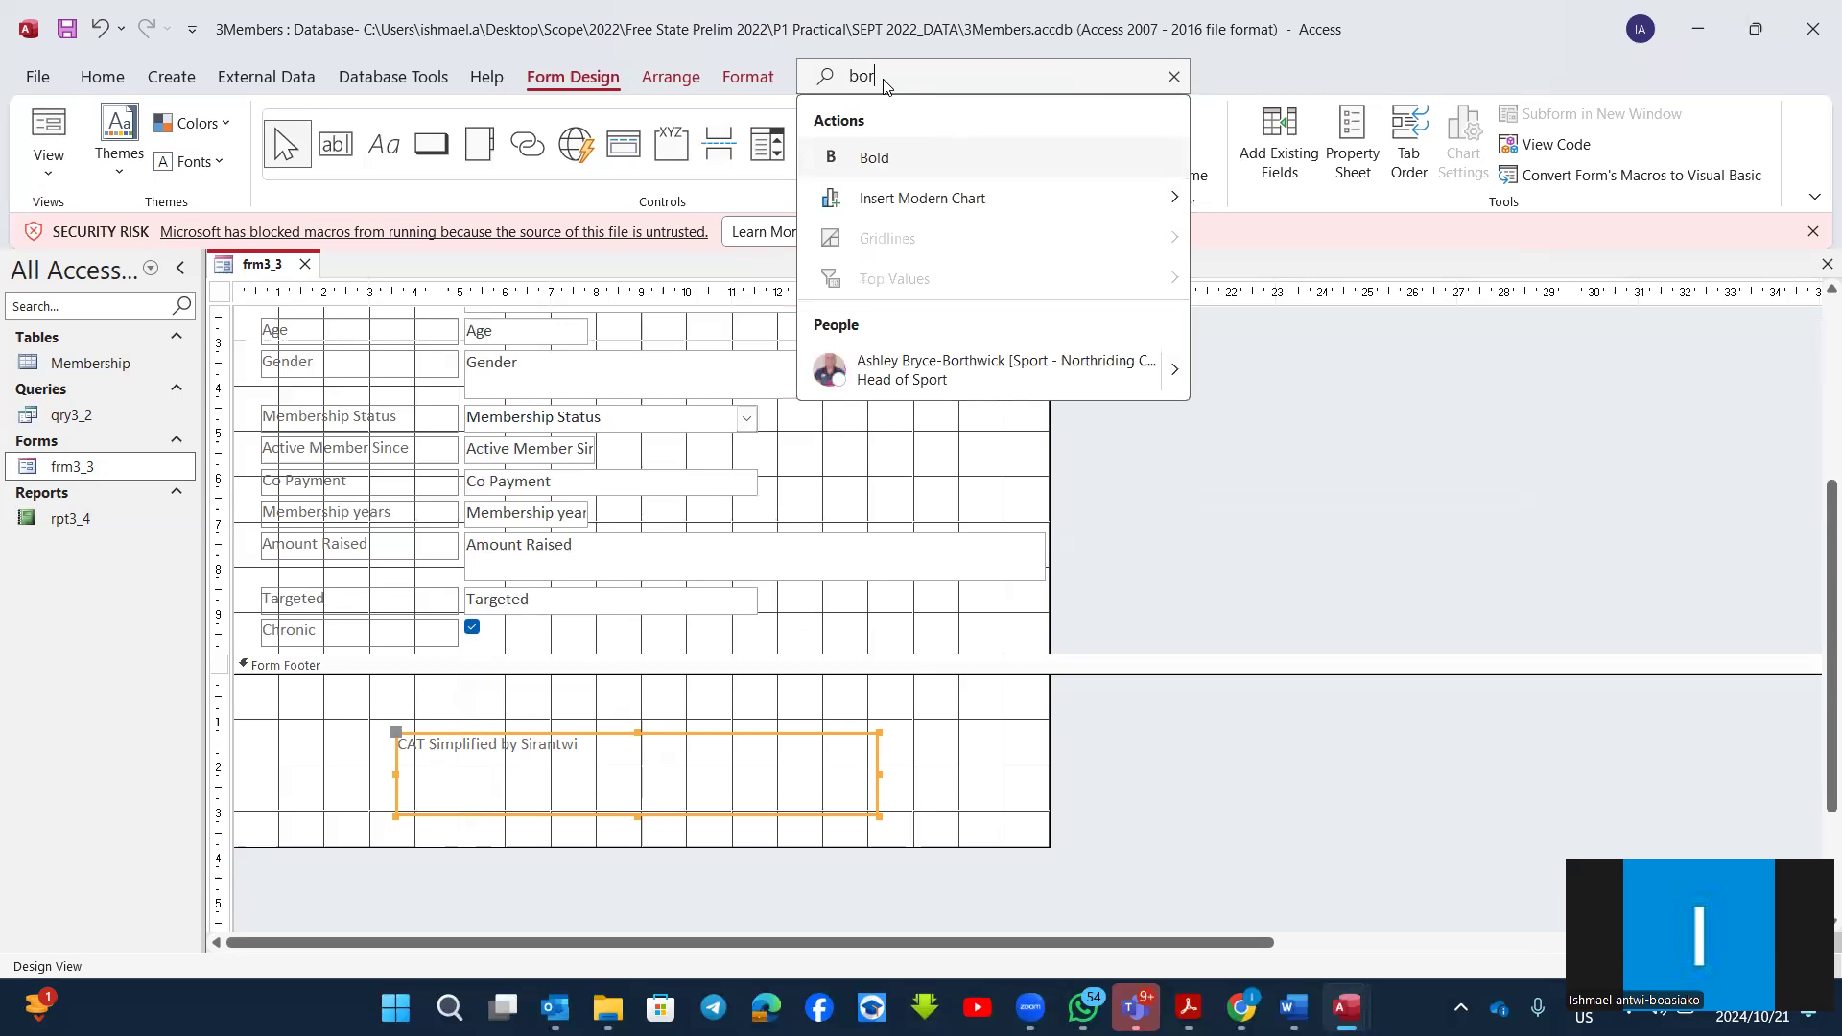
type("der")
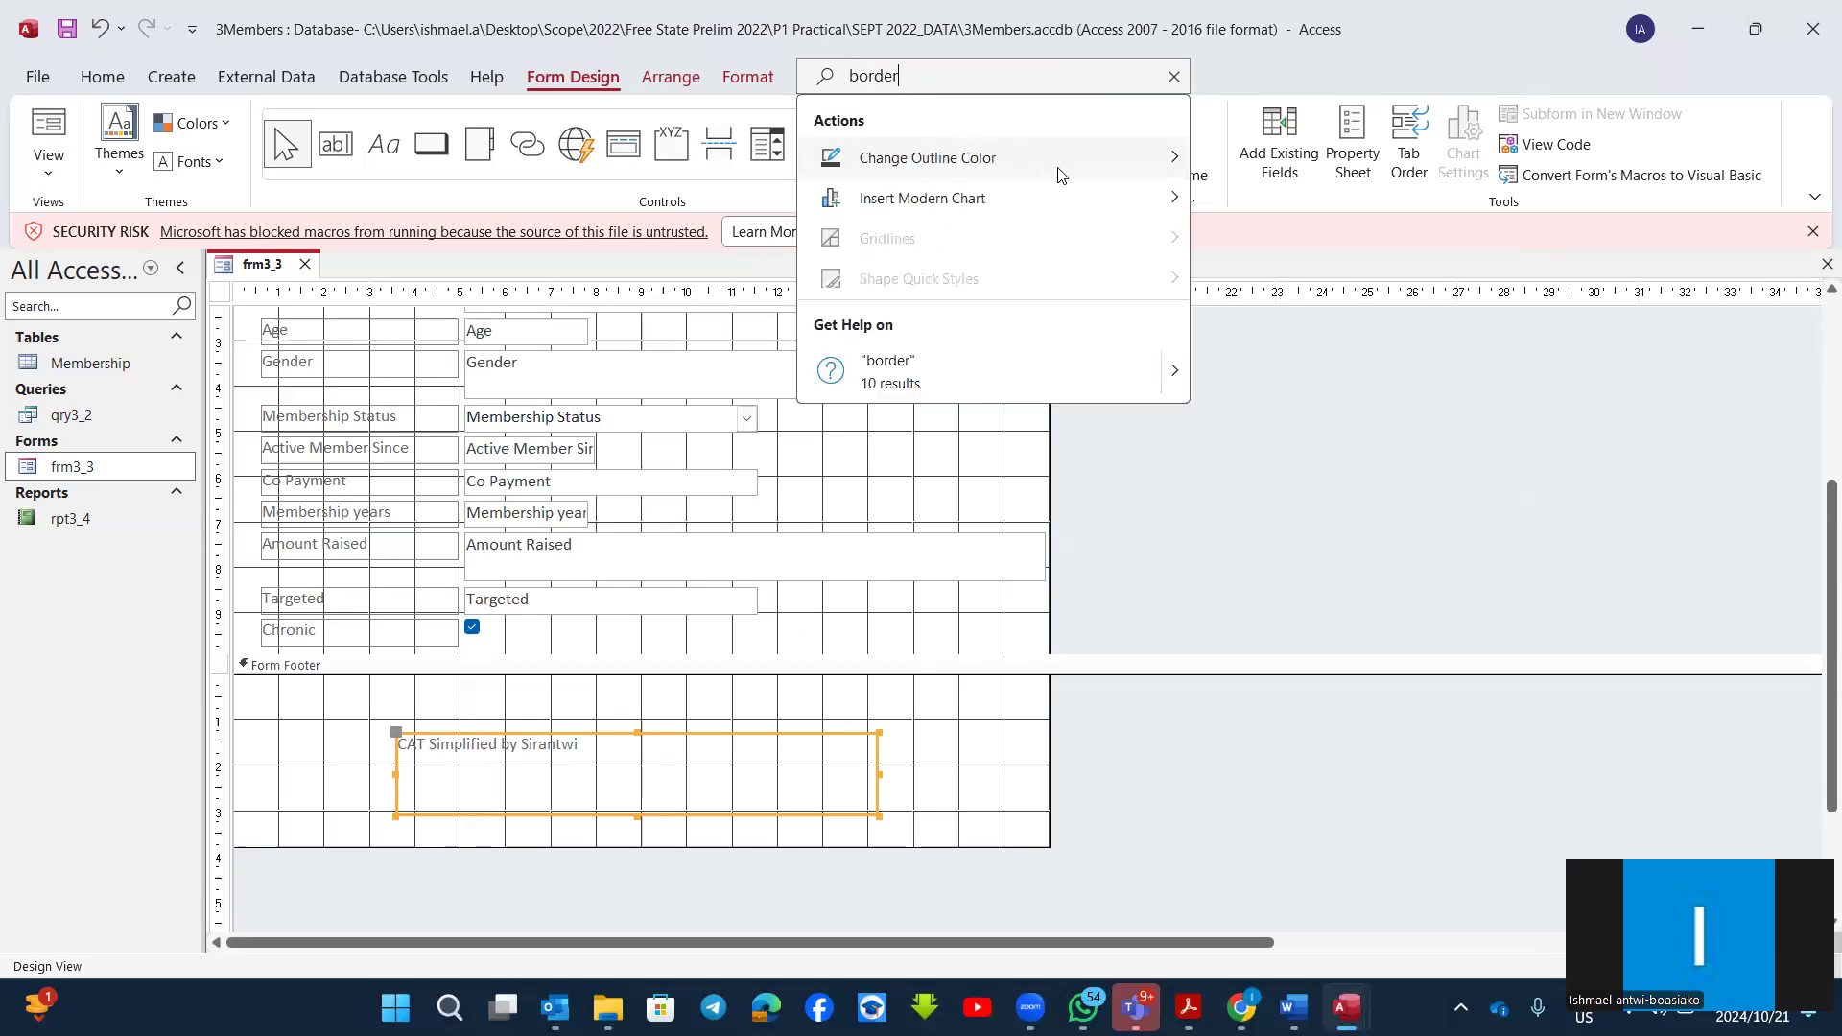
mouse_move(1139, 166)
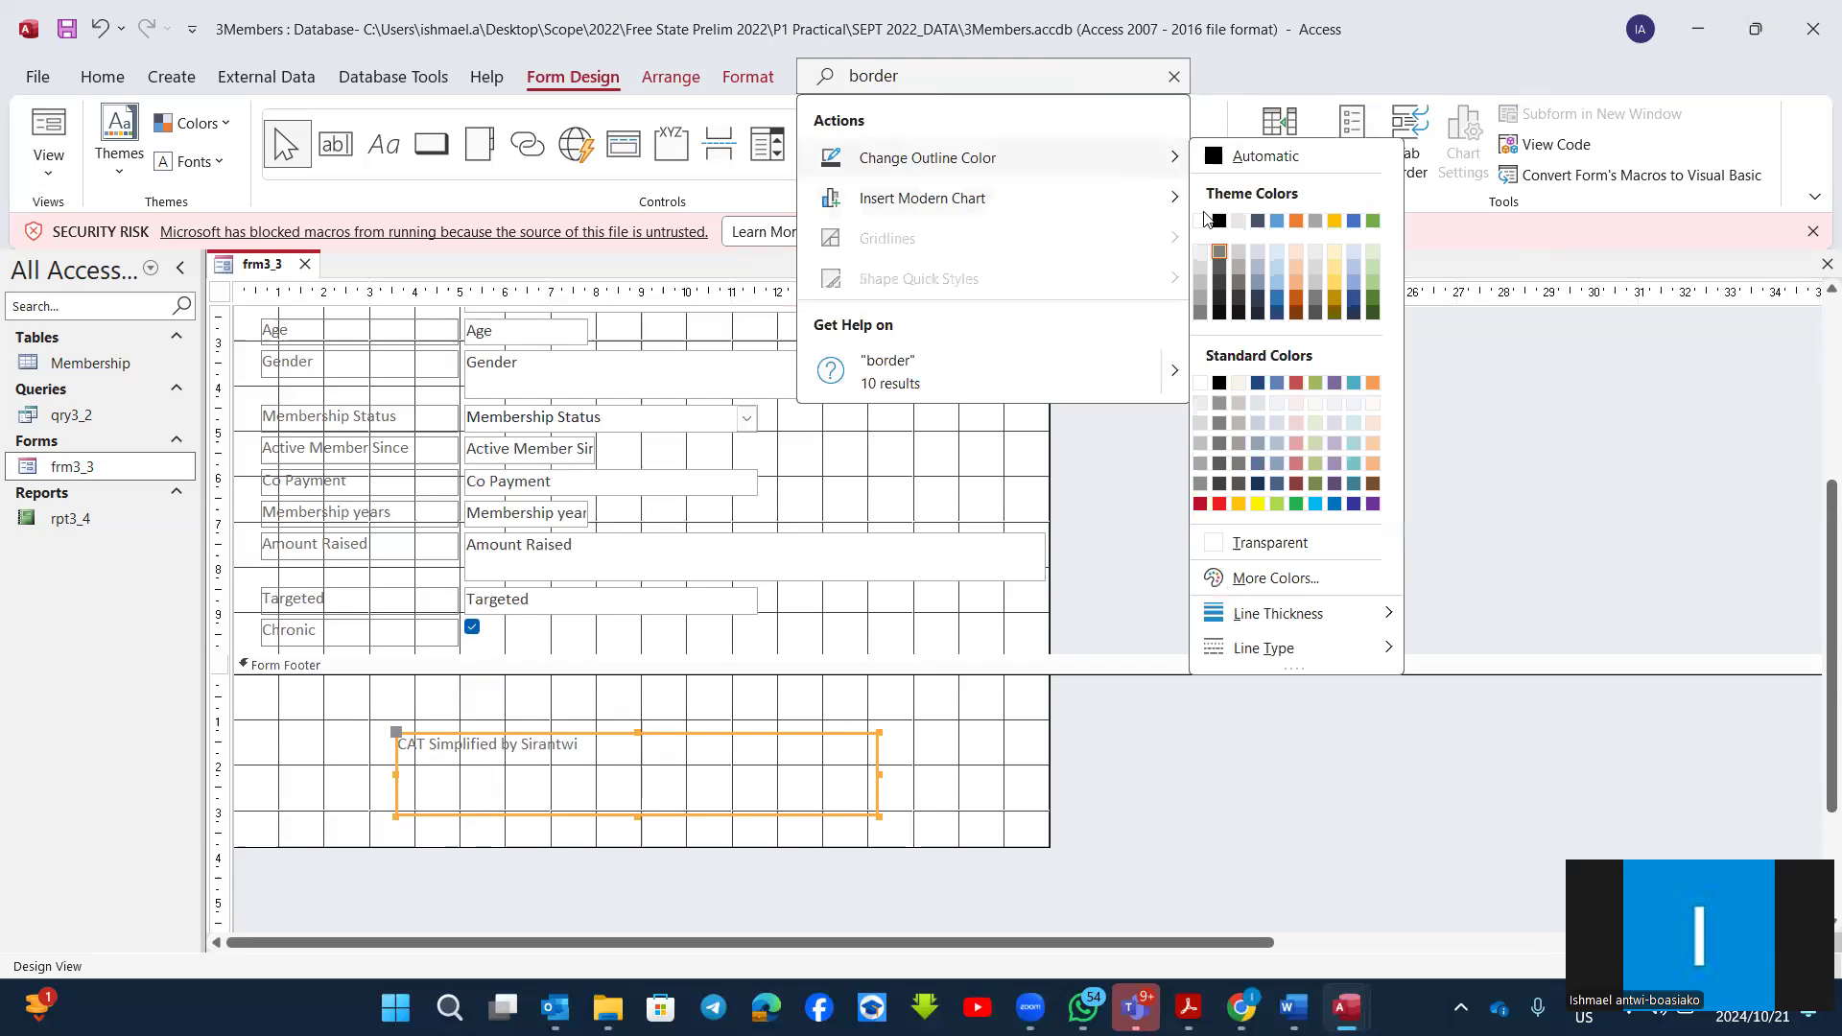
mouse_move(1333, 626)
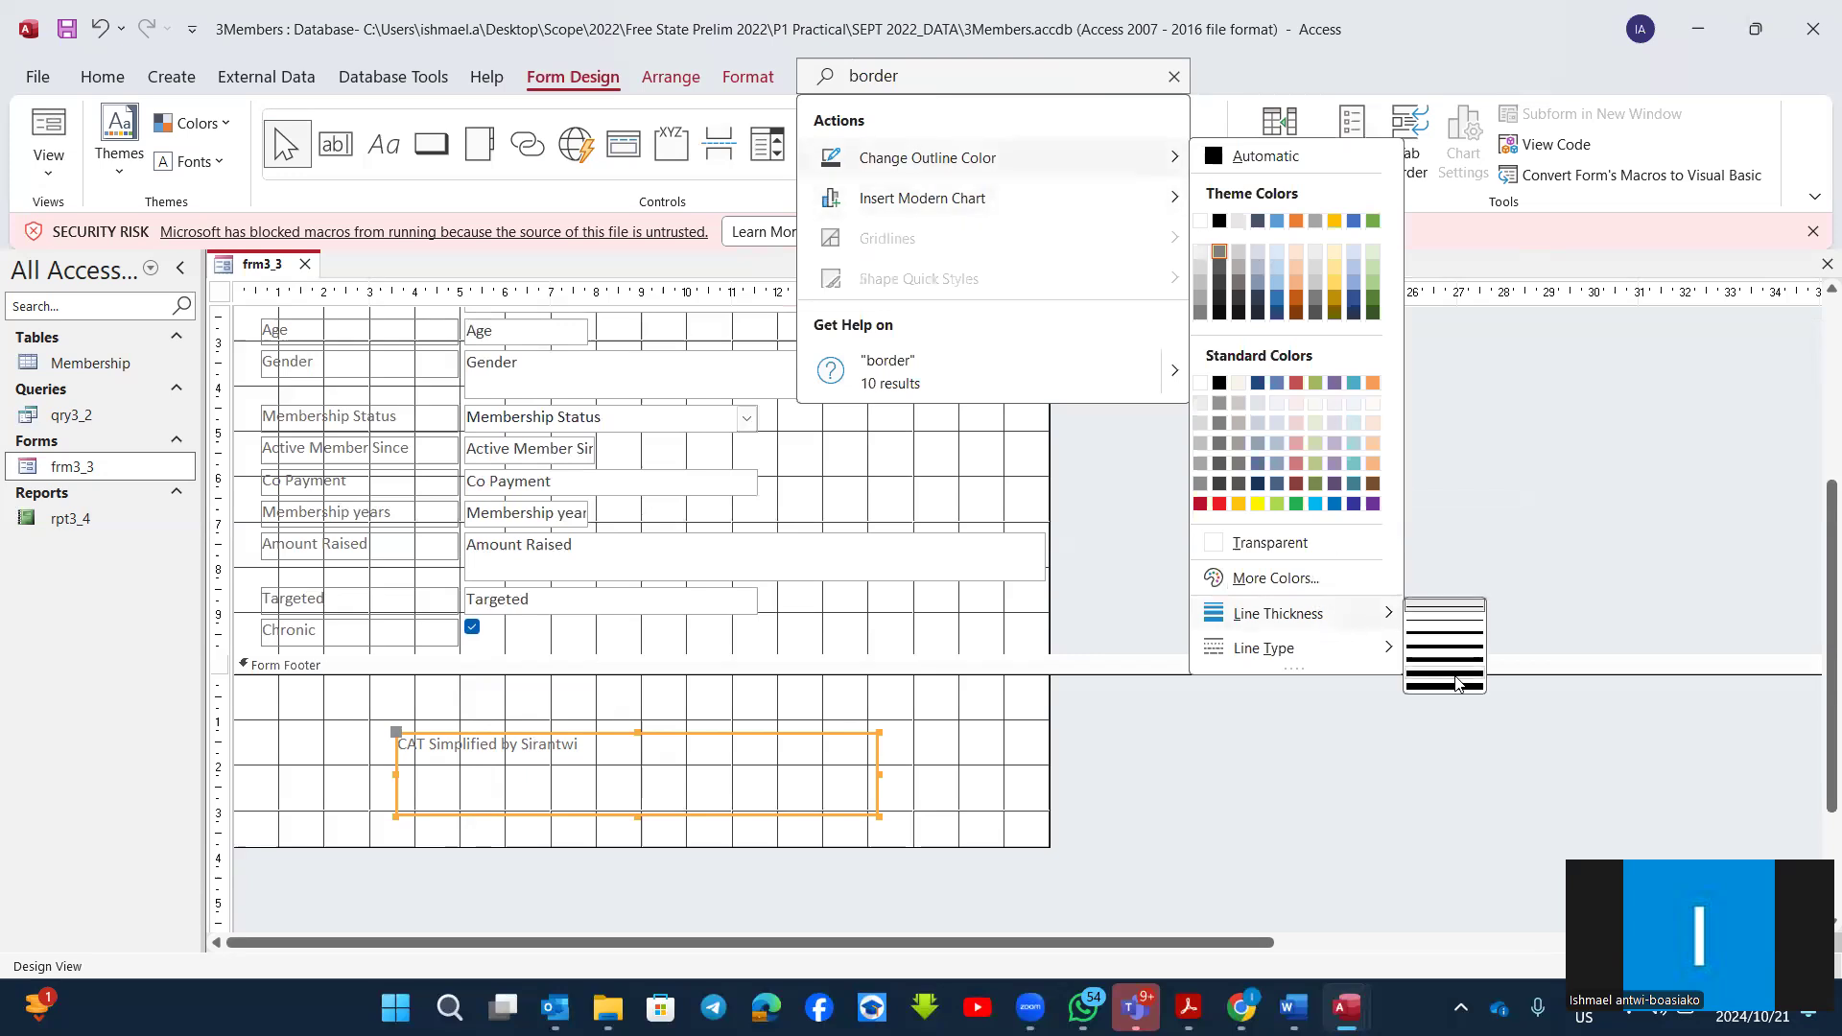
left_click(1446, 649)
left_click(951, 758)
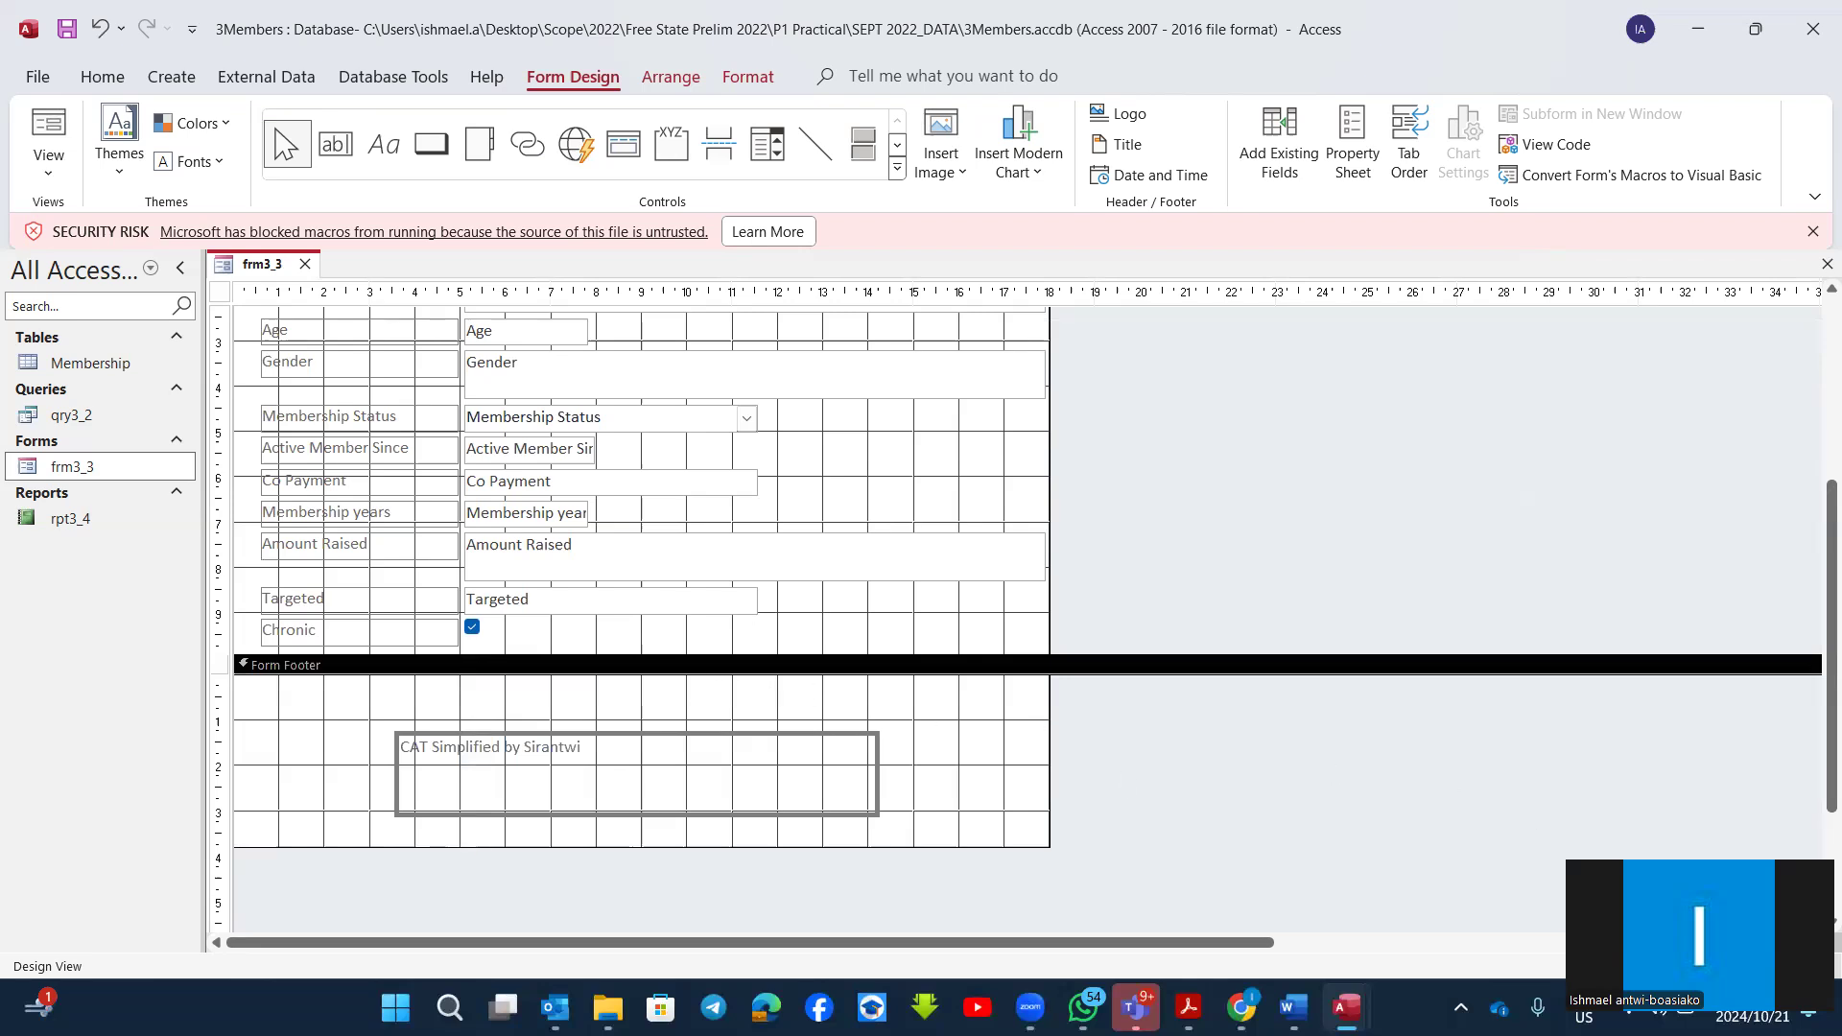
Step: Recheck question 3.4 in the exam paper and insert date and time controls with the long date and hours-minutes-seconds formats
mouse_move(1189, 1007)
left_click(677, 891)
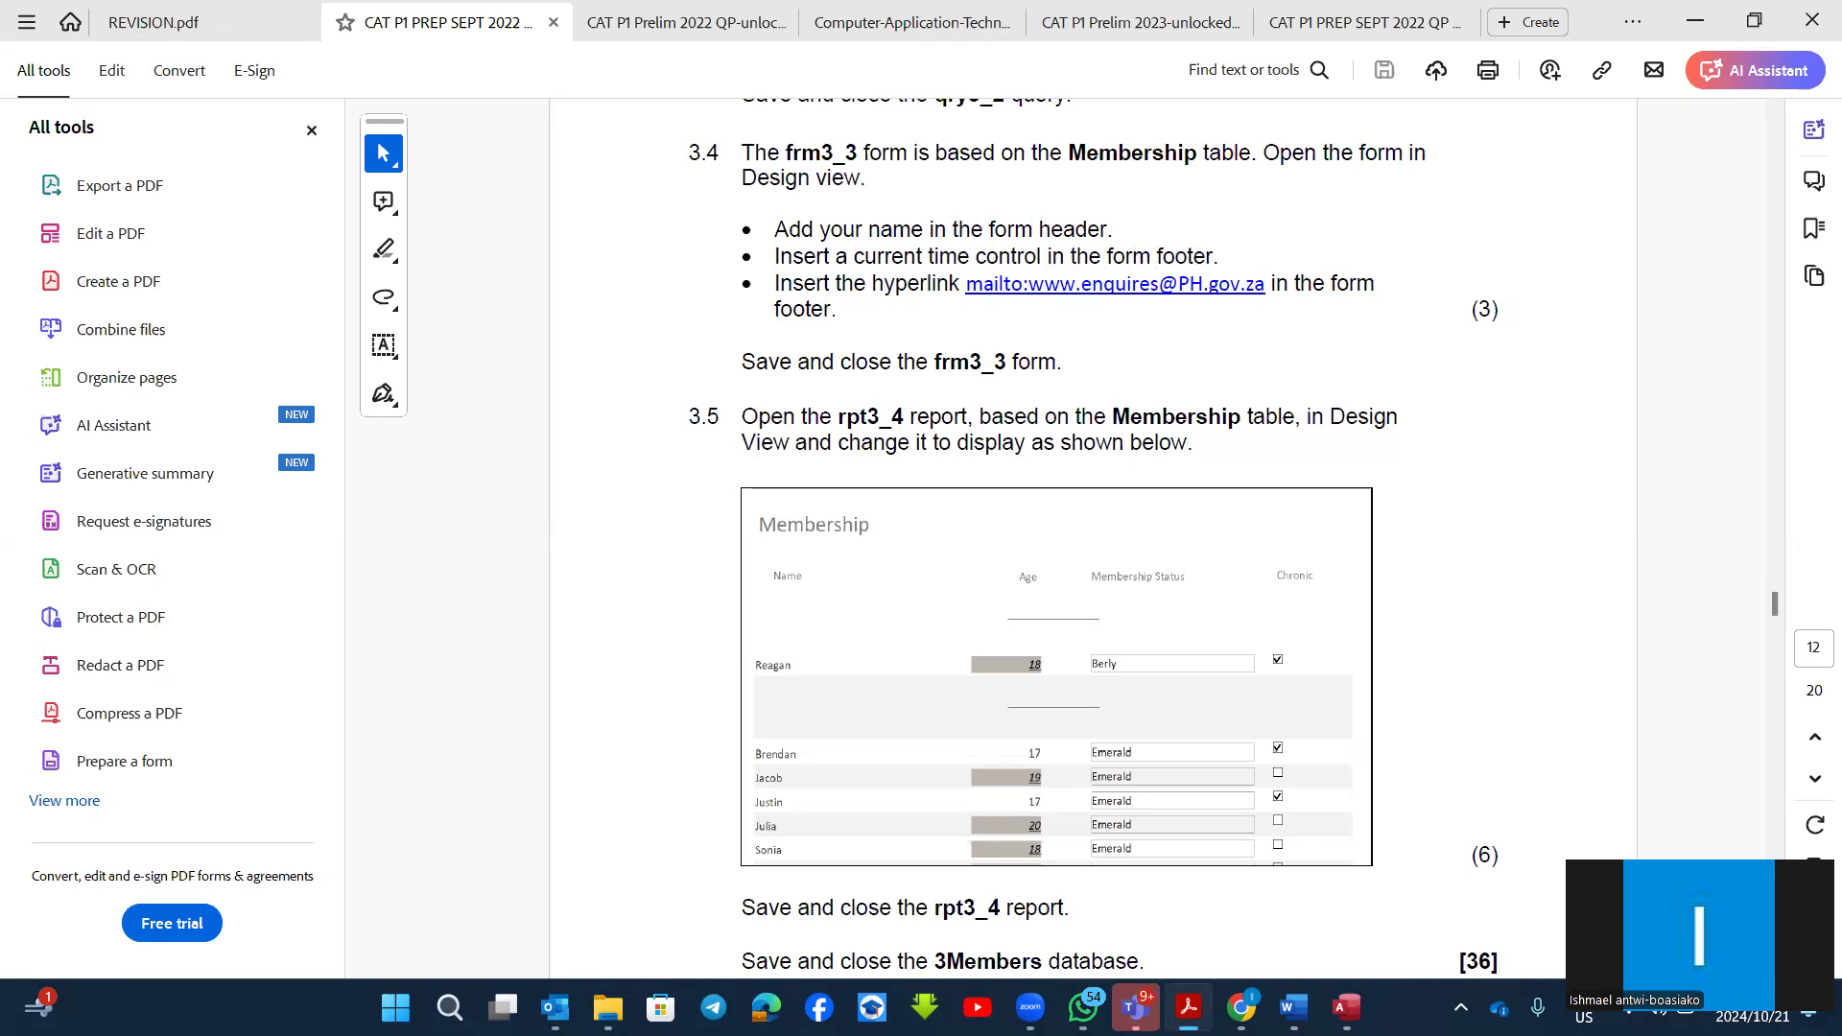
key("alt+Tab")
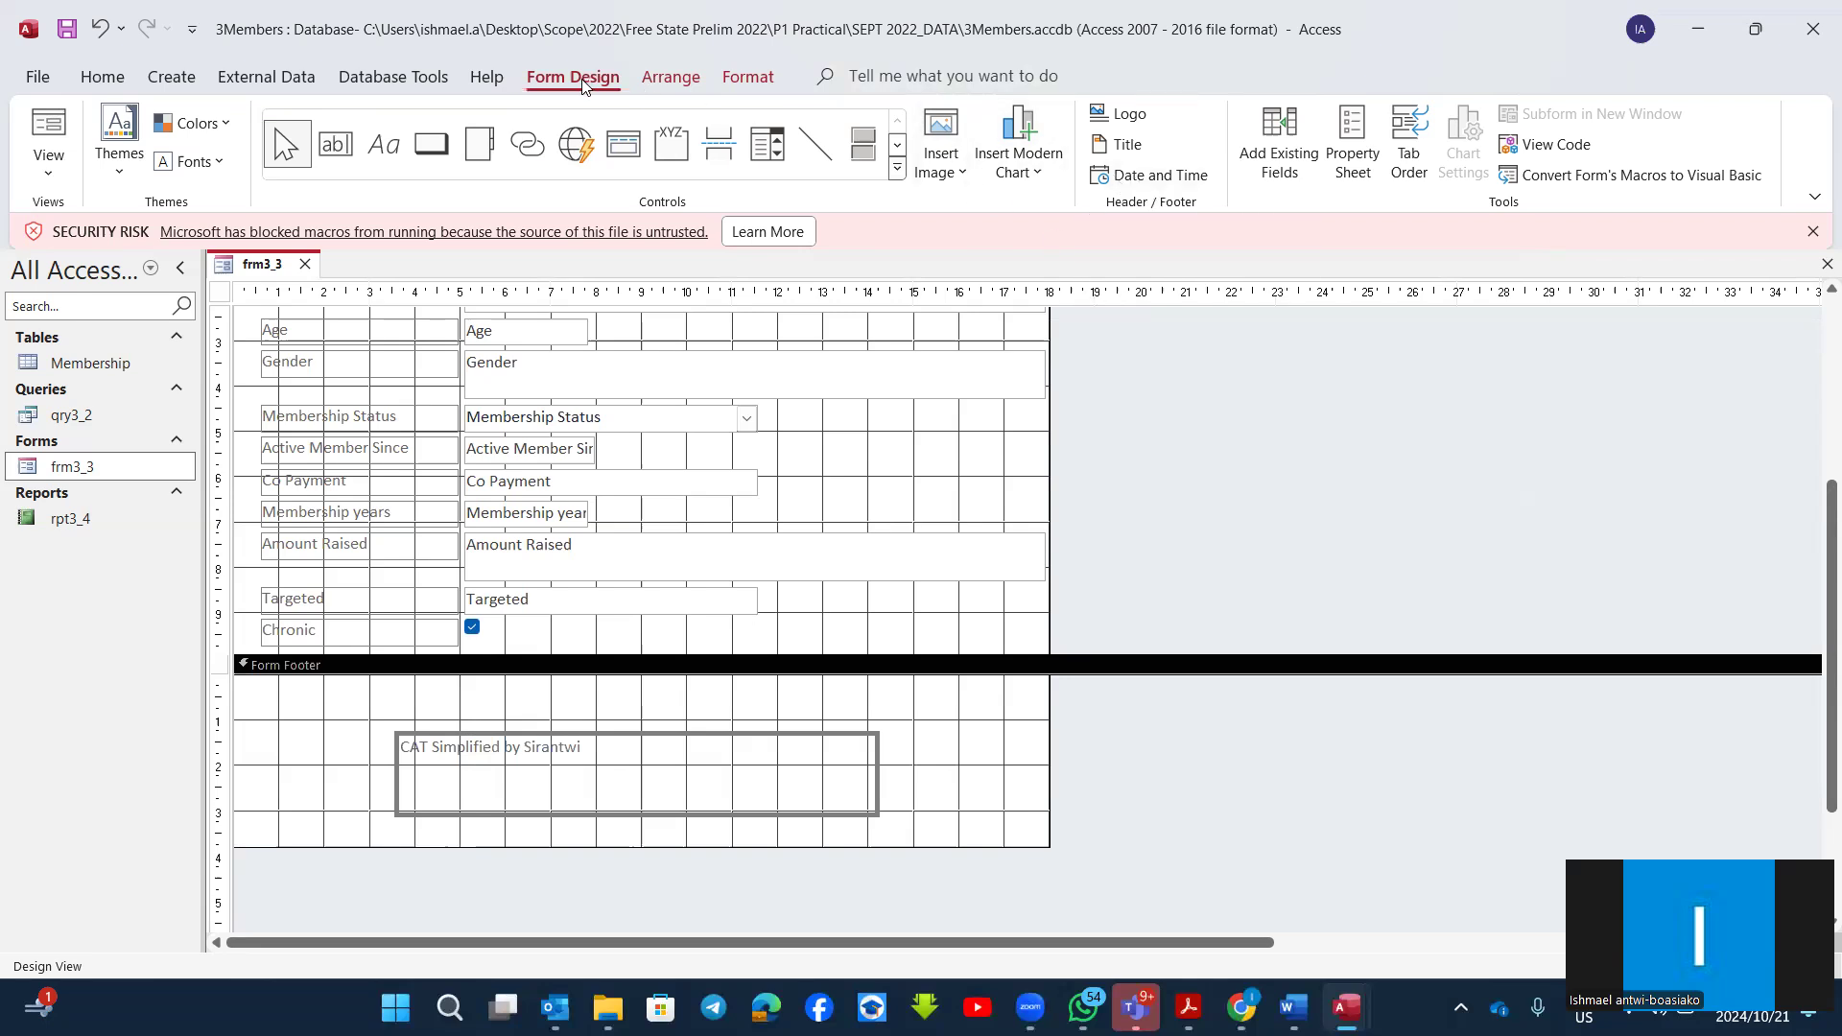
left_click(1157, 181)
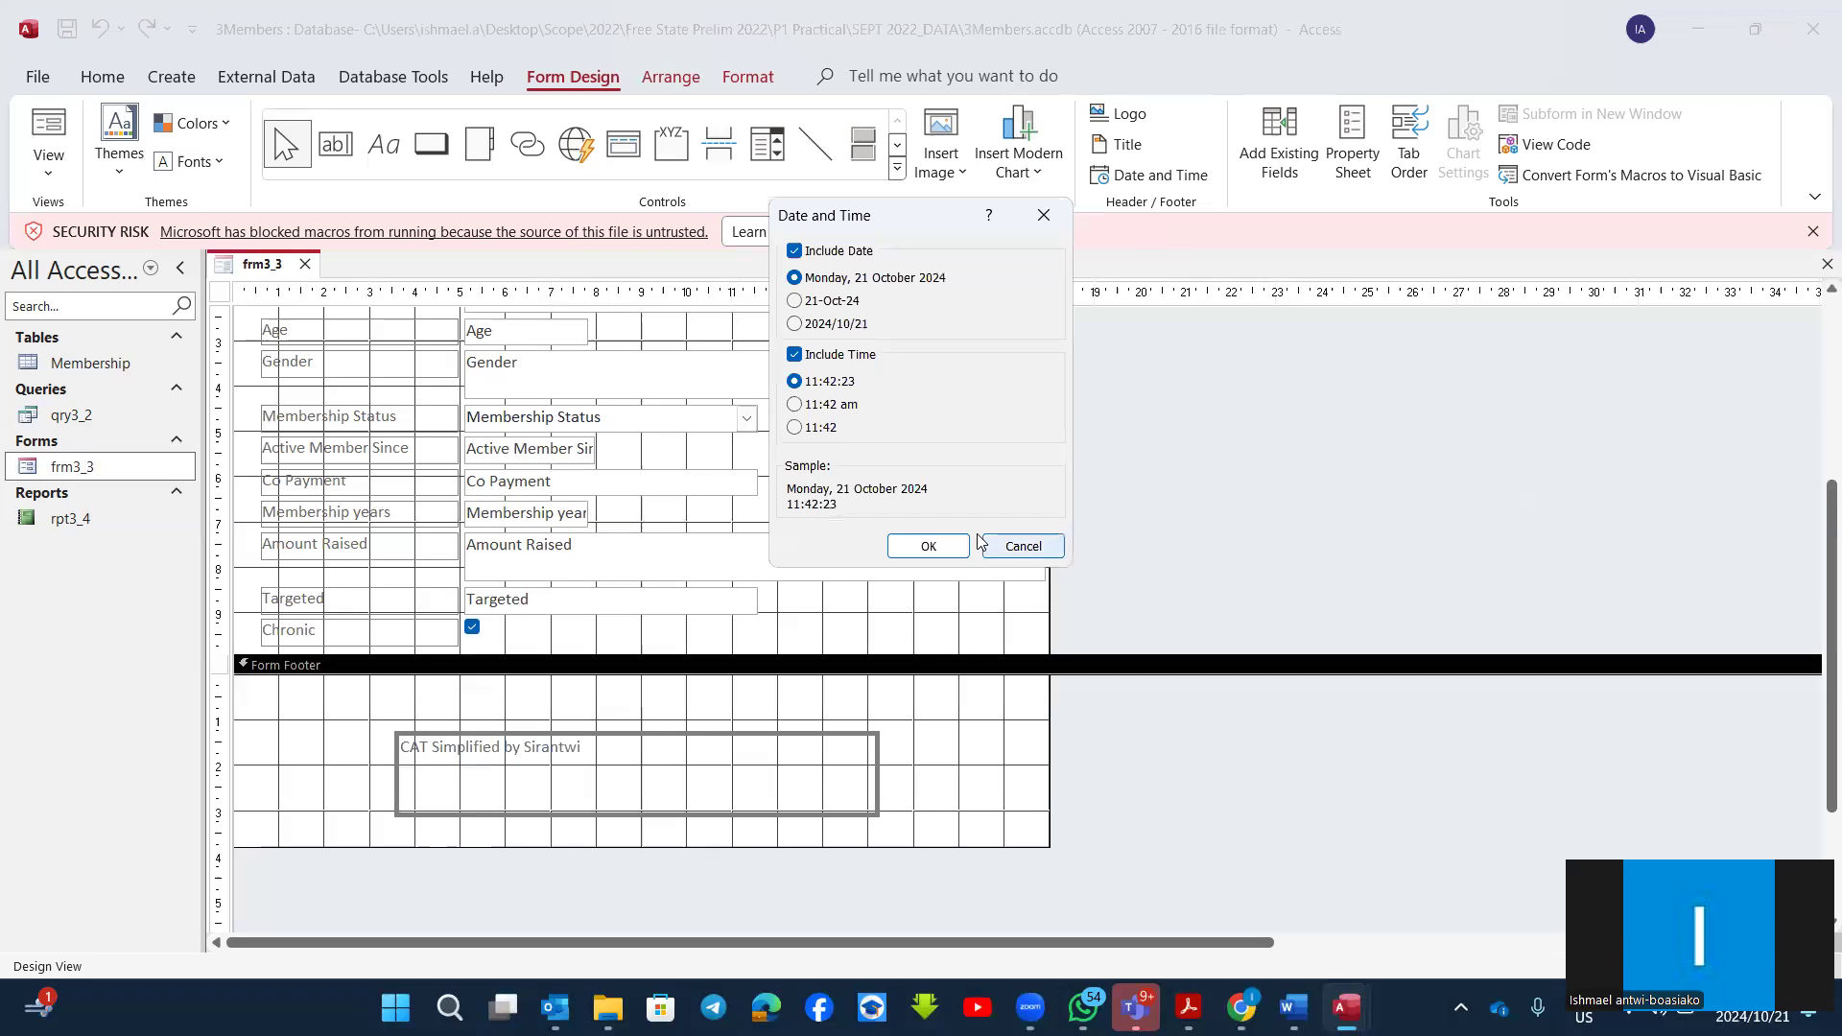
left_click(929, 547)
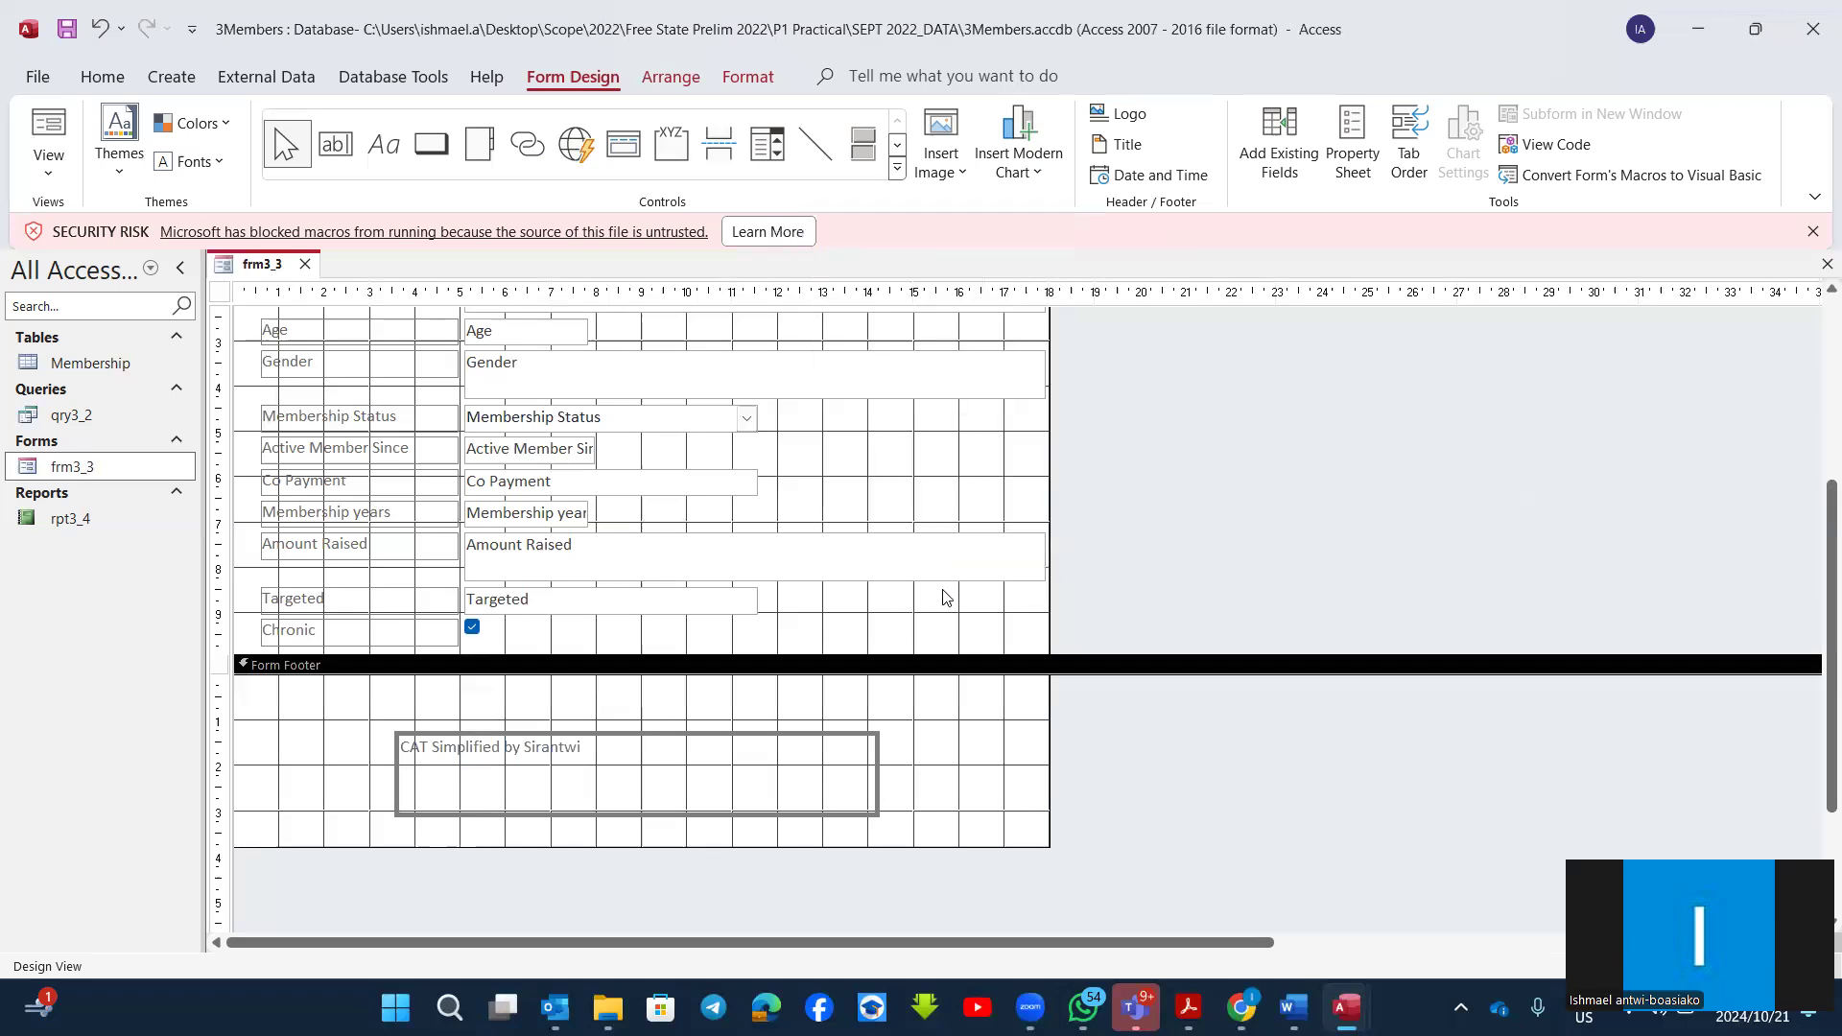
Step: Delete the date control from the form header
scroll(838, 616, "up", 3)
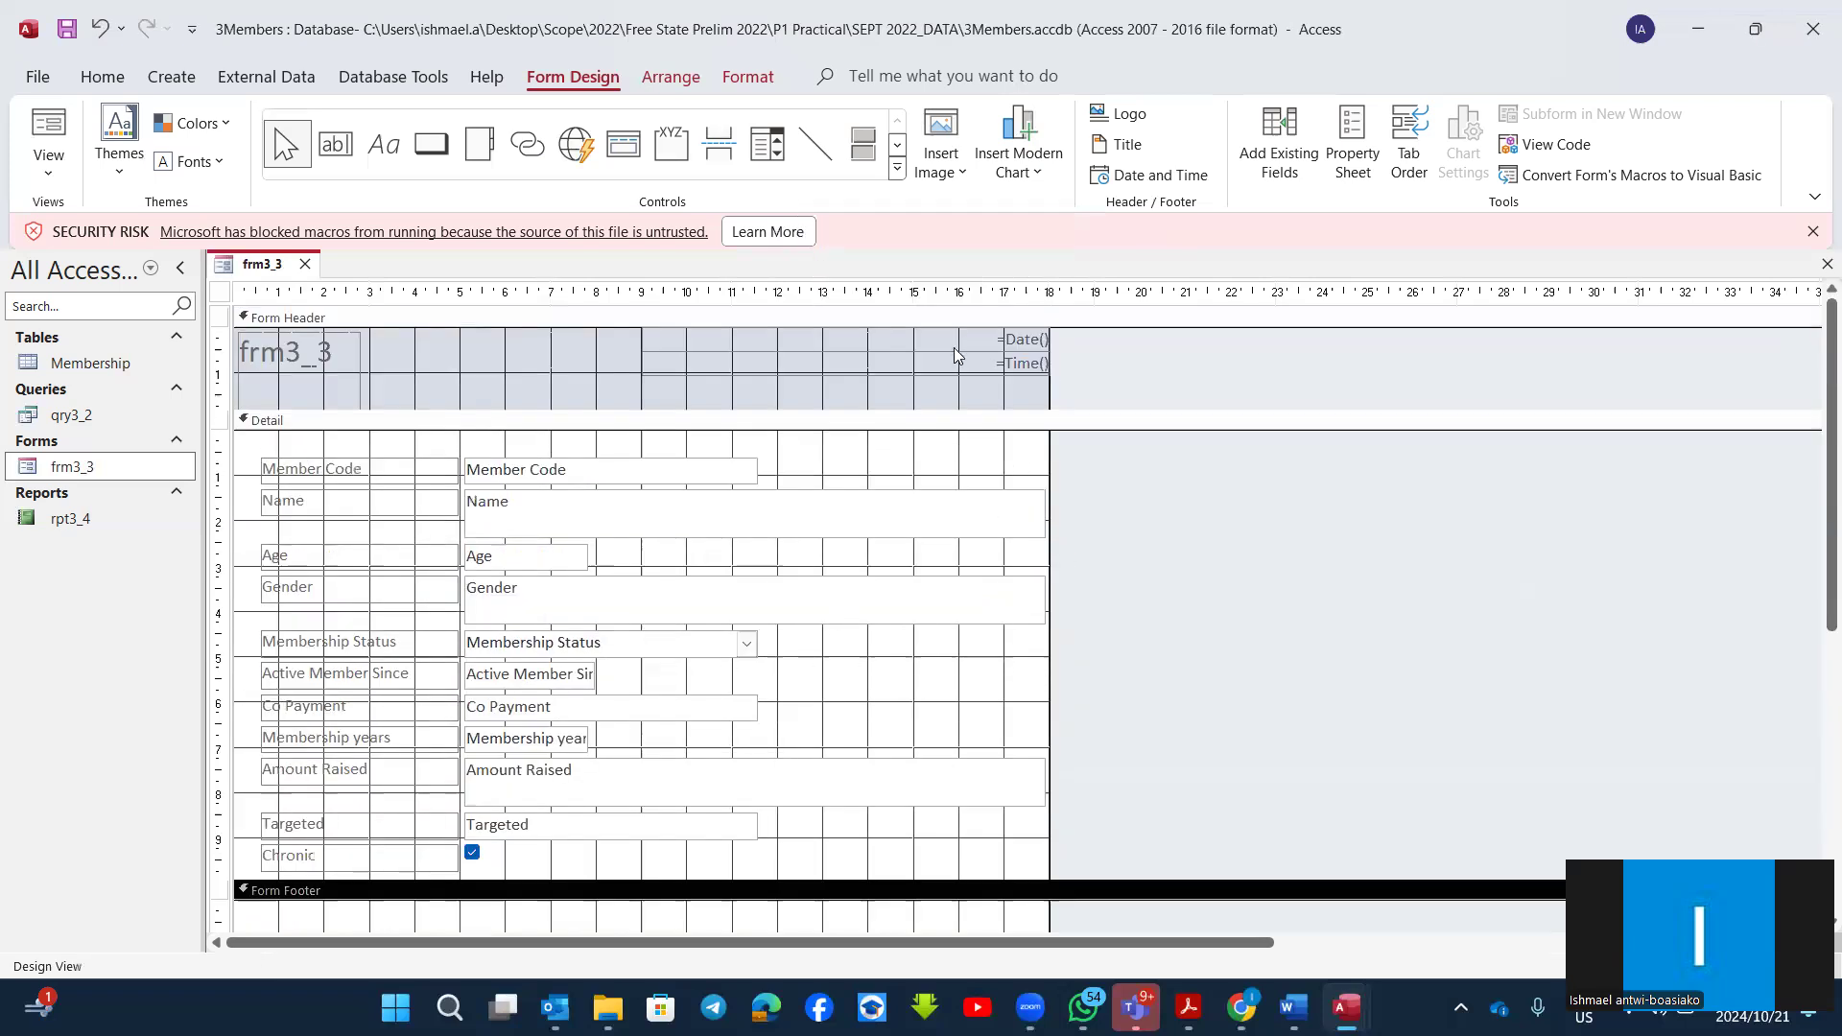
left_click(780, 370)
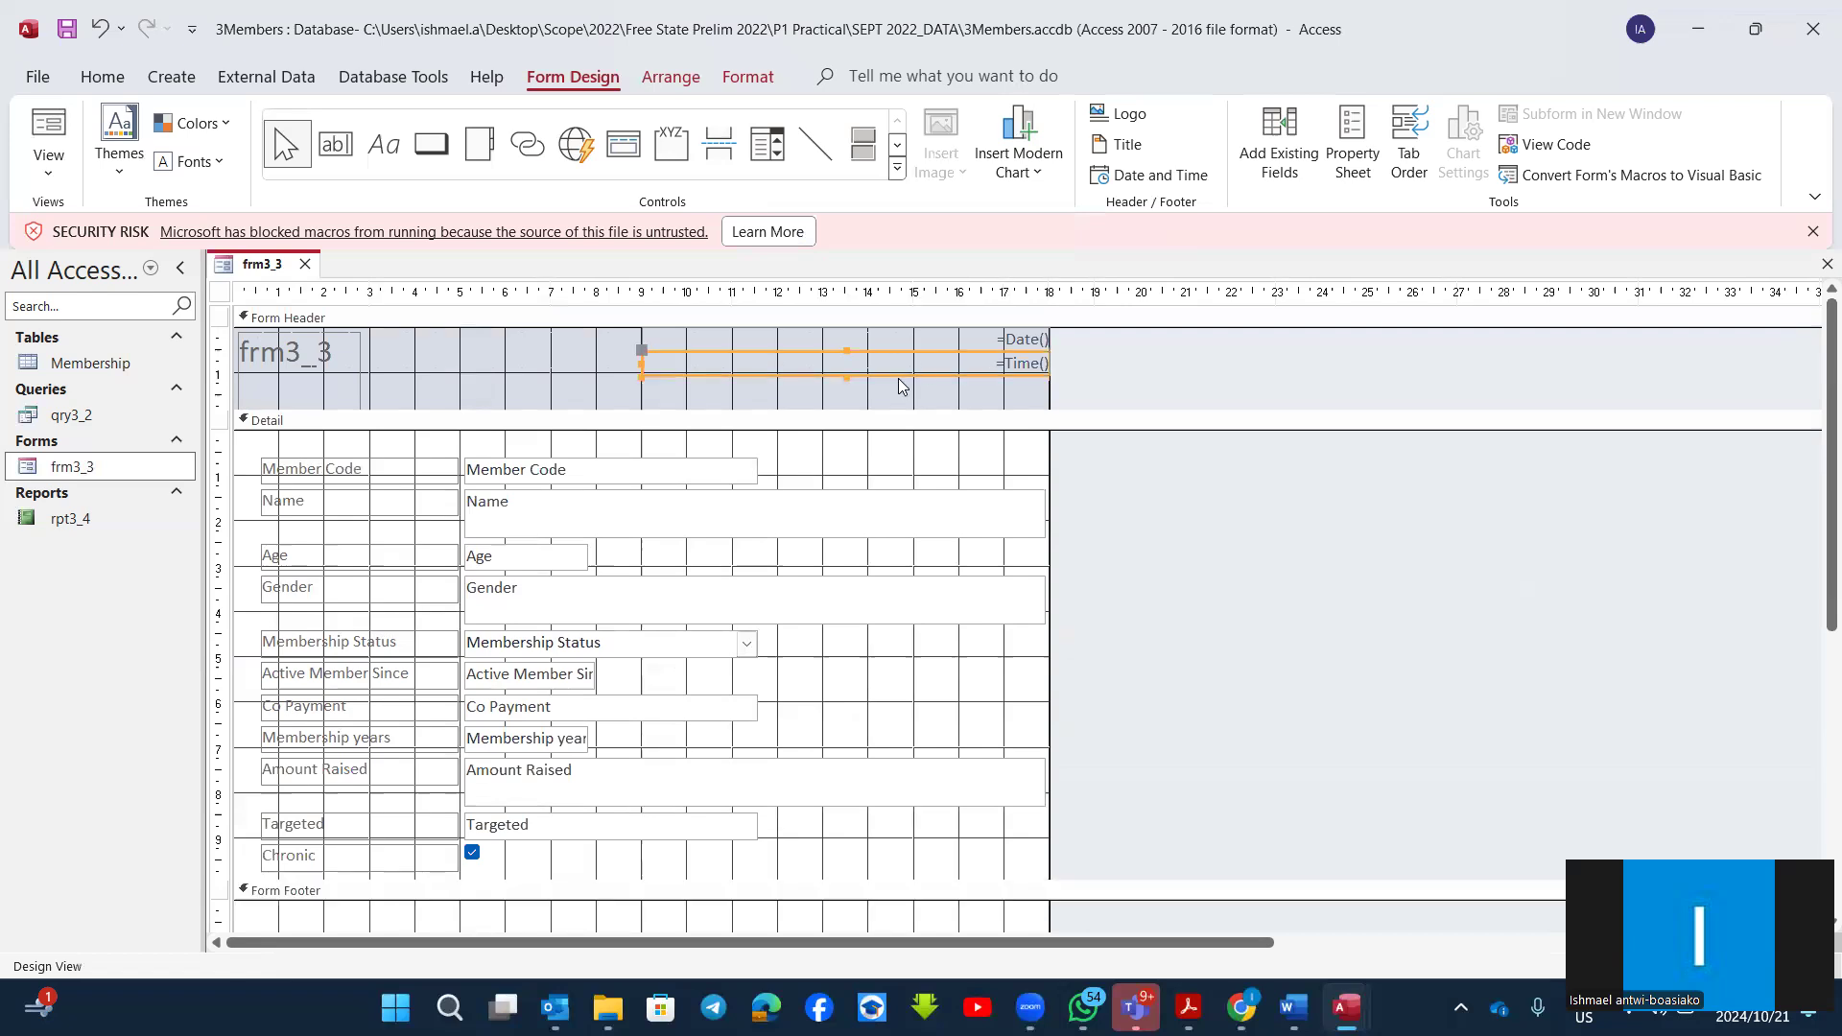
left_click(942, 338)
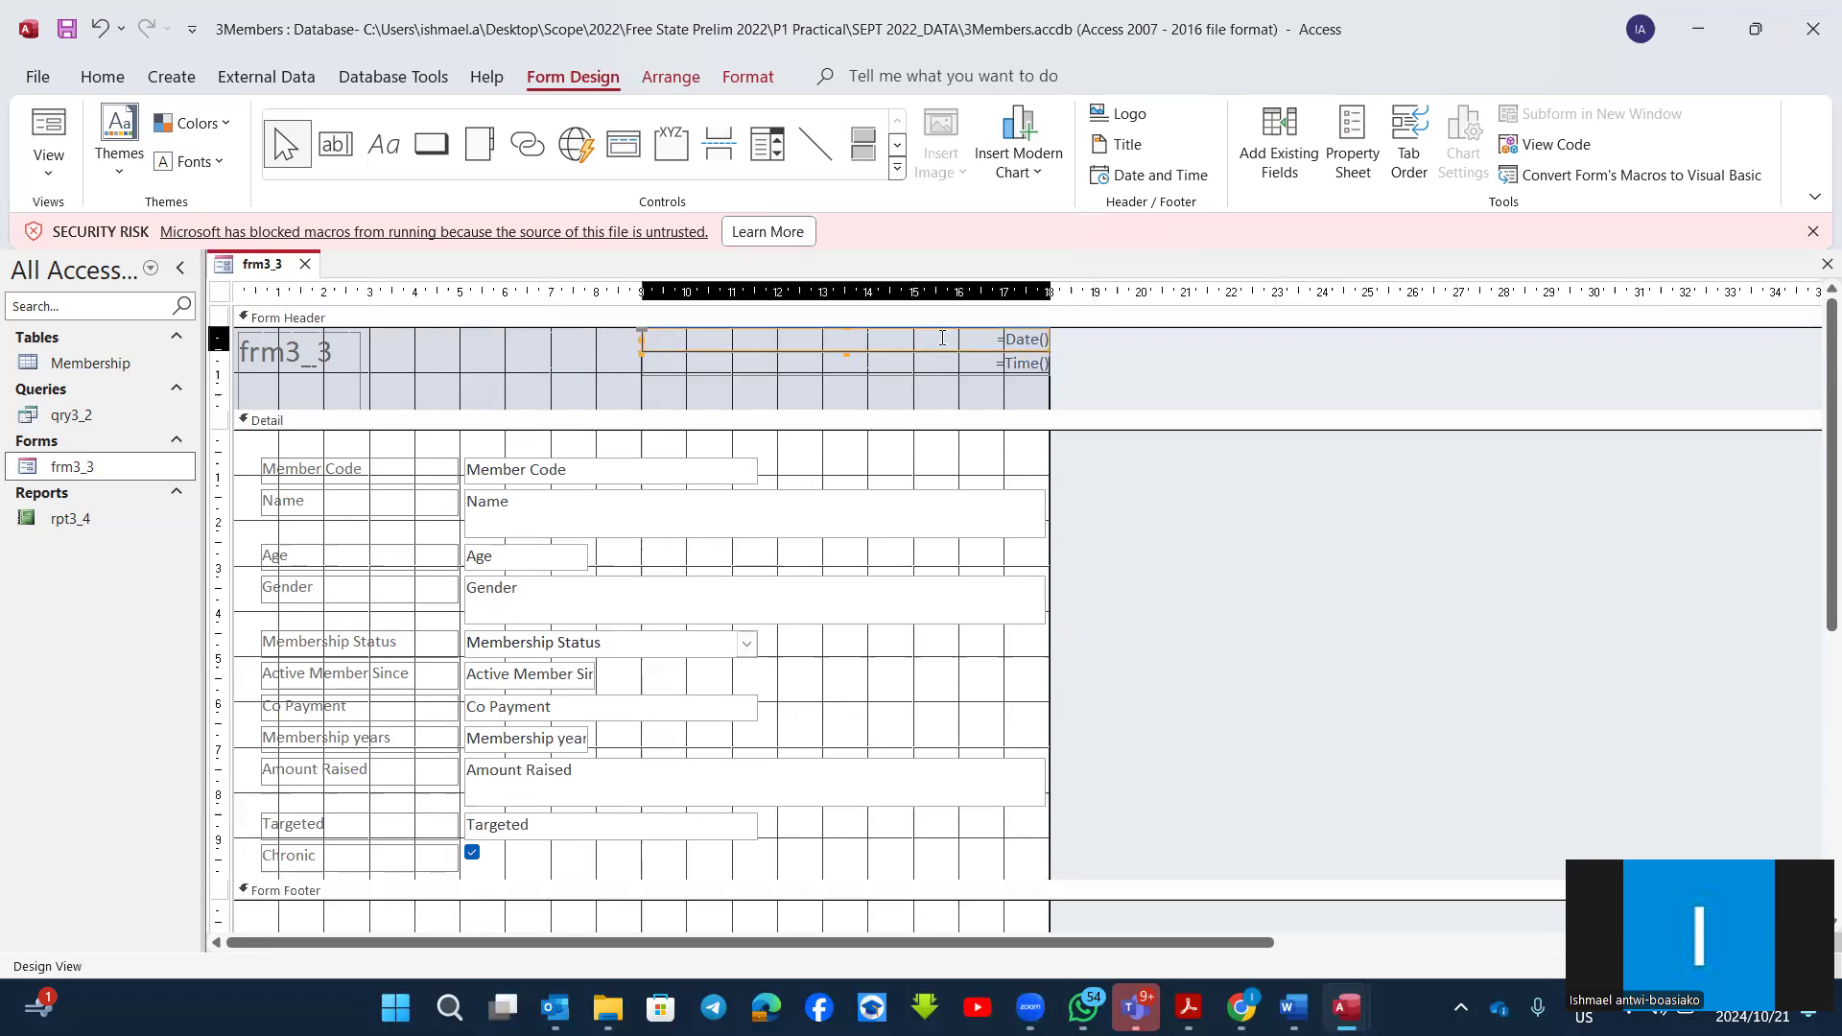
key("Delete")
Step: Move the time control from the form header into the form footer, just above the label
left_click(671, 357)
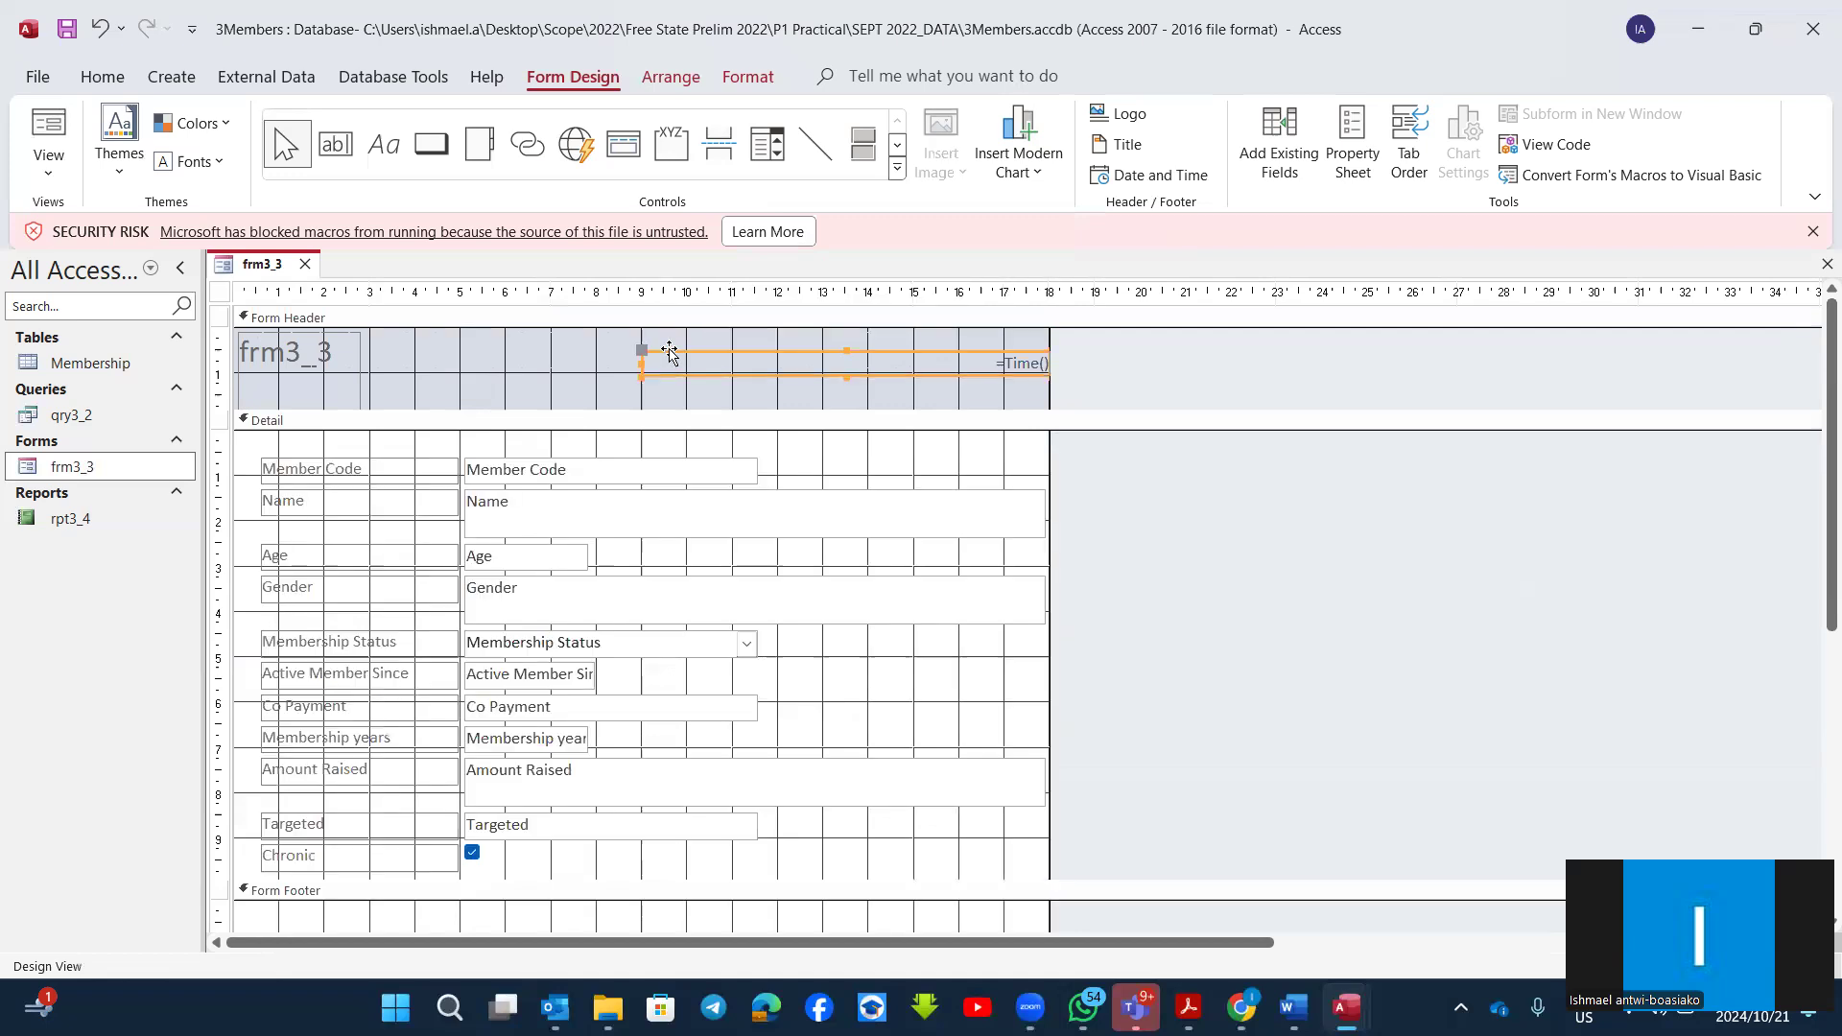
left_click_drag(671, 354, 658, 892)
scroll(850, 816, "down", 3)
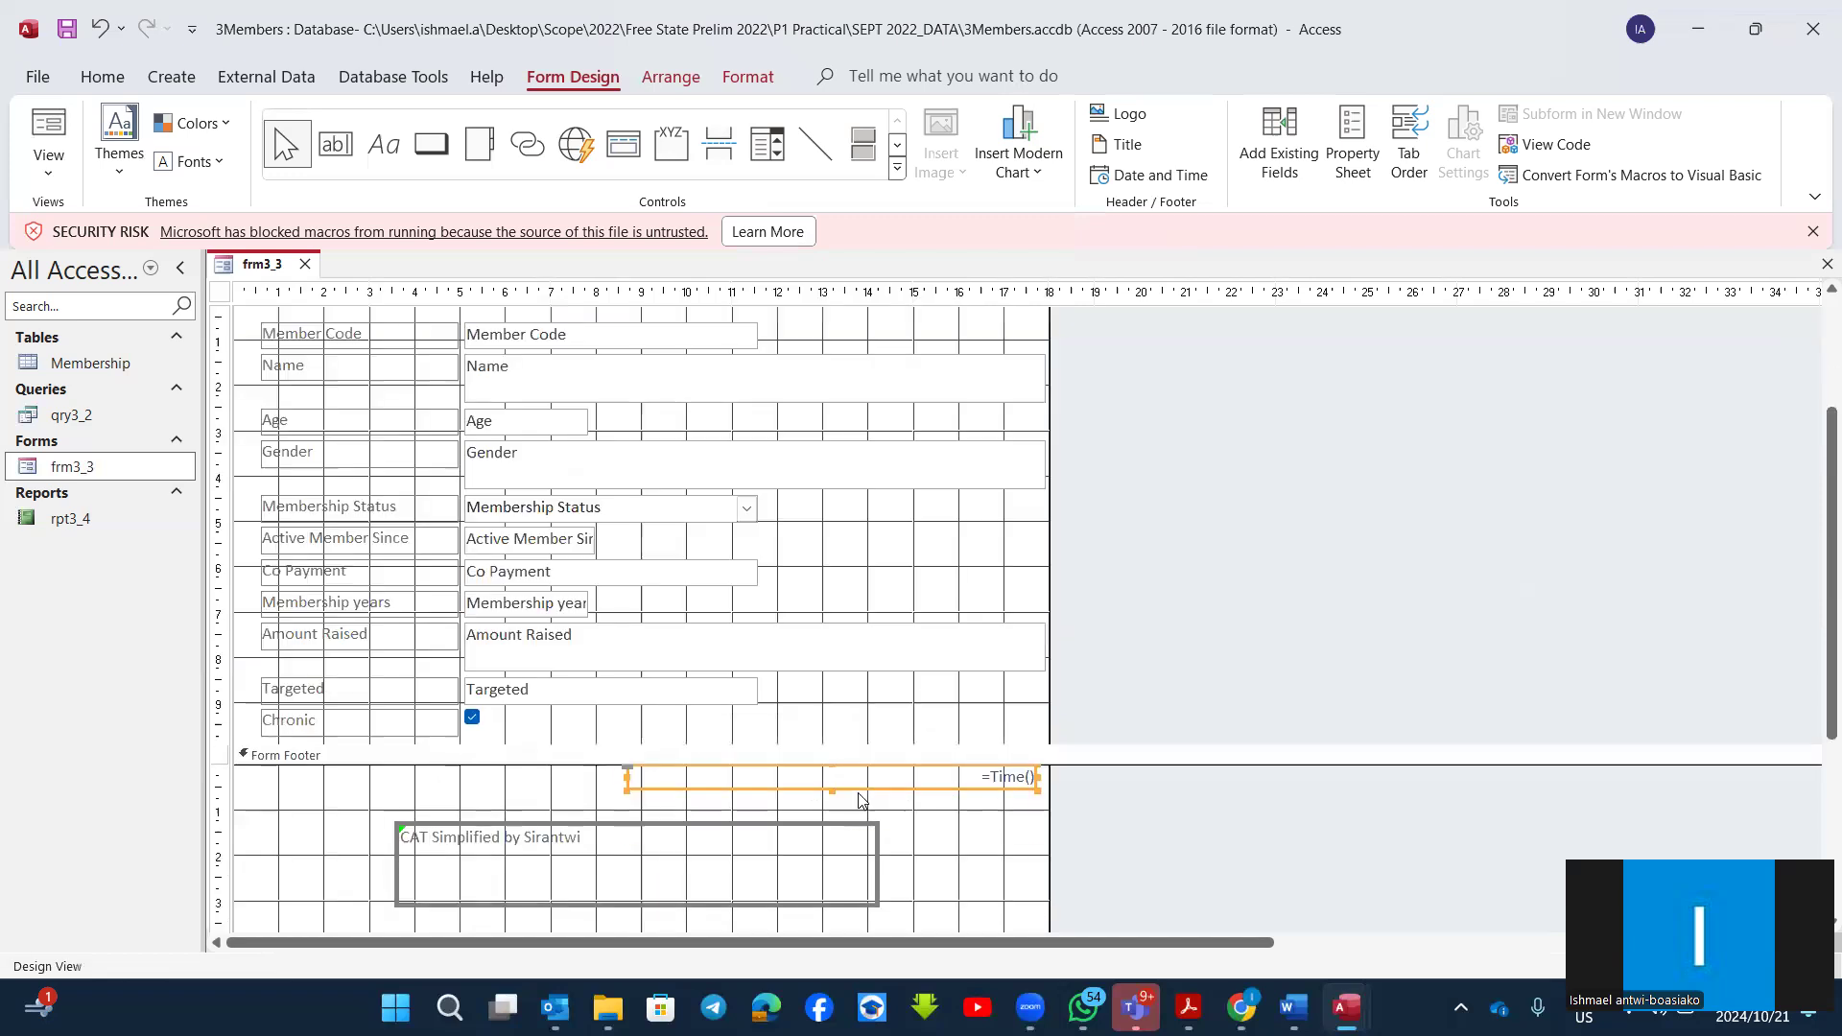
left_click(675, 770)
left_click(948, 849)
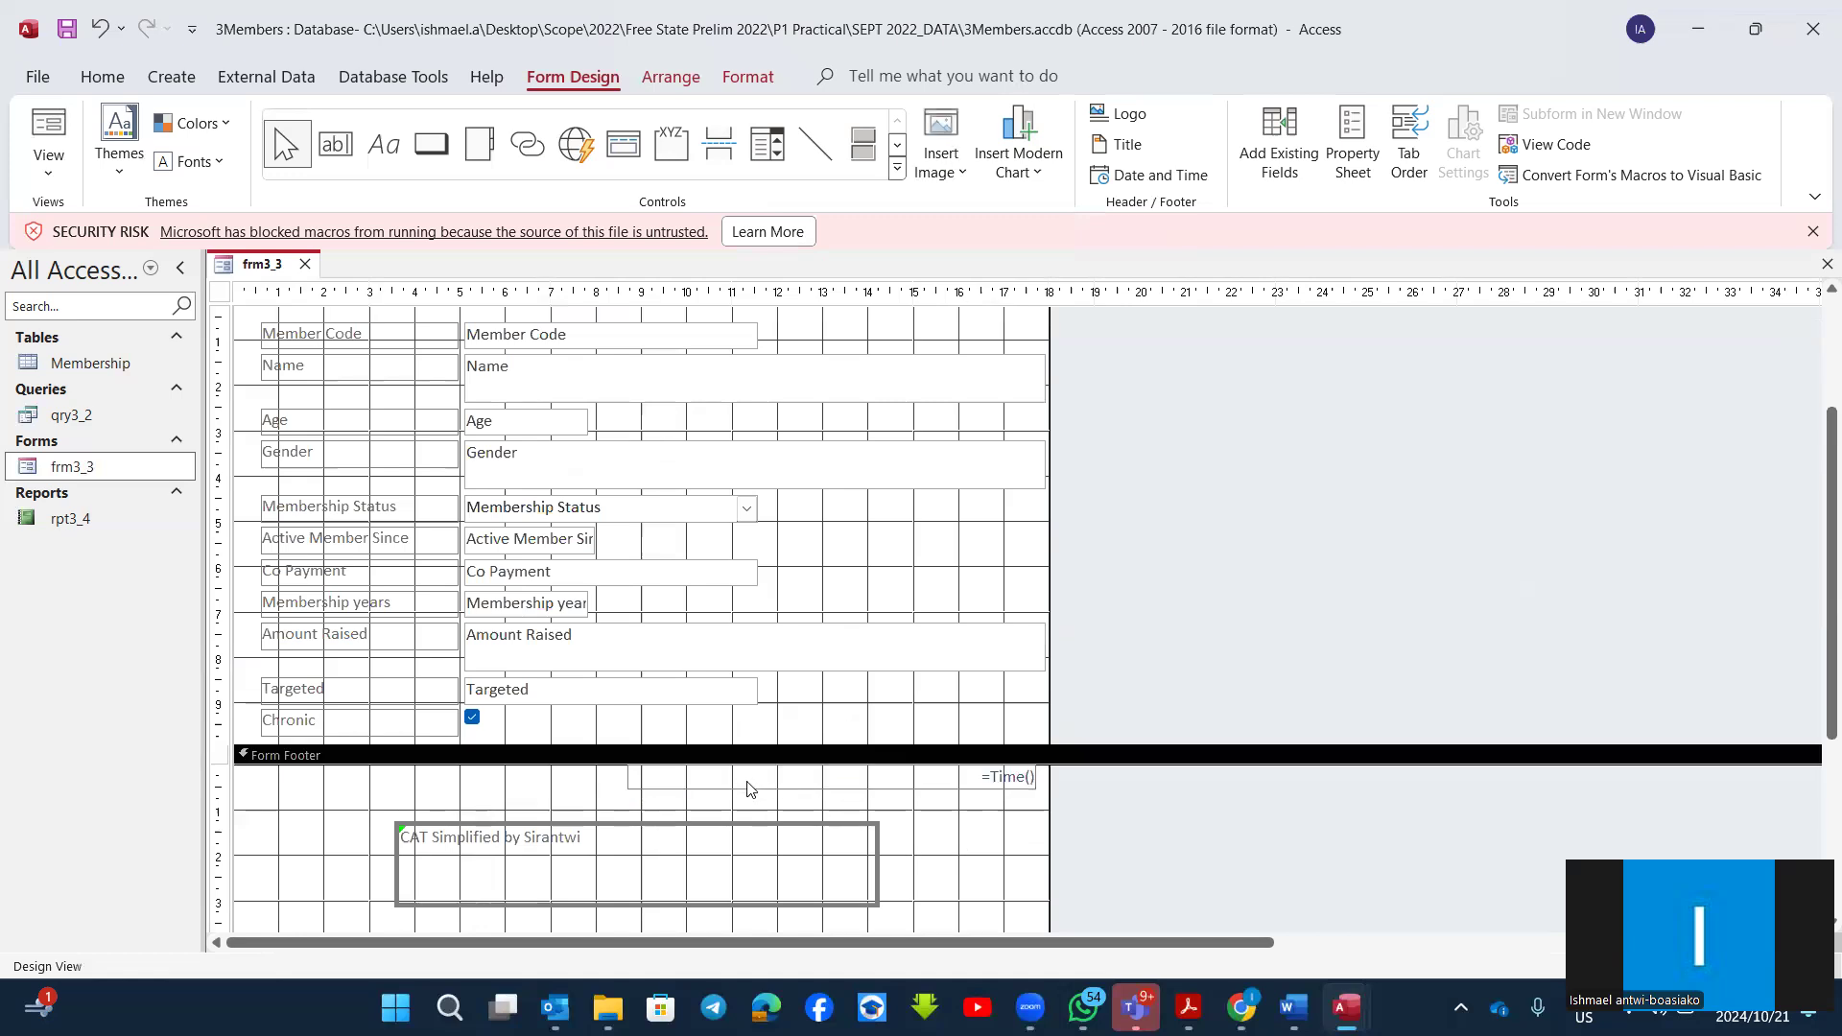
left_click(758, 787)
left_click_drag(758, 788, 758, 798)
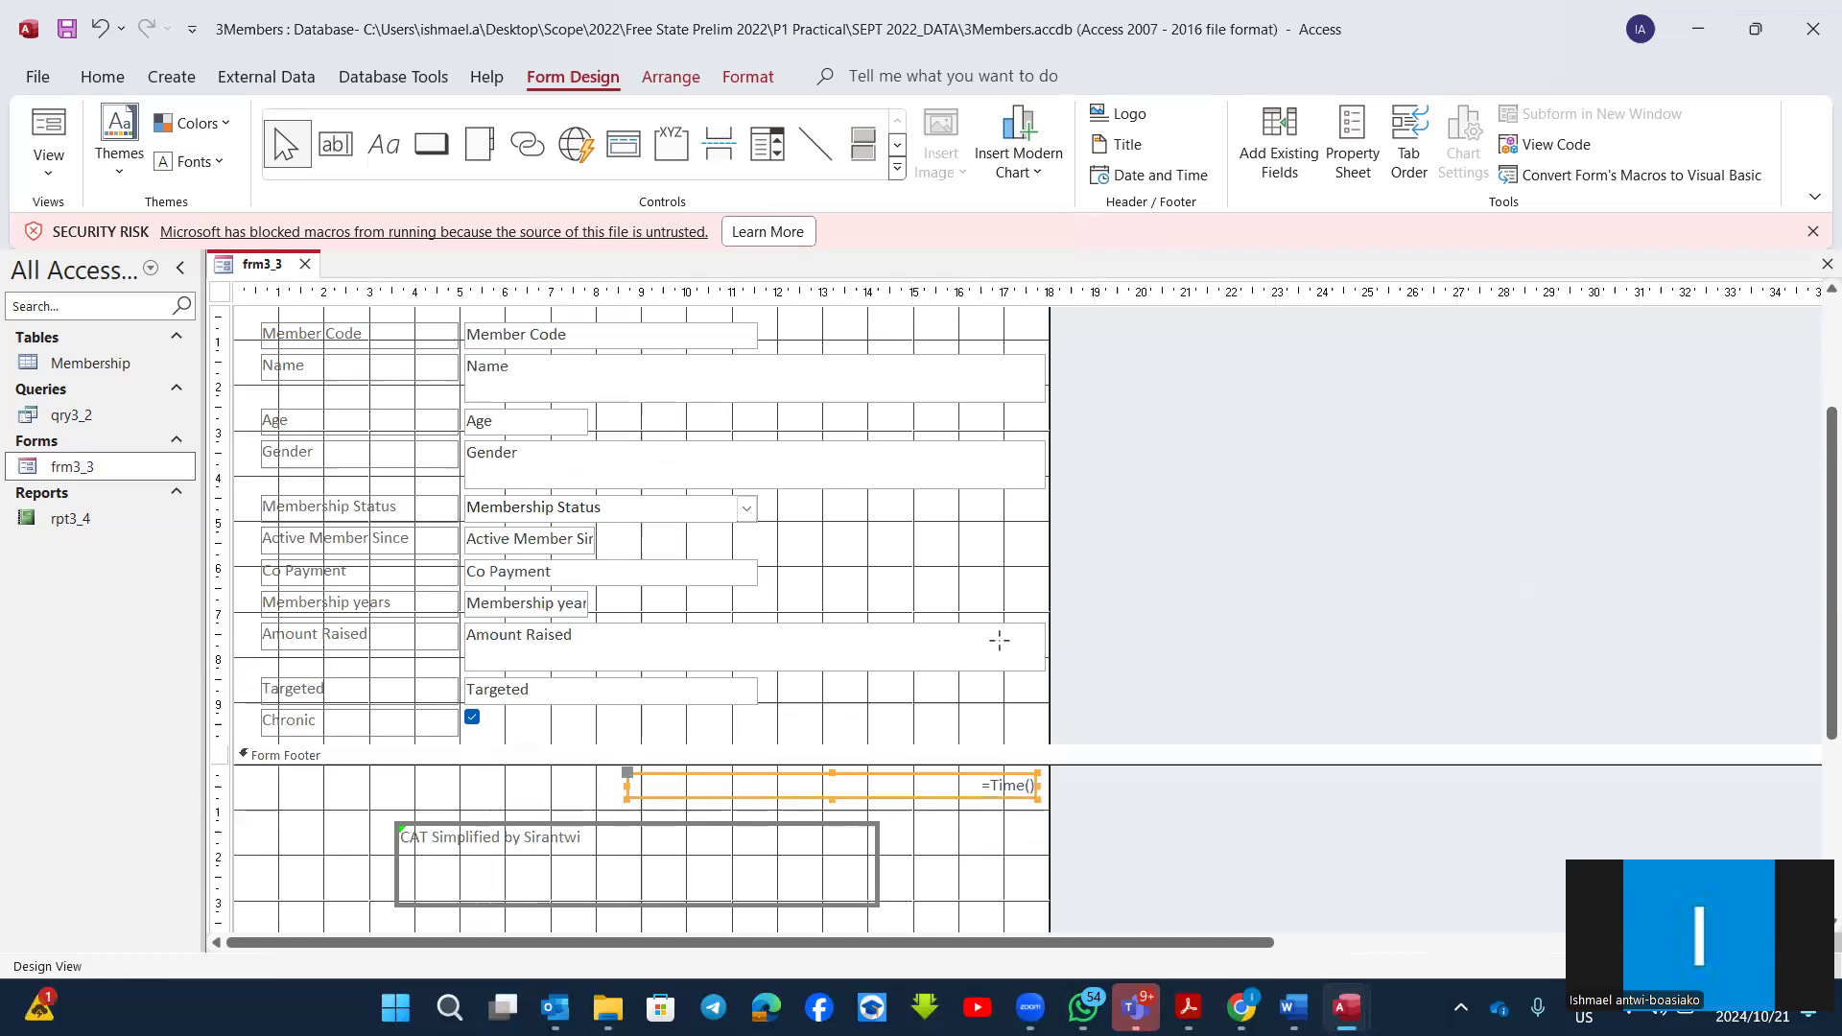
Step: Review the remaining form footer requirements of question 3.4 in the exam paper and return to the frm3_3 footer in Access
key("alt+Tab")
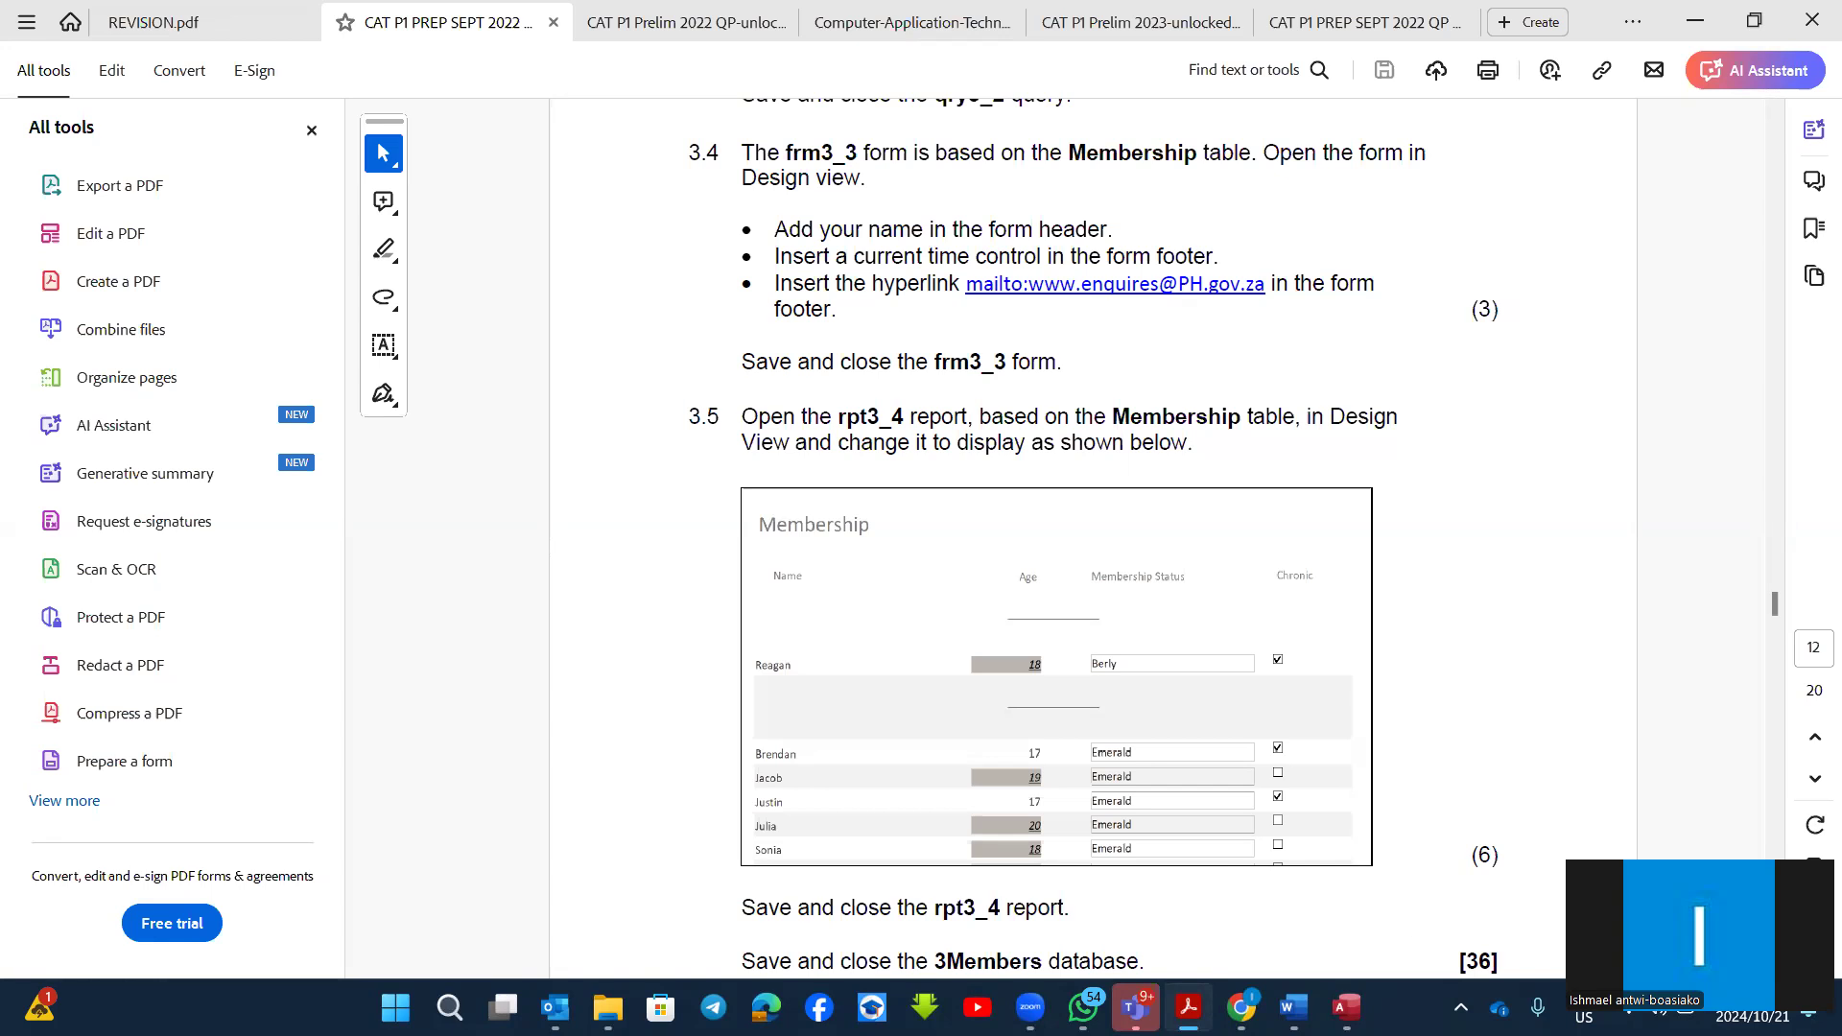
mouse_move(1189, 1007)
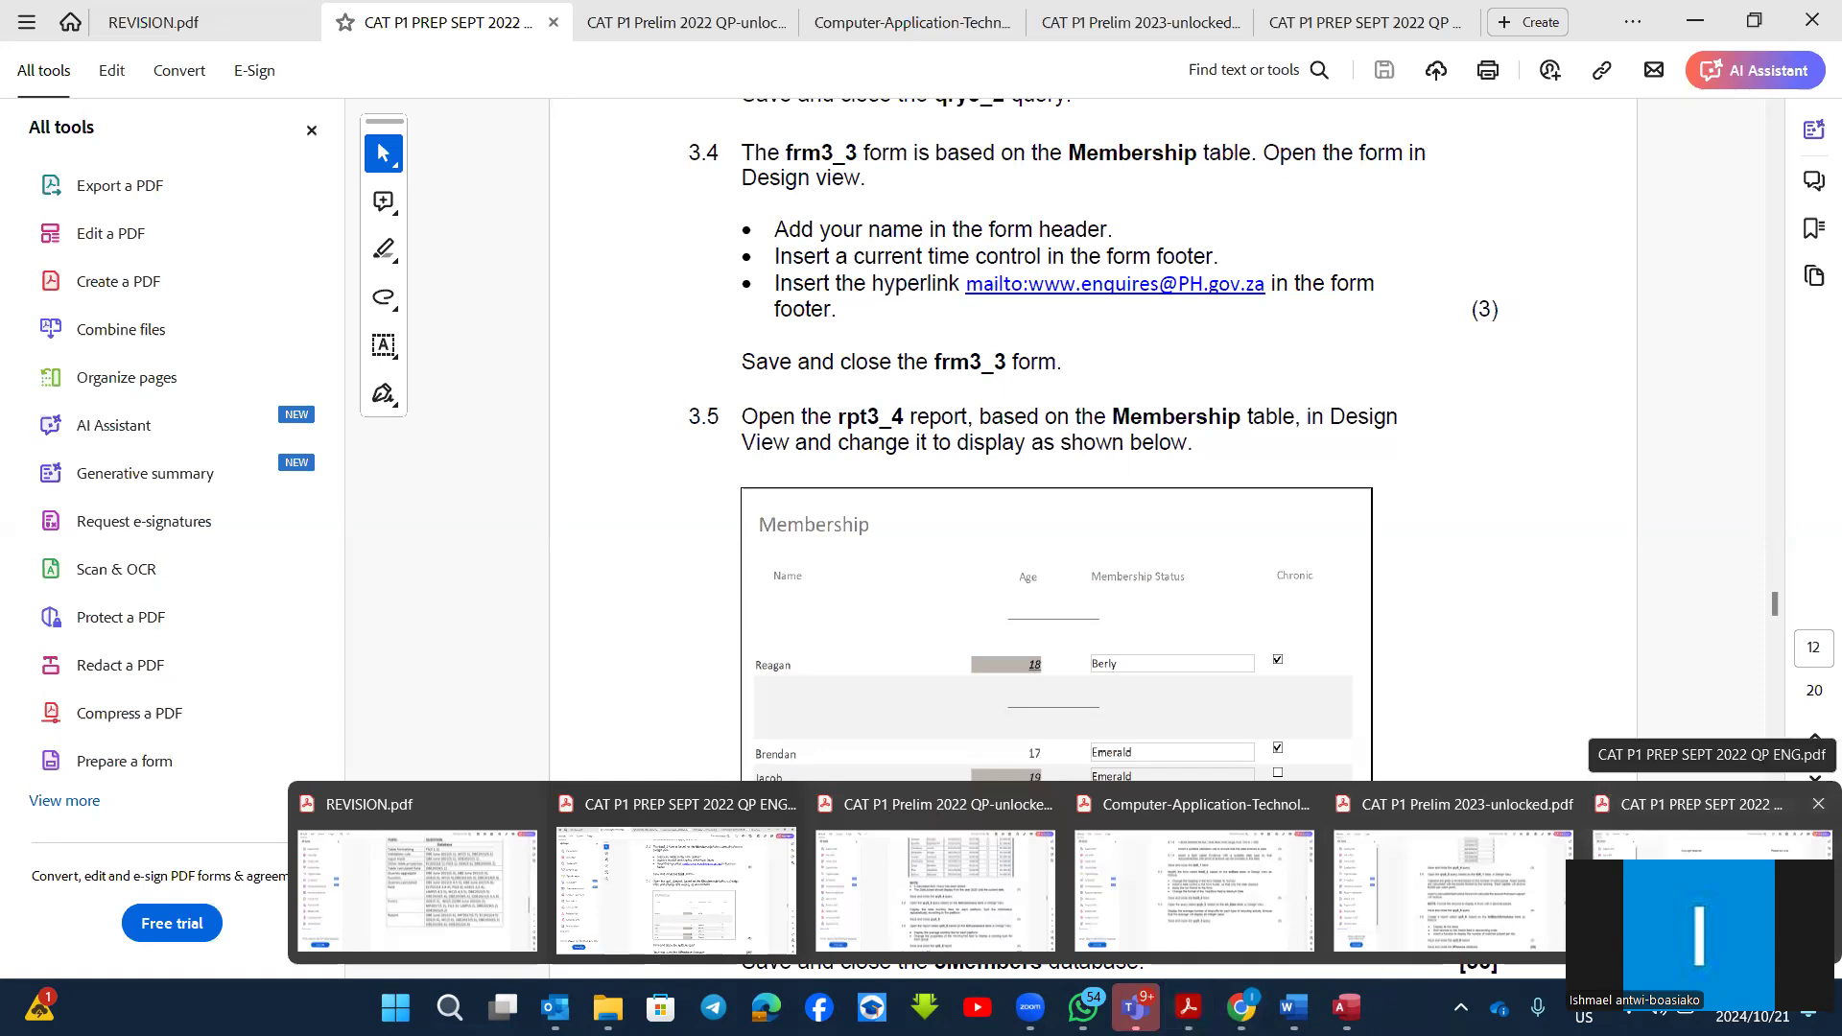
scroll(543, 687, "down", 3)
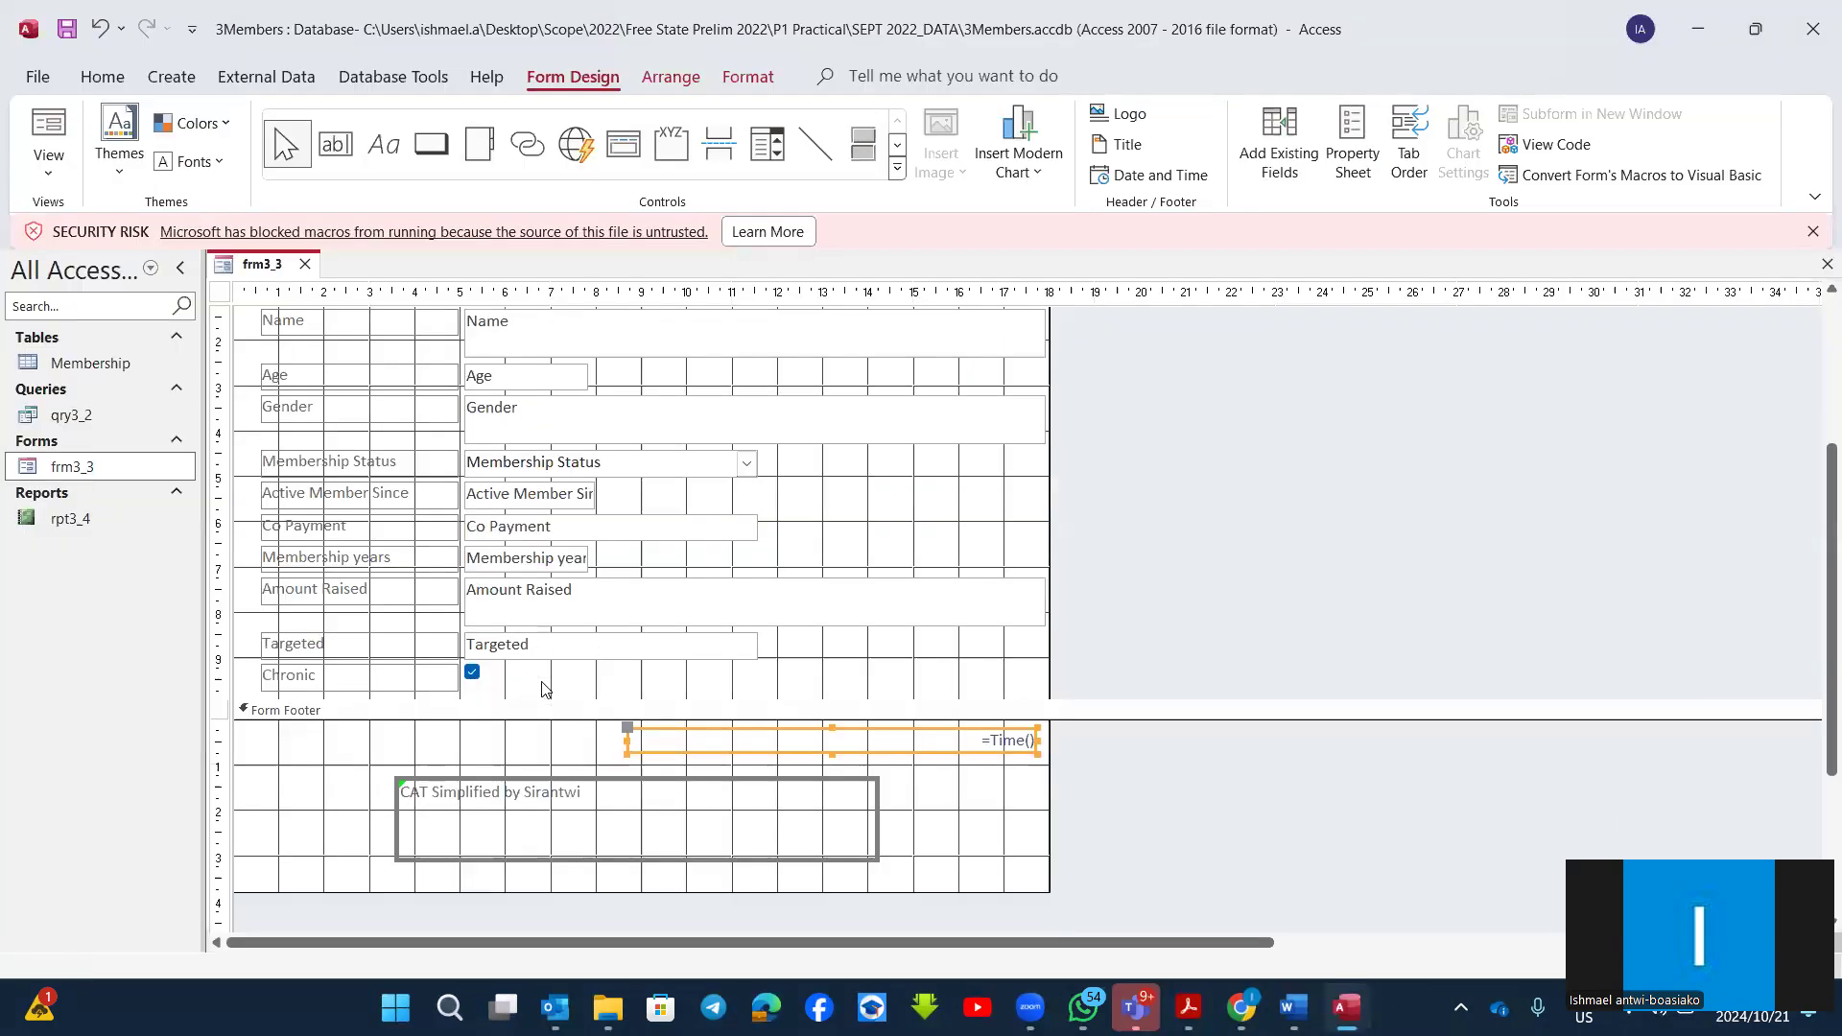
left_click(284, 672)
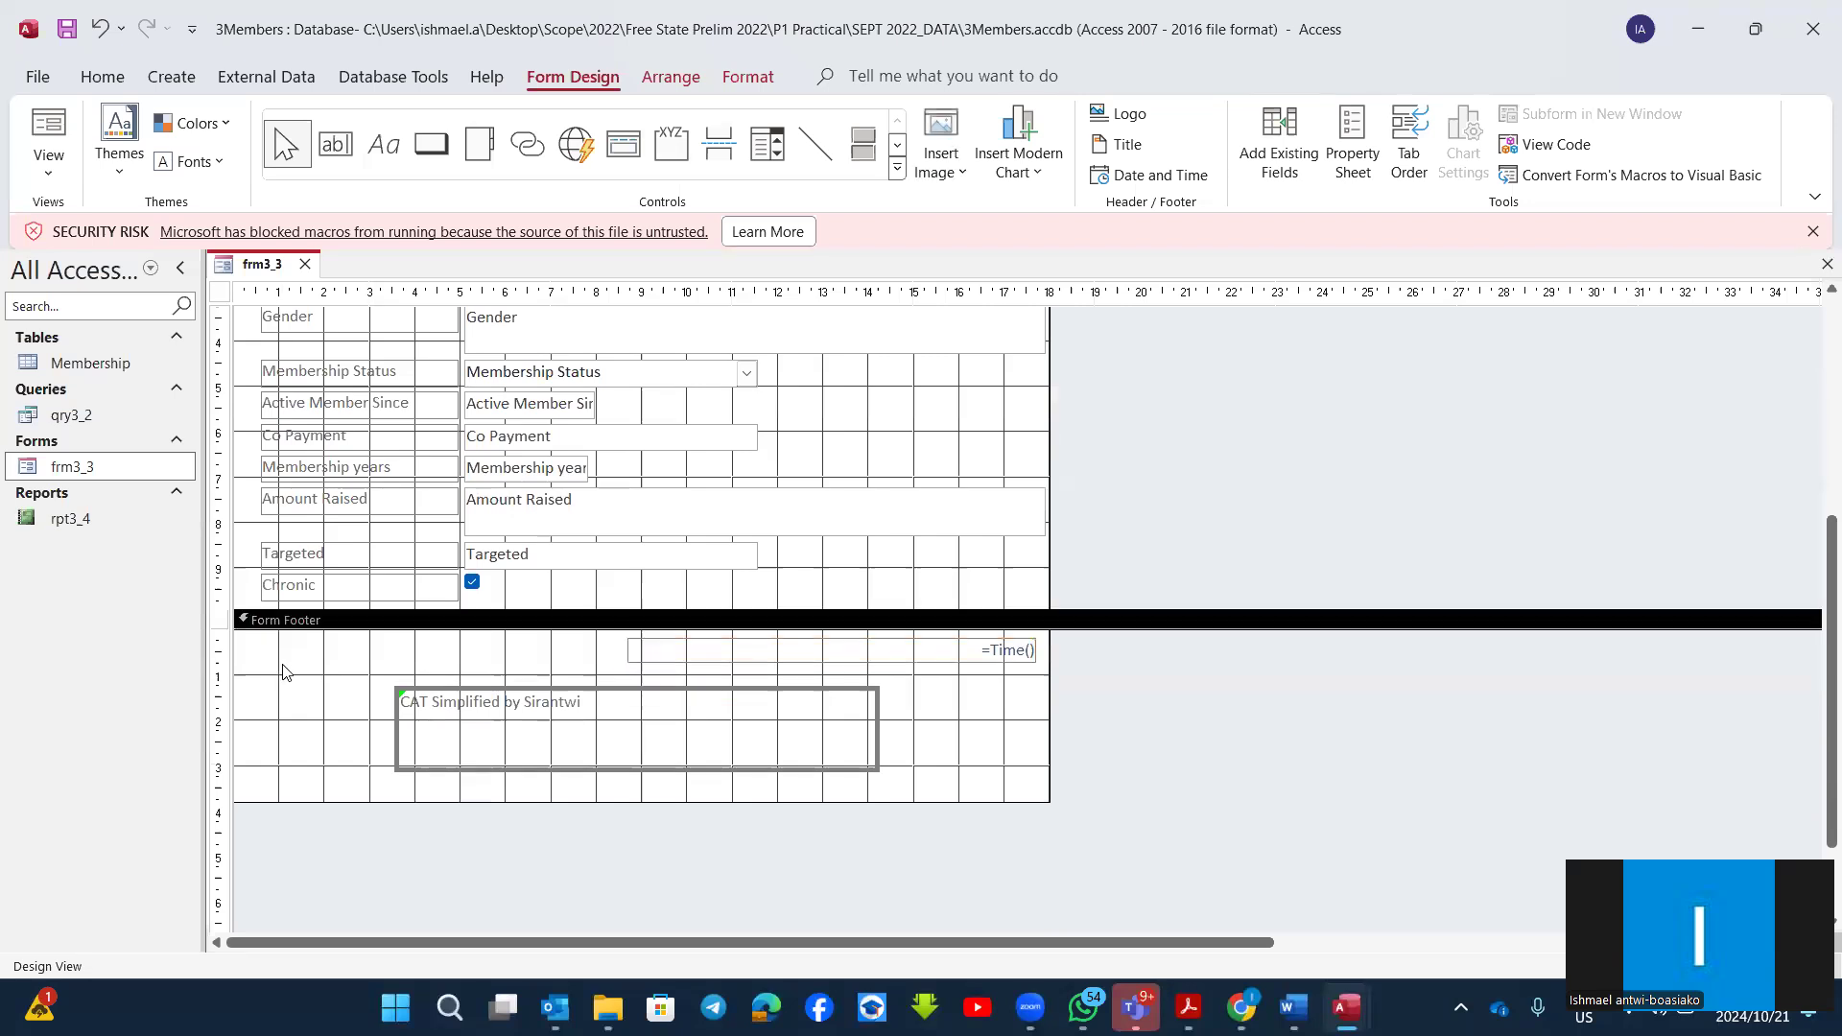
right_click(300, 689)
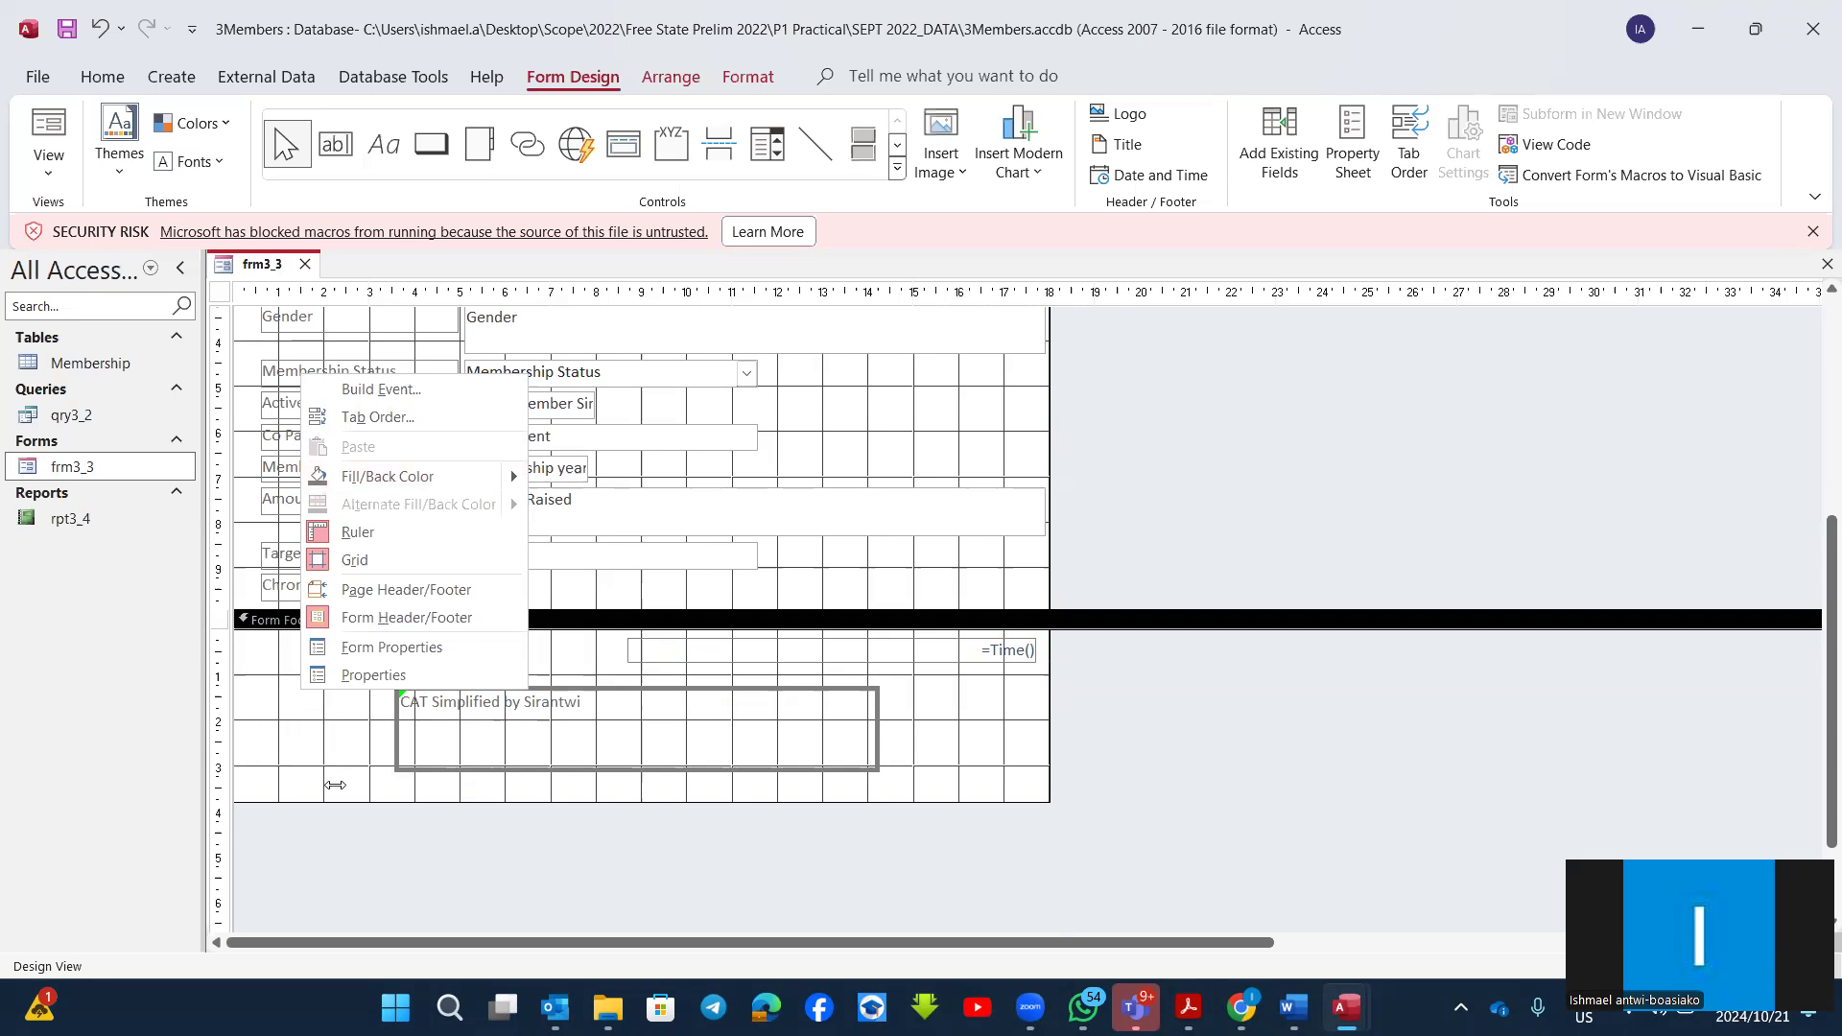
left_click(278, 731)
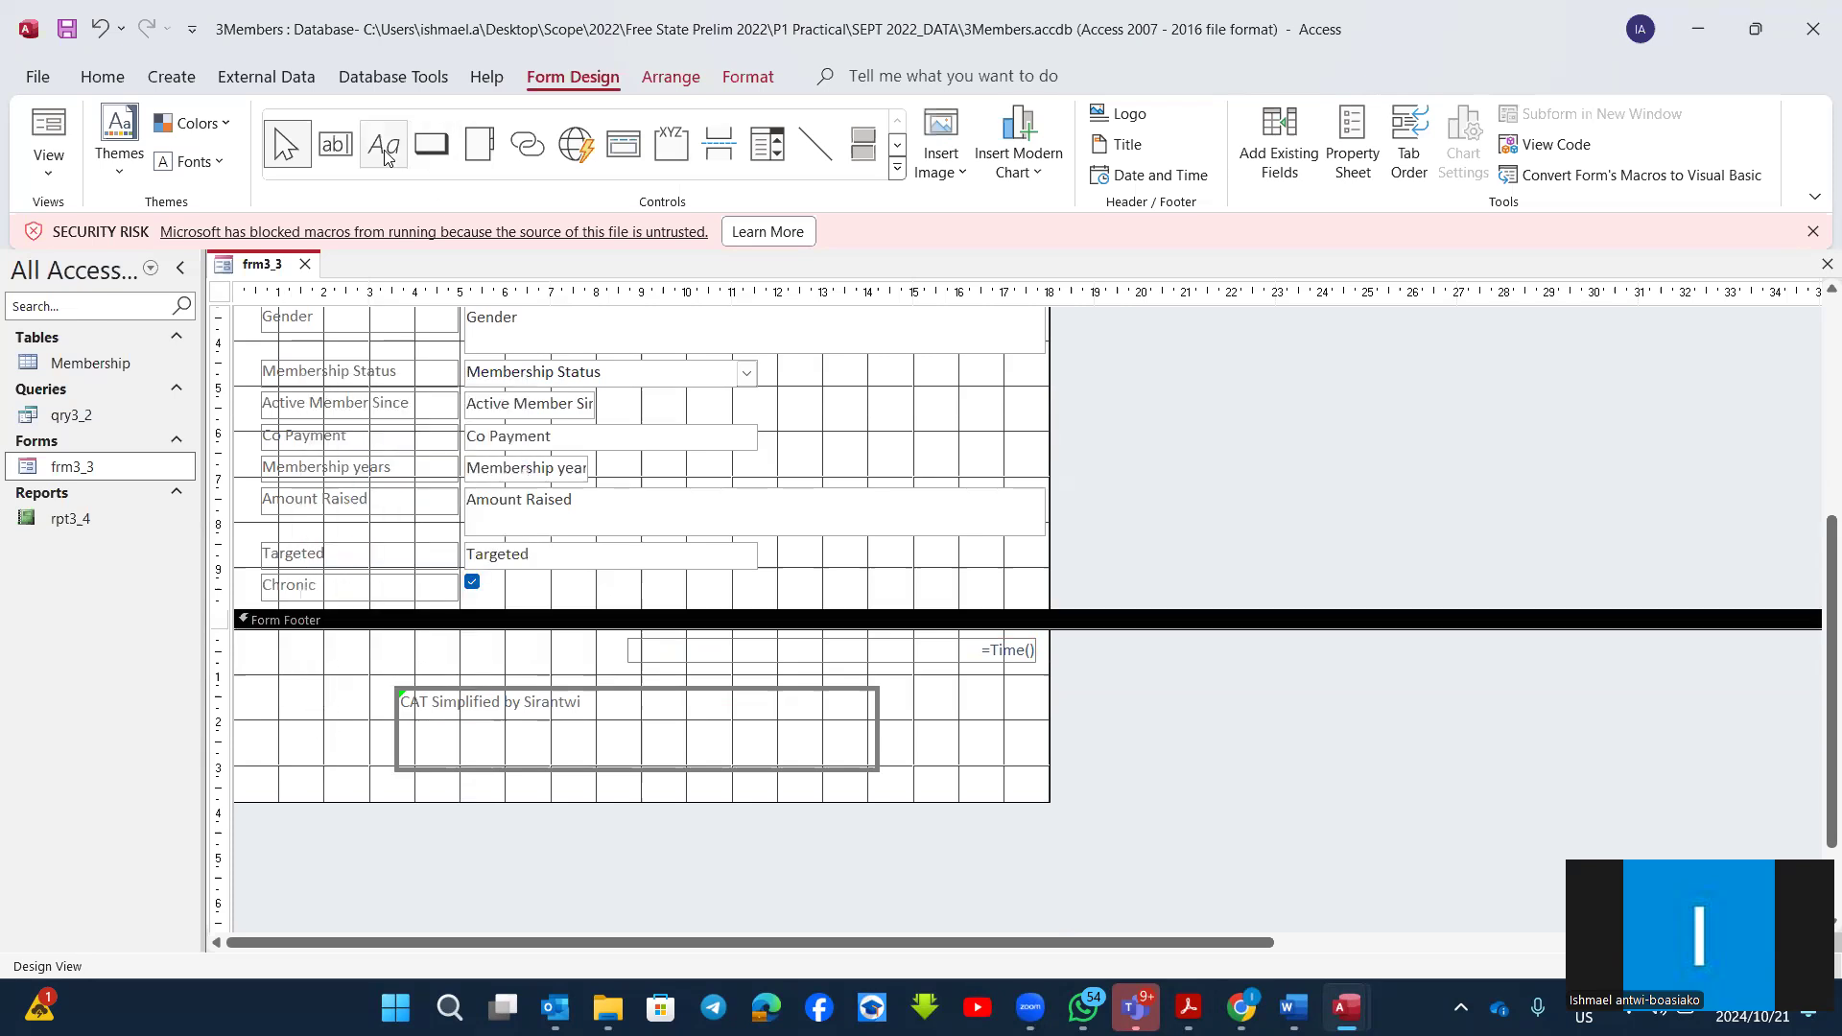
left_click(384, 154)
left_click(273, 704)
left_click_drag(327, 747, 328, 755)
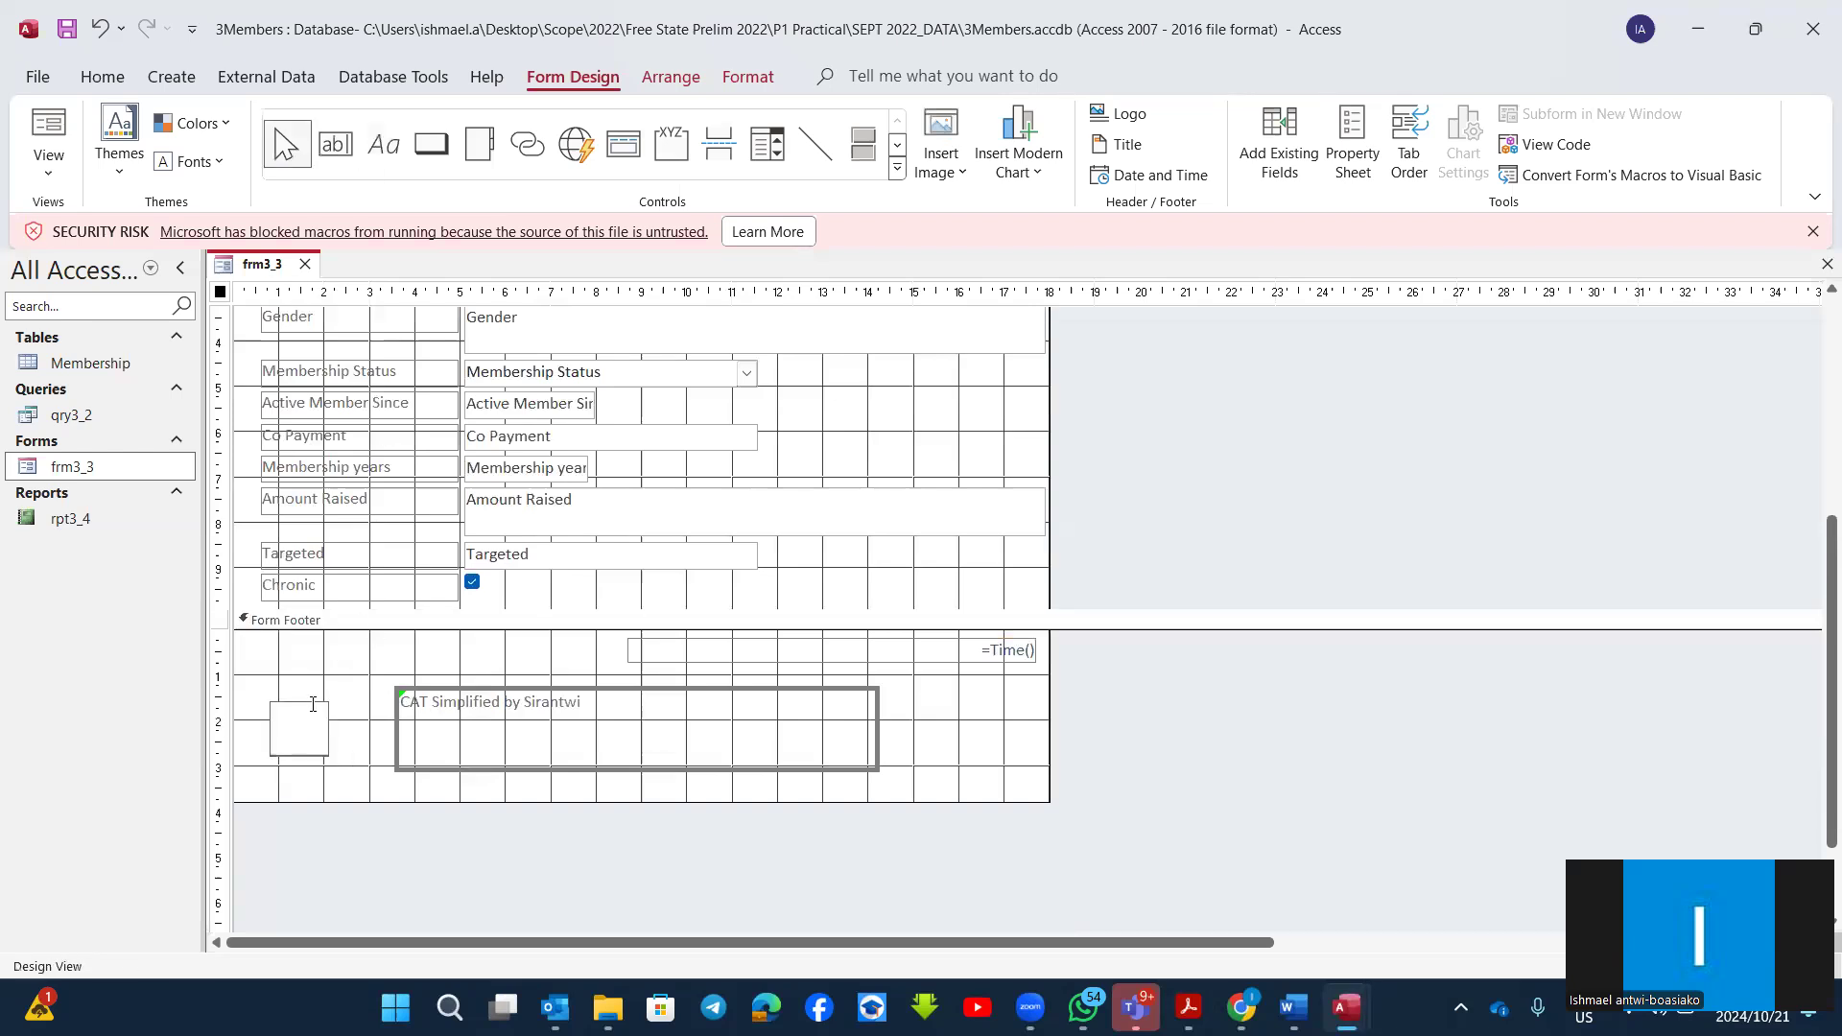
left_click(309, 727)
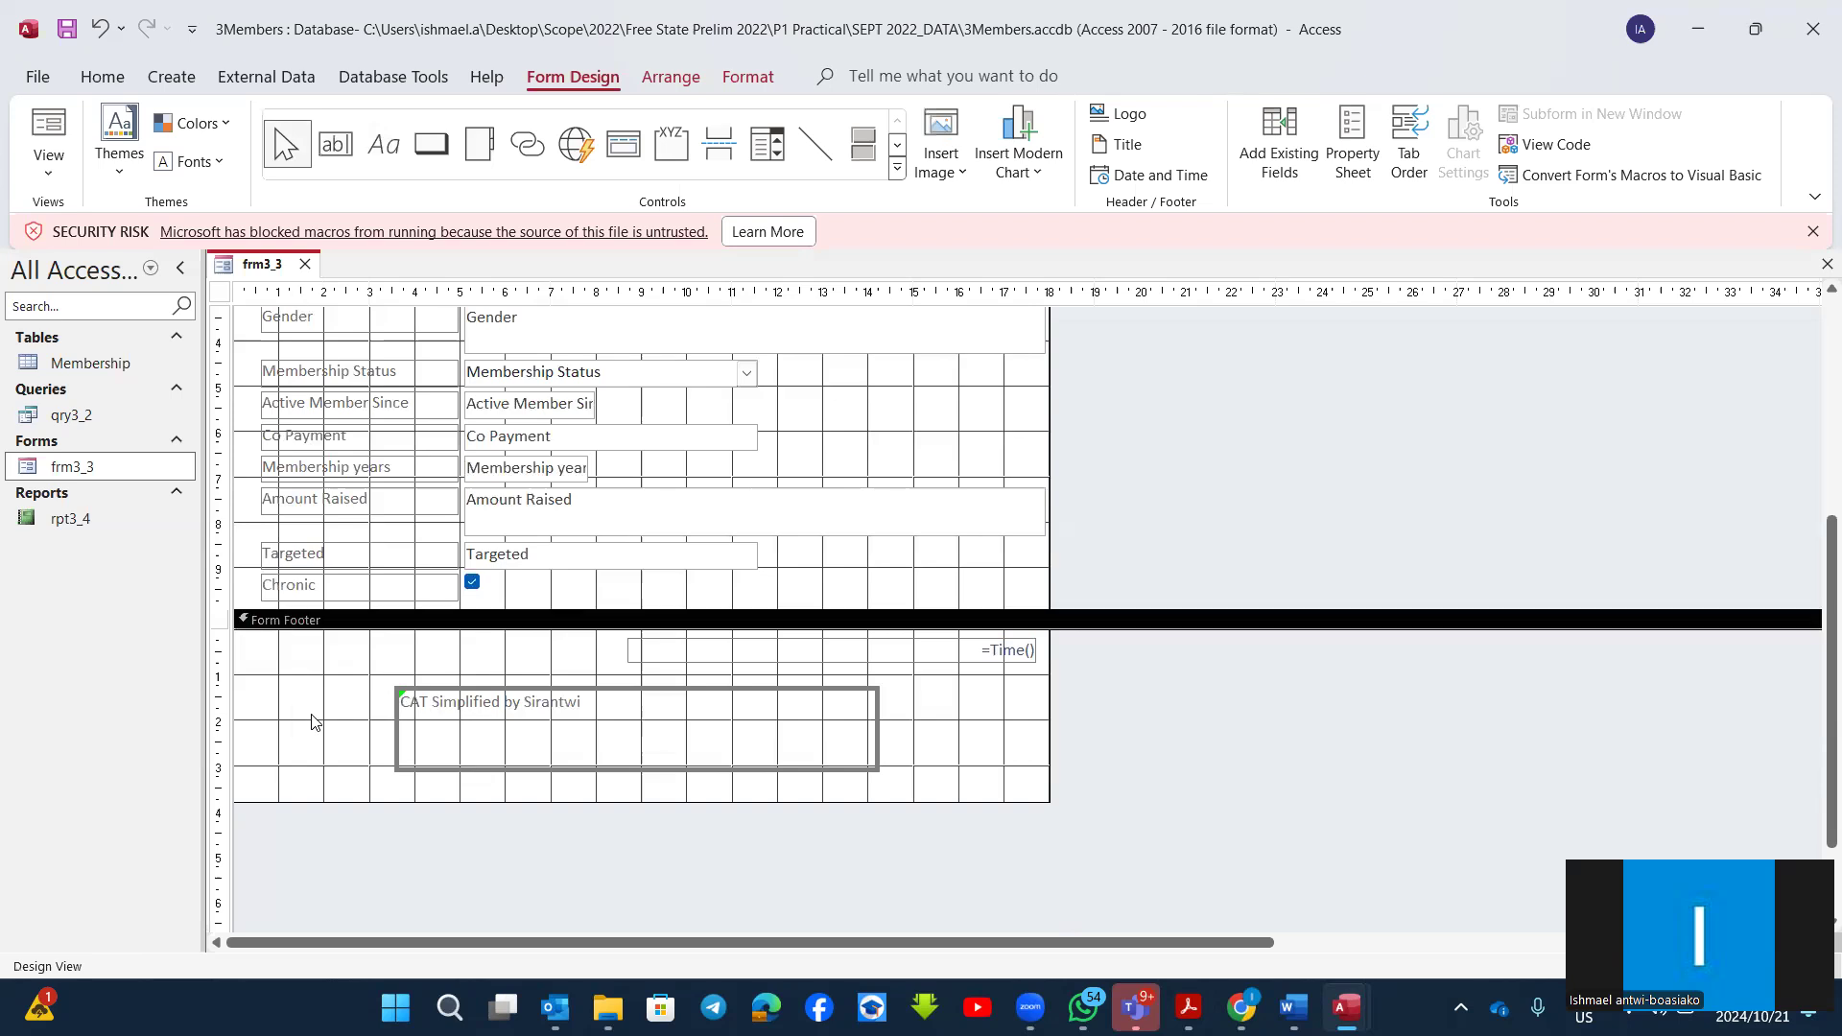
Step: Add a label about 2.5 cm wide reading "link" in the form footer, beside the existing bordered label
left_click(385, 152)
left_click_drag(271, 701, 384, 753)
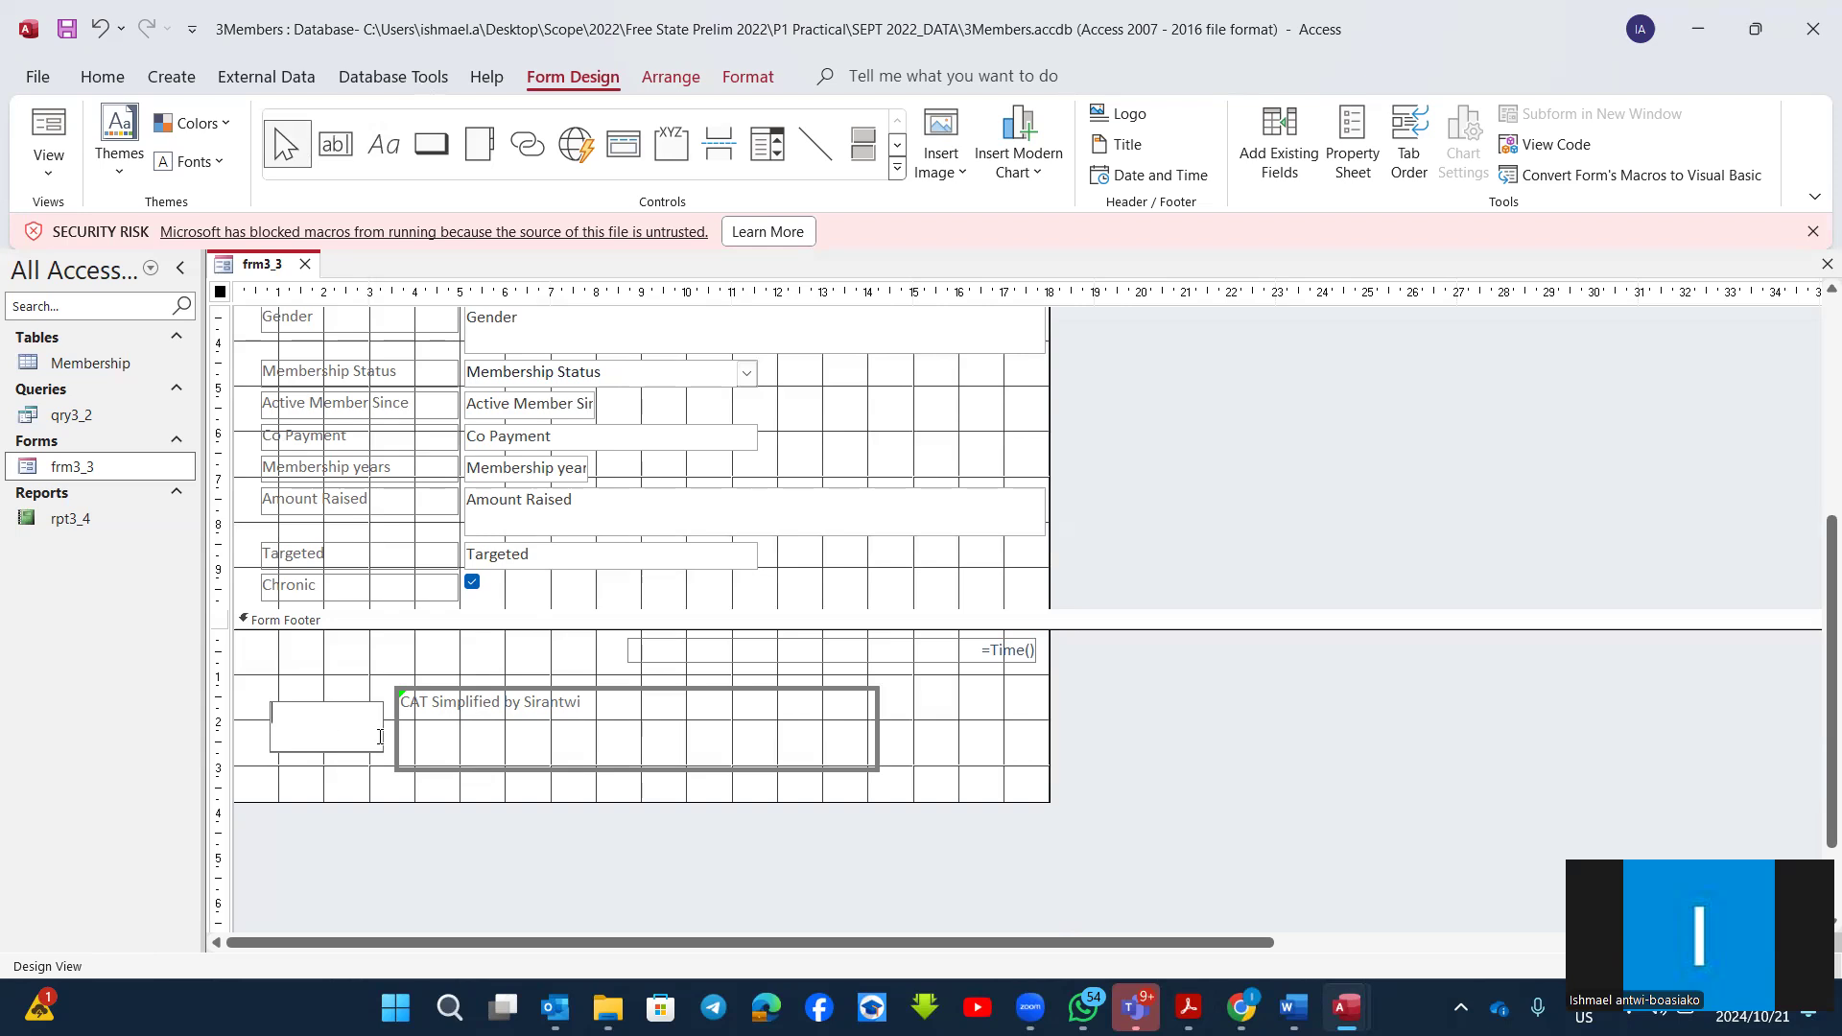
type("li")
left_click(352, 685)
left_click(345, 705)
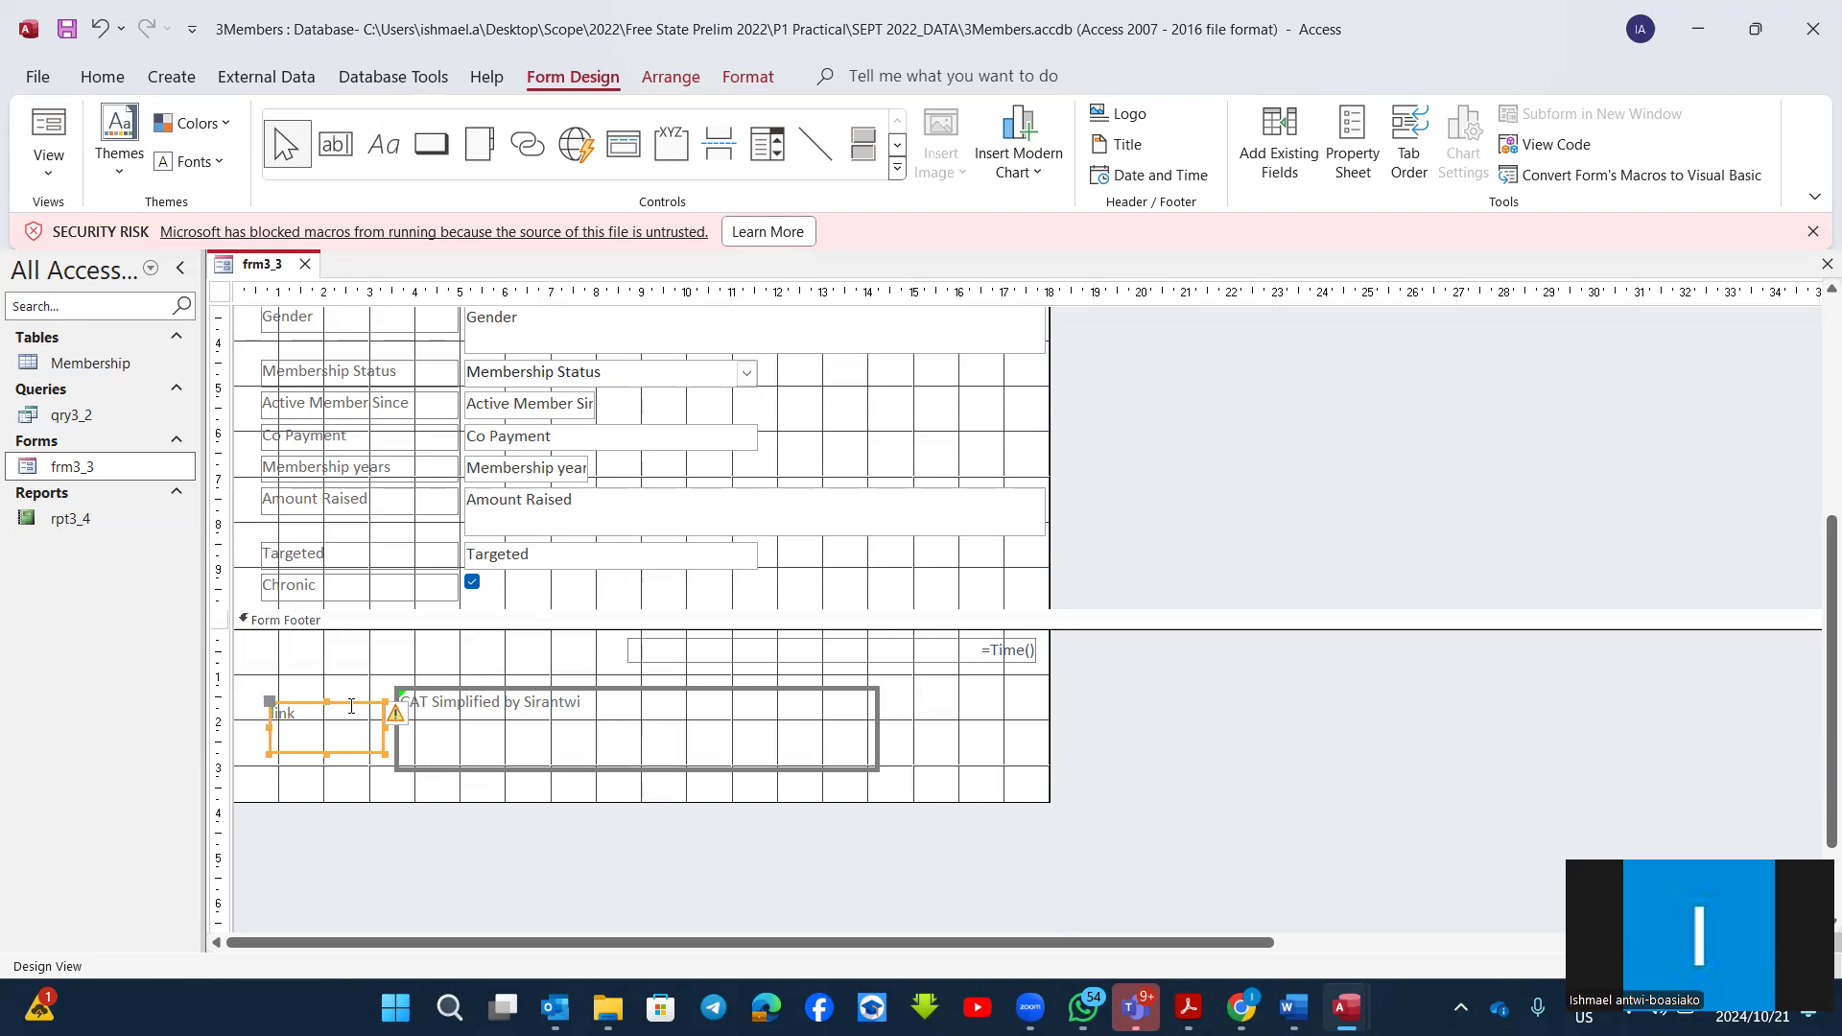
right_click(352, 708)
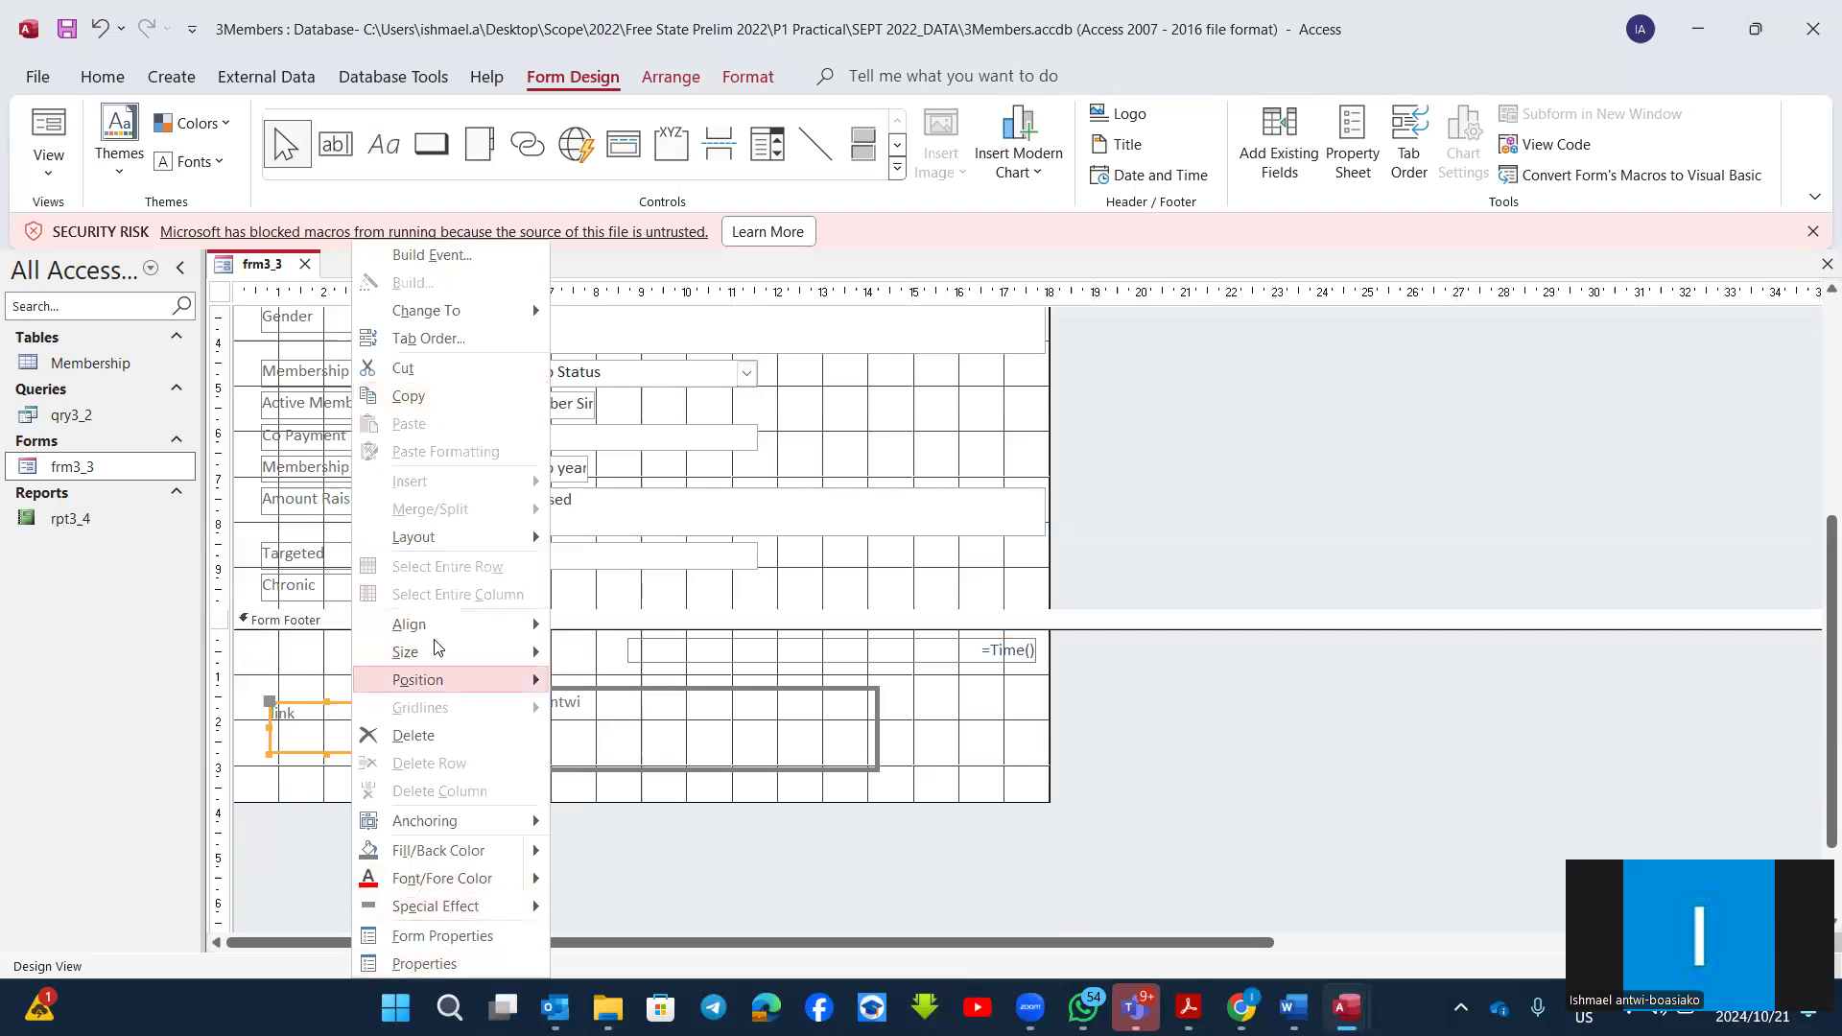
left_click(927, 745)
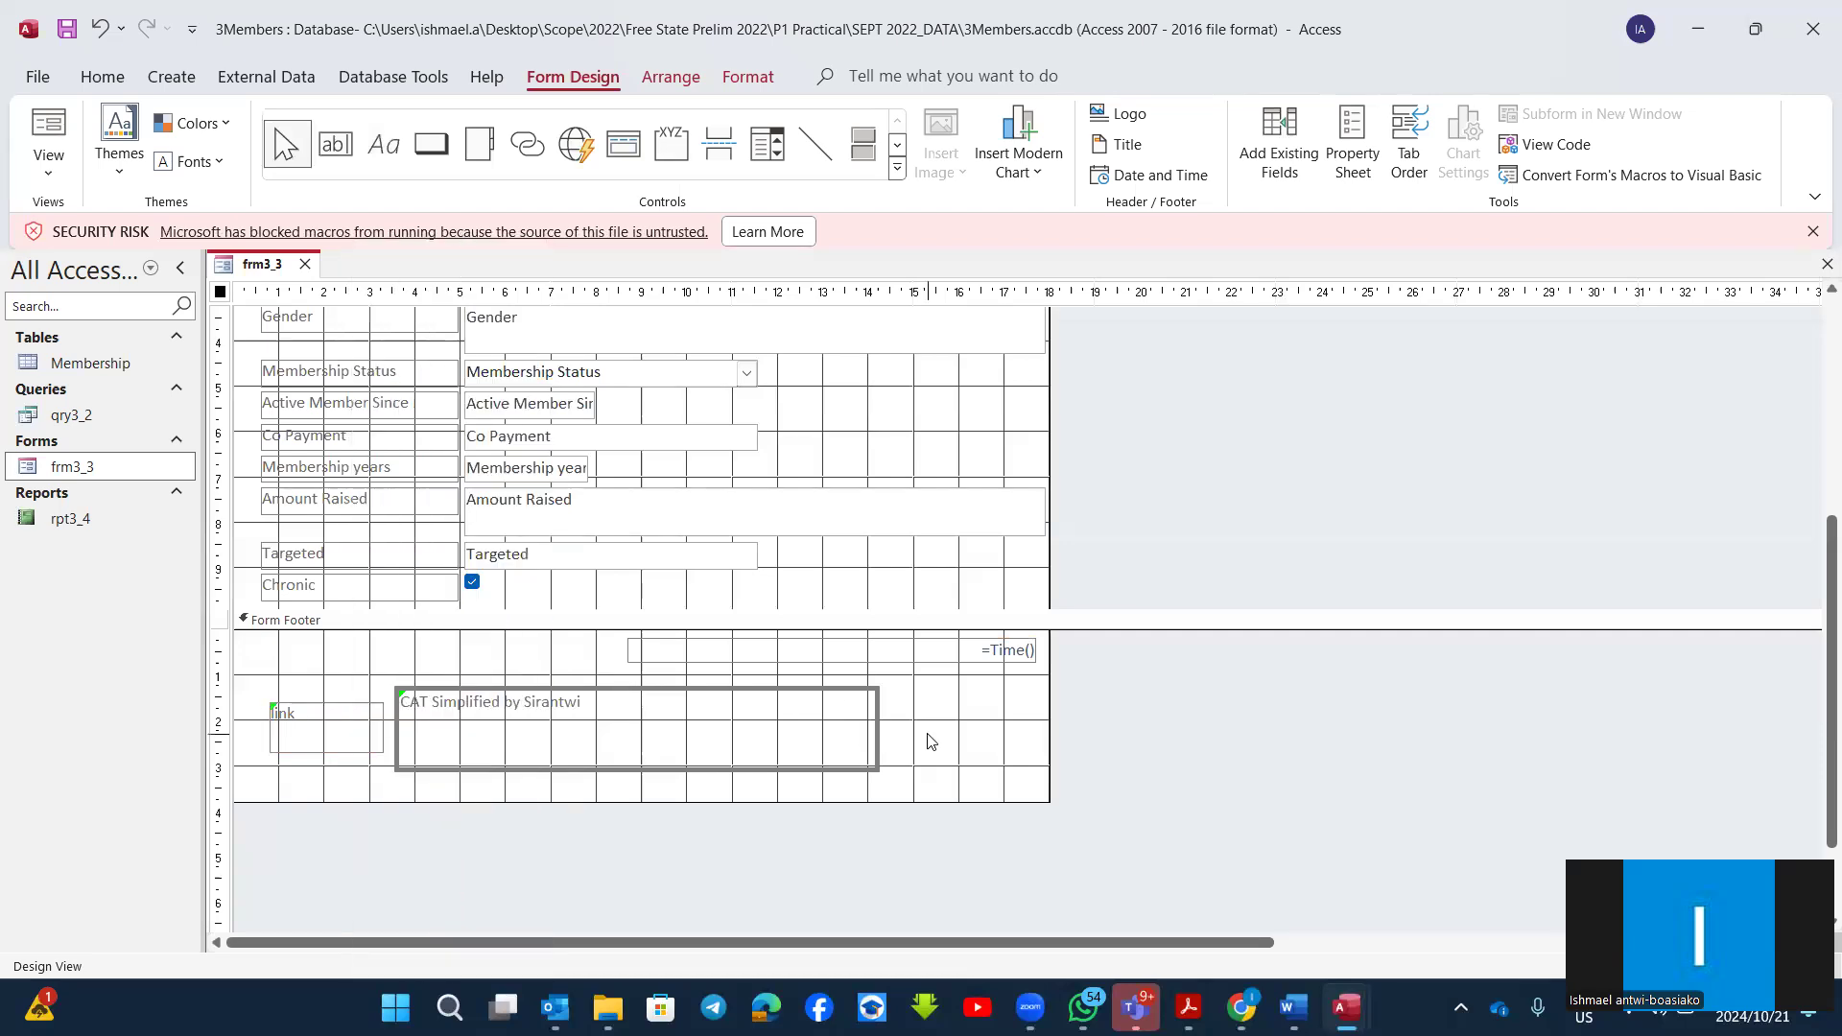
Step: Switch the form to Layout View and start building an e-mail address hyperlink on the footer's link label
left_click(48, 175)
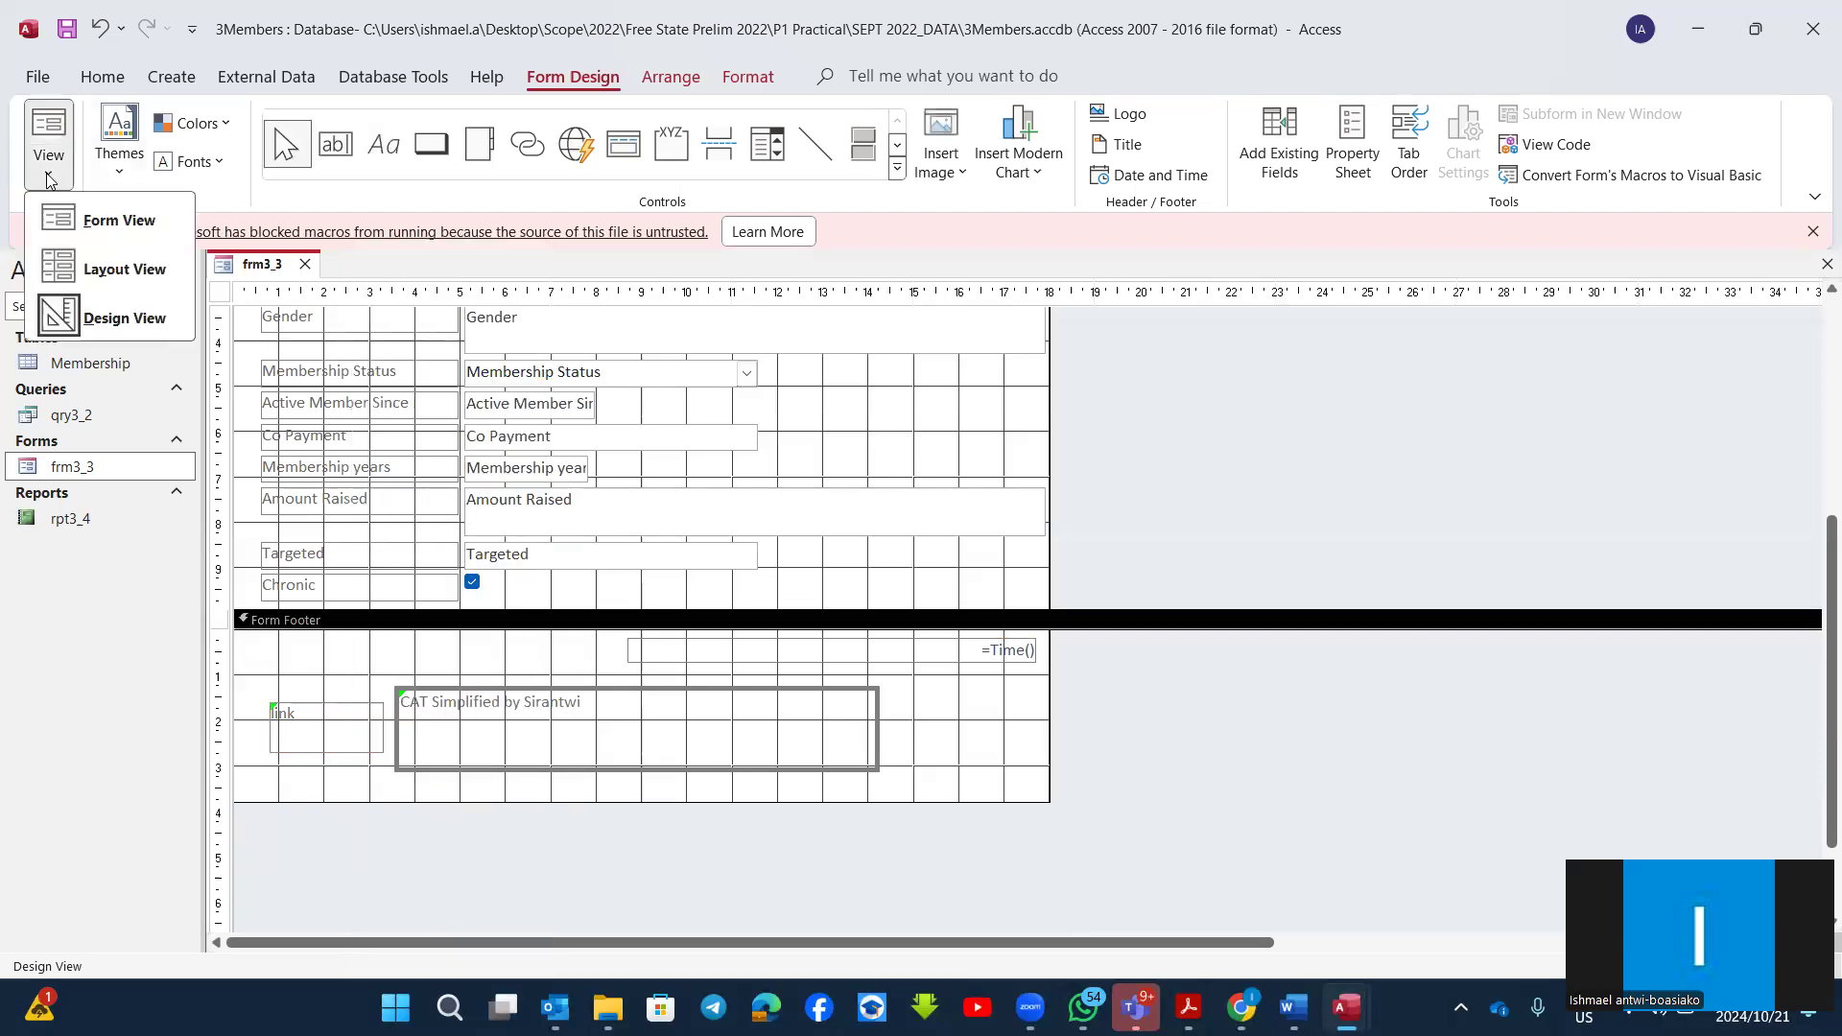
left_click(146, 271)
scroll(480, 528, "down", 2)
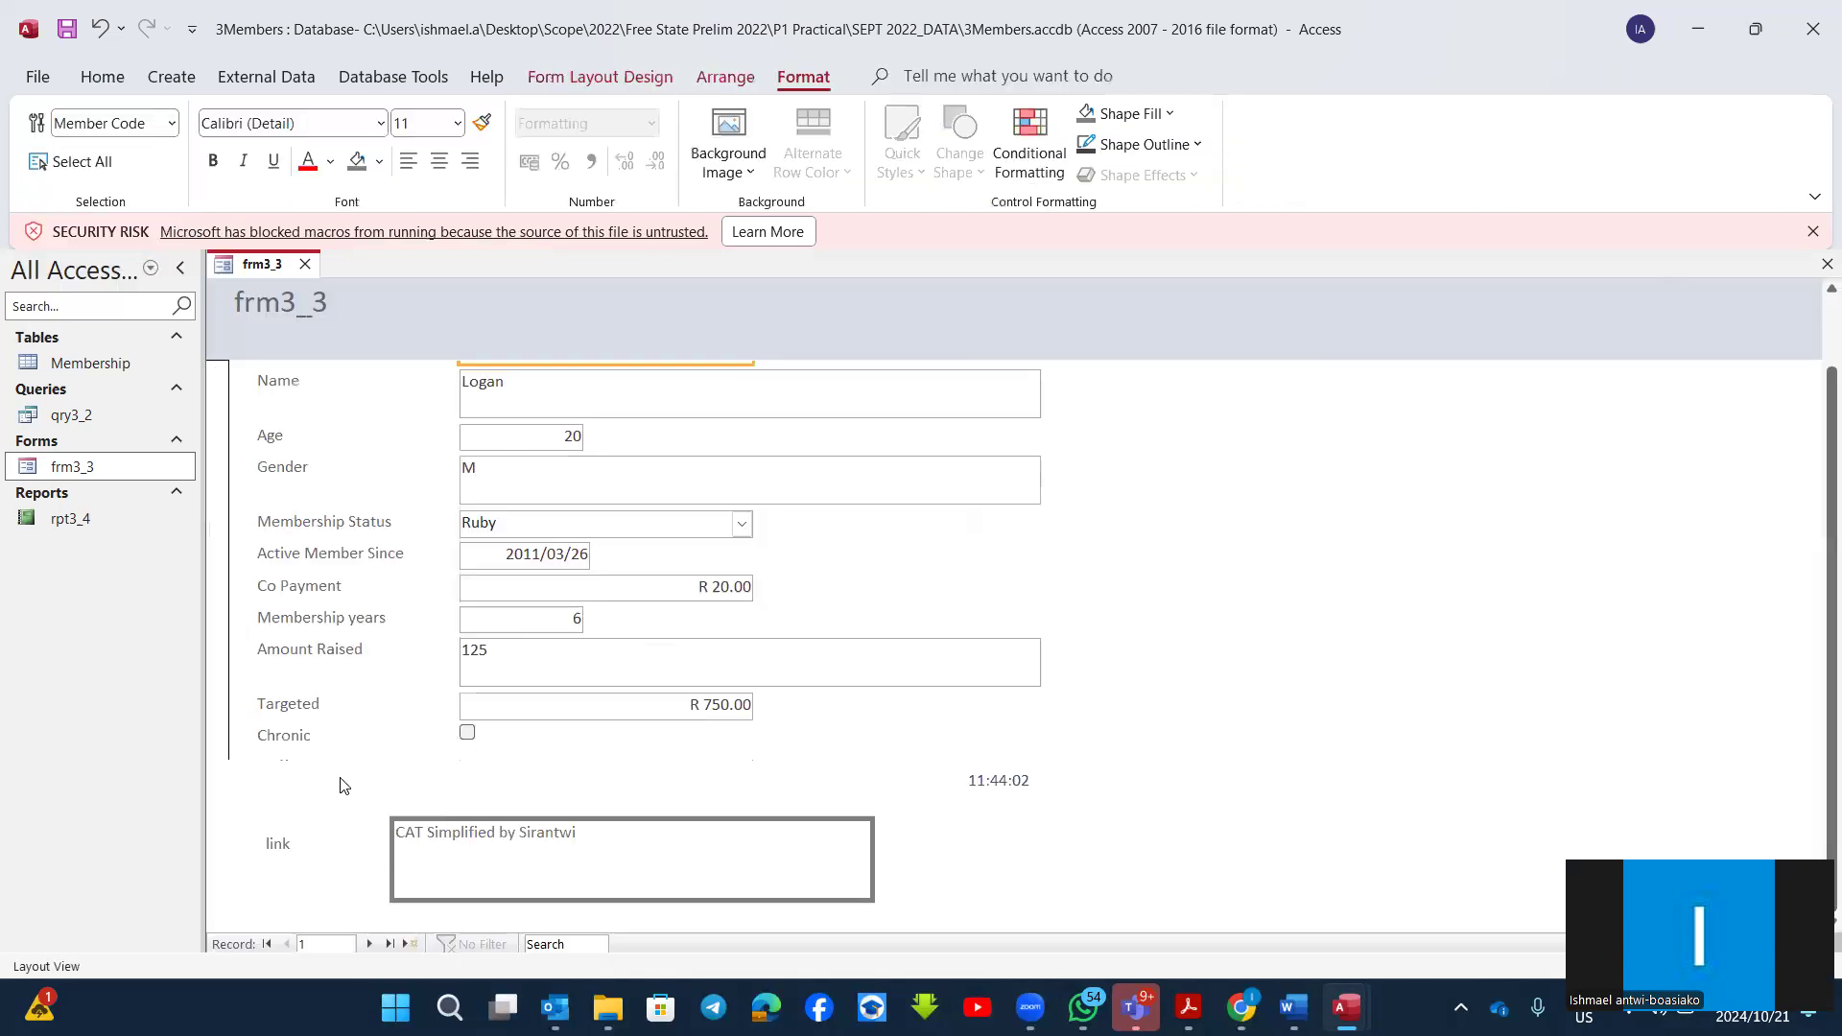
left_click(287, 842)
right_click(288, 843)
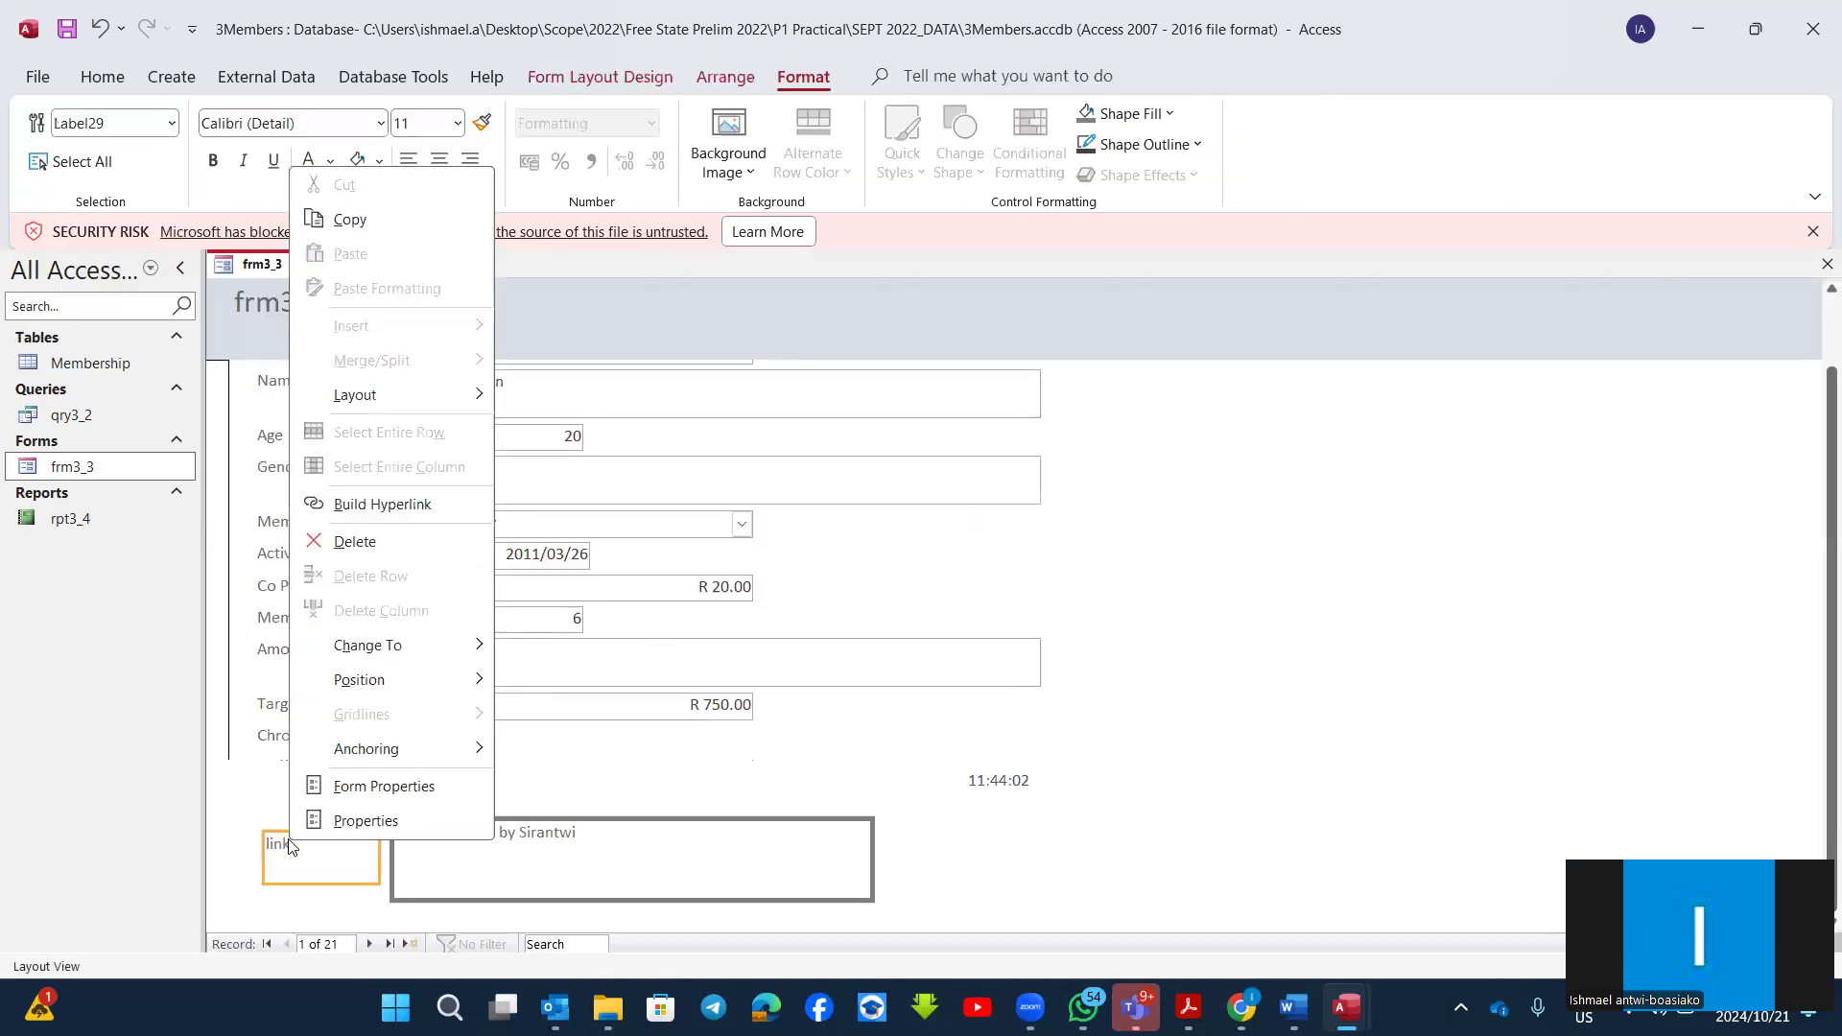
left_click(382, 504)
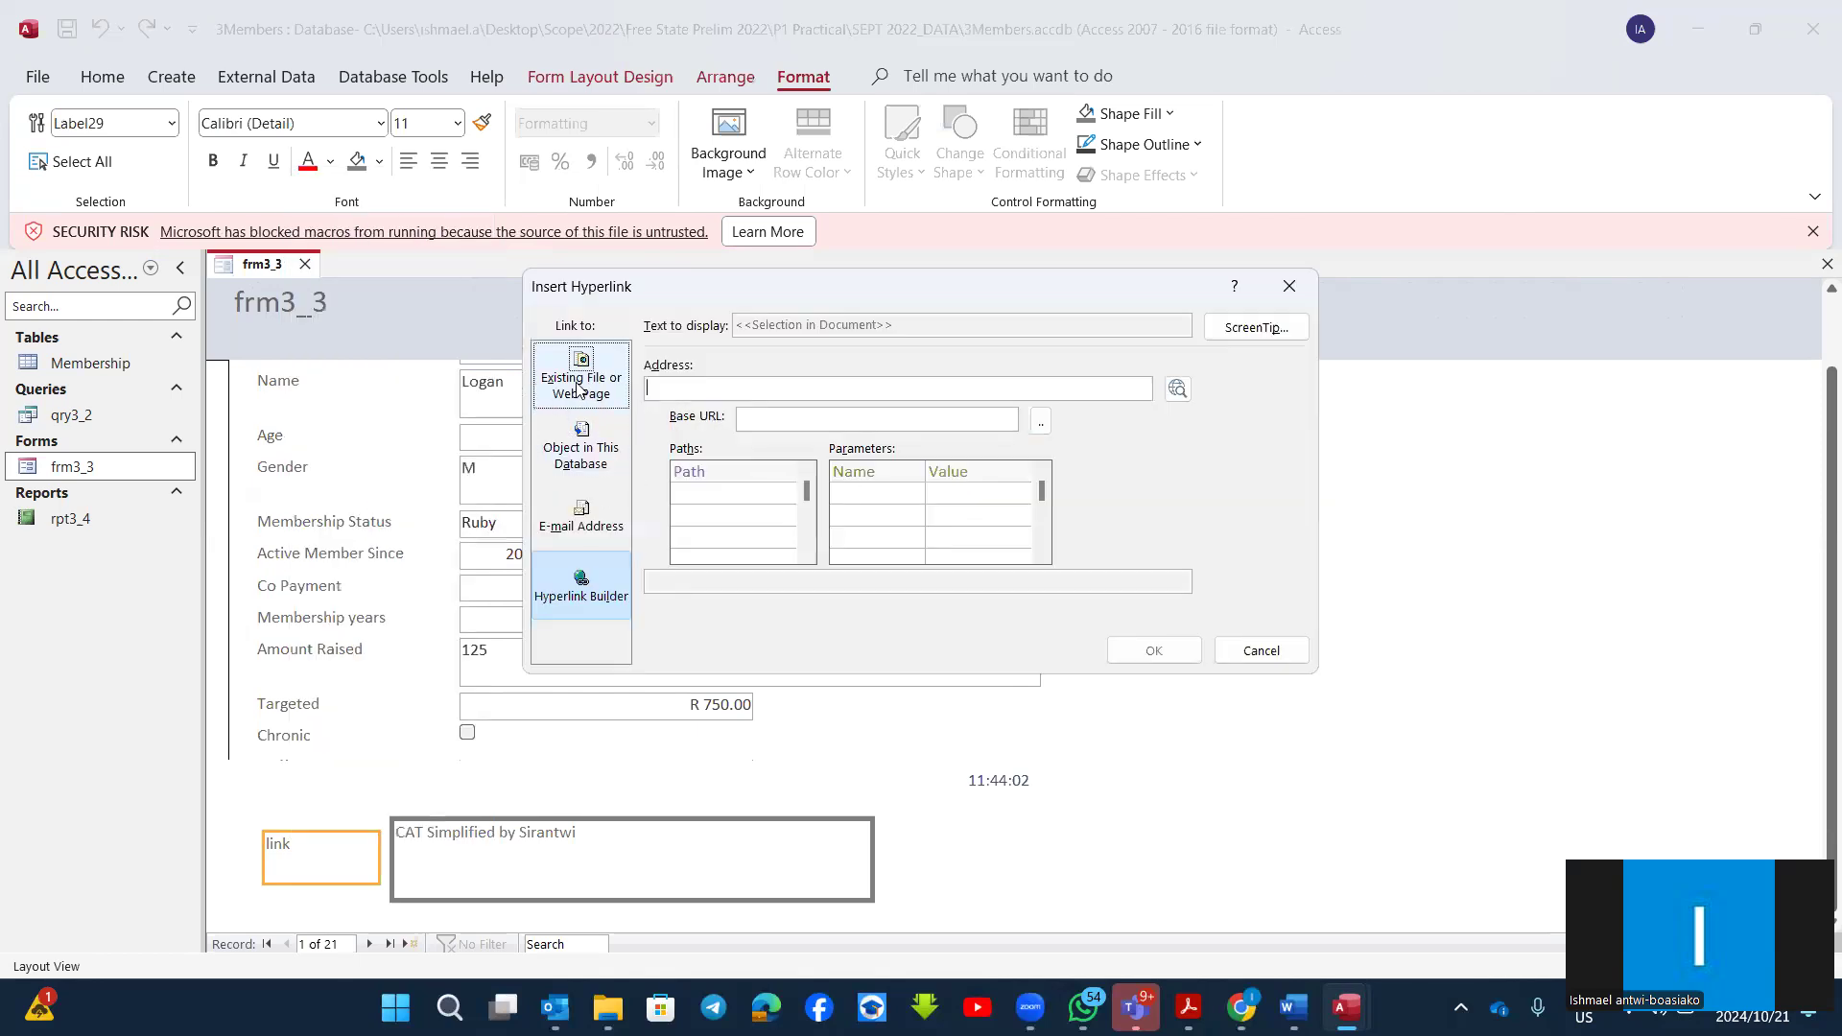
left_click(579, 388)
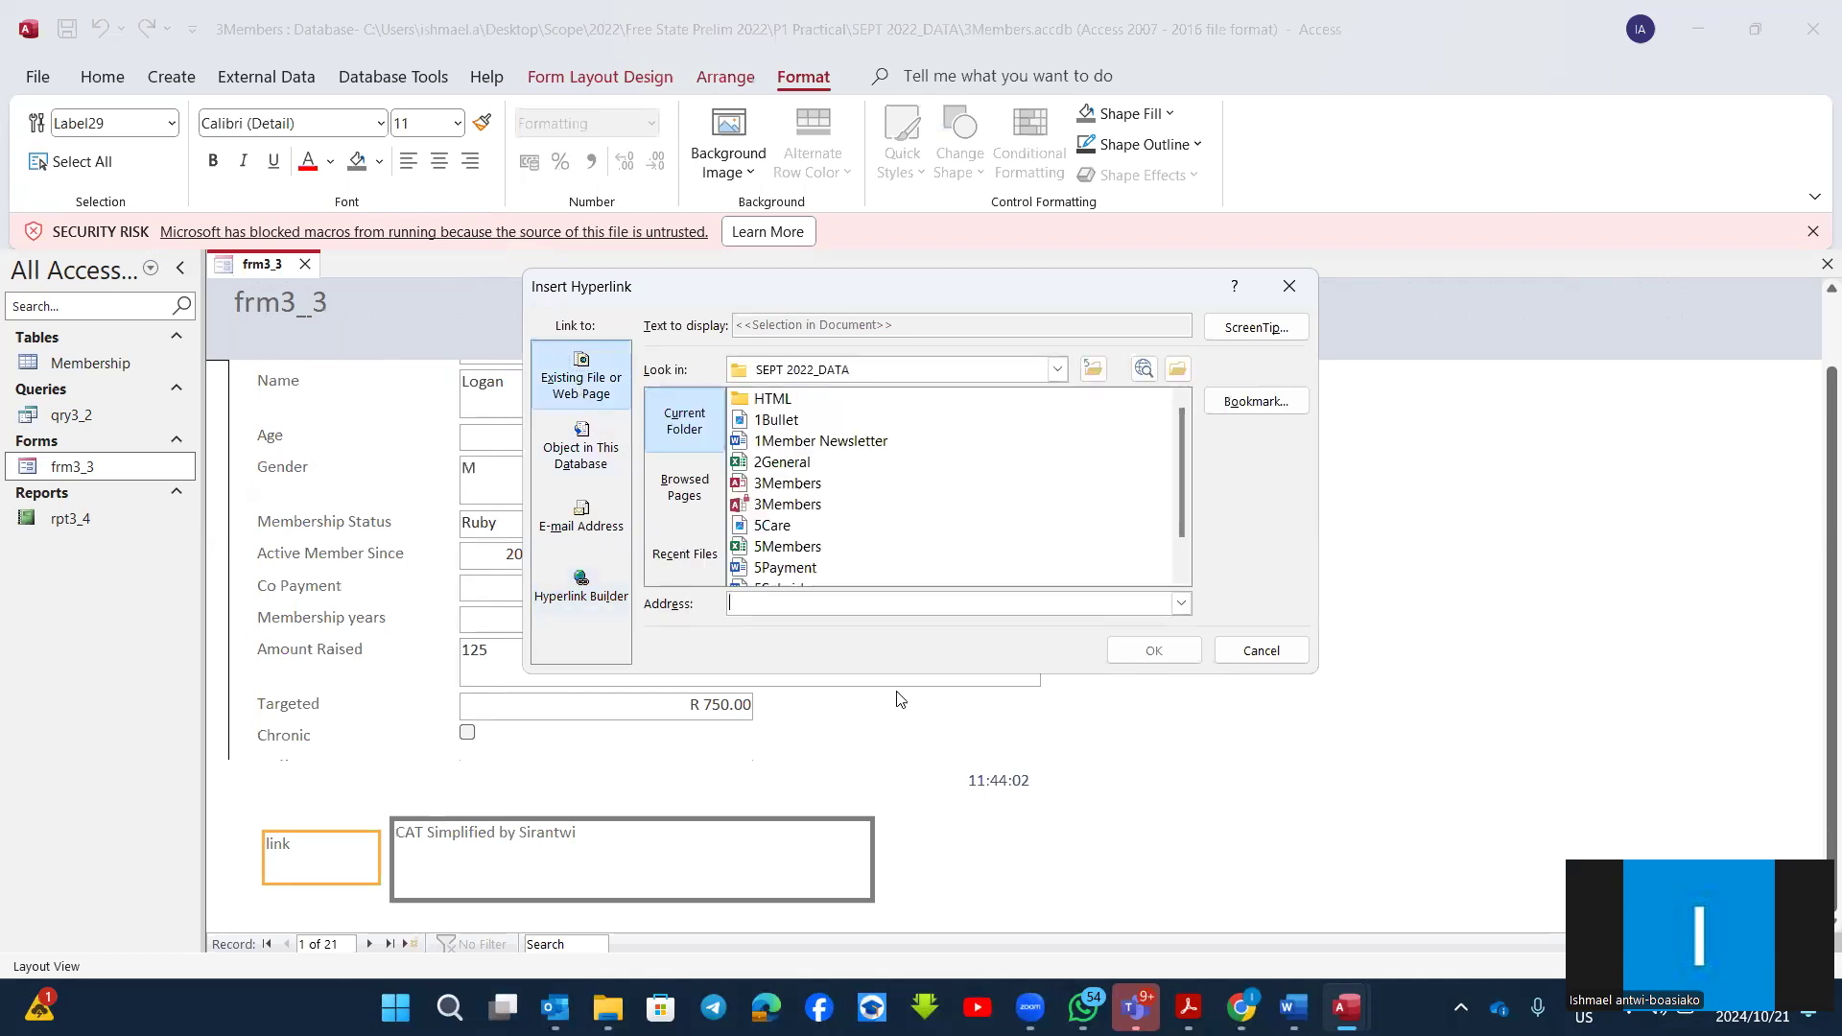
left_click(577, 544)
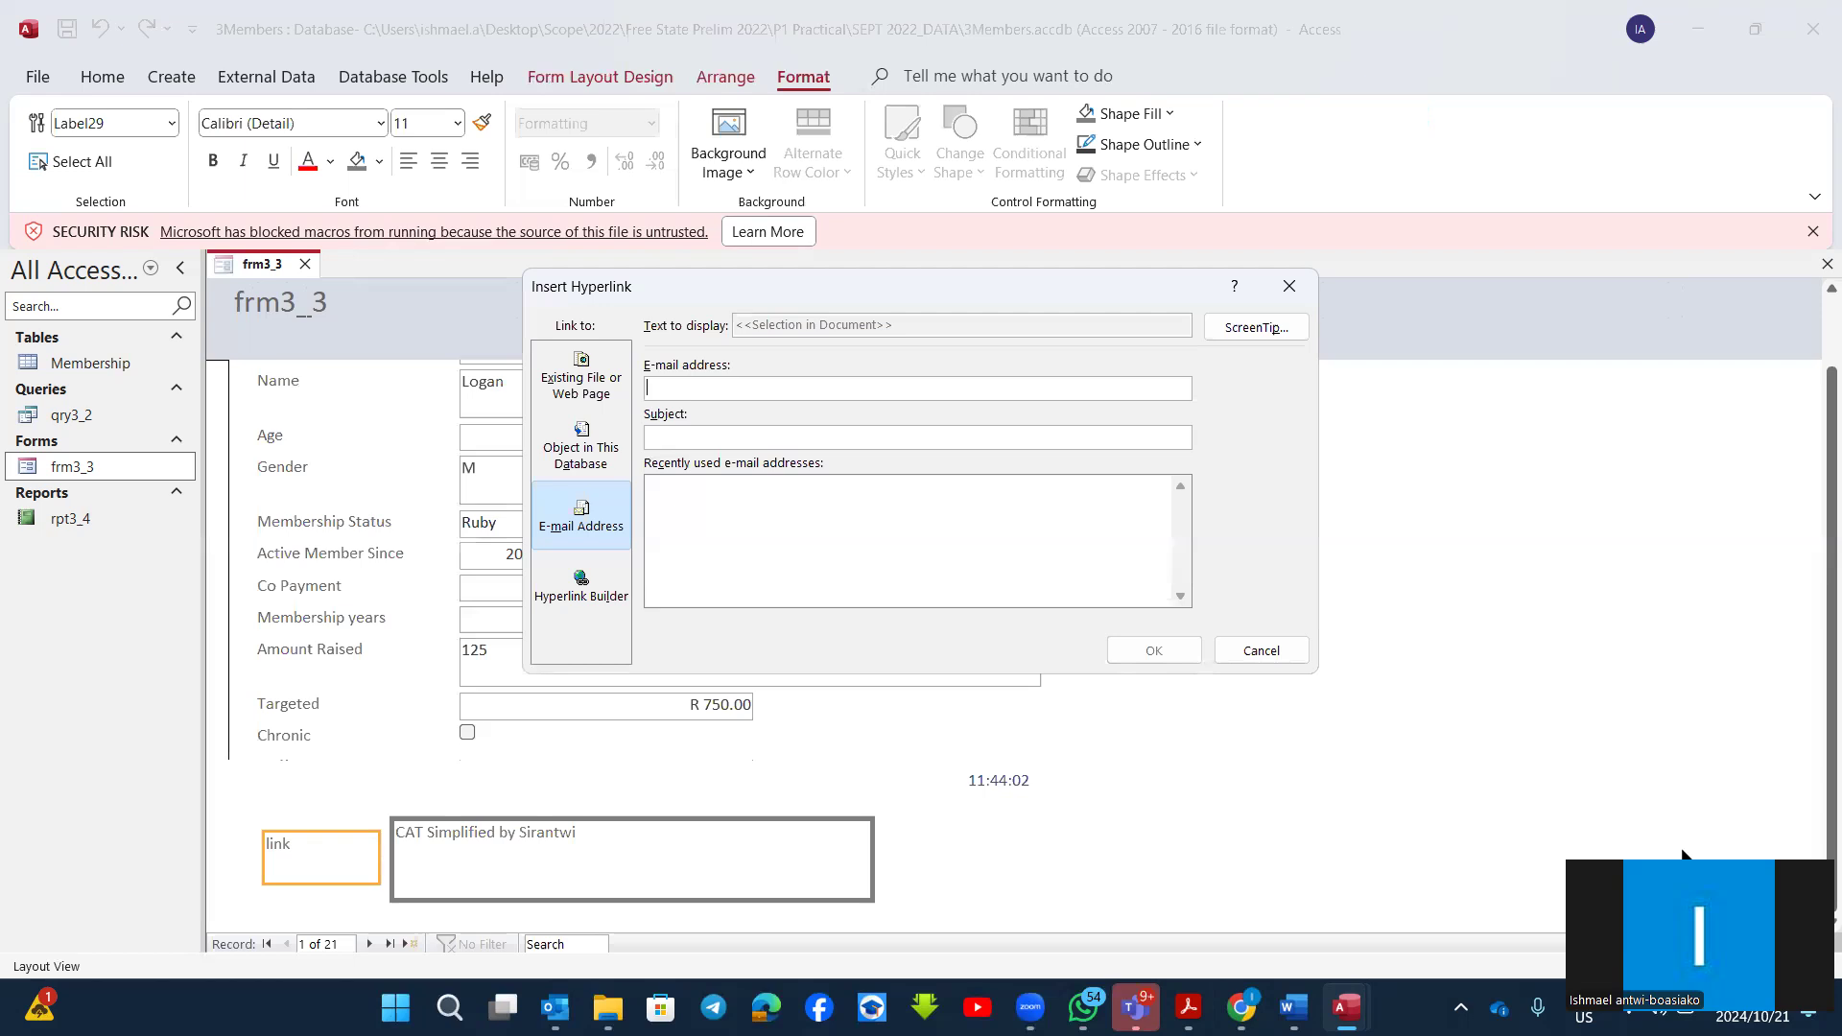
Step: Look up the mailto link in question 3.4 of the exam paper and enter that enquiries e-mail address as the label's hyperlink
key("alt+Tab")
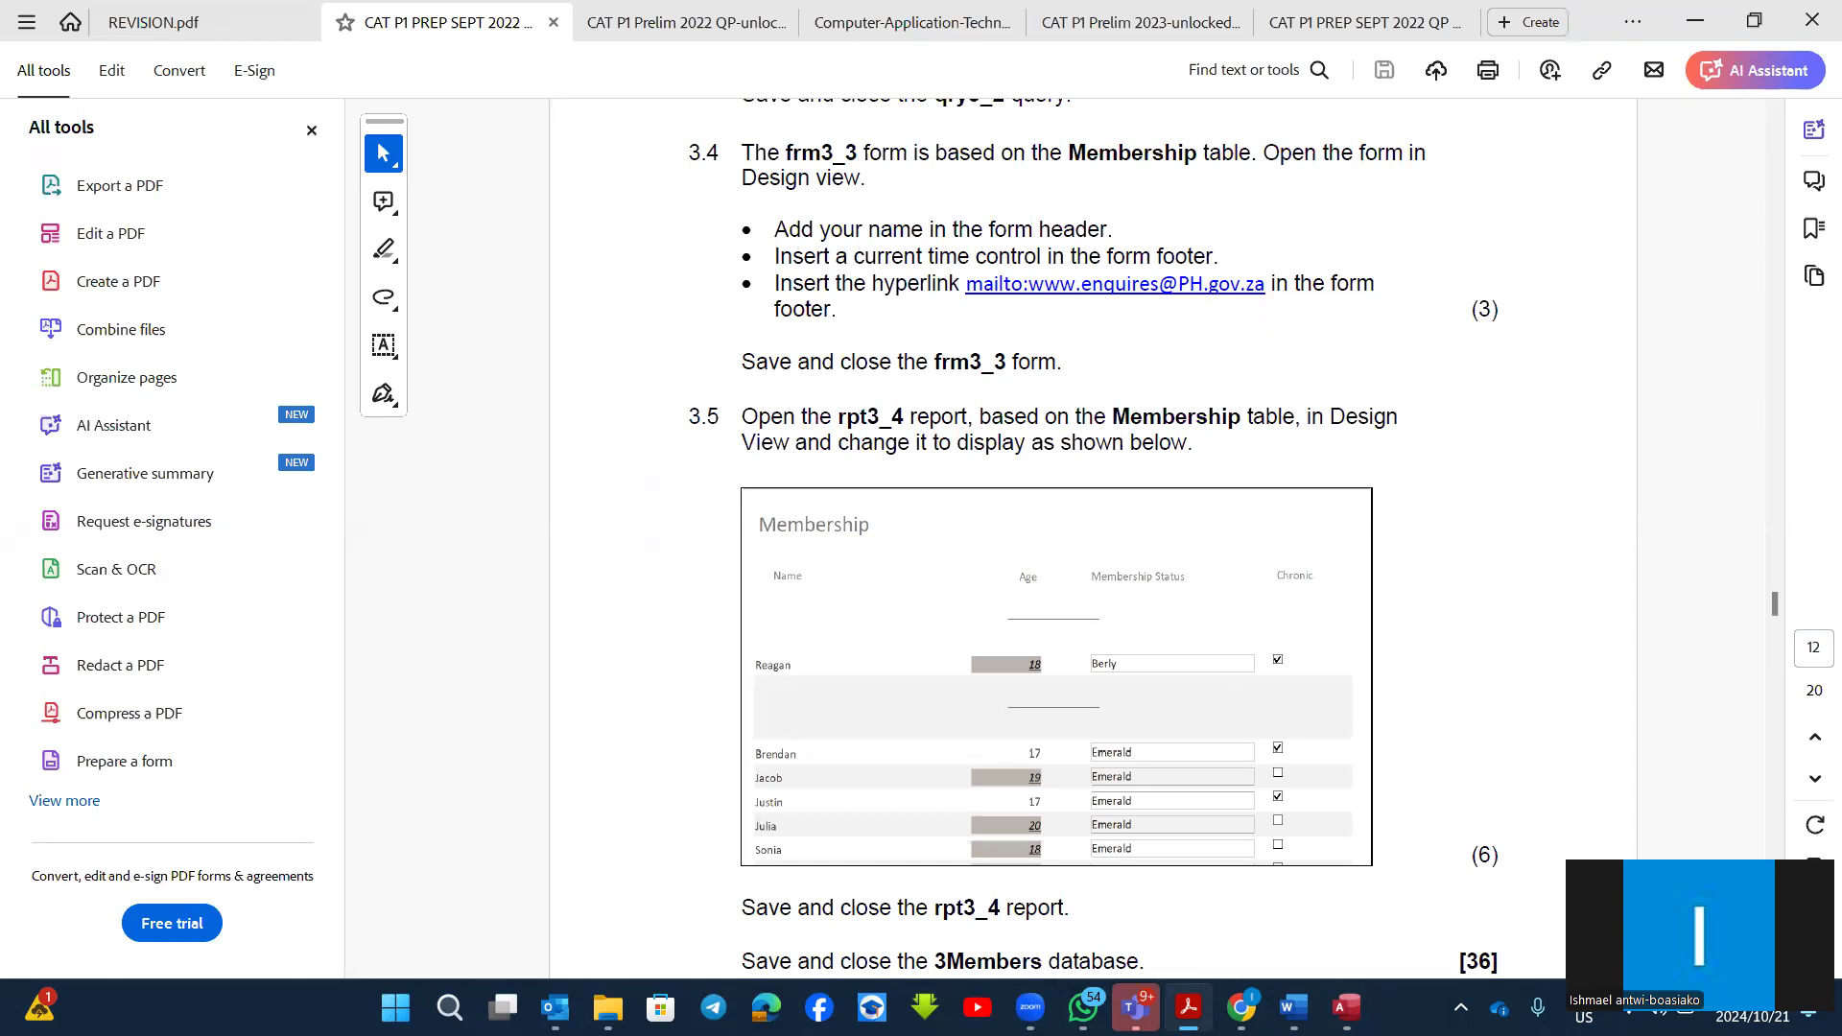
key("alt+Tab")
type("mailto")
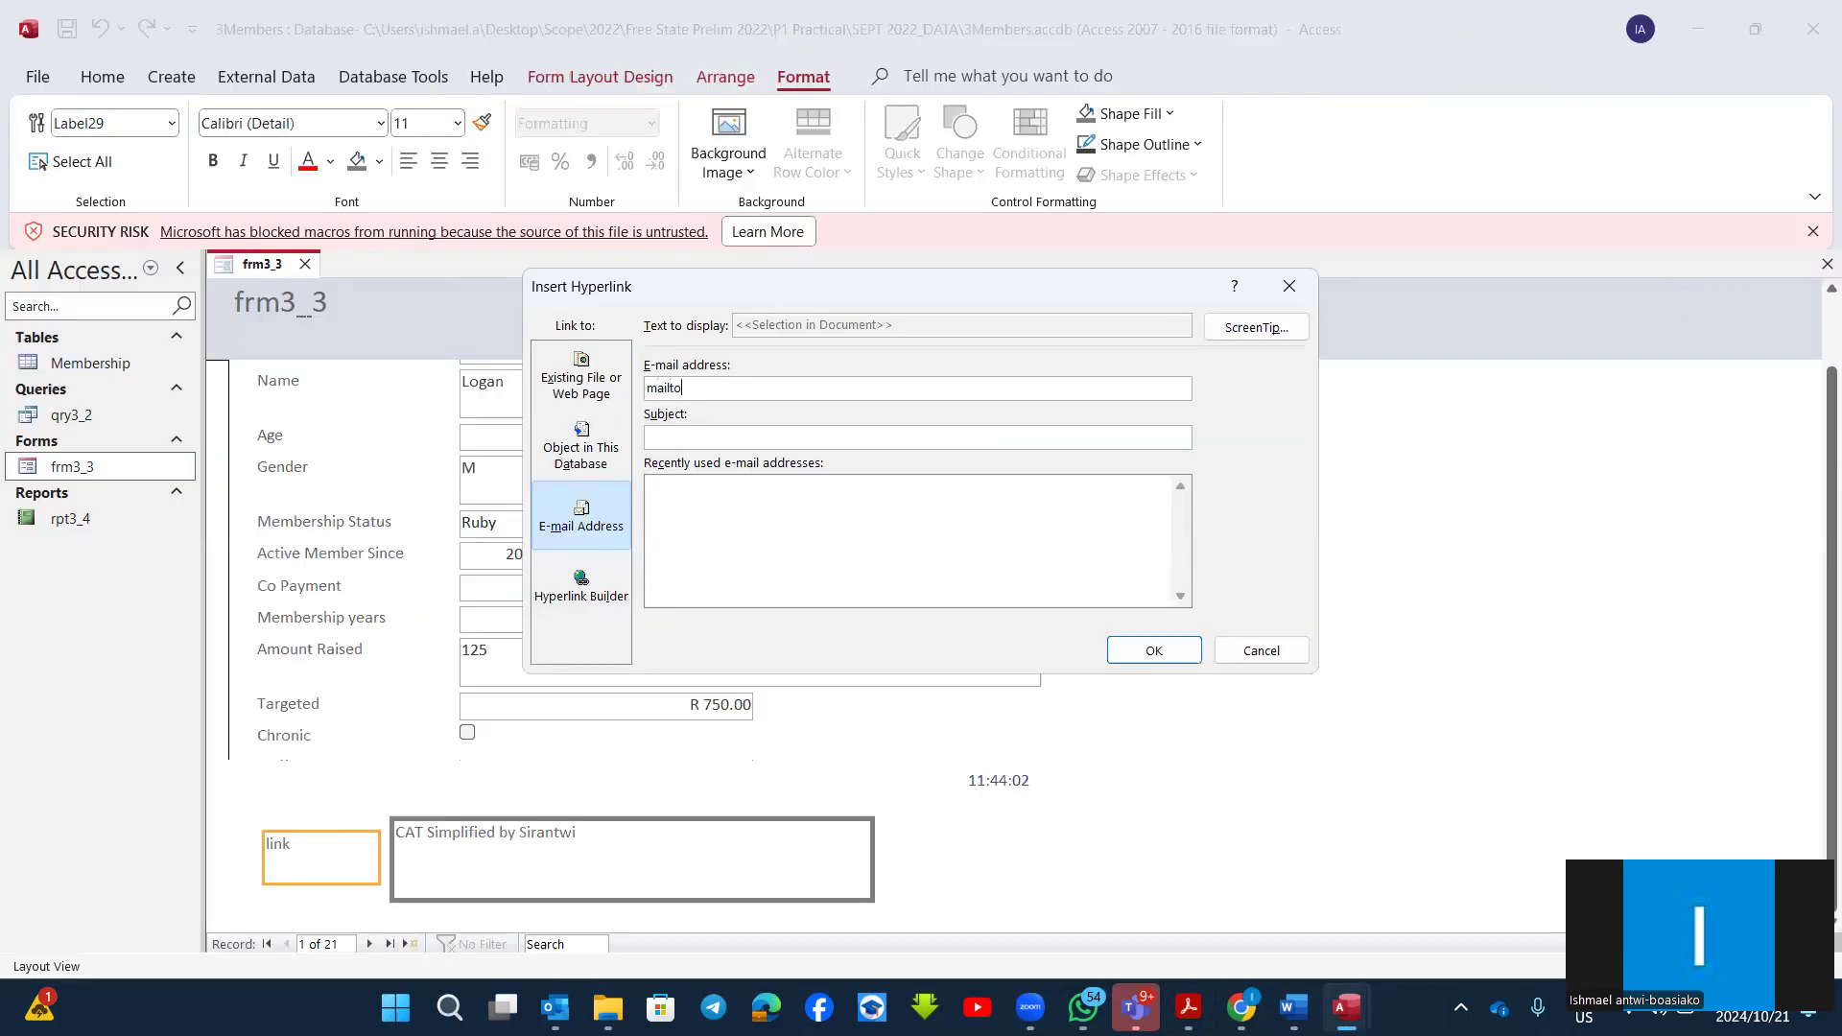
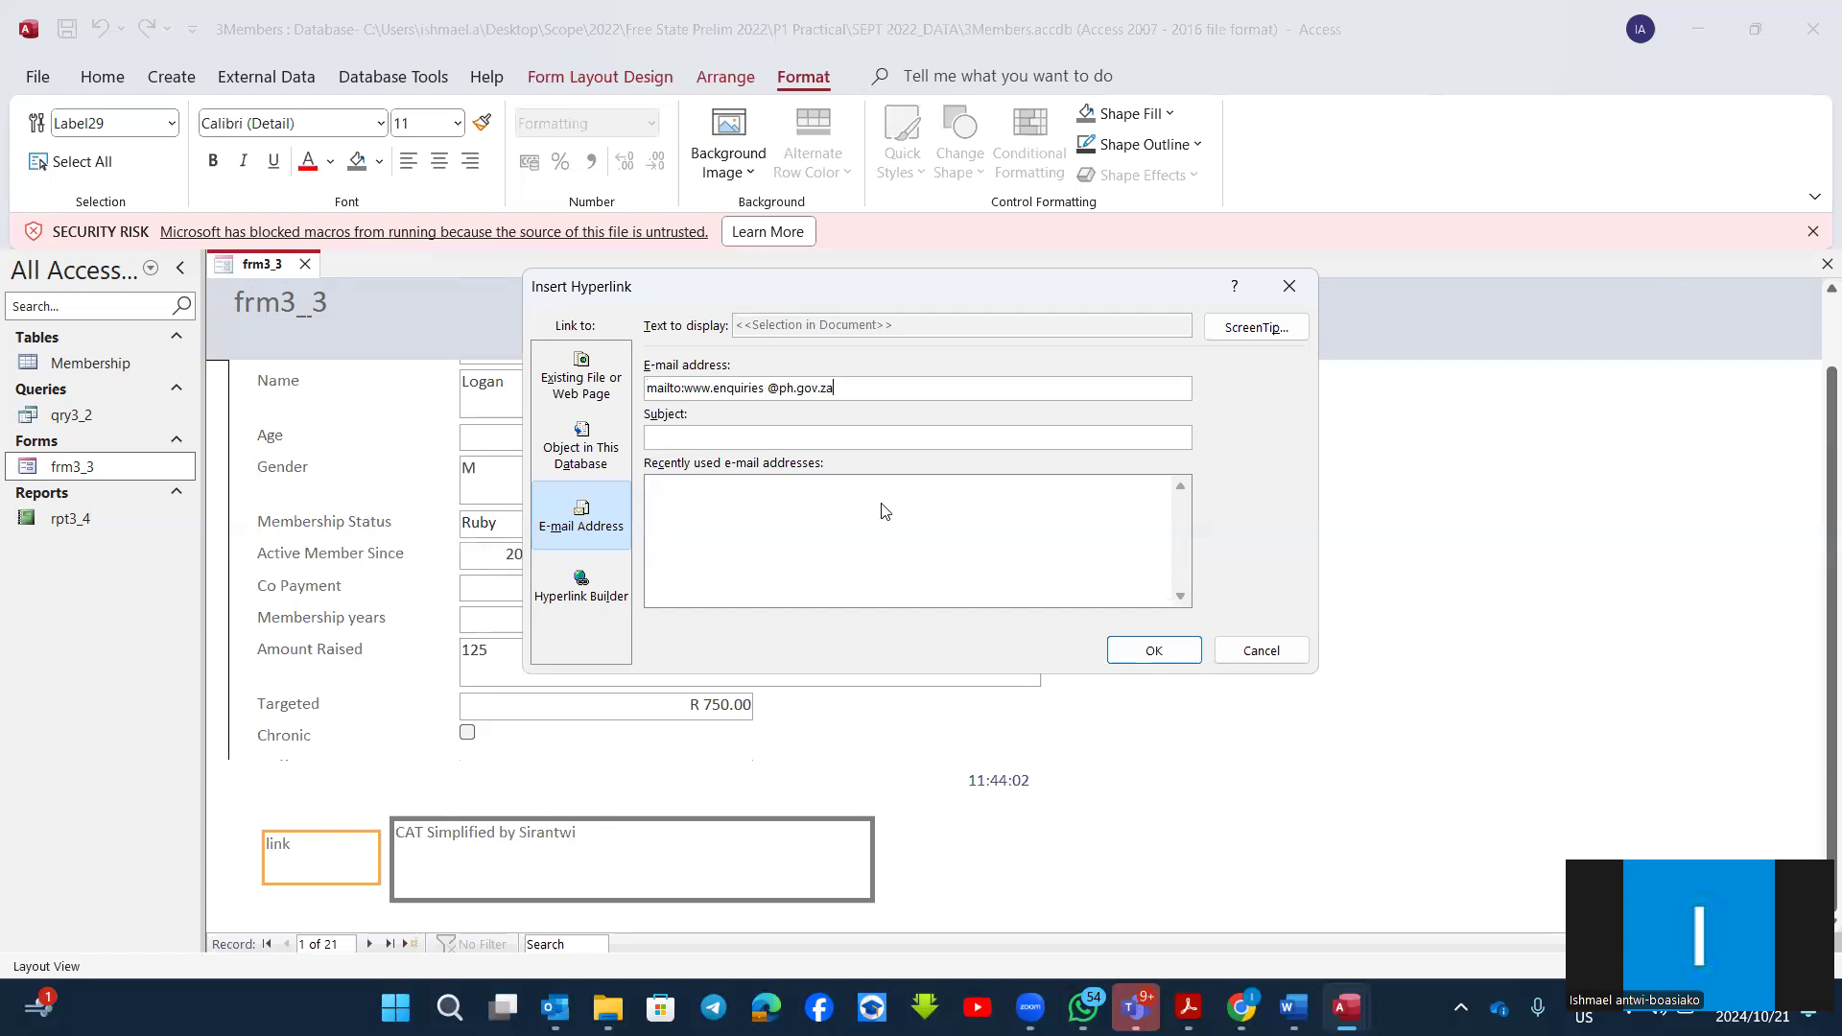
left_click(1161, 653)
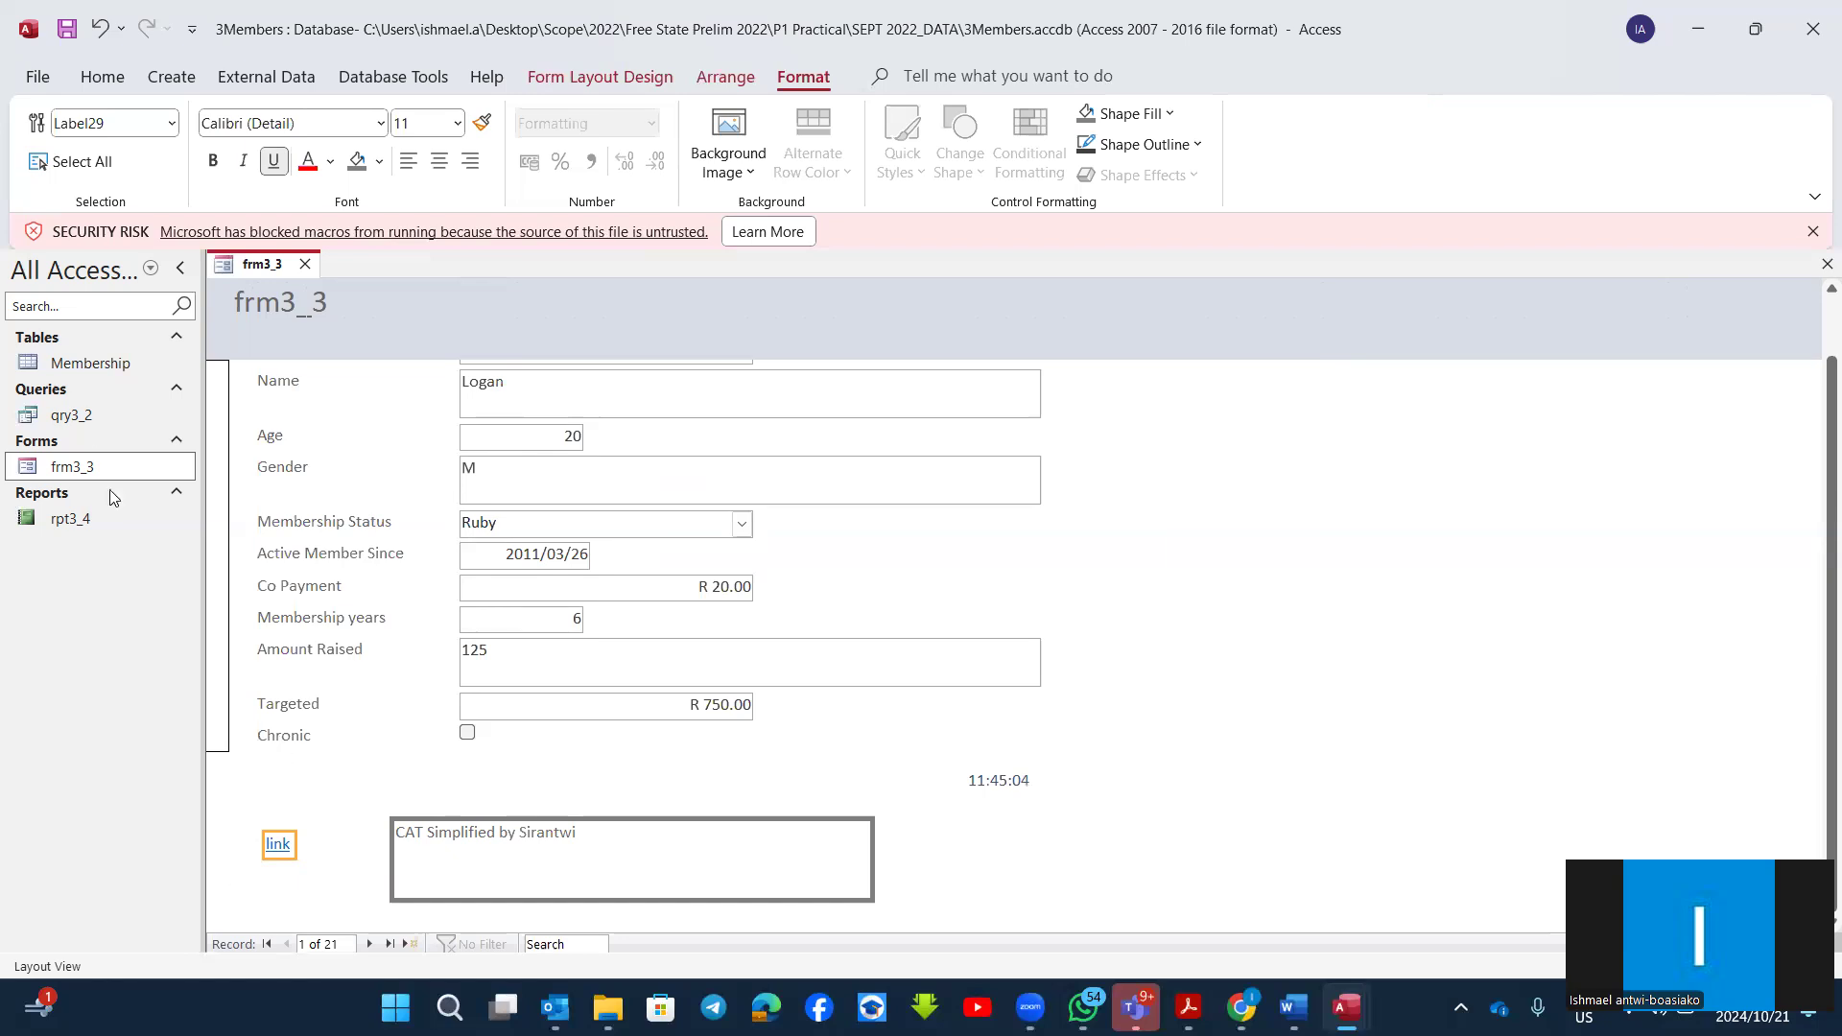
Step: Return the form to Design View and check the options available for the footer's link label
left_click(102, 77)
left_click(50, 165)
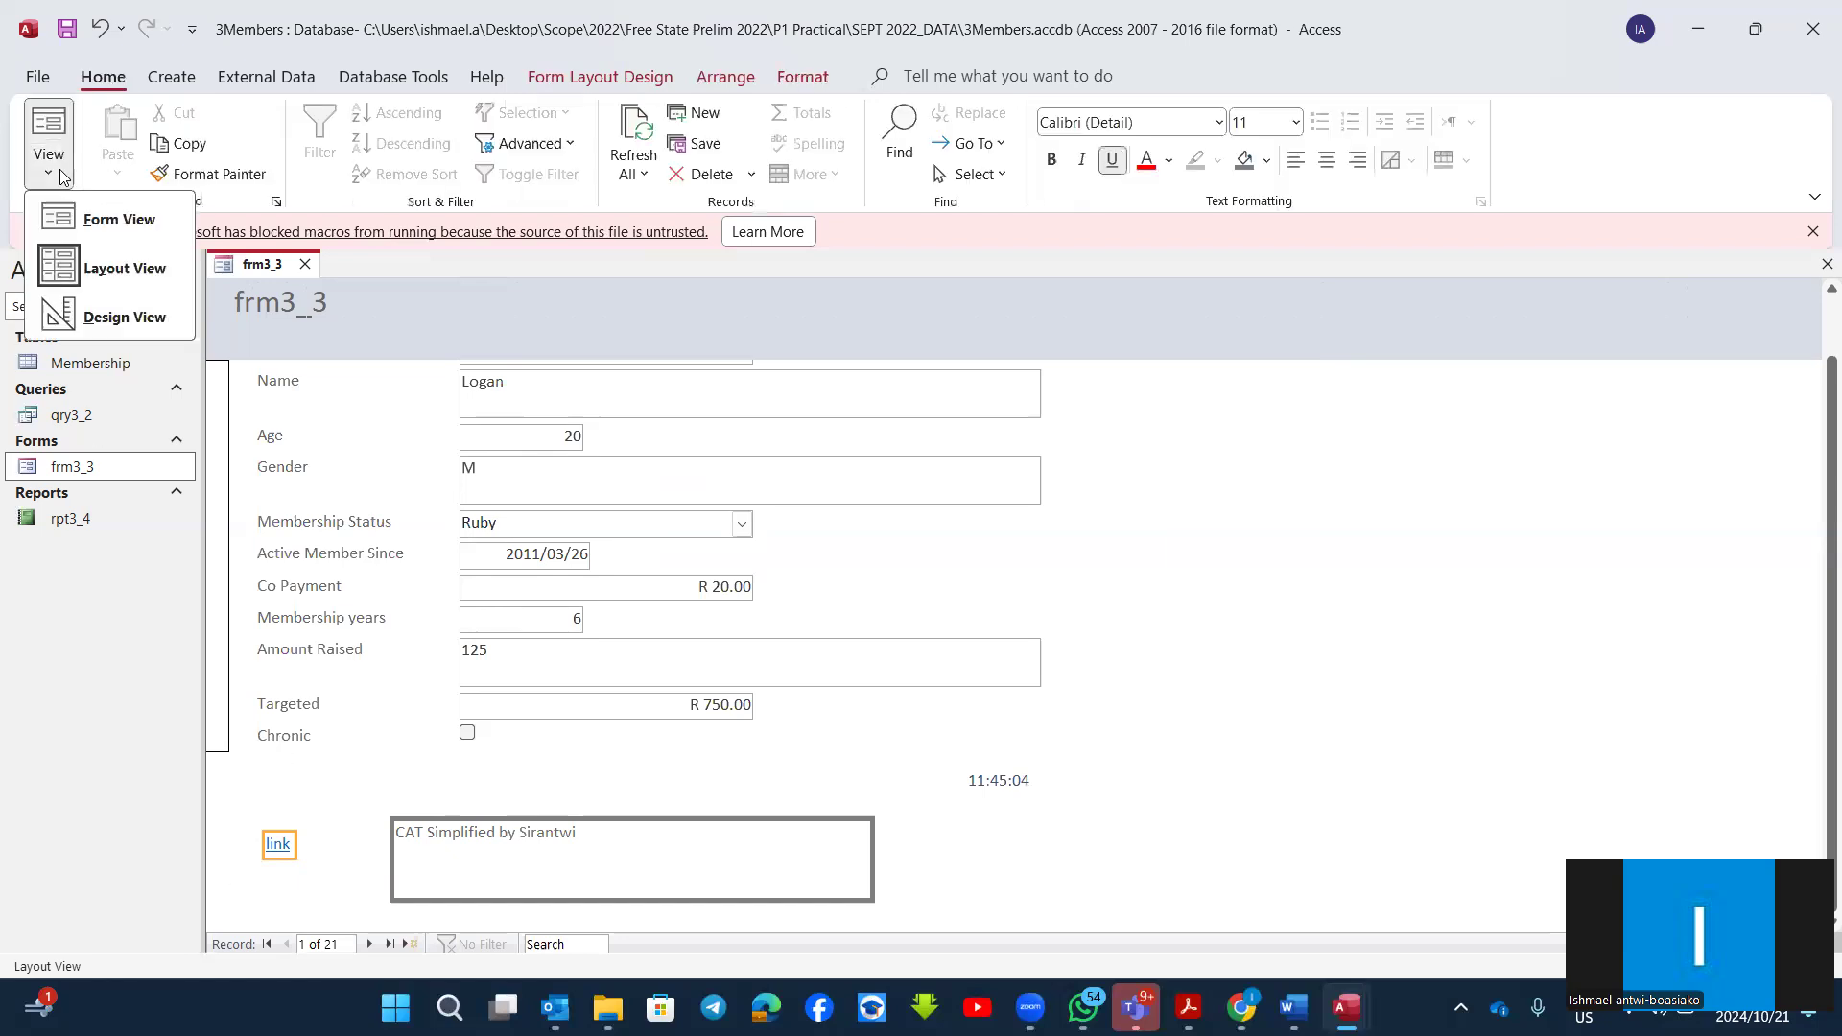
left_click(149, 315)
scroll(379, 808, "down", 3)
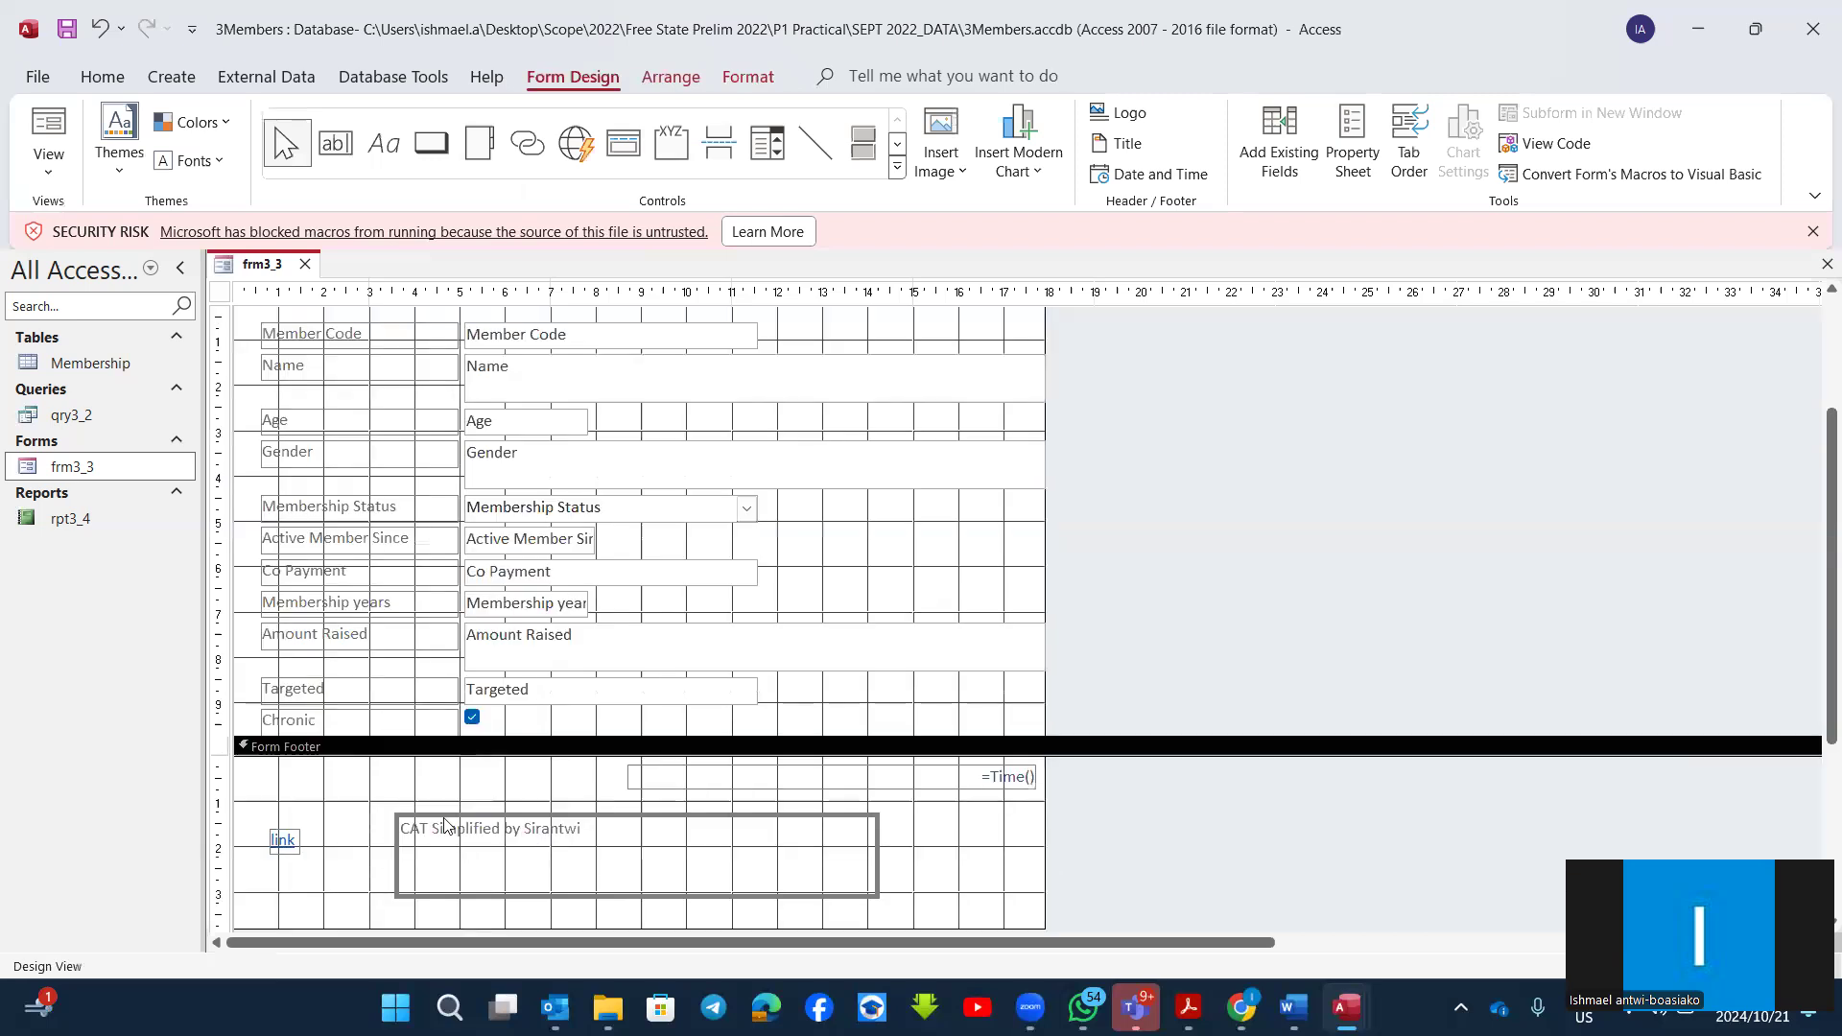
right_click(278, 842)
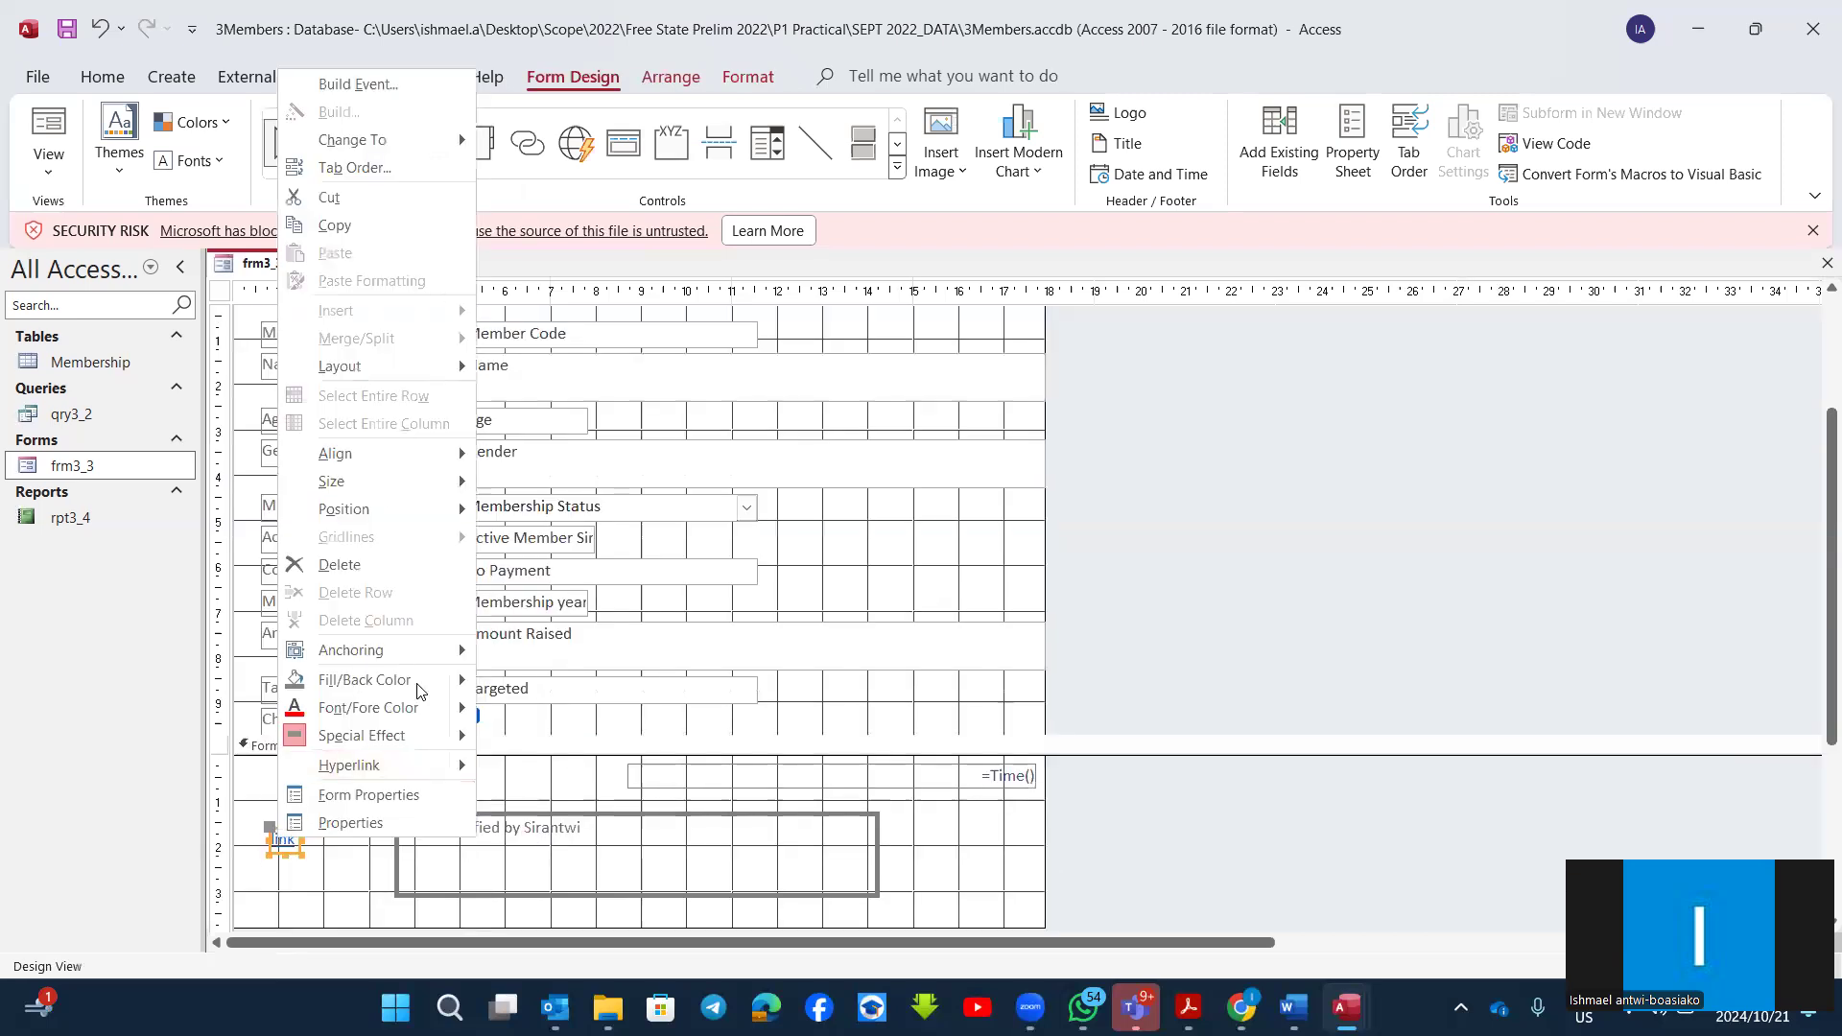
left_click(965, 860)
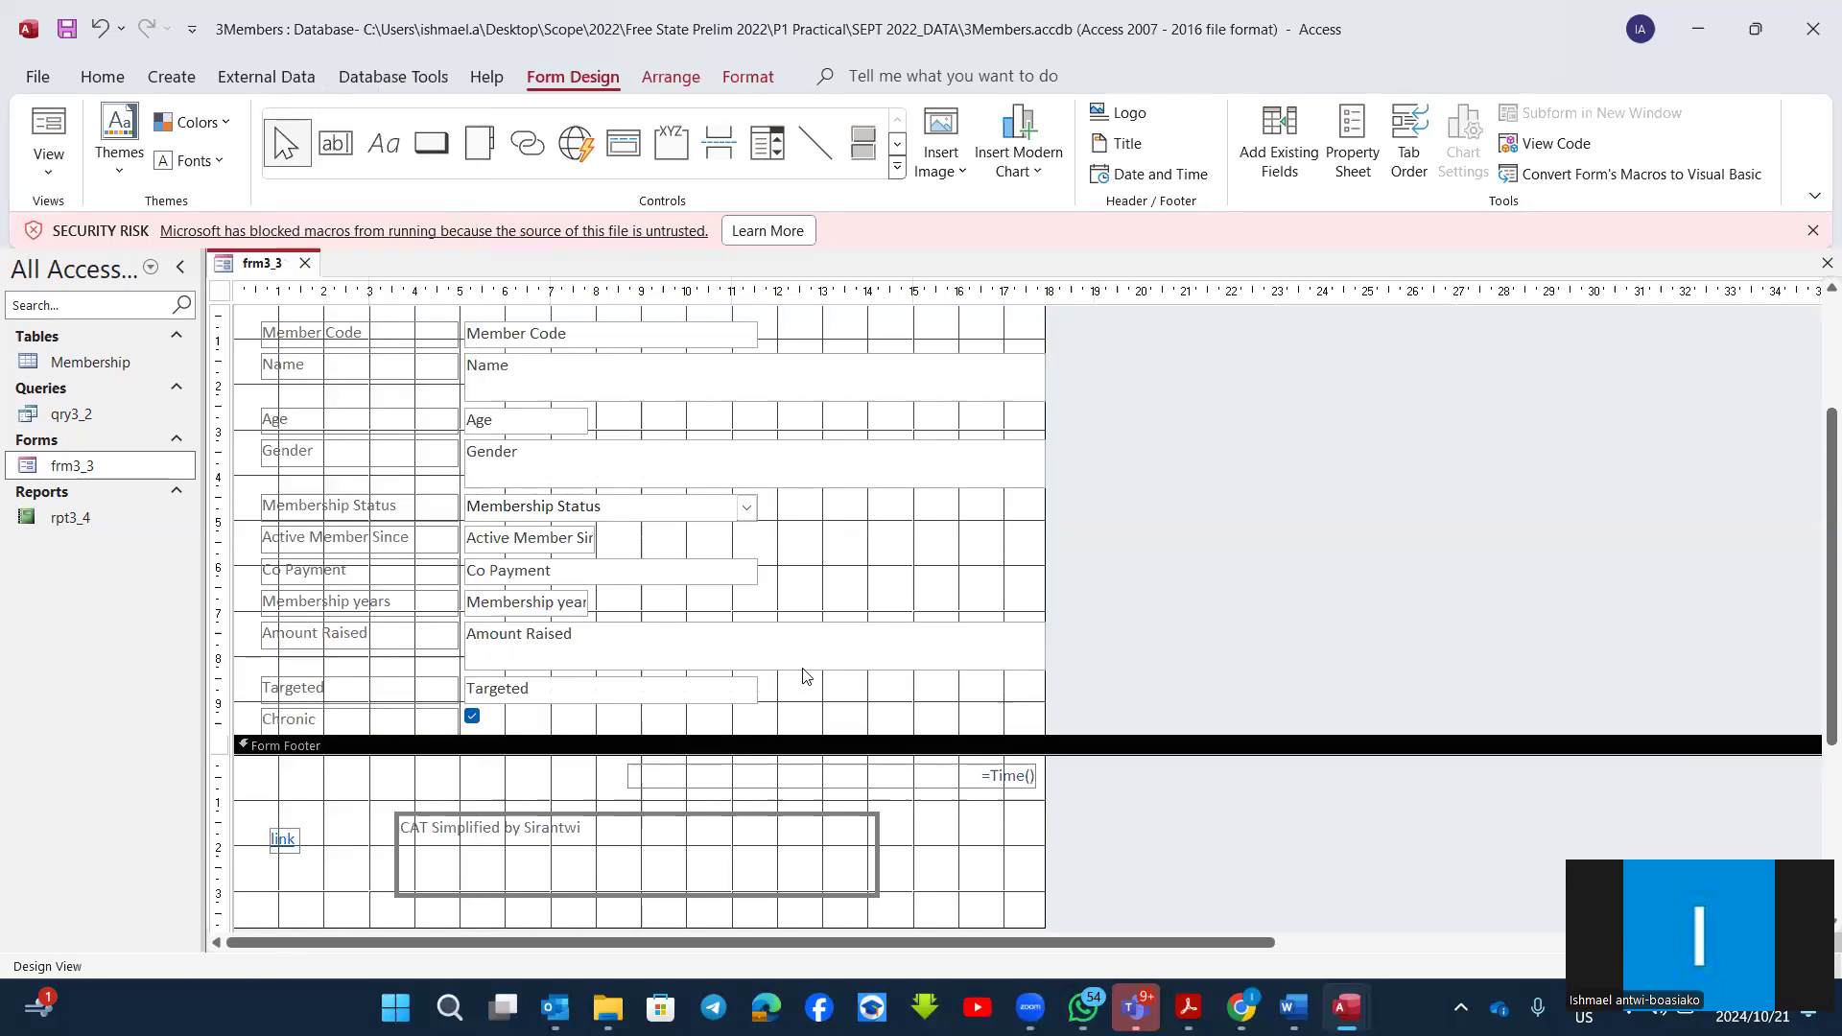
Step: Fill the empty layout cell beside the title in the form header with yellow
scroll(806, 677, "up", 3)
scroll(806, 678, "down", 2)
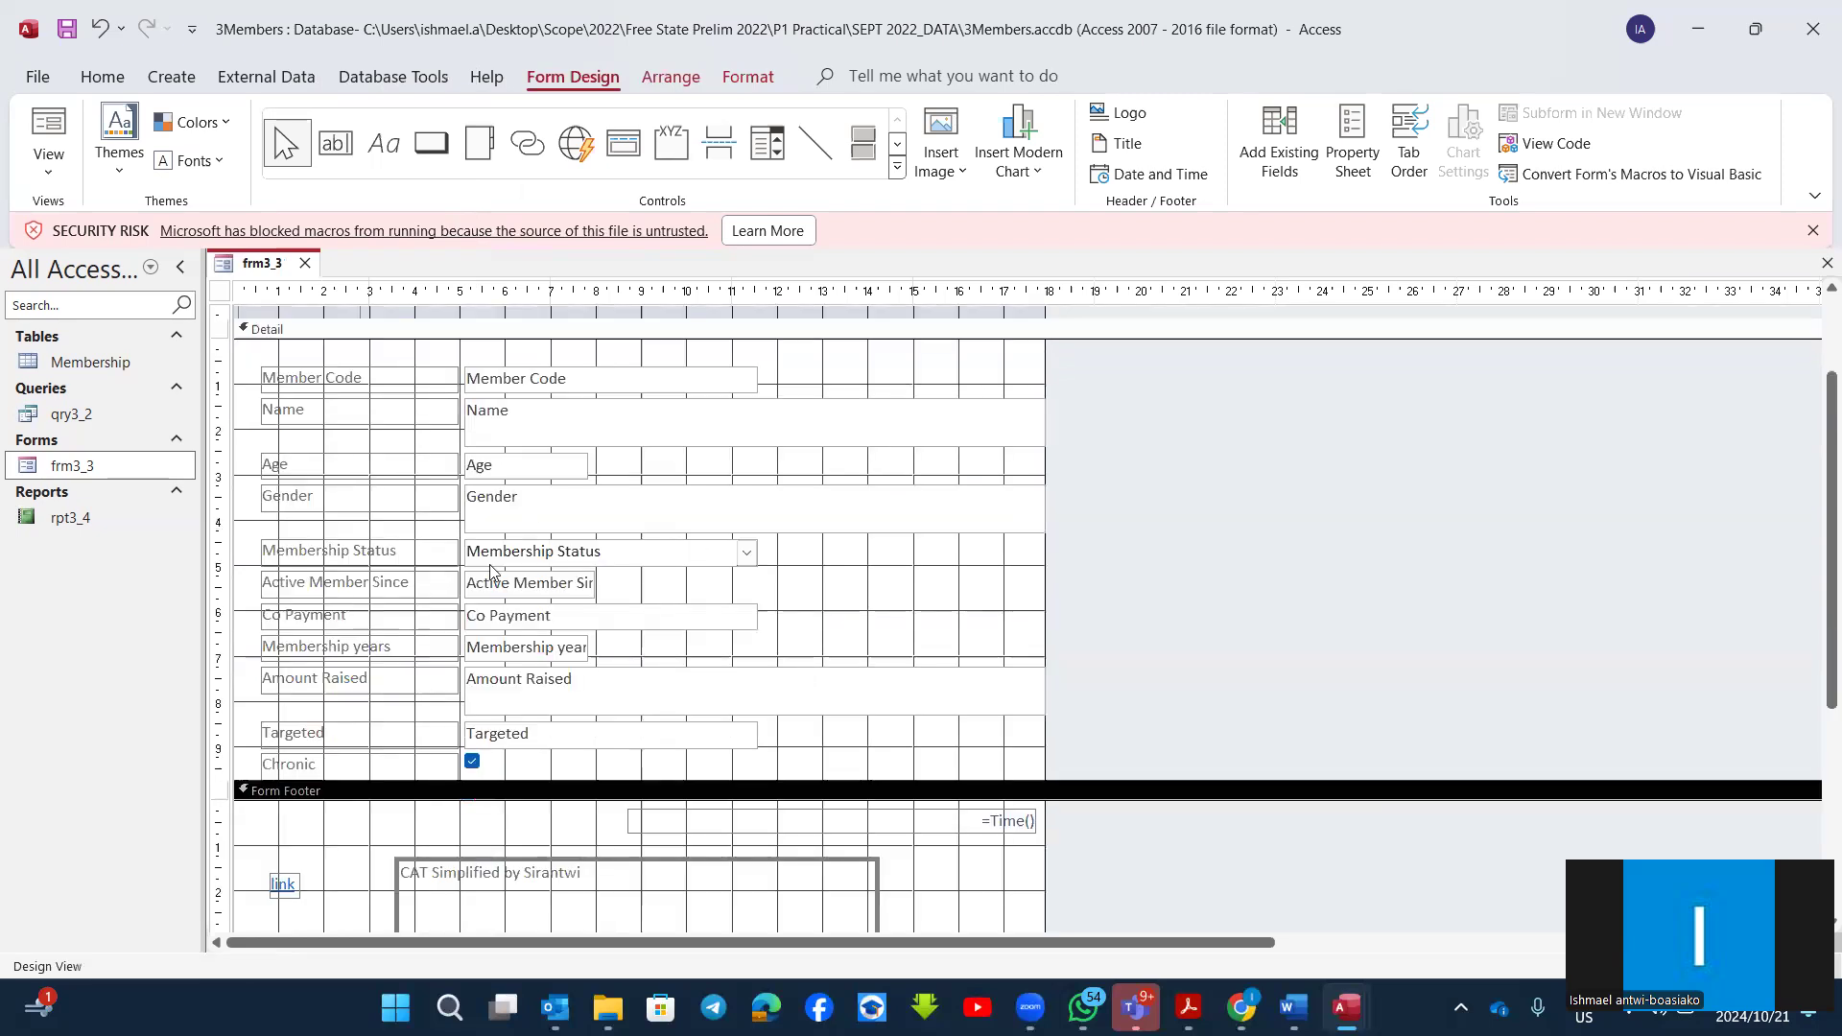
scroll(907, 681, "down", 1)
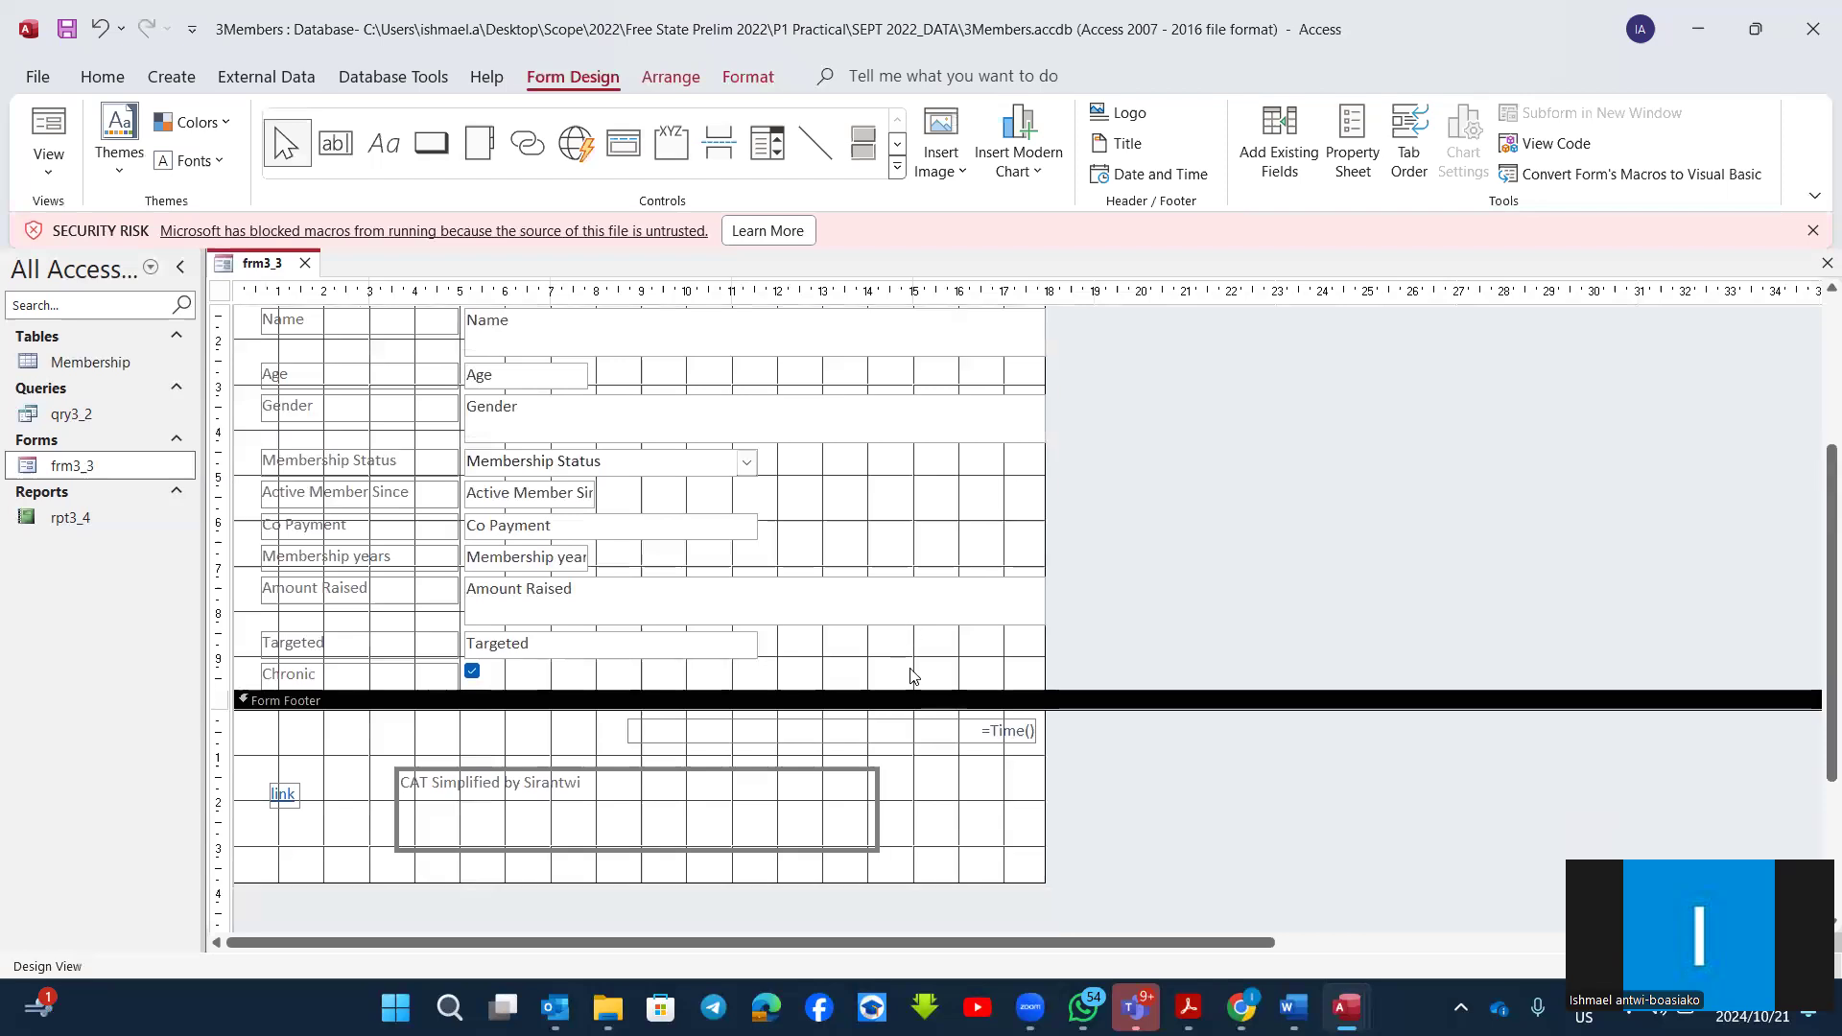
scroll(864, 641, "up", 2)
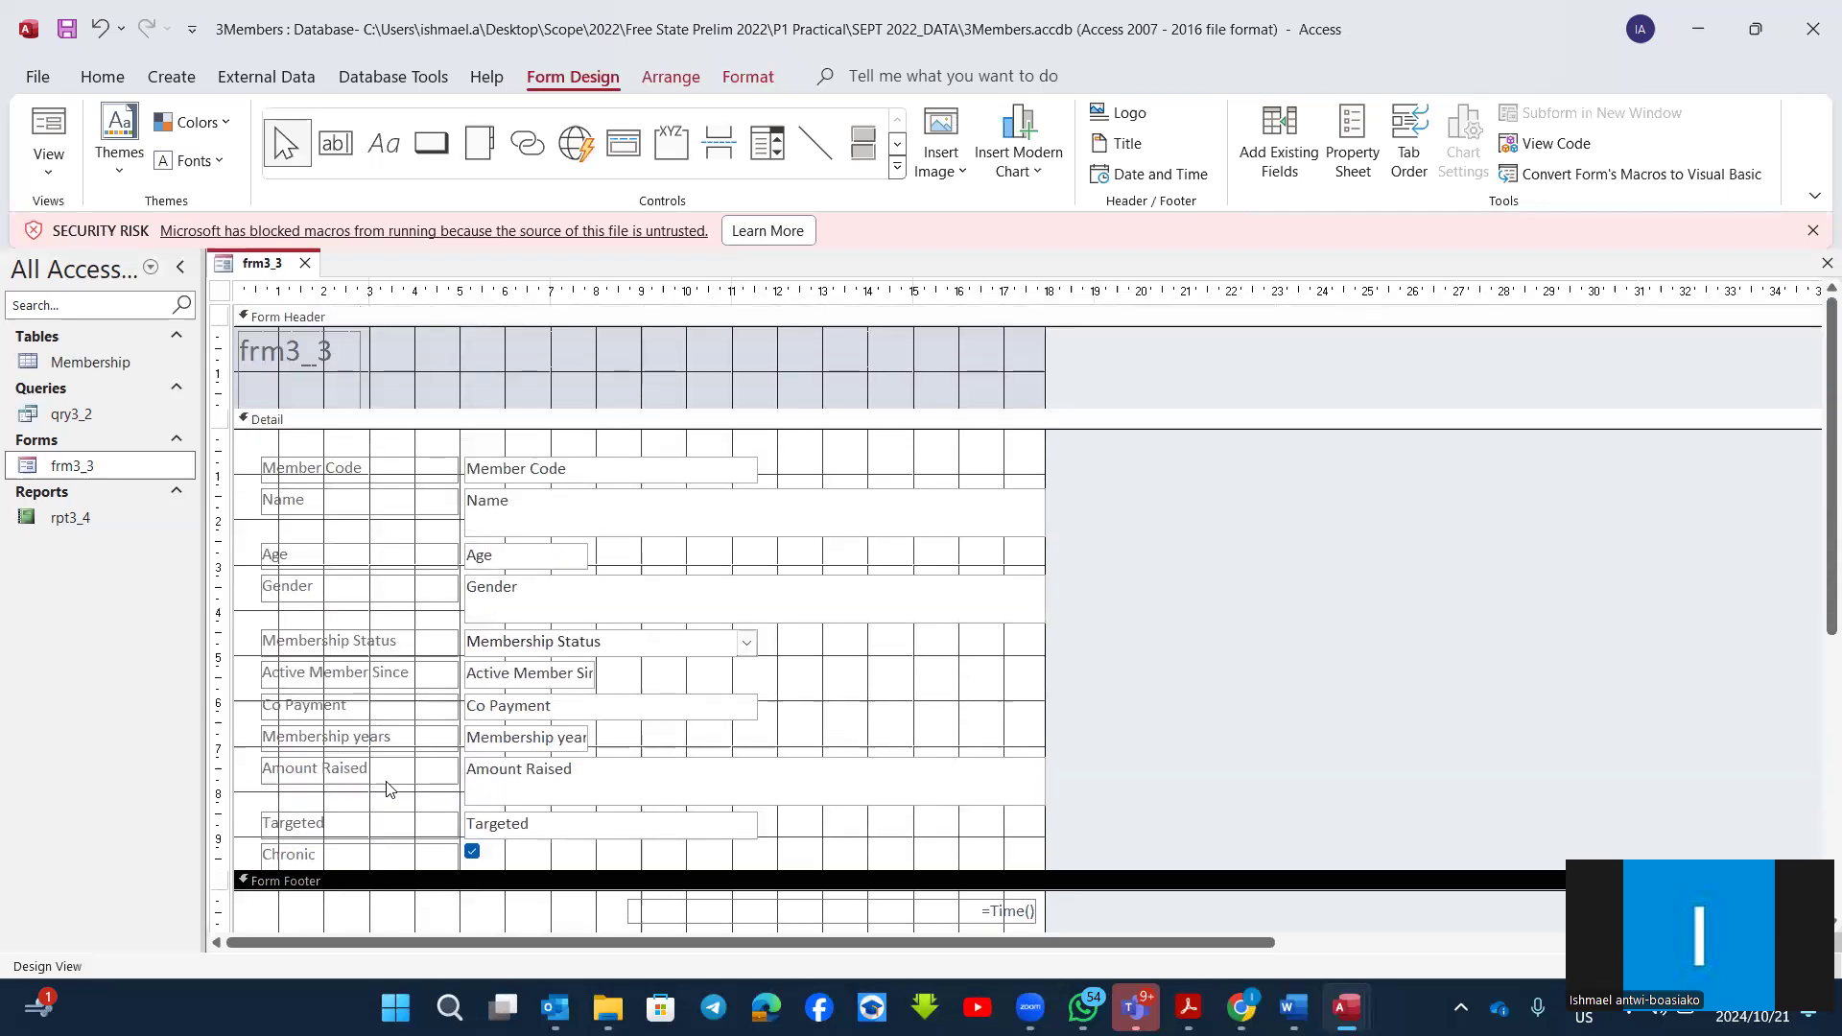
right_click(731, 347)
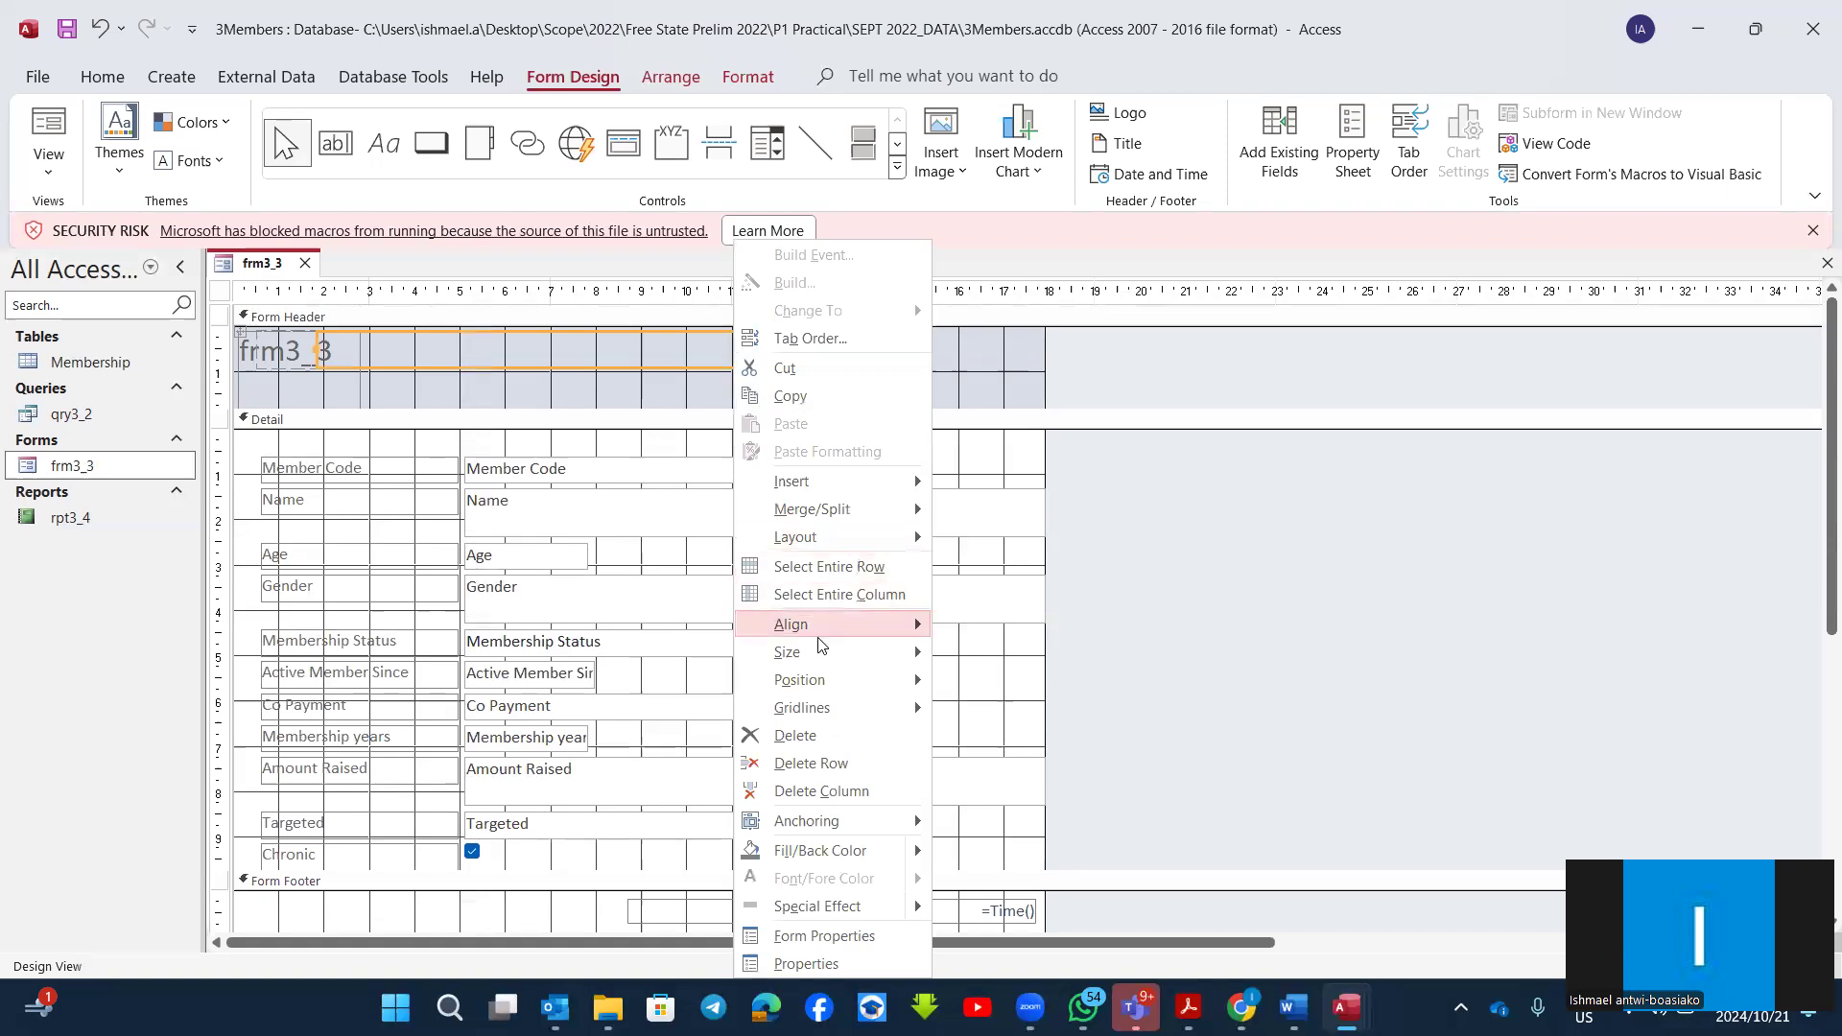
mouse_move(876, 854)
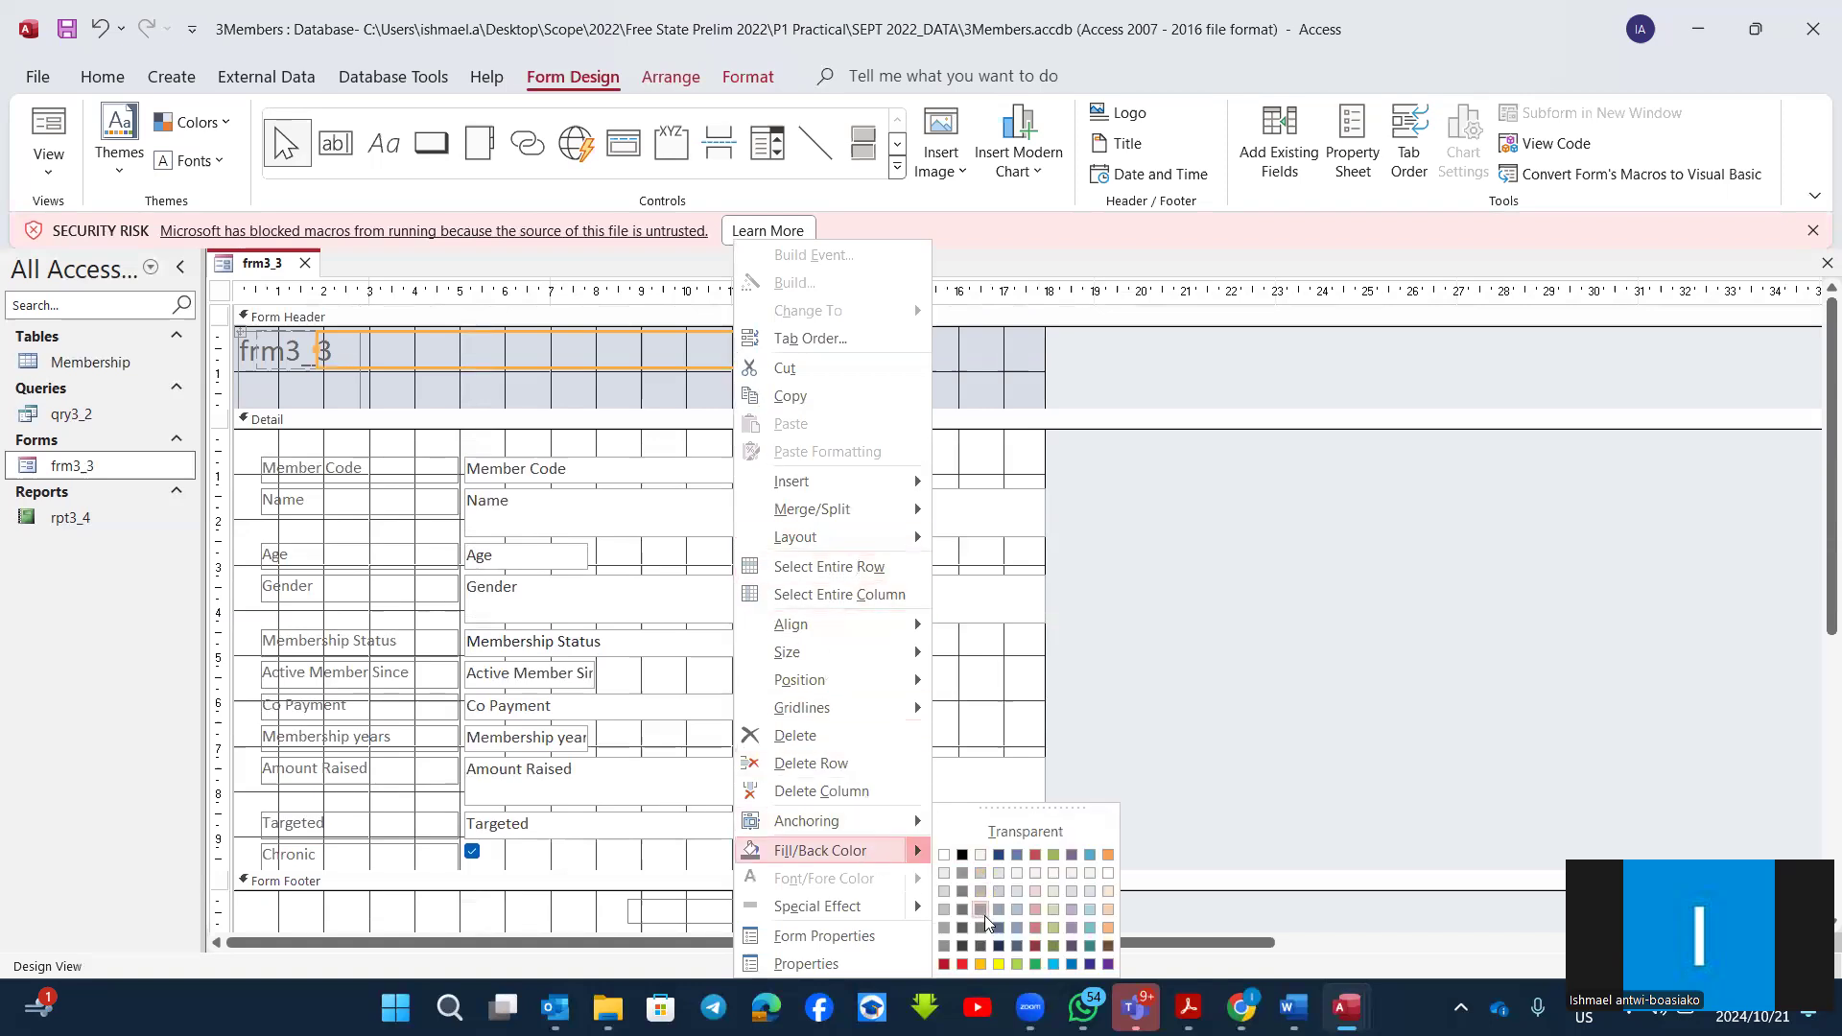
left_click(998, 963)
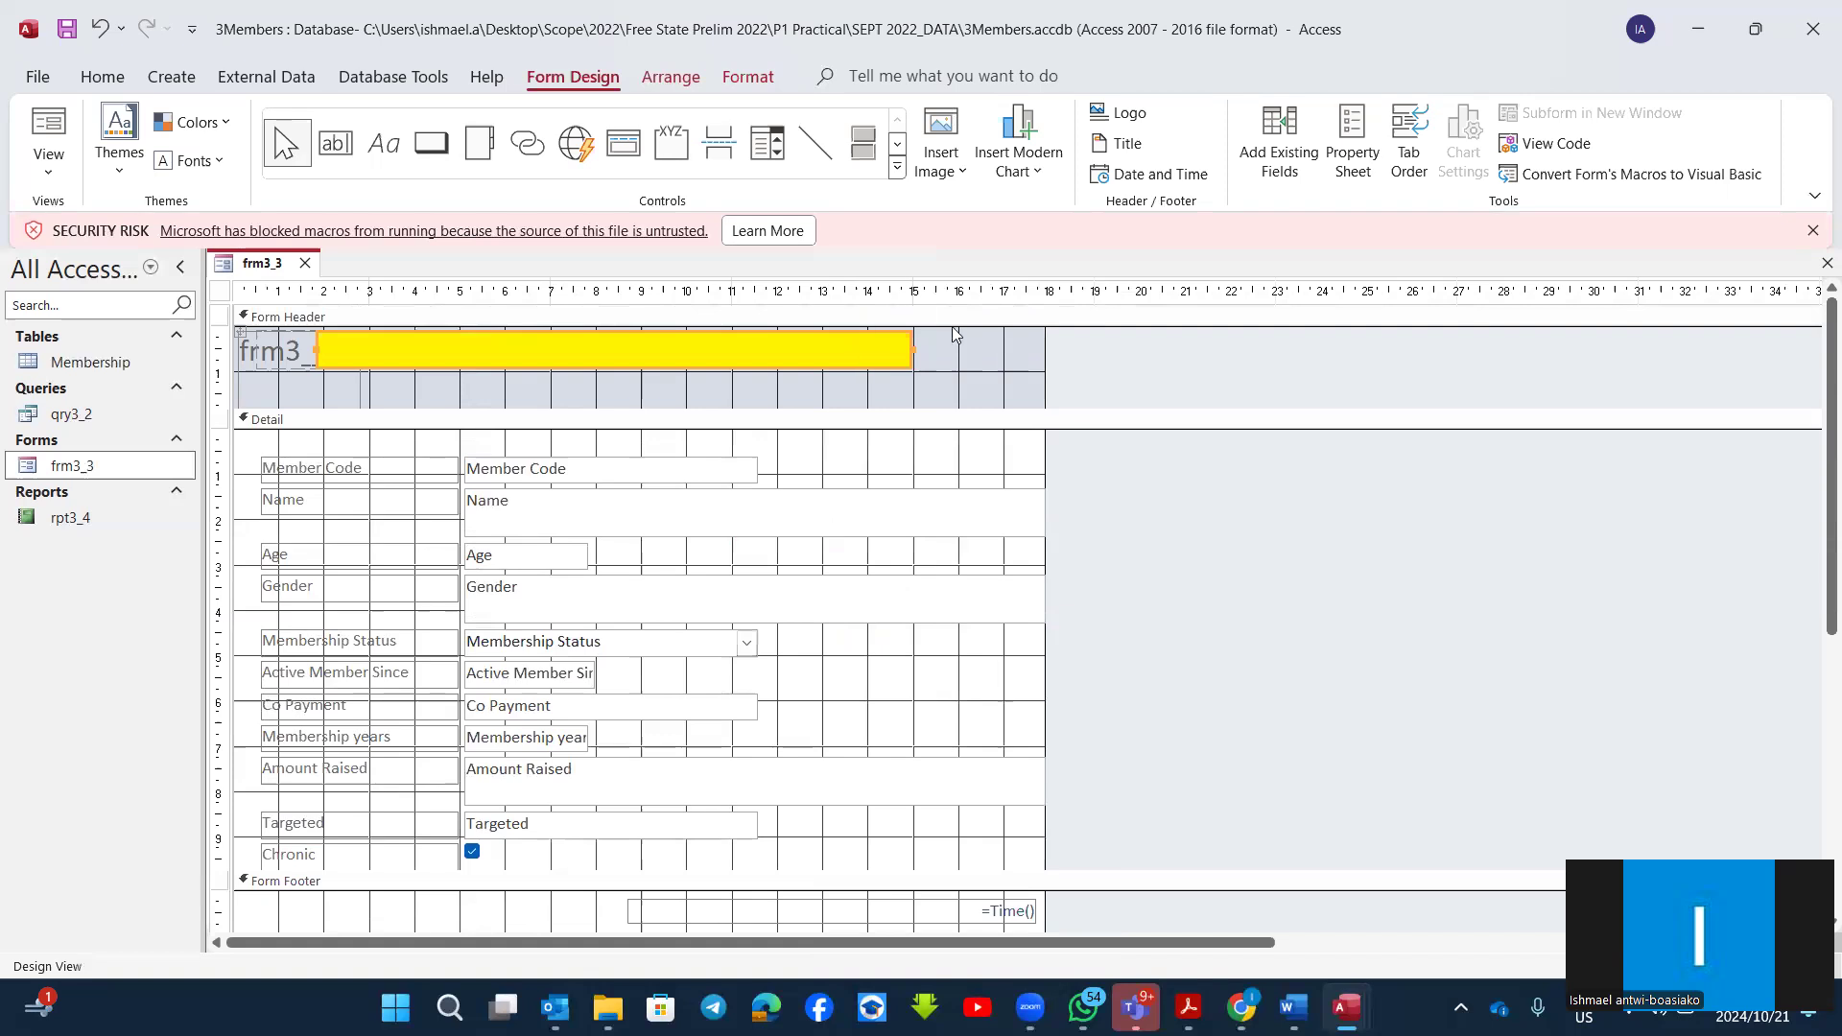
Step: Set the form header section's background colour to a medium blue
left_click(958, 353)
right_click(938, 355)
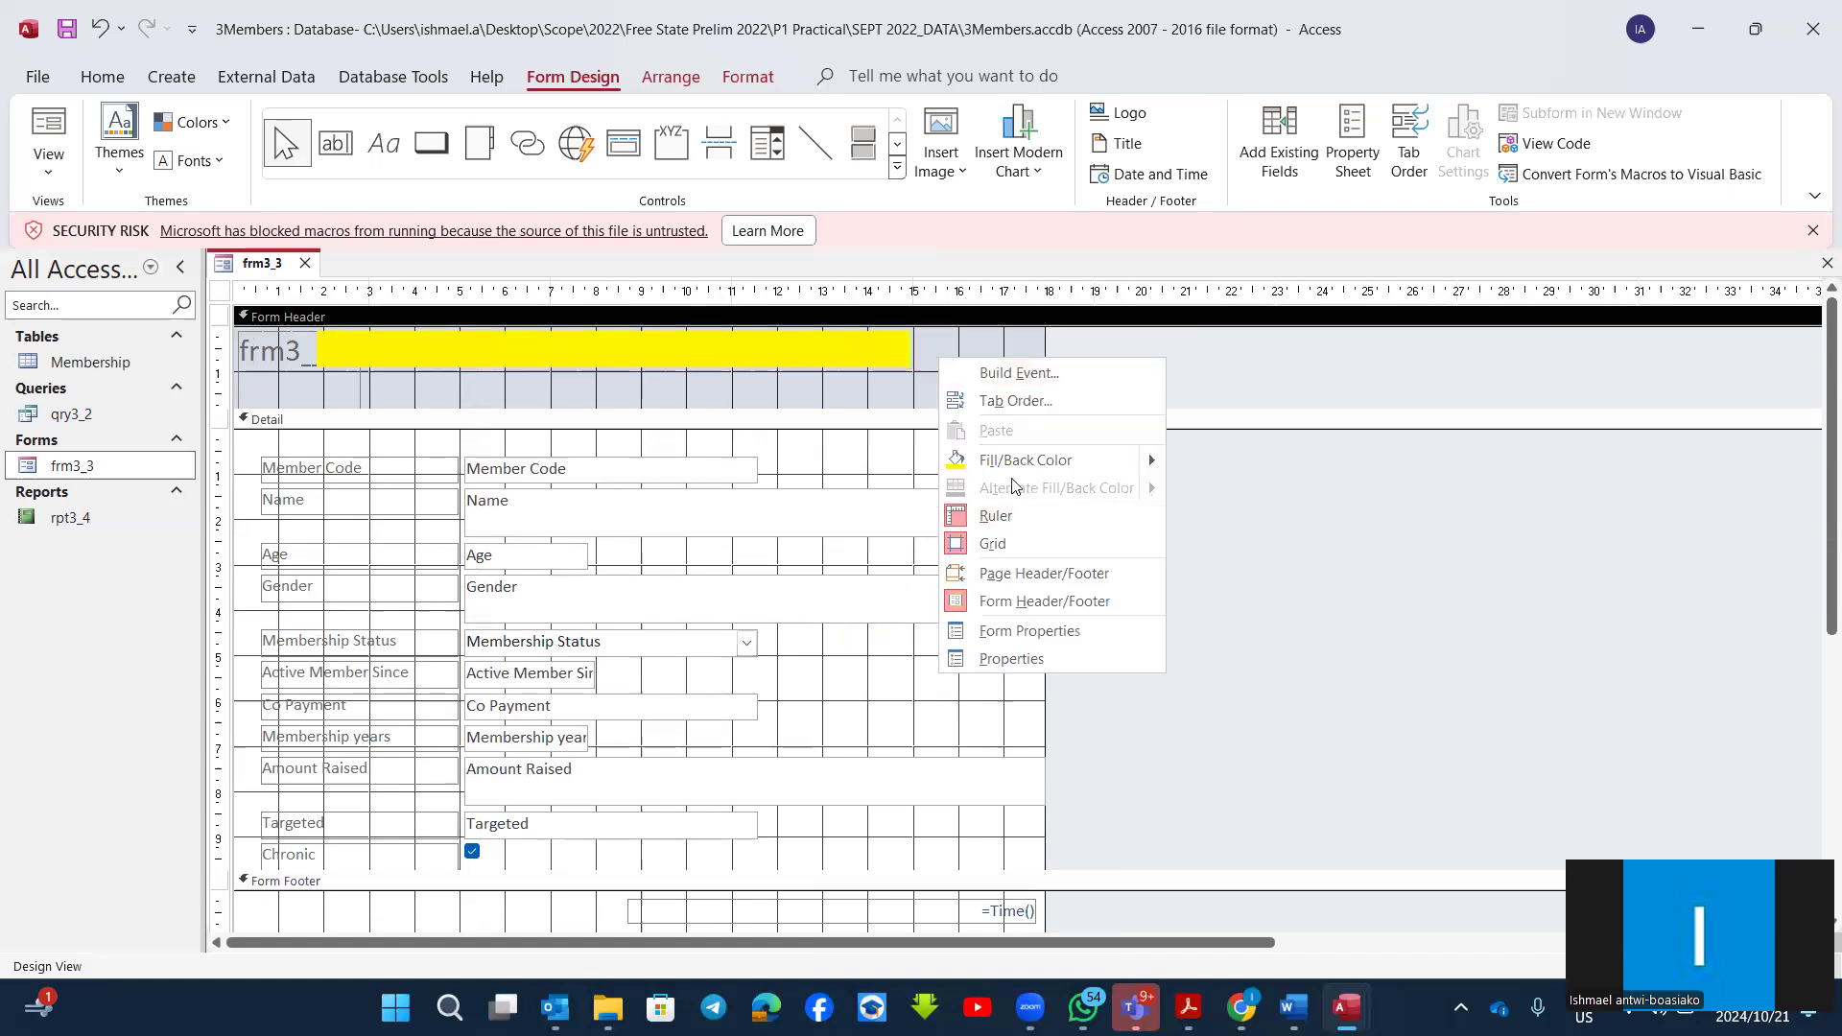
mouse_move(1041, 462)
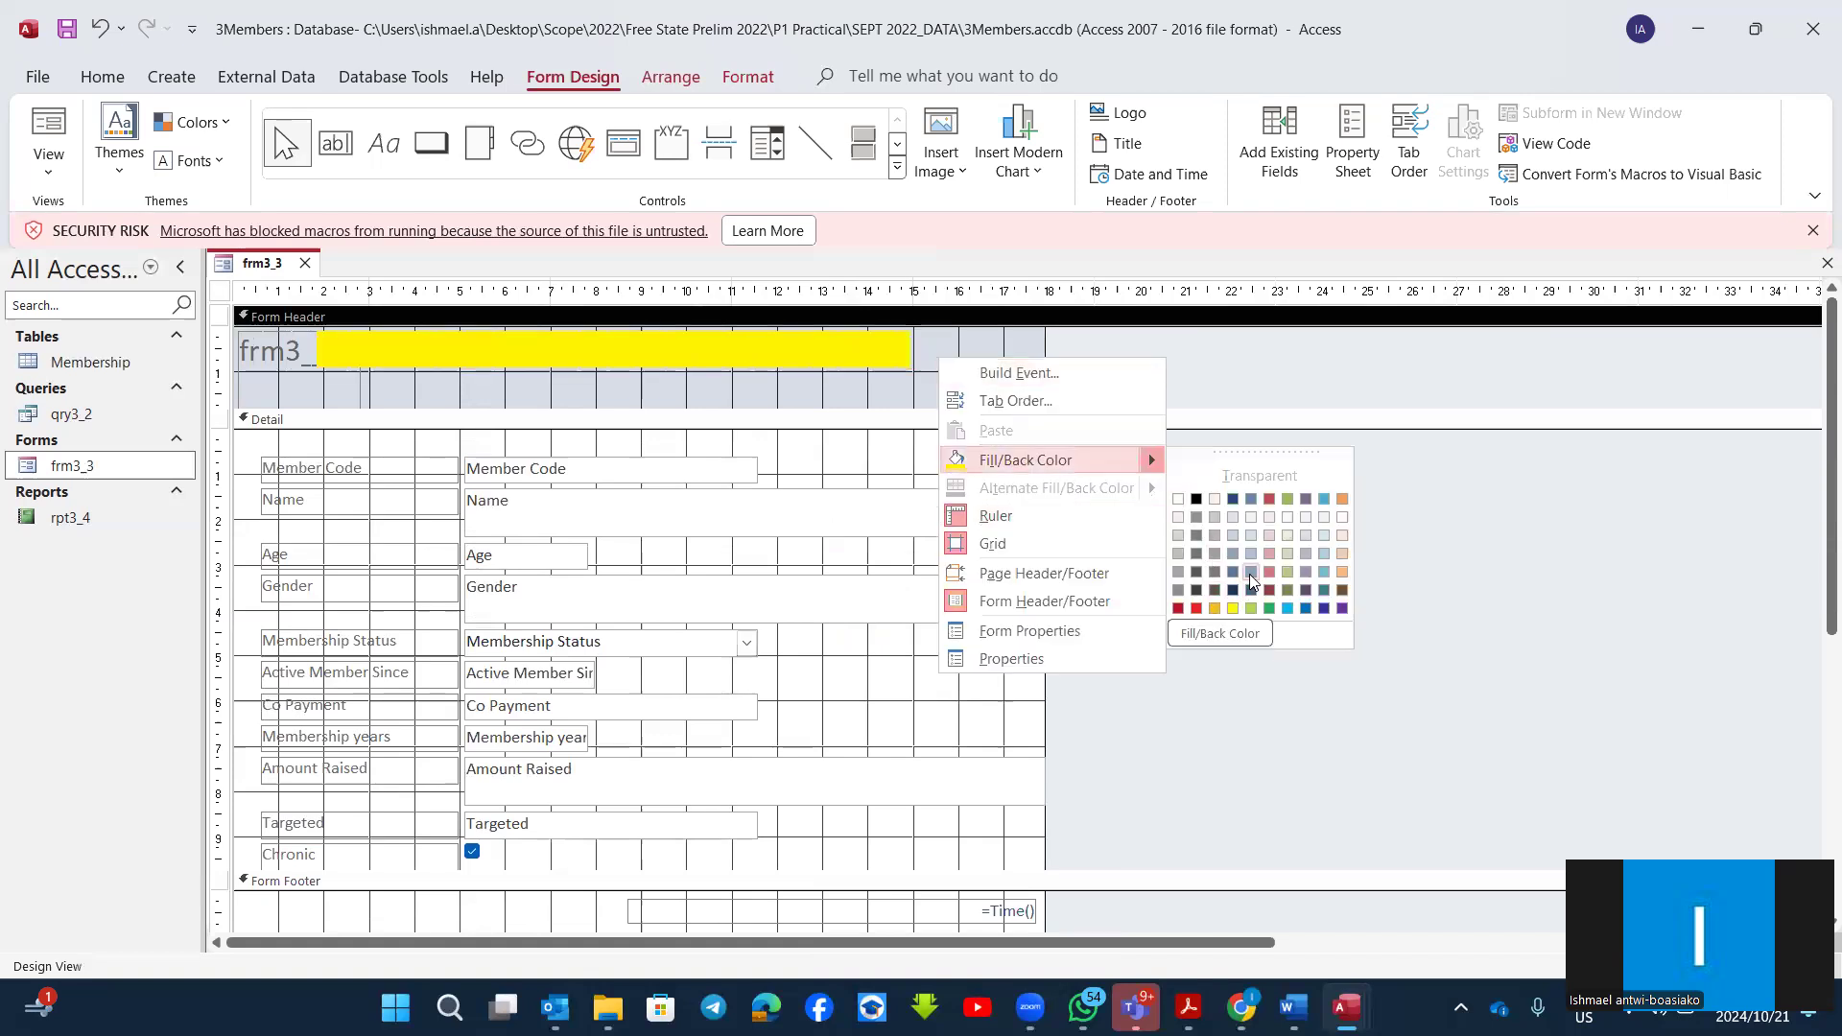
left_click(1249, 574)
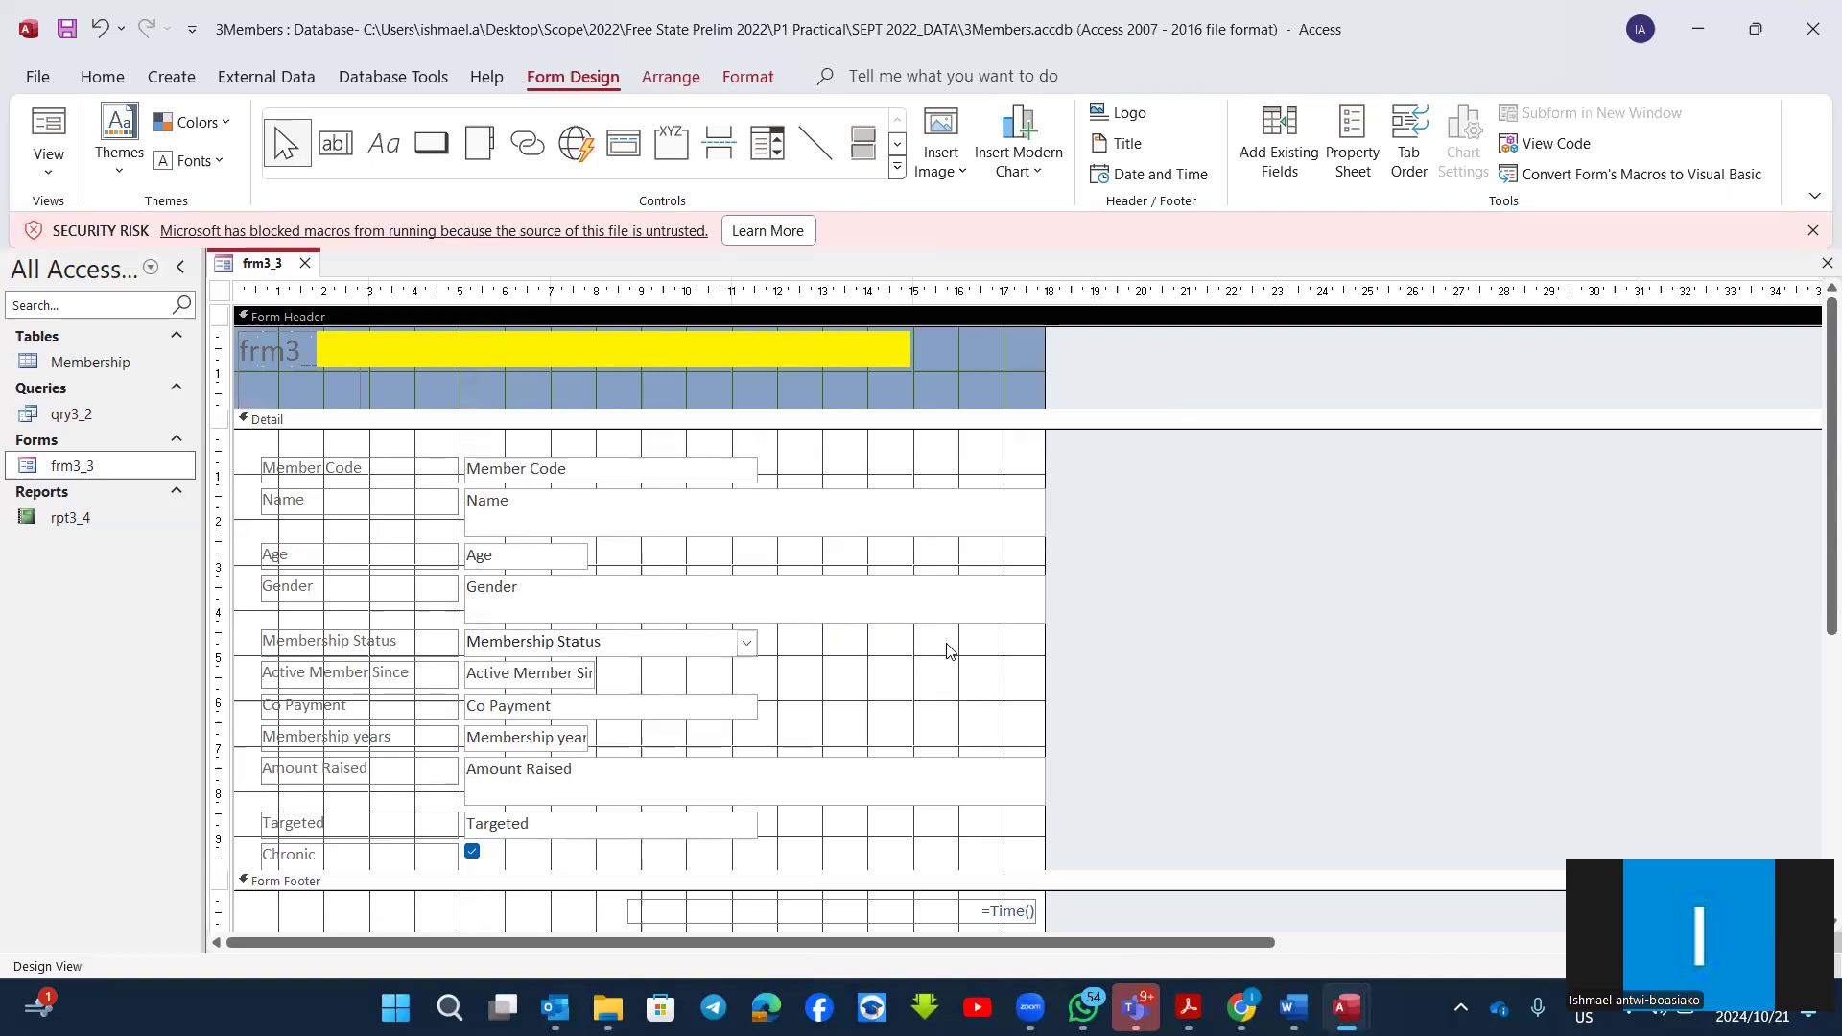
Step: Set the Detail section's background colour to a light blue
right_click(902, 684)
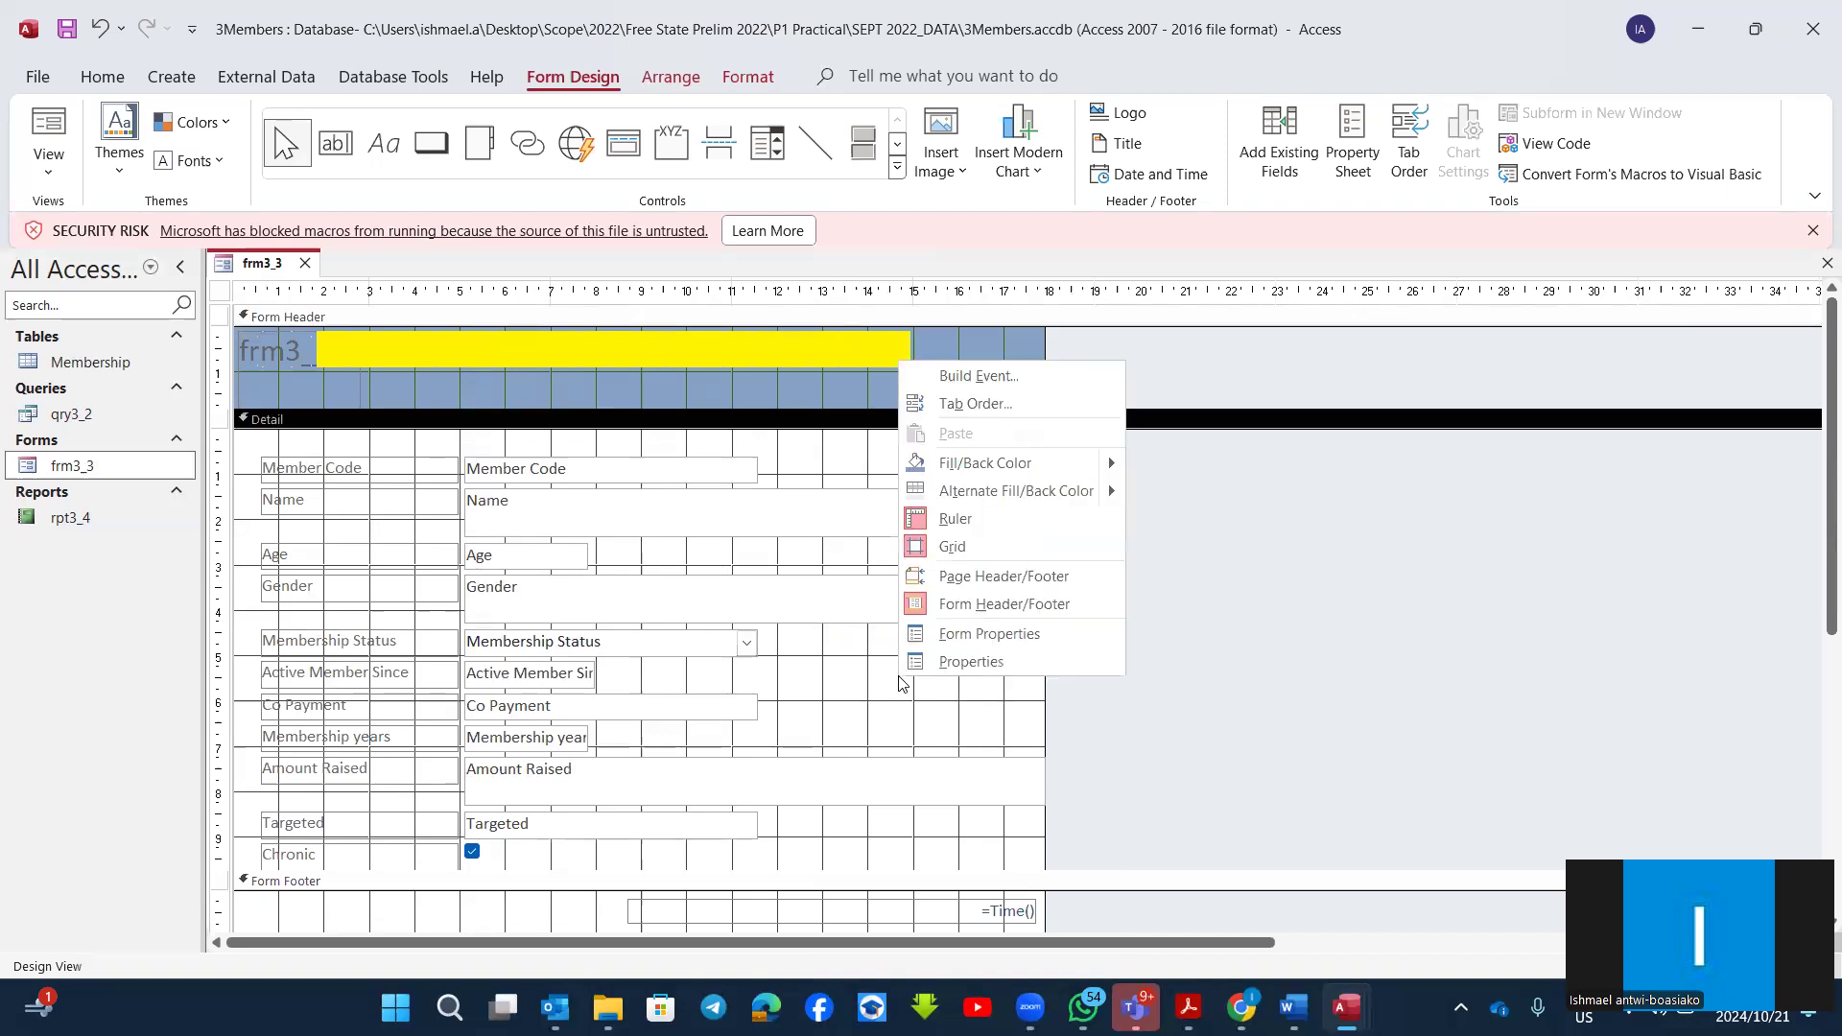
mouse_move(1008, 465)
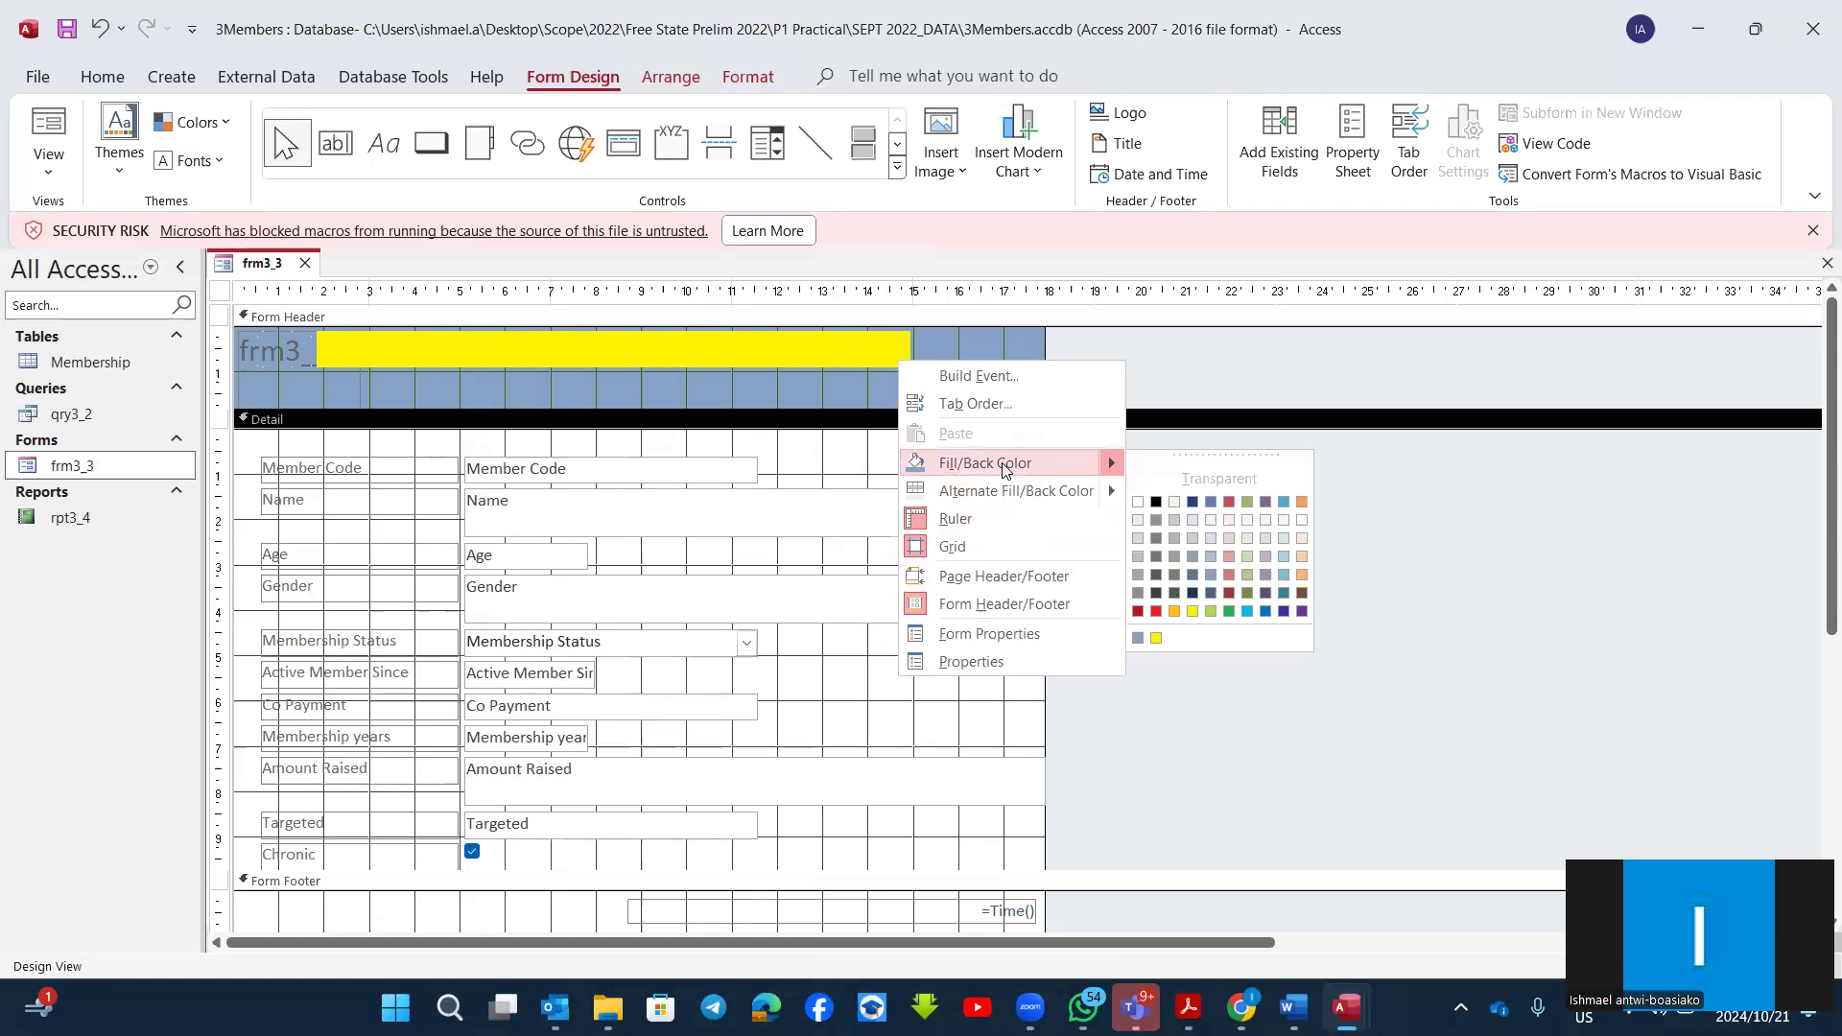
left_click(1197, 539)
scroll(915, 635, "down", 3)
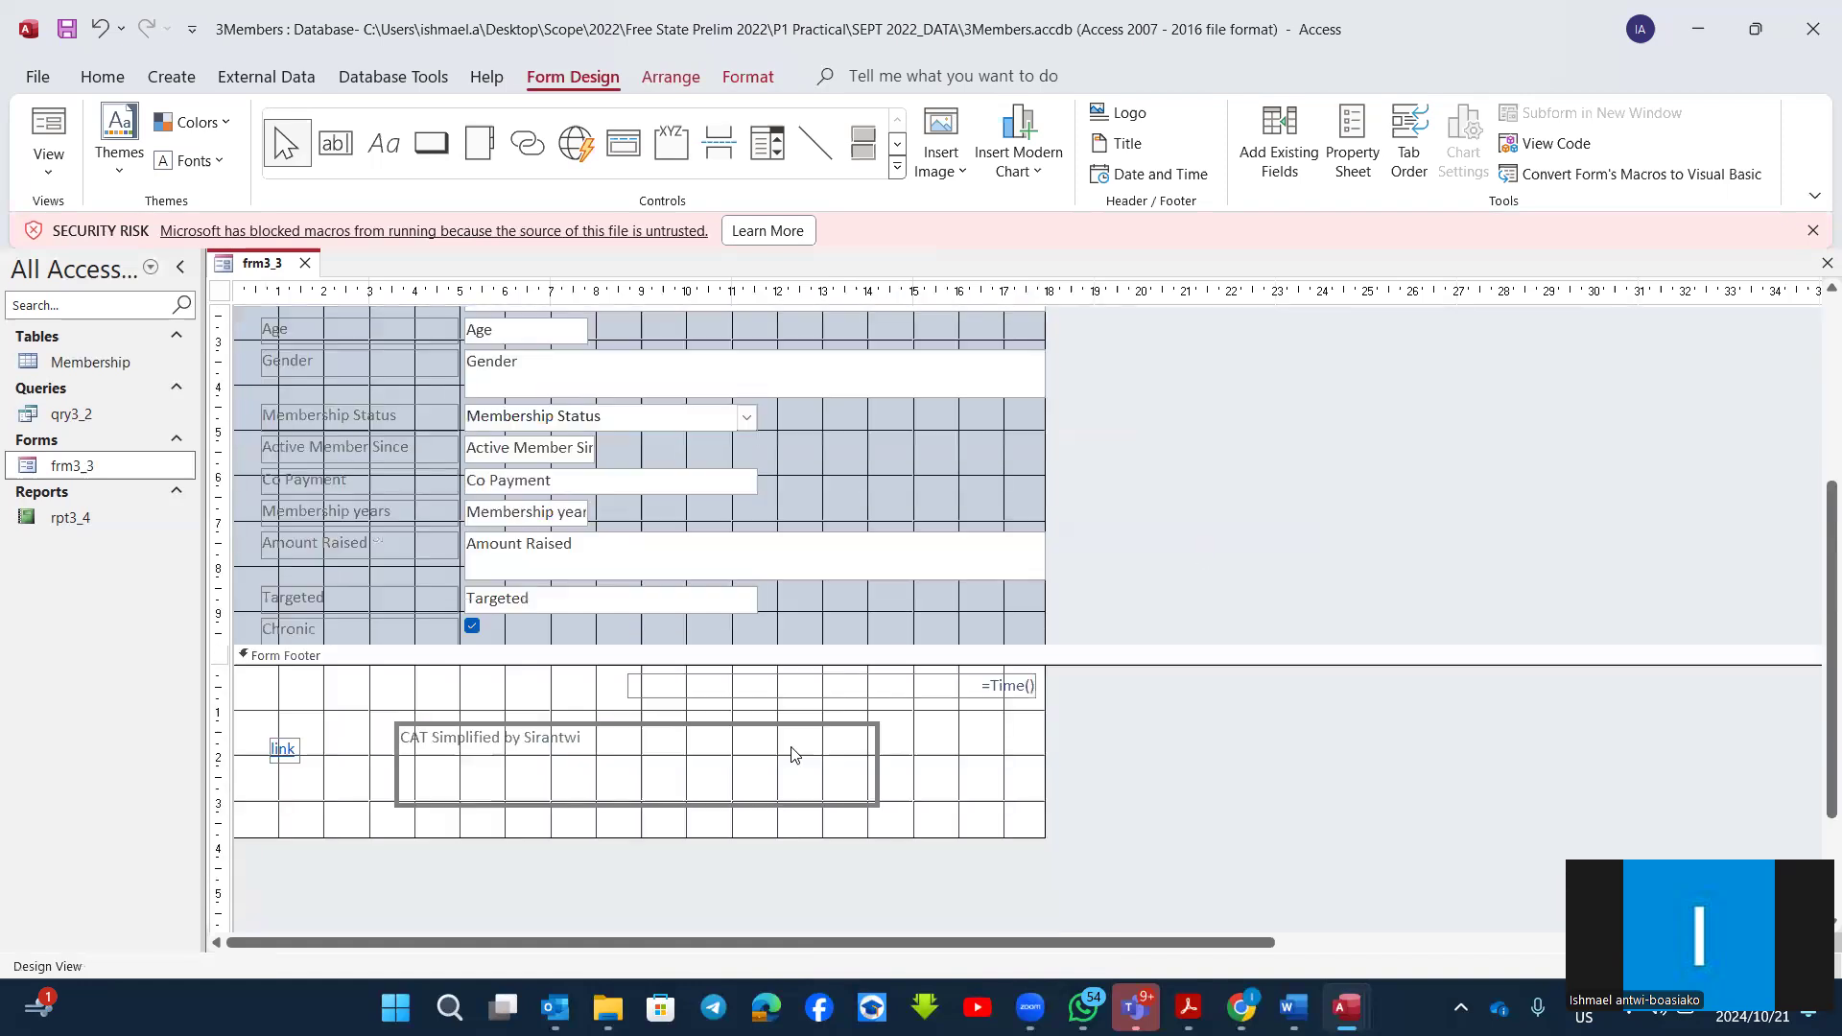
Step: Insert the 1Logo picture from the data files folder of CAT P1 PREP 2023 ver 1.2 as the form's background image
scroll(779, 679, "up", 3)
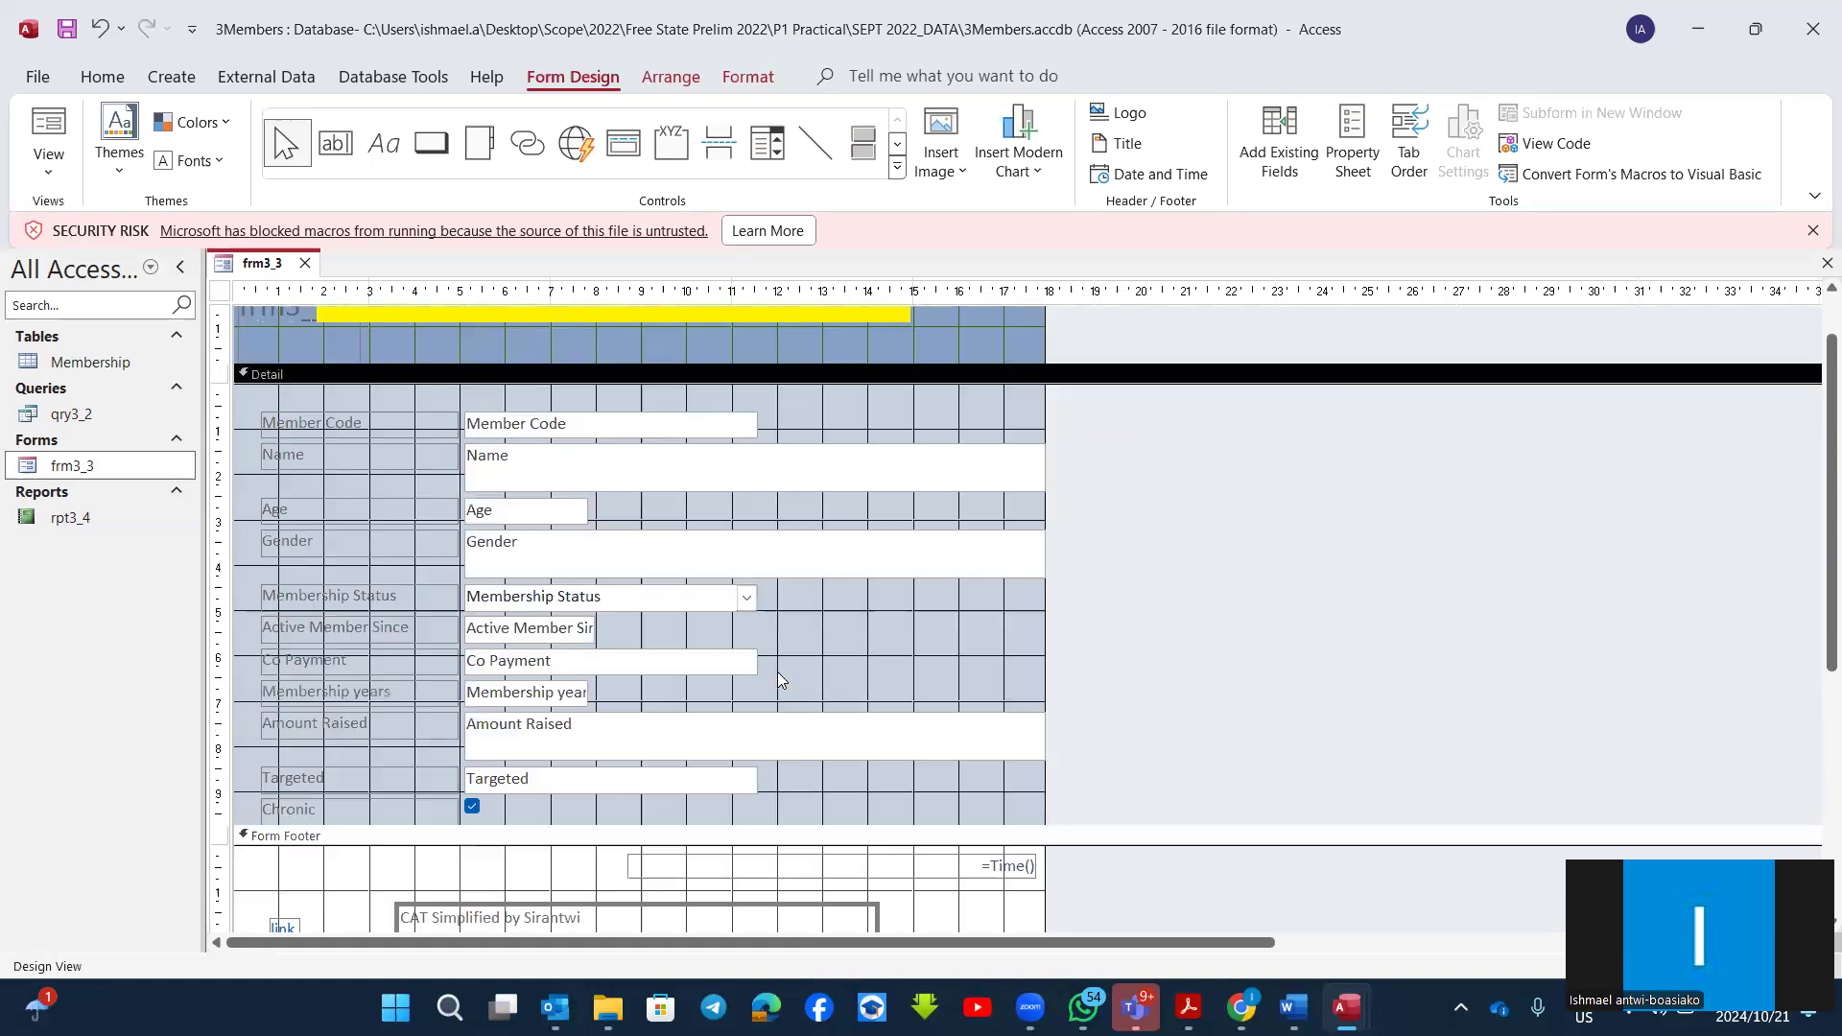
scroll(779, 680, "up", 1)
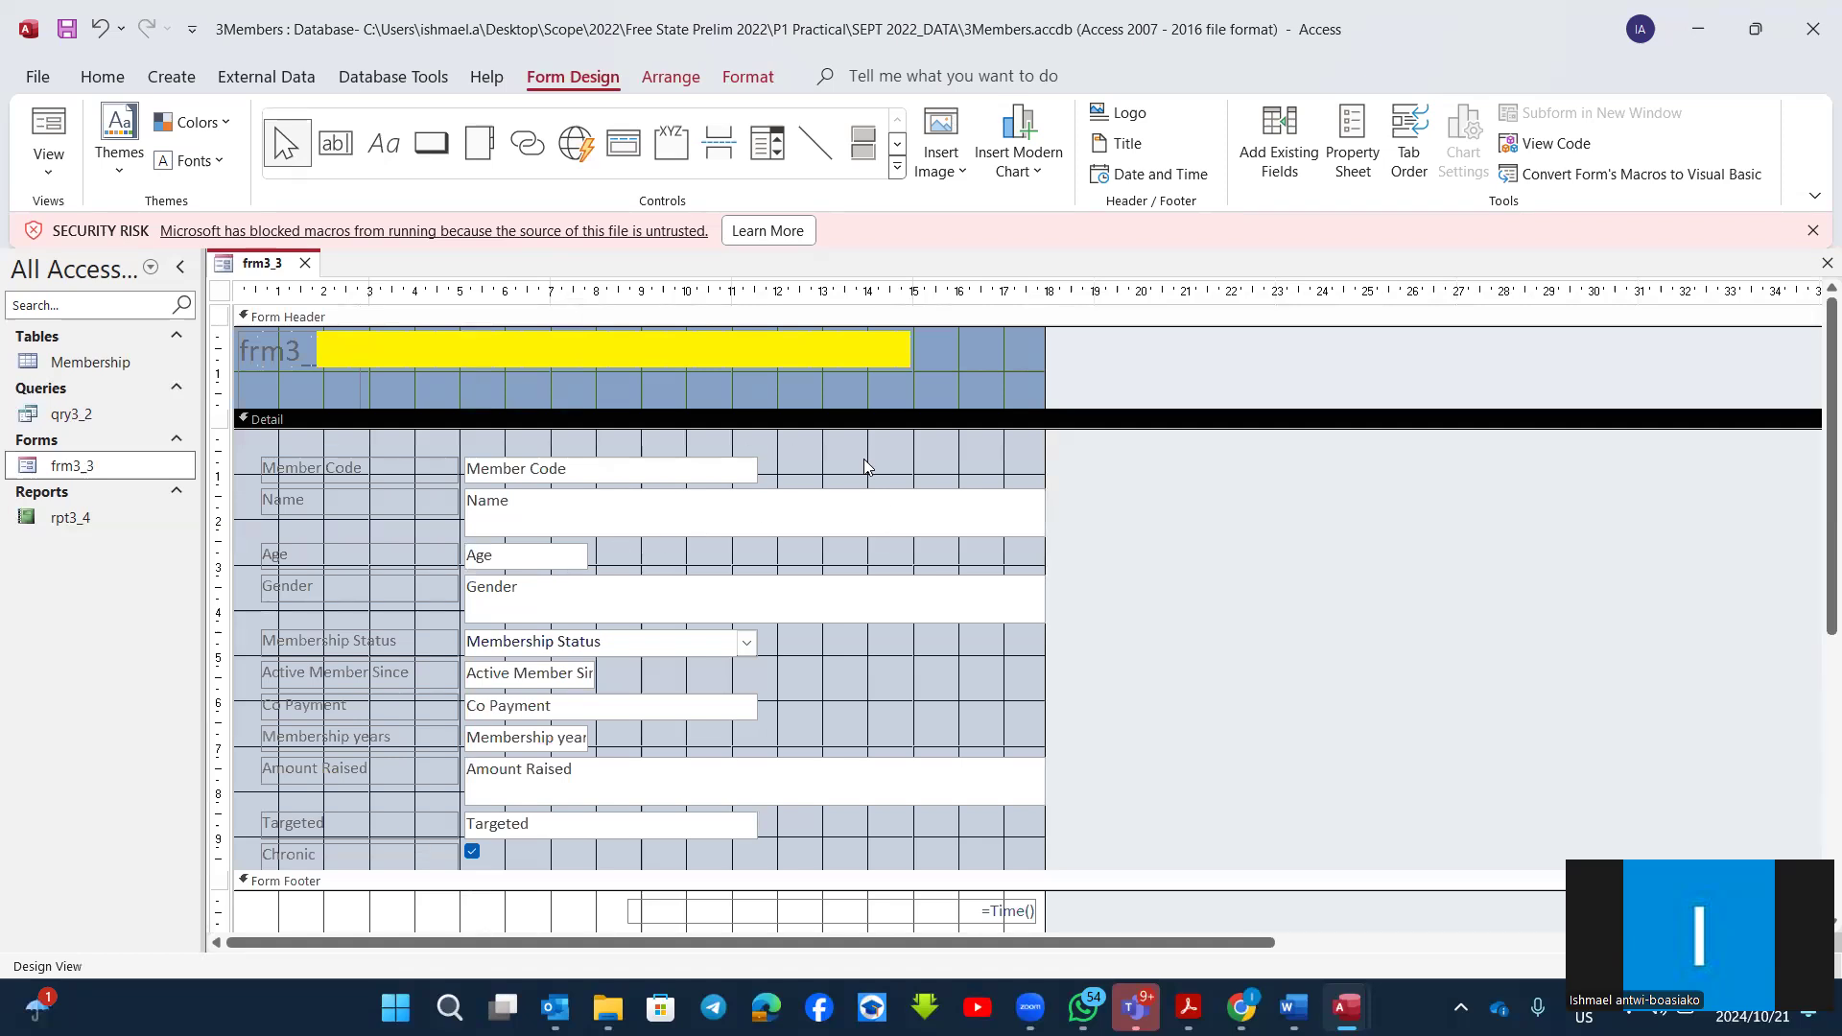
left_click(747, 79)
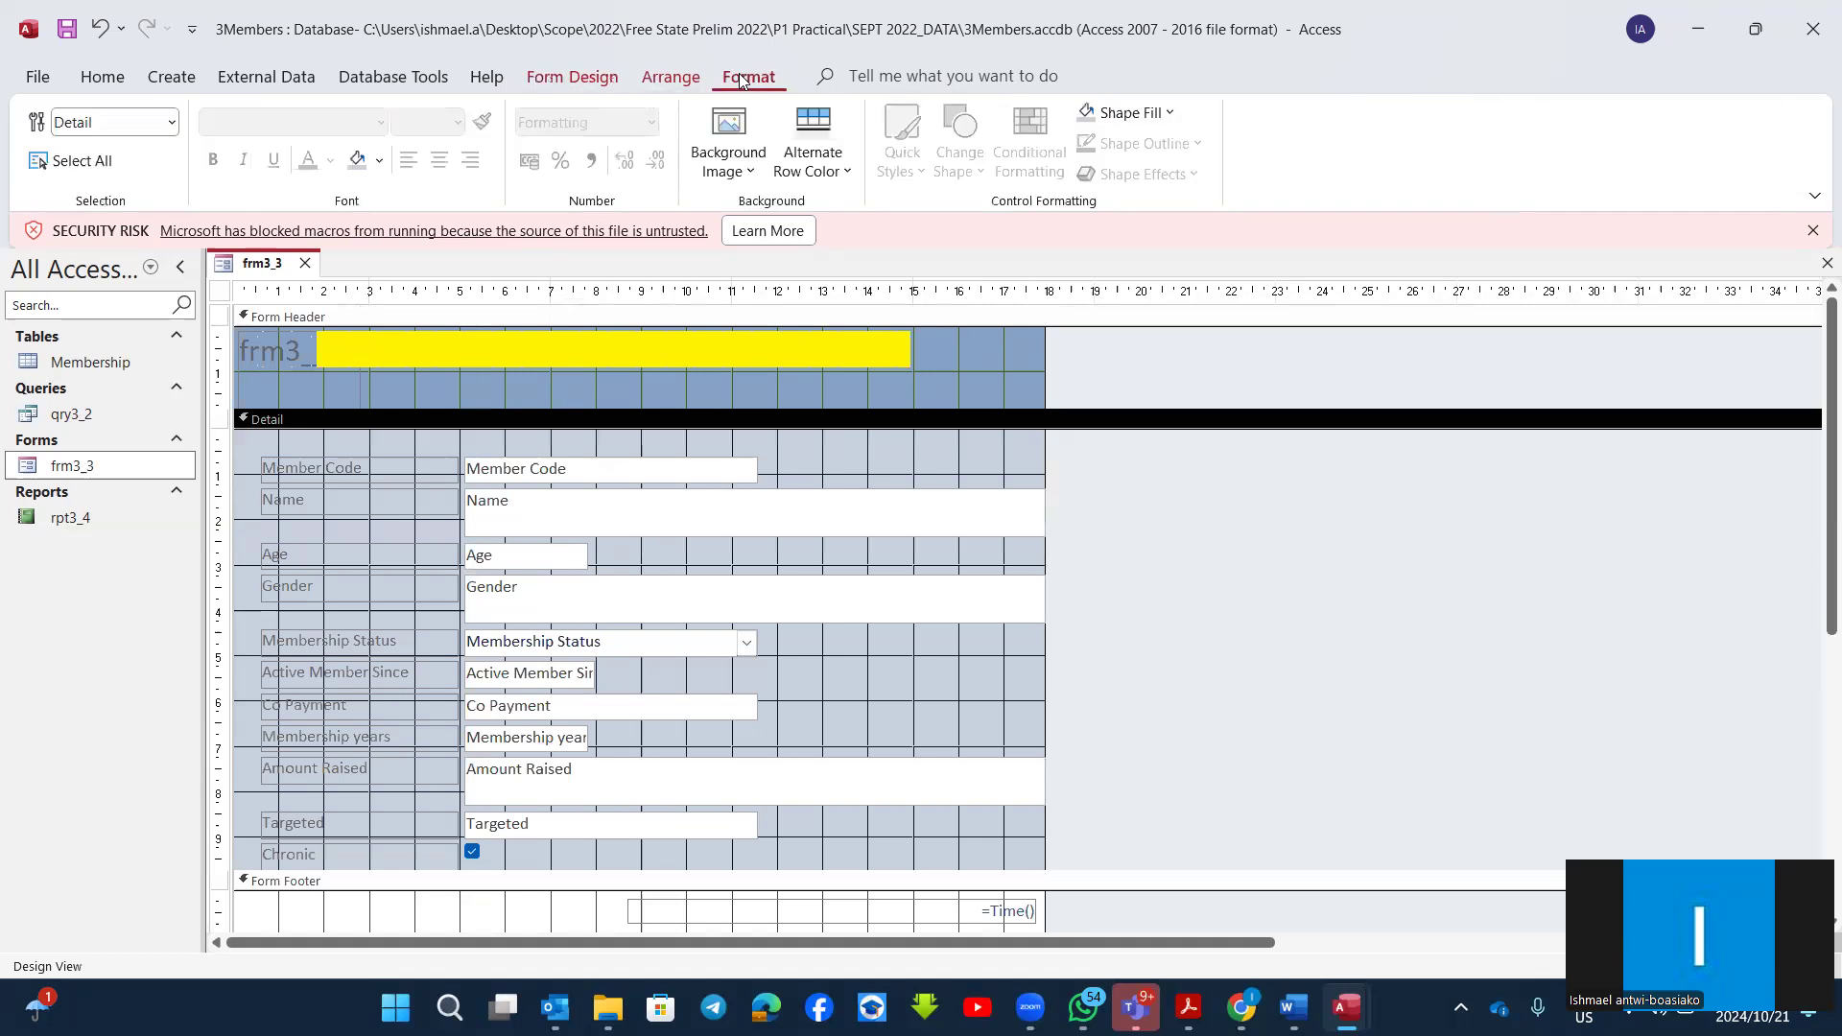
left_click(752, 178)
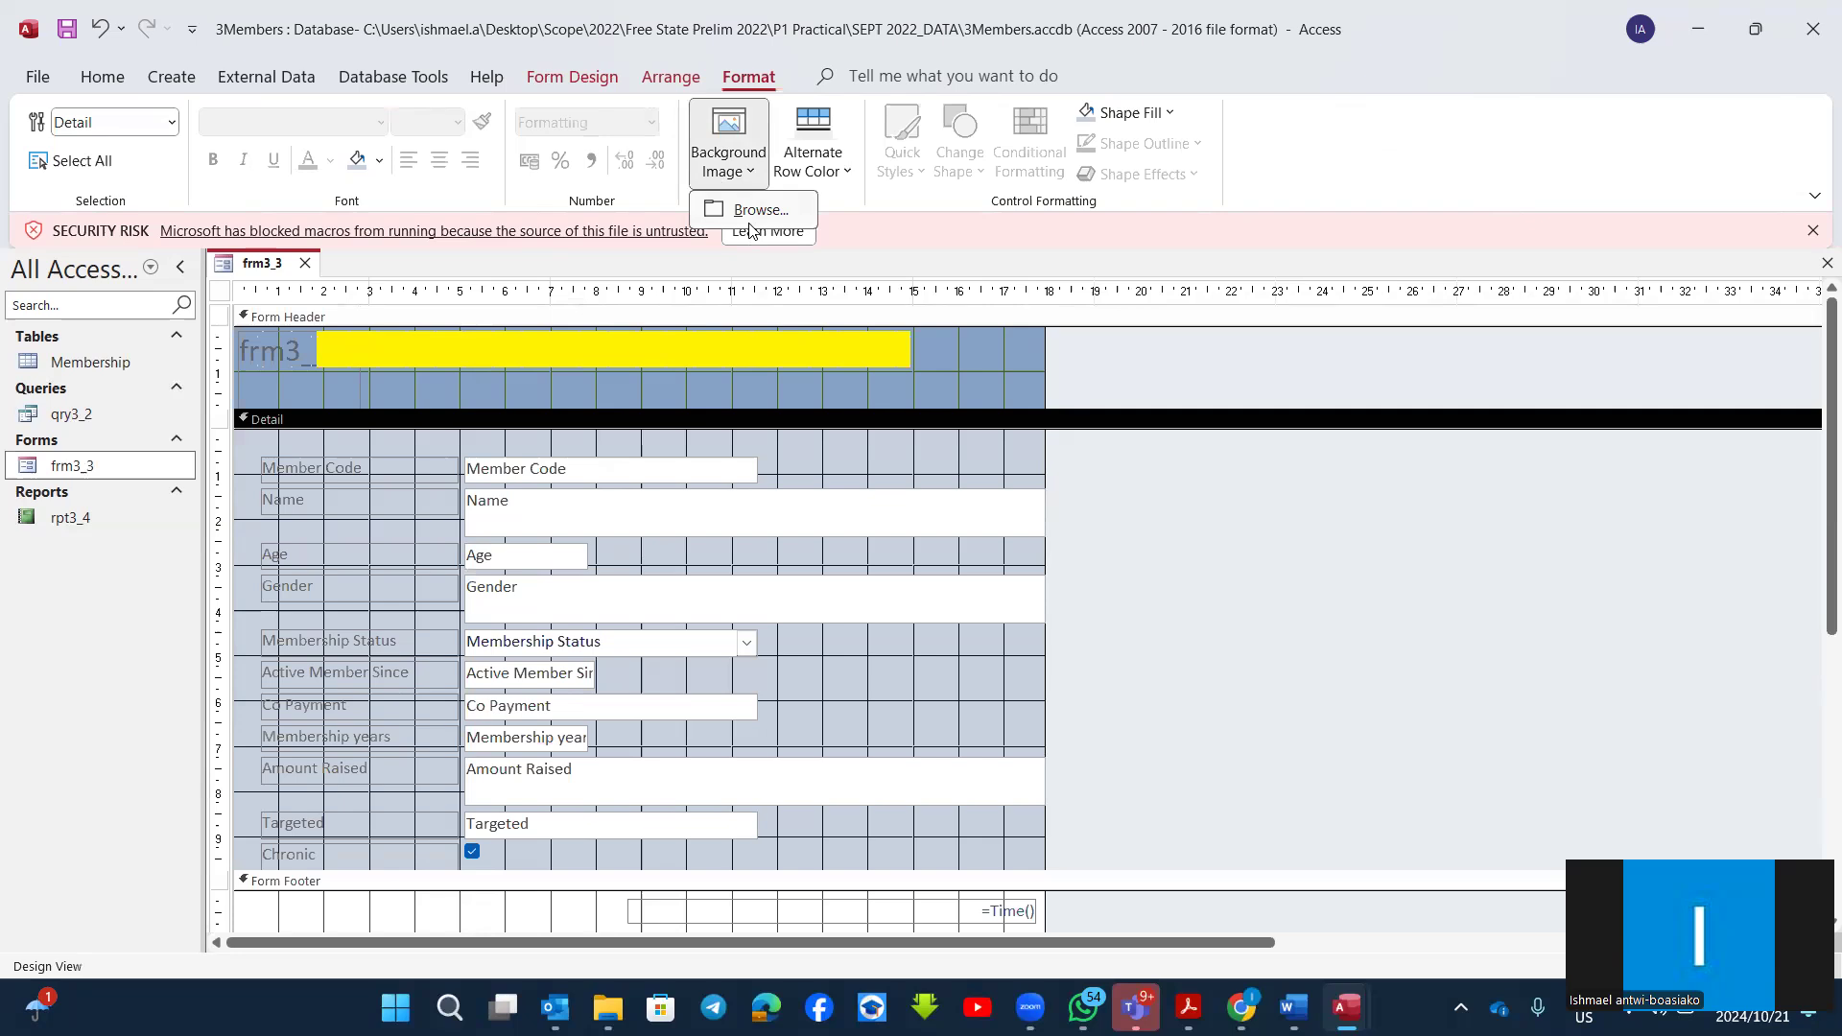
left_click(878, 85)
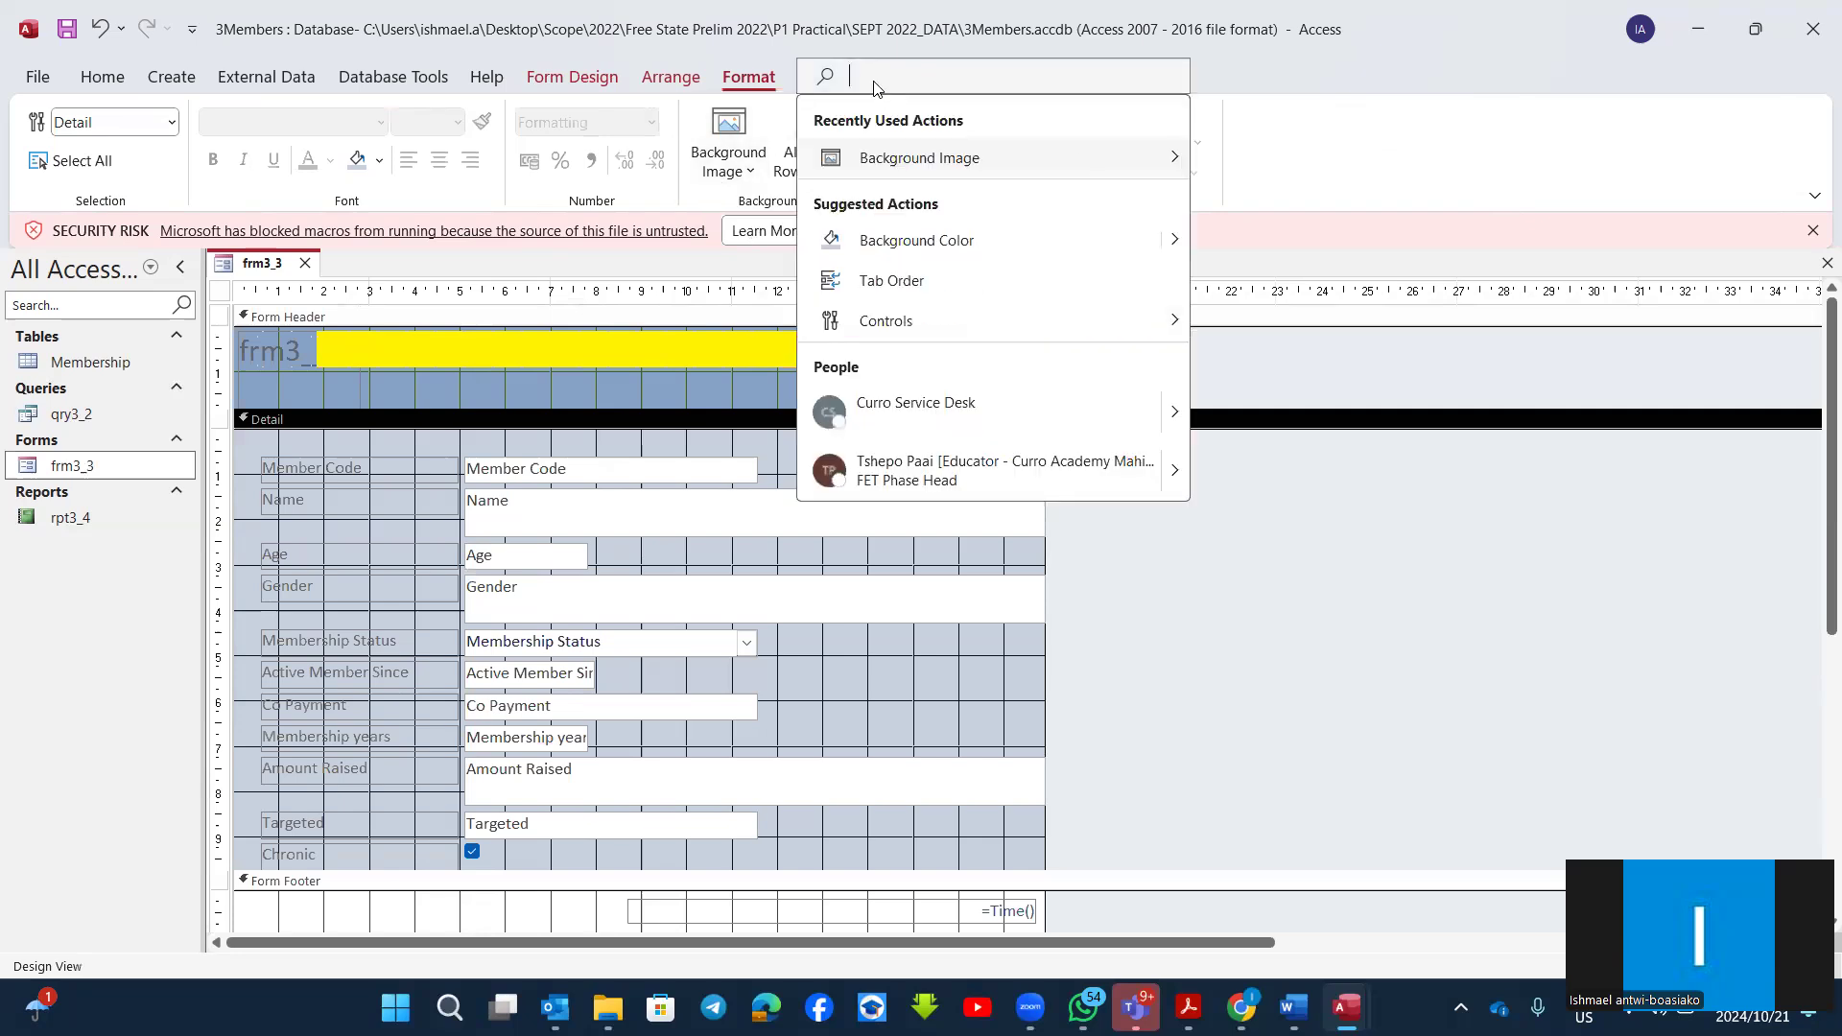
mouse_move(1116, 150)
left_click(1222, 153)
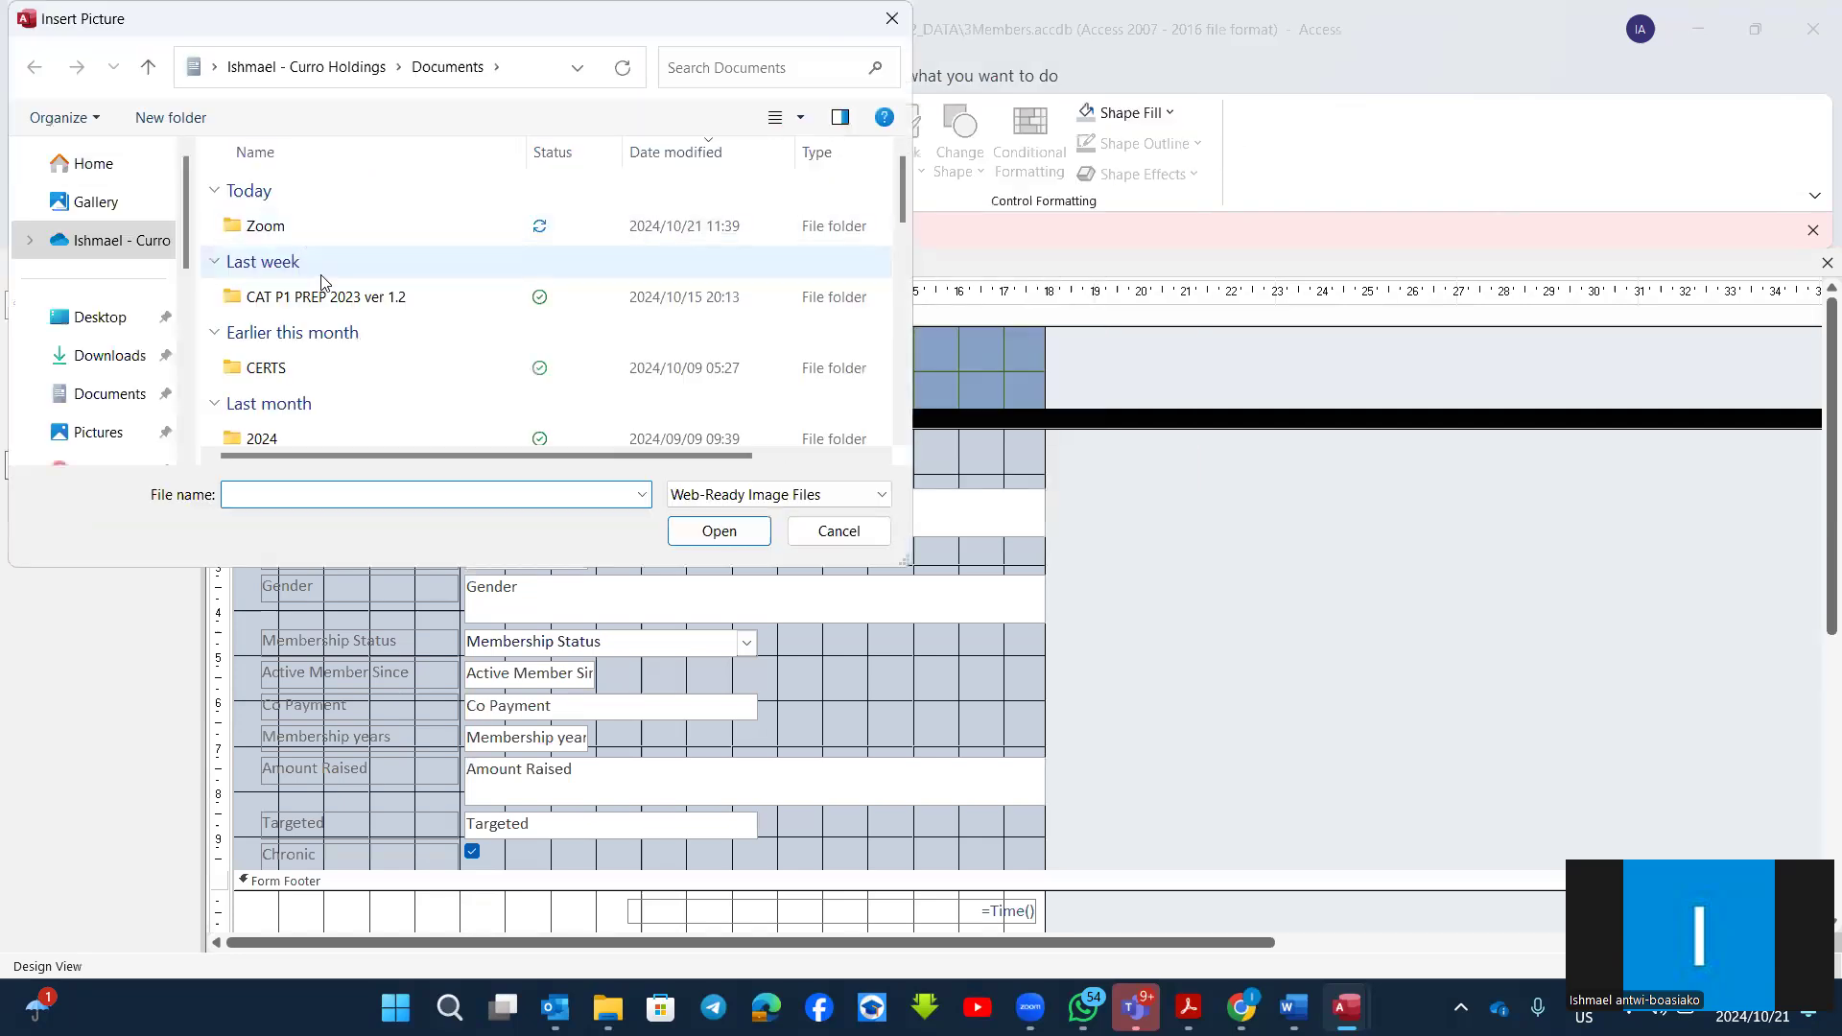
left_click(342, 302)
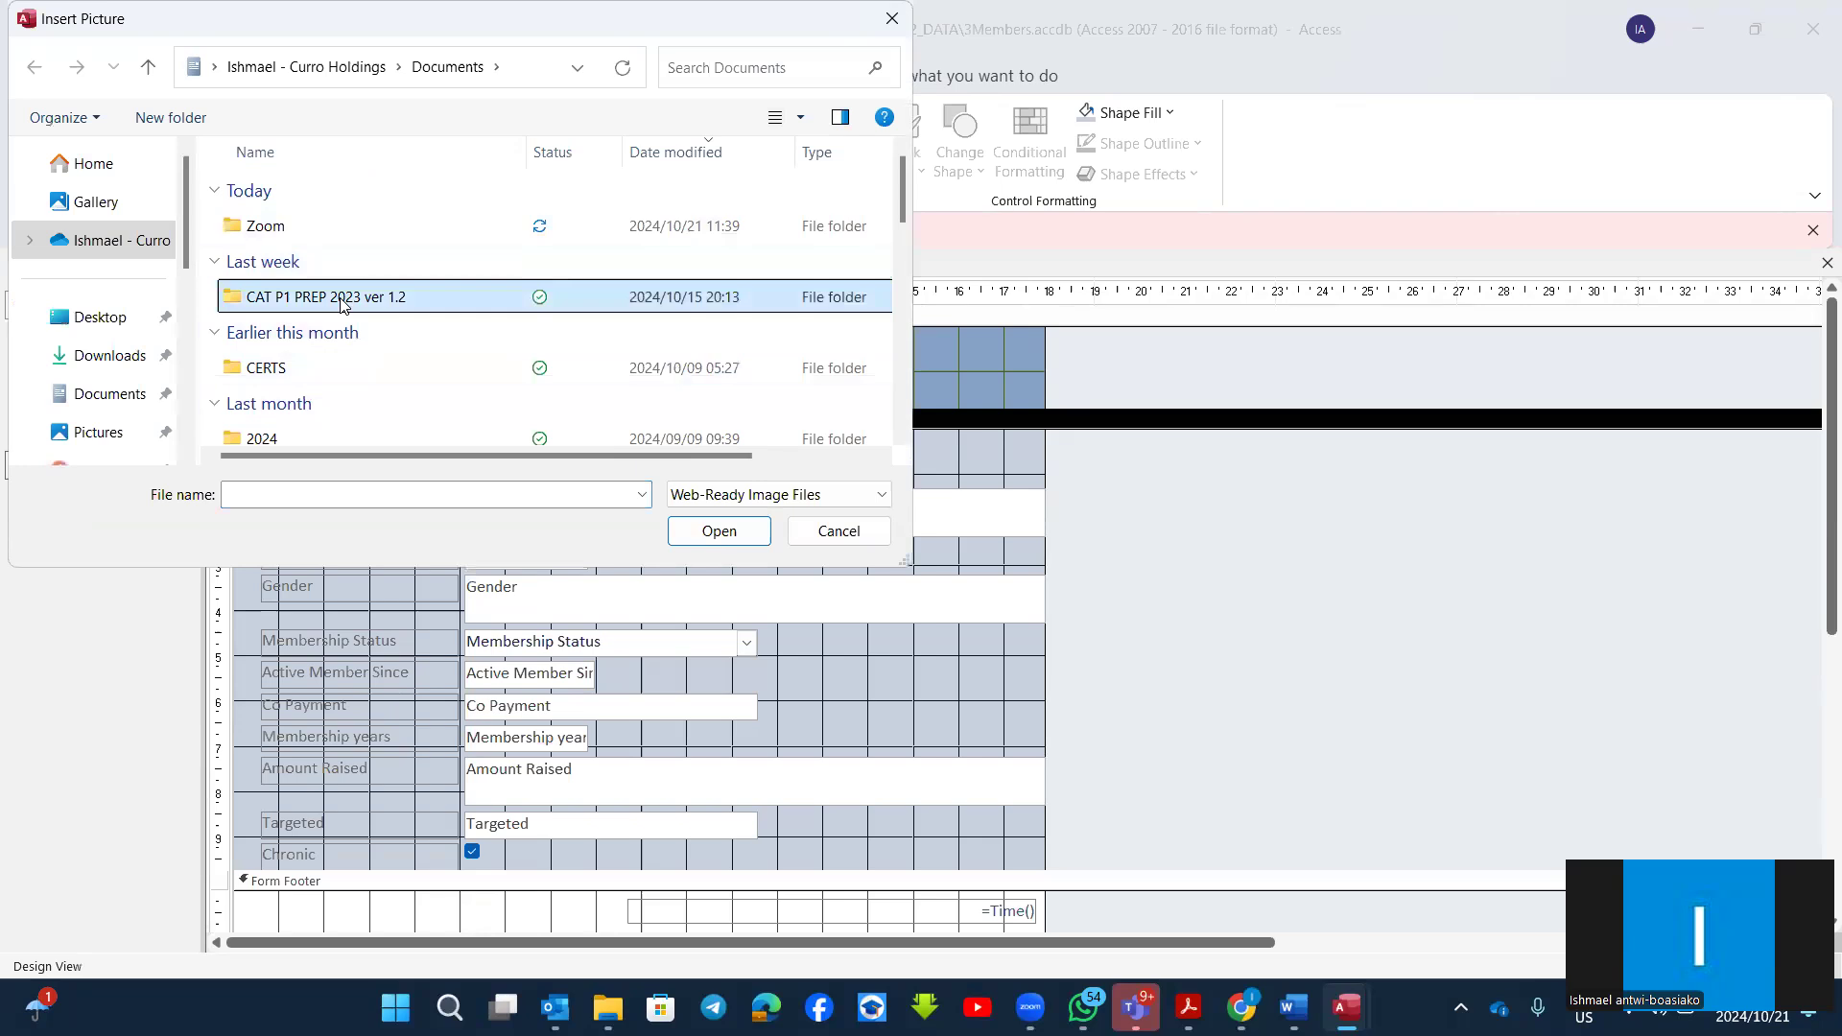
double_click(341, 302)
double_click(294, 196)
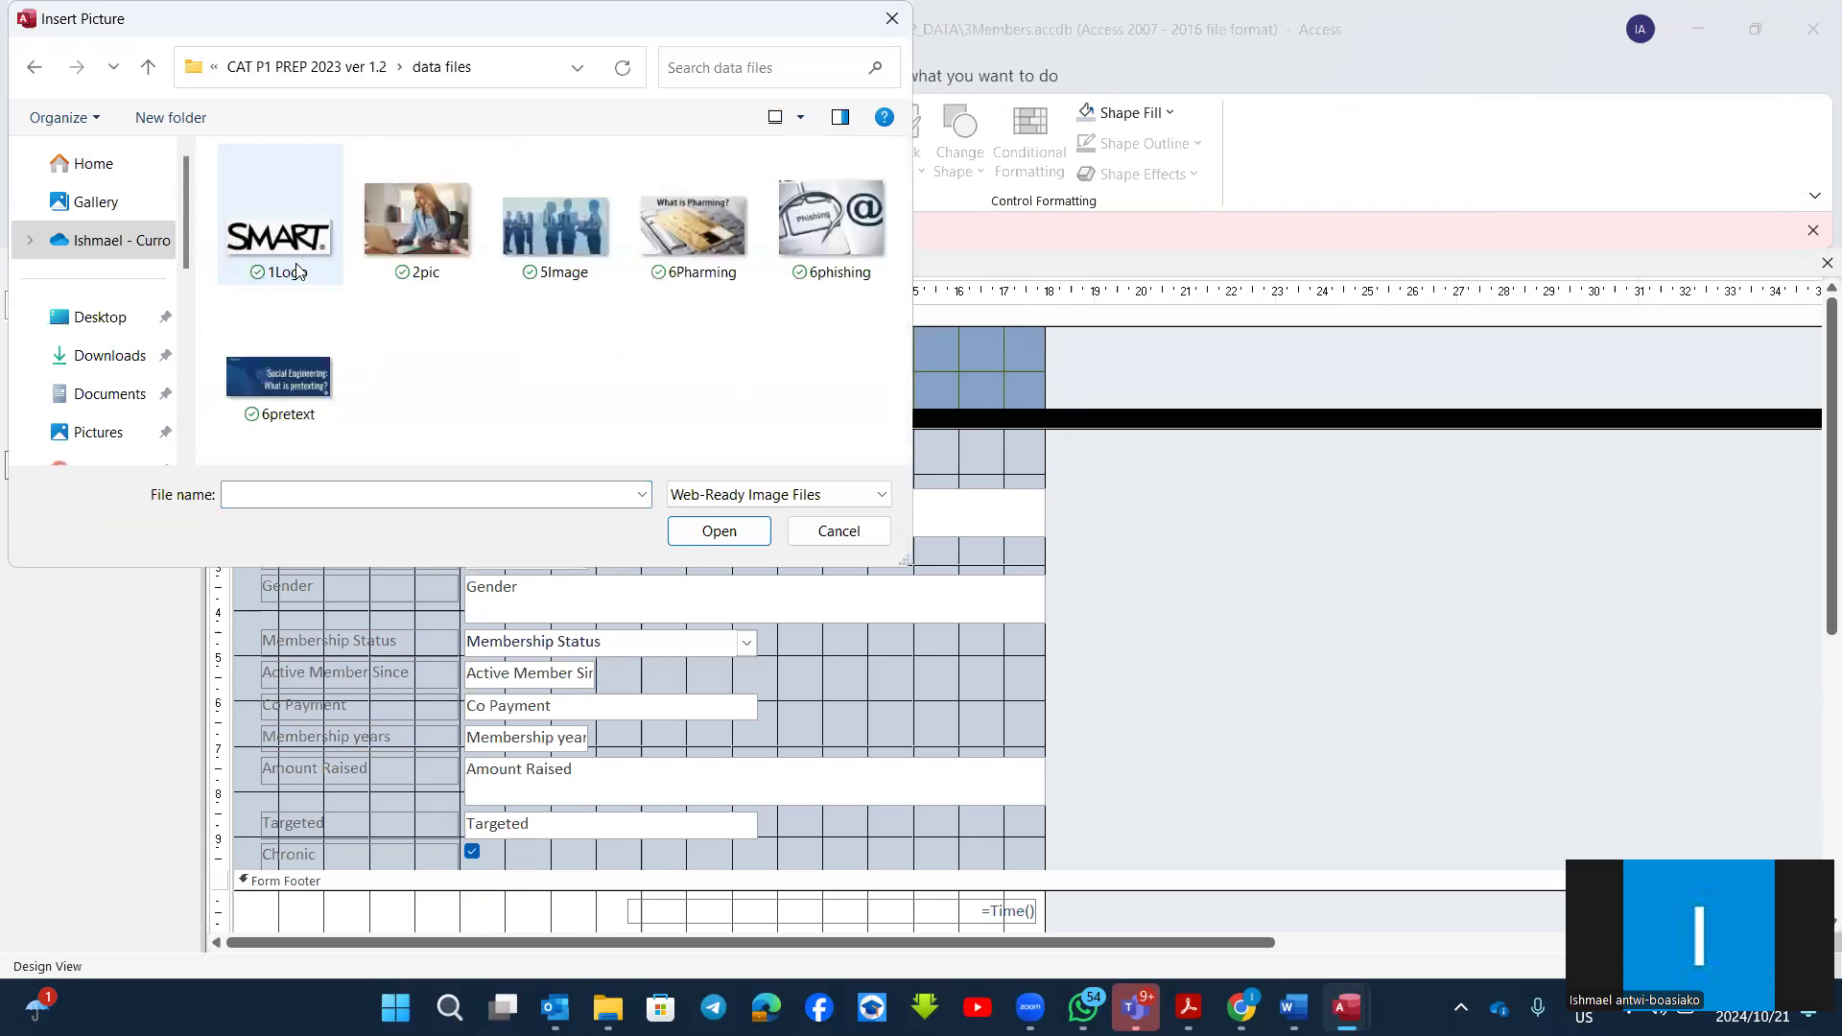
double_click(284, 240)
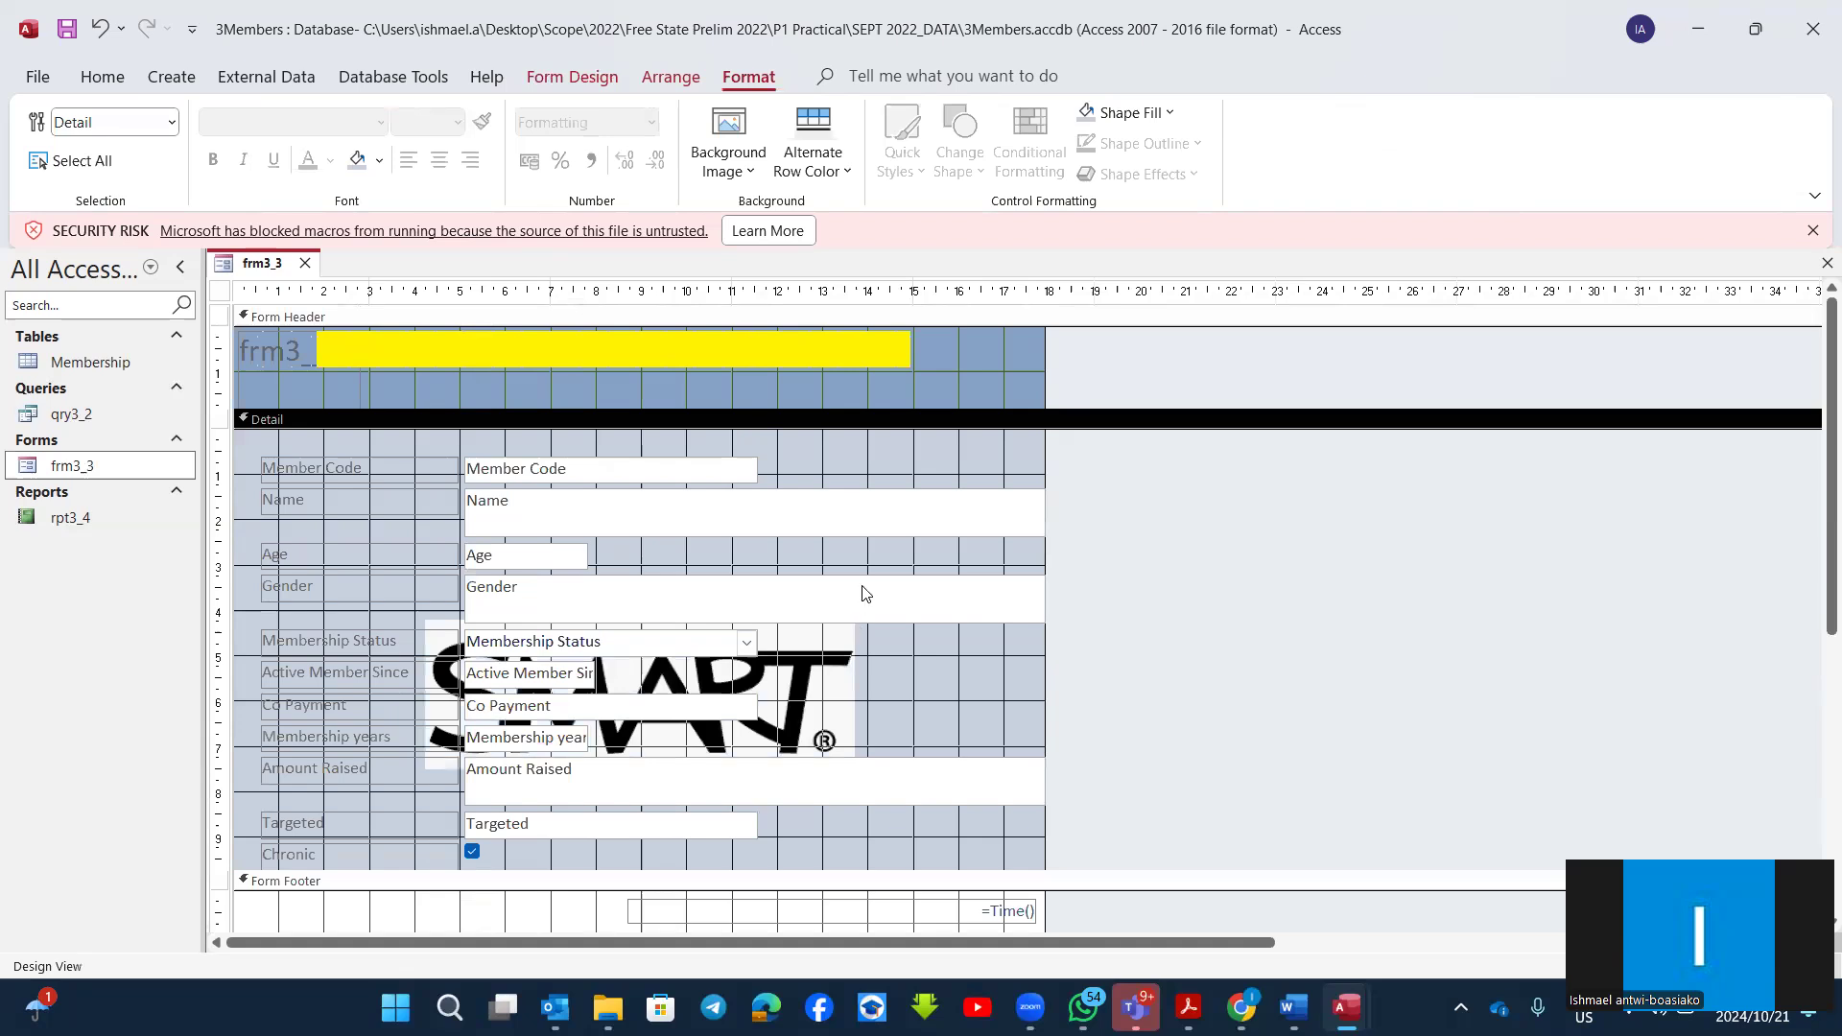
Step: Draw a command button in the form footer, to the right of the bordered label and below the time control
scroll(958, 677, "down", 2)
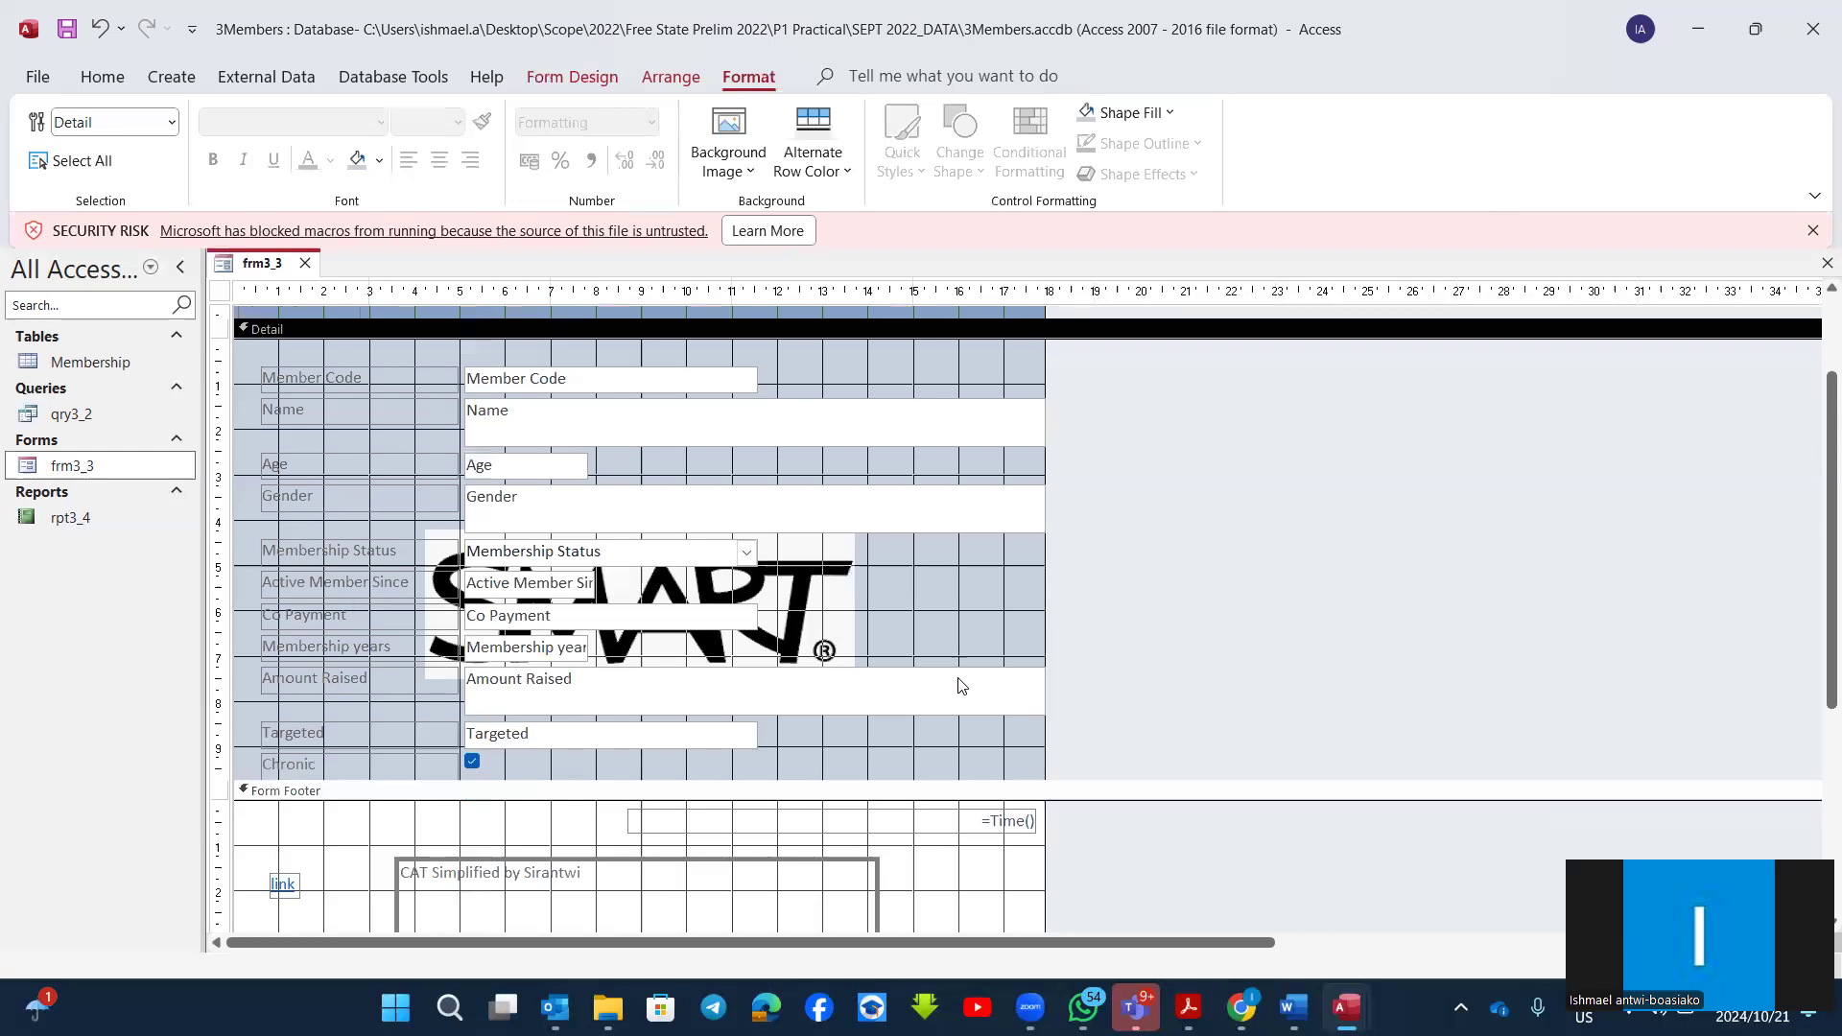
scroll(962, 685, "down", 2)
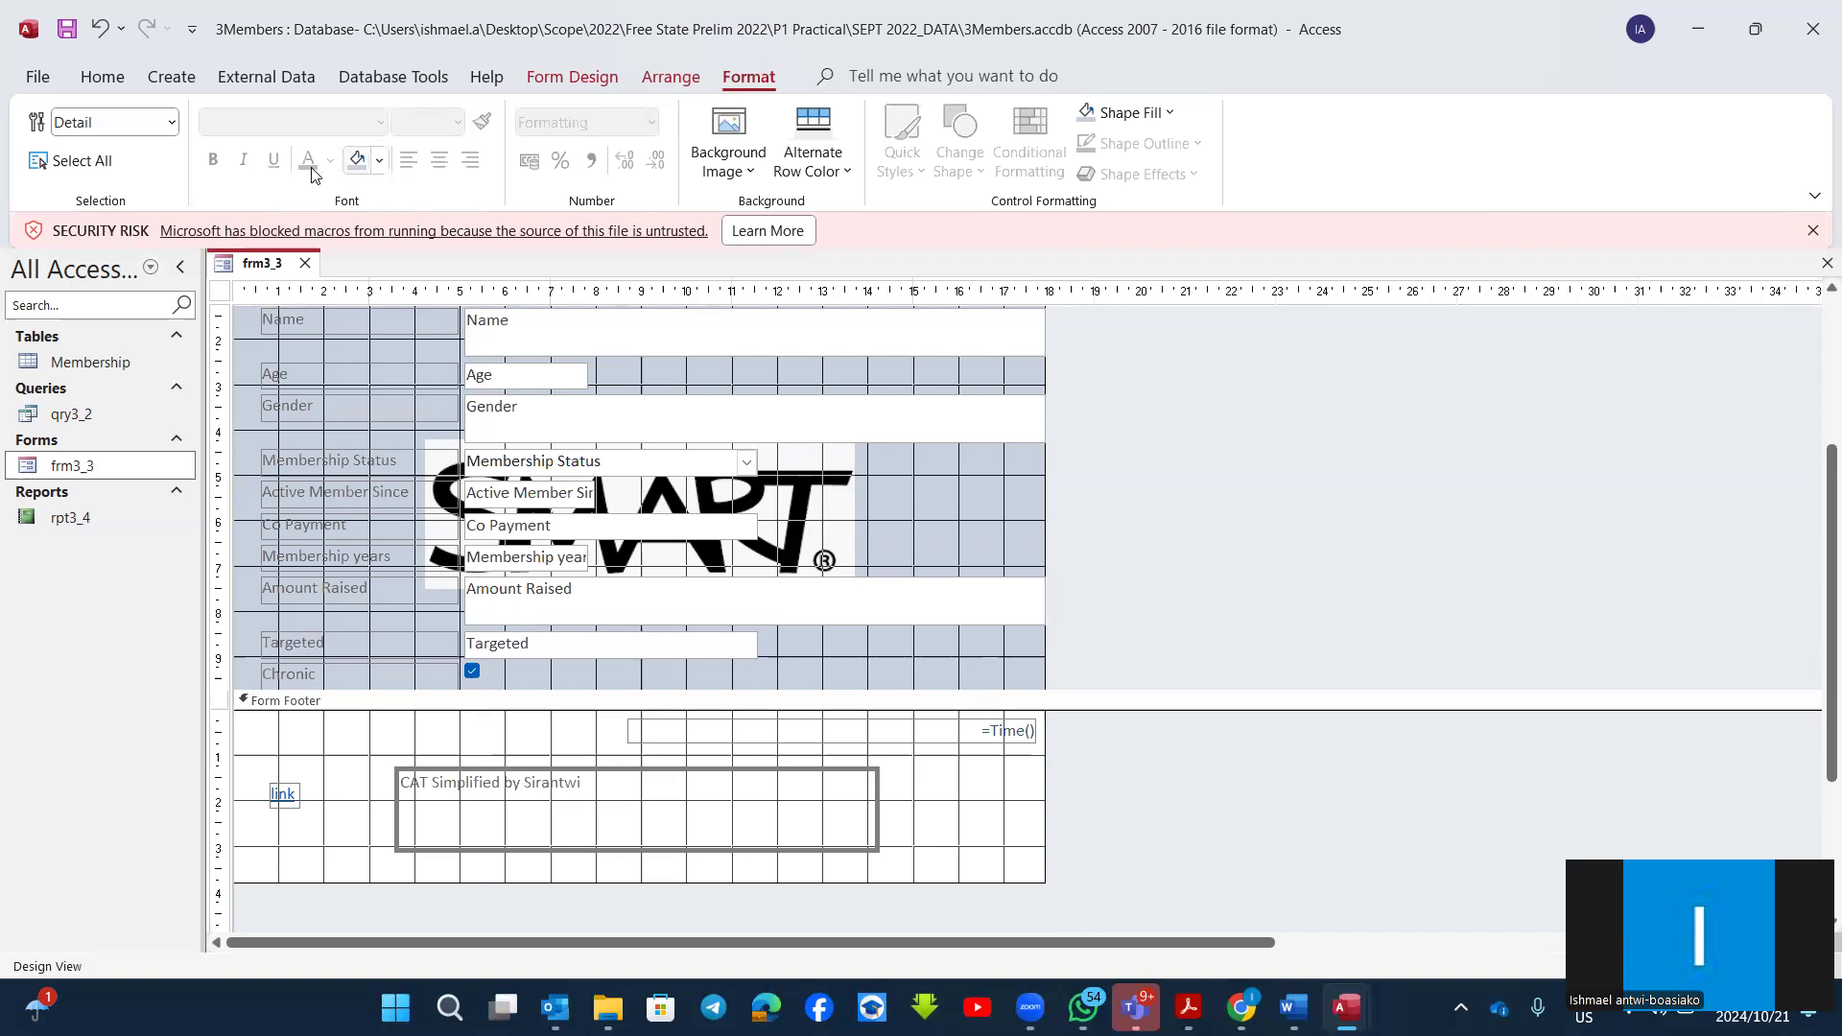
left_click(574, 79)
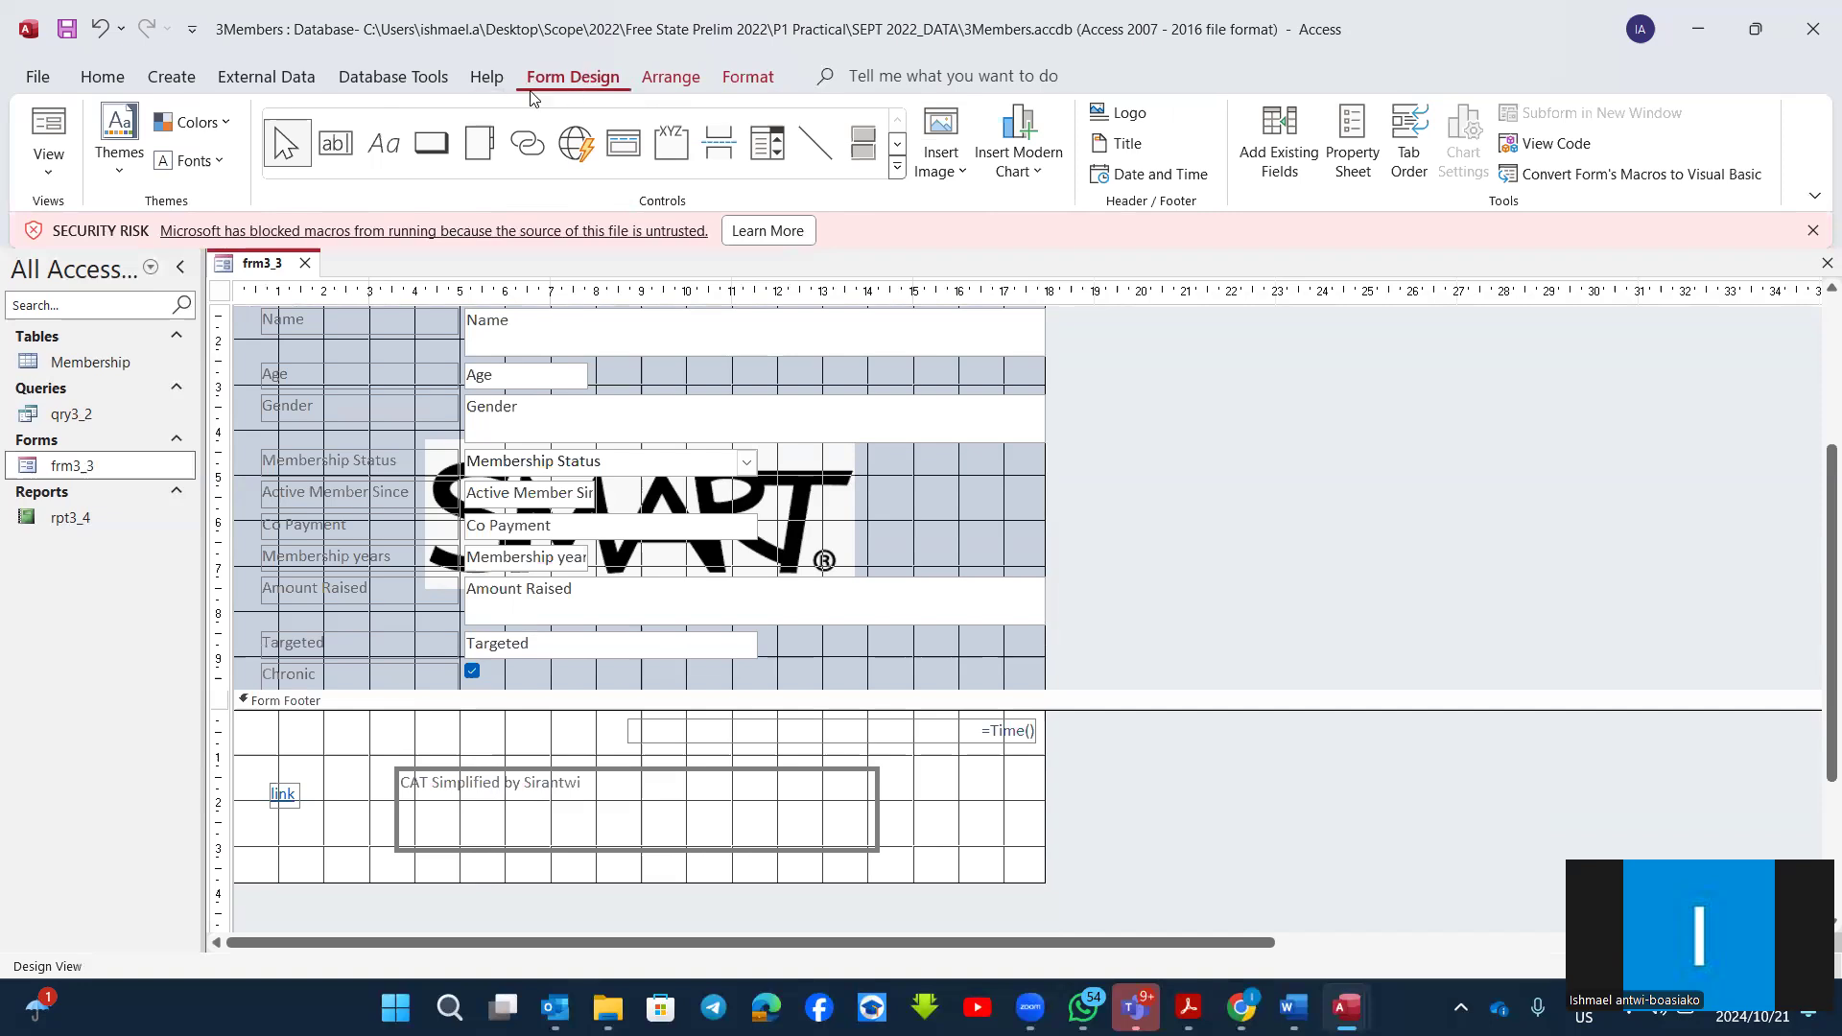
left_click(428, 146)
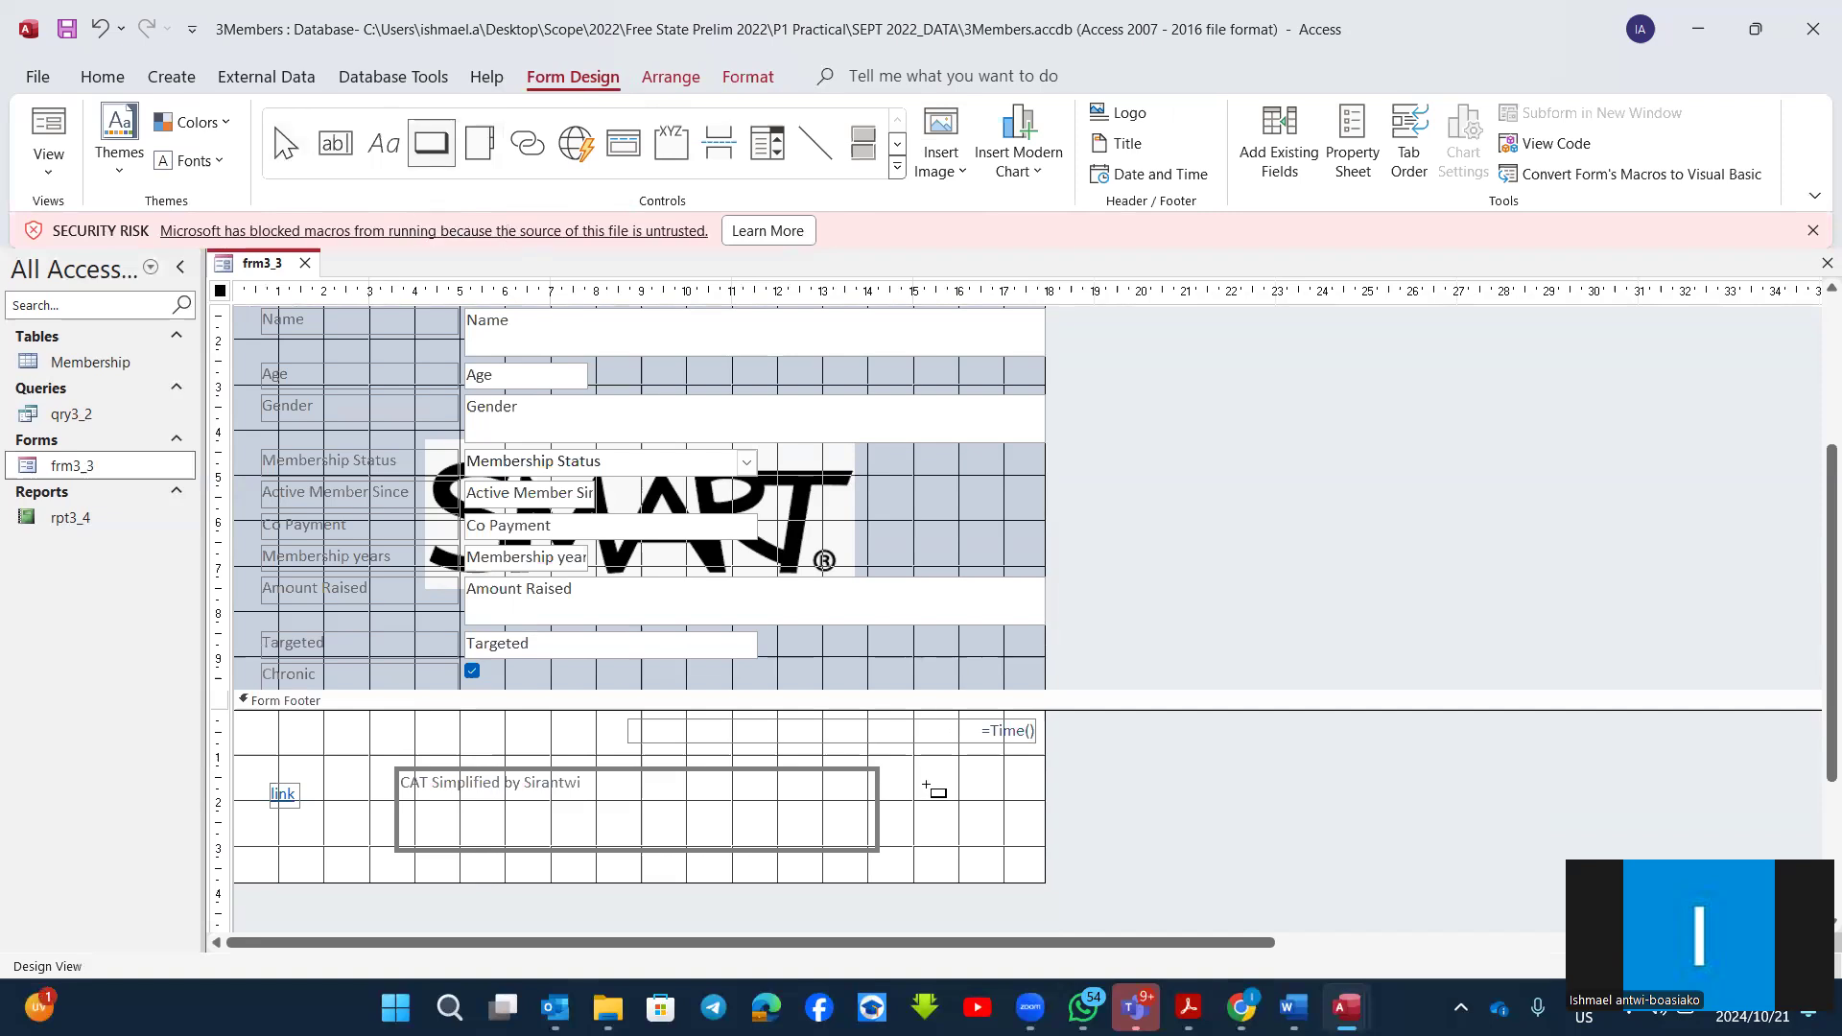
left_click_drag(947, 819, 1023, 869)
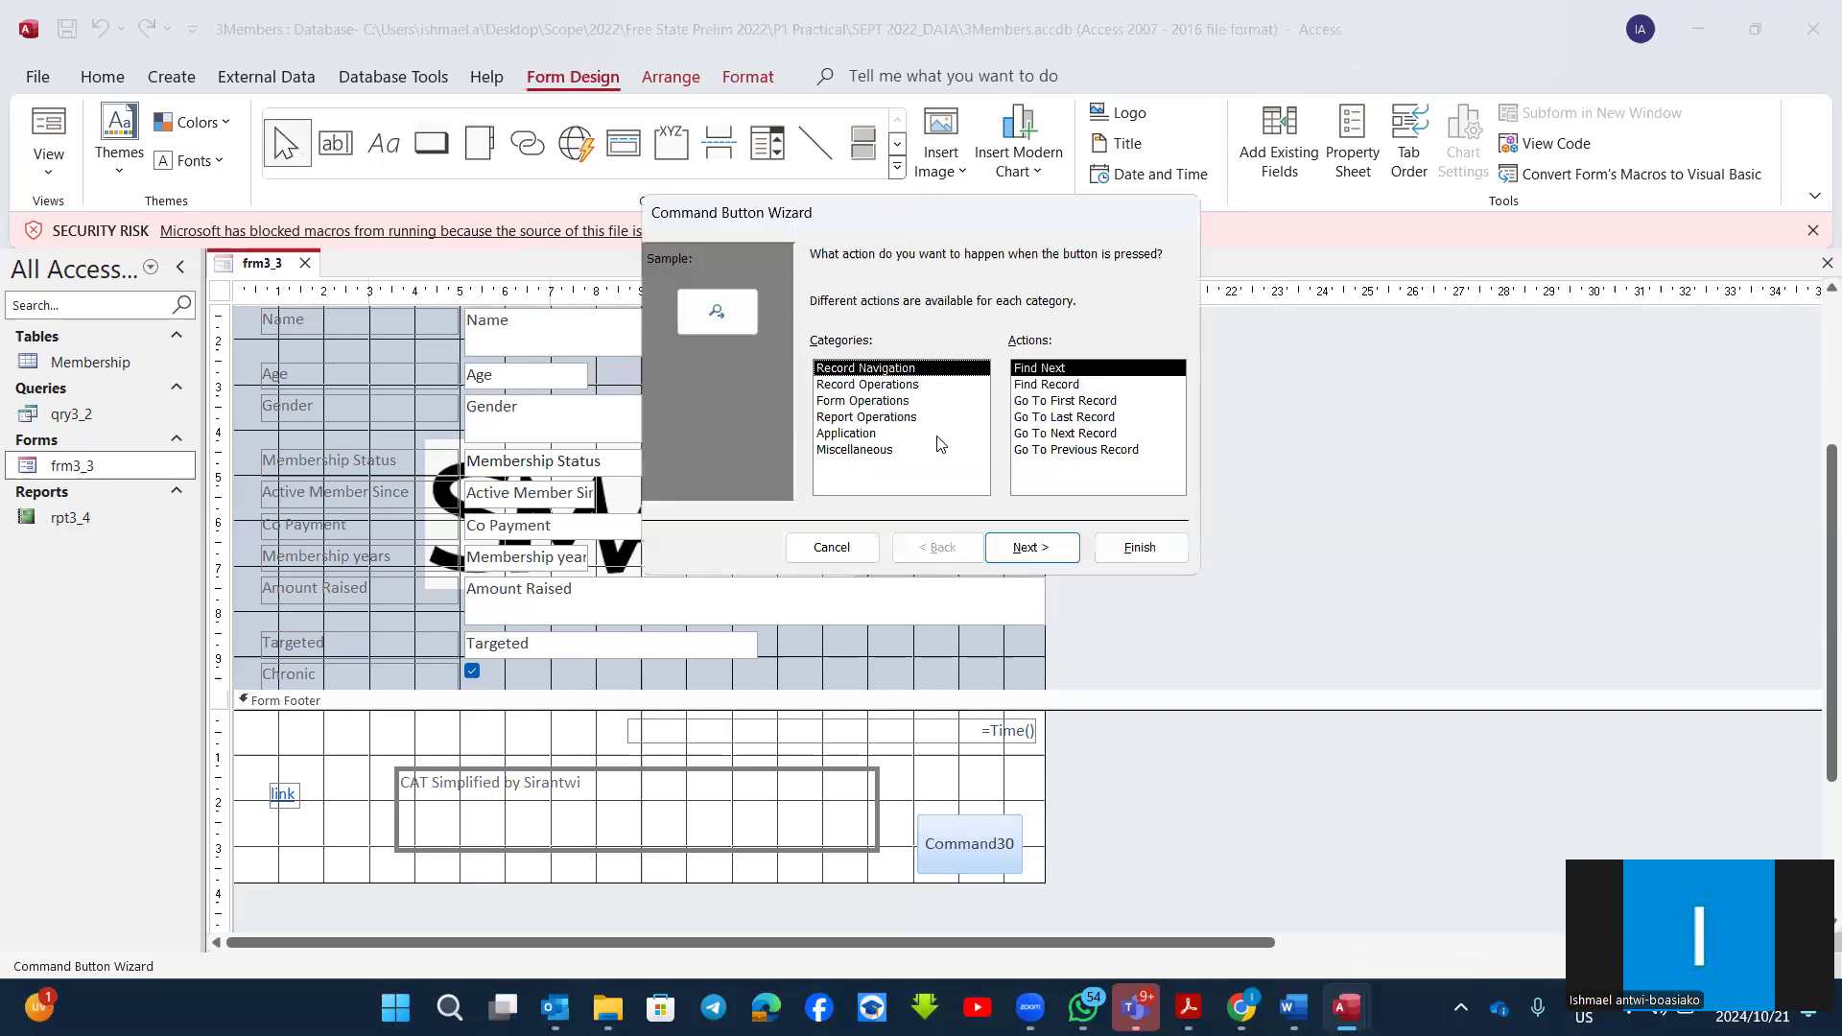
Step: Review the actions offered under the record, form, report and application categories of the Command Button Wizard
left_click(893, 386)
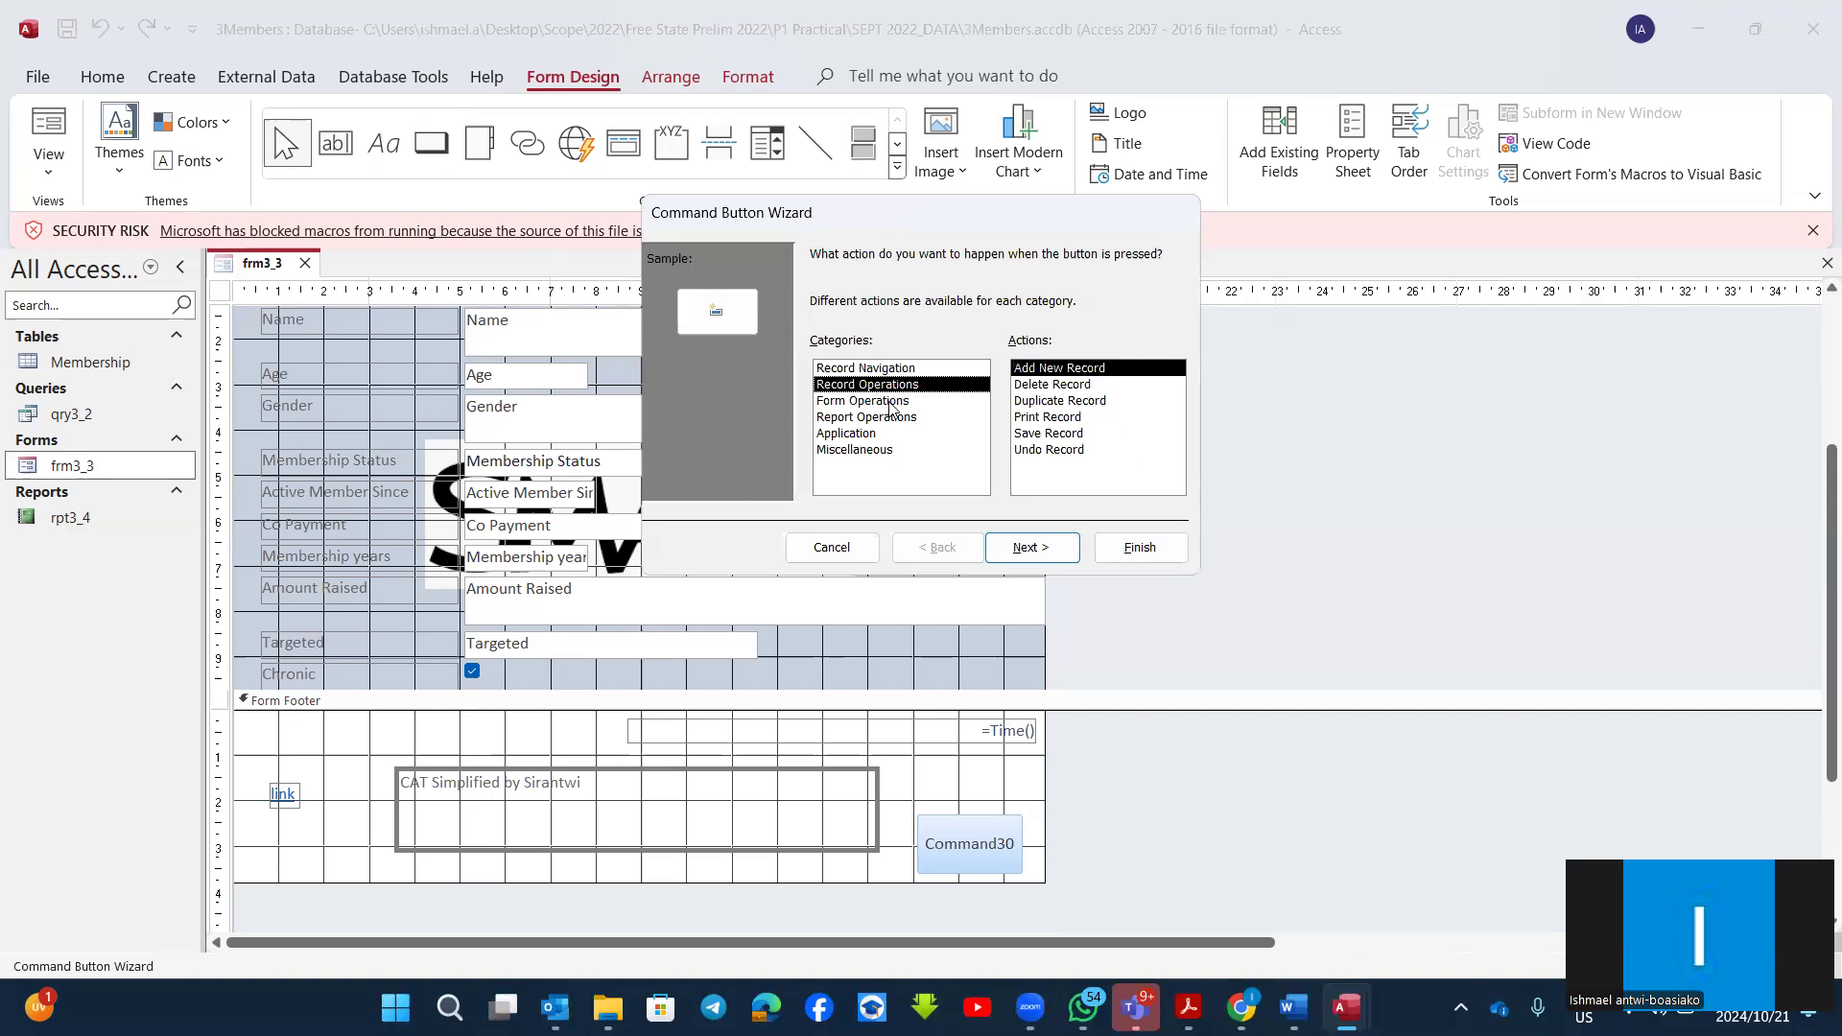
left_click(892, 403)
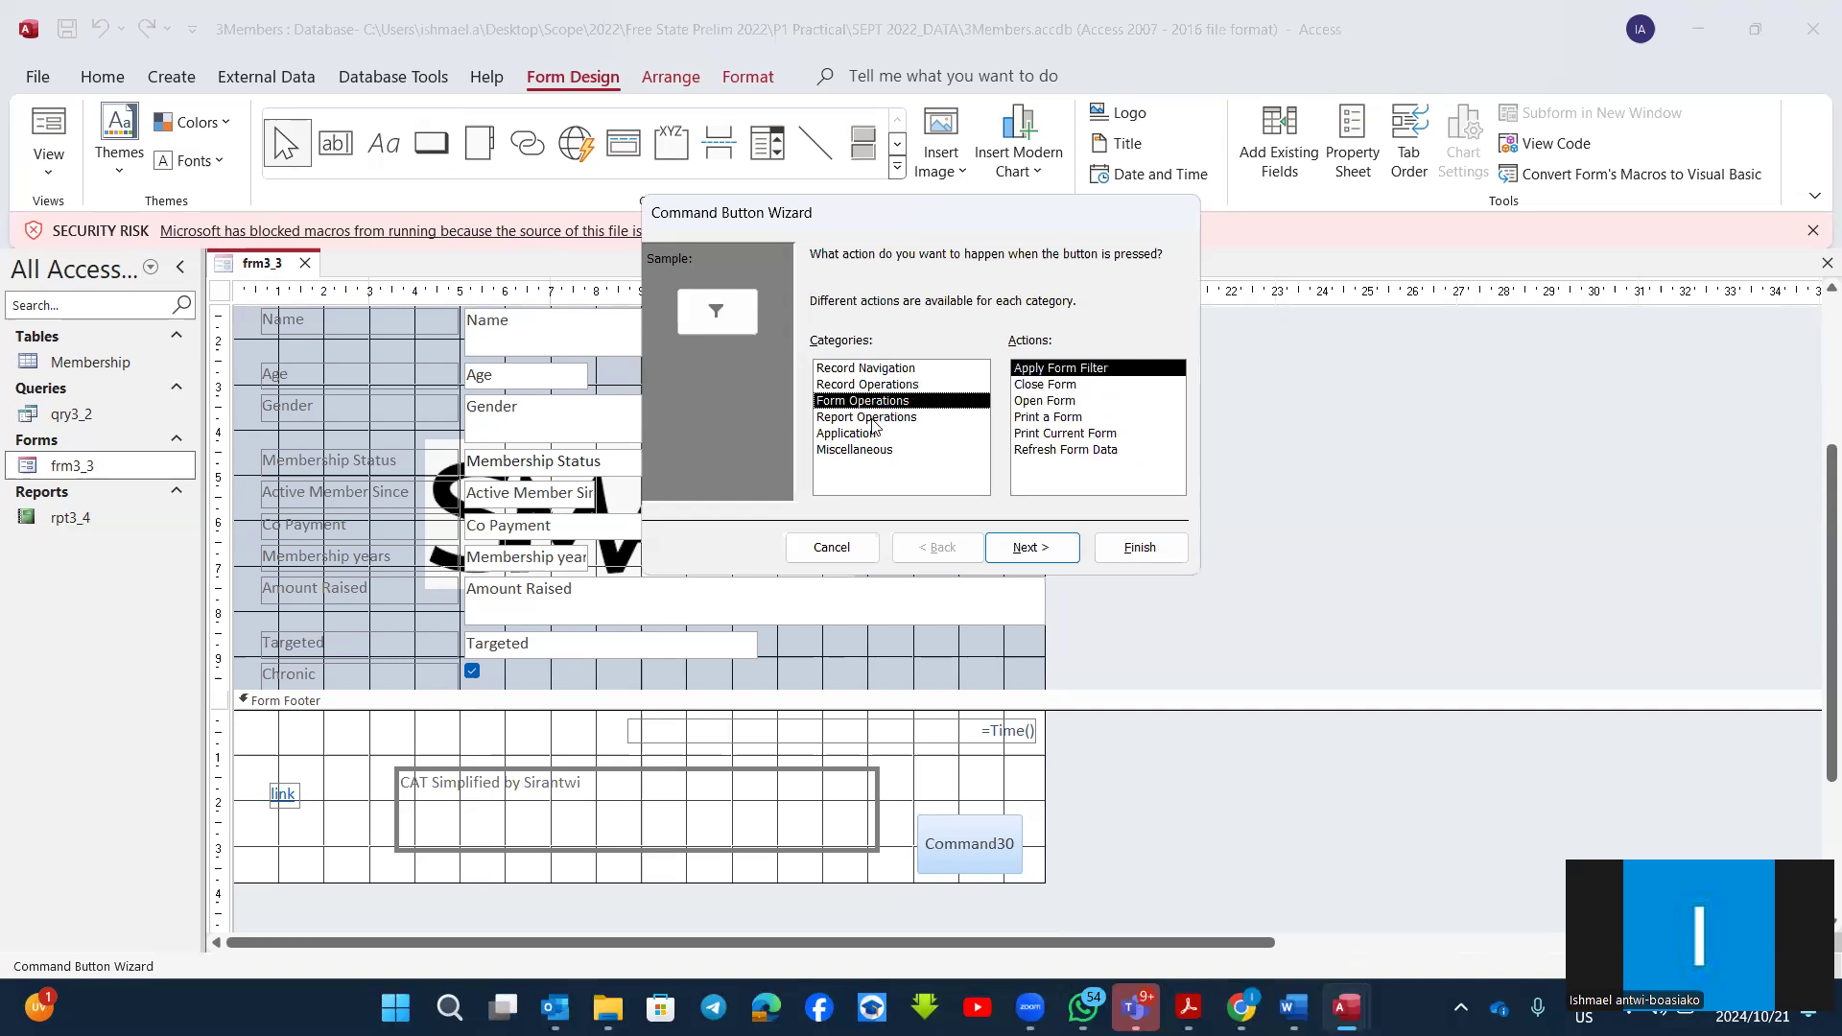
left_click(873, 421)
left_click(859, 434)
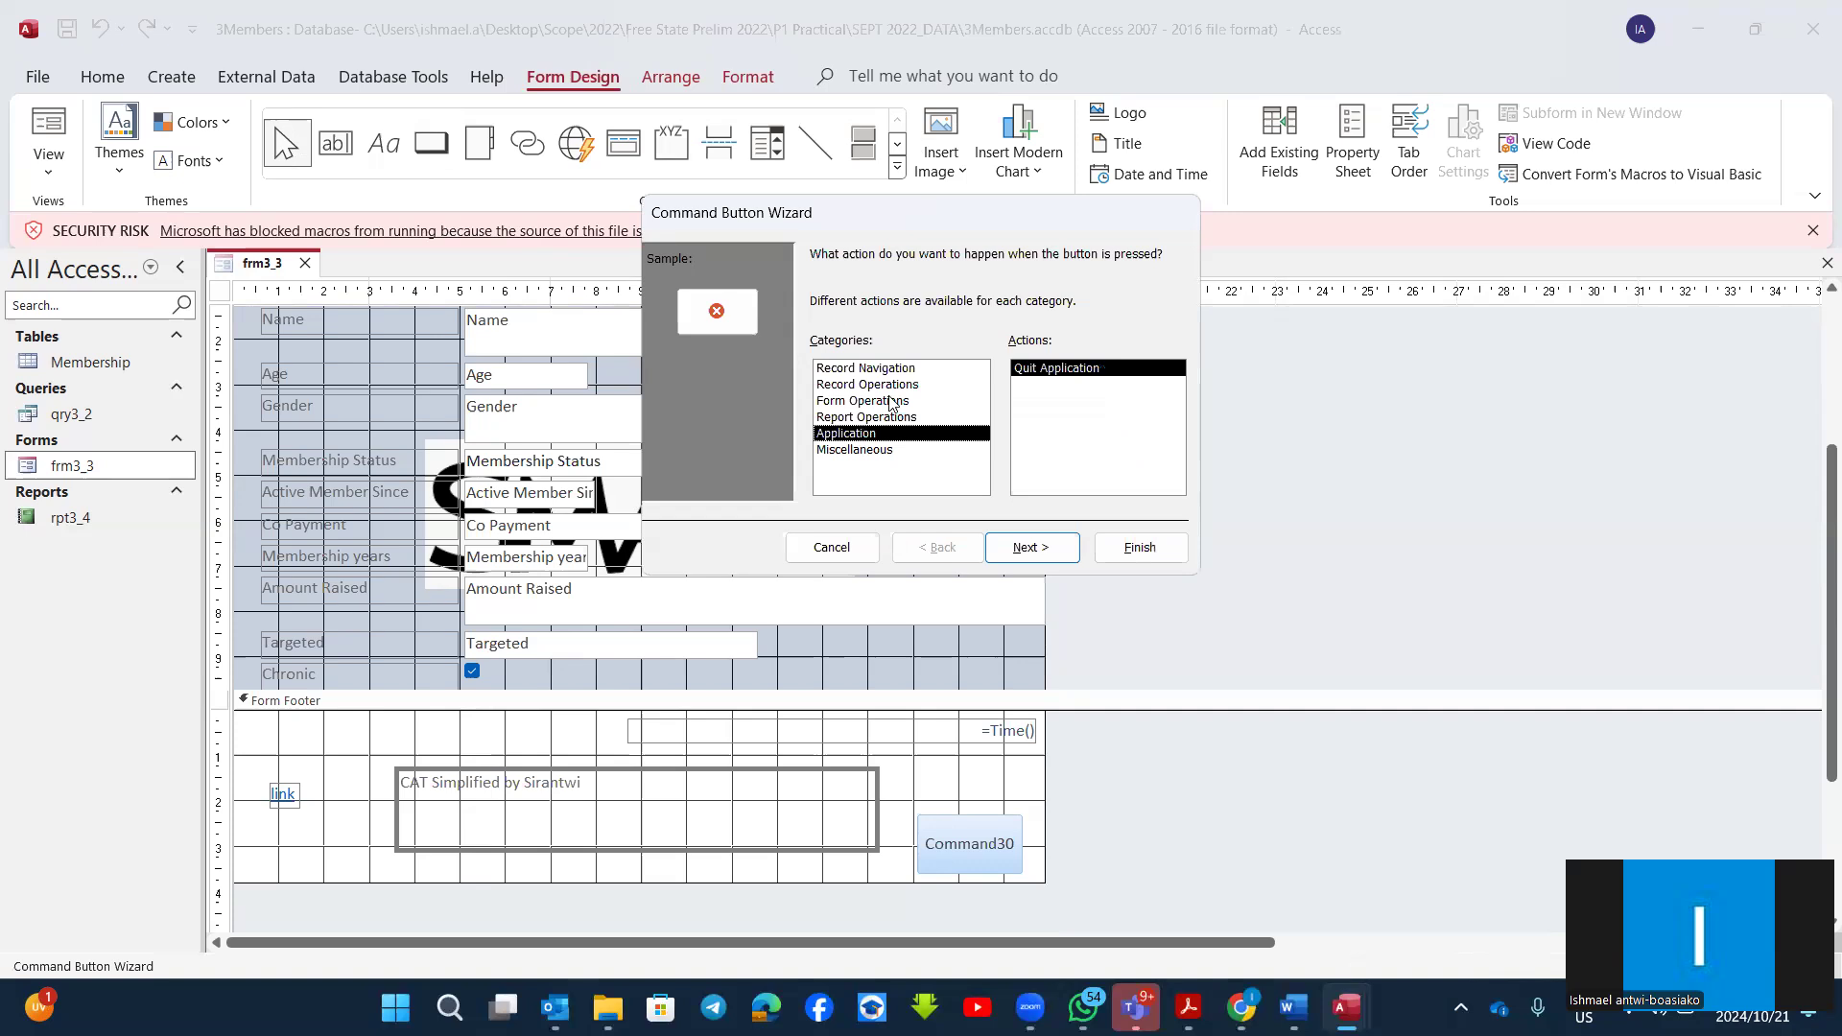
left_click(883, 369)
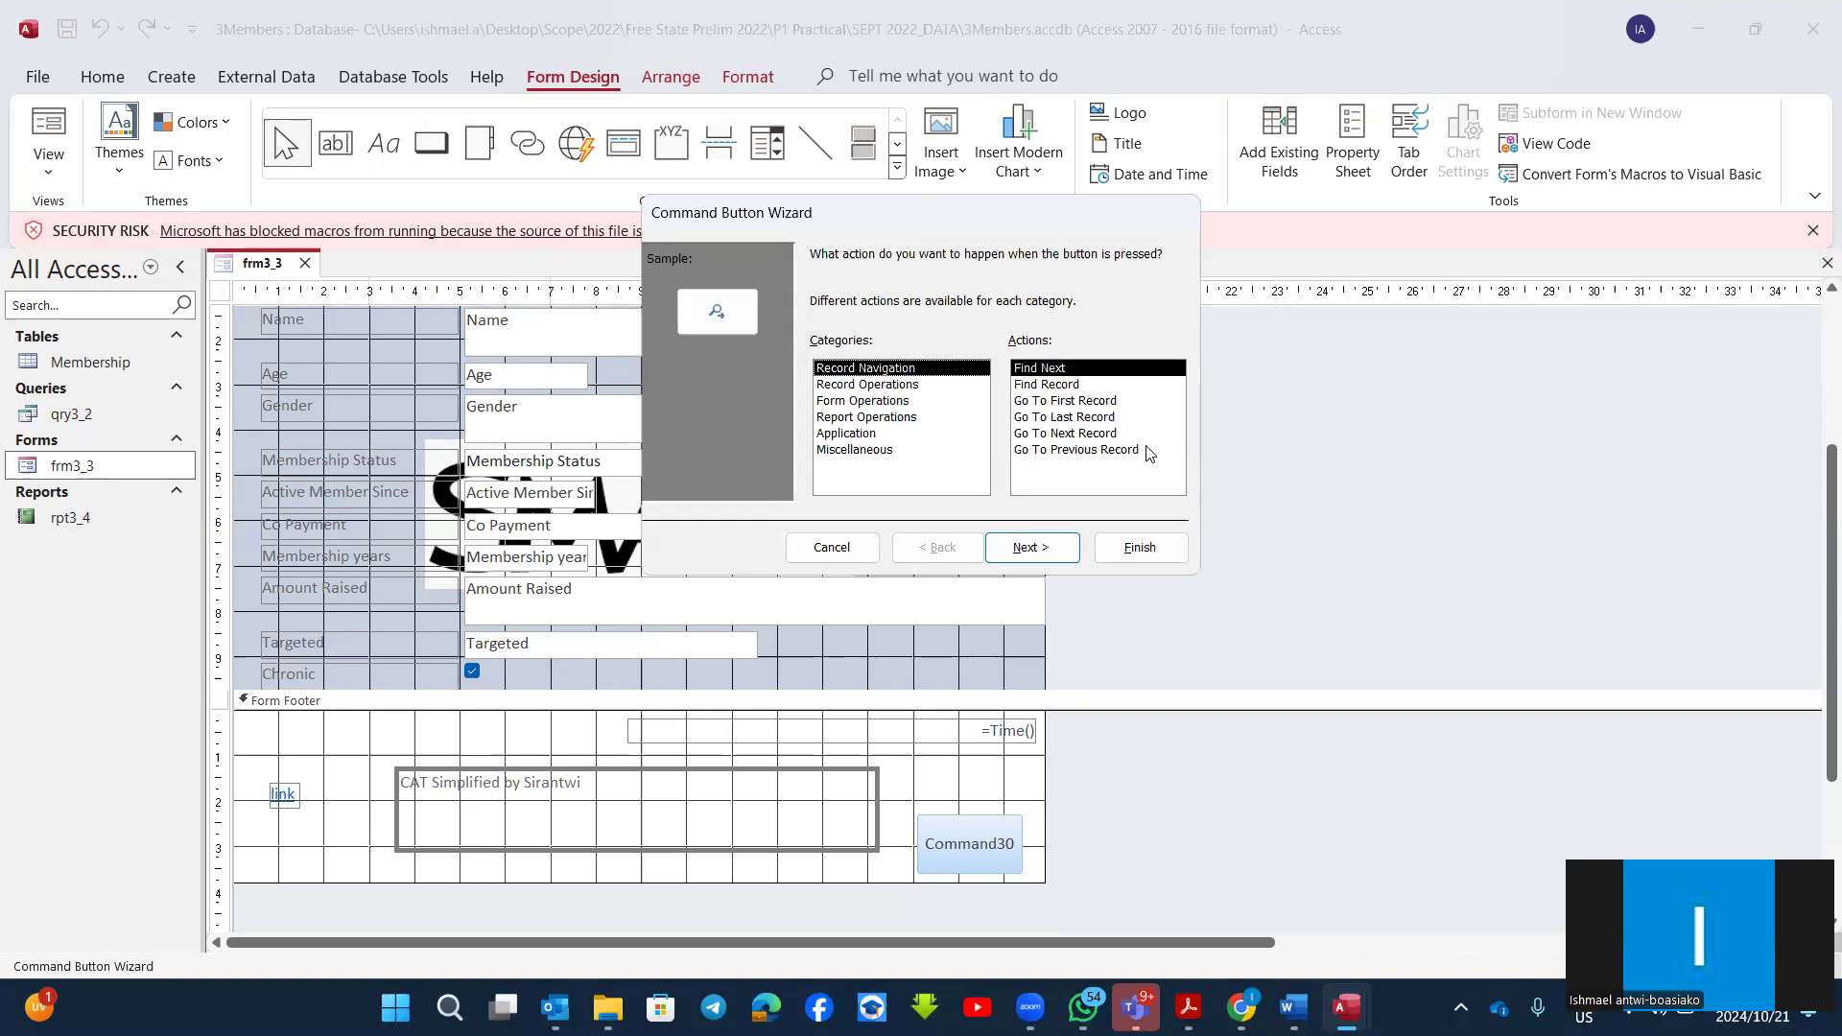
Step: Assign the Form Operations action Close Form to the button, show the text "Close Form" on it and finish the wizard
left_click(850, 401)
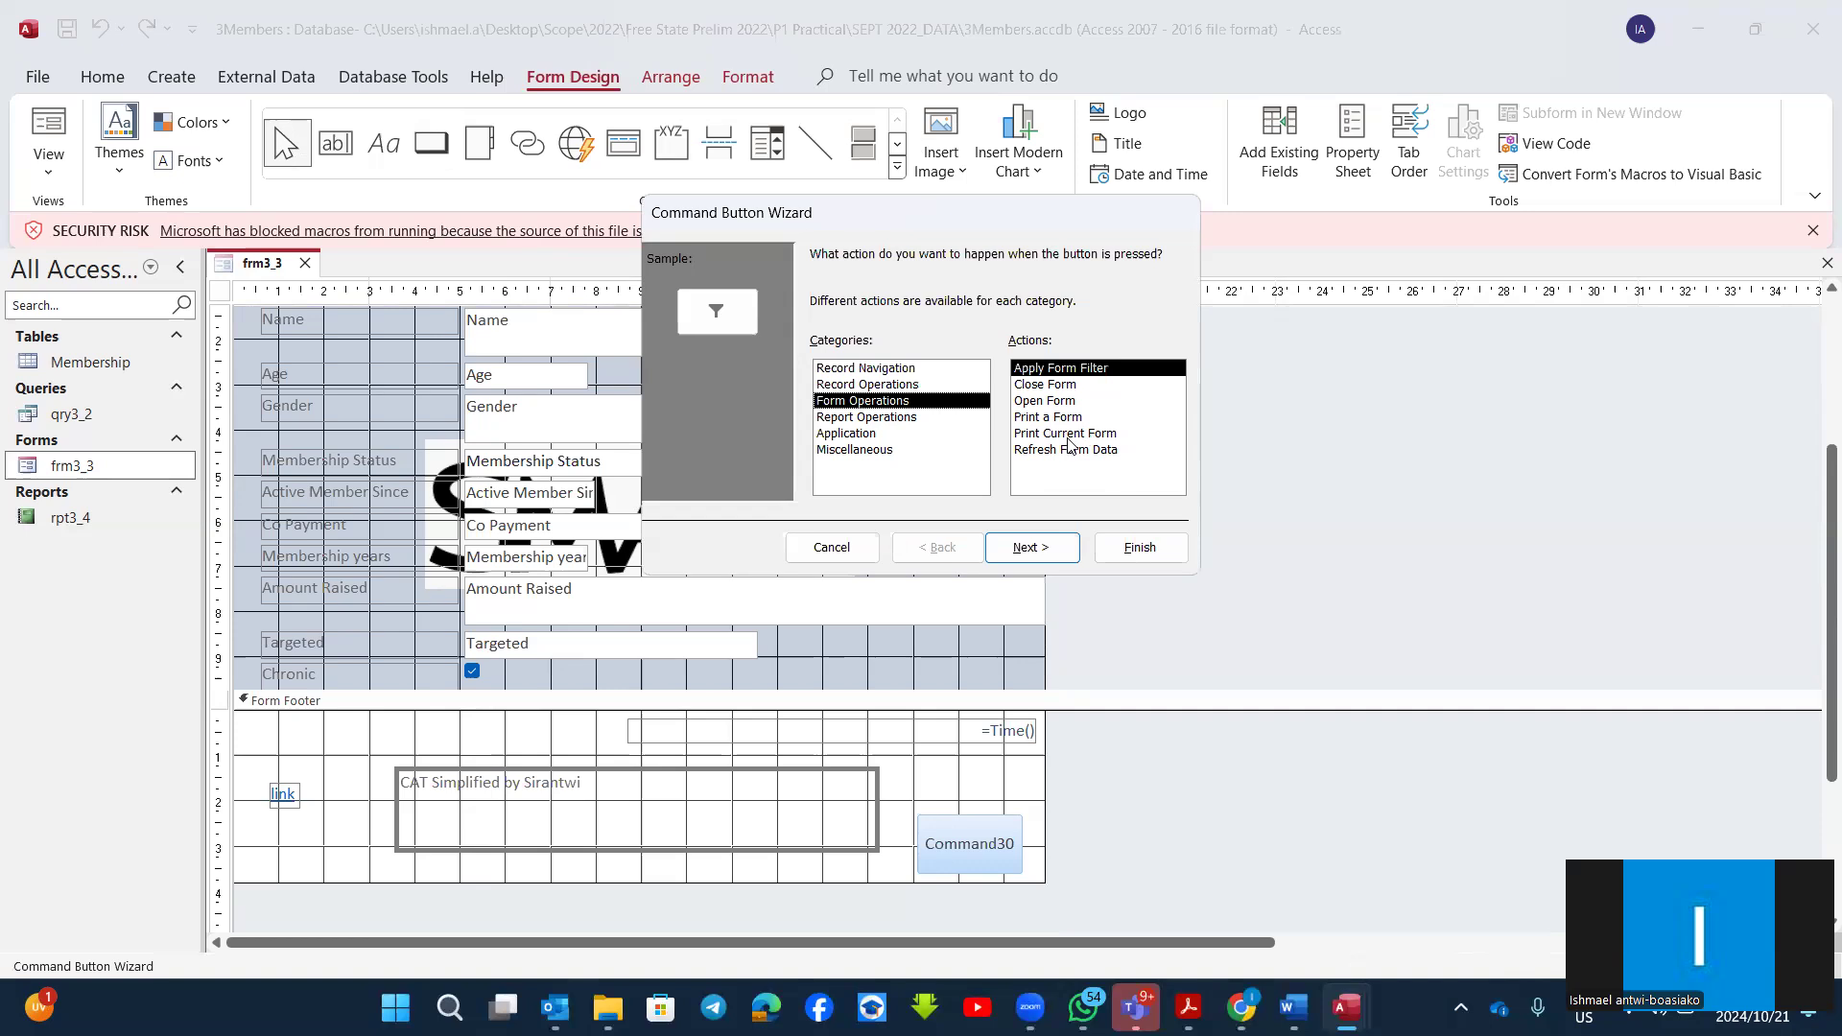
left_click(1041, 385)
left_click(1030, 545)
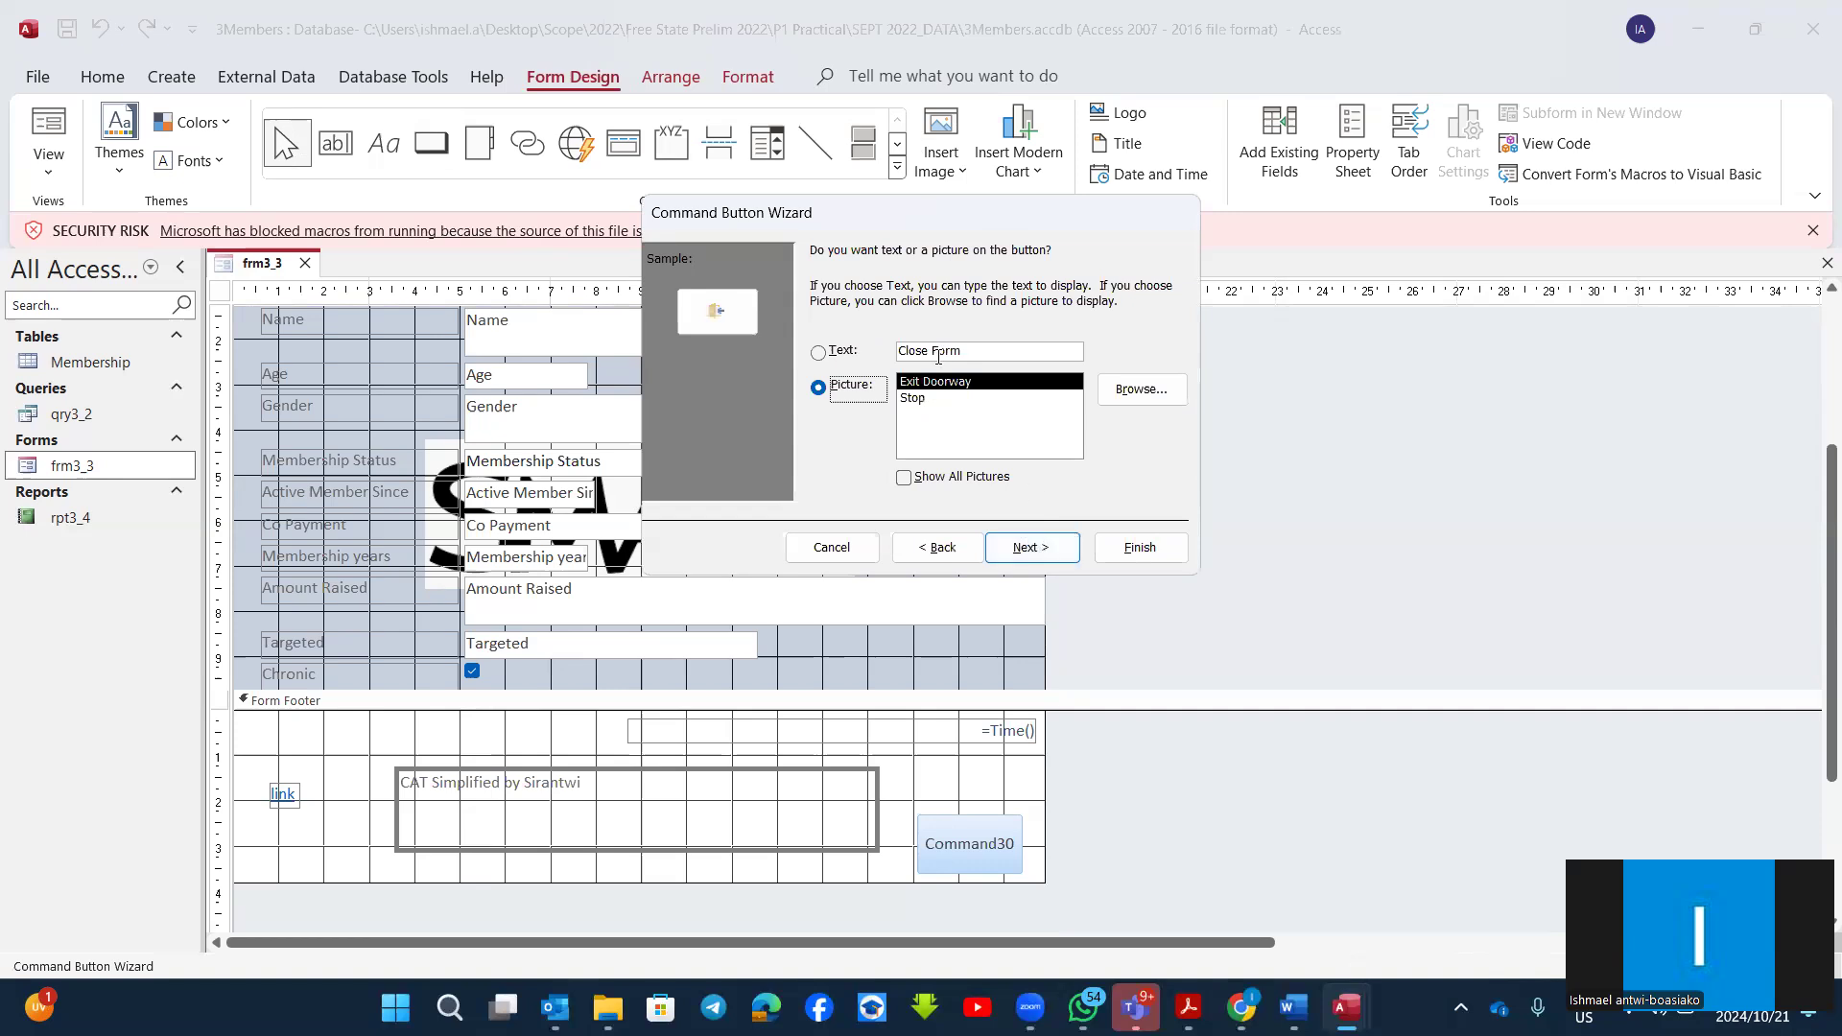
left_click(818, 352)
left_click(820, 389)
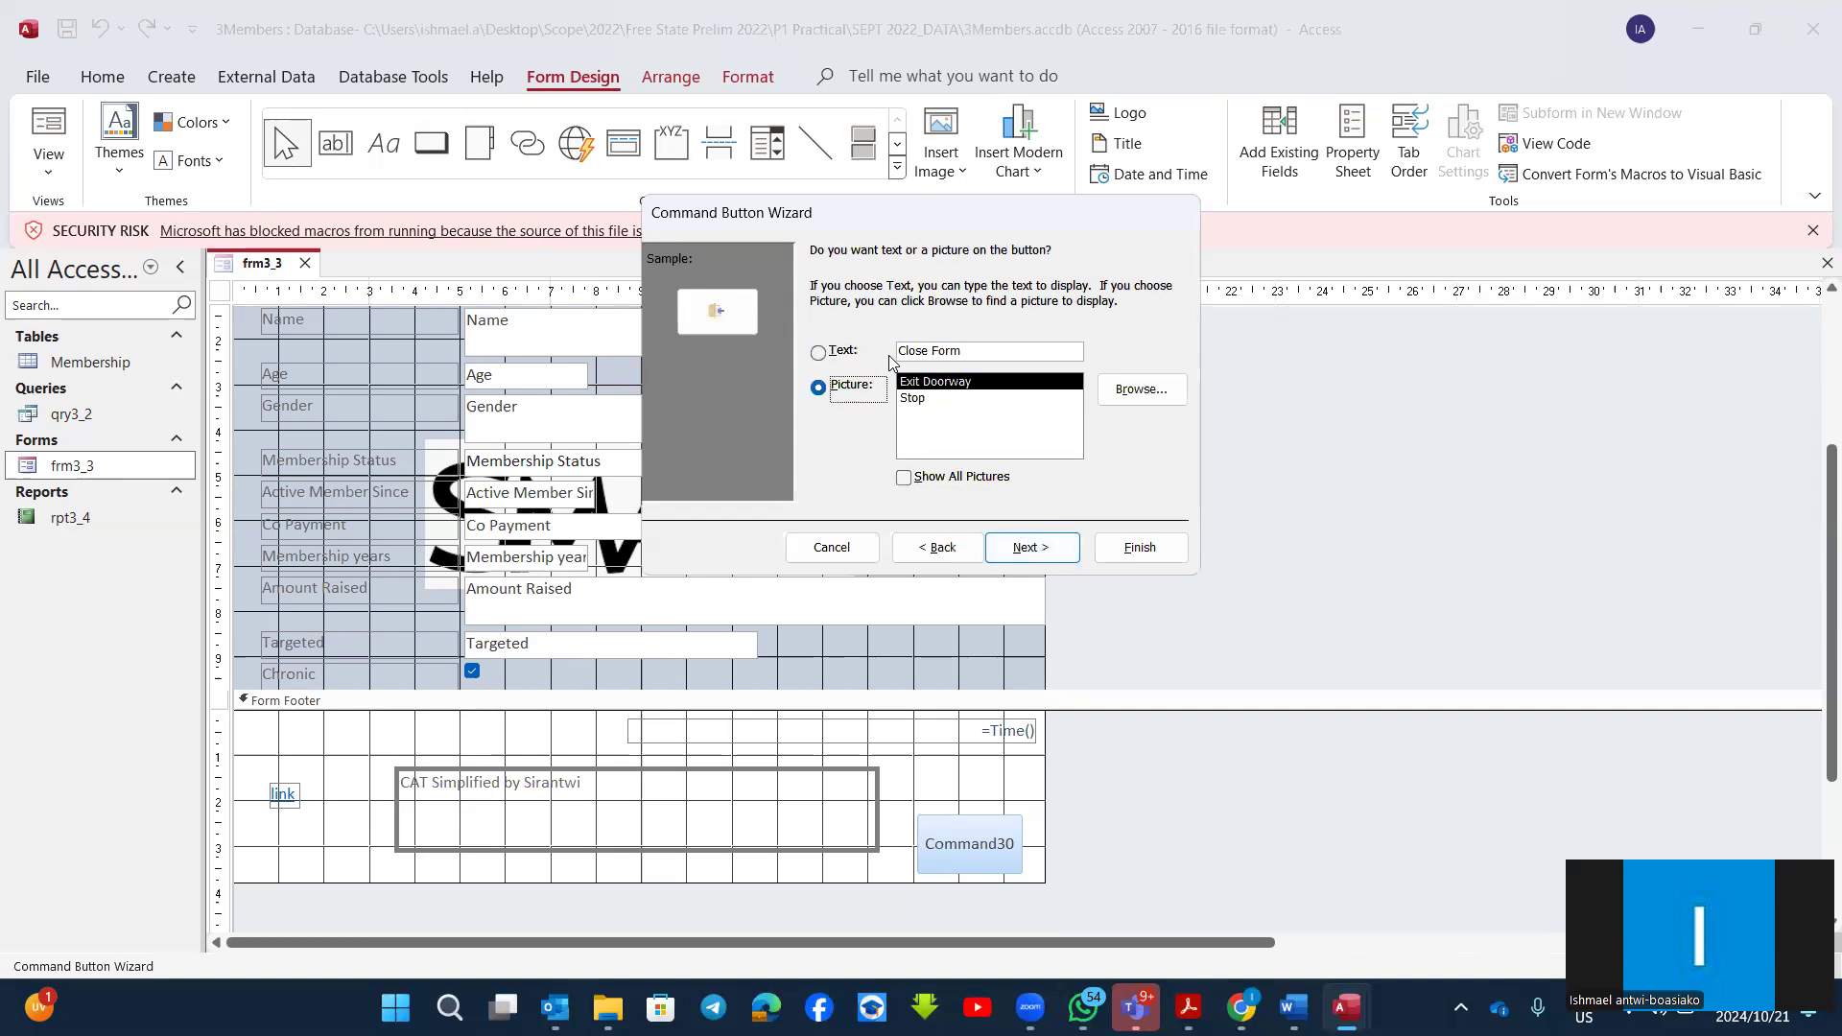
left_click(817, 353)
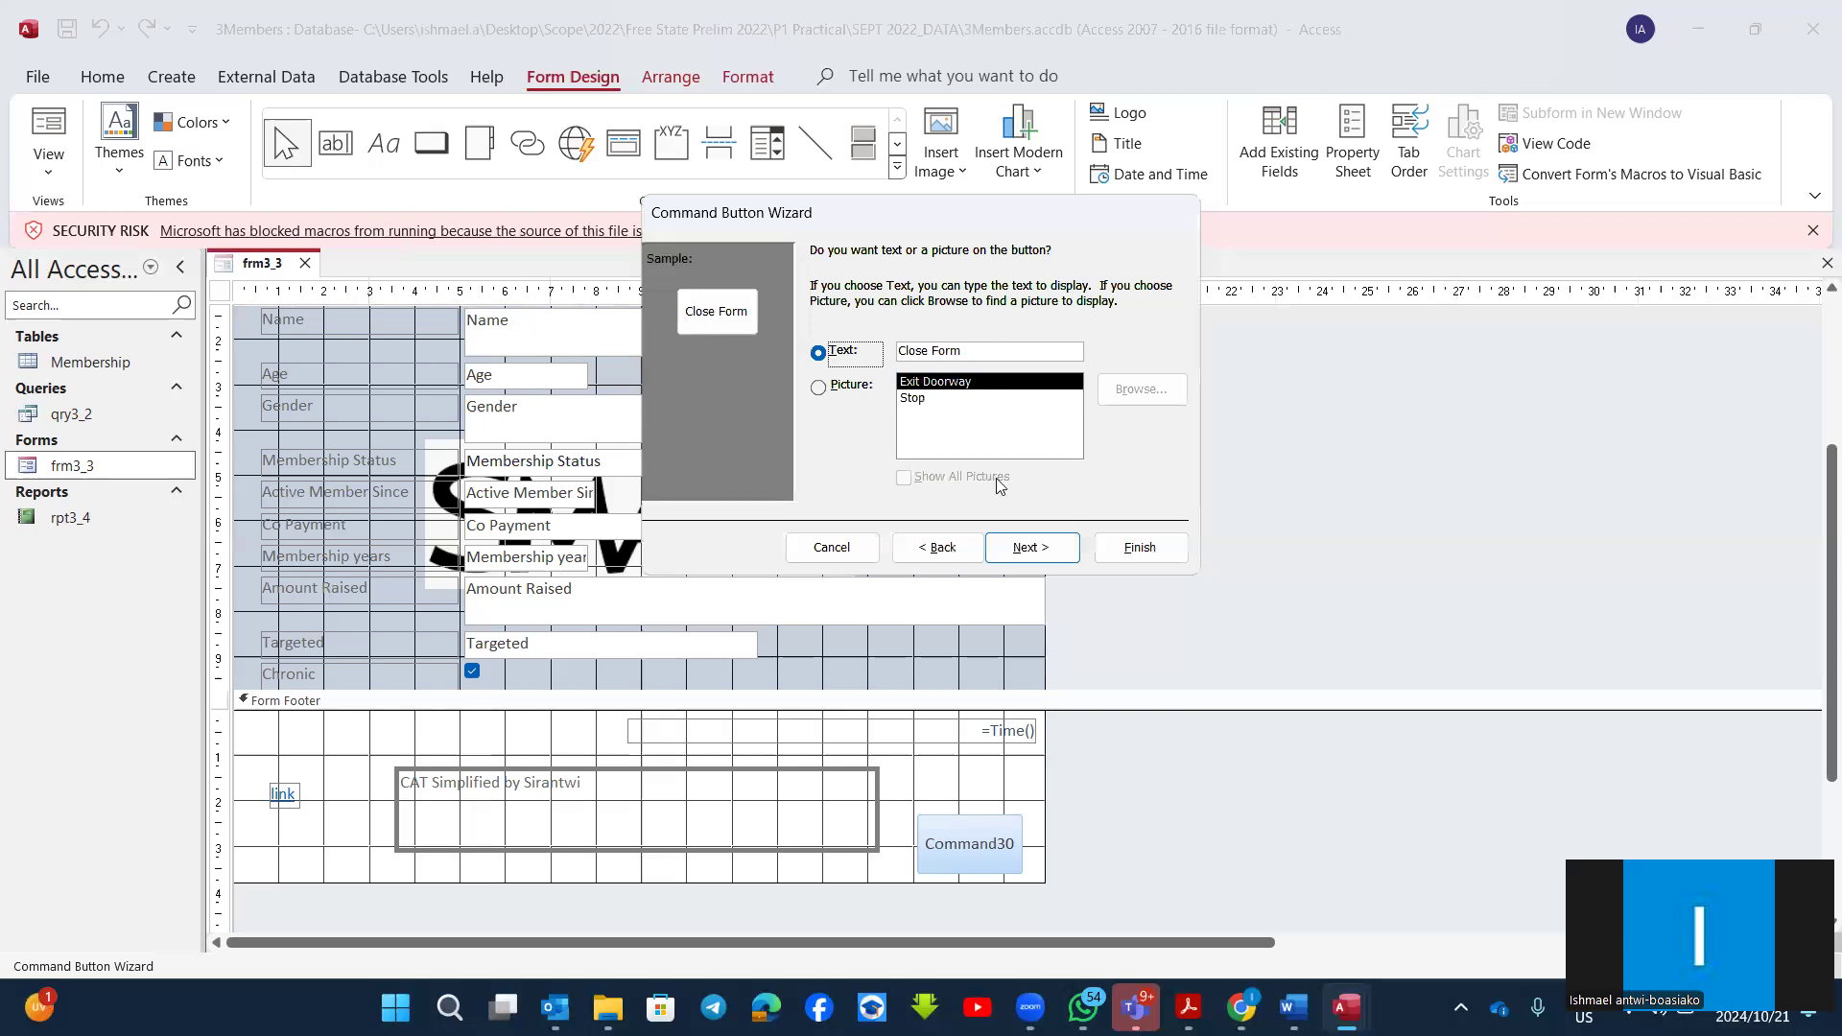
left_click(1030, 545)
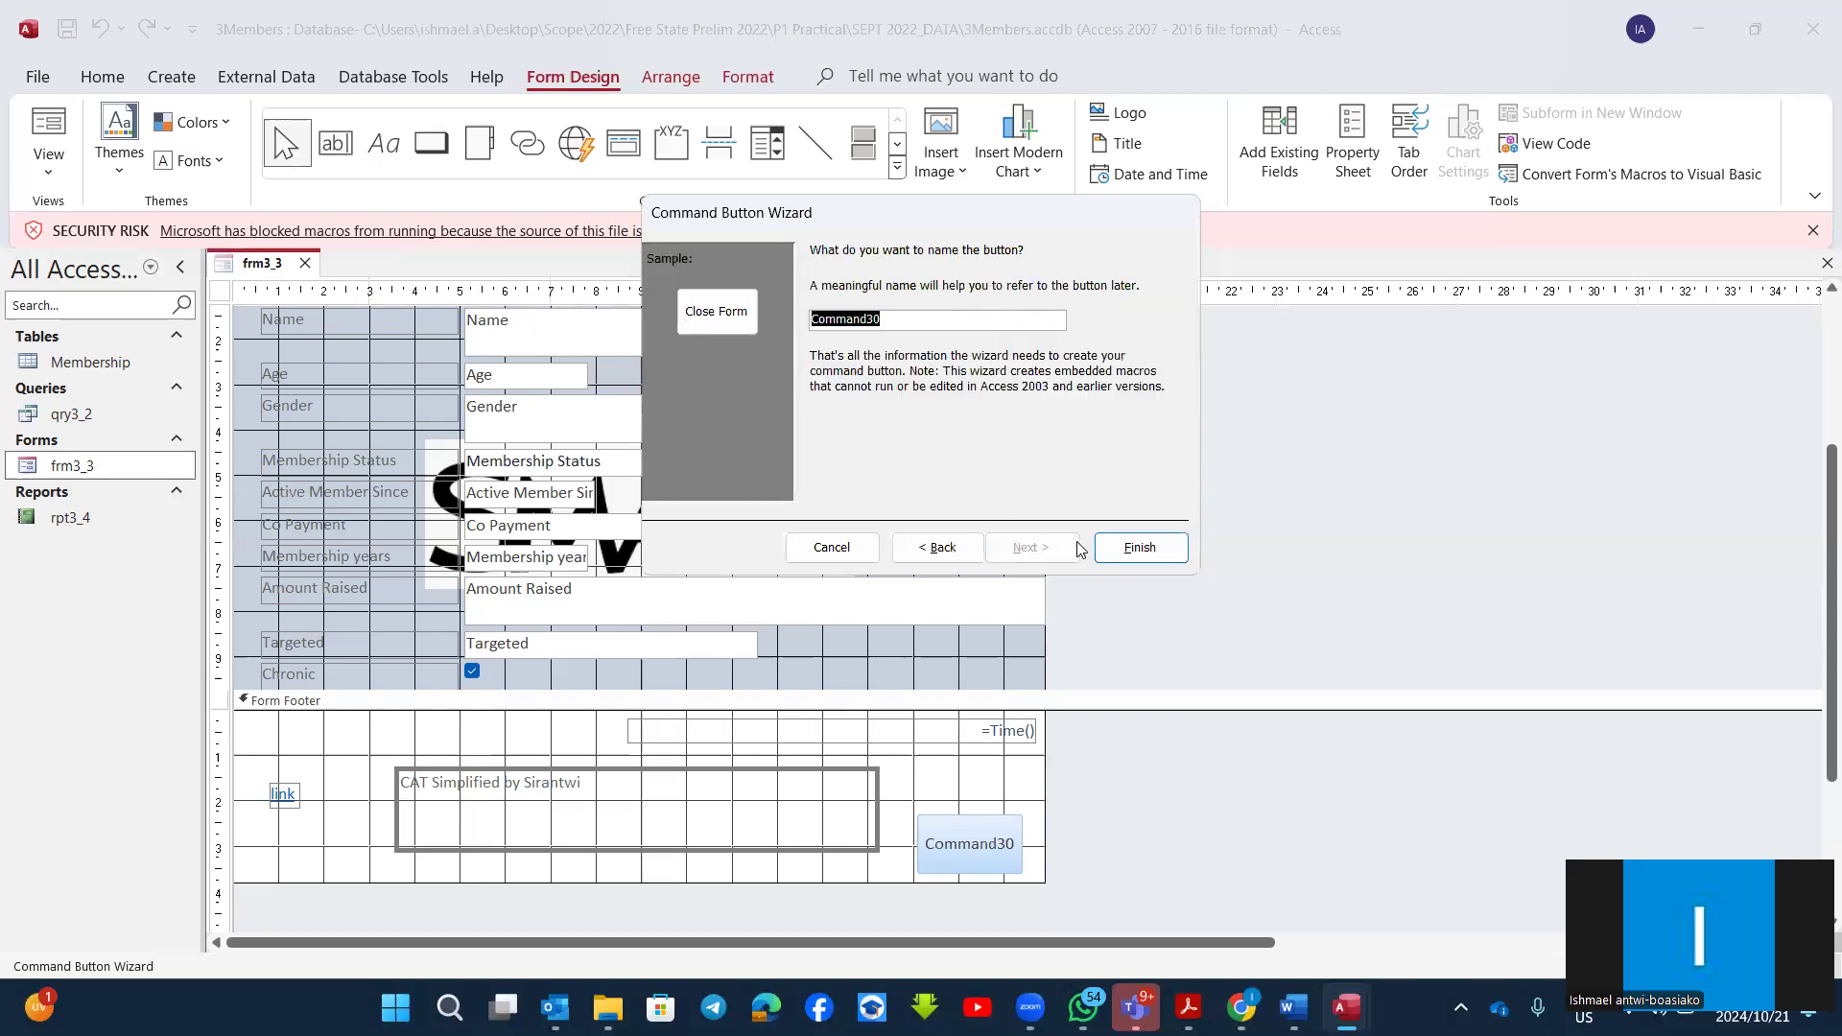
left_click(1123, 543)
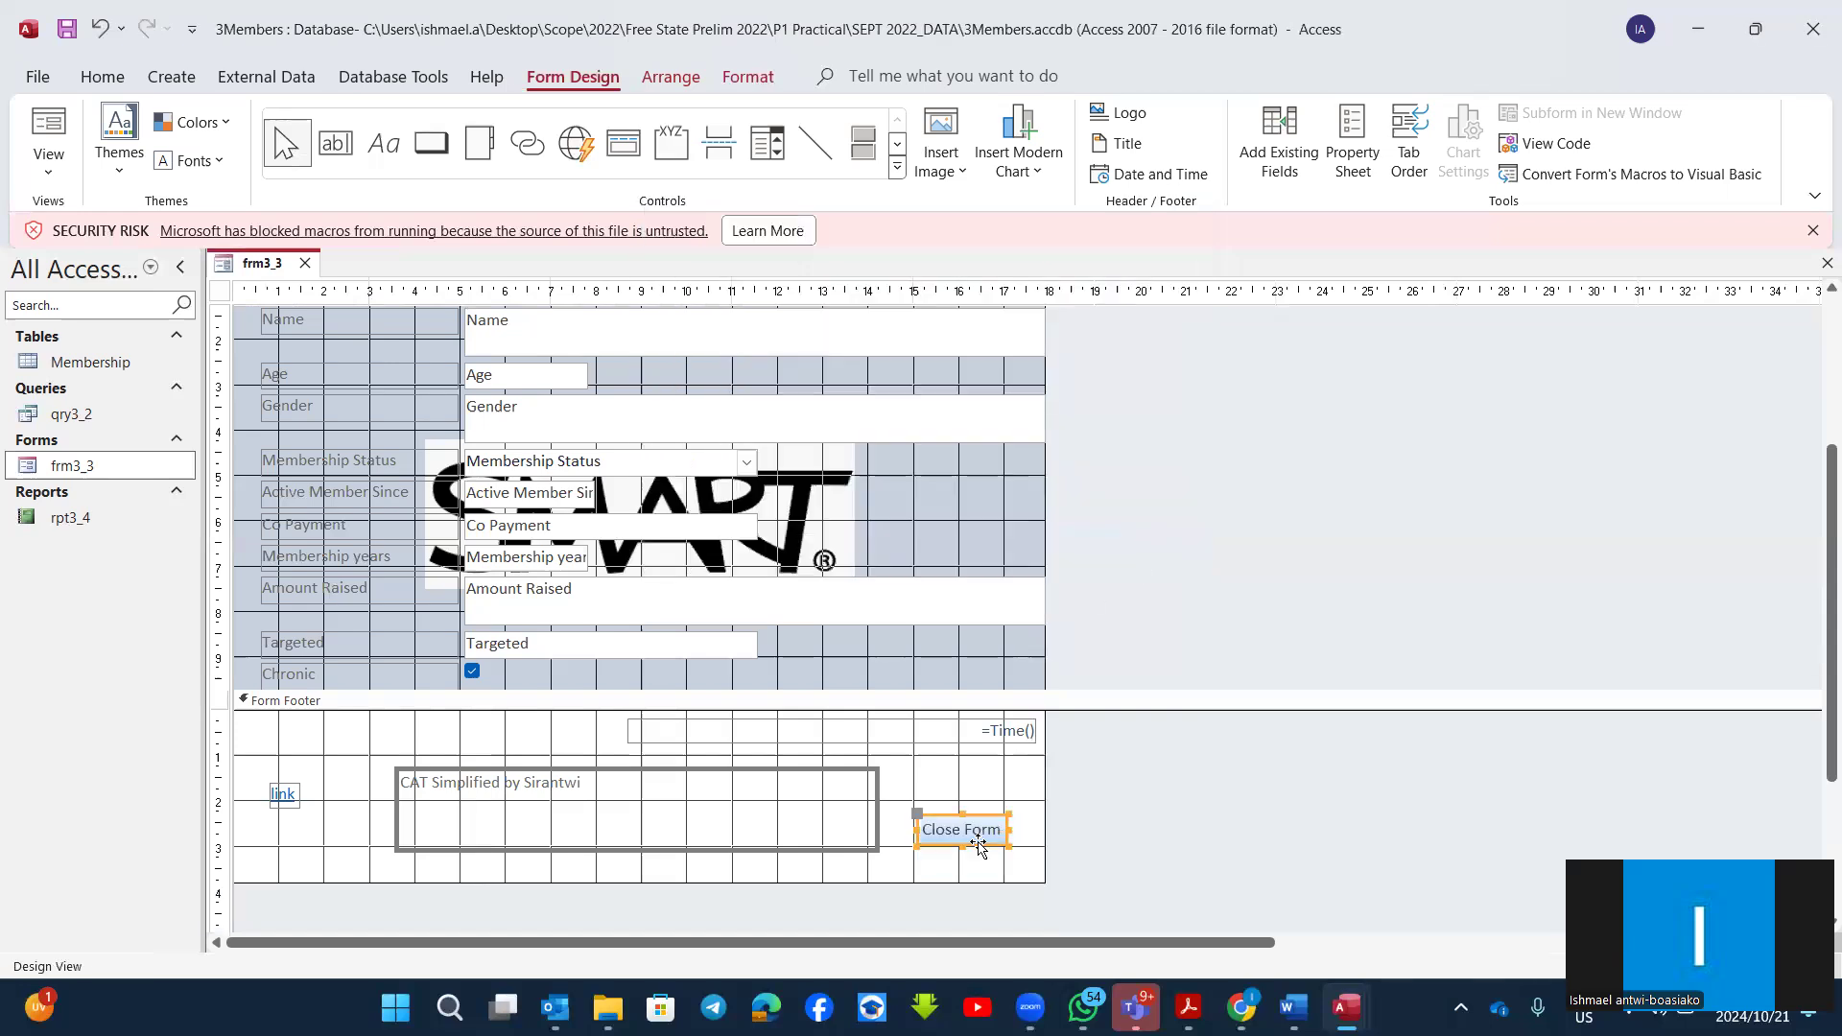
Step: Test the Close Form button in Form View, dismiss the save prompt and return the form to Design View
left_click(48, 126)
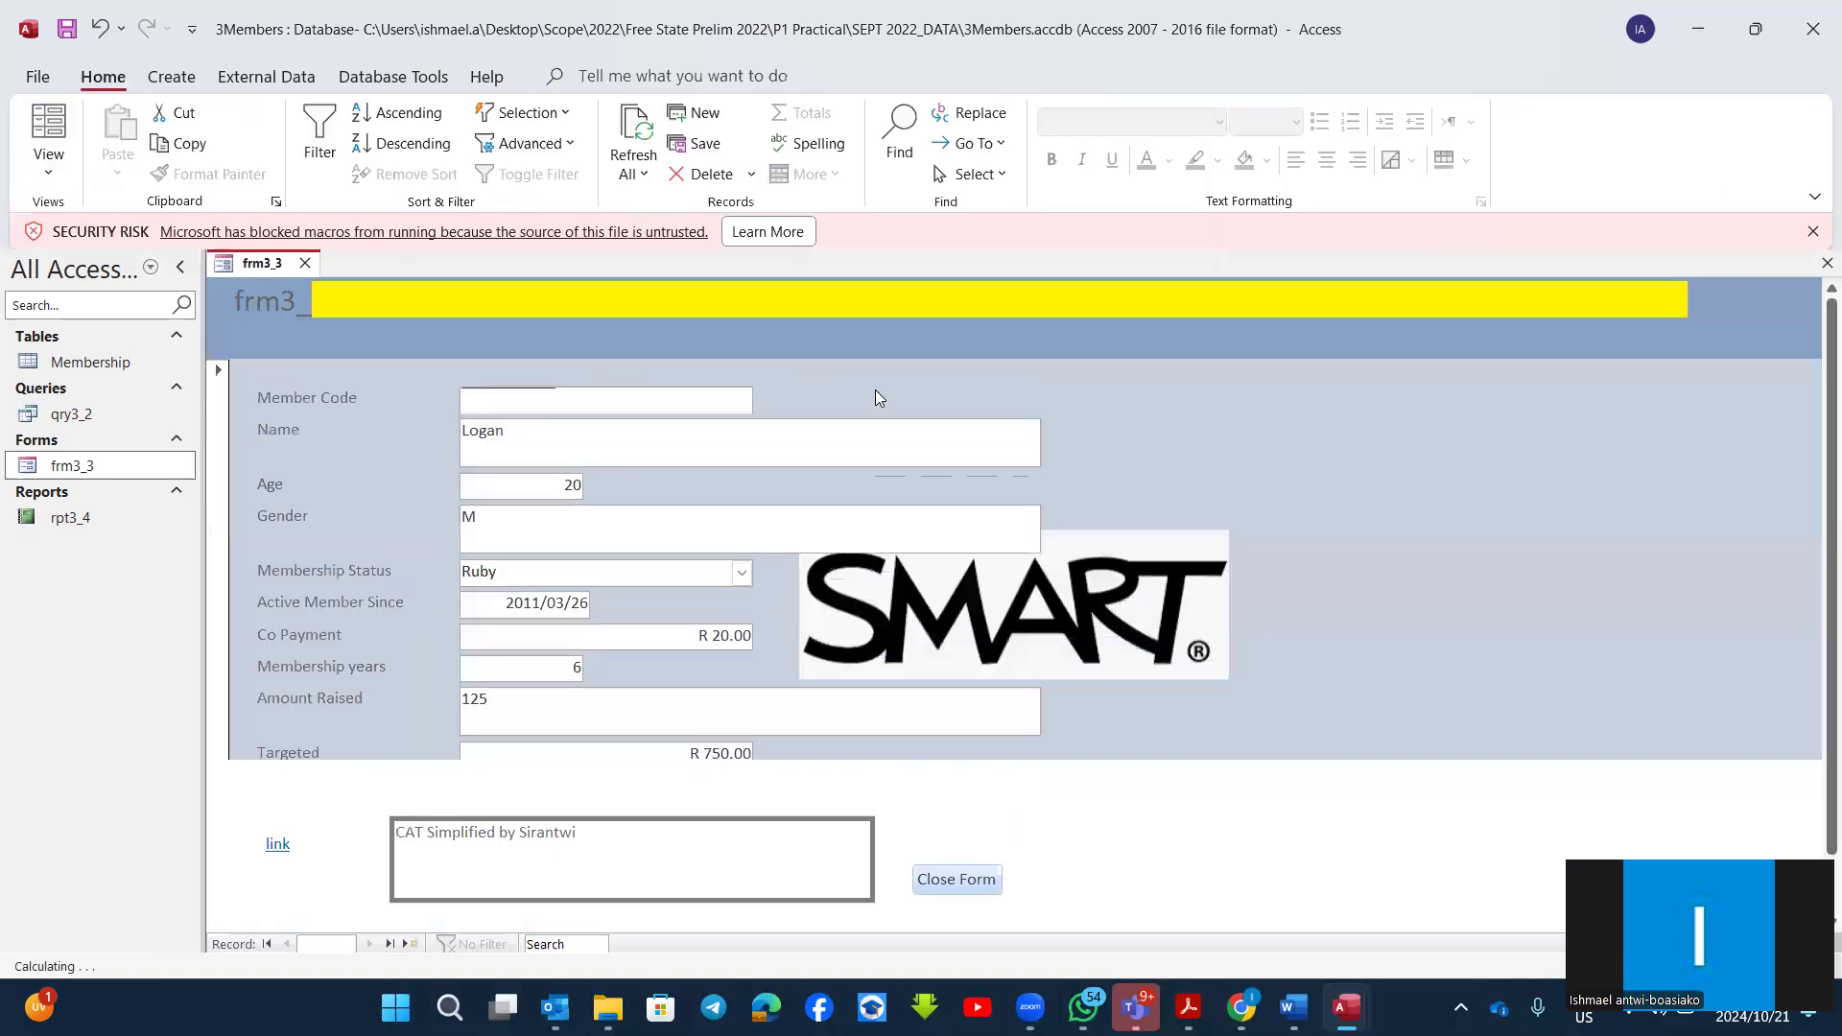
left_click(969, 893)
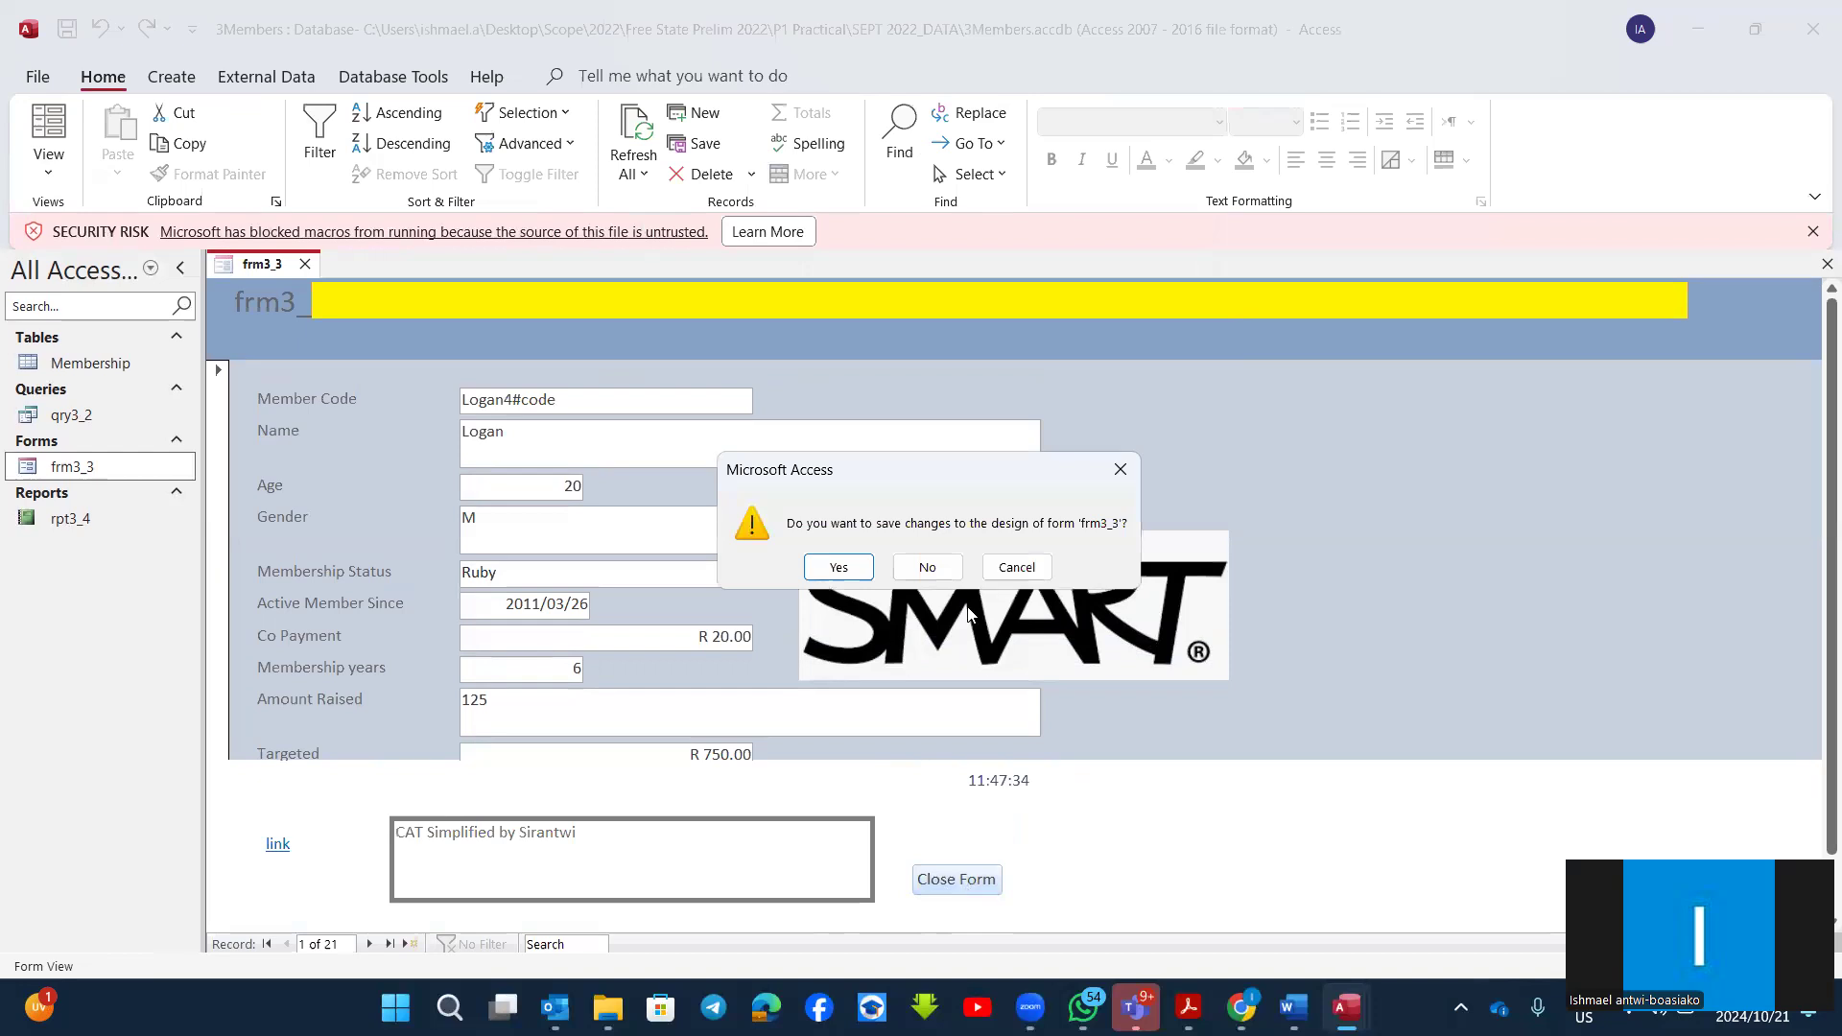
left_click(1120, 469)
left_click(48, 163)
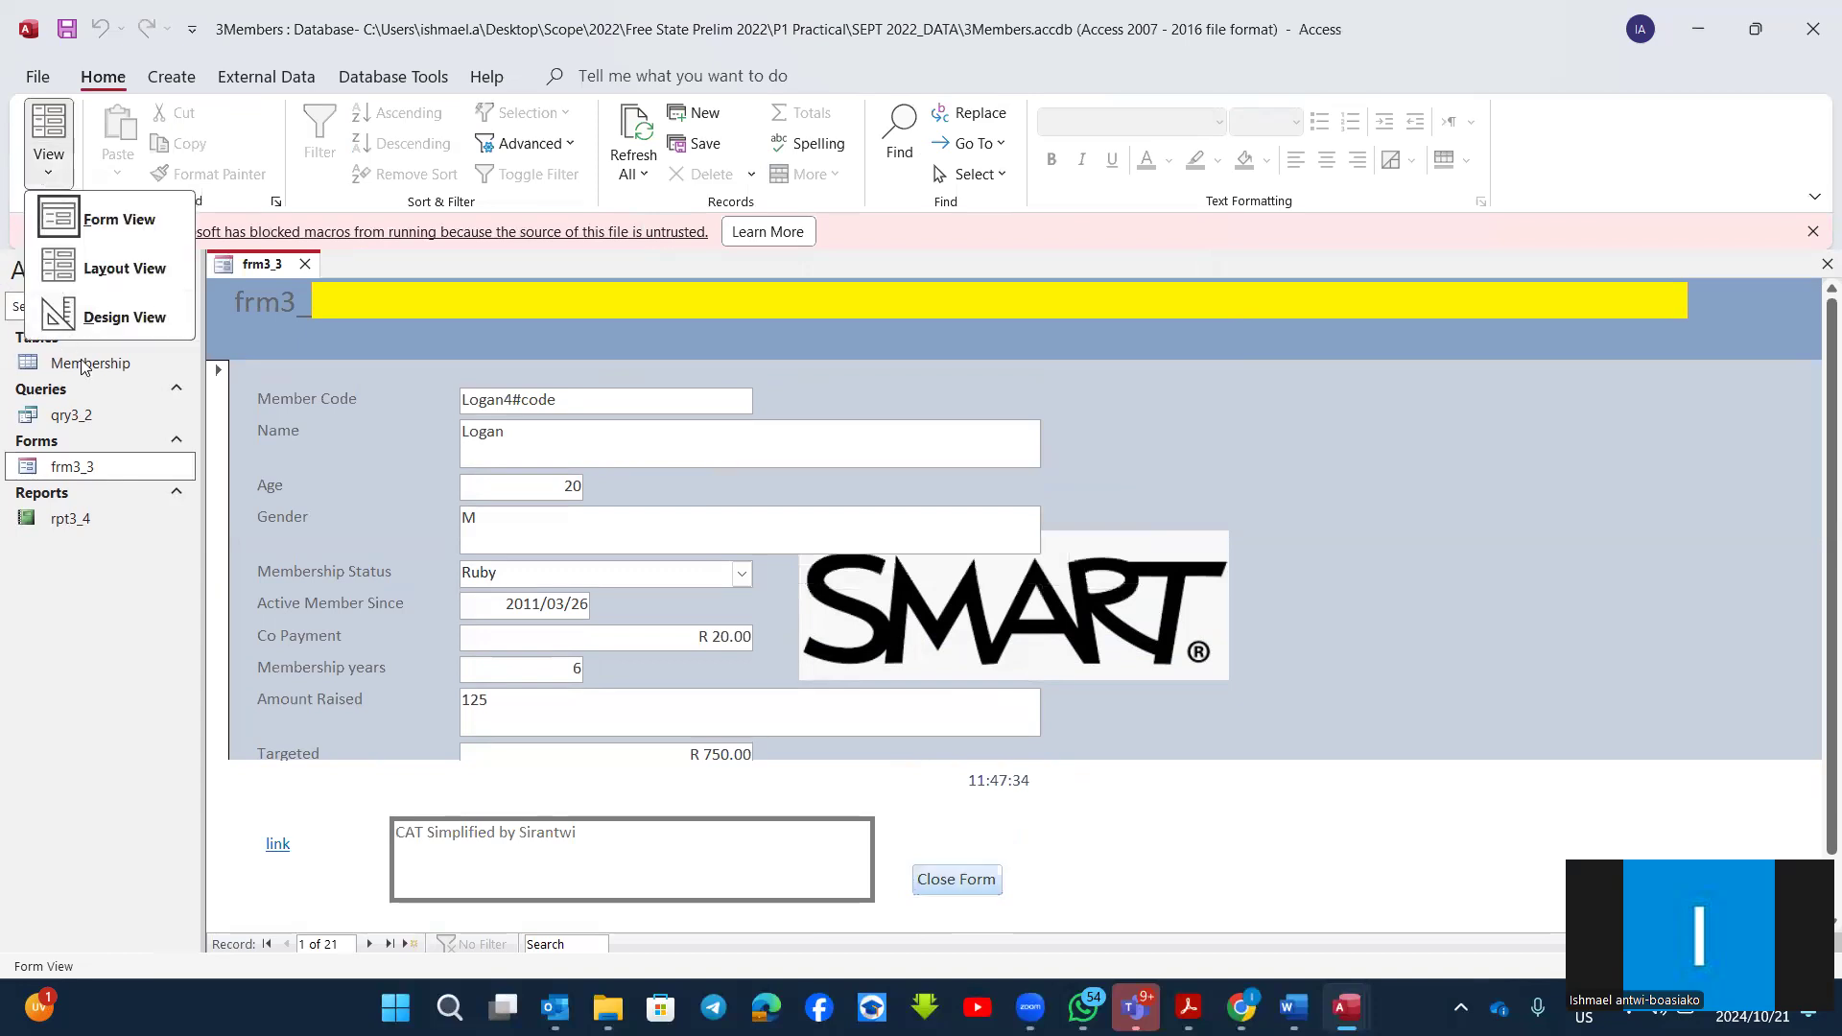
left_click(57, 316)
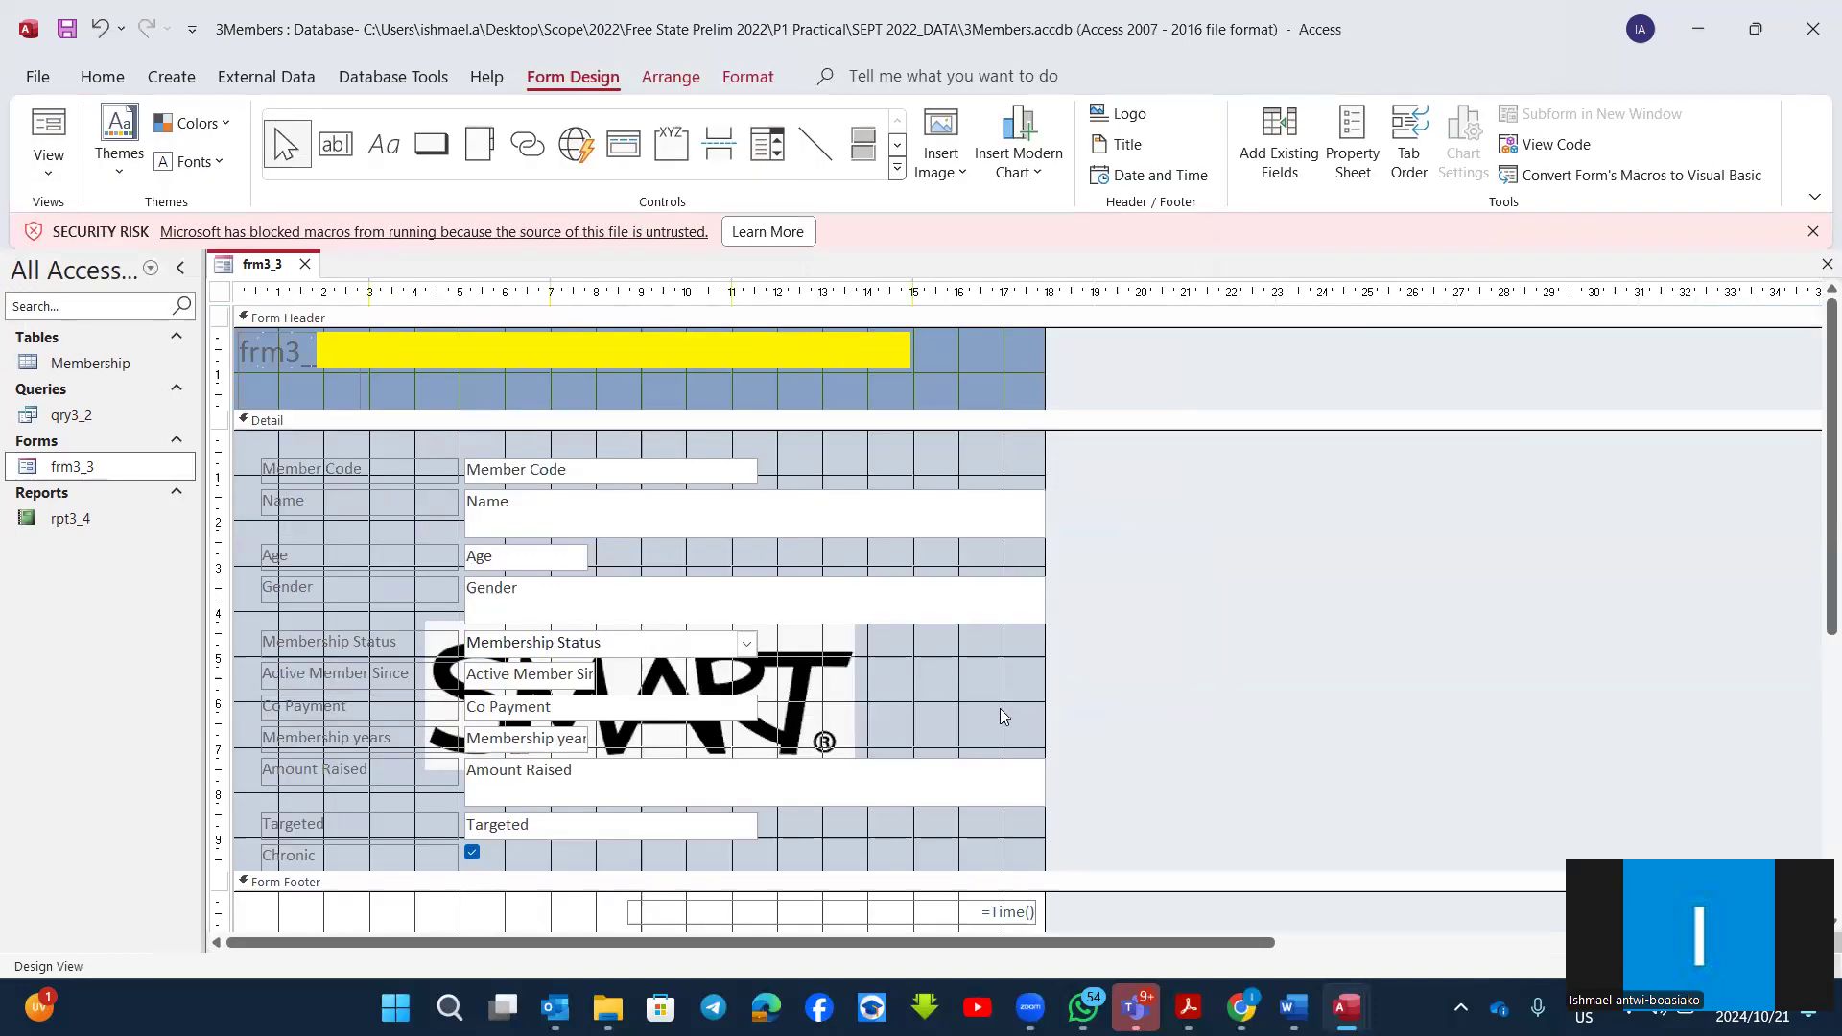
Step: Check the footer controls in Design View, preview the form once more in Form View and return to Design View
scroll(968, 773, "down", 3)
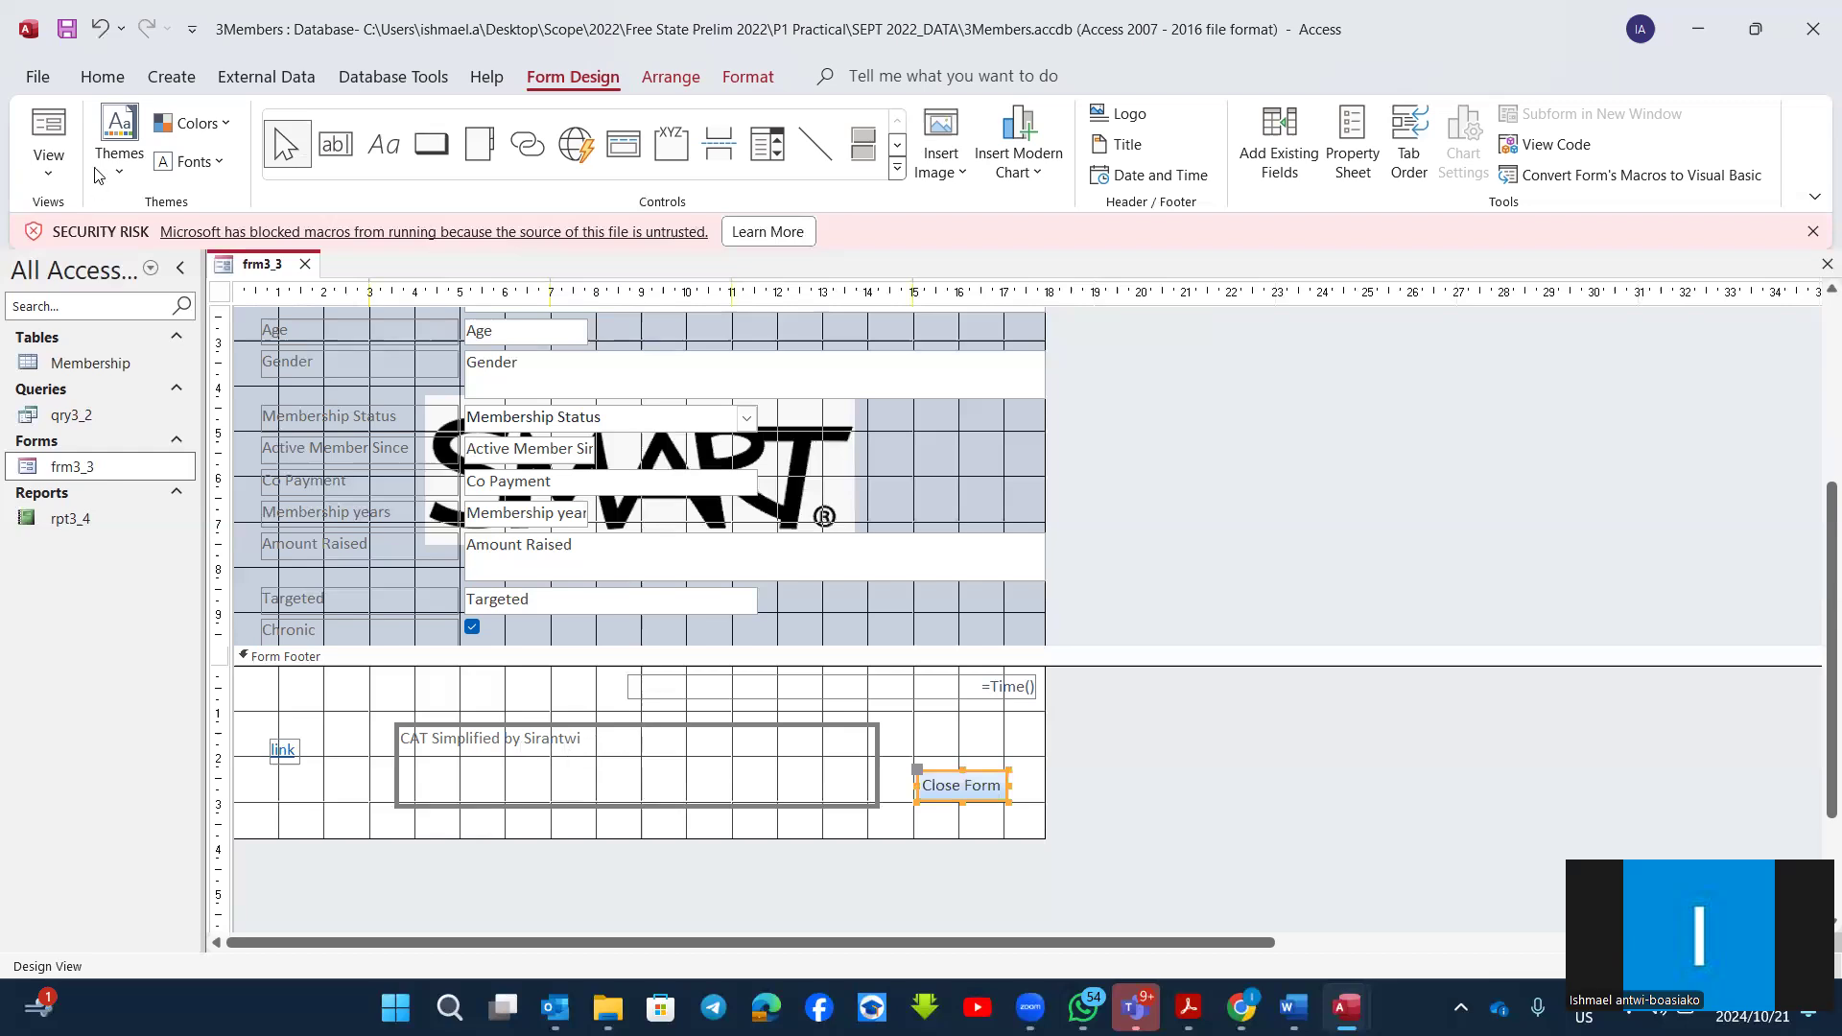
left_click(48, 158)
left_click(103, 220)
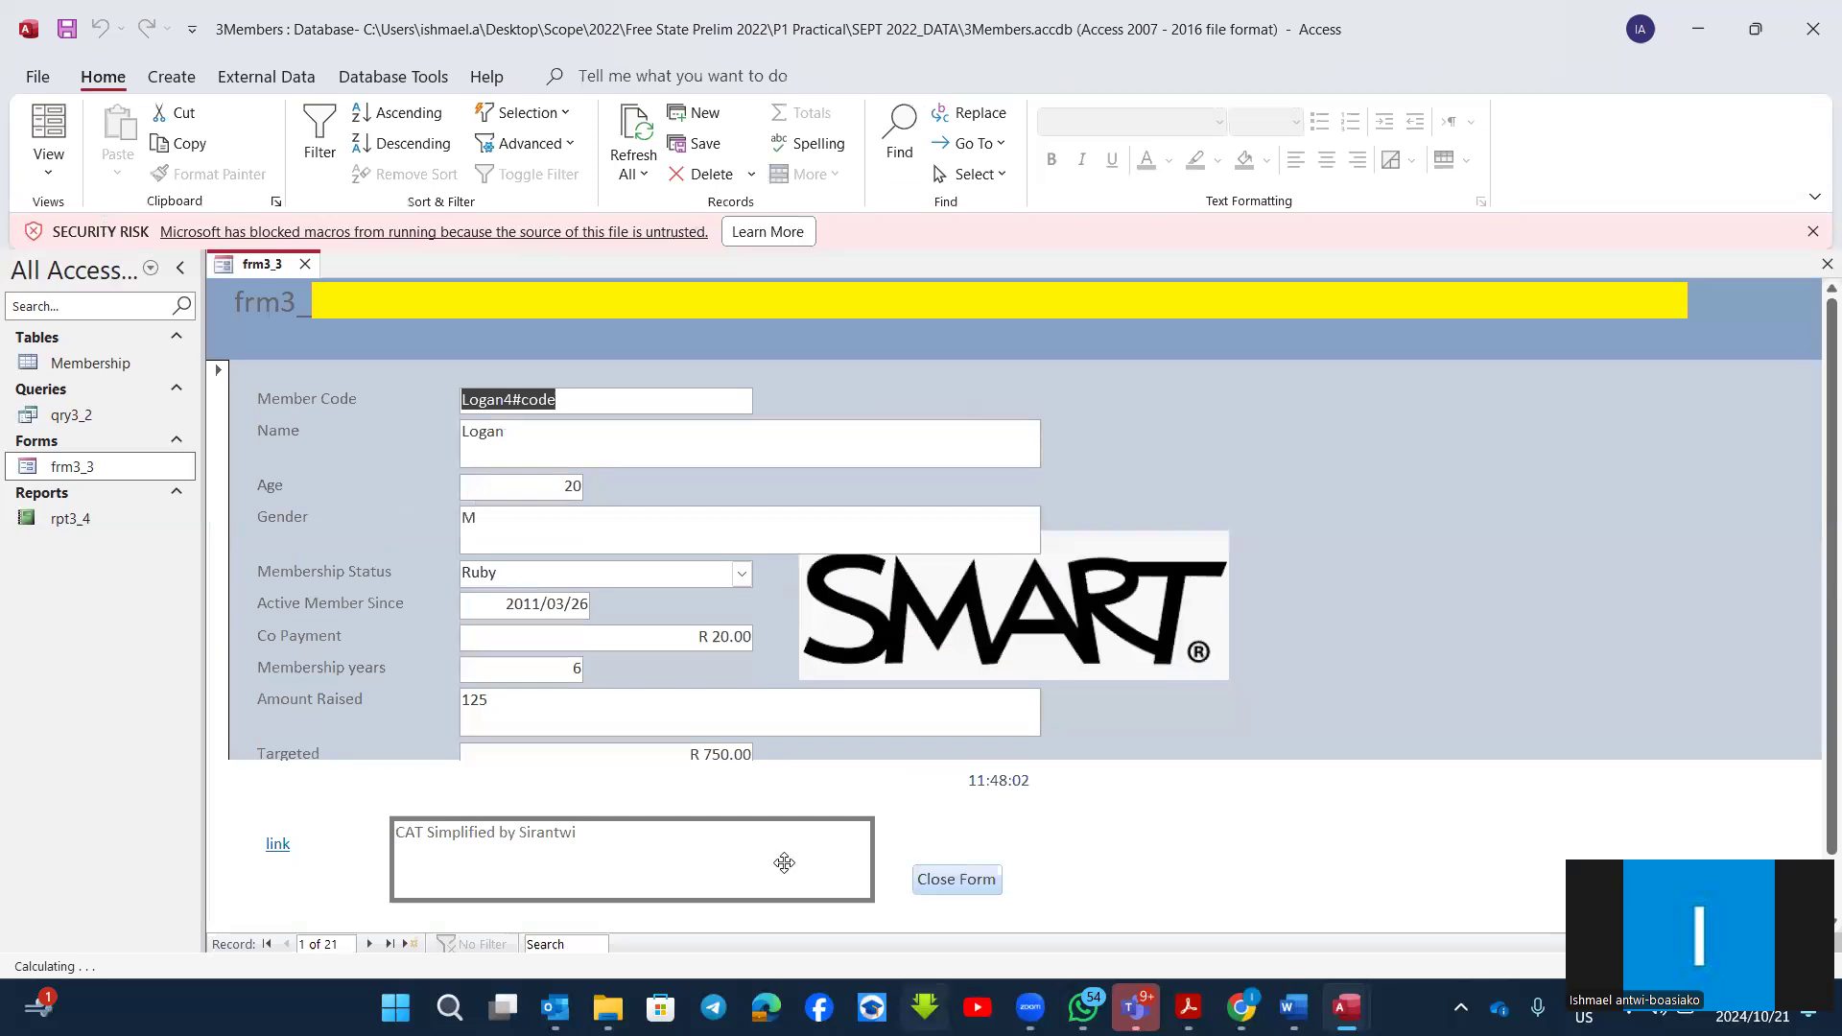
left_click(63, 174)
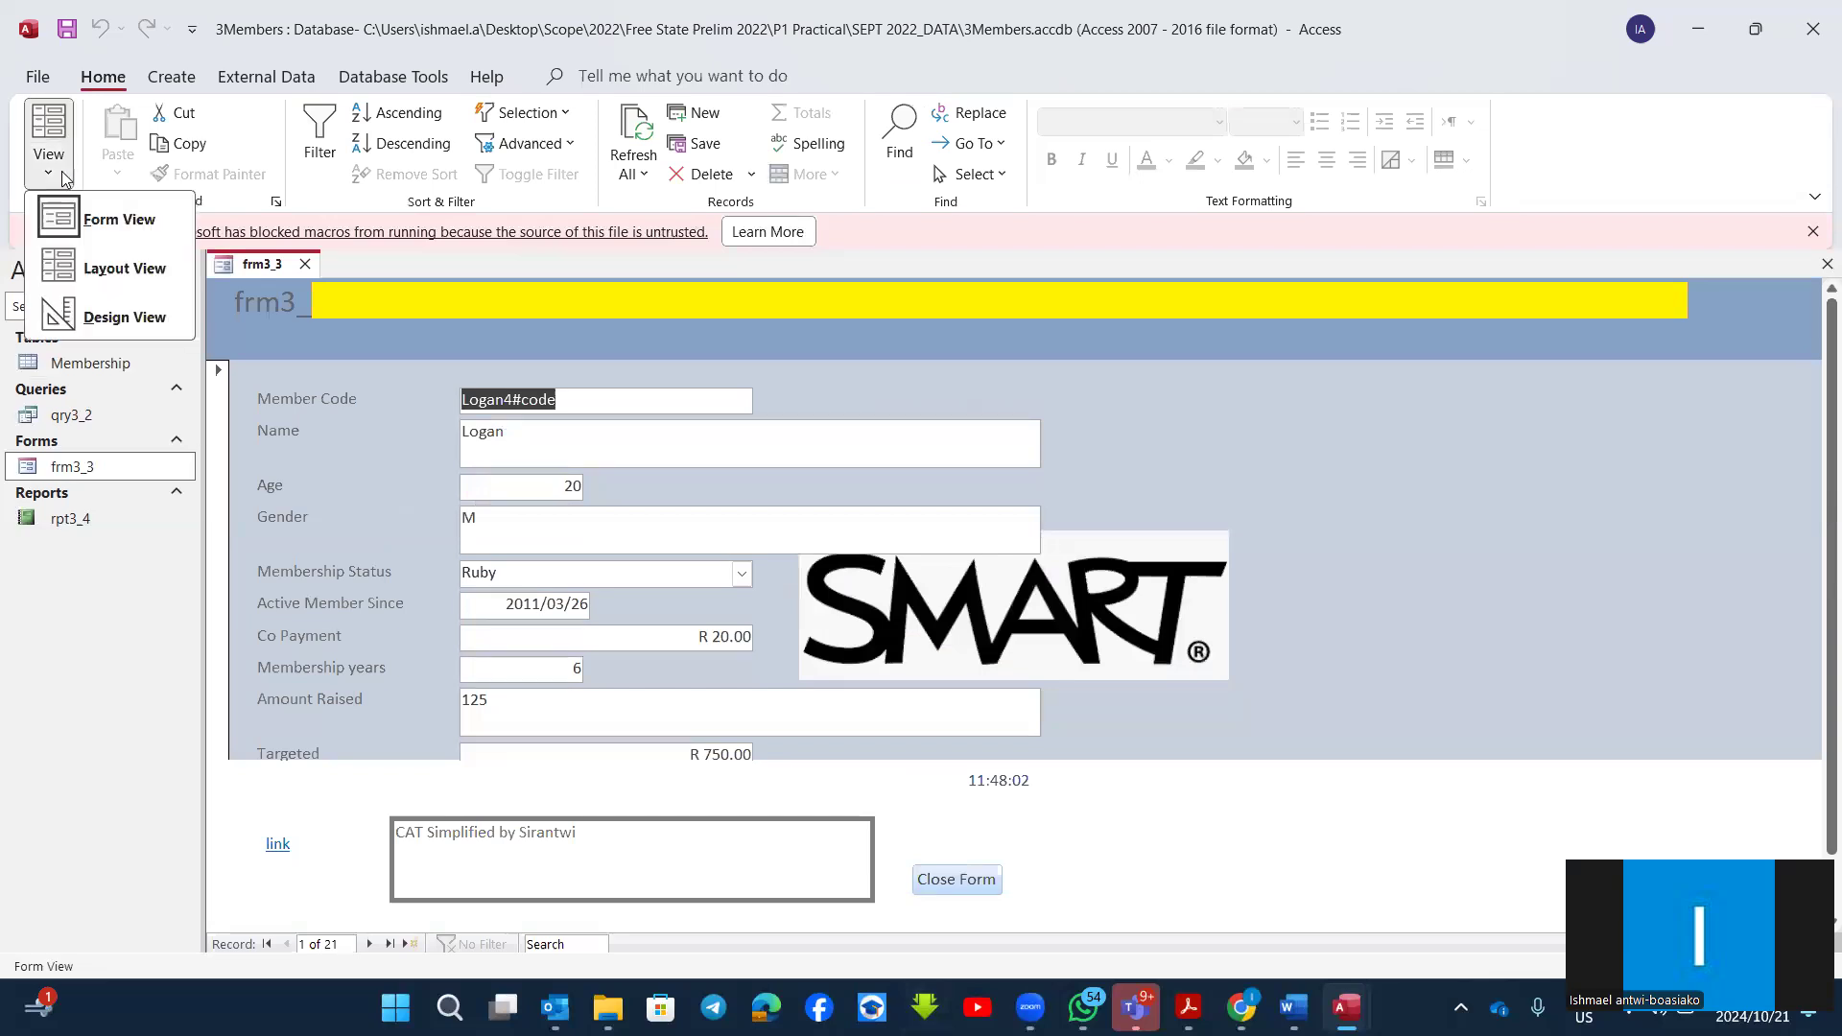
left_click(122, 317)
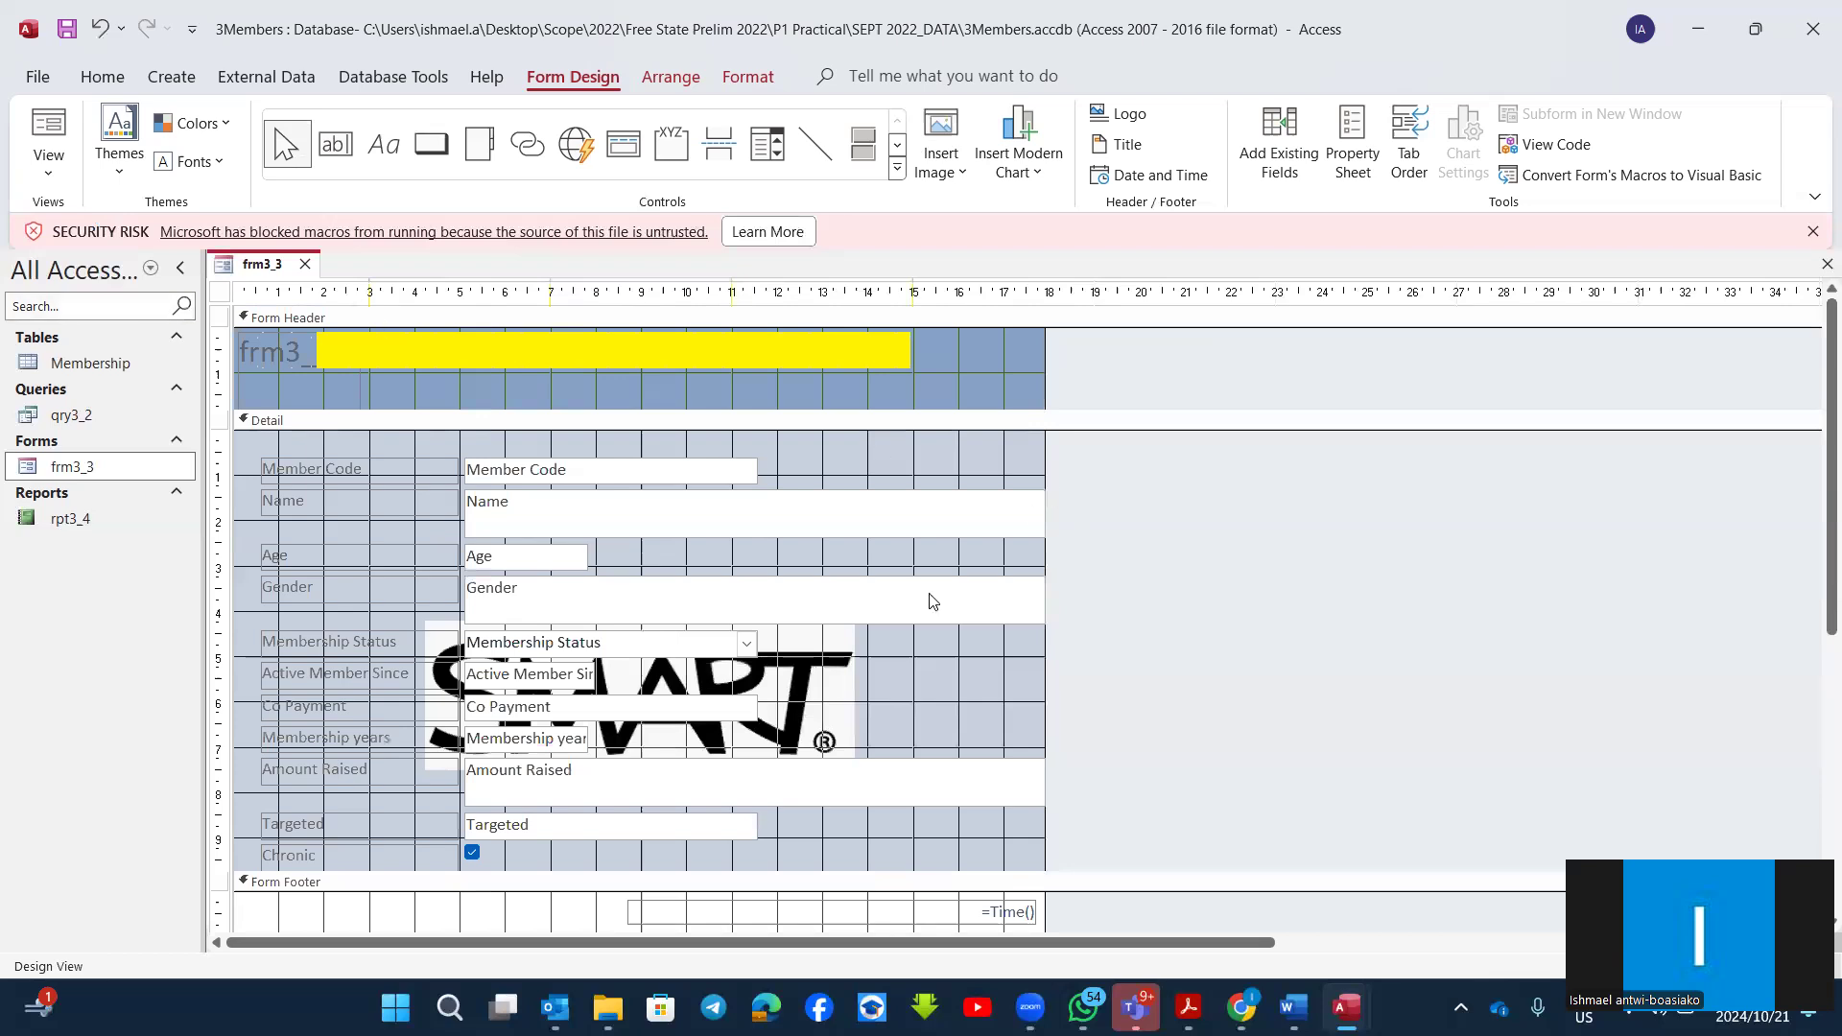
Step: Hide the "CAT Simplified by Sirantwi" label in the form footer by setting its Visible property to No
scroll(730, 739, "down", 3)
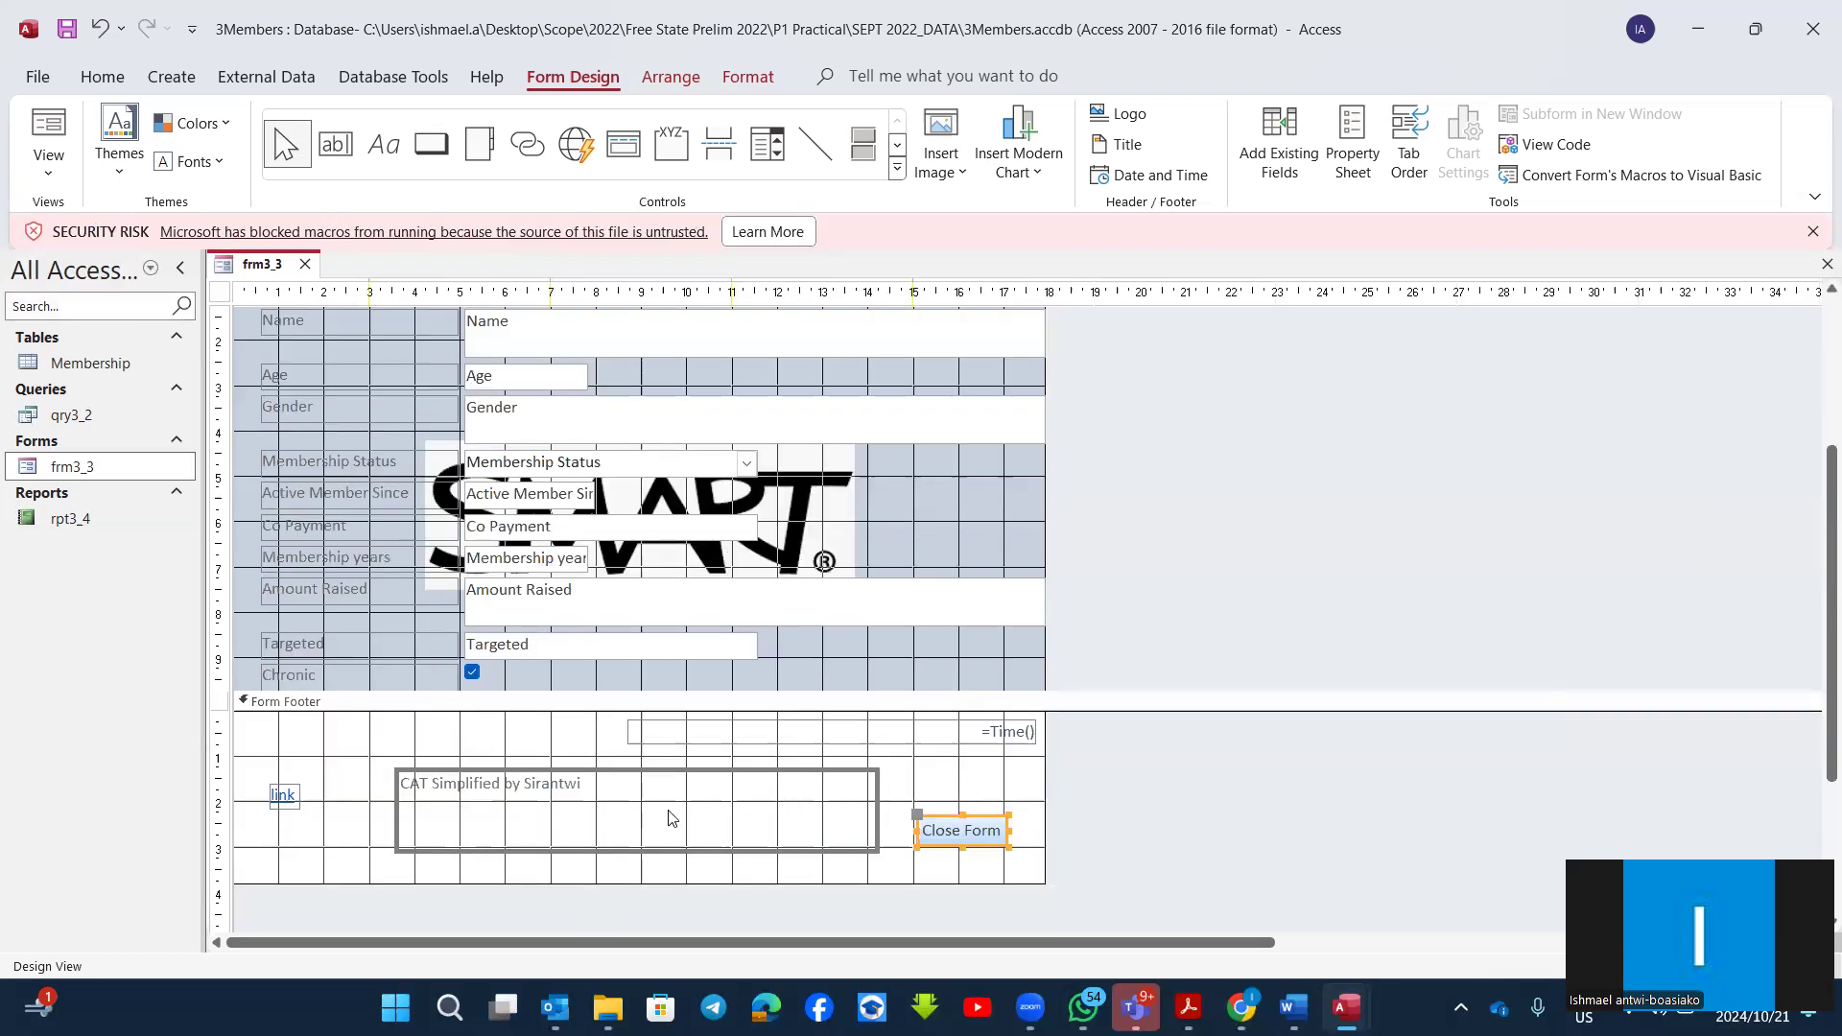
left_click(676, 771)
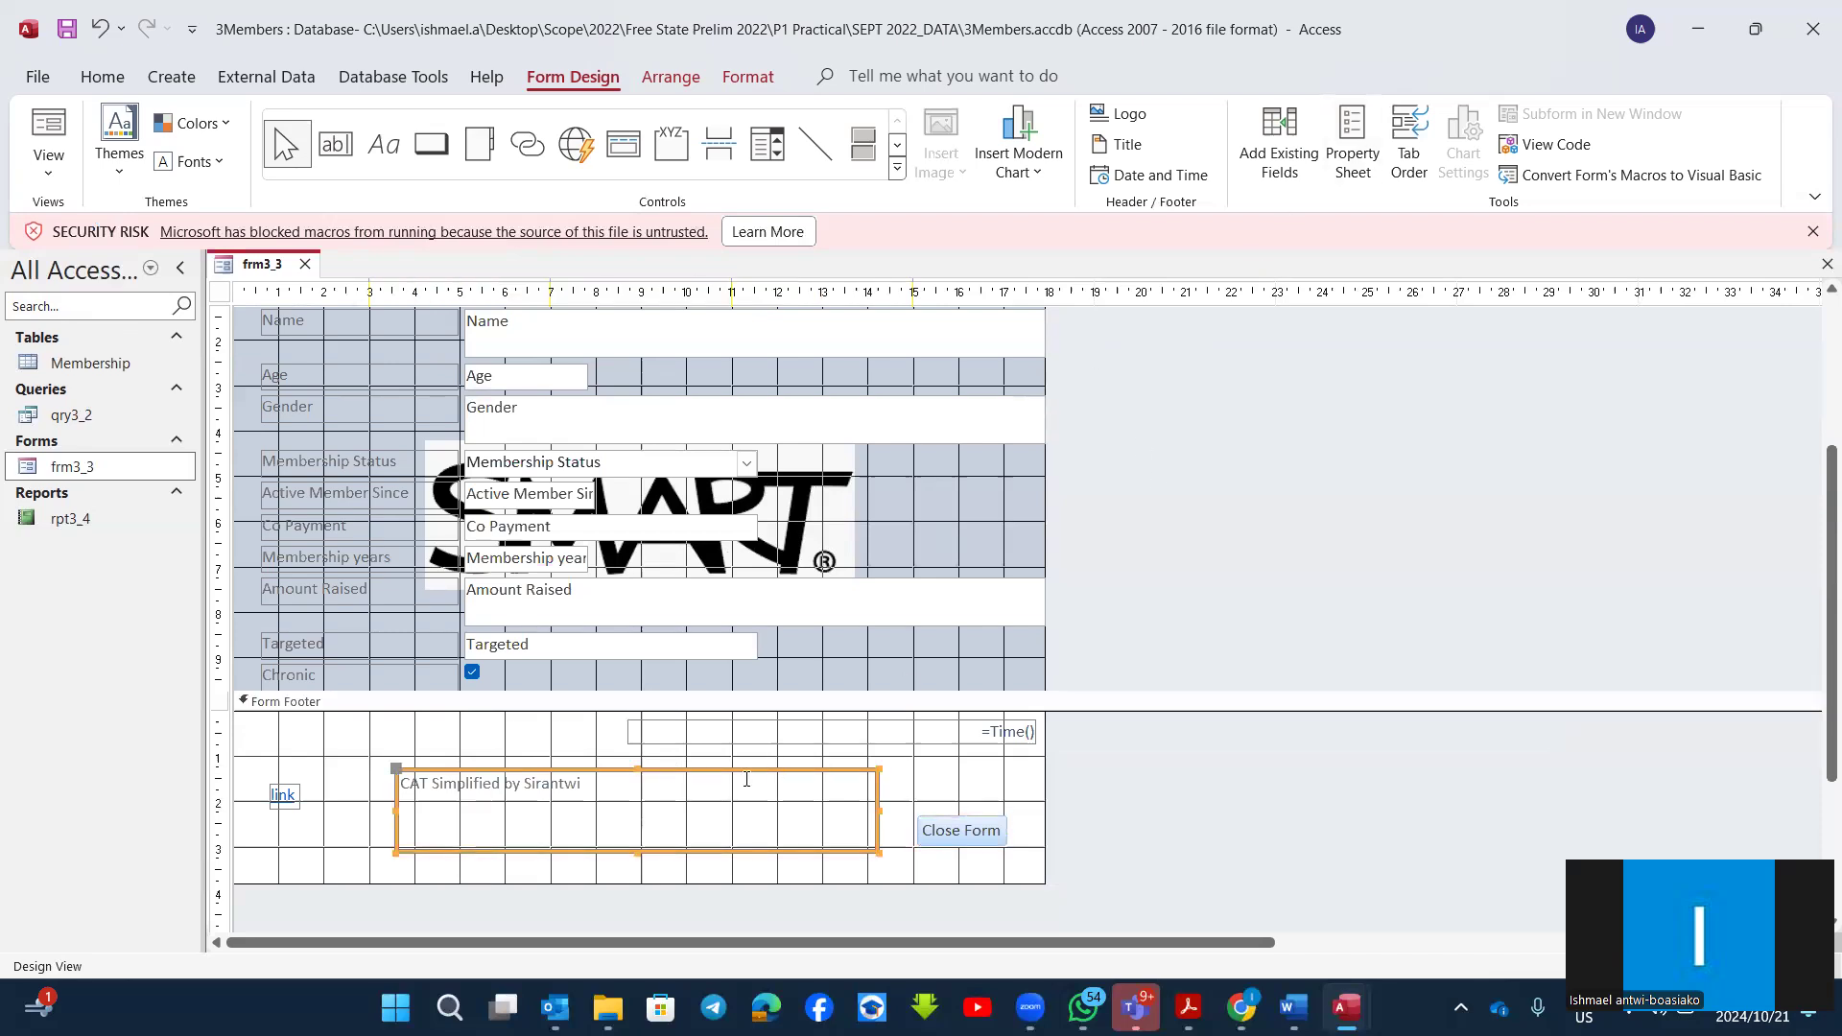
right_click(670, 768)
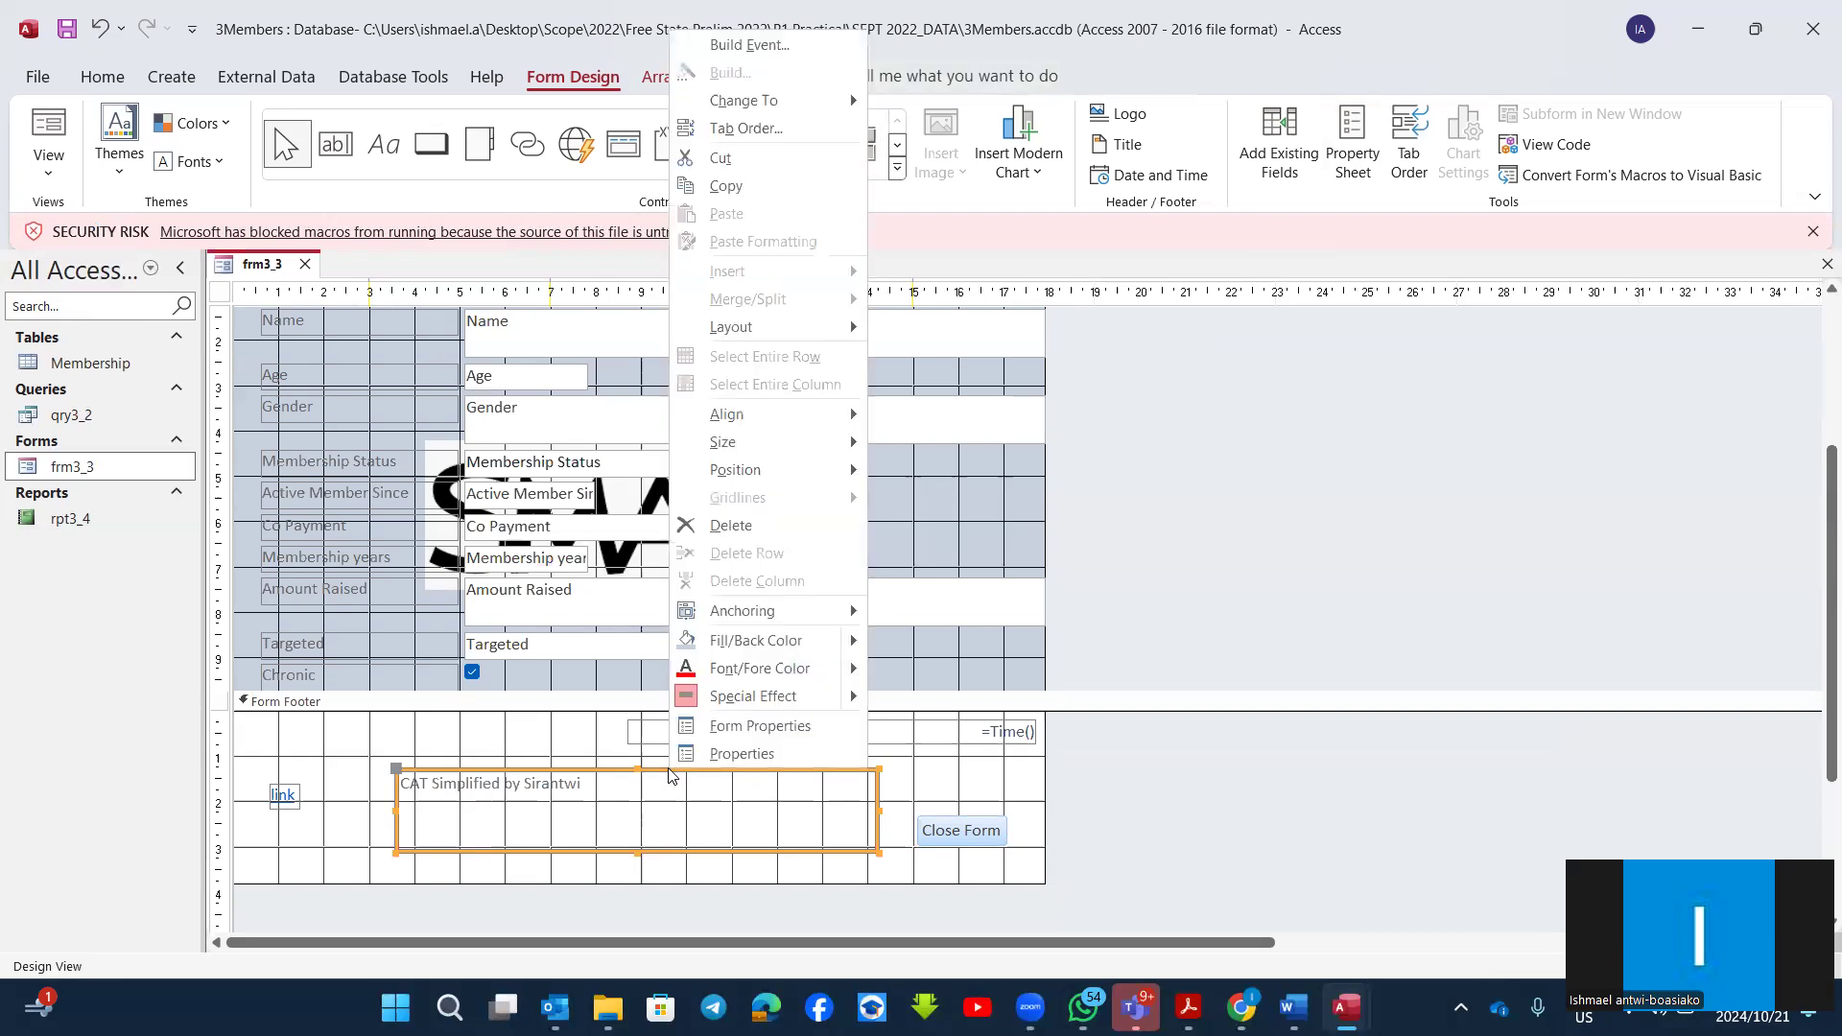
left_click(772, 756)
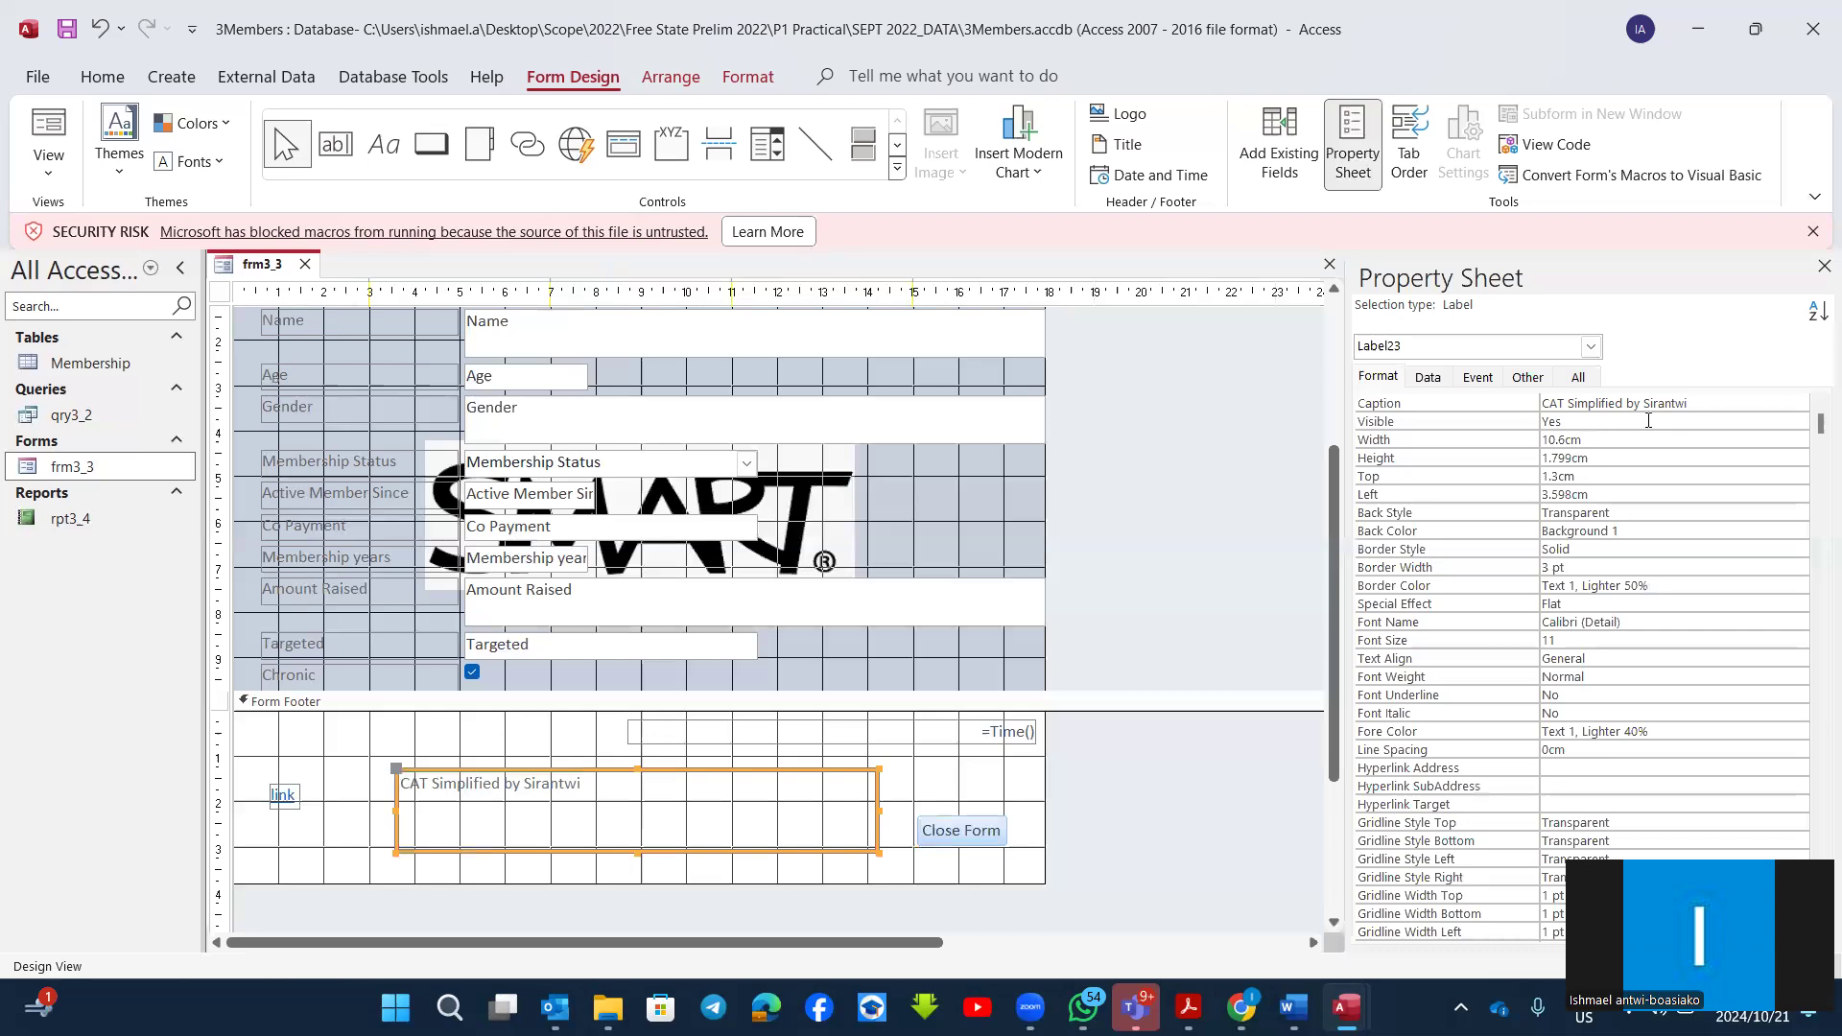
left_click(1782, 420)
left_click(1799, 422)
left_click(1611, 459)
Step: Check the footer in Form View with the label hidden and return the form to Design View
left_click(972, 770)
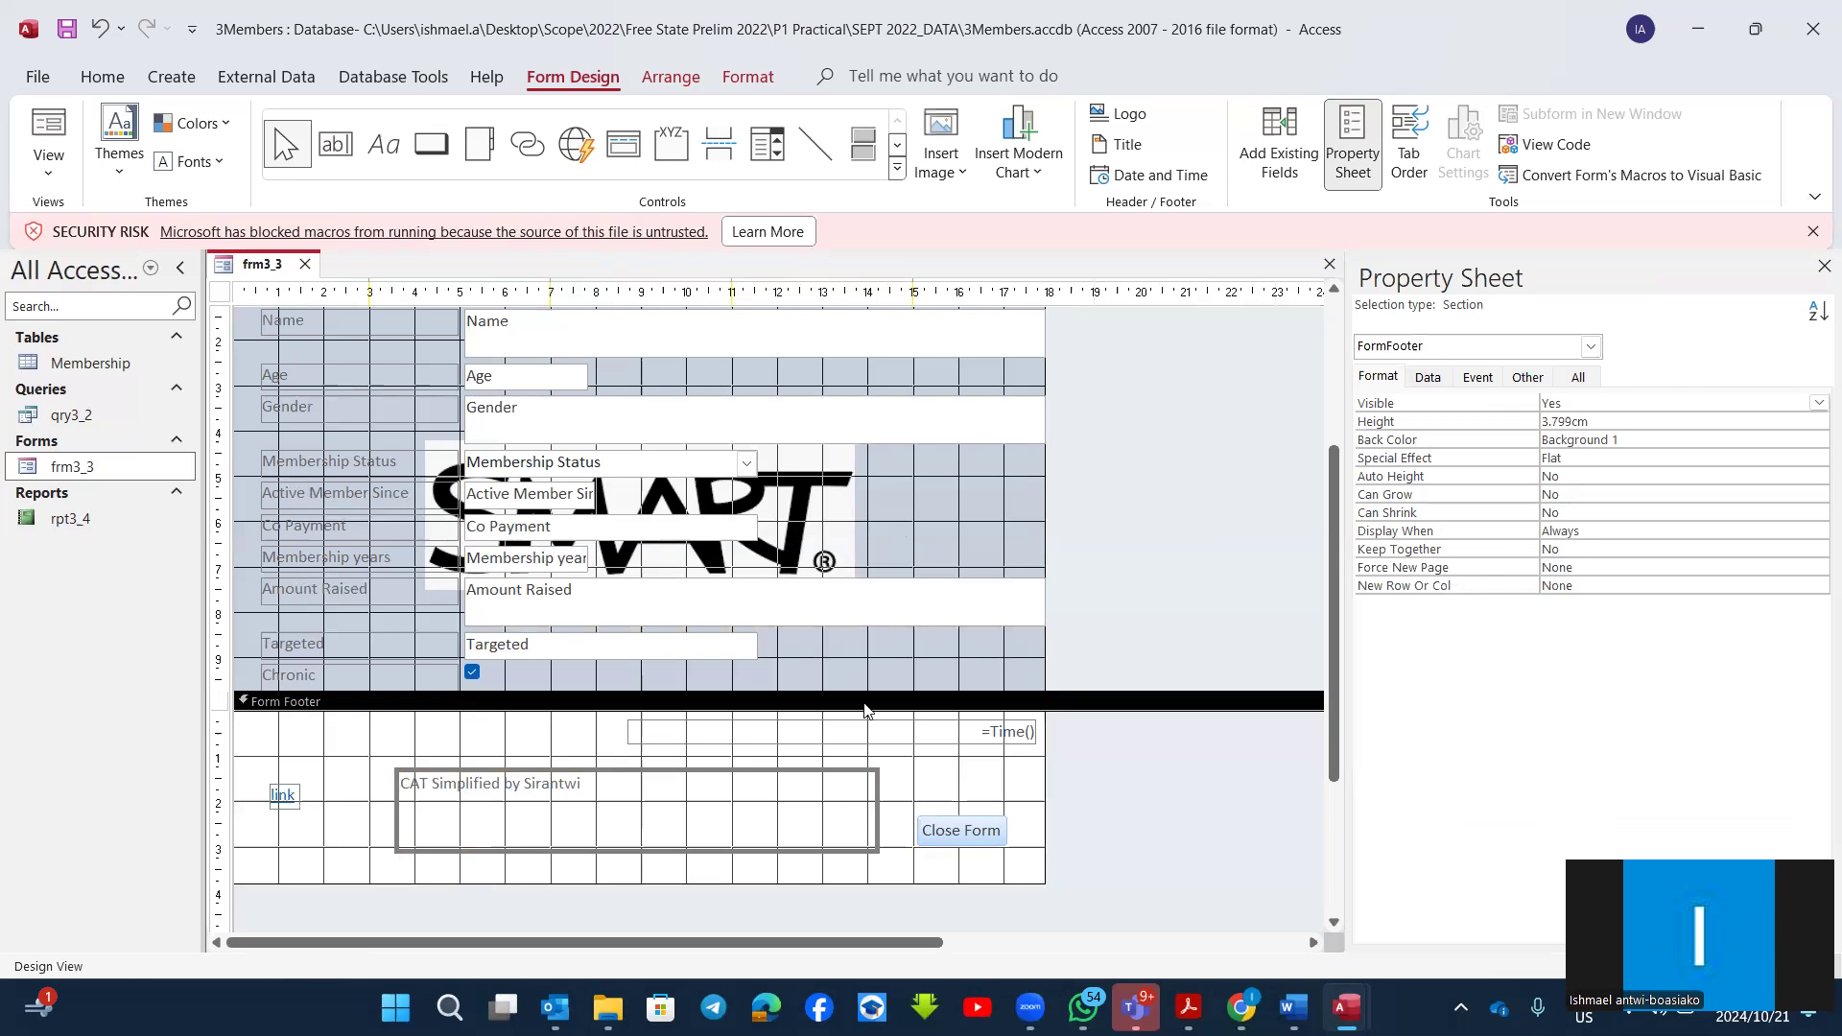
left_click(45, 159)
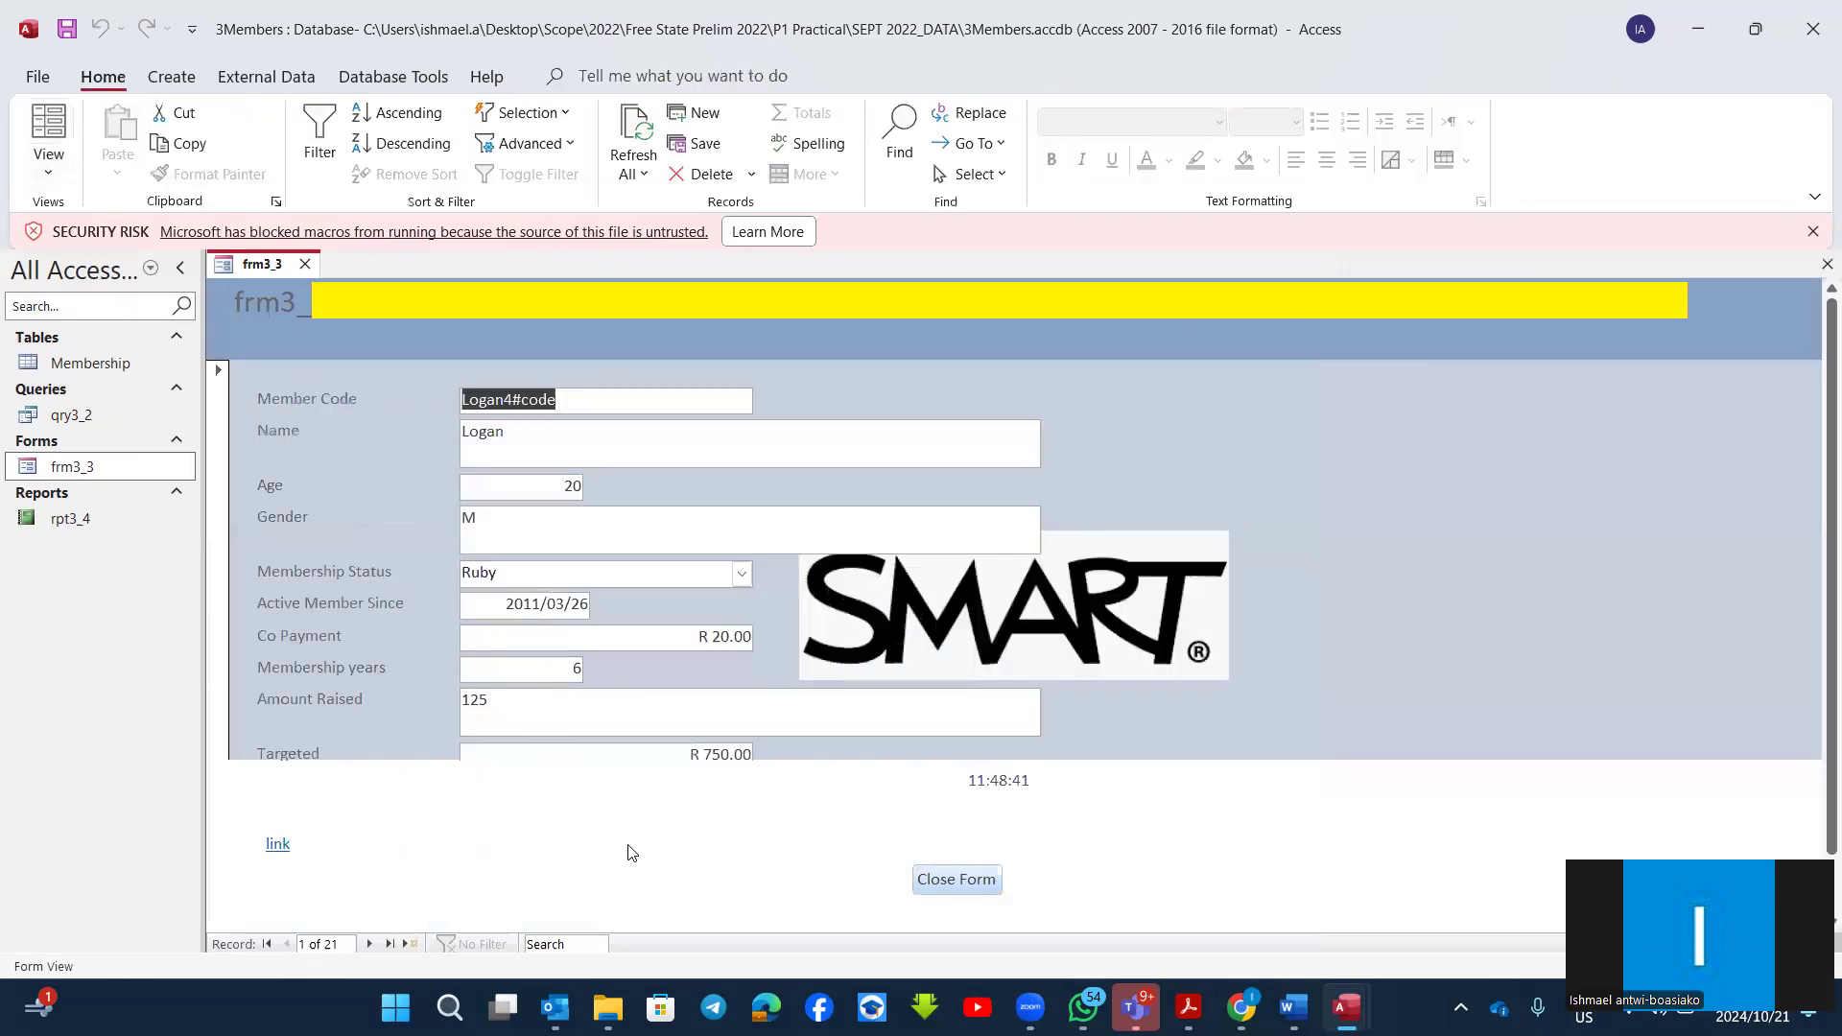
left_click(49, 171)
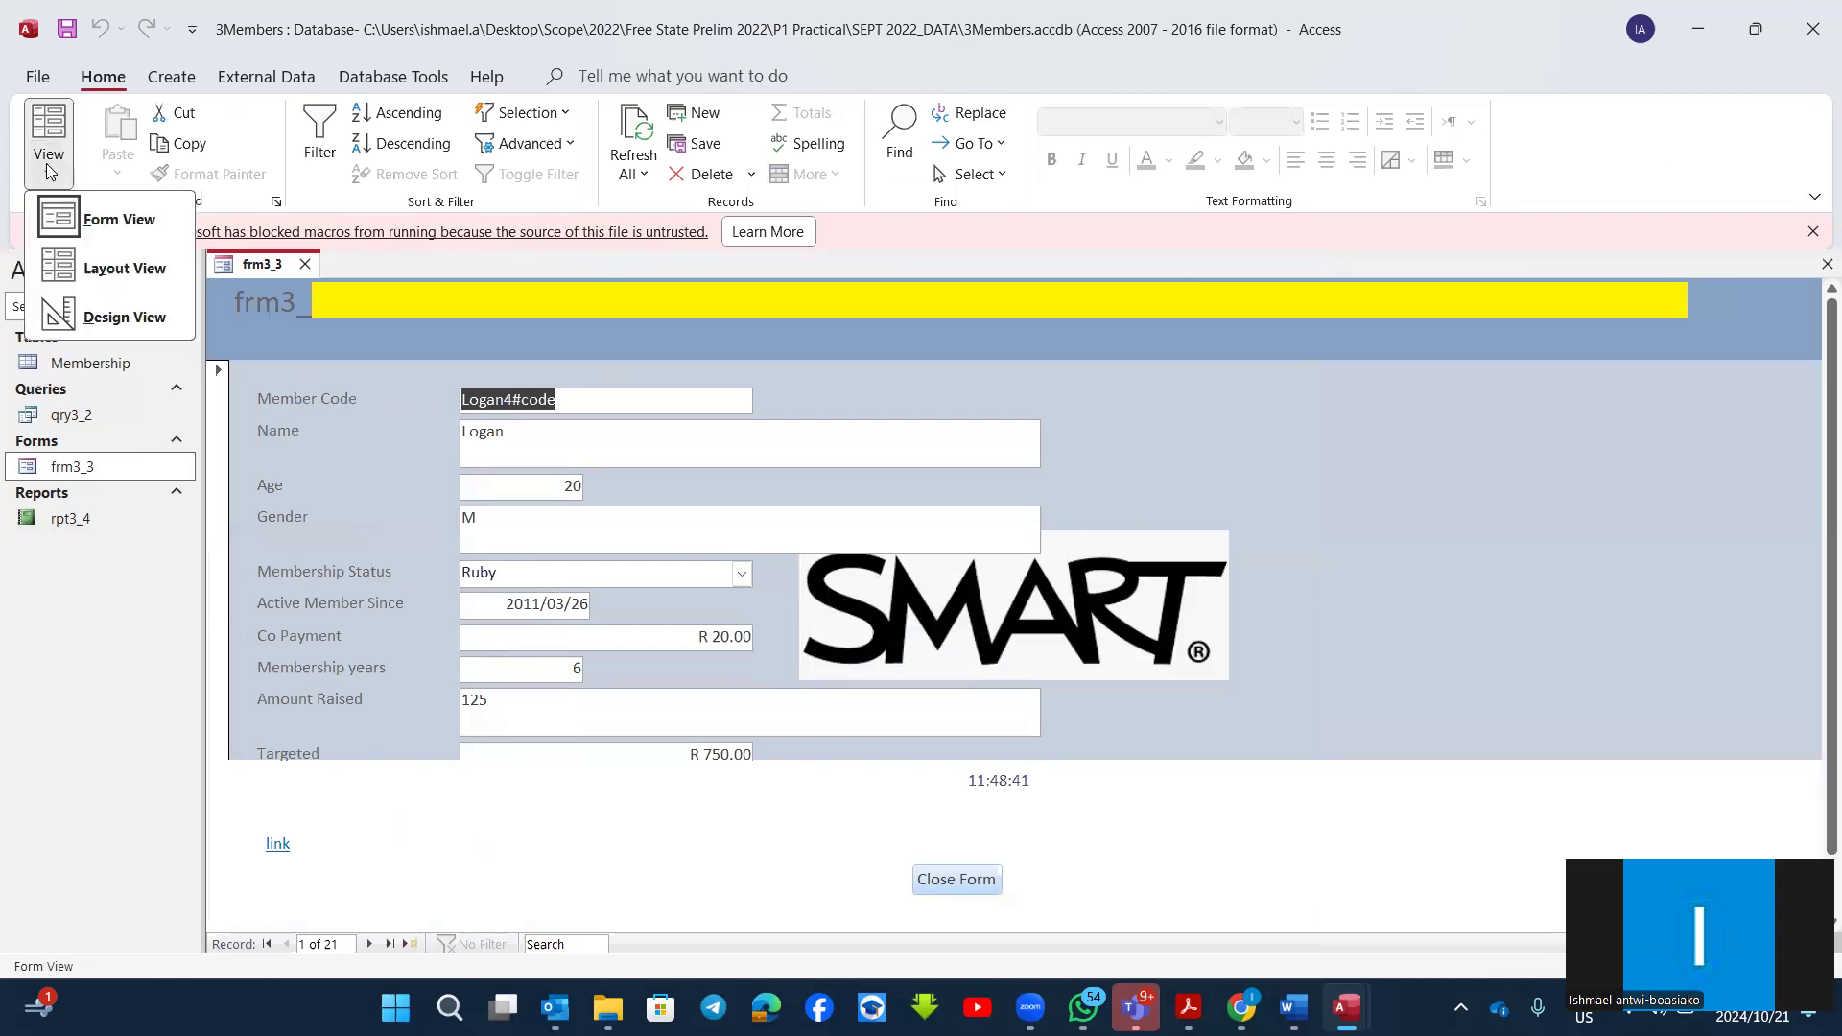
left_click(119, 325)
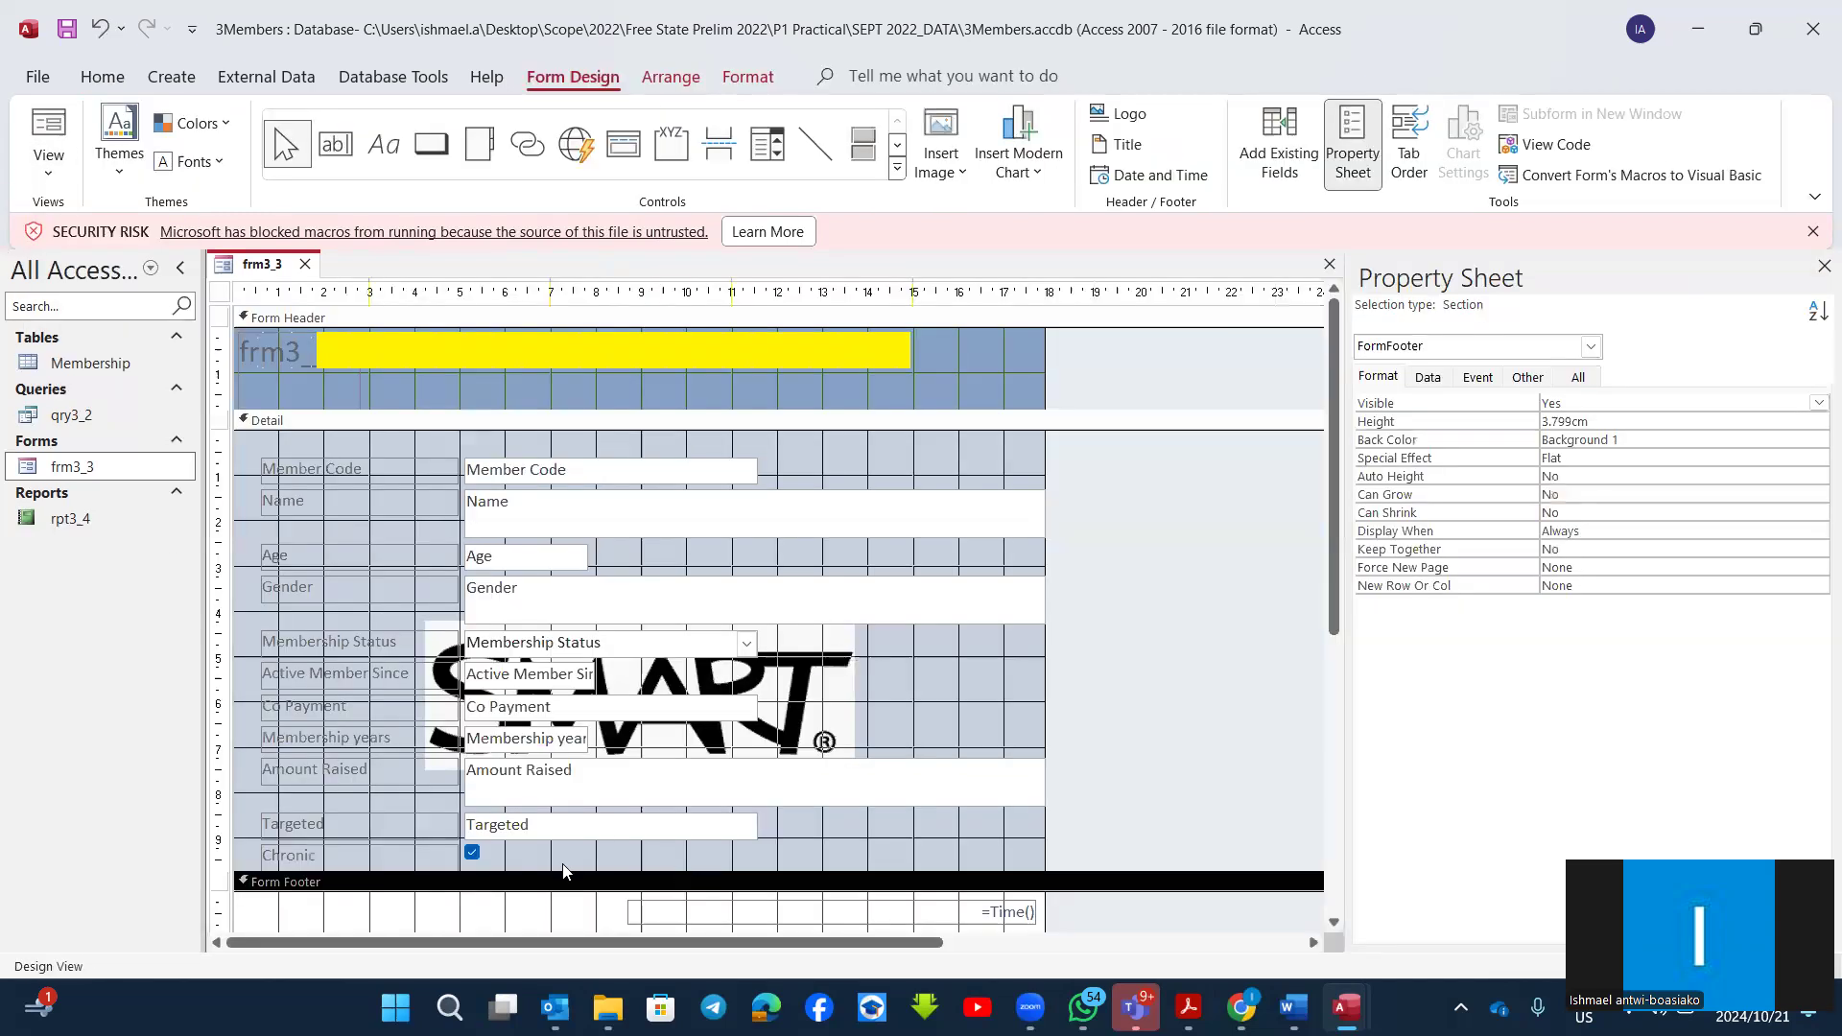
Step: Set the Form Footer section's Visible property to No, check the form in Form View and return to Design View
scroll(671, 844, "down", 3)
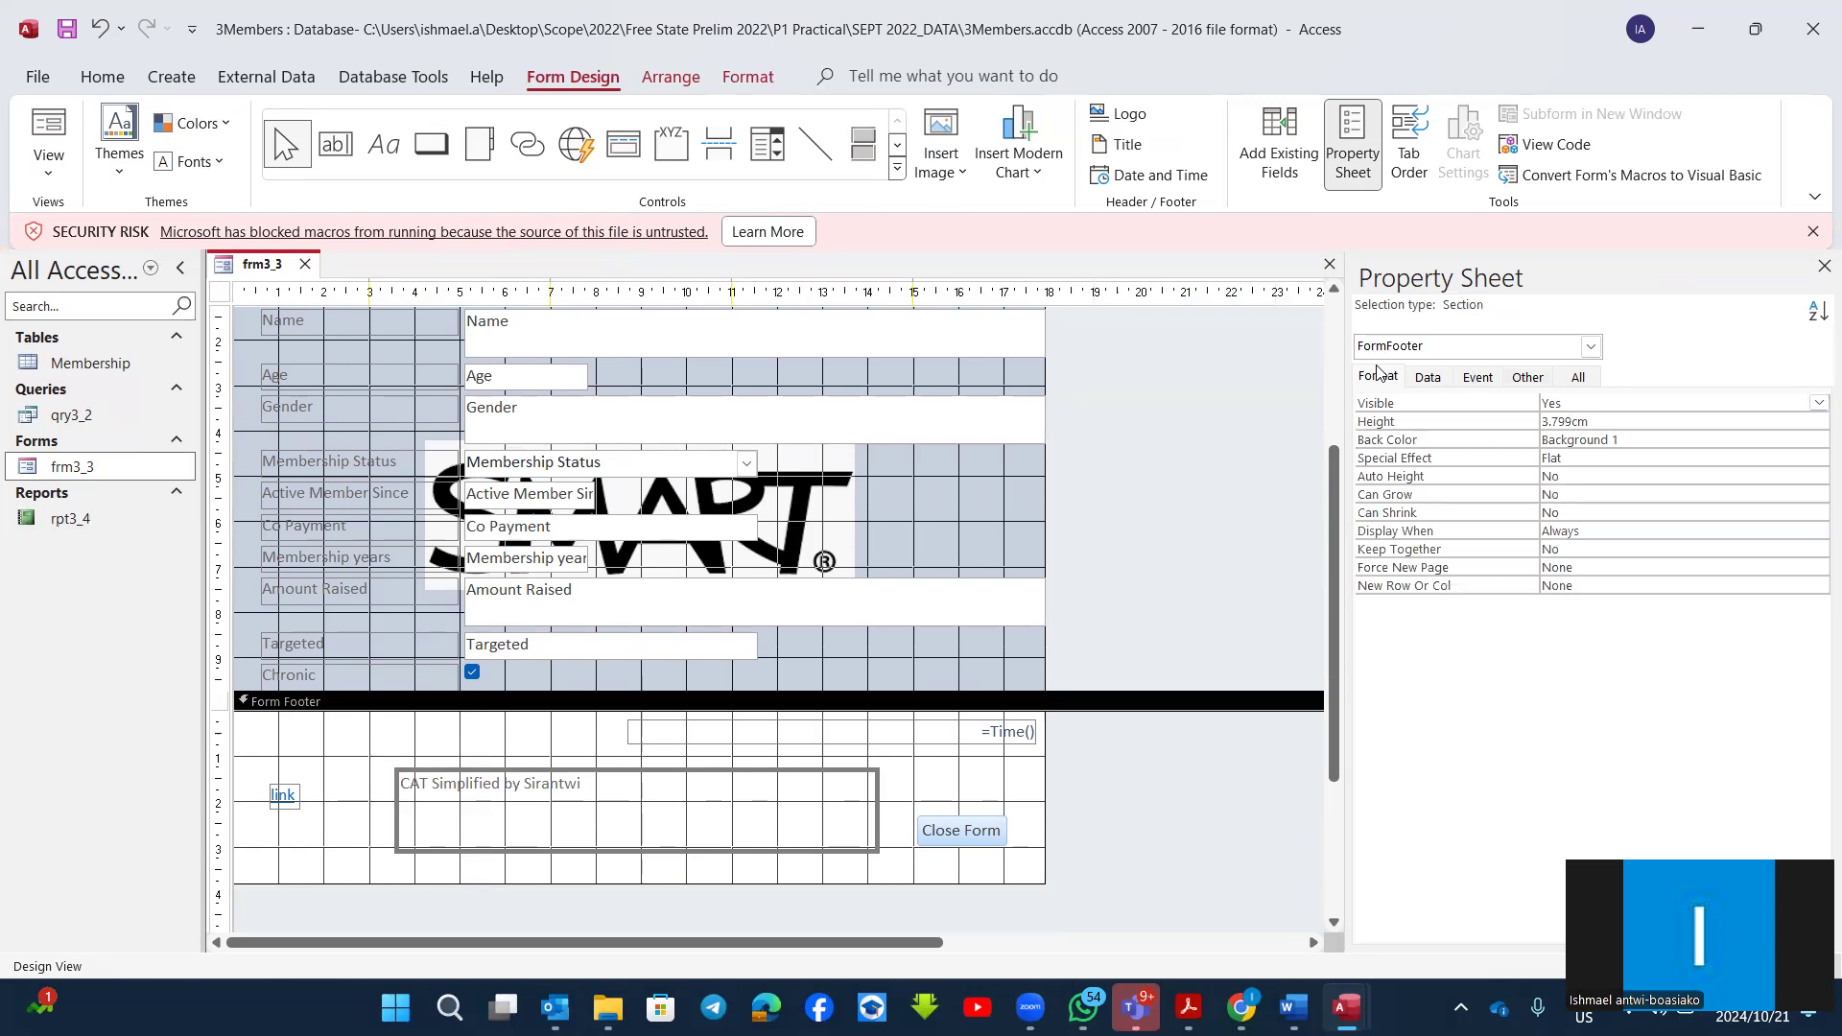
left_click(1816, 409)
left_click(1669, 439)
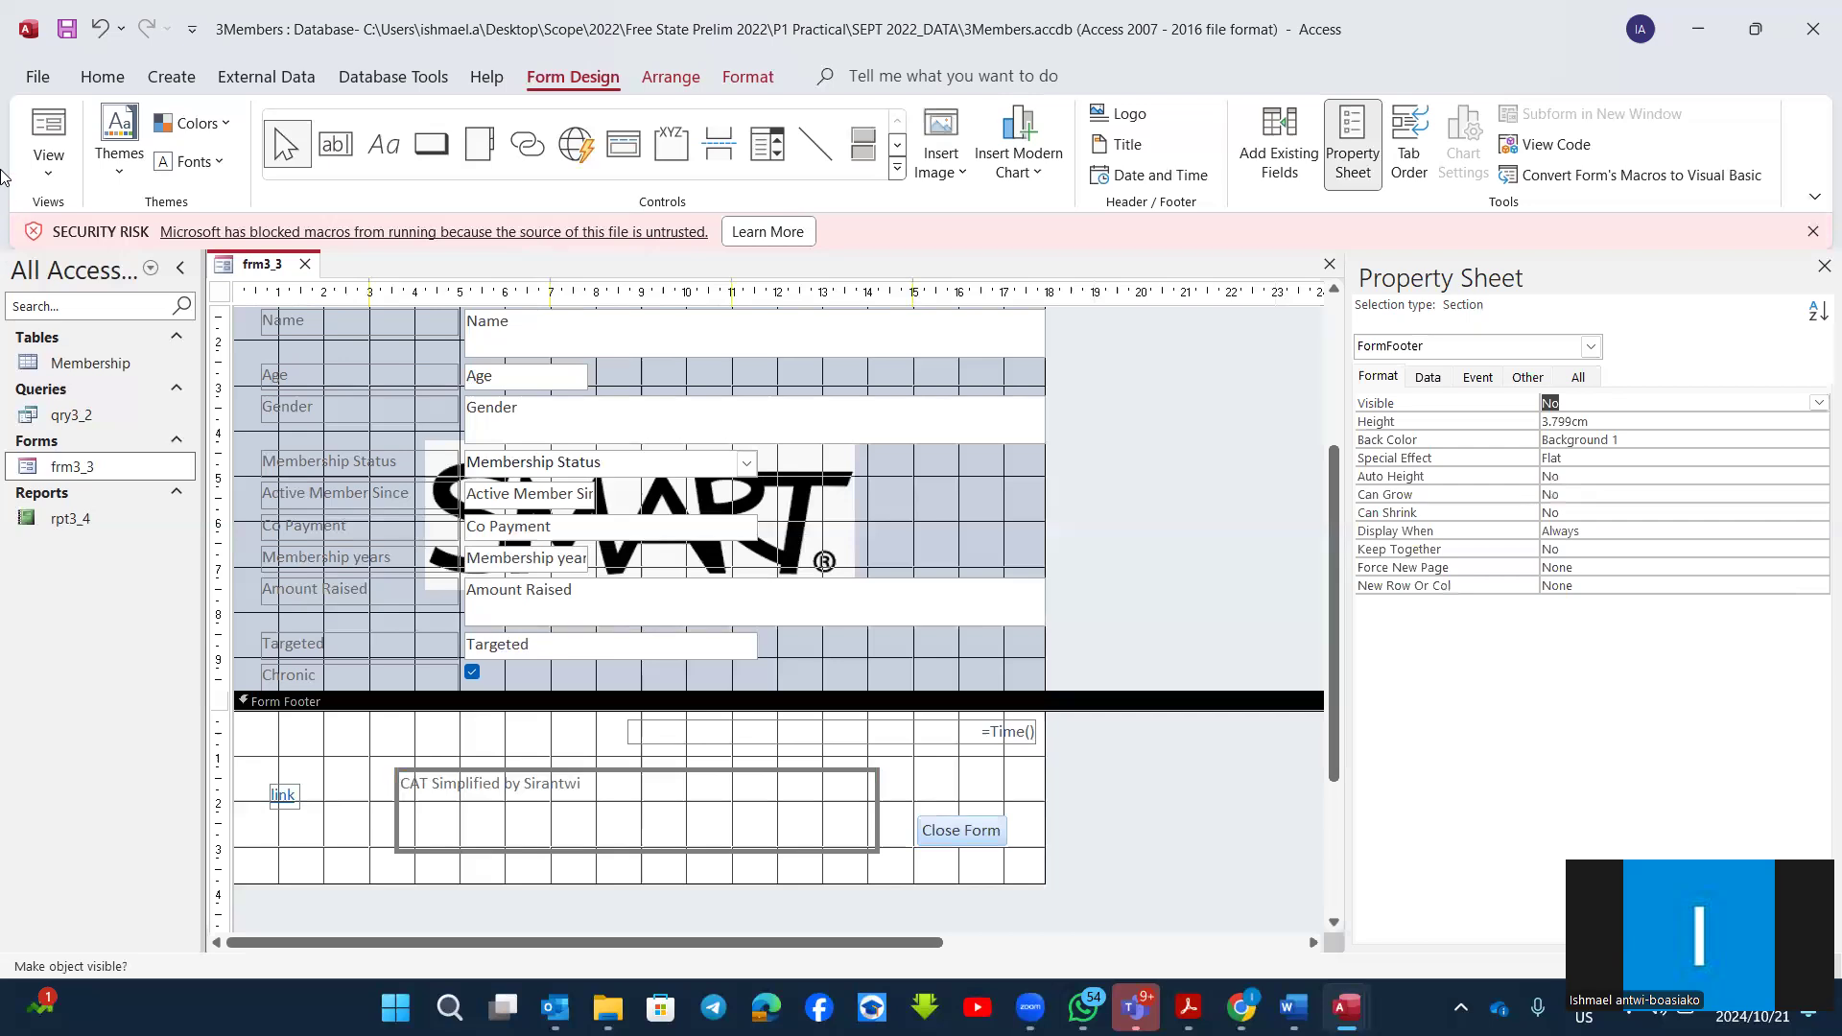
left_click(34, 127)
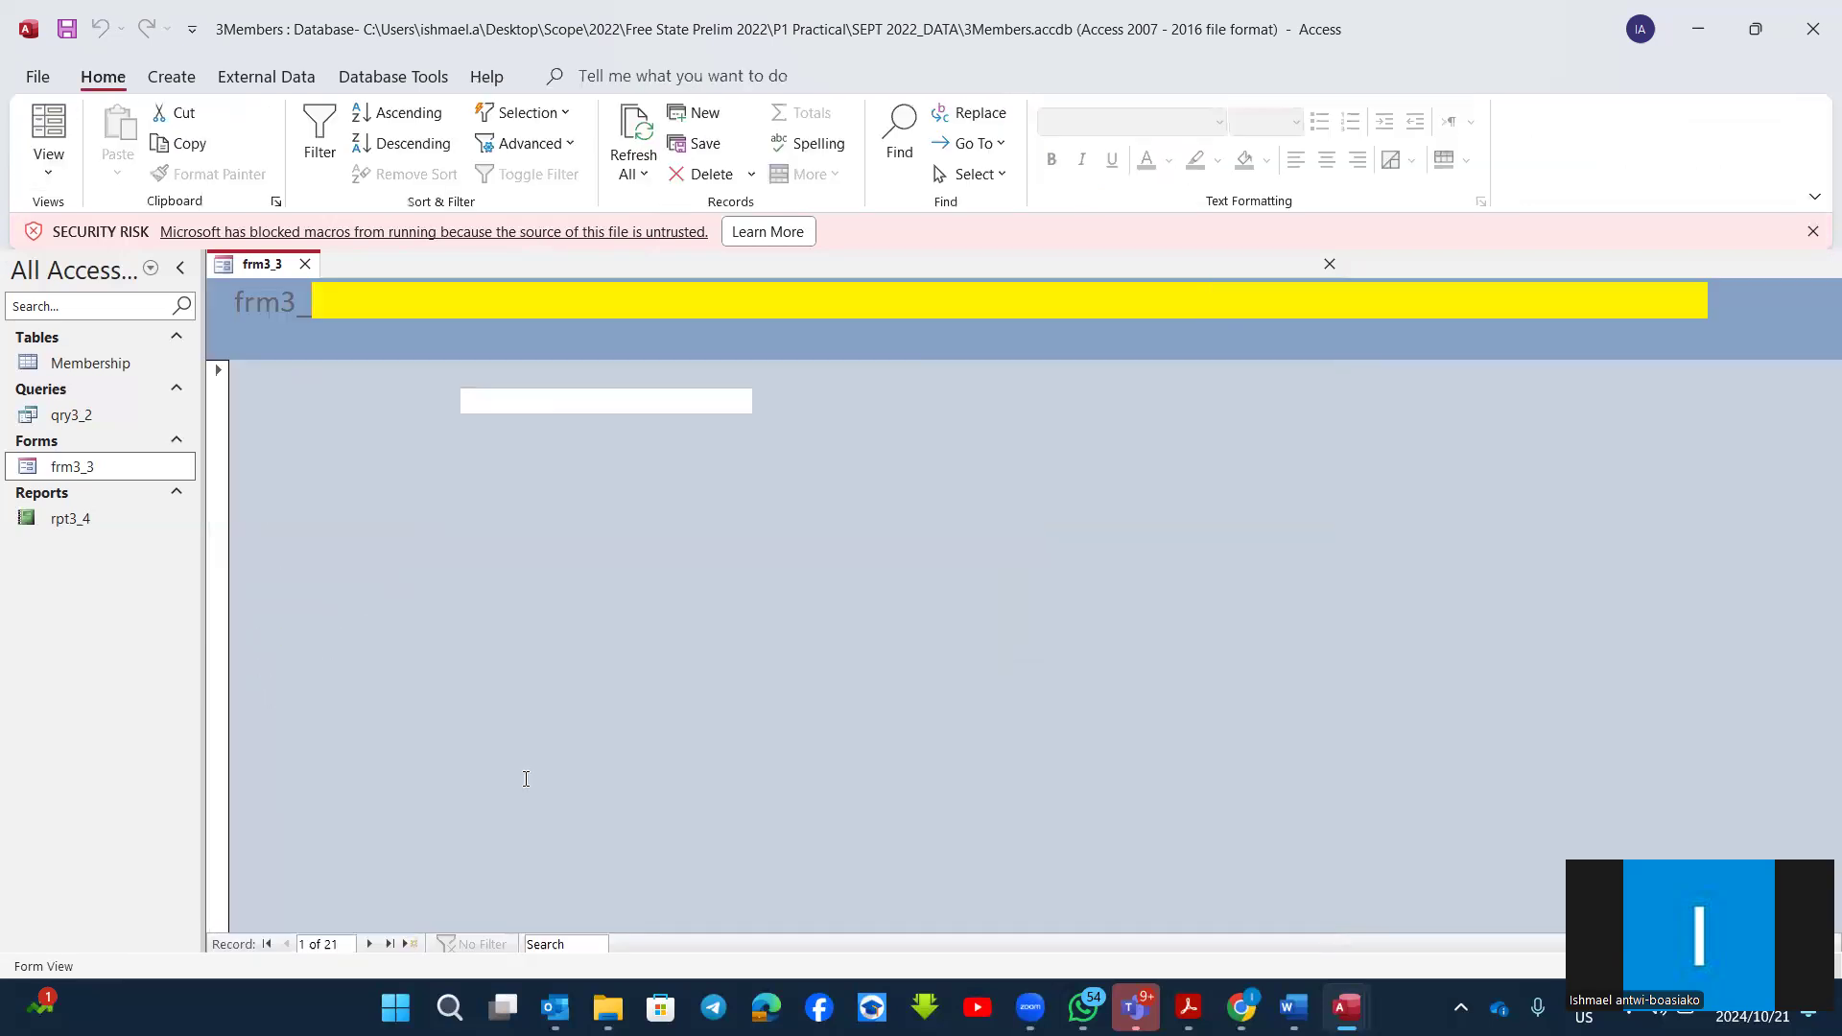
left_click(48, 173)
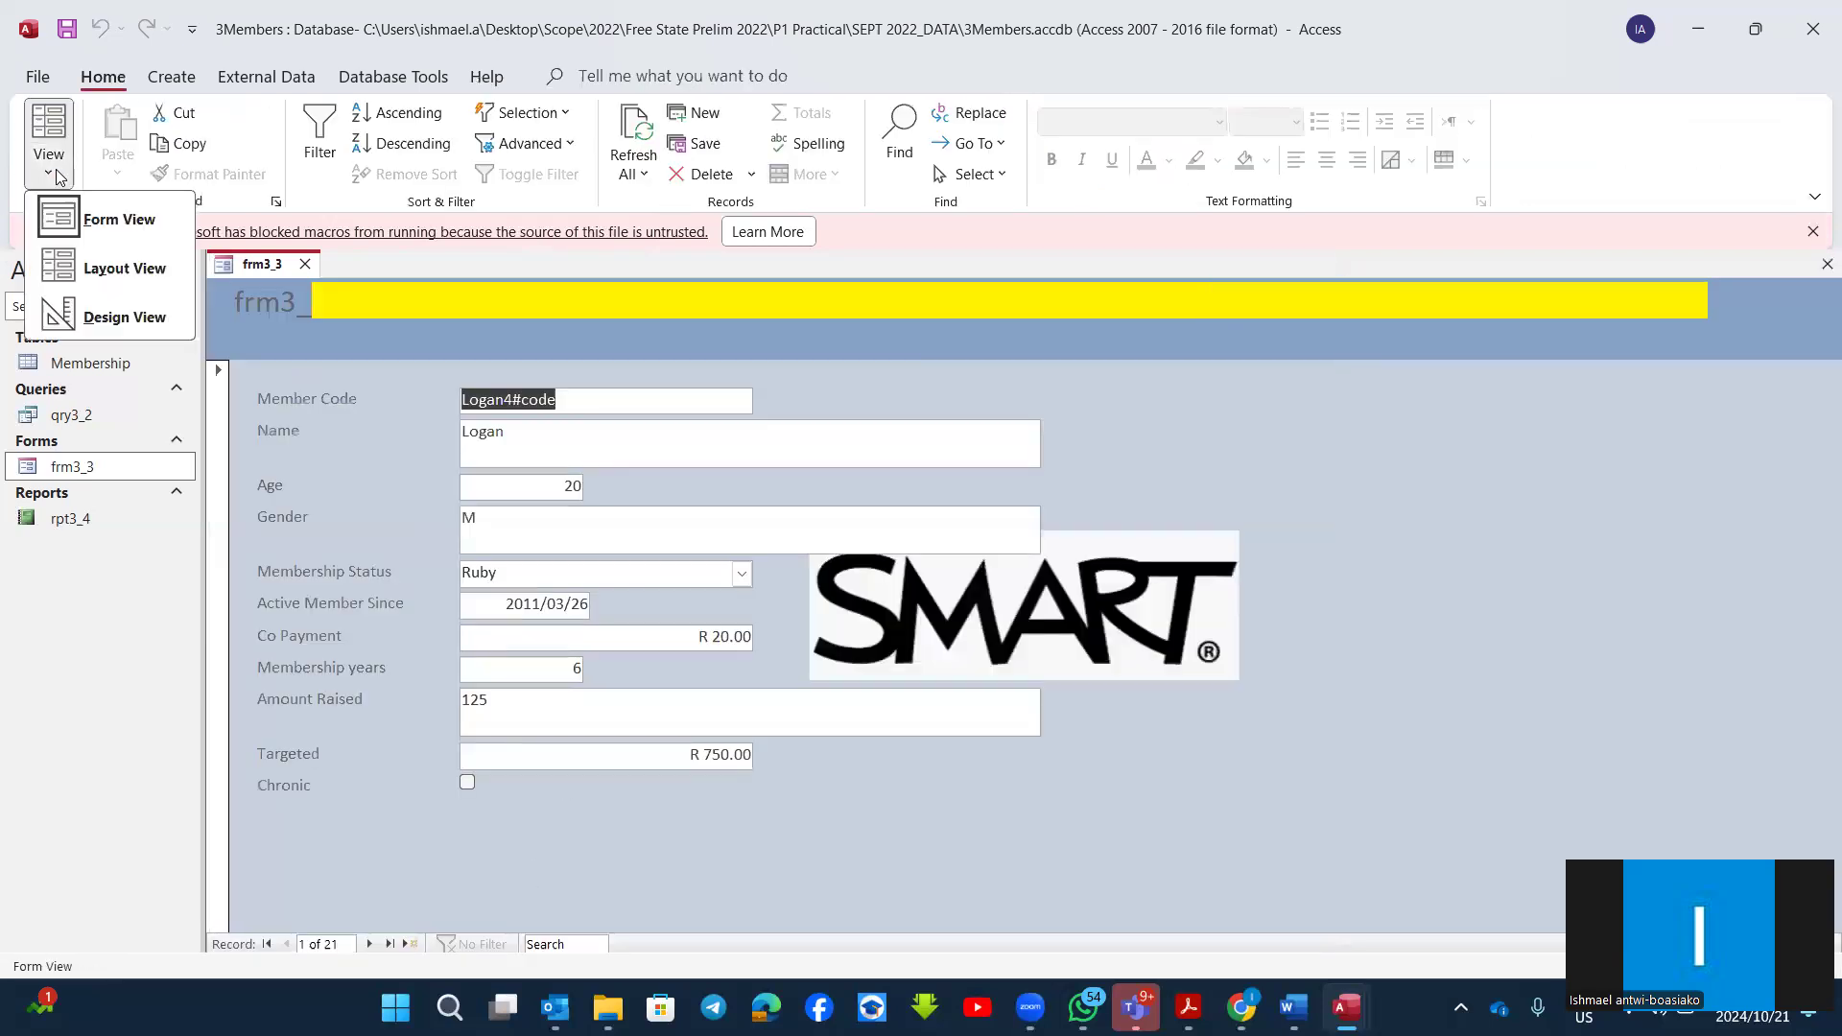
left_click(106, 310)
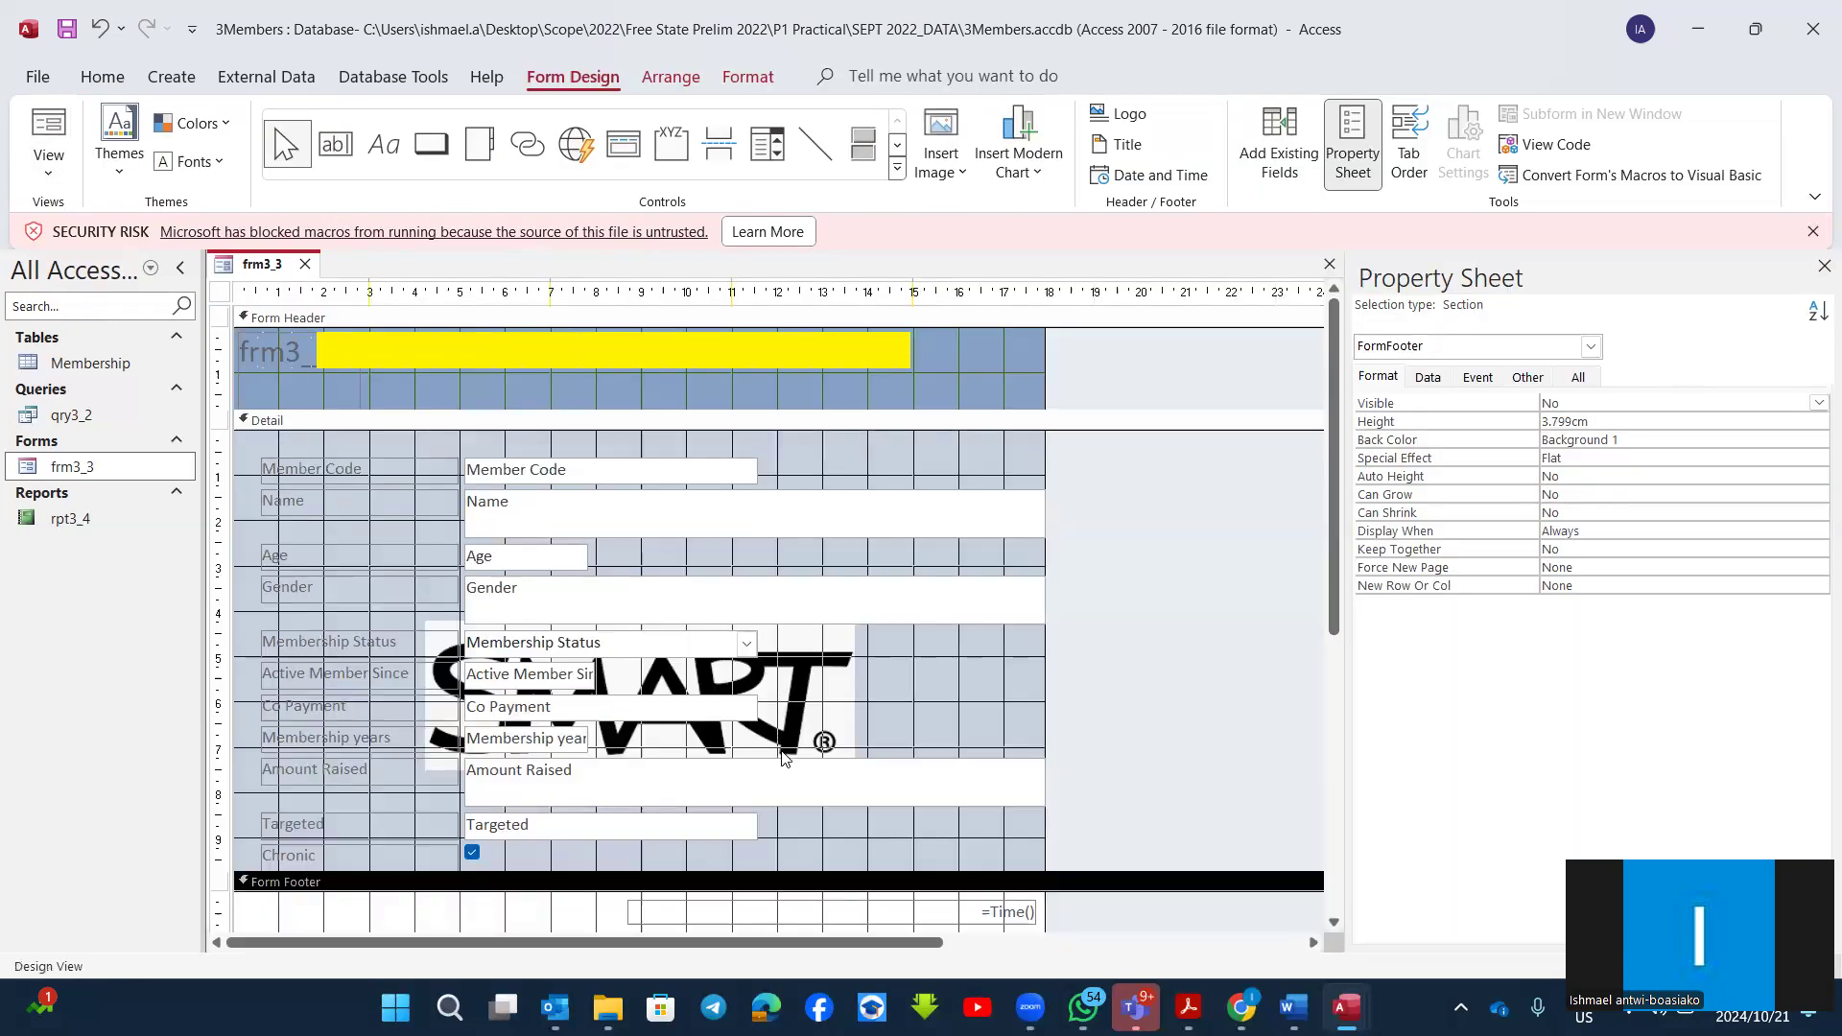
Step: Extend the Detail section downward below the Chronic field to a height of about 11 cm
scroll(835, 672, "down", 3)
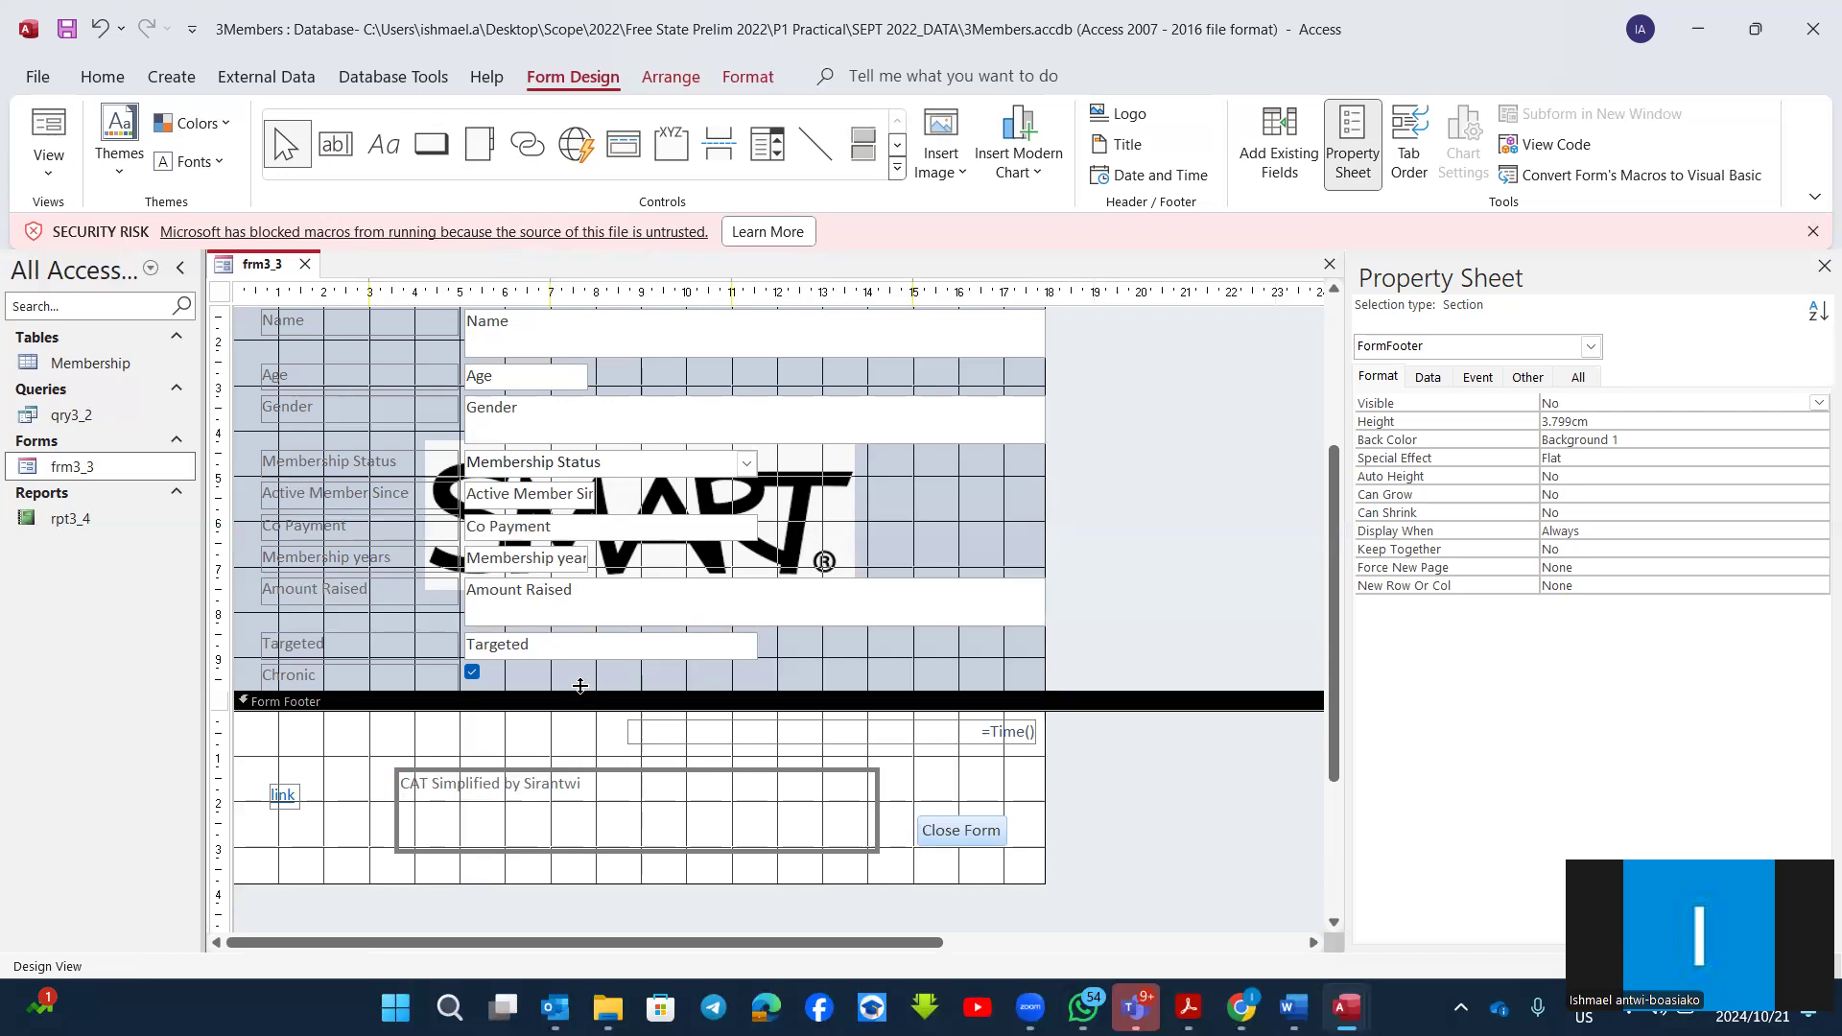
left_click_drag(592, 688, 596, 765)
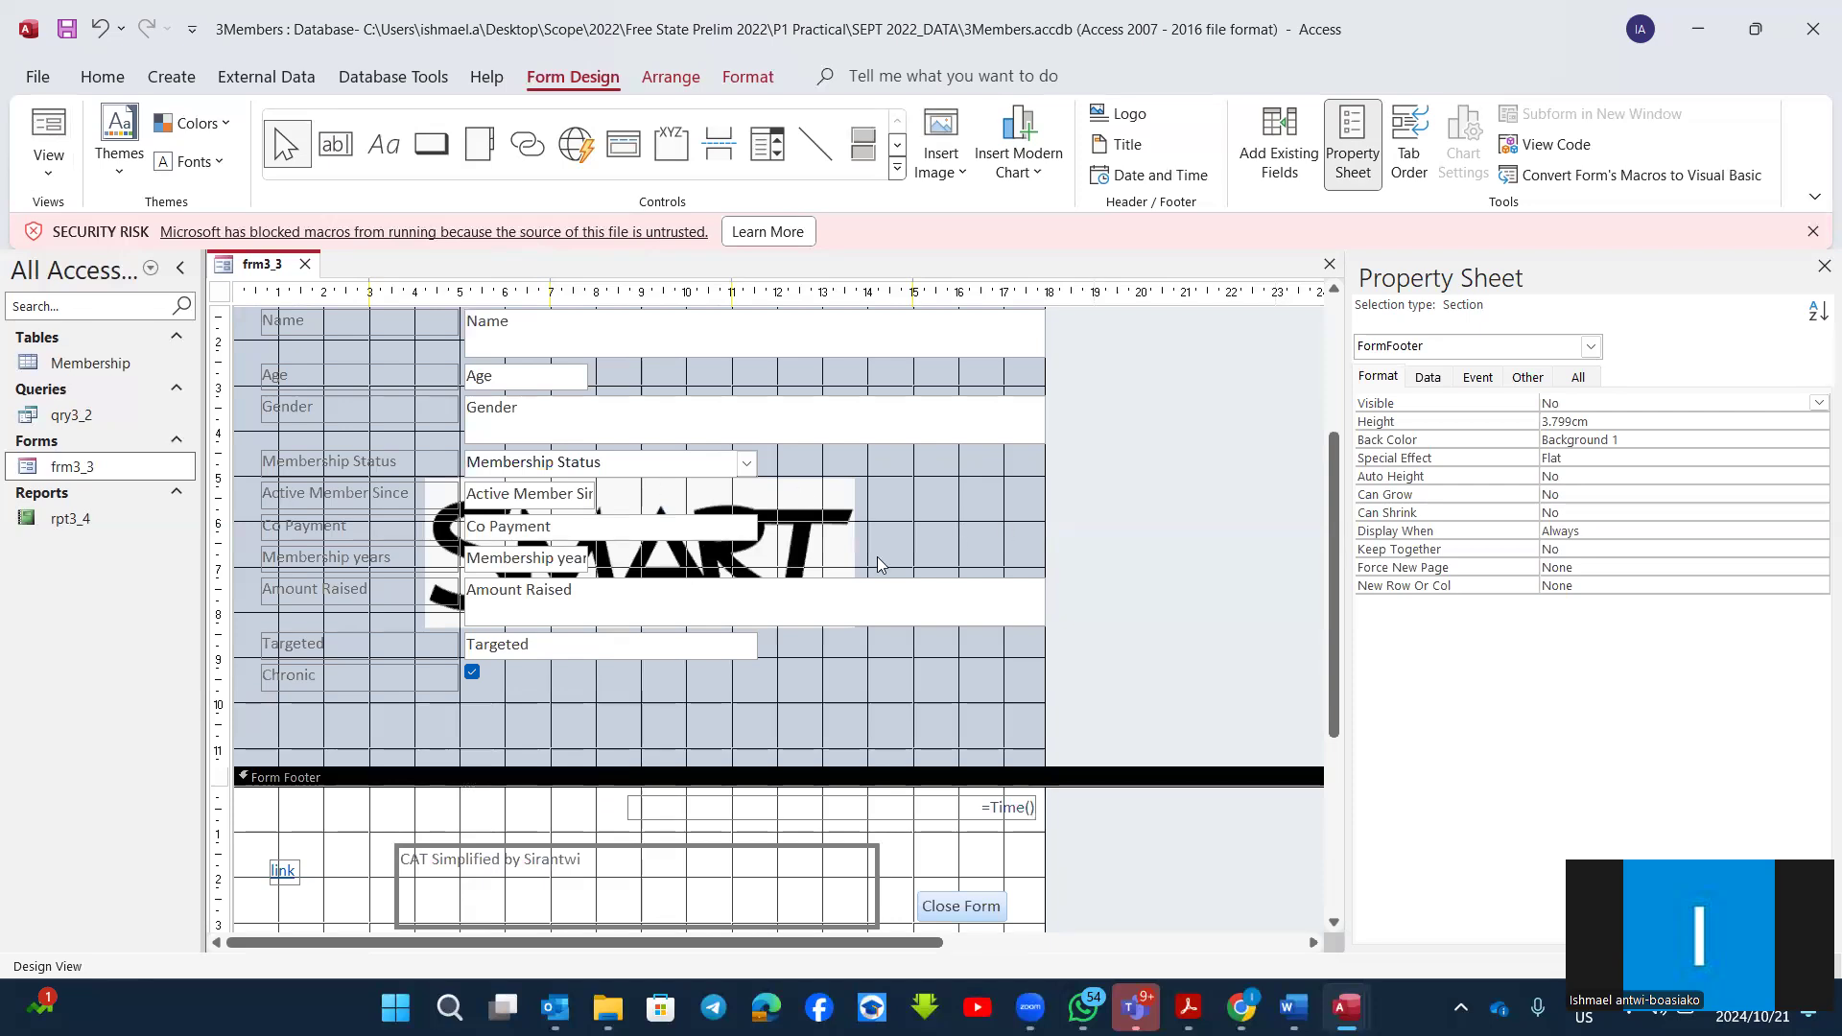
Step: Change the Gender text box in the Detail section to a combo box
left_click(489, 404)
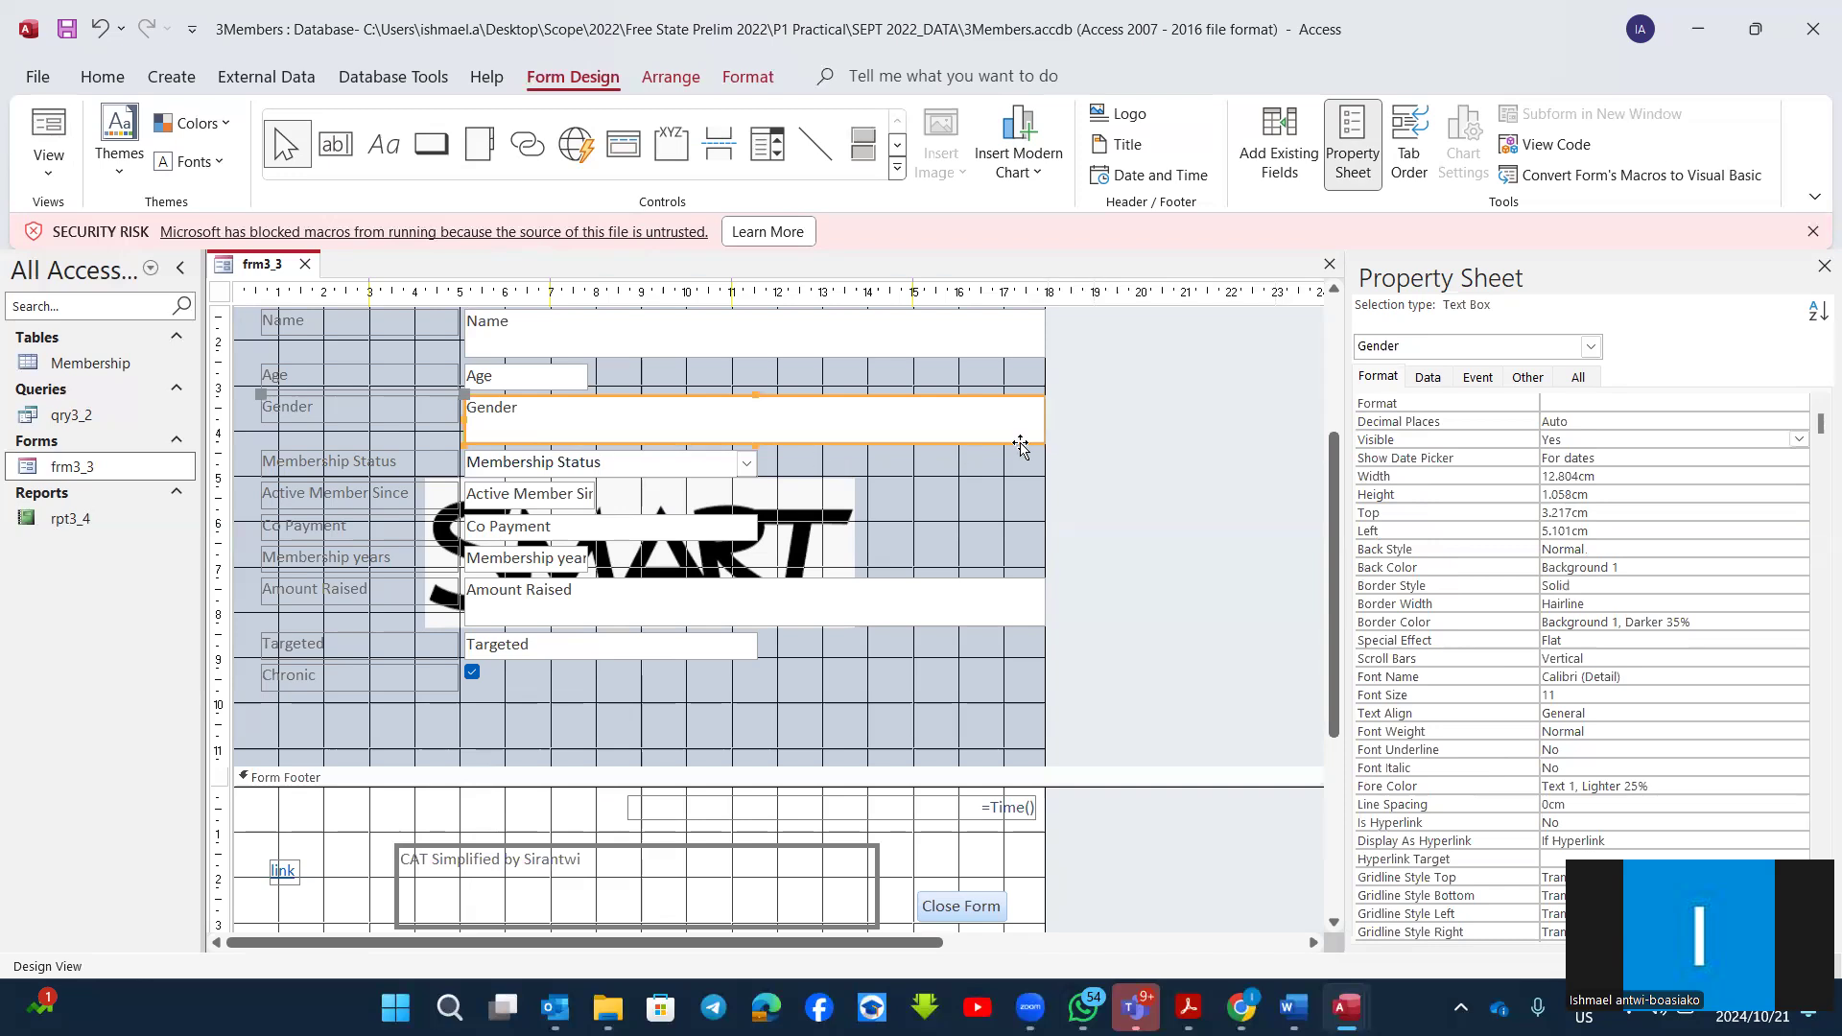
left_click(286, 408)
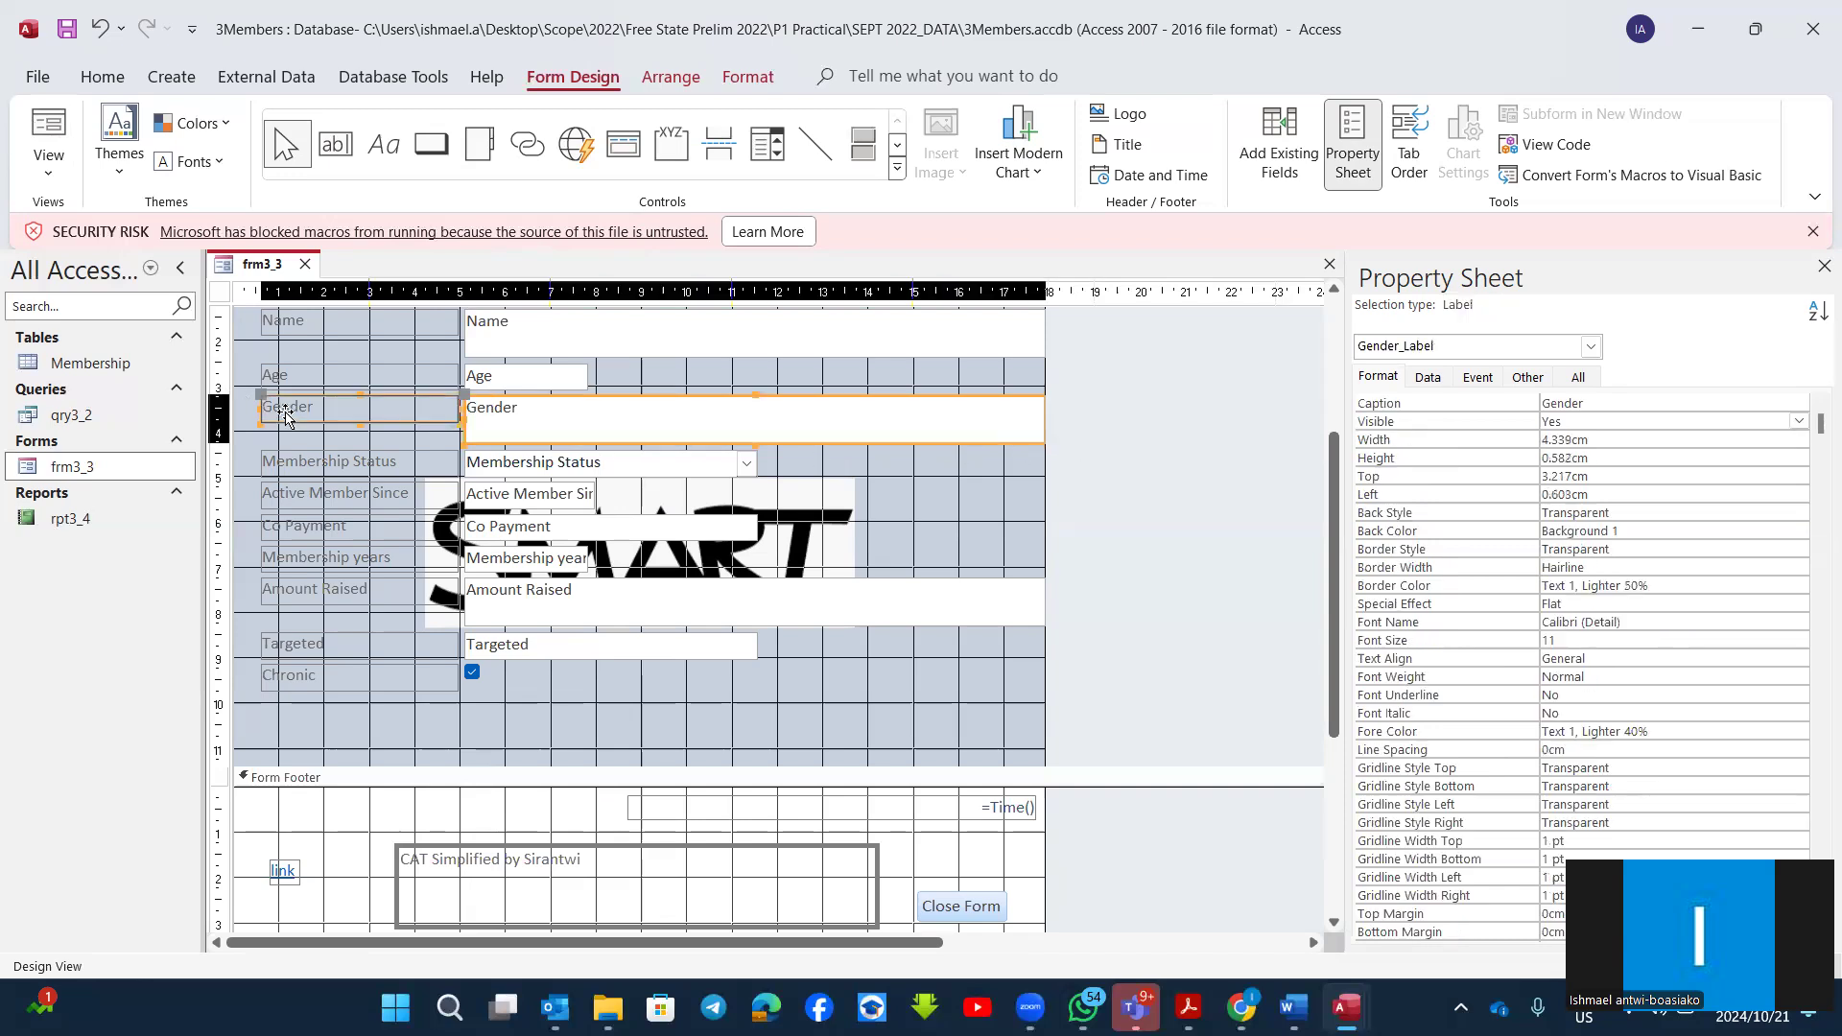
left_click(863, 439)
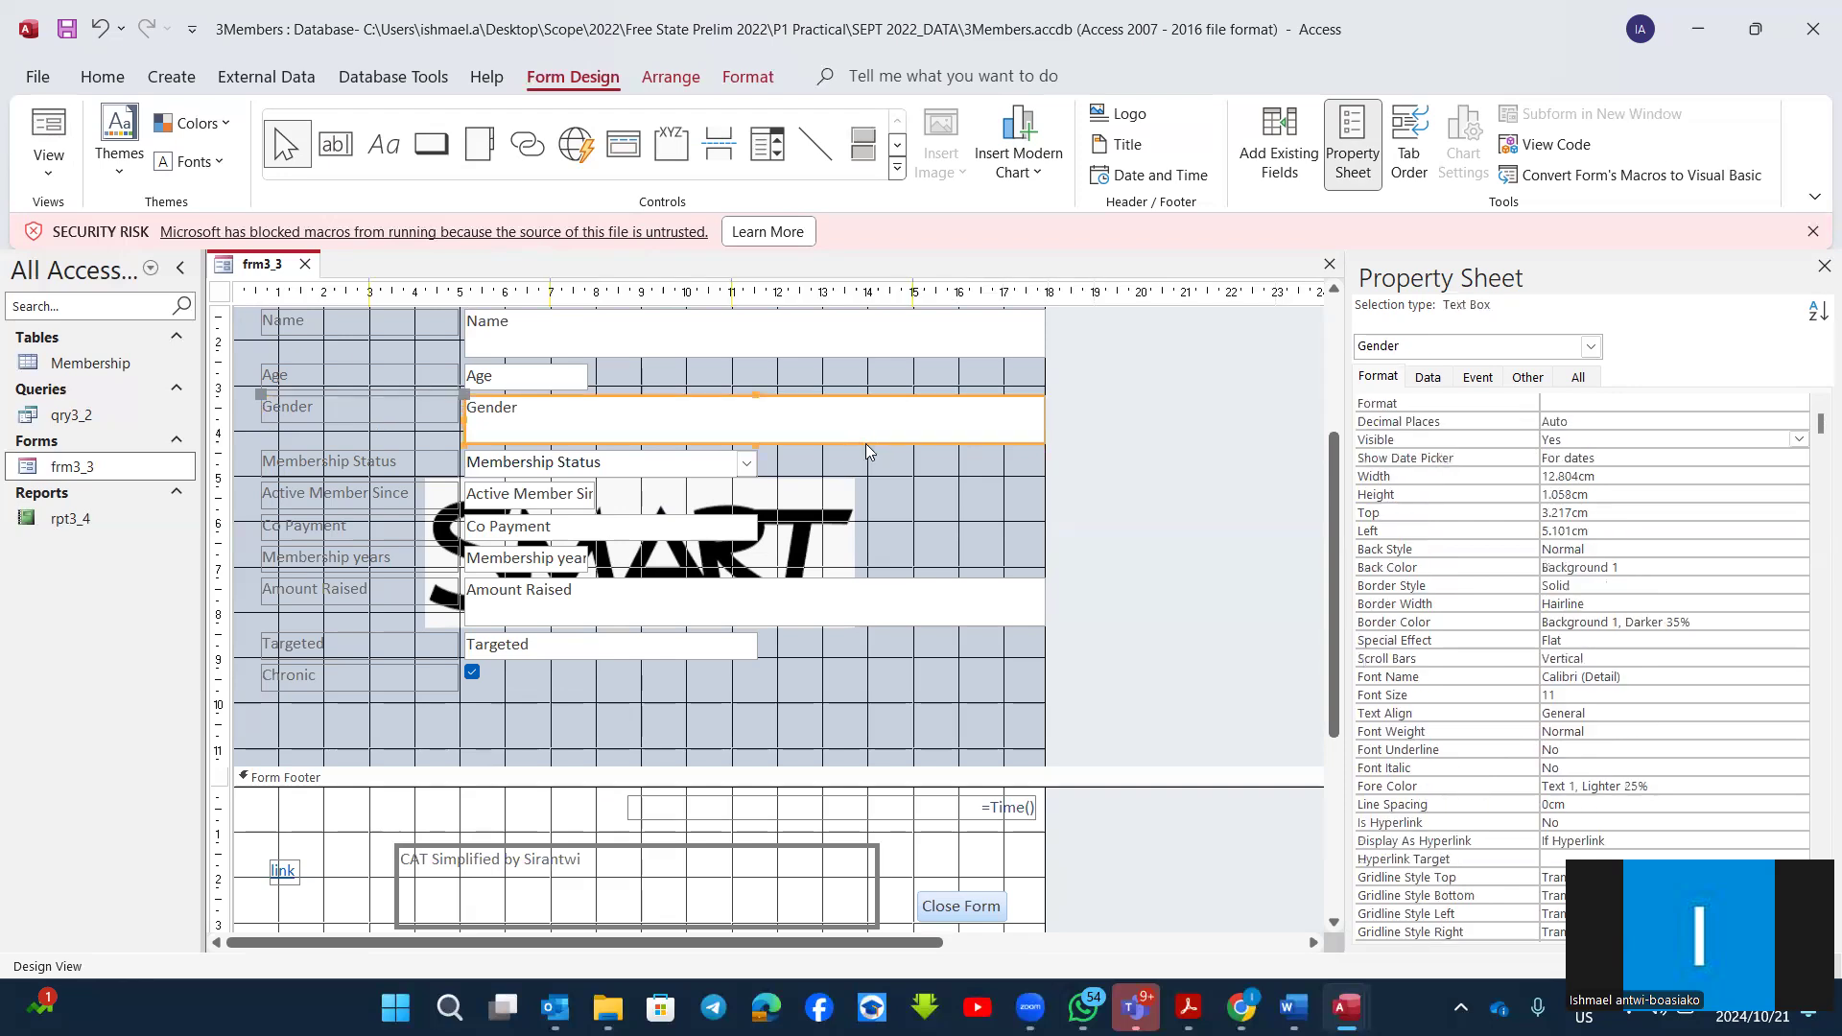
right_click(866, 443)
mouse_move(960, 292)
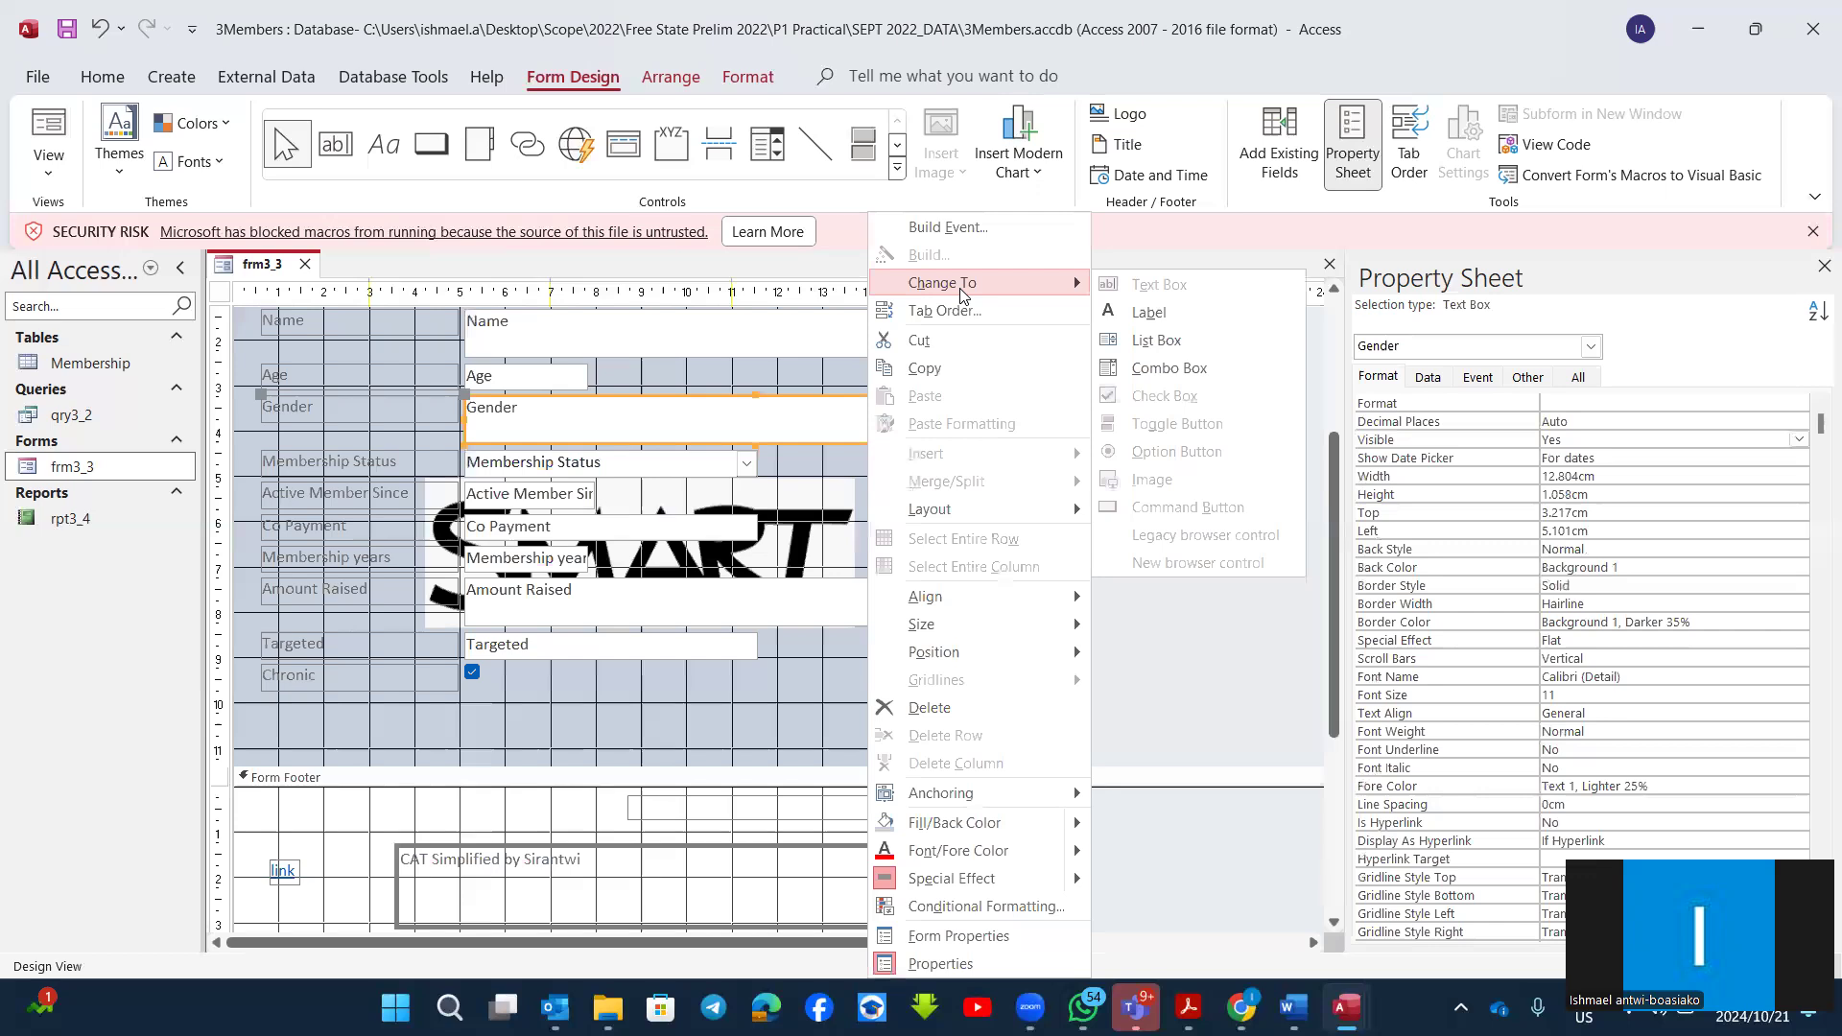
left_click(1180, 369)
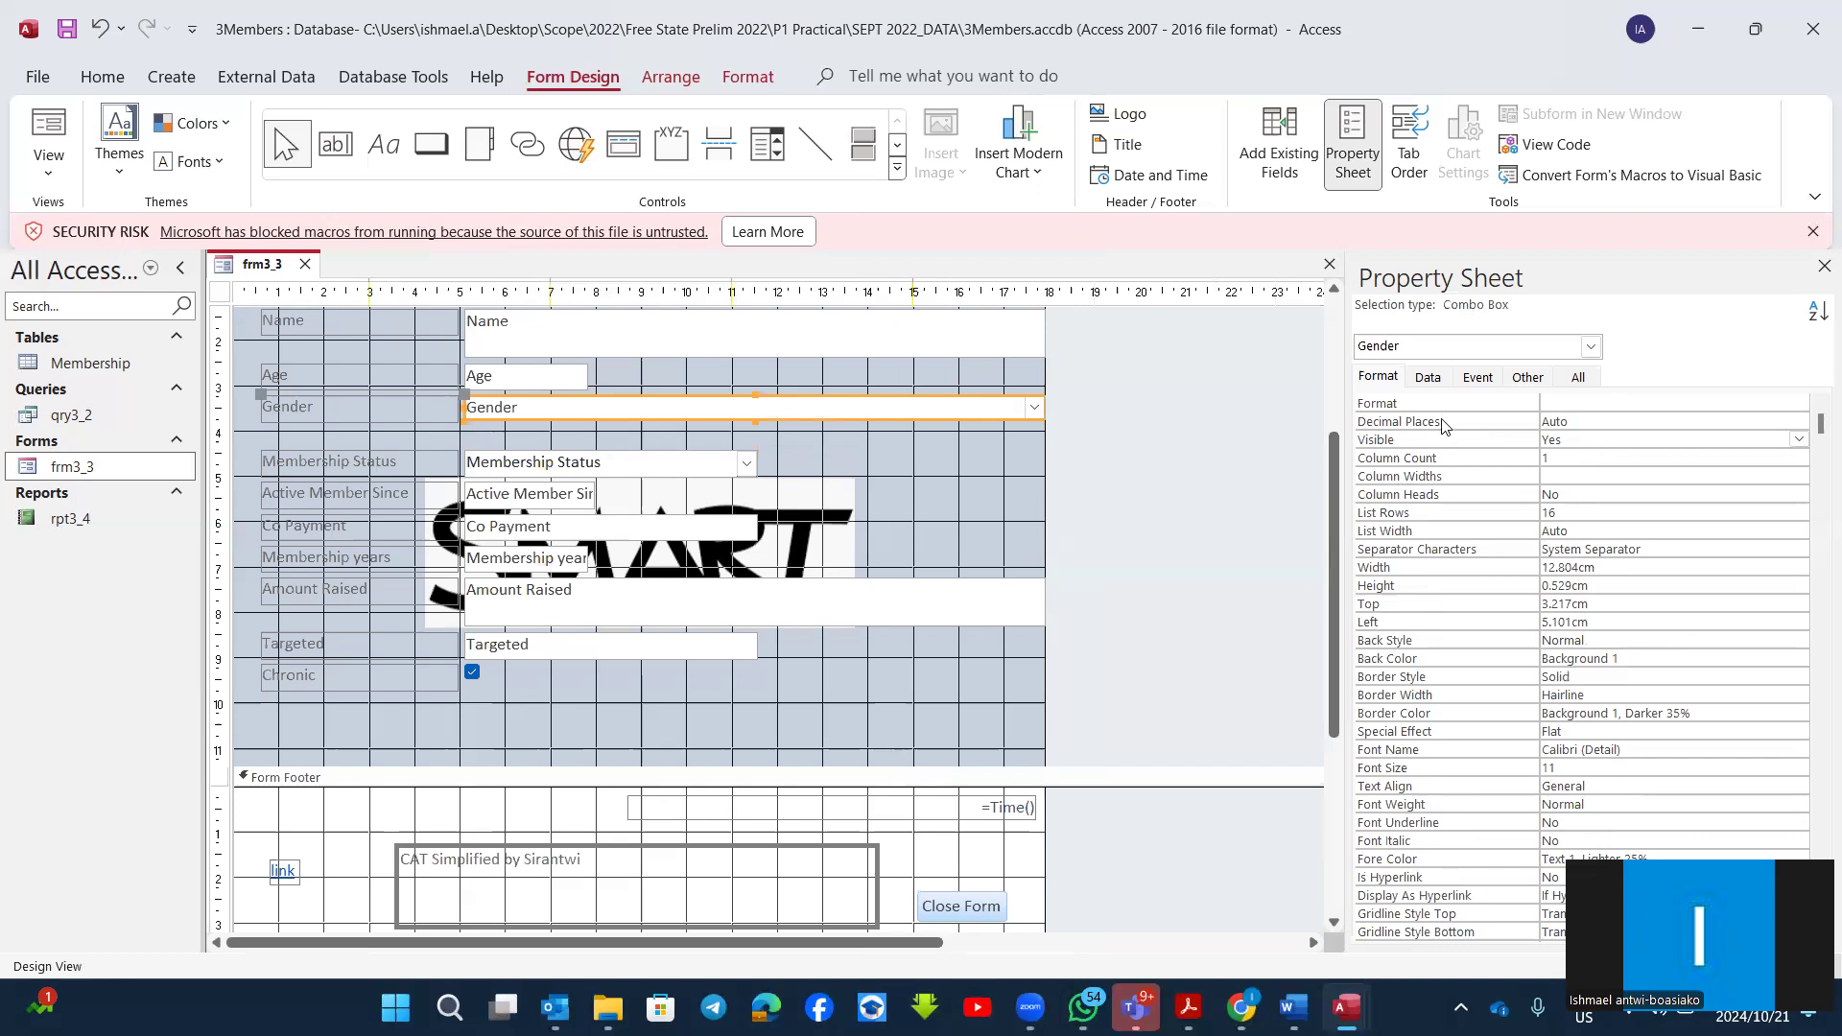
Step: Set the Gender combo box's Row Source Type to Value List and enter the list items male and female
left_click(1429, 378)
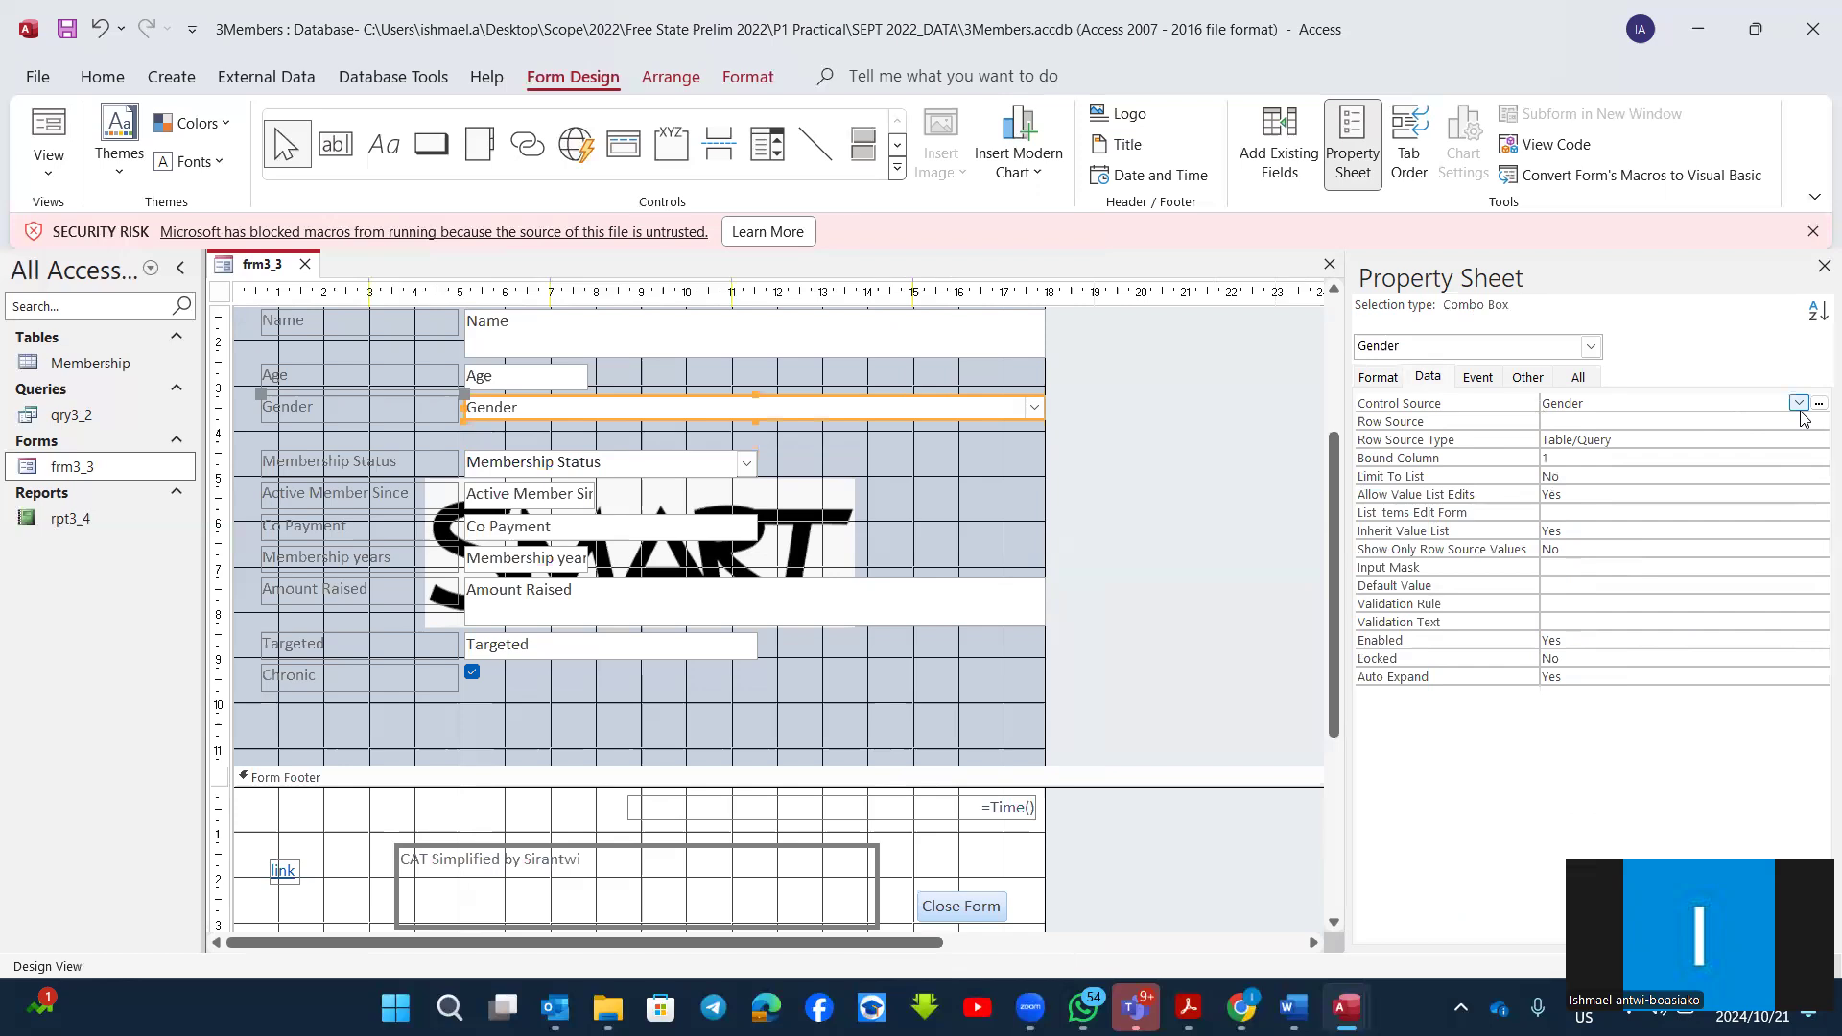
left_click(1649, 440)
left_click(1817, 440)
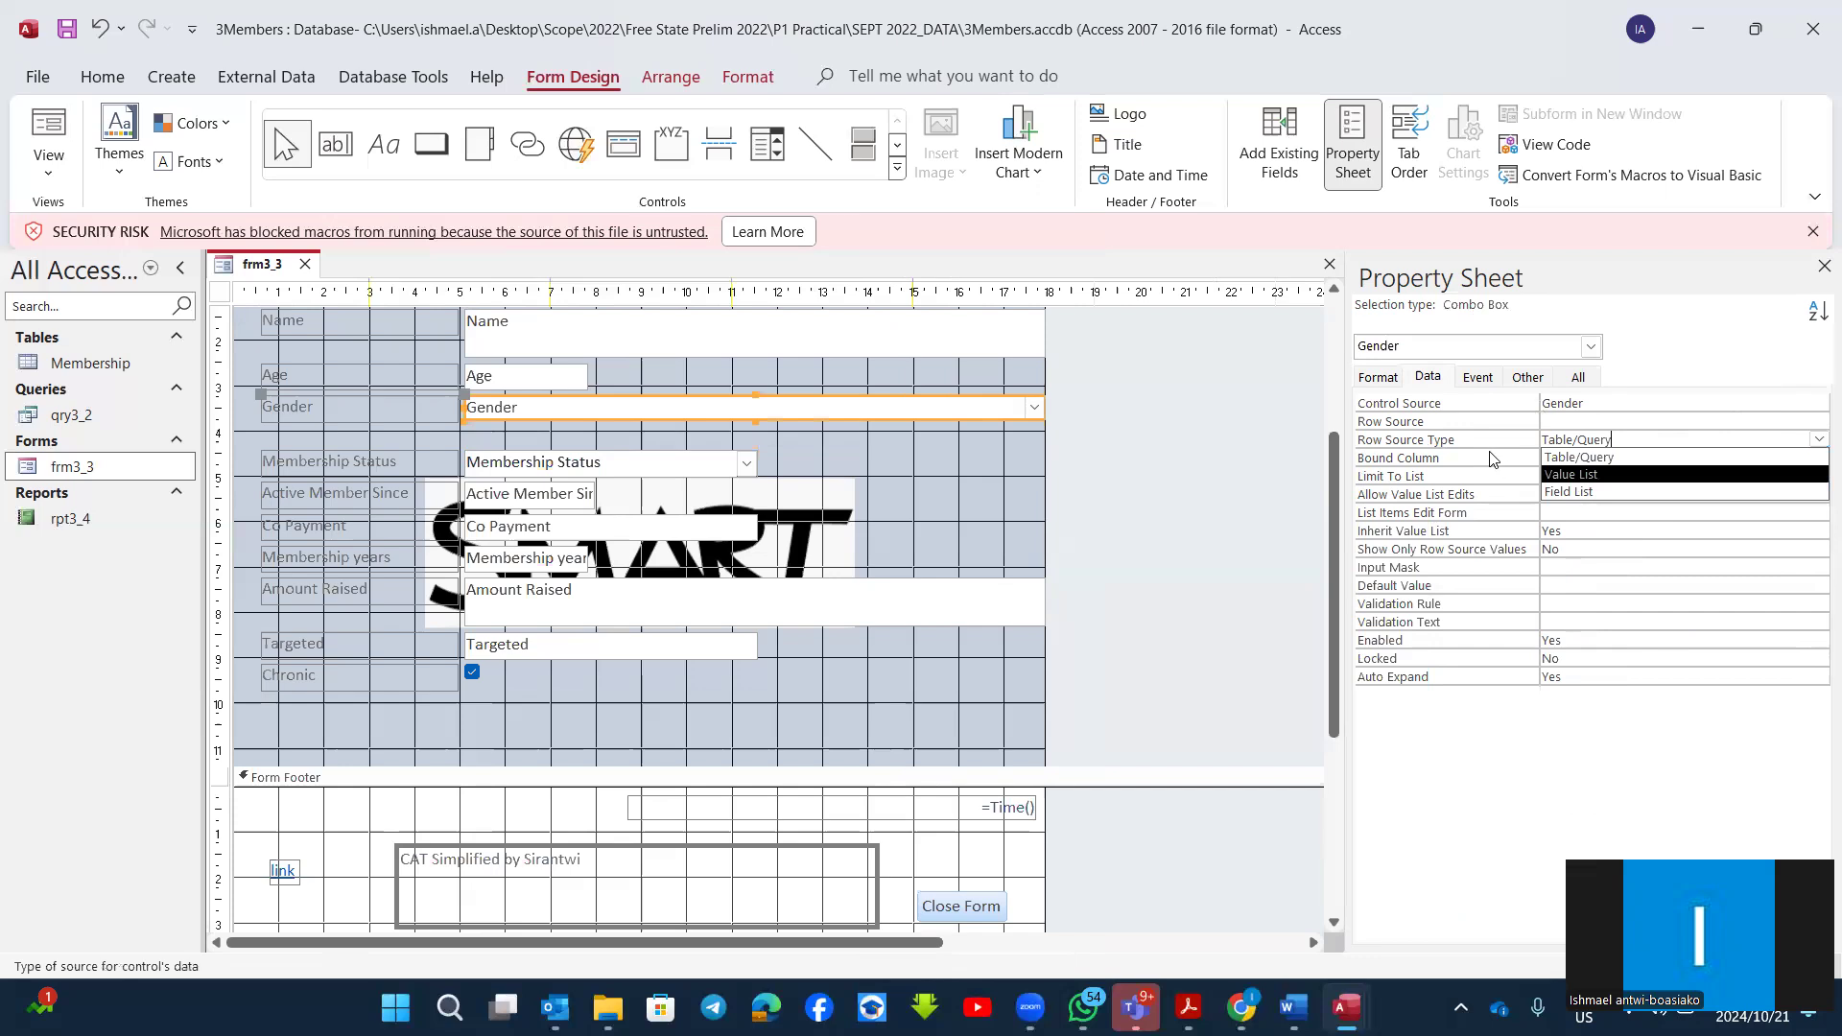
left_click(1593, 477)
left_click(1653, 422)
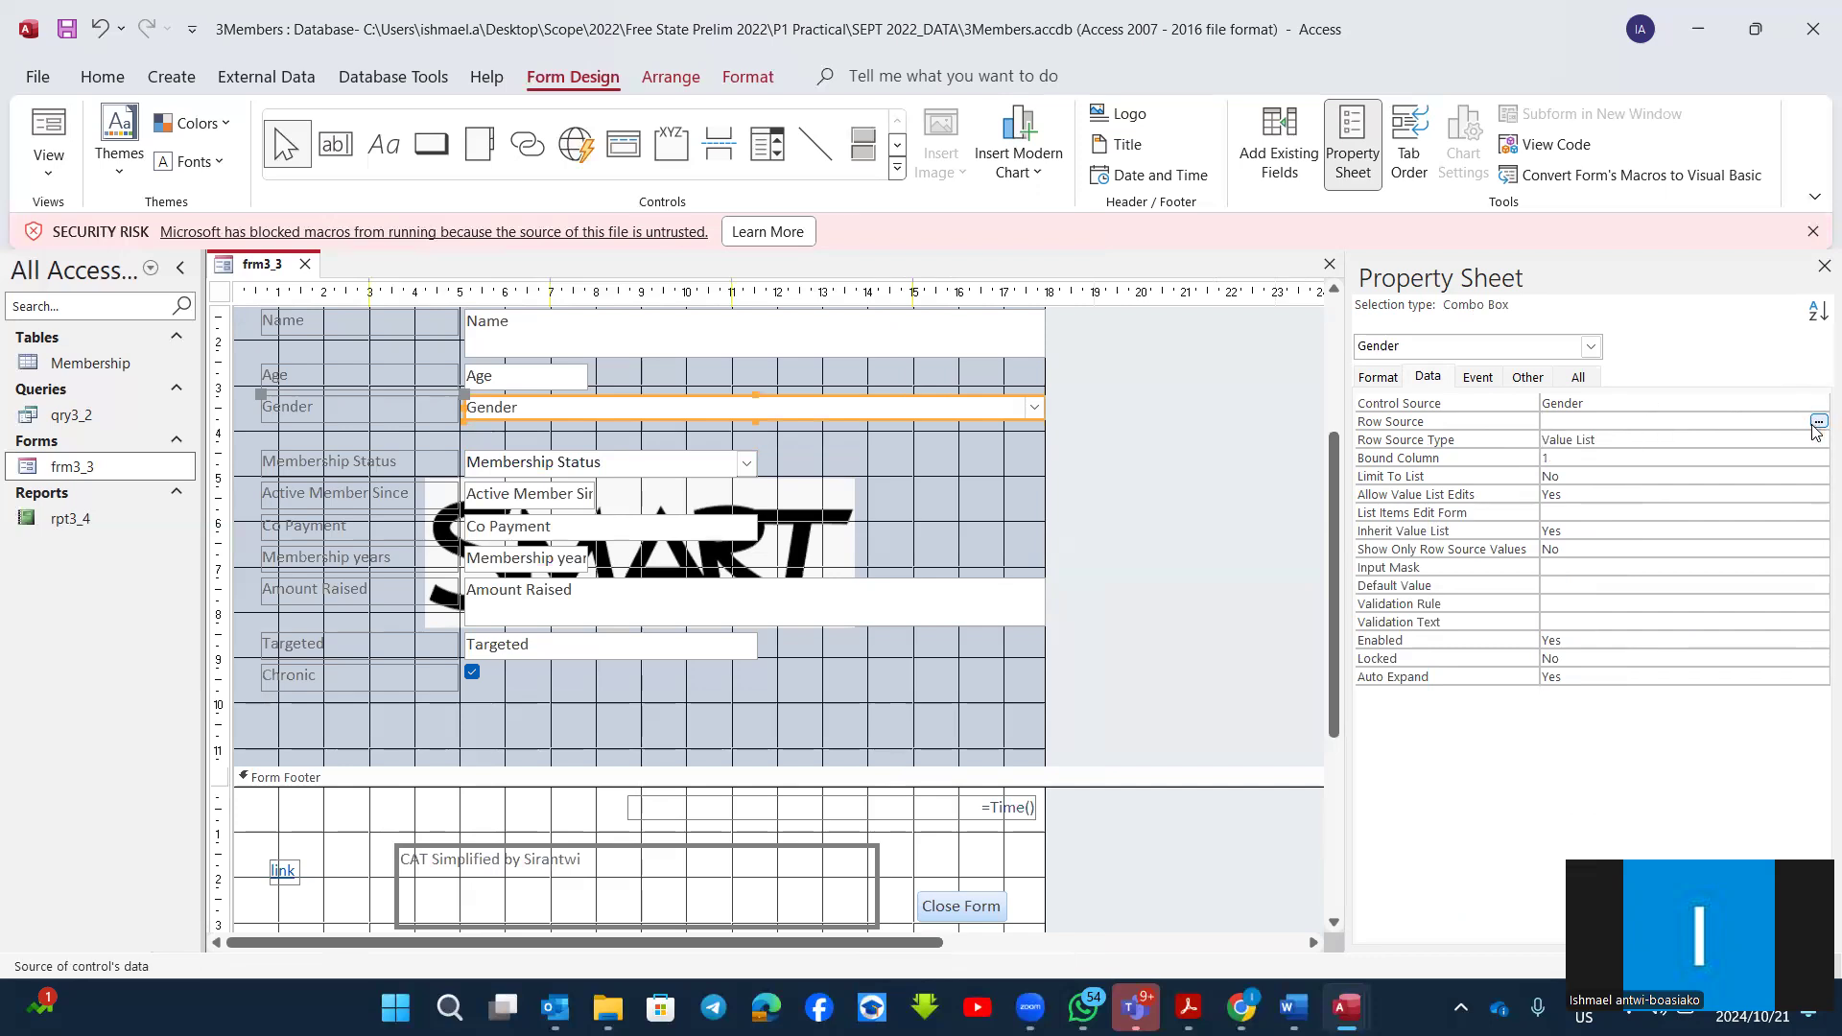
left_click(1819, 422)
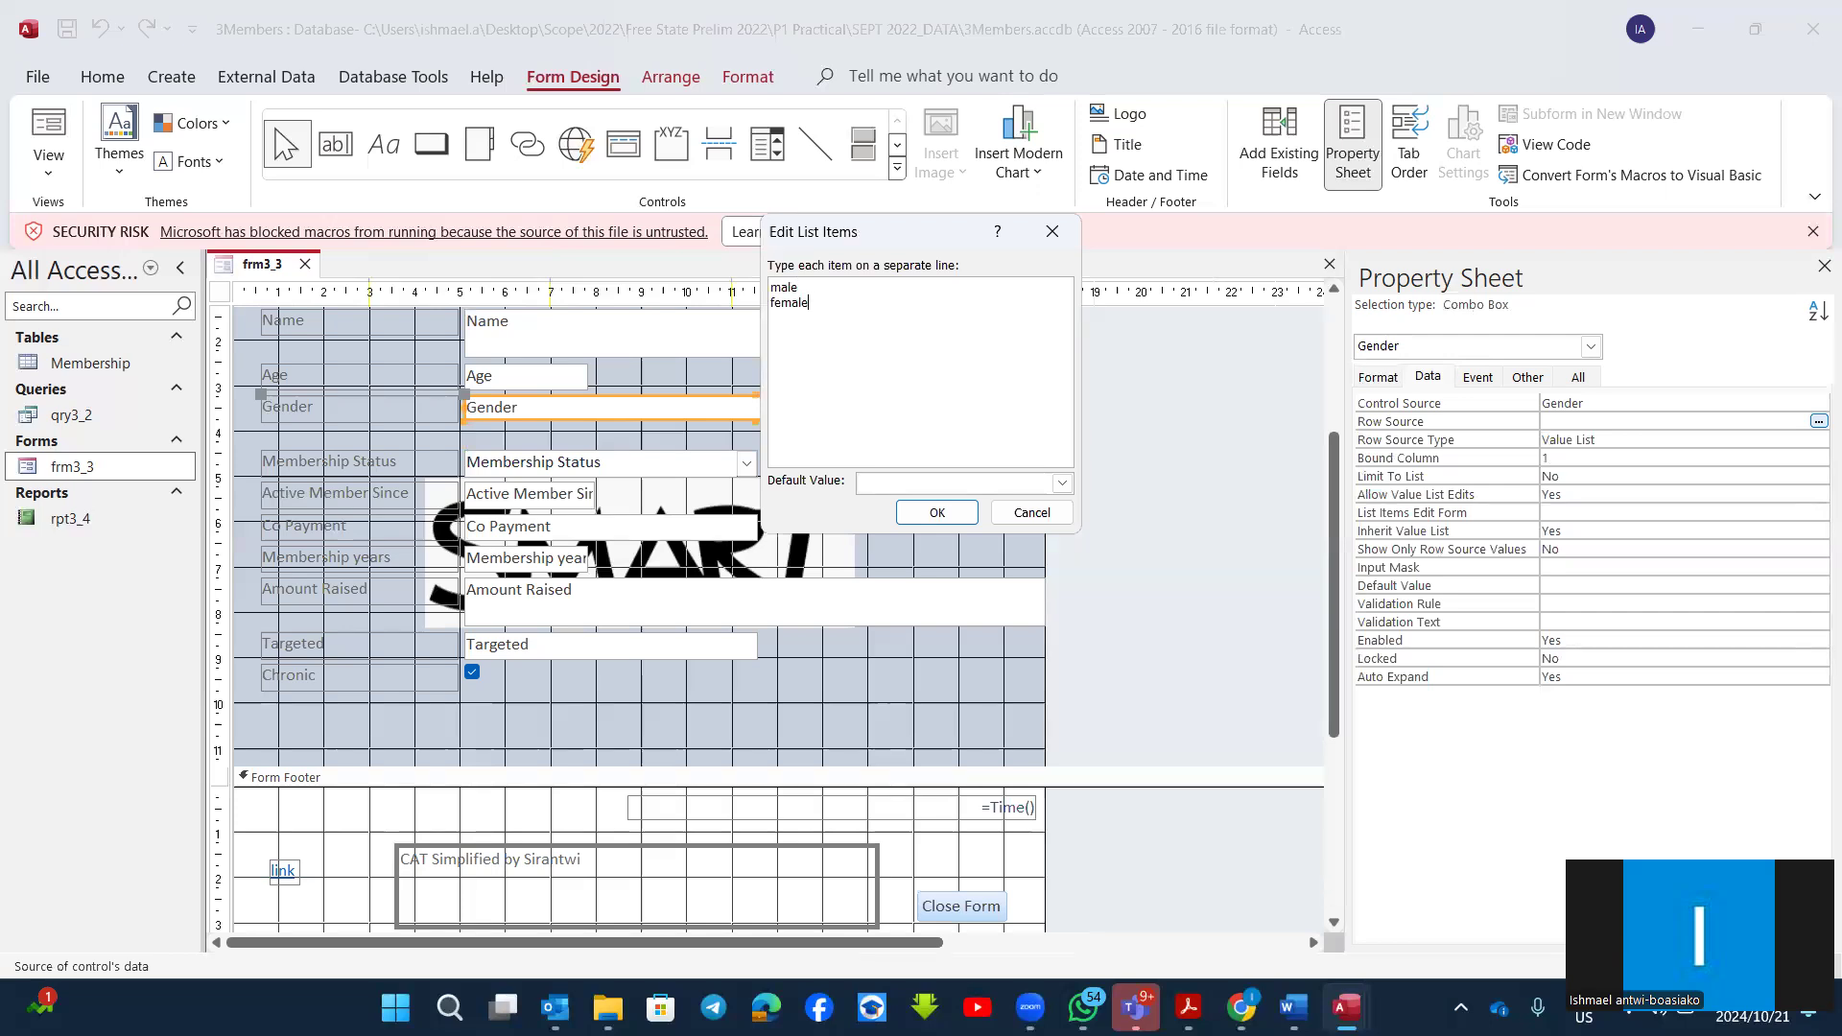
left_click(948, 512)
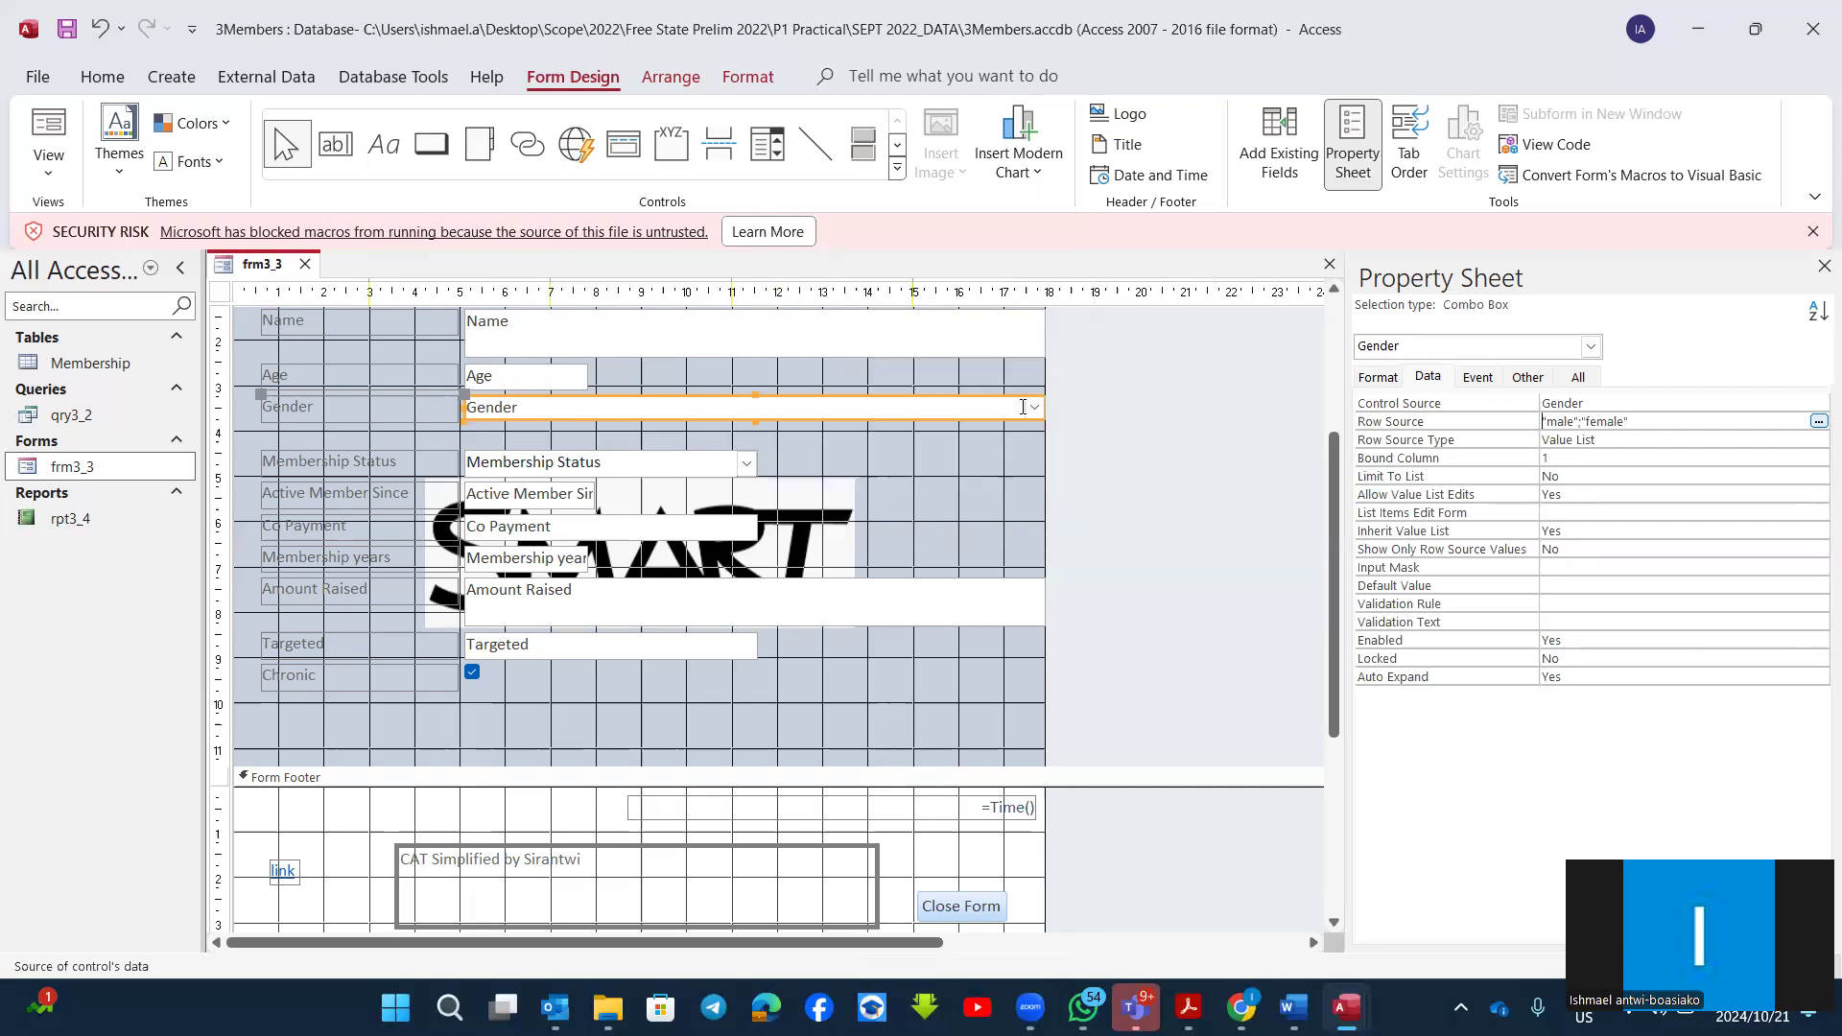
Step: Test the Gender drop-down list in Form View without choosing an item and return the form to Design View
left_click(44, 137)
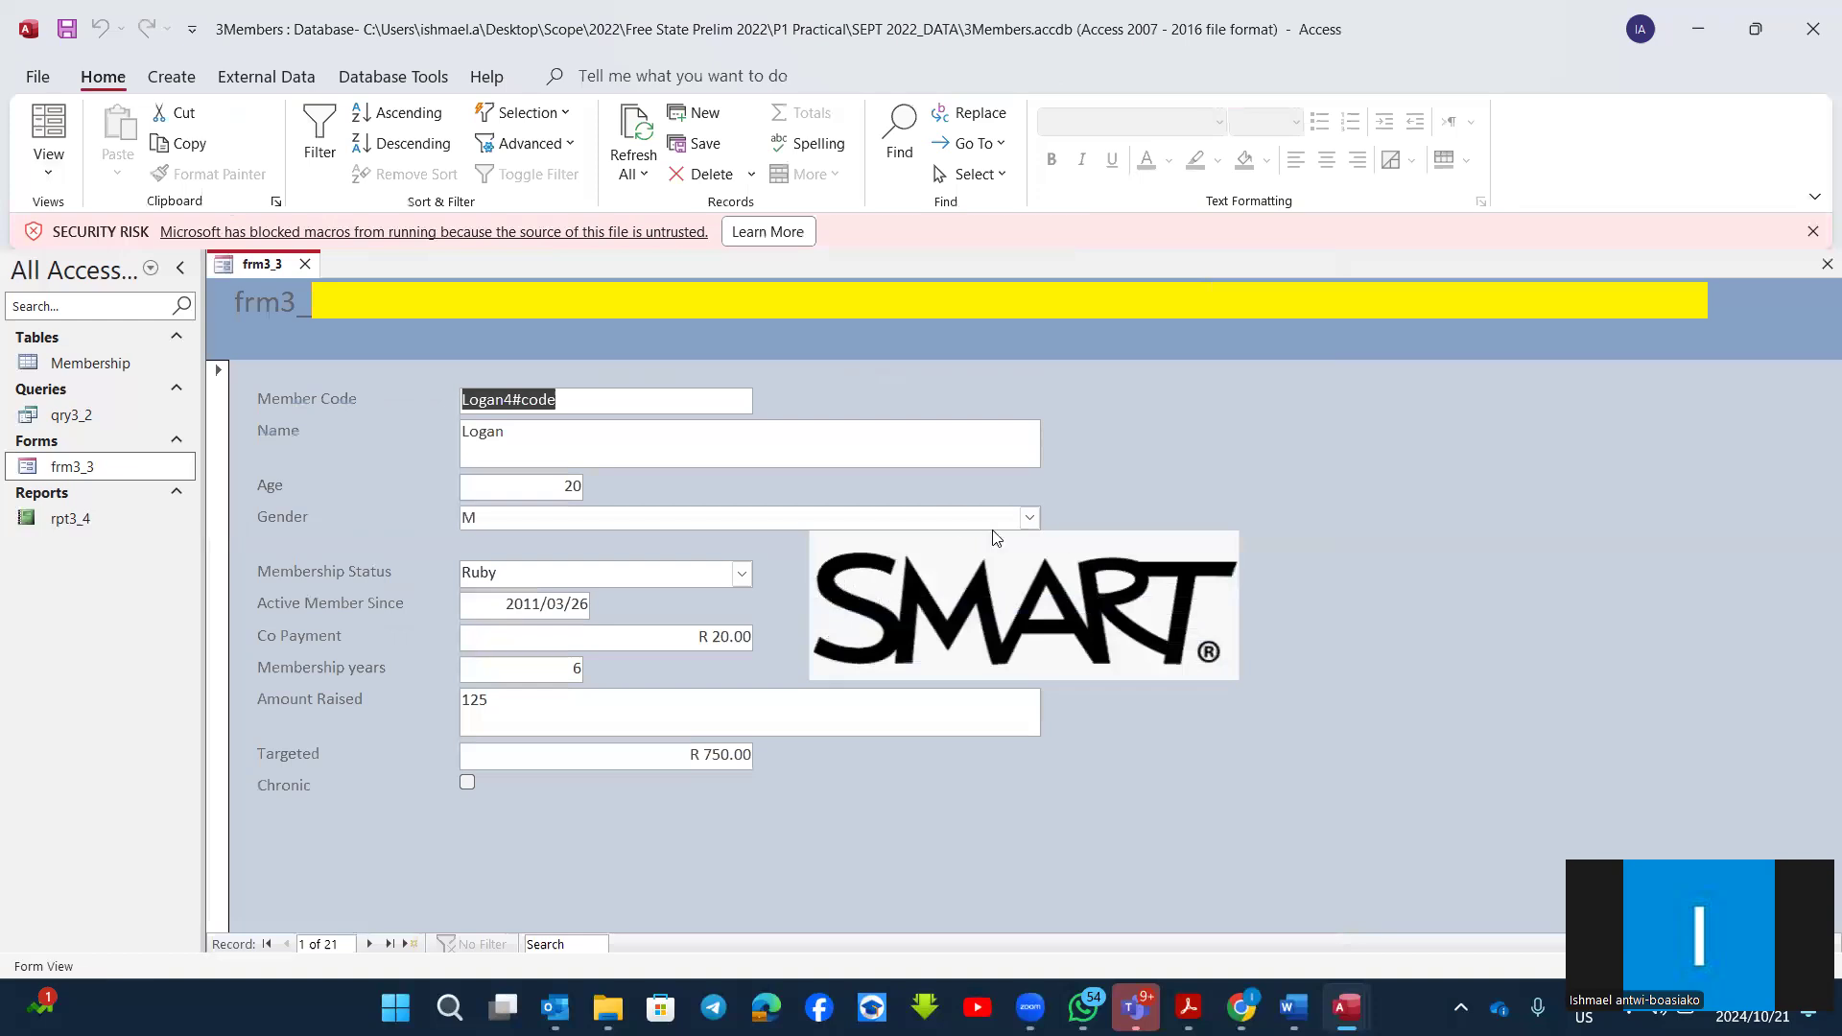
left_click(1030, 519)
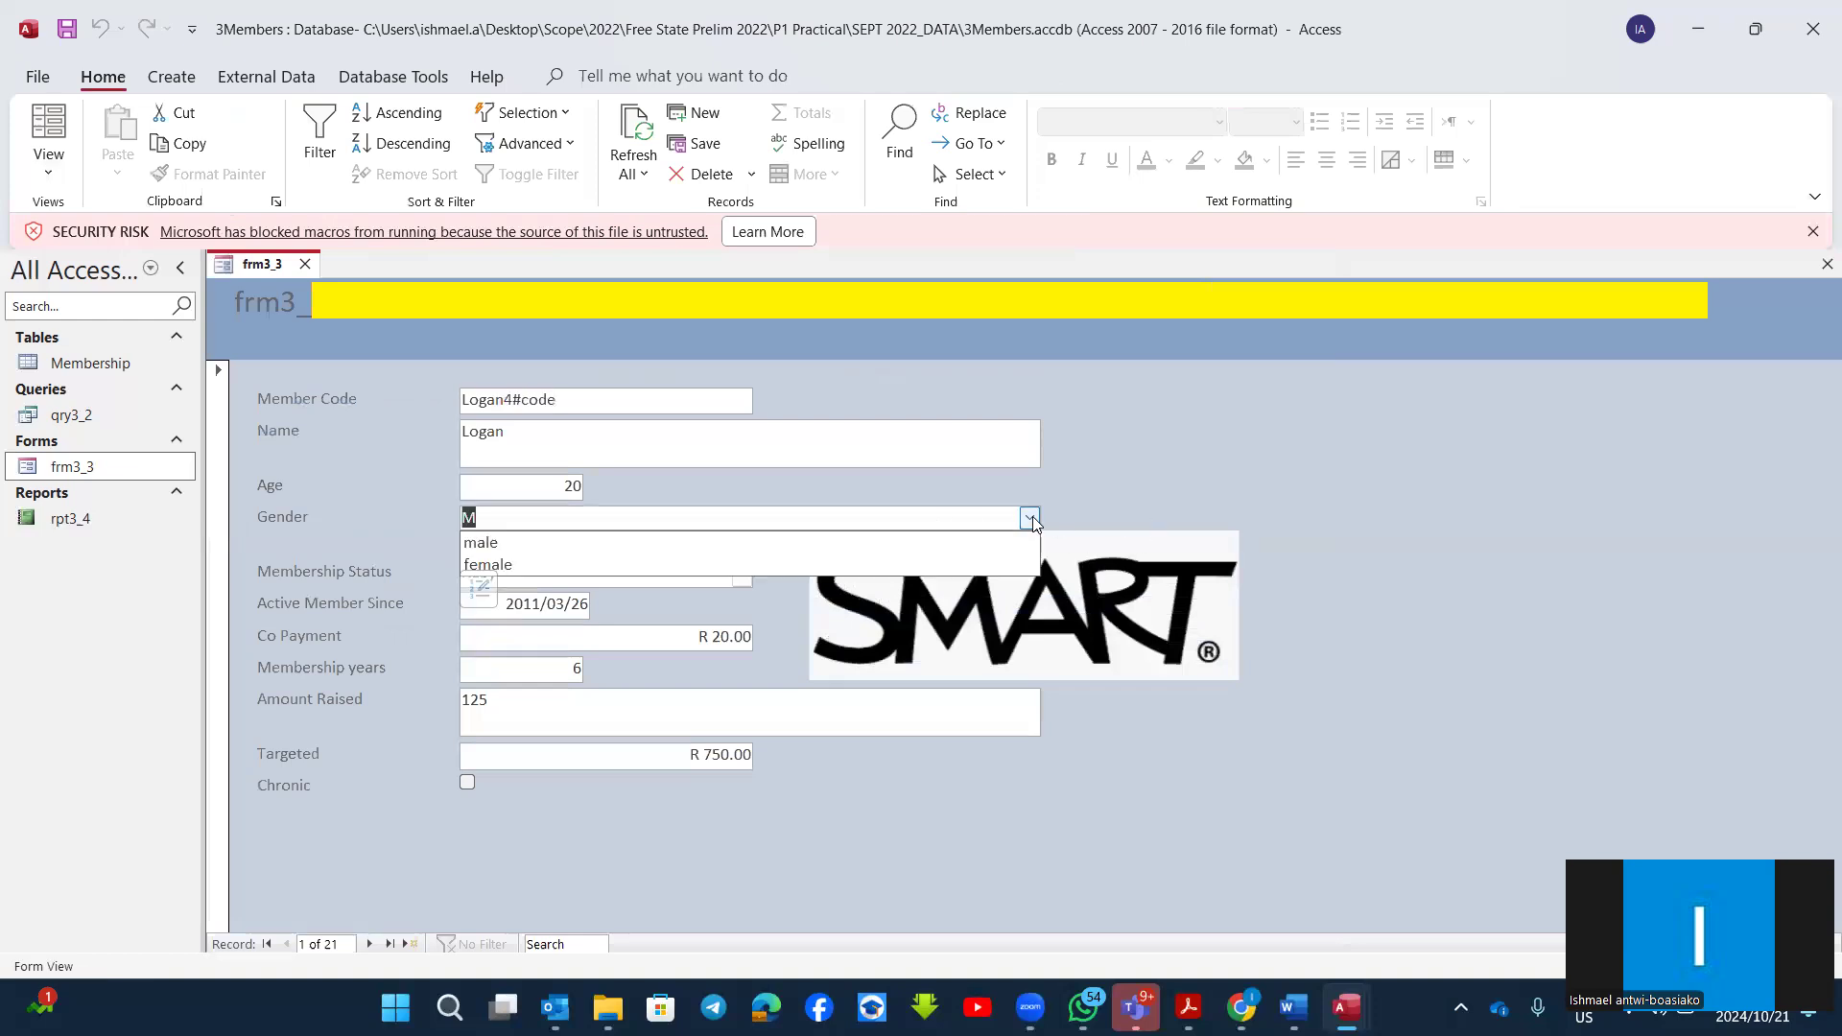
left_click(1182, 478)
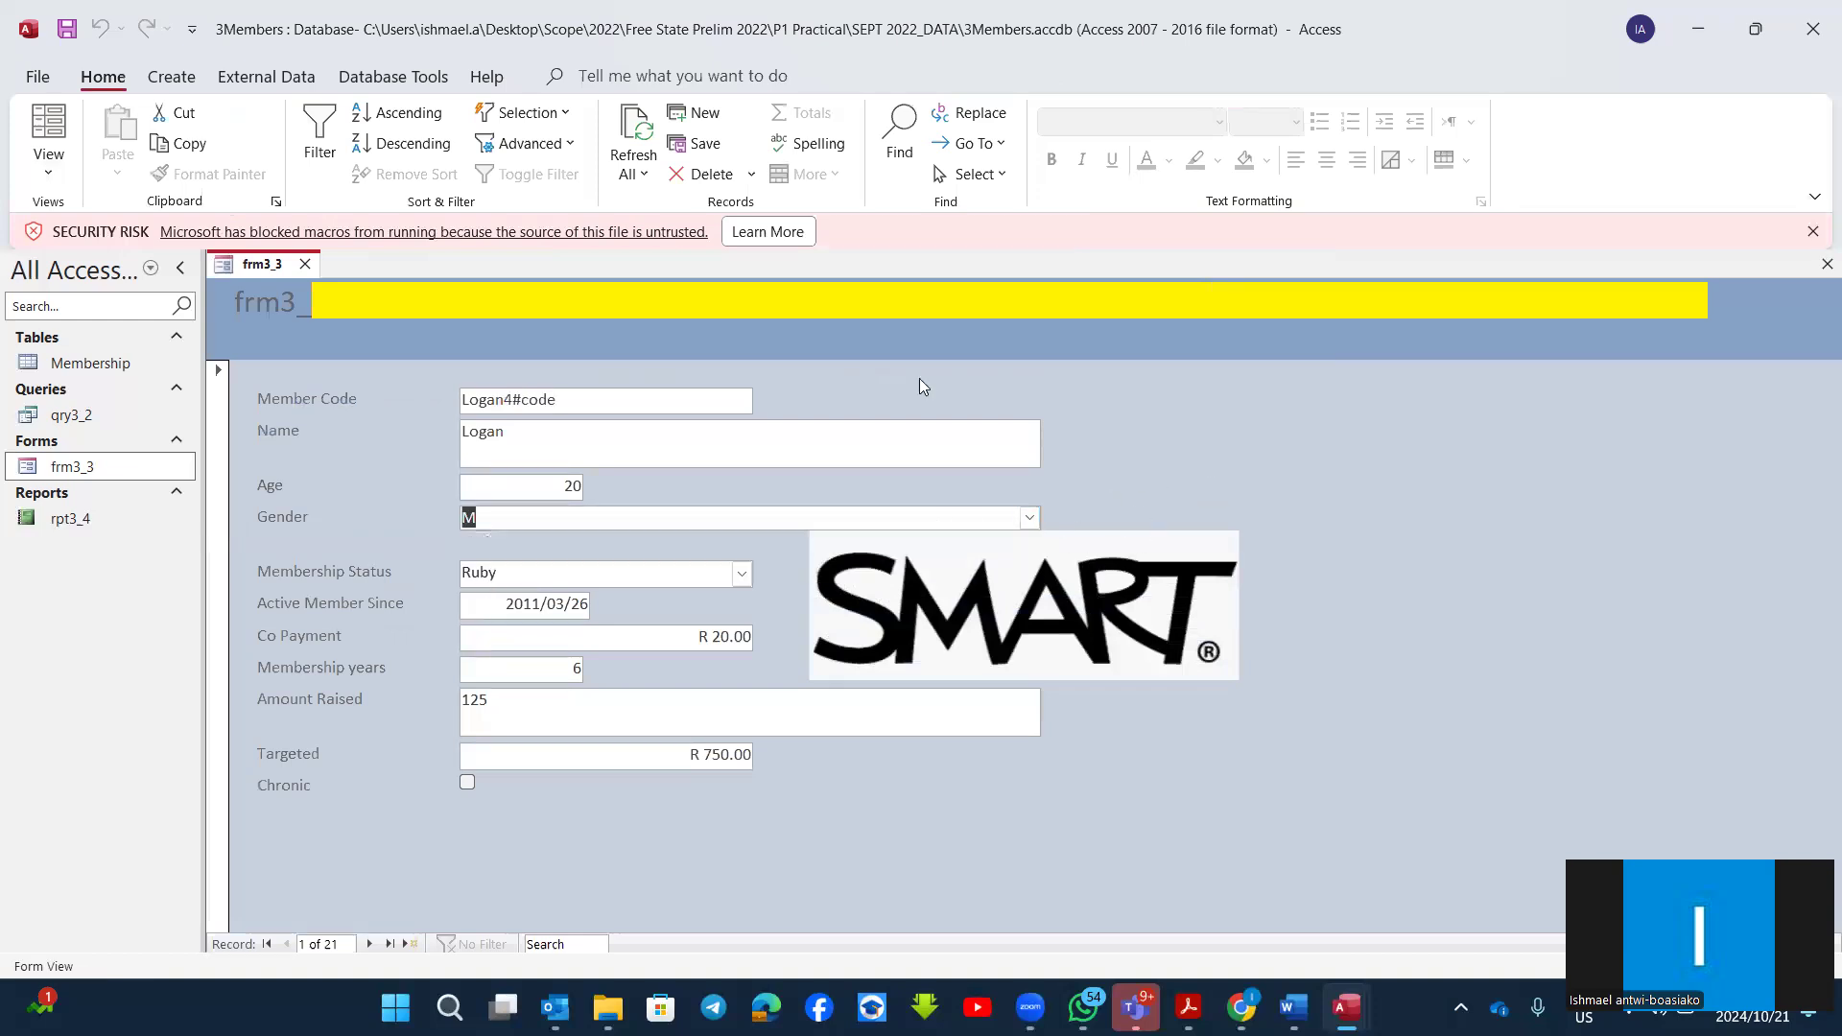
left_click(46, 176)
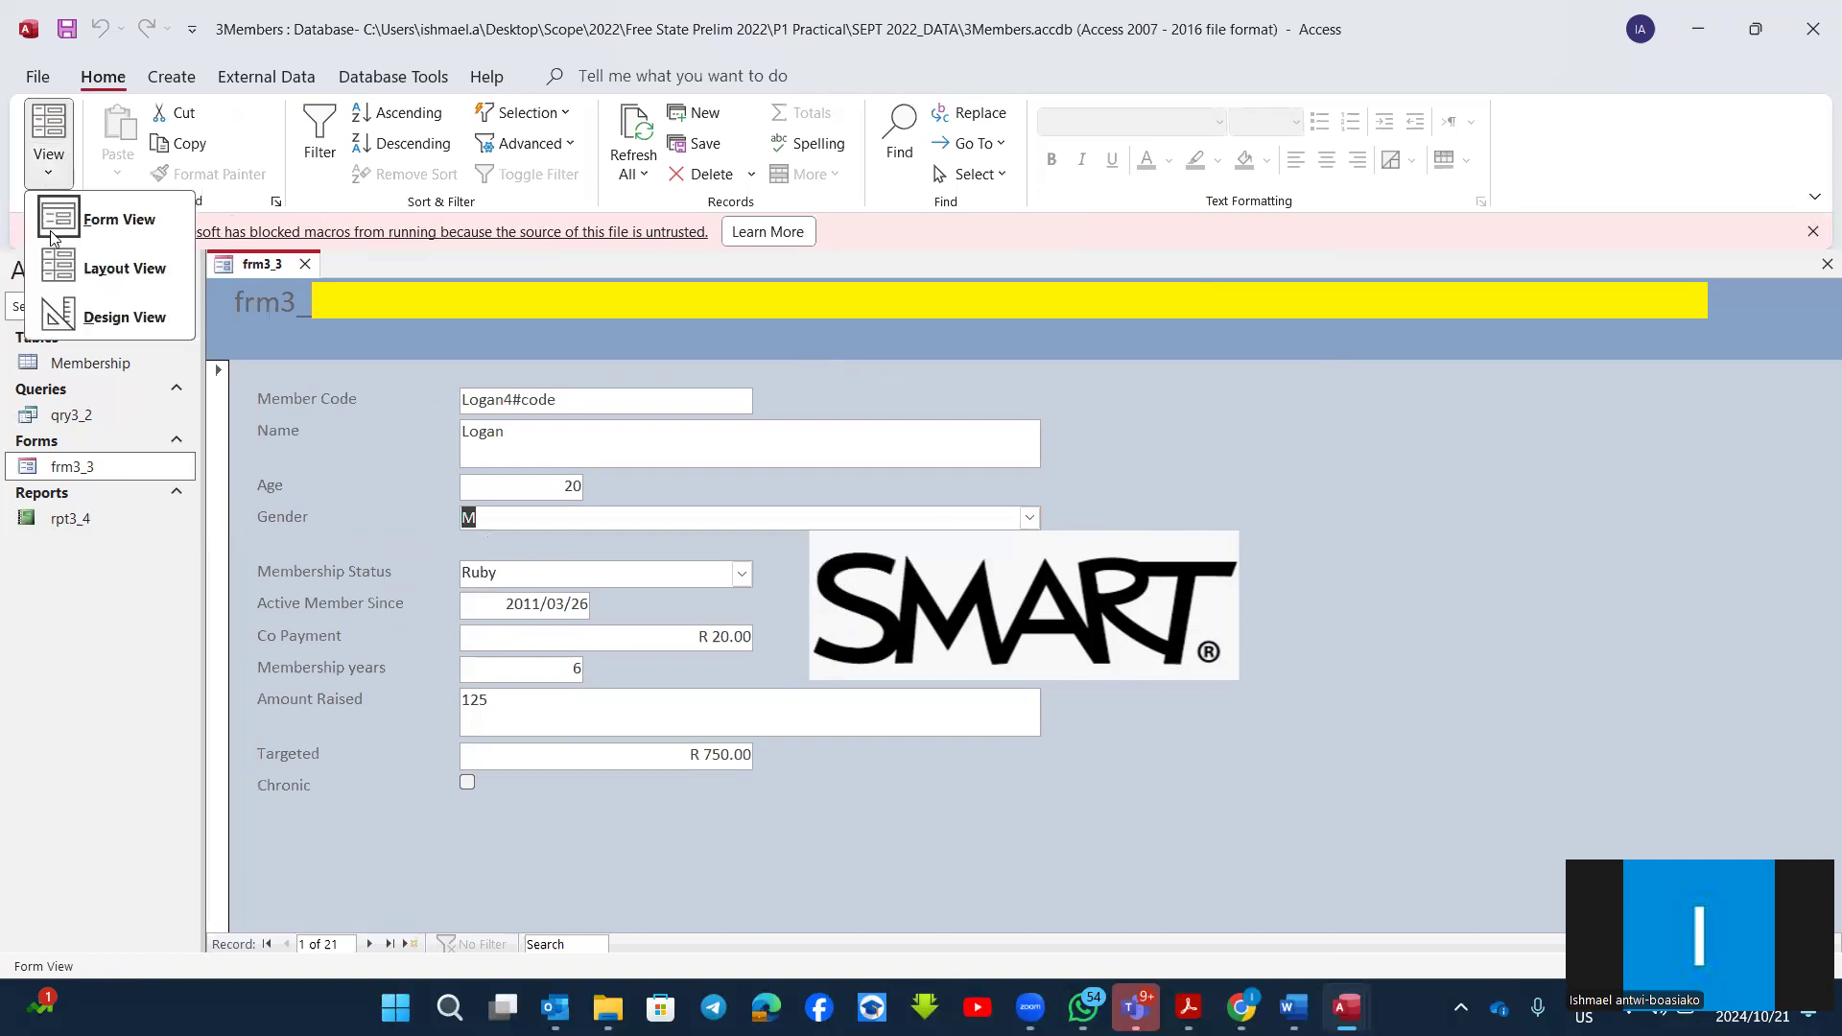
left_click(80, 314)
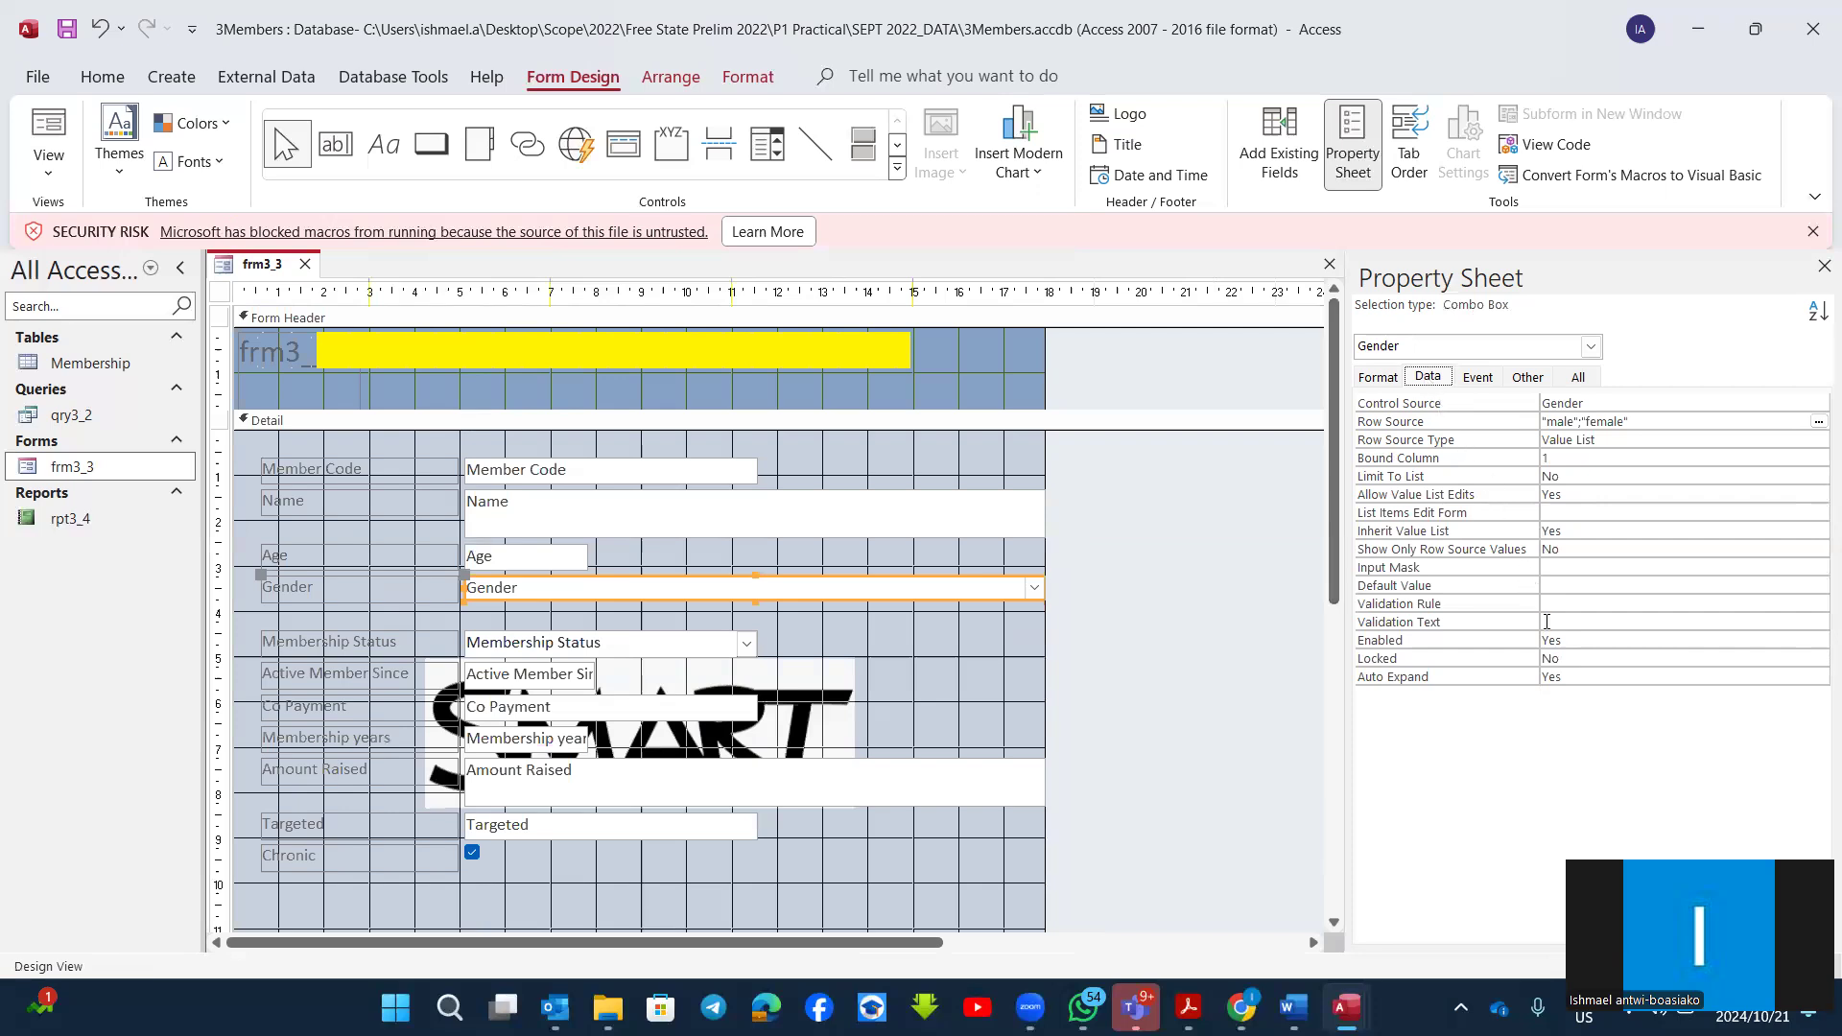
Step: Examine the Age text box's Input Mask, Default Value, Validation Rule and Validation Text data properties
left_click(514, 562)
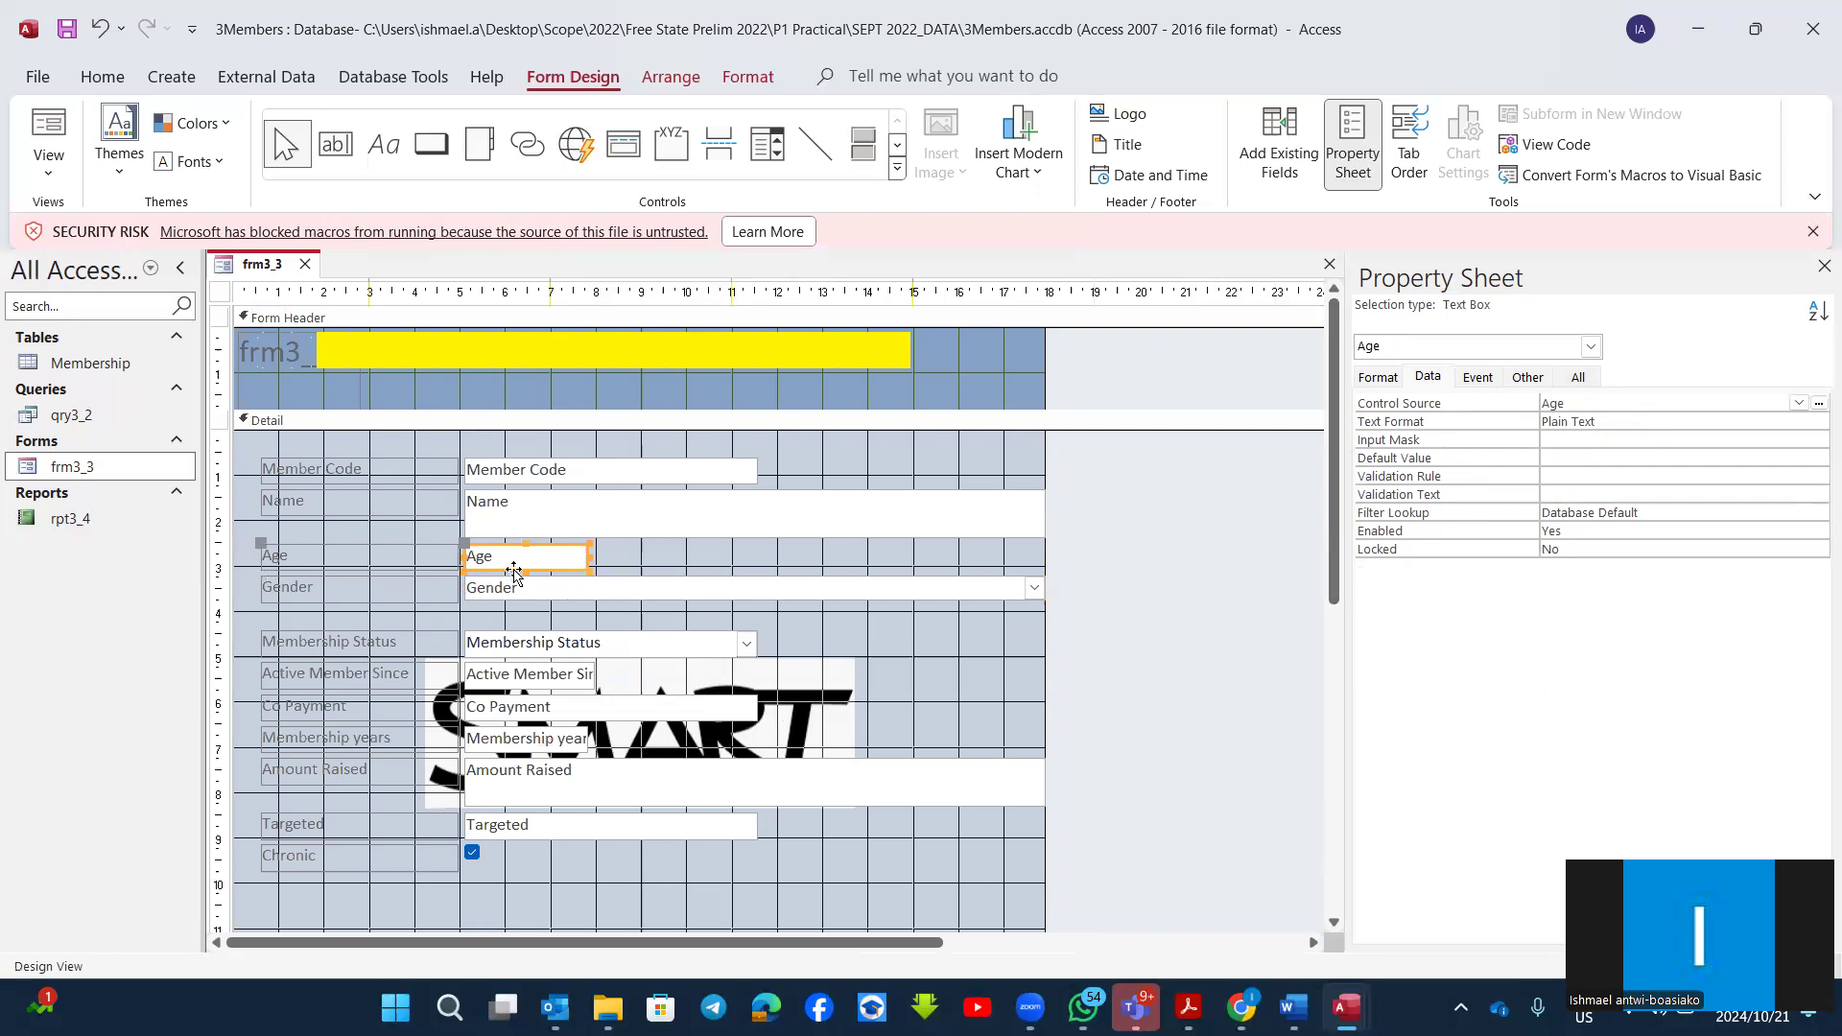
left_click(314, 563)
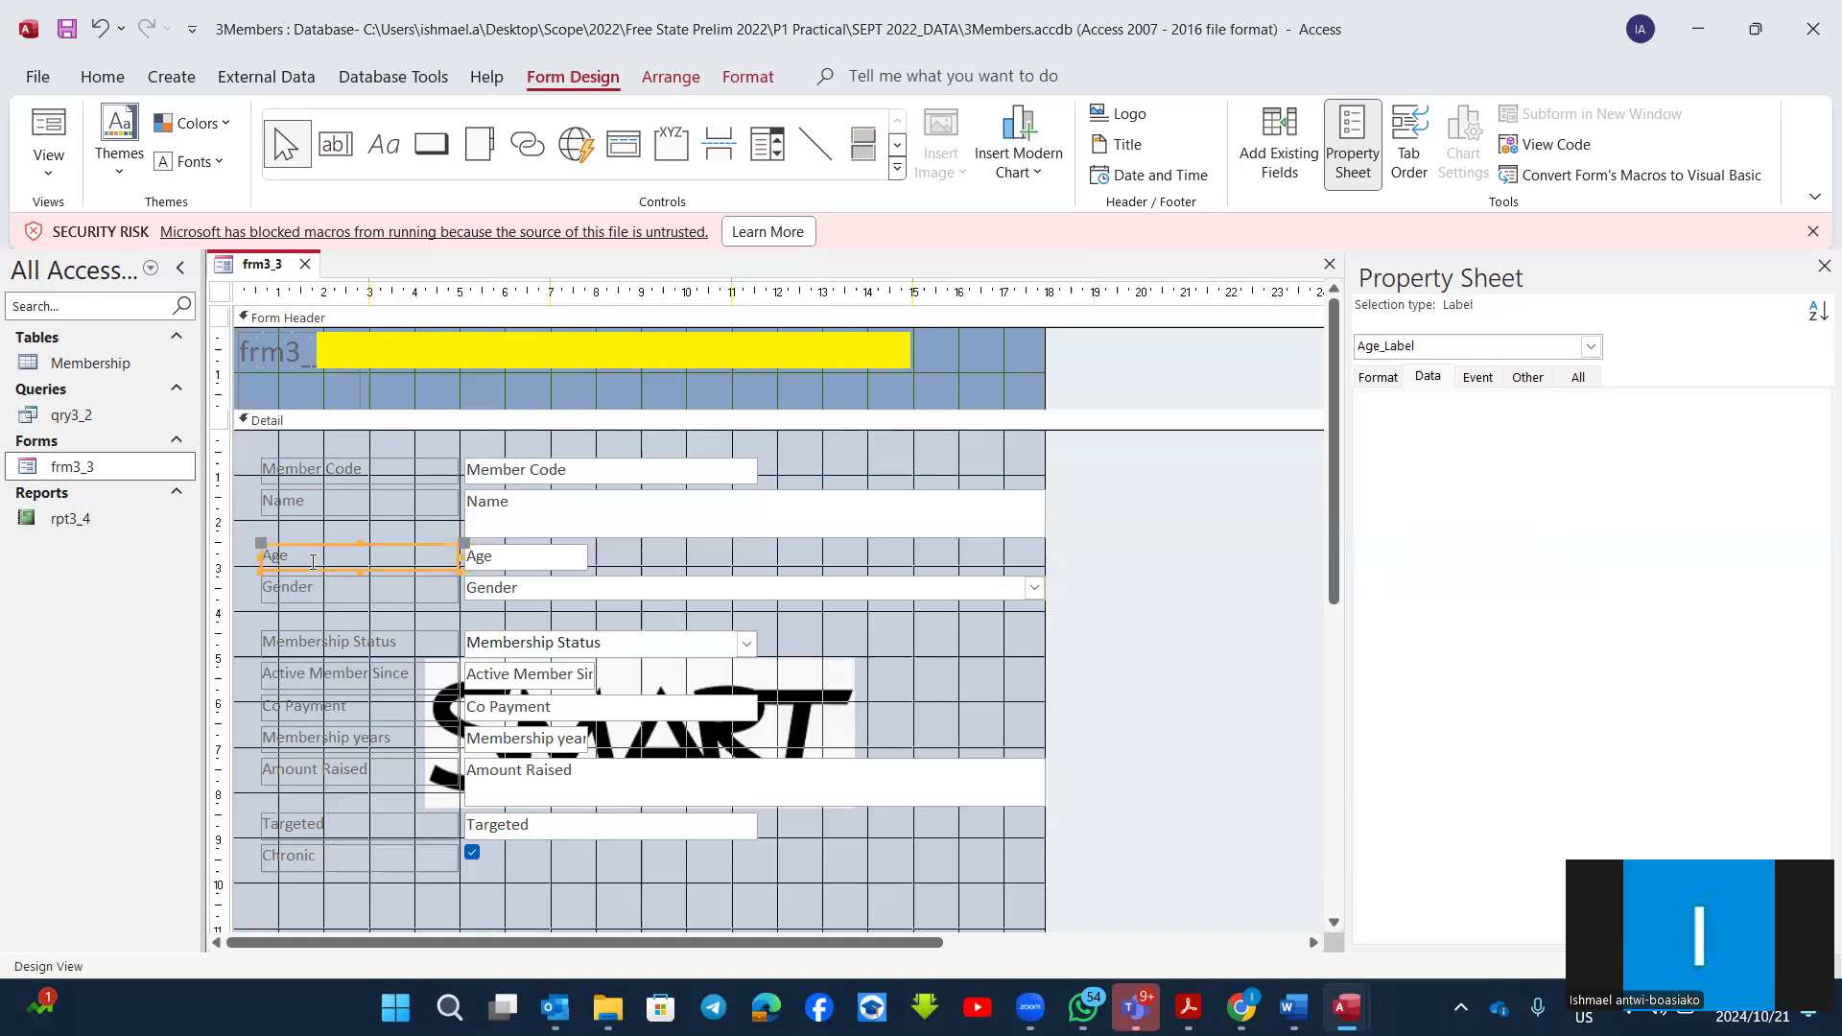
left_click(567, 570)
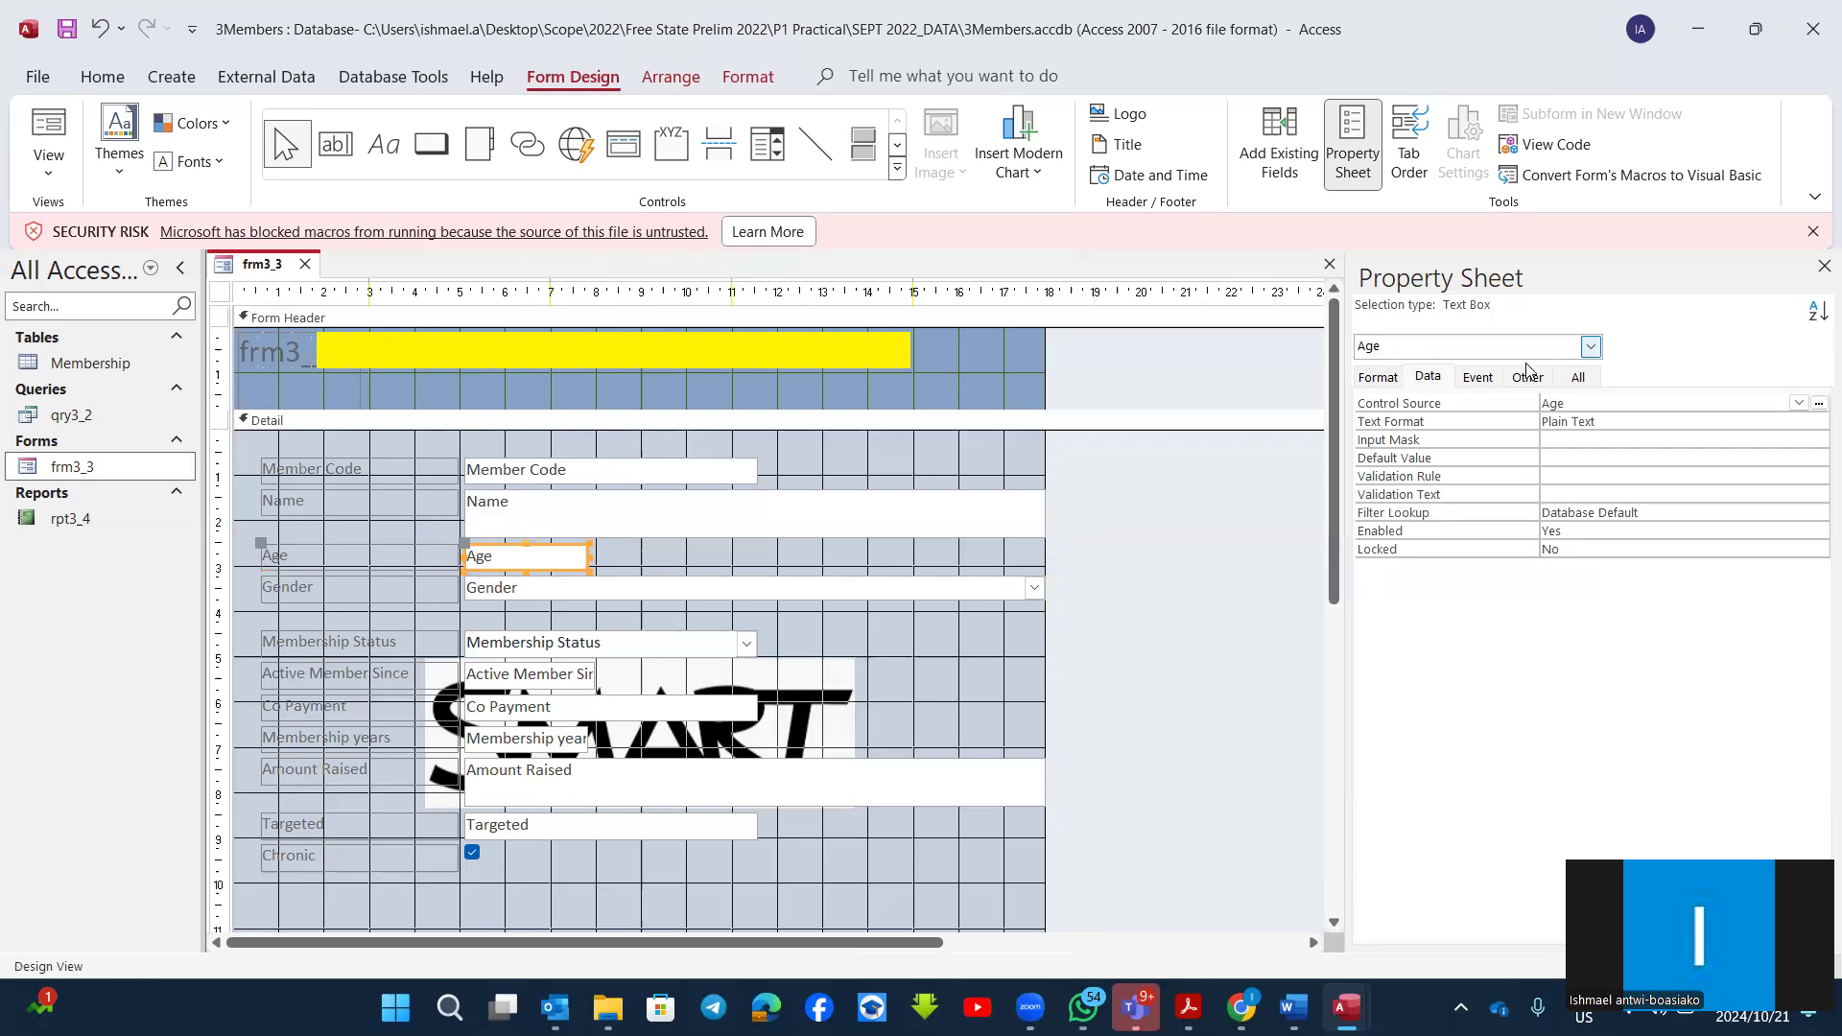
left_click(1420, 377)
left_click(1560, 438)
left_click(1560, 458)
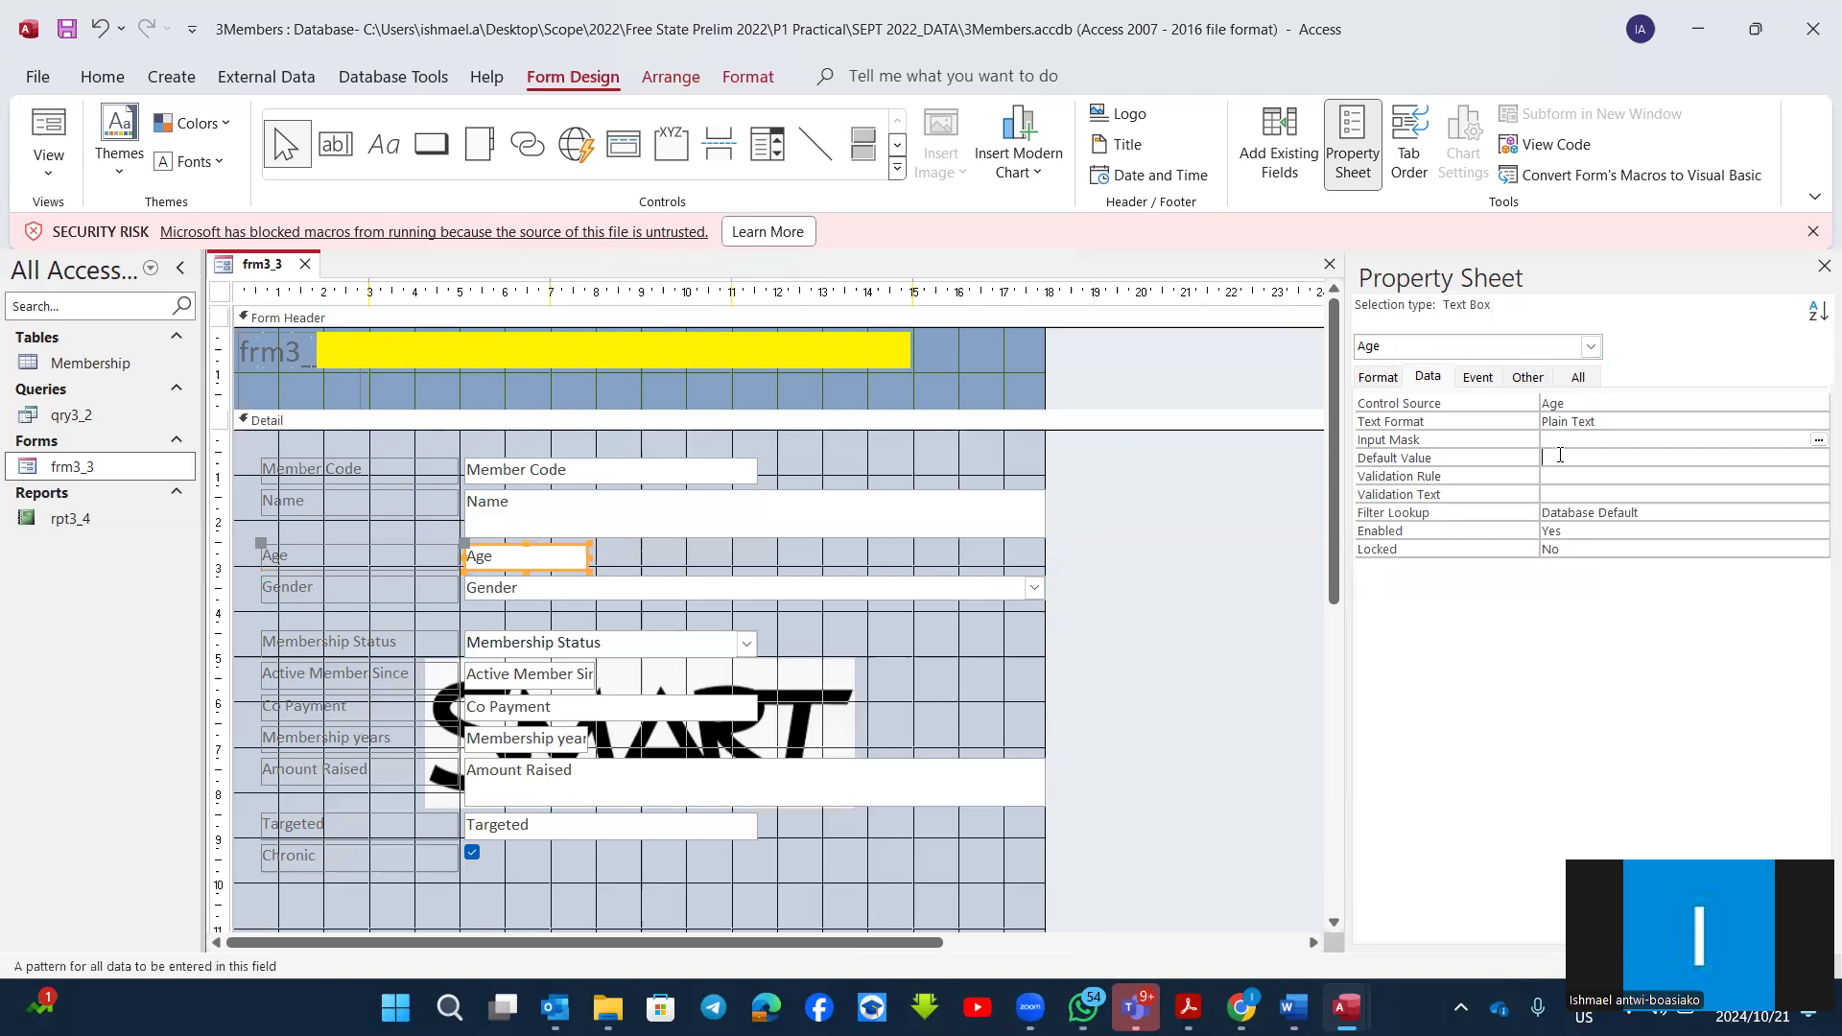
left_click(1548, 477)
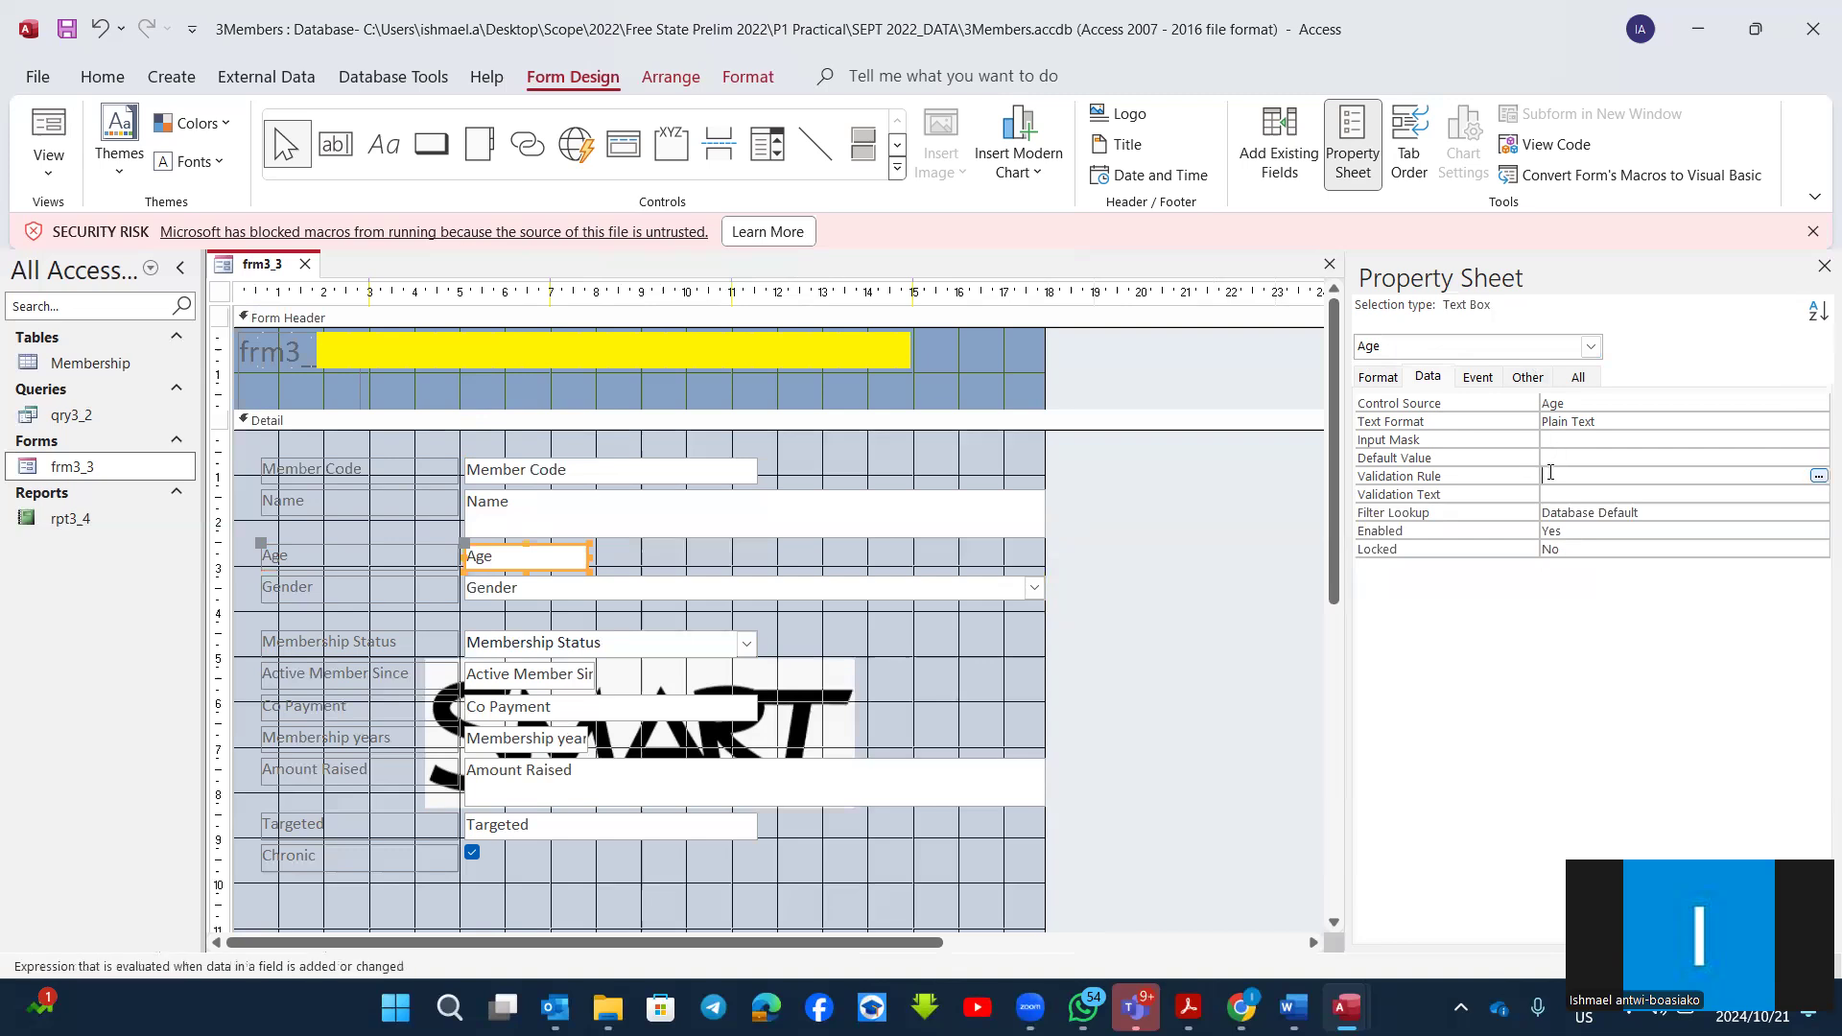
left_click(1549, 494)
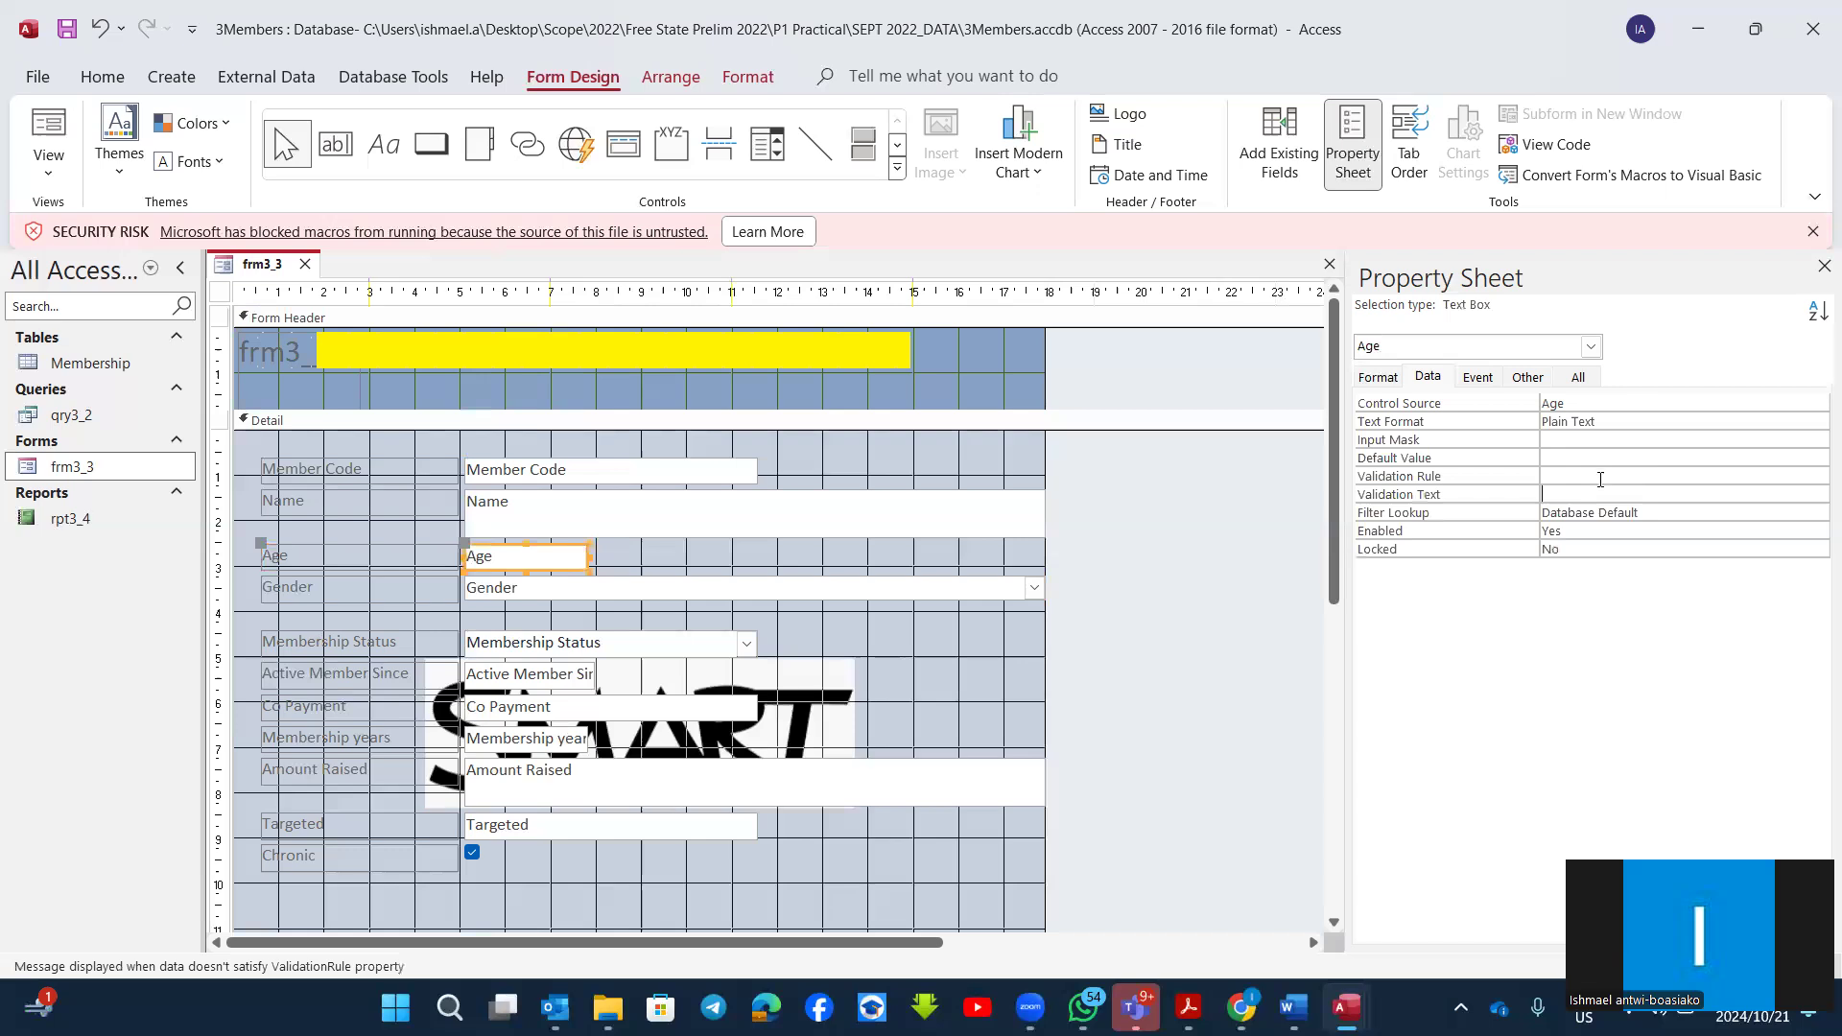
Step: Set the Age text box's Validation Rule to Between 10 And 90 and its Validation Text to "only age from 10 to 90 allowed"
left_click(1556, 478)
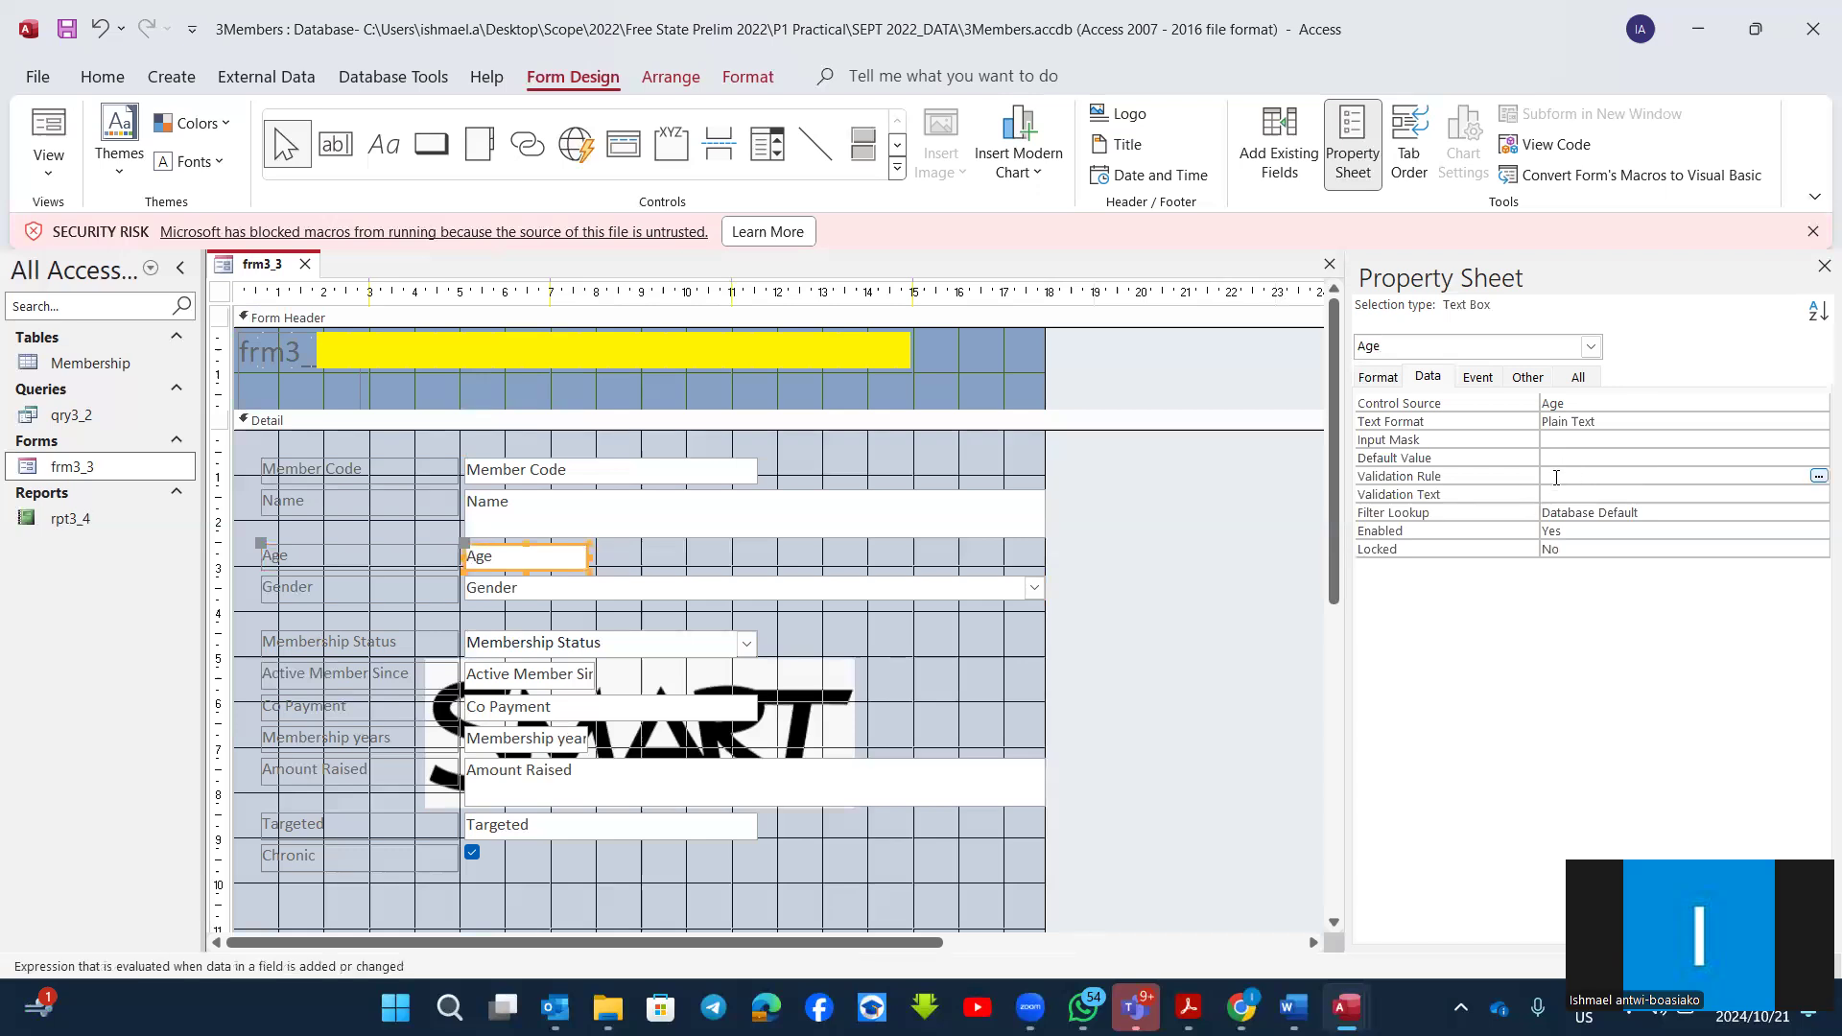
type("between 10 and 90")
left_click(1624, 495)
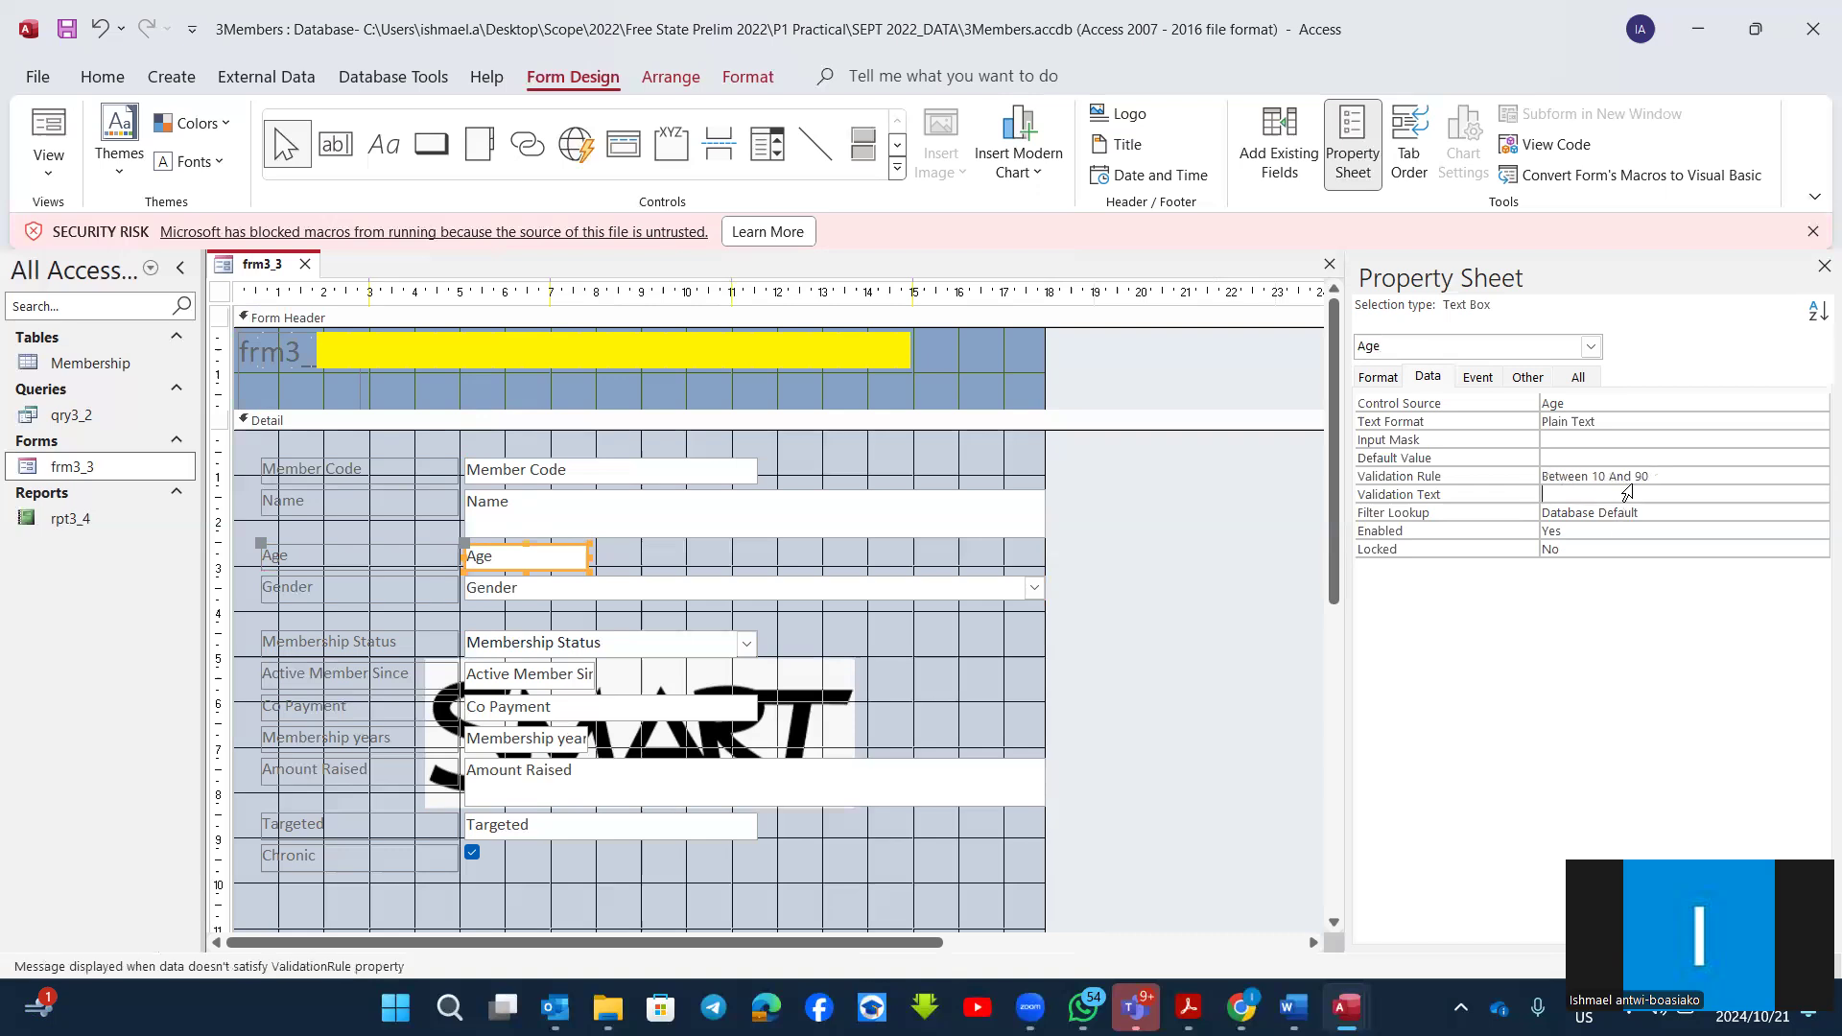
type("only age from 10 to 90 allowed")
Step: Test the age validation in Form View by entering 100 in the first record, and replace it with 60
left_click(45, 131)
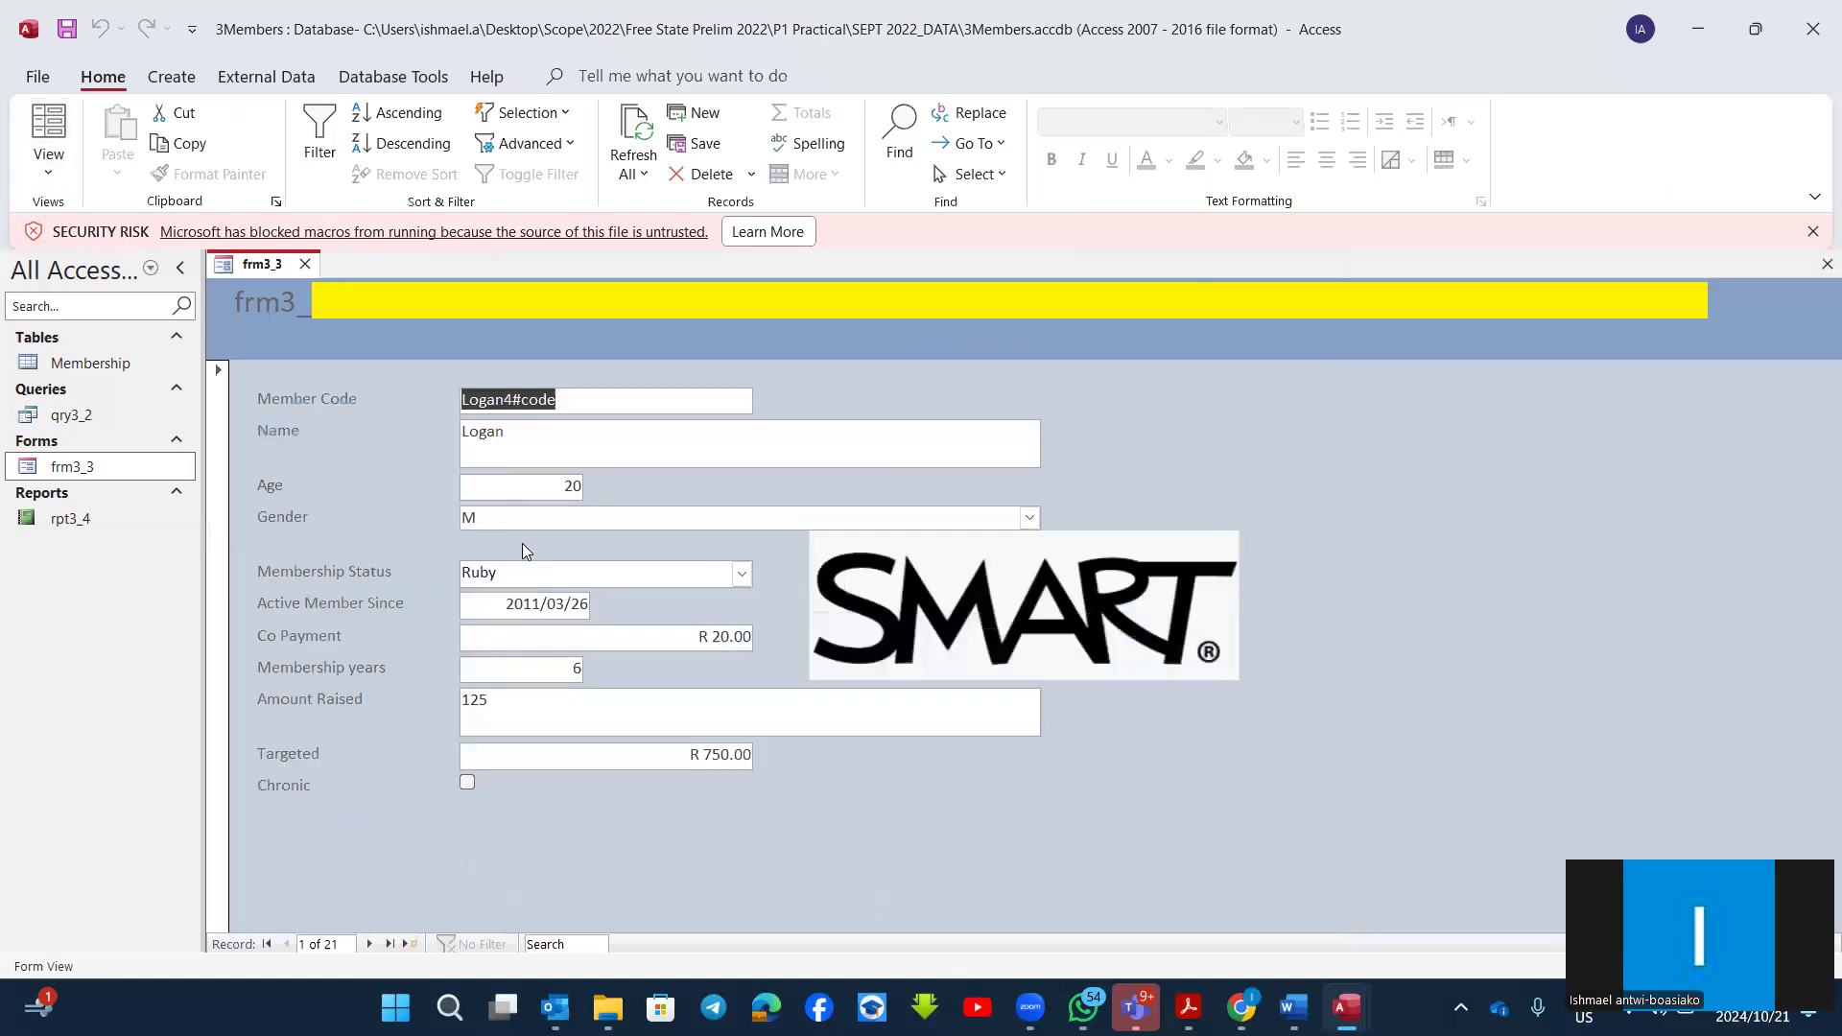
left_click(549, 491)
key("Delete")
key("Delete")
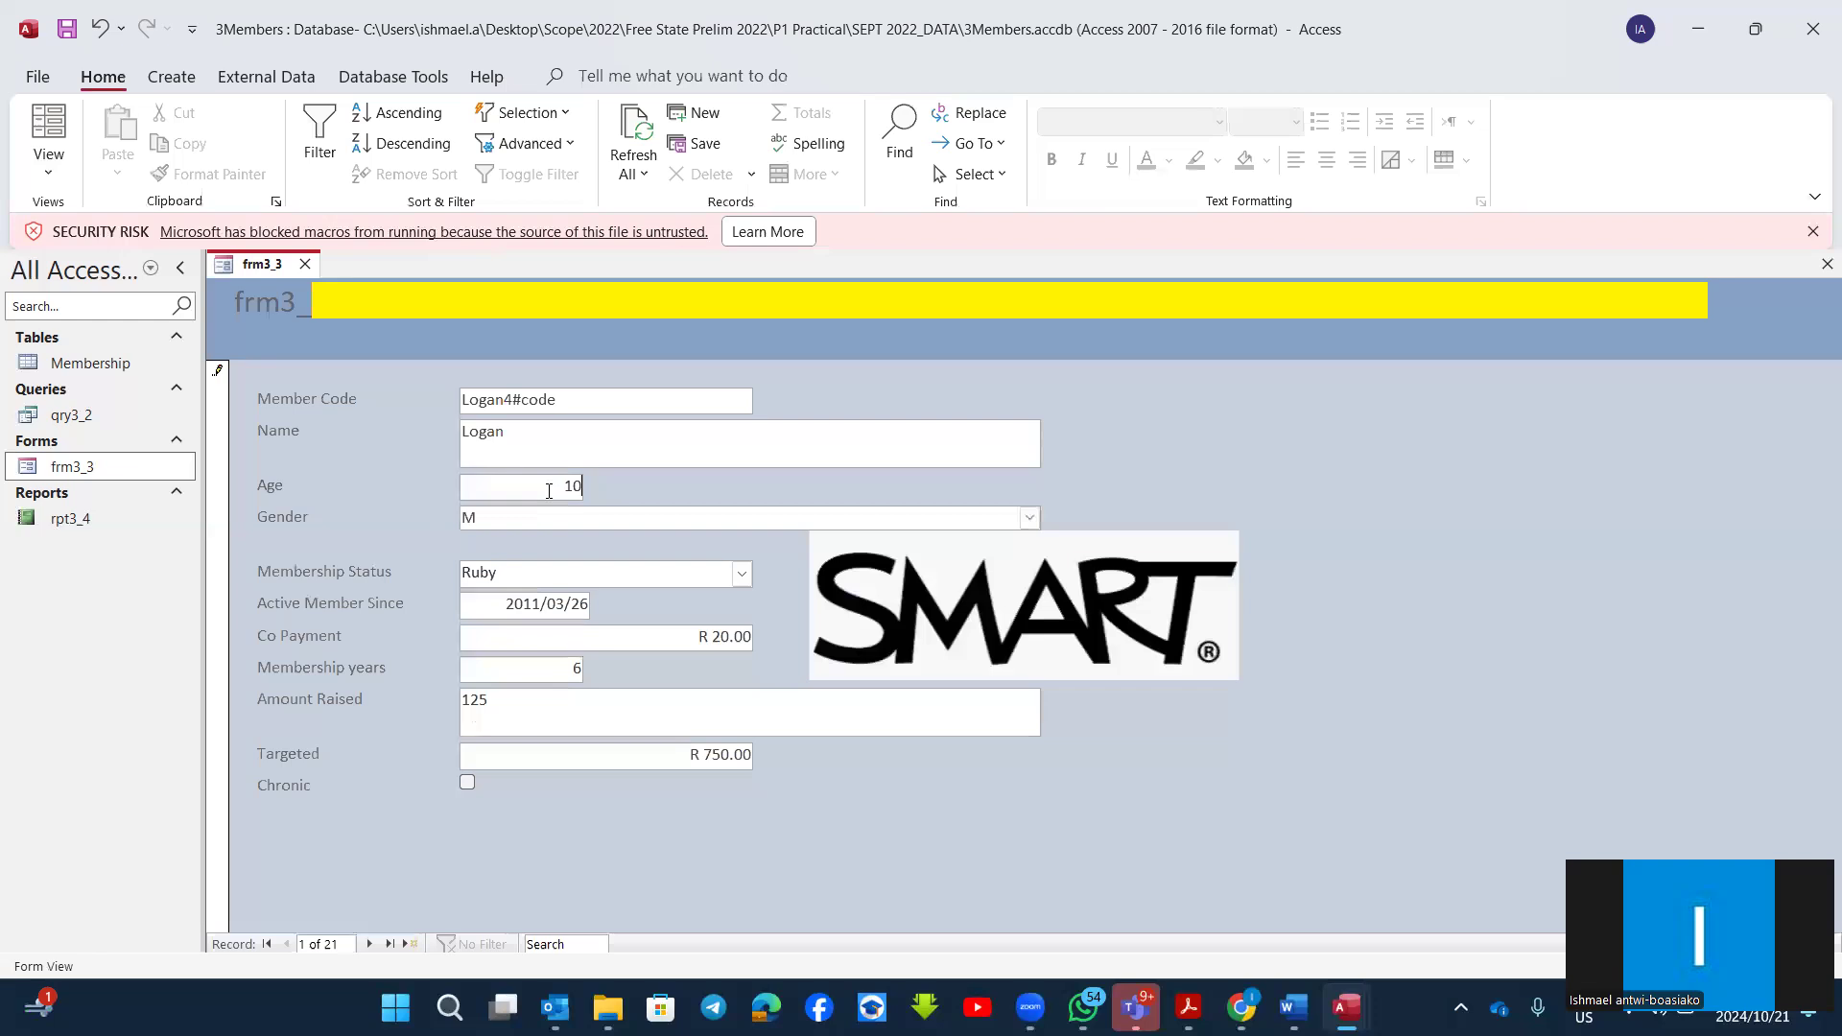
left_click(553, 518)
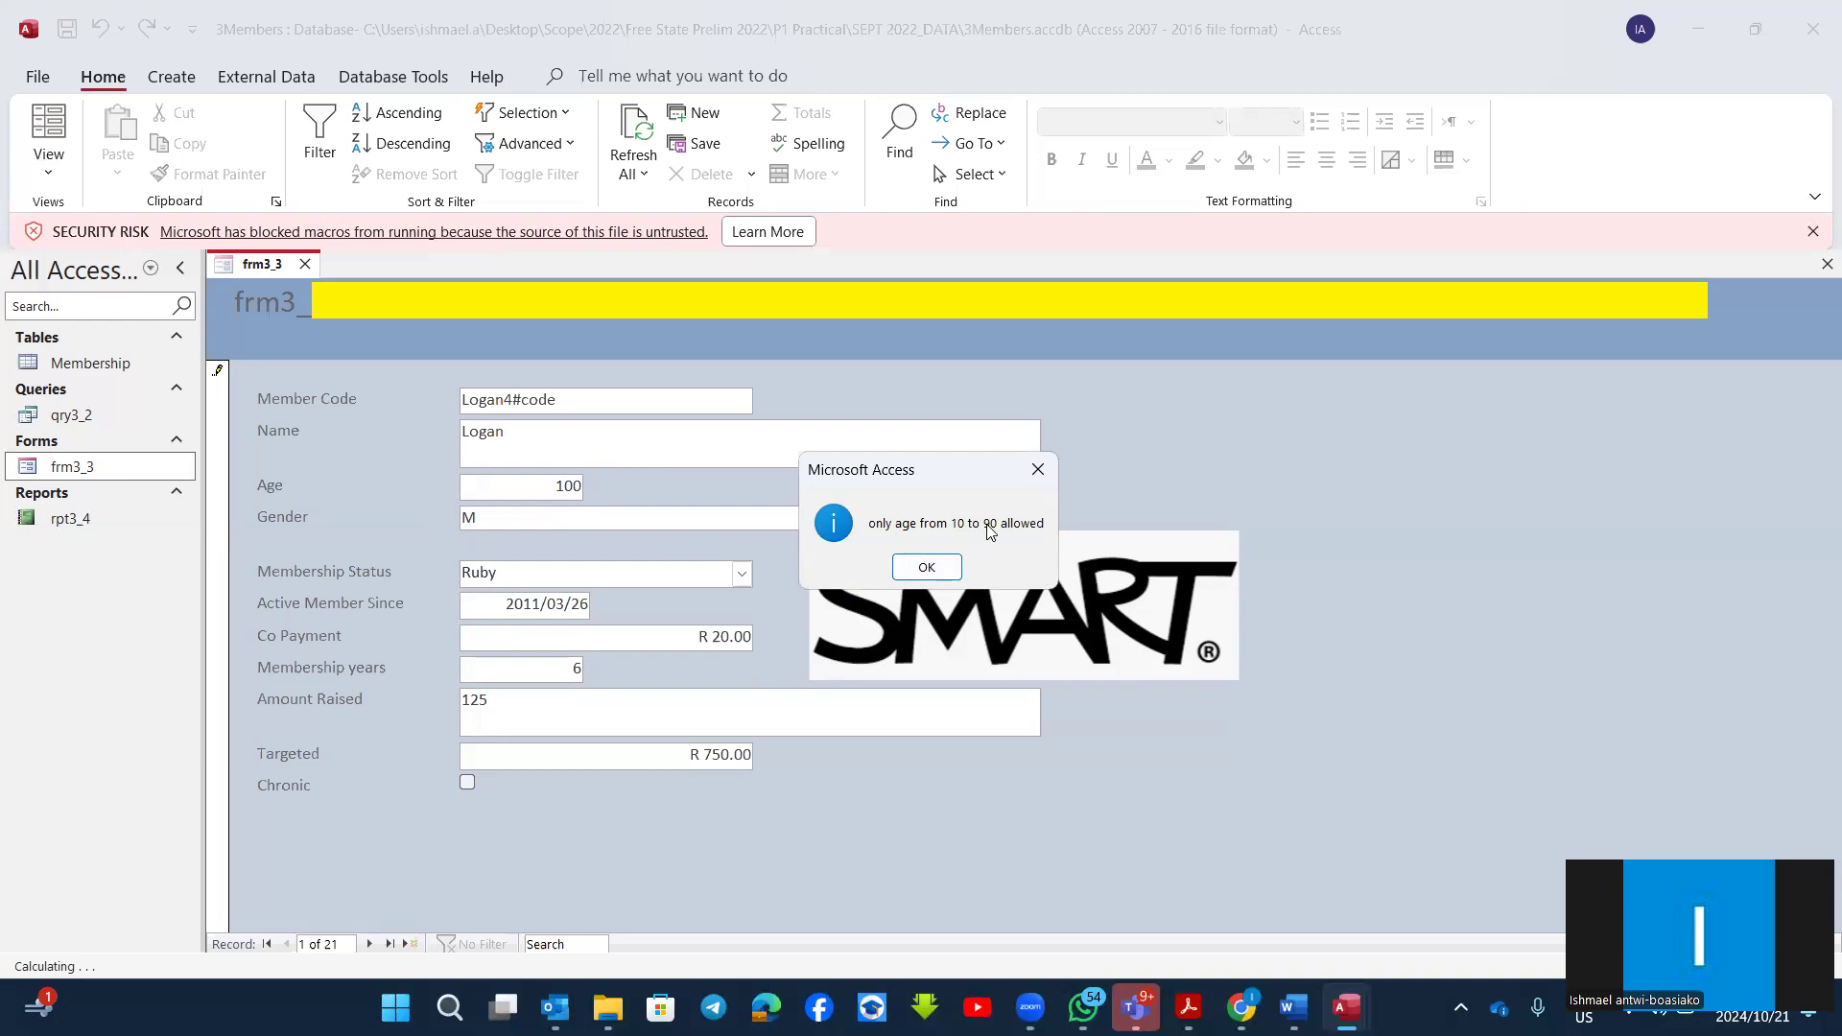
left_click(927, 568)
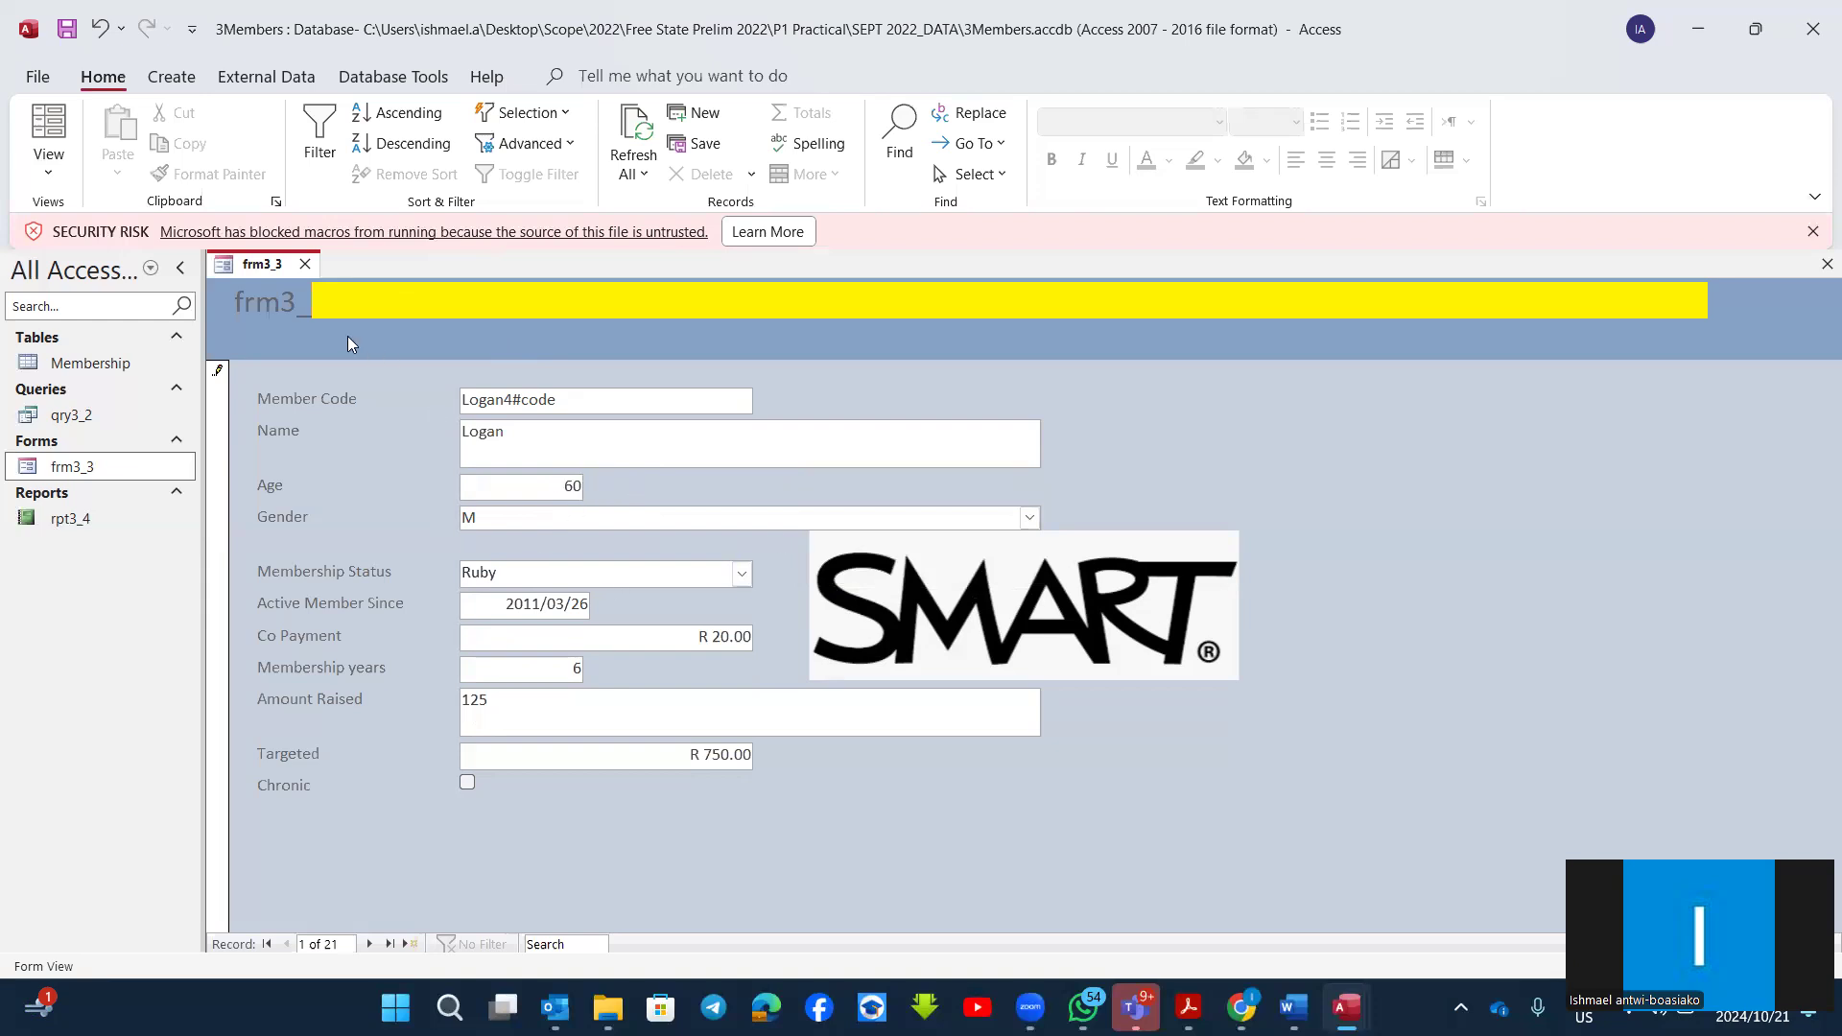
Step: Close frm3_3 with its design changes saved and reopen it in Design View
left_click(304, 266)
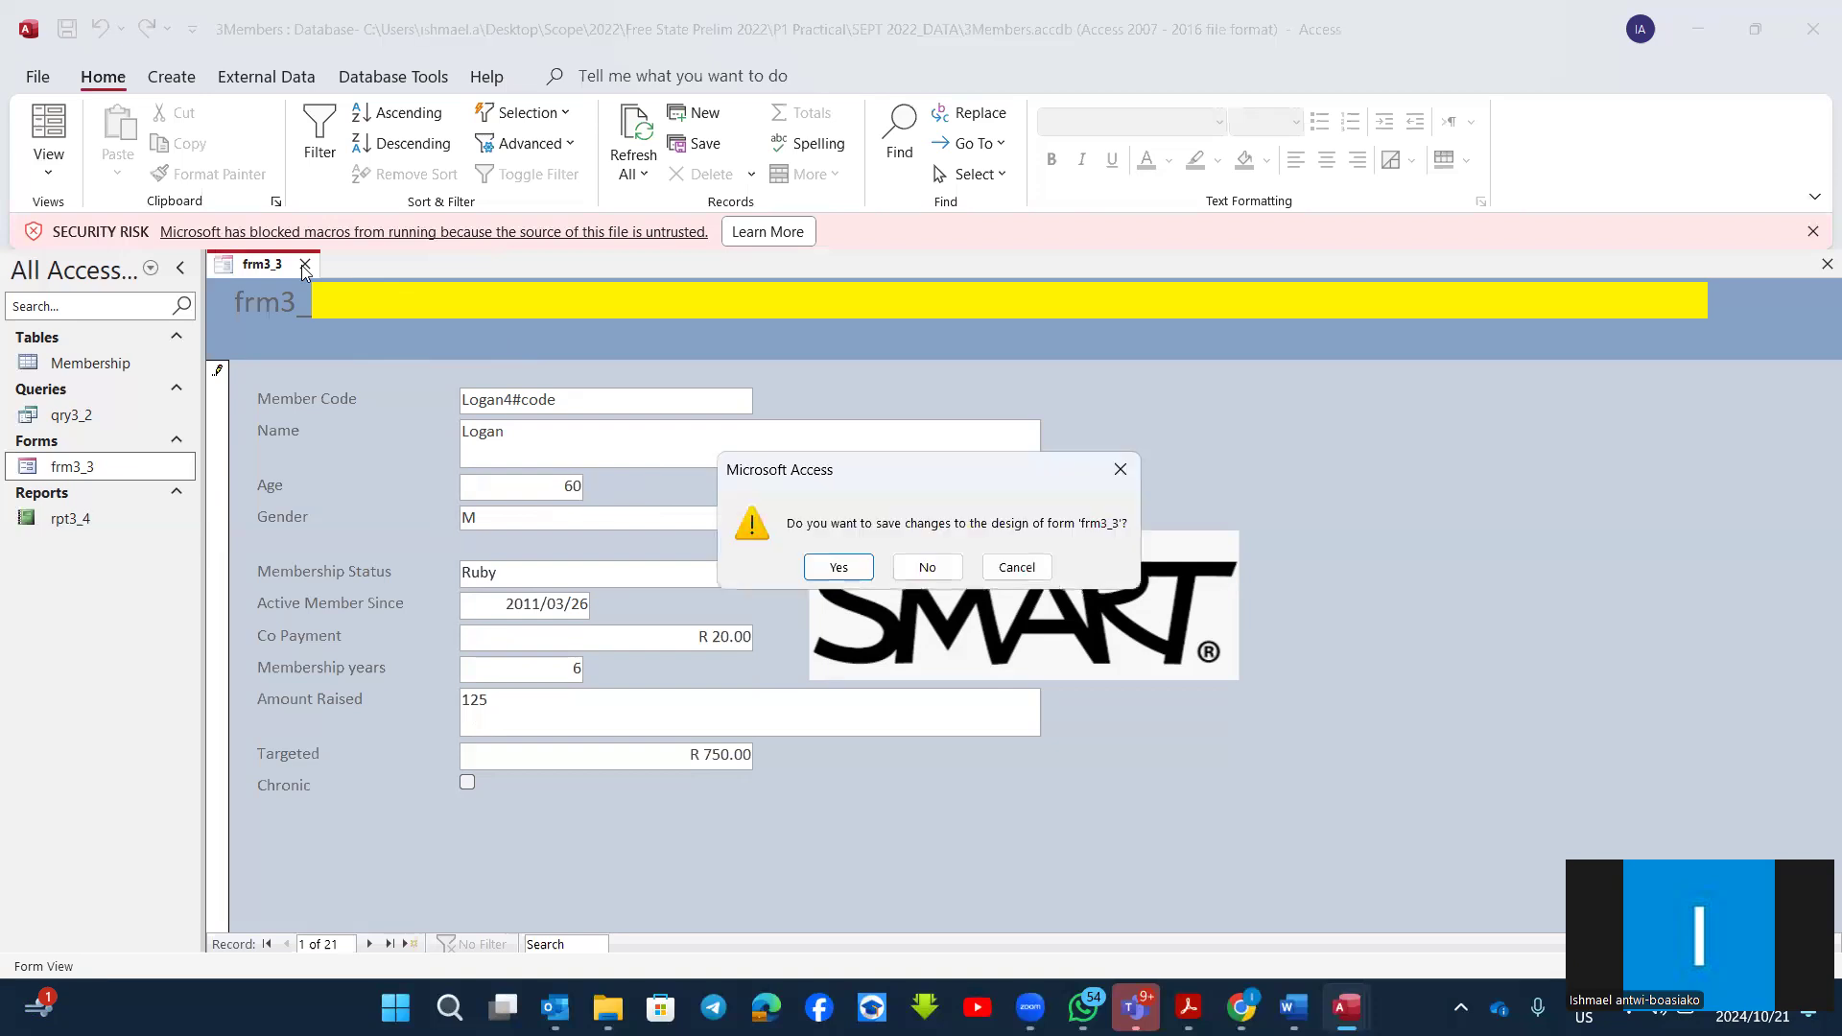
left_click(835, 574)
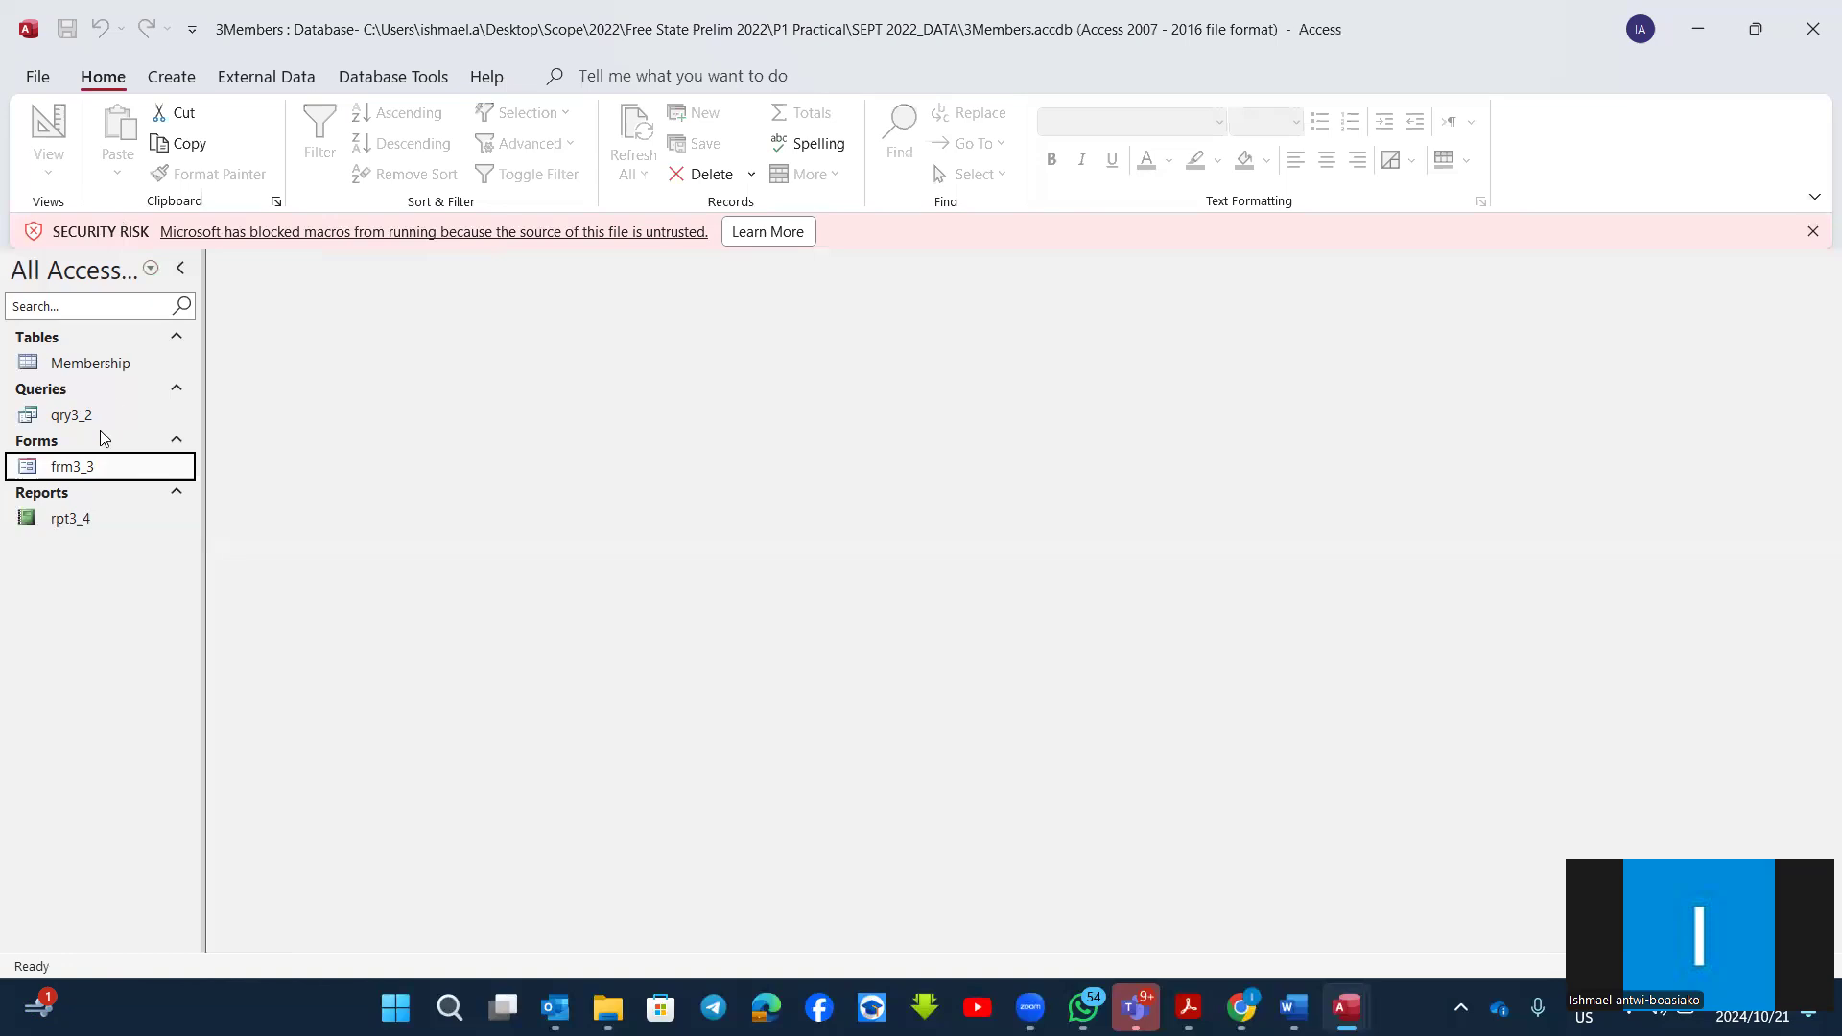
right_click(93, 470)
left_click(191, 571)
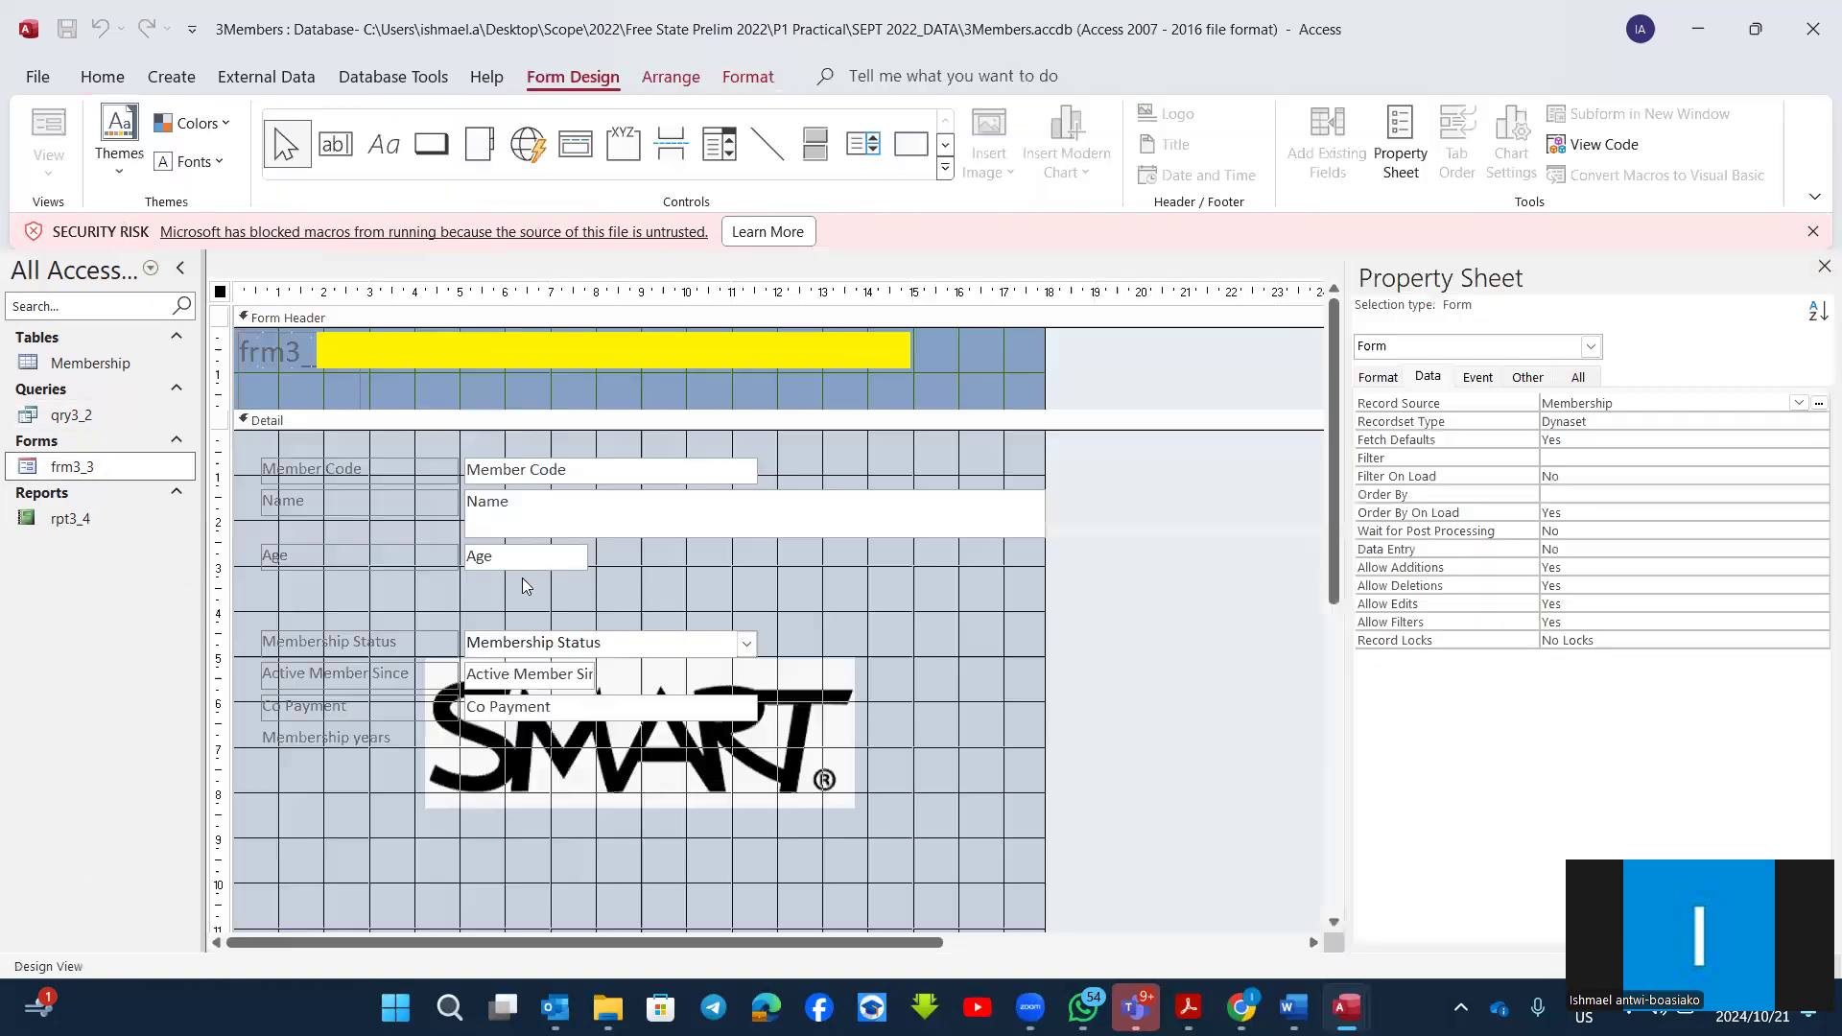
Step: Add a text box about 6.7 cm wide and 1 cm high below the Chronic field in the Detail section
scroll(1128, 682, "down", 2)
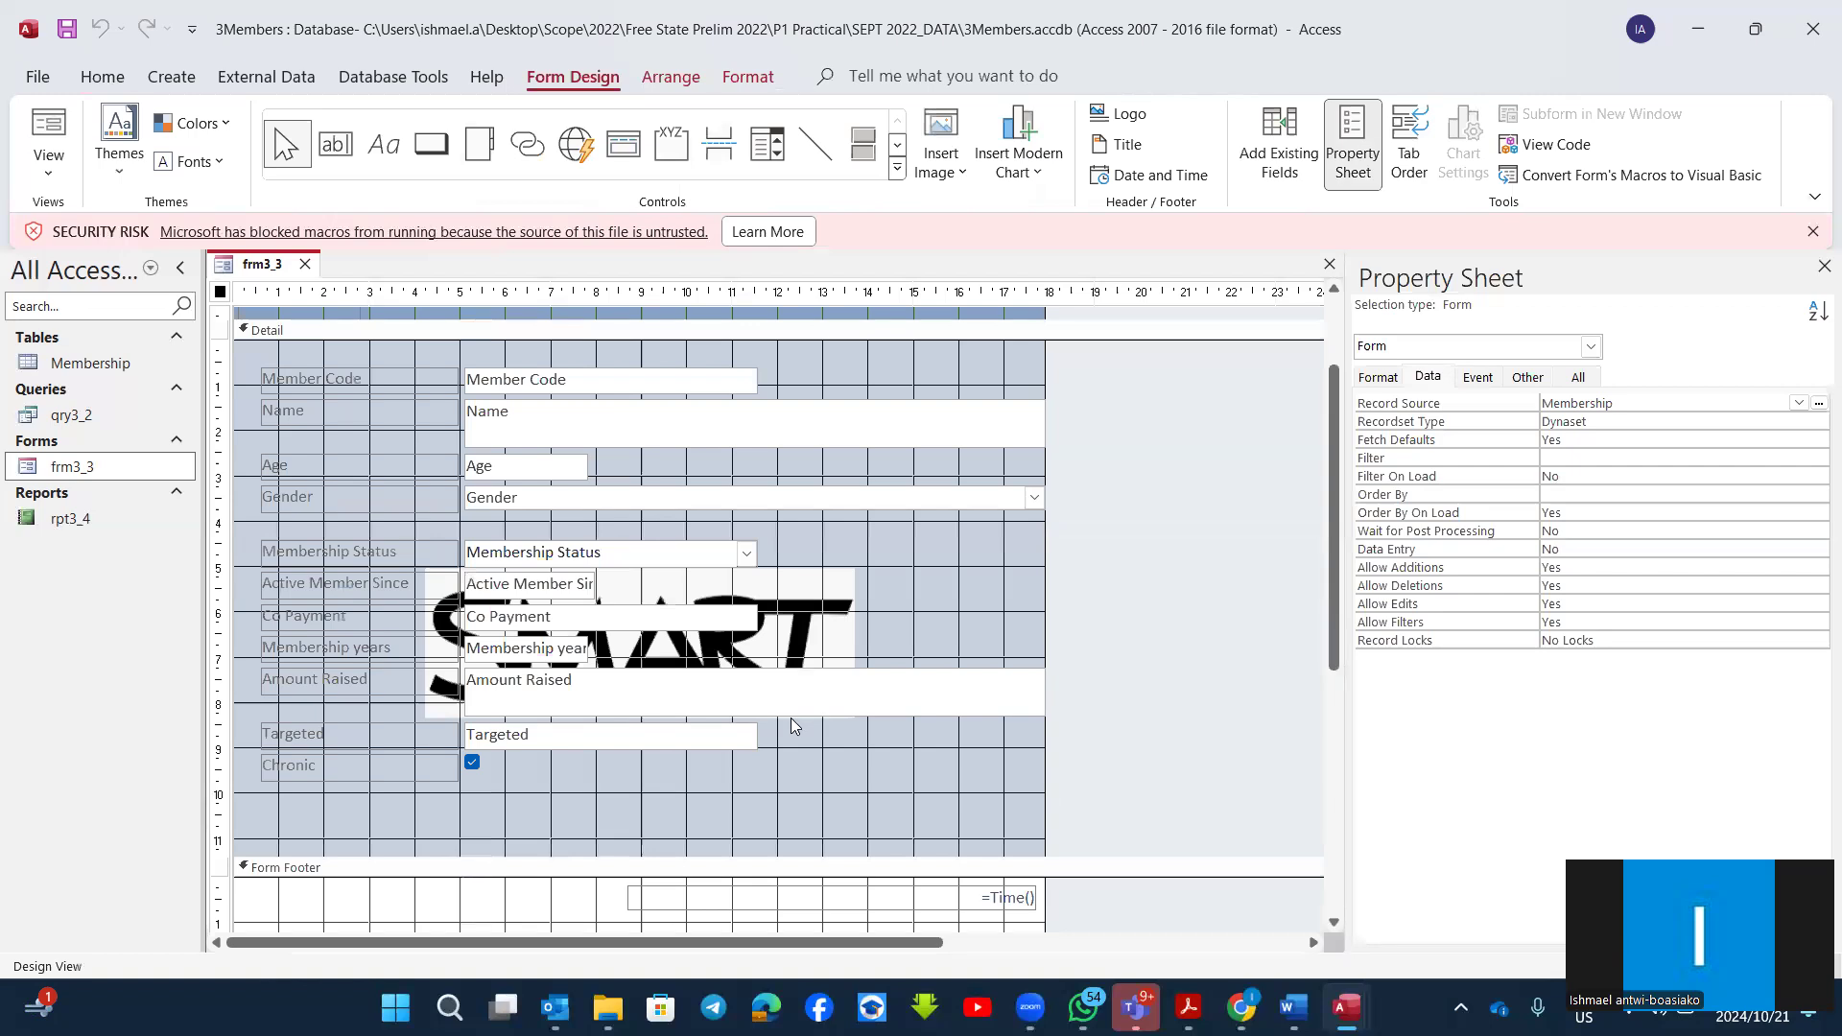
scroll(568, 800, "down", 1)
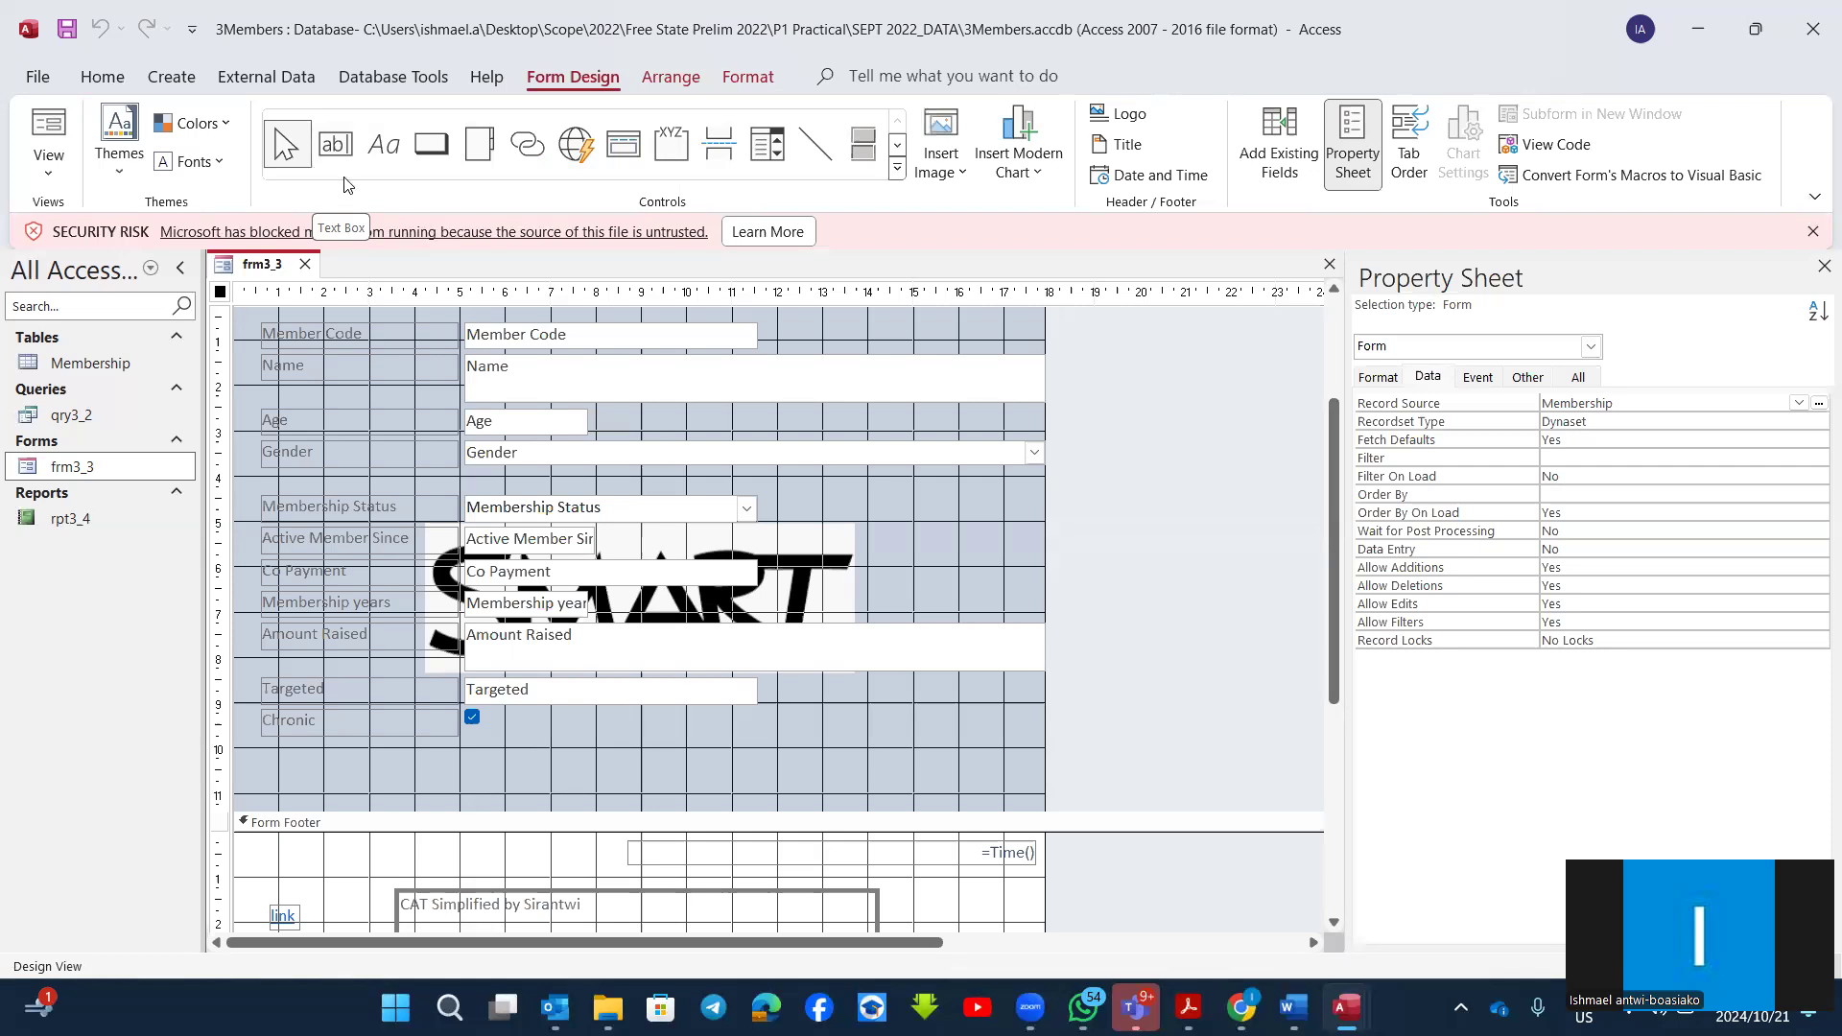
left_click(335, 146)
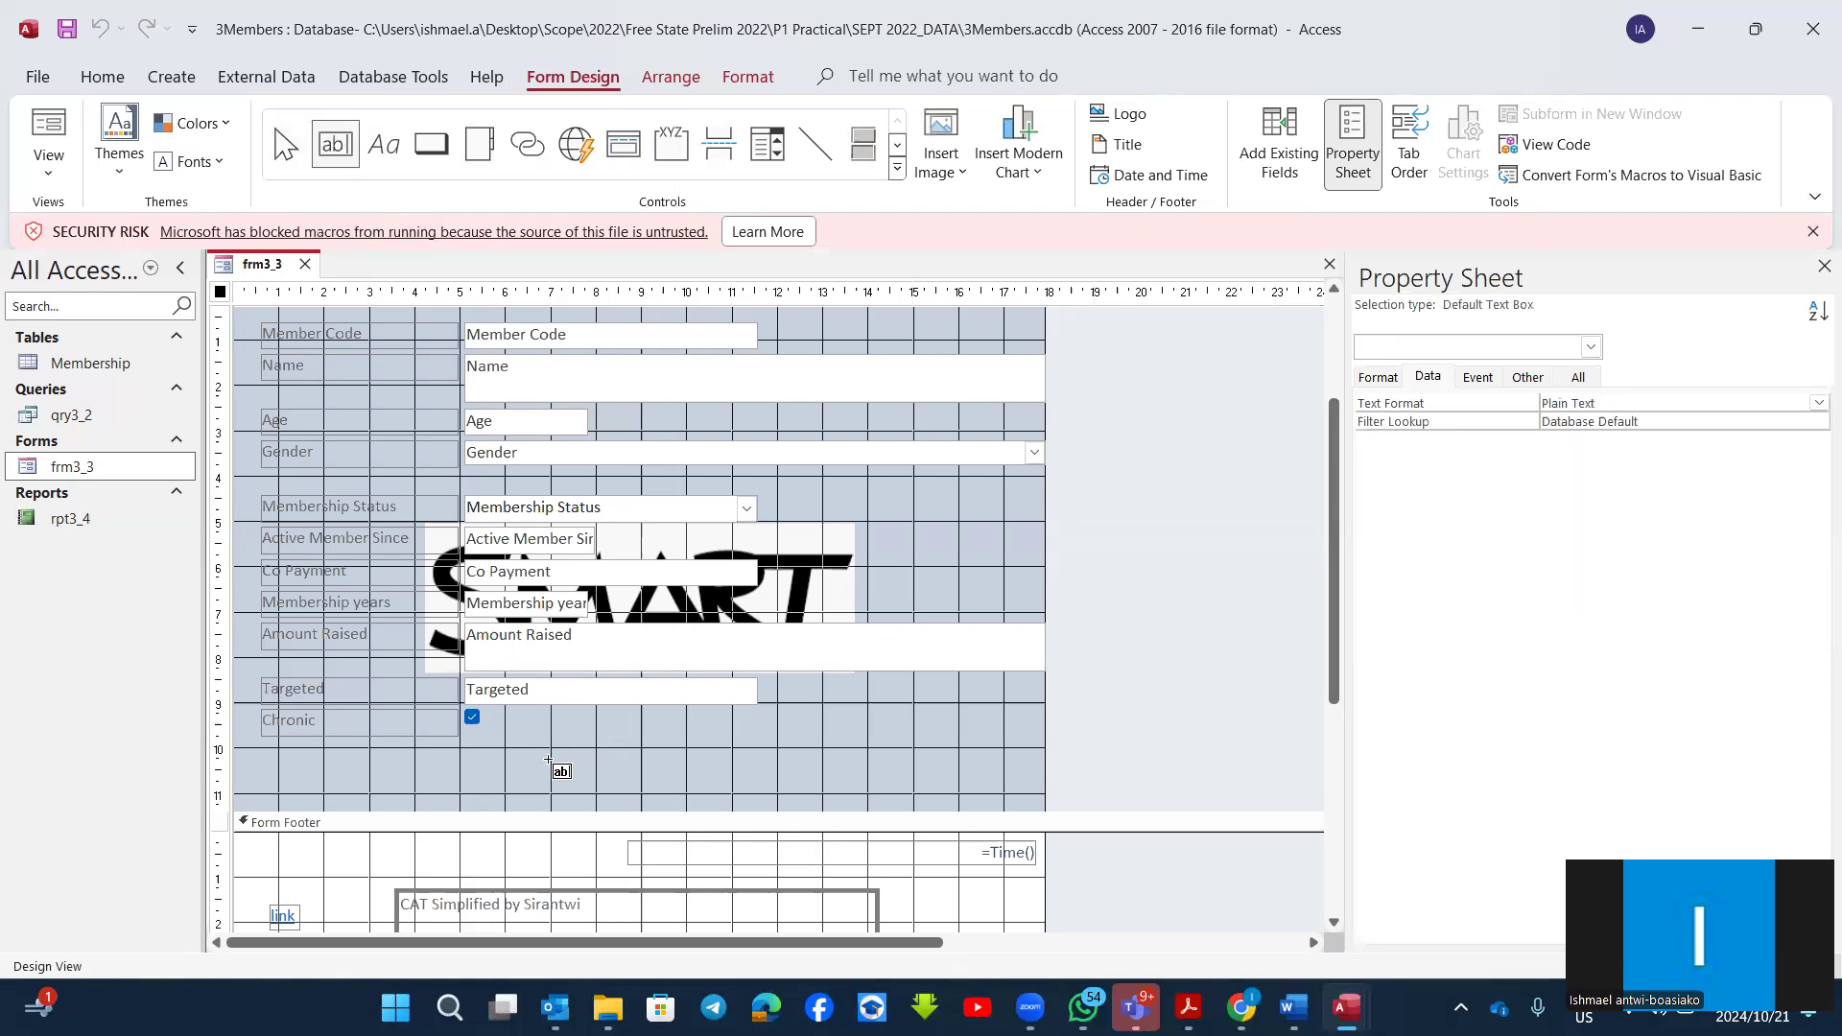
left_click_drag(532, 753, 836, 794)
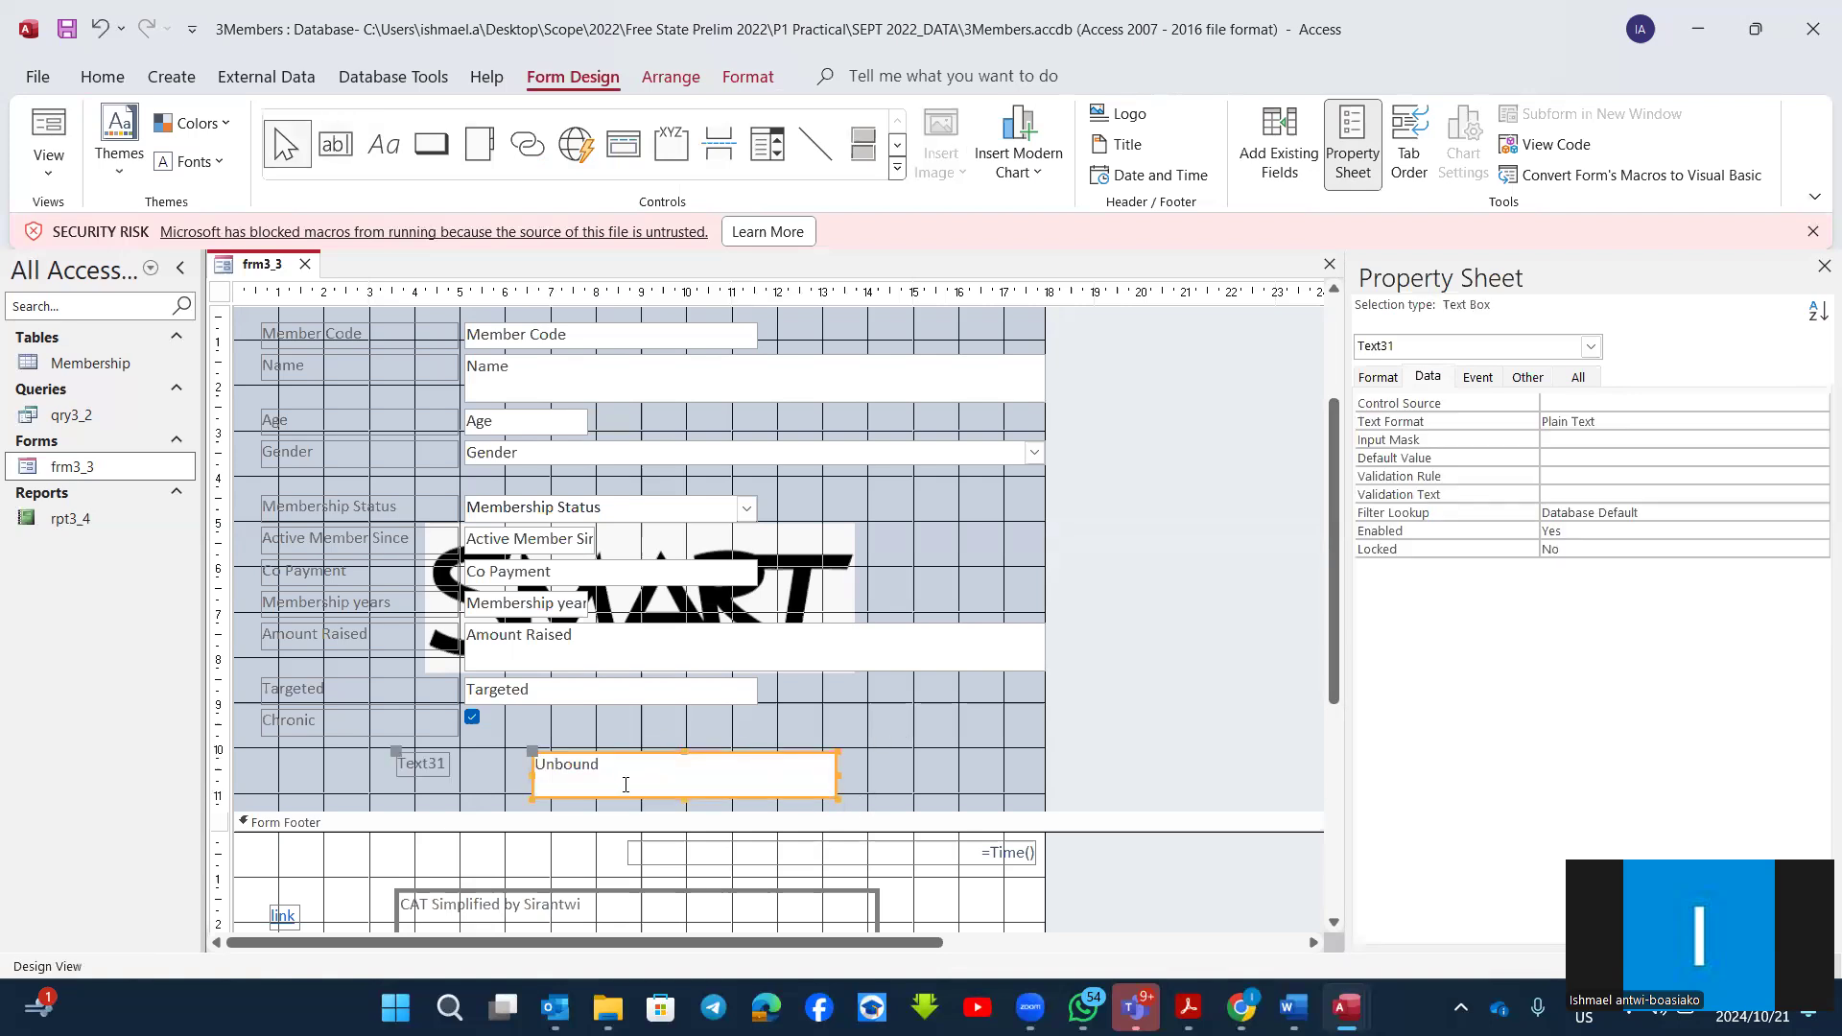
Step: Open the Expression Builder for an event of the new unbound text box
right_click(783, 755)
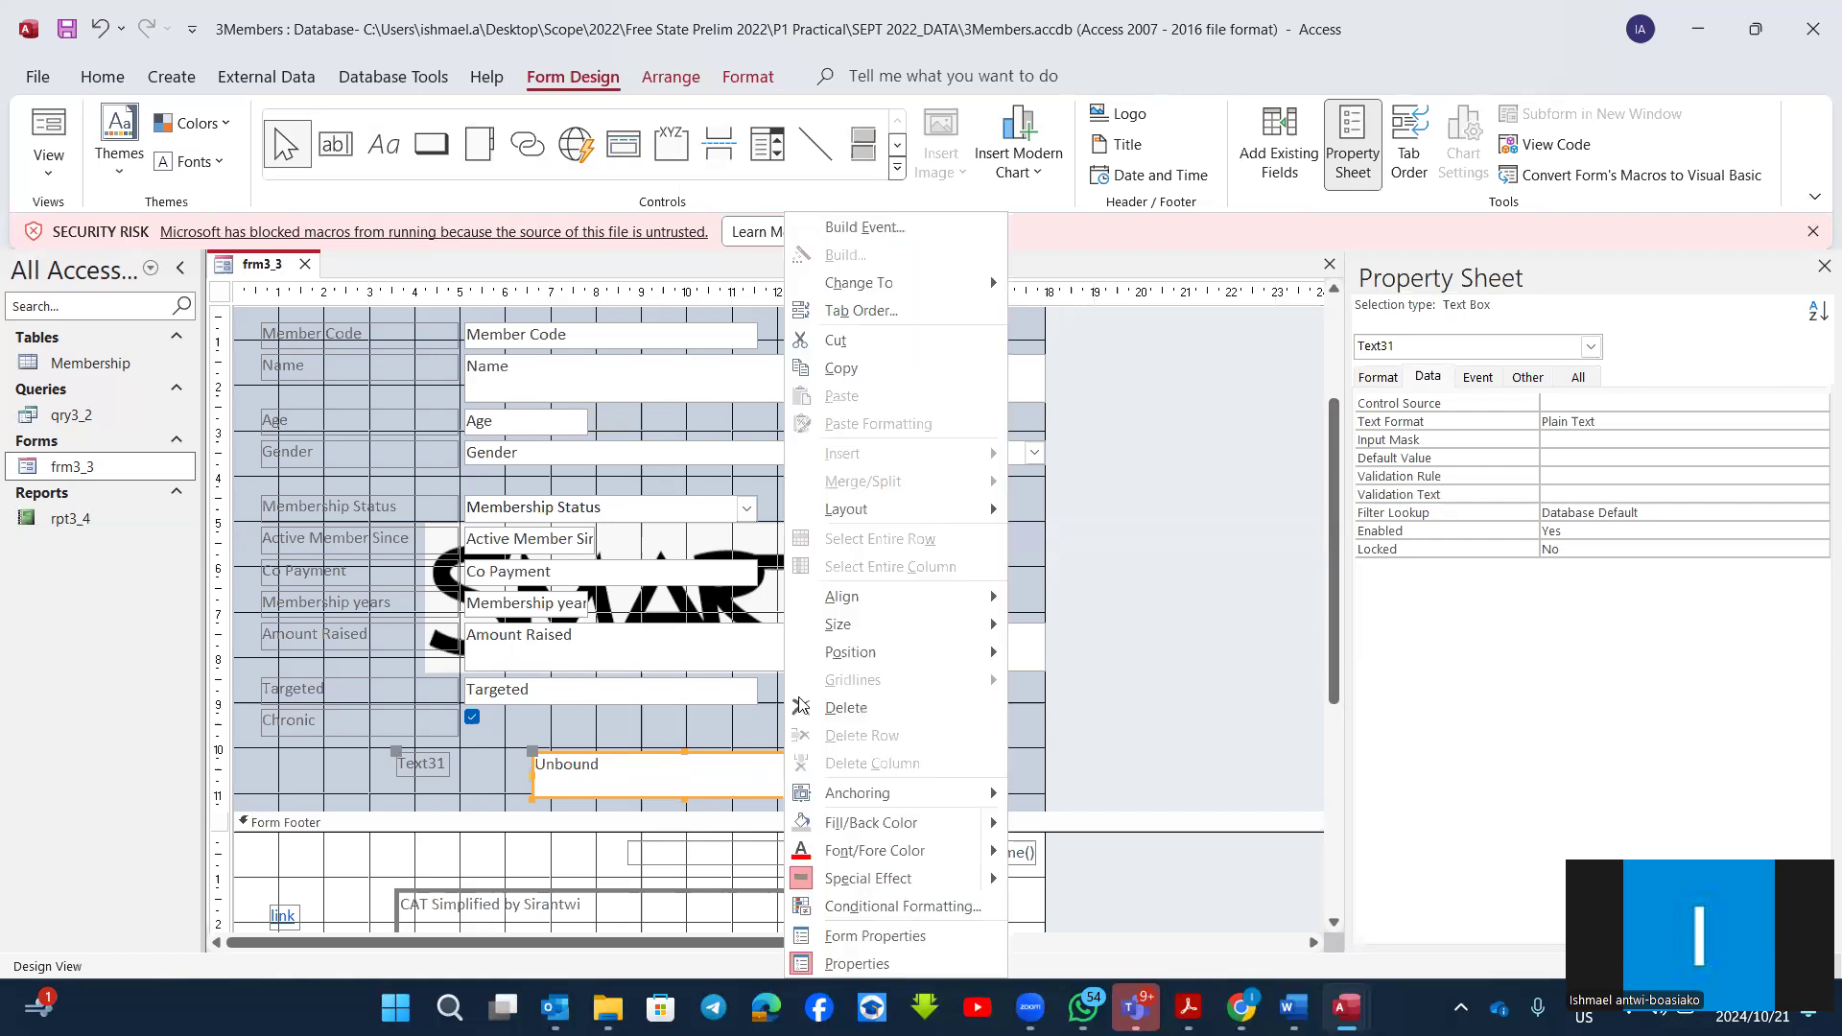
left_click(879, 240)
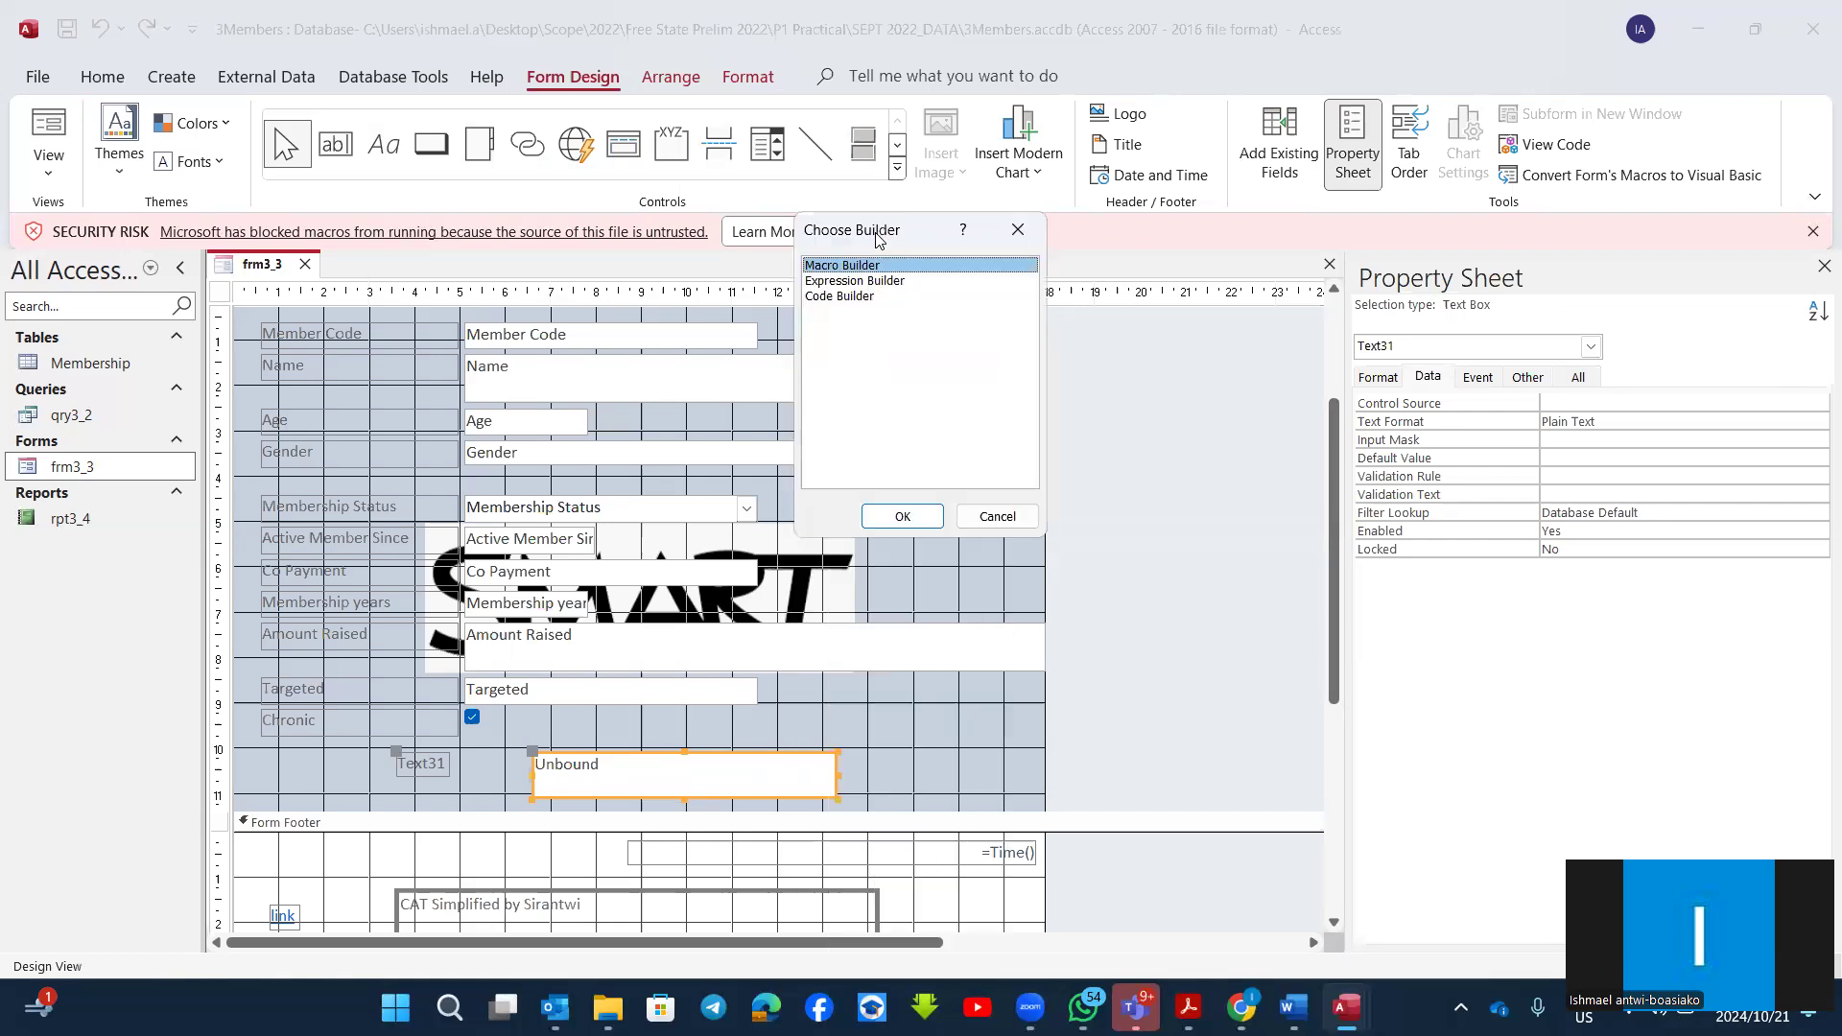
double_click(824, 281)
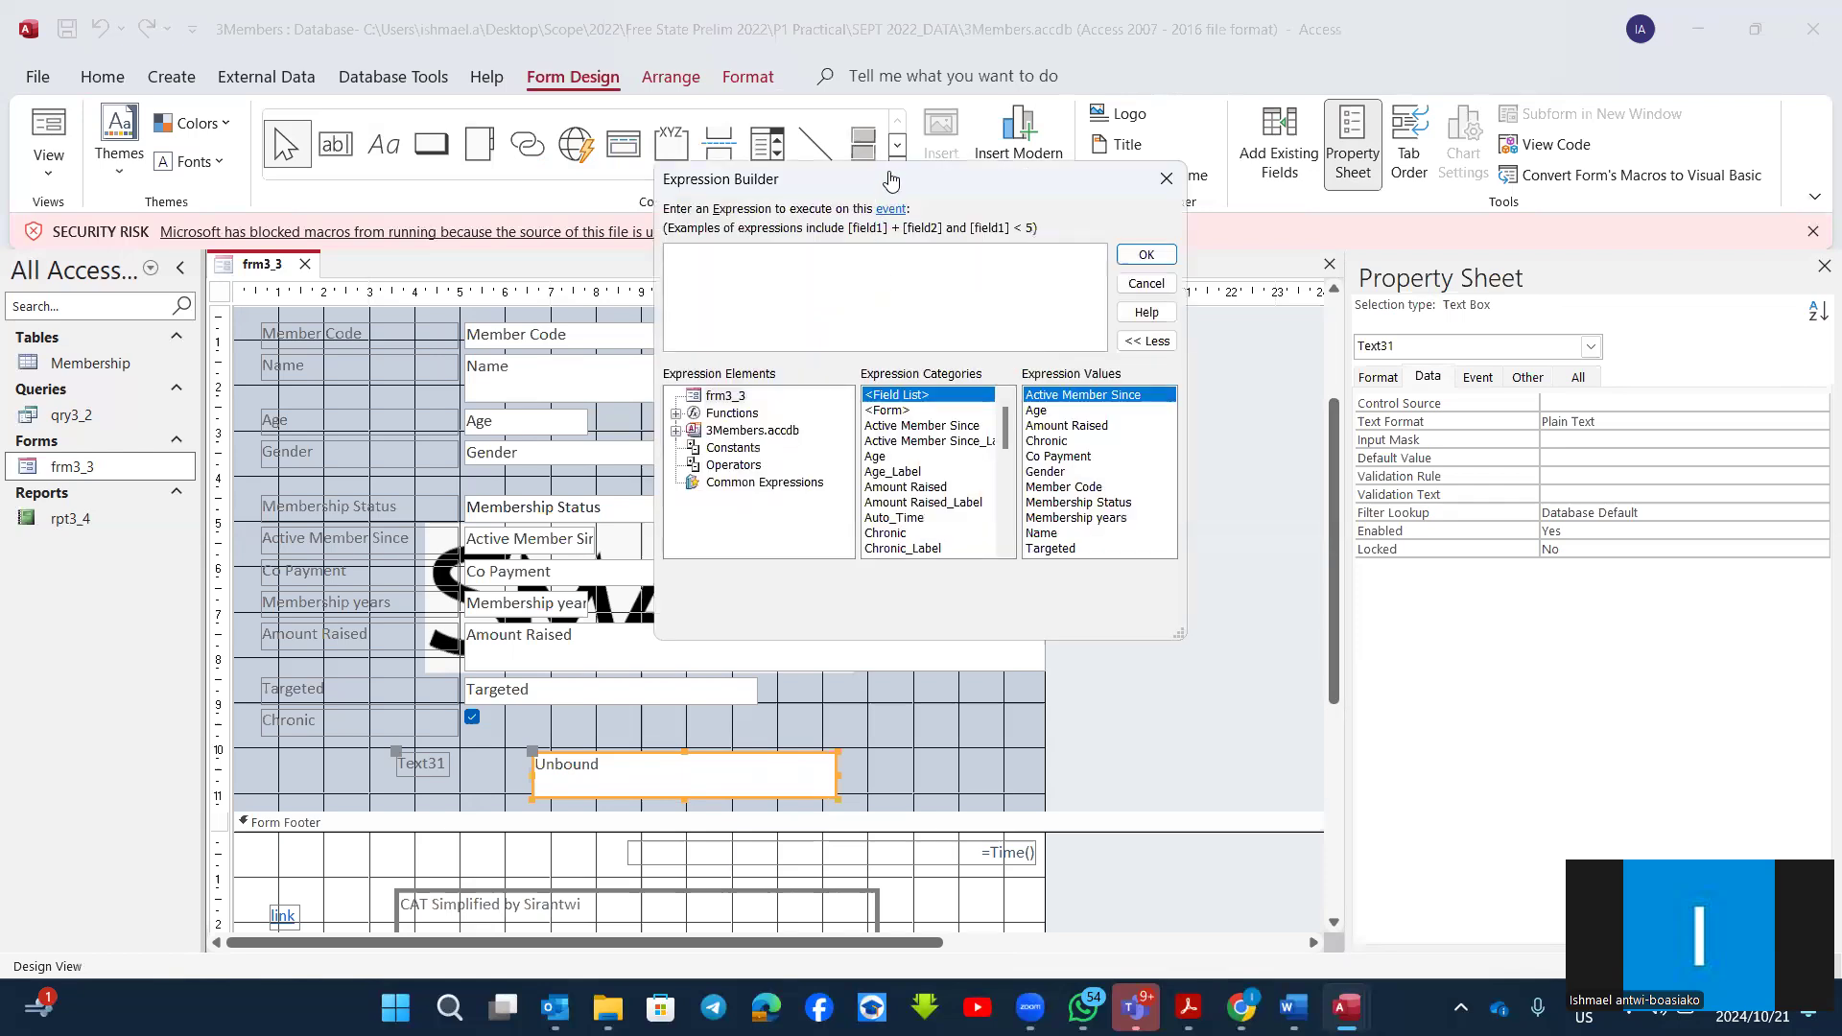
left_click_drag(912, 185, 998, 170)
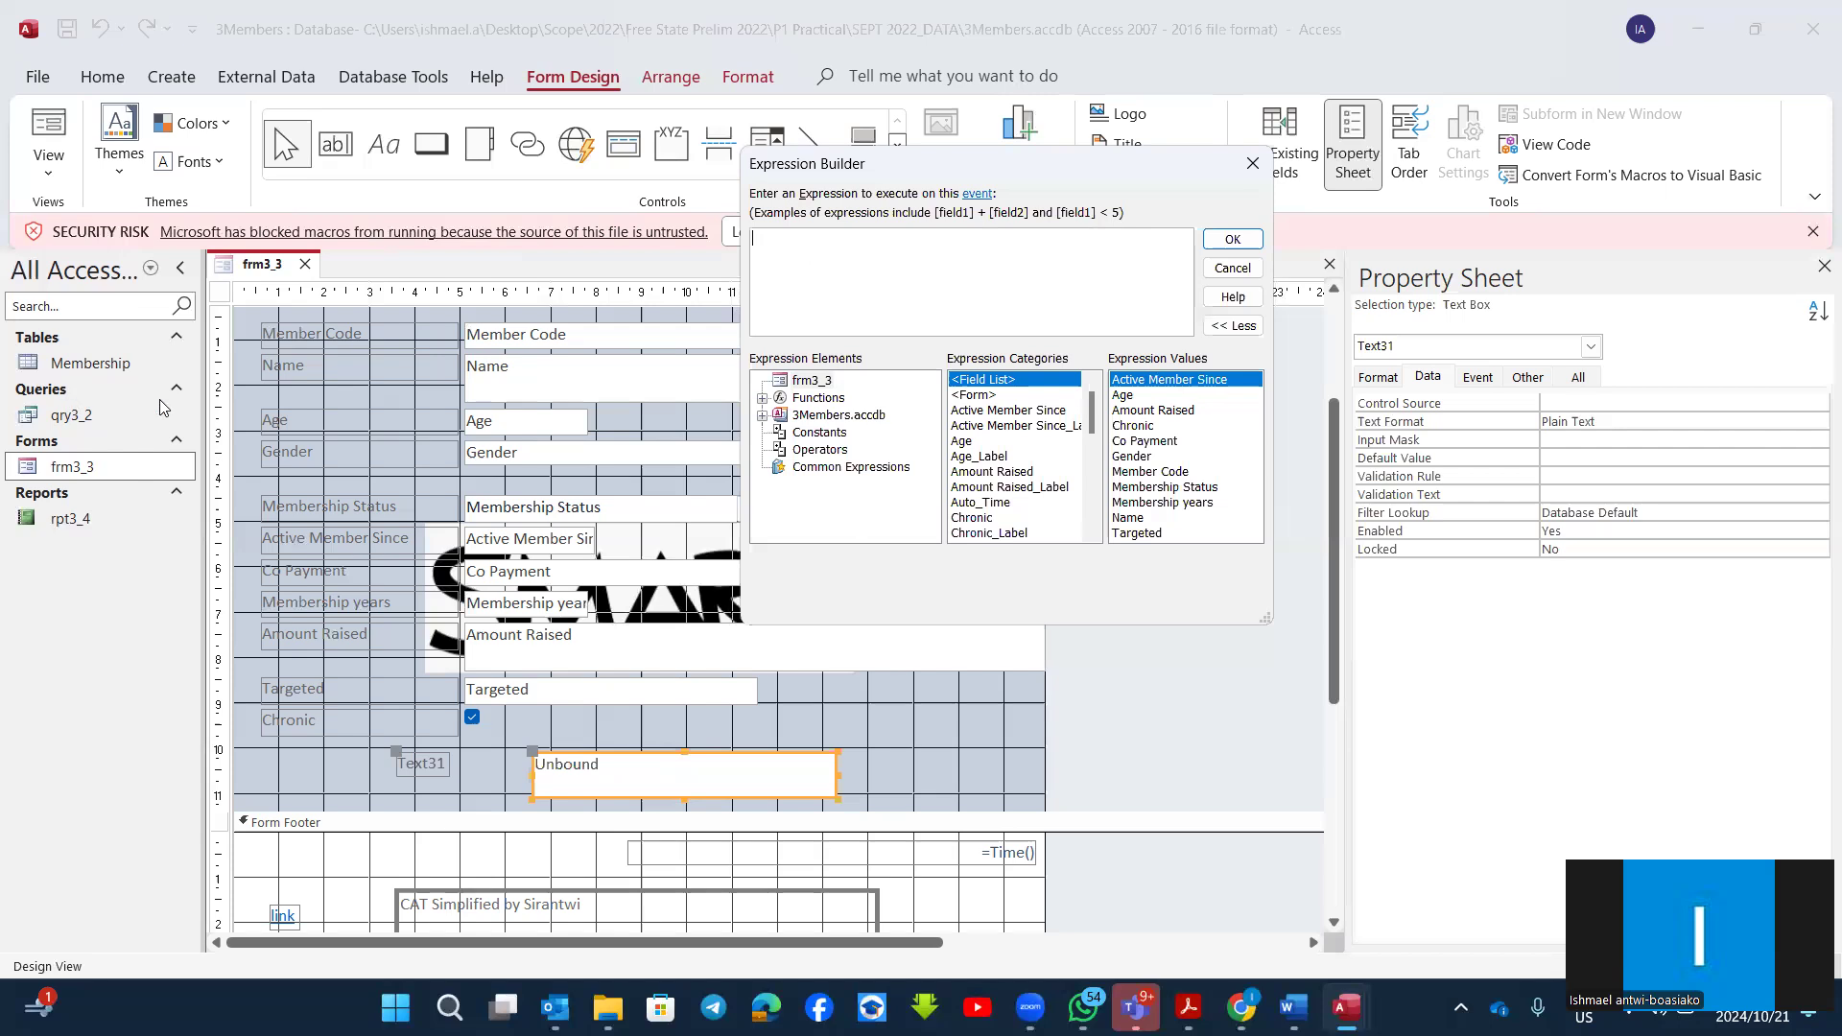
Step: Build the event expression [Amount Raised]*120/100 using the form's Amount Raised control and accept it
scroll(1046, 490, "down", 2)
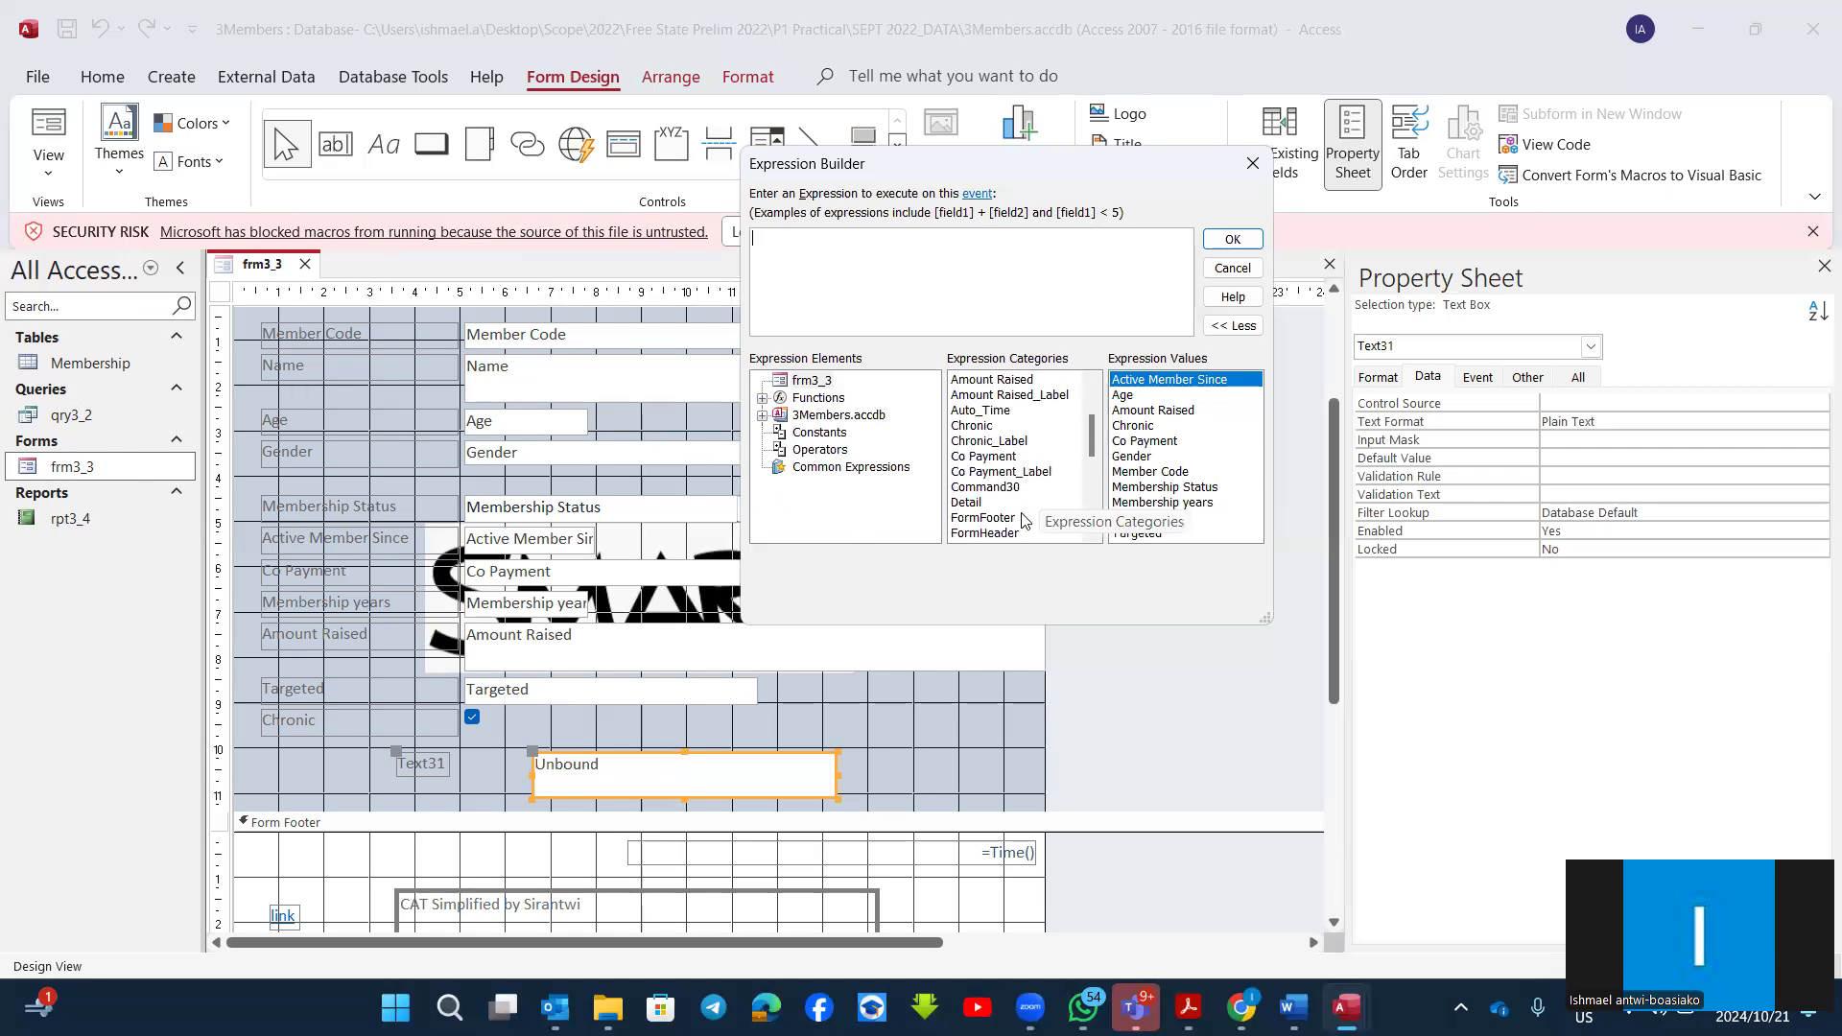
scroll(1024, 519, "down", 1)
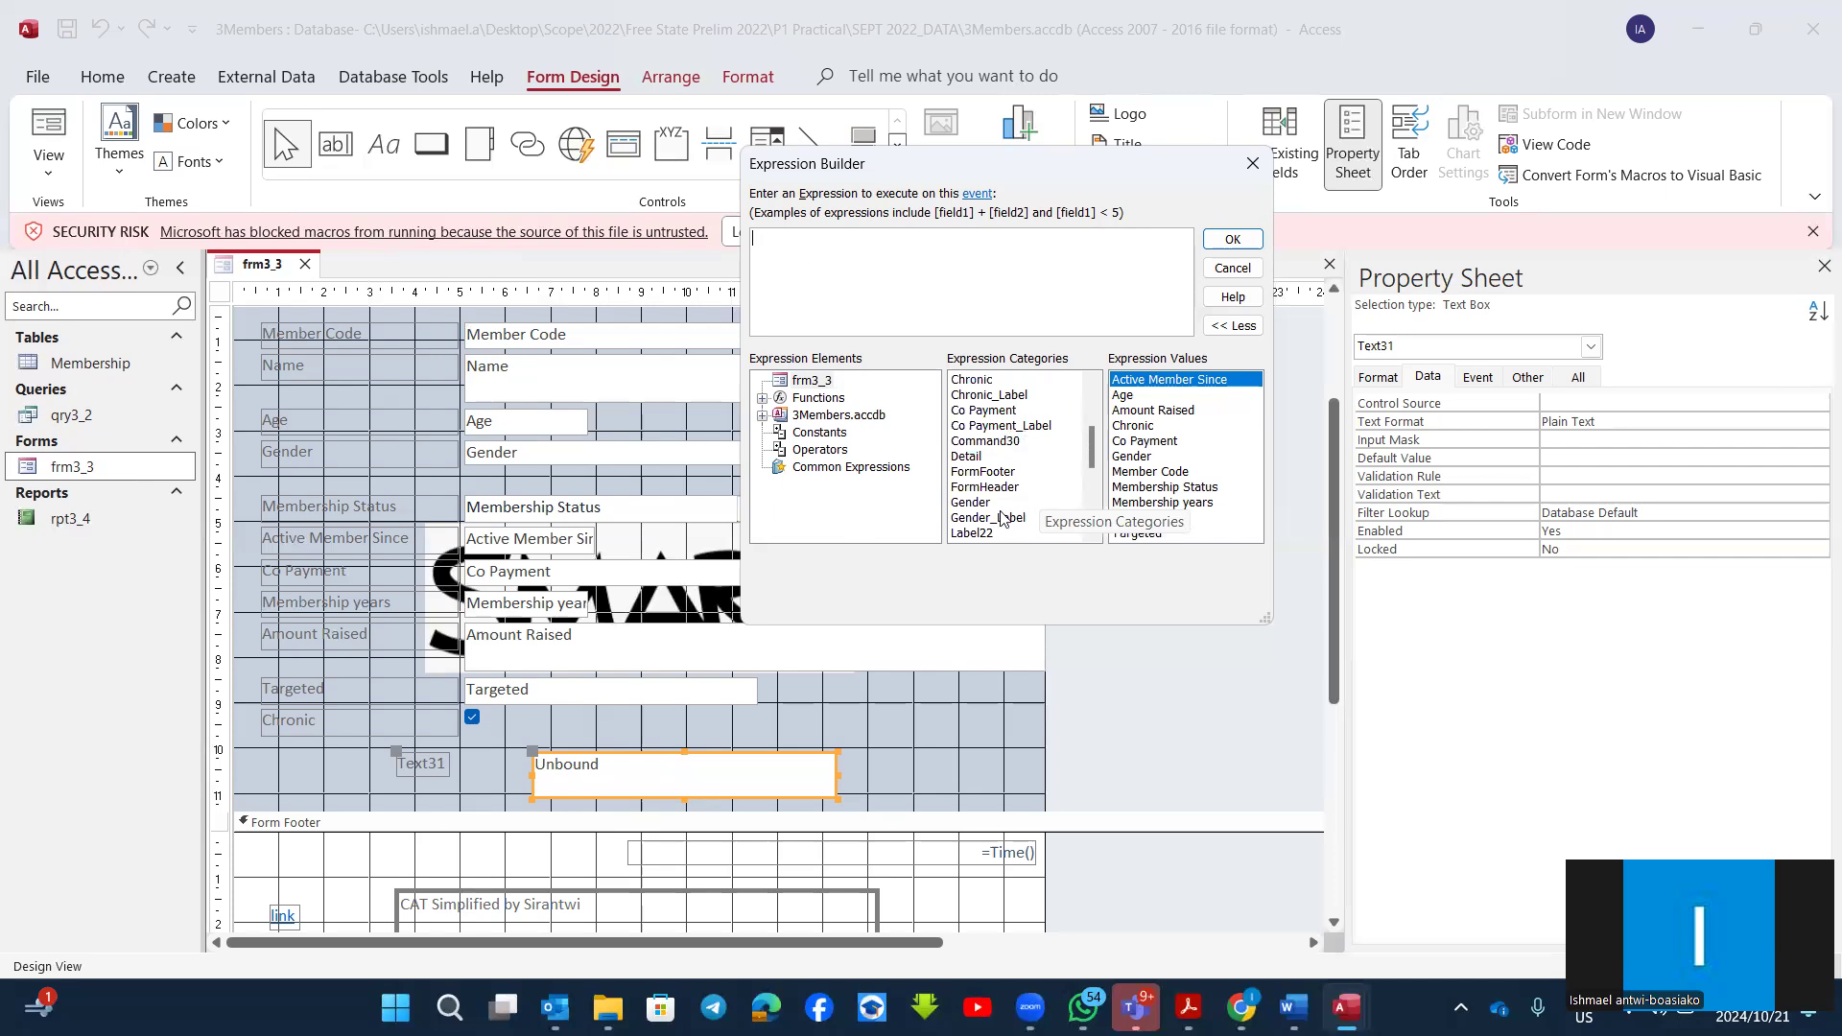
scroll(1003, 518, "down", 3)
scroll(1003, 518, "down", 1)
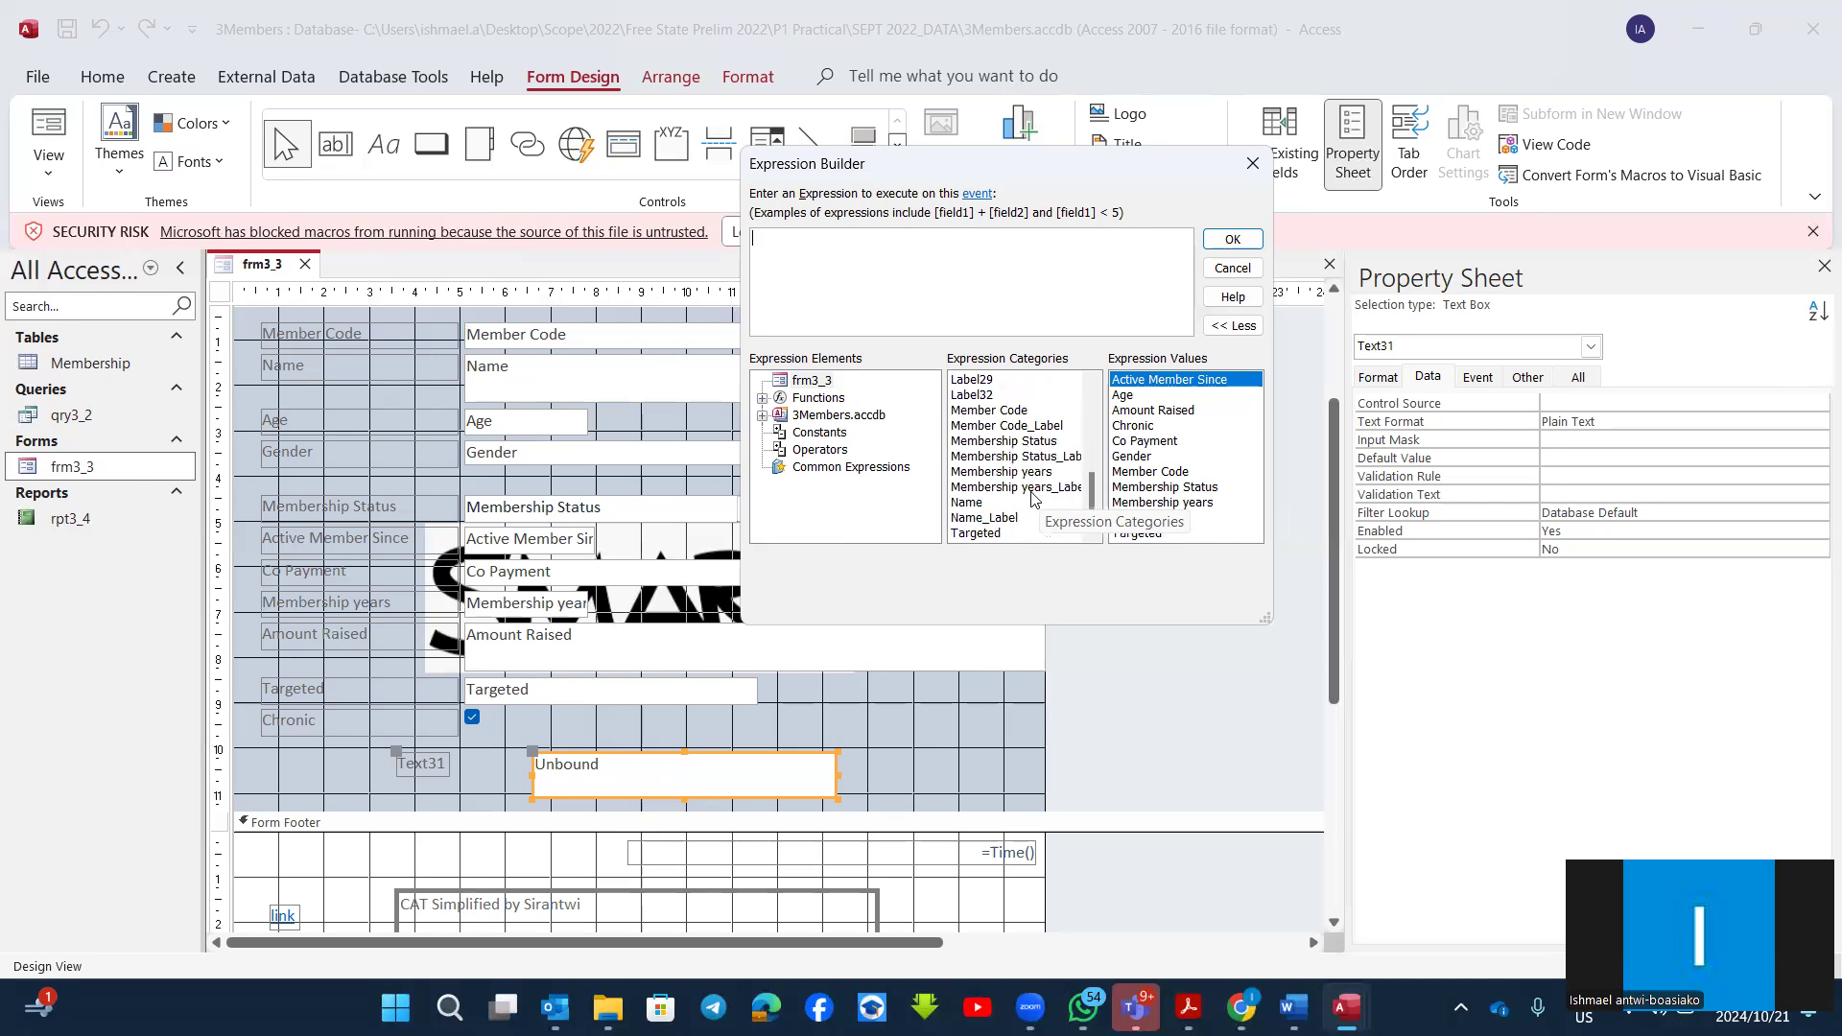
scroll(1029, 504, "down", 1)
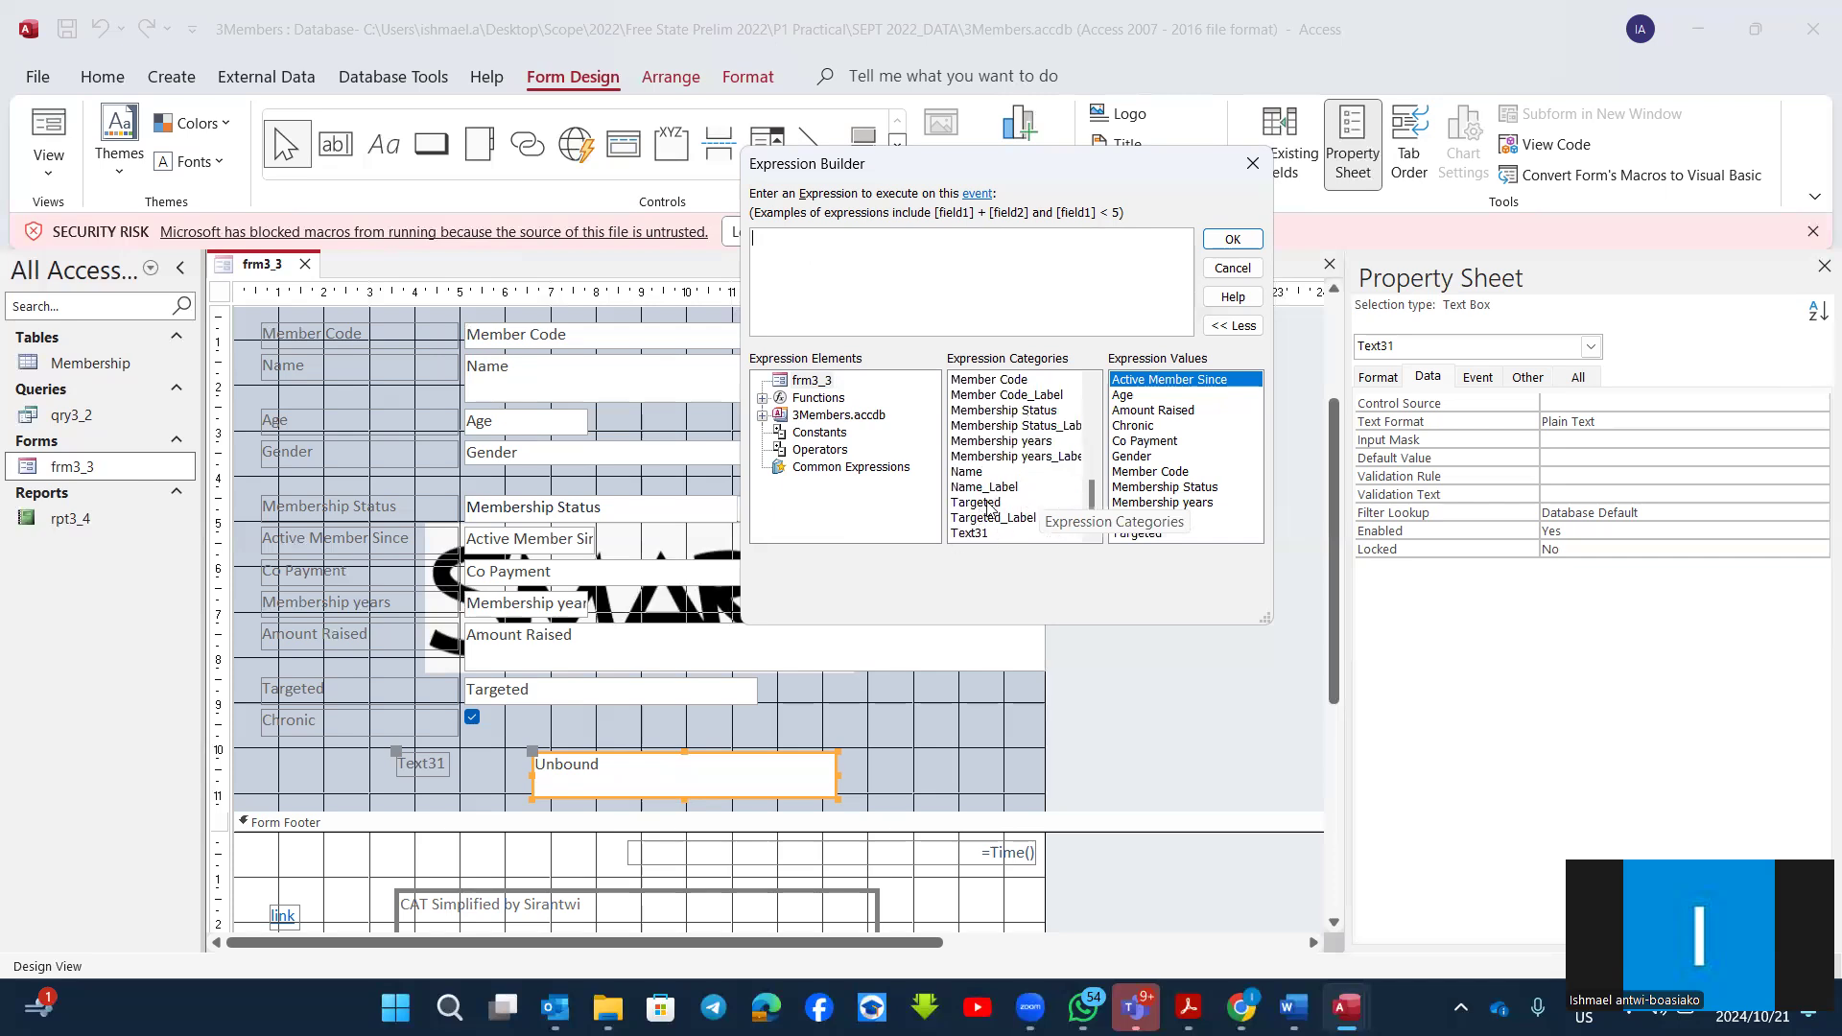
scroll(995, 498, "up", 3)
scroll(995, 498, "up", 4)
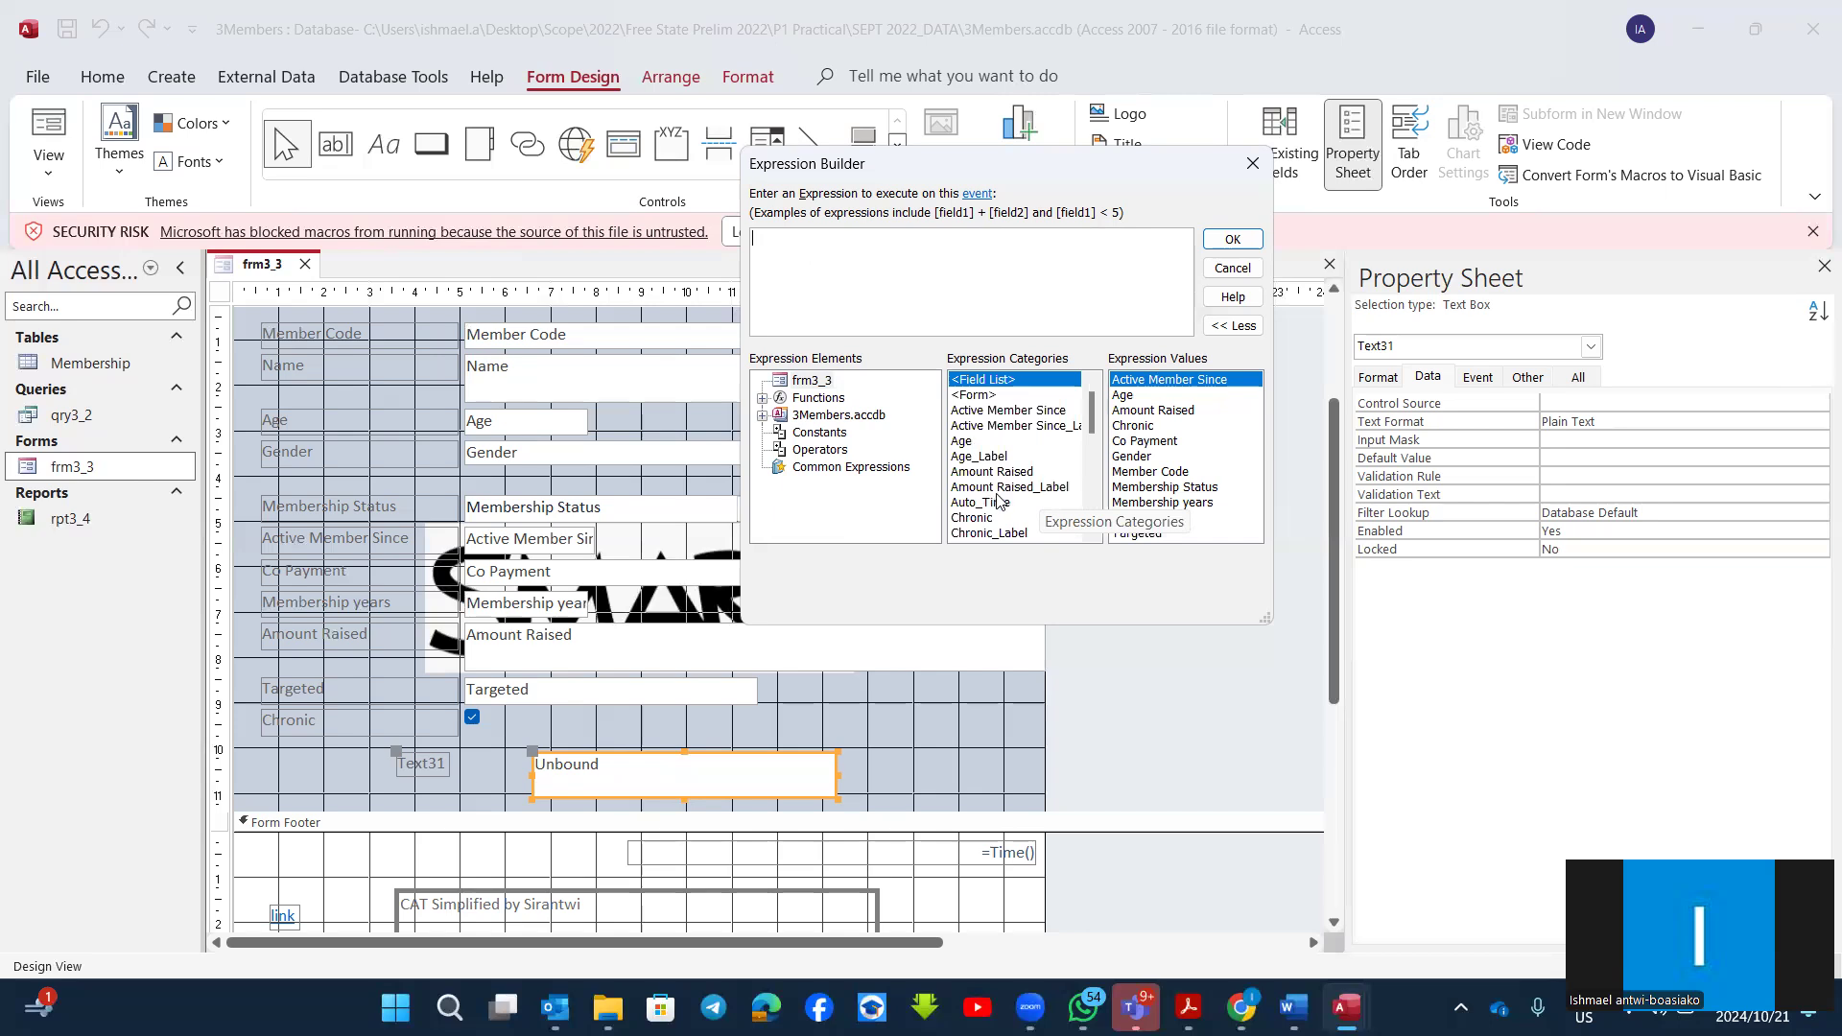
left_click(1004, 488)
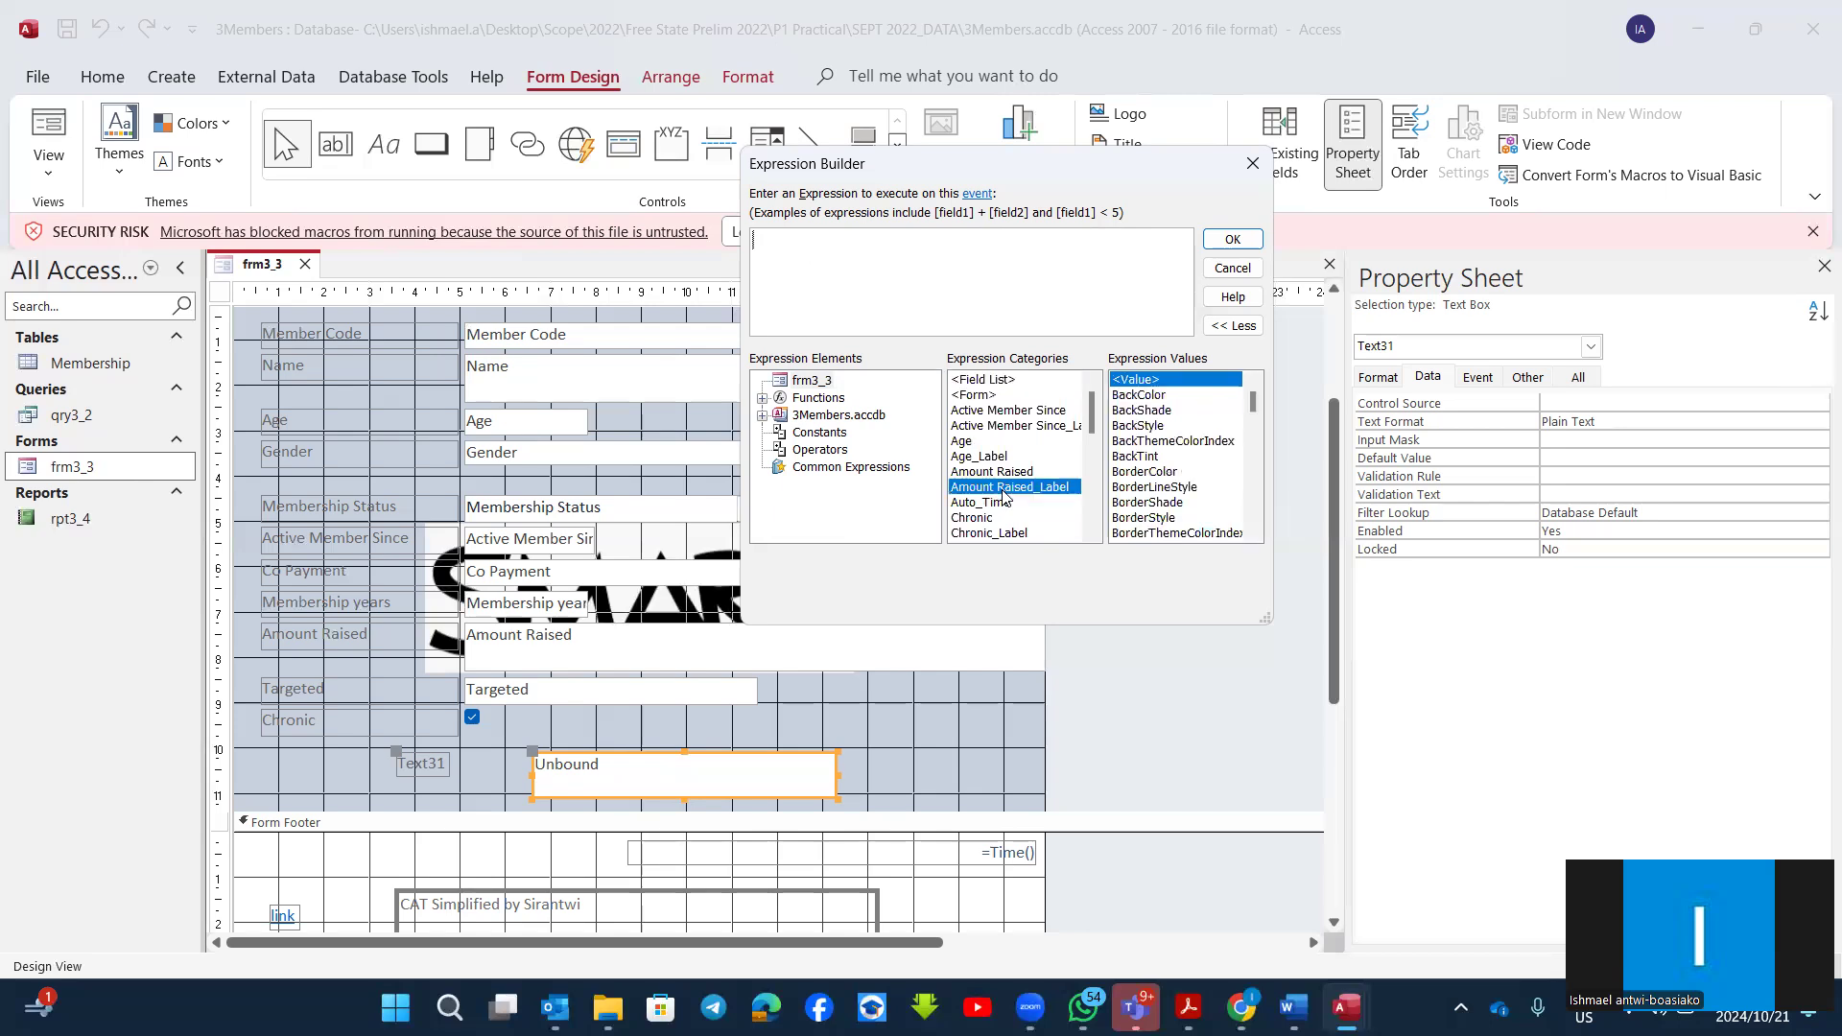
left_click(1011, 472)
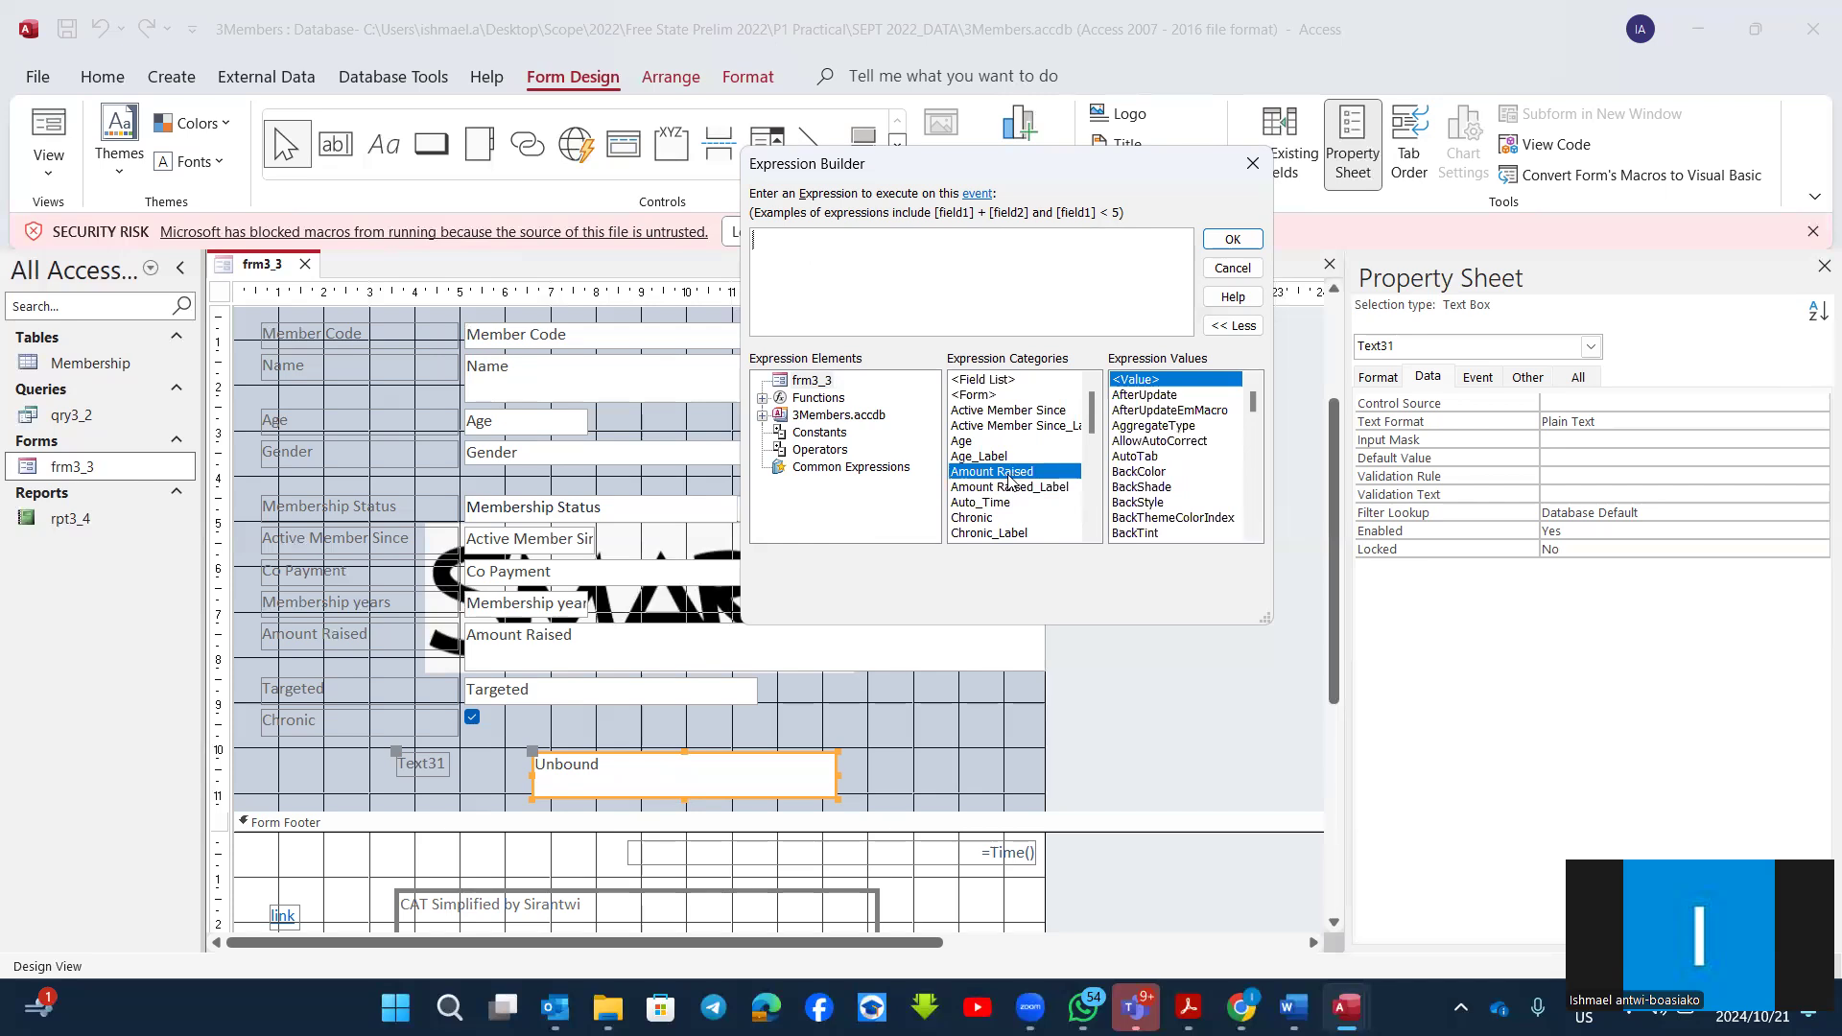
double_click(1009, 477)
type("*120/100")
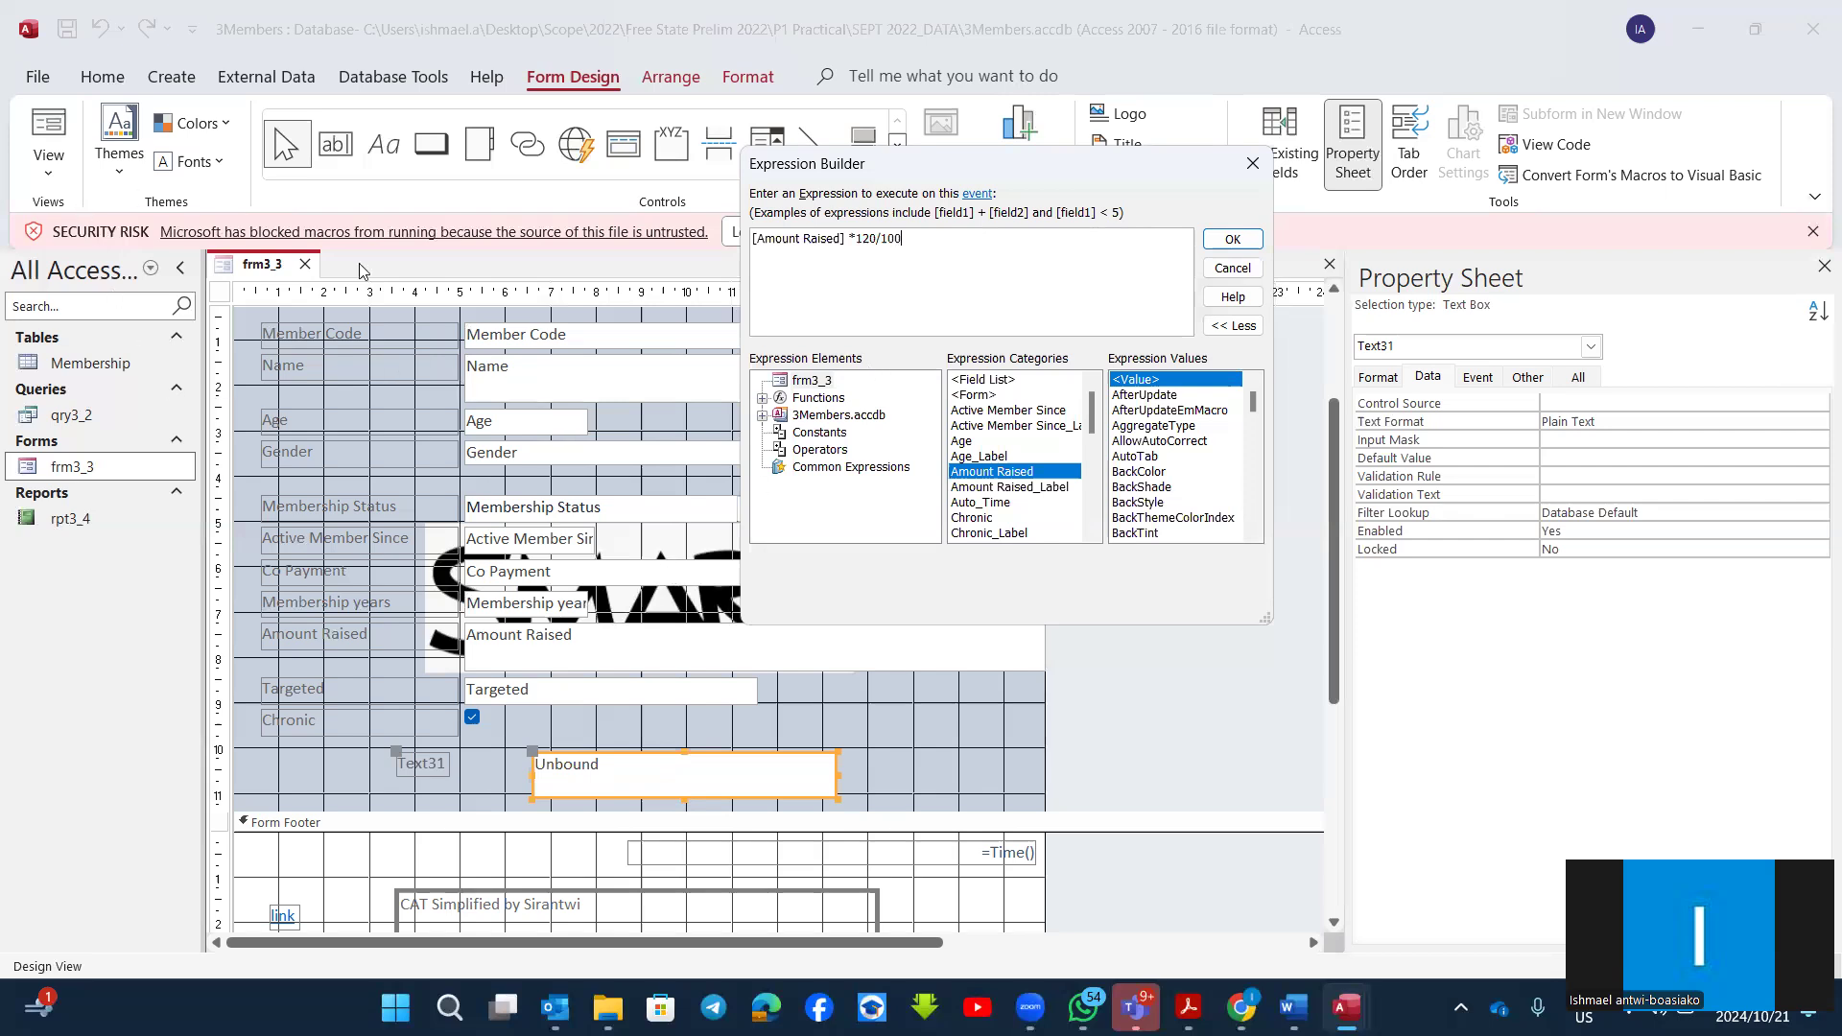
left_click(1244, 242)
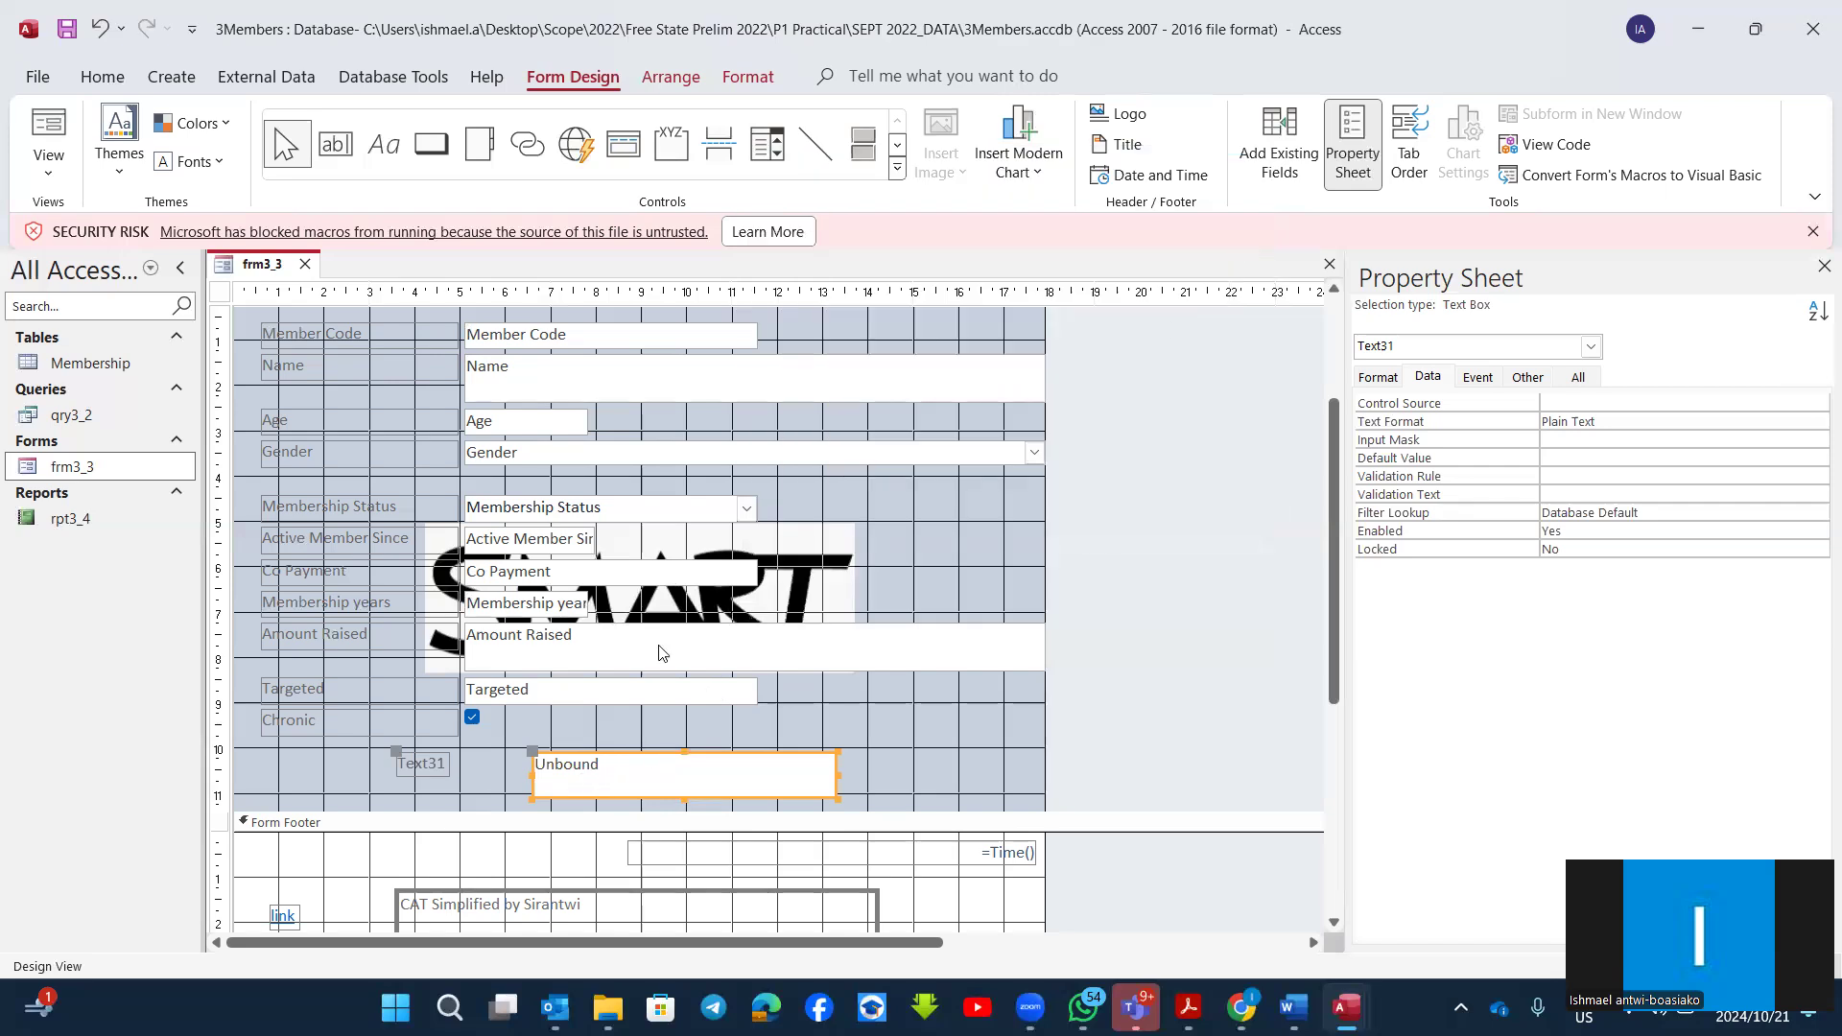
Step: Copy =[Amount Raised]*120/100 from the Expression Builder and enter it as the content of the unbound text box below Chronic
right_click(657, 755)
left_click(747, 240)
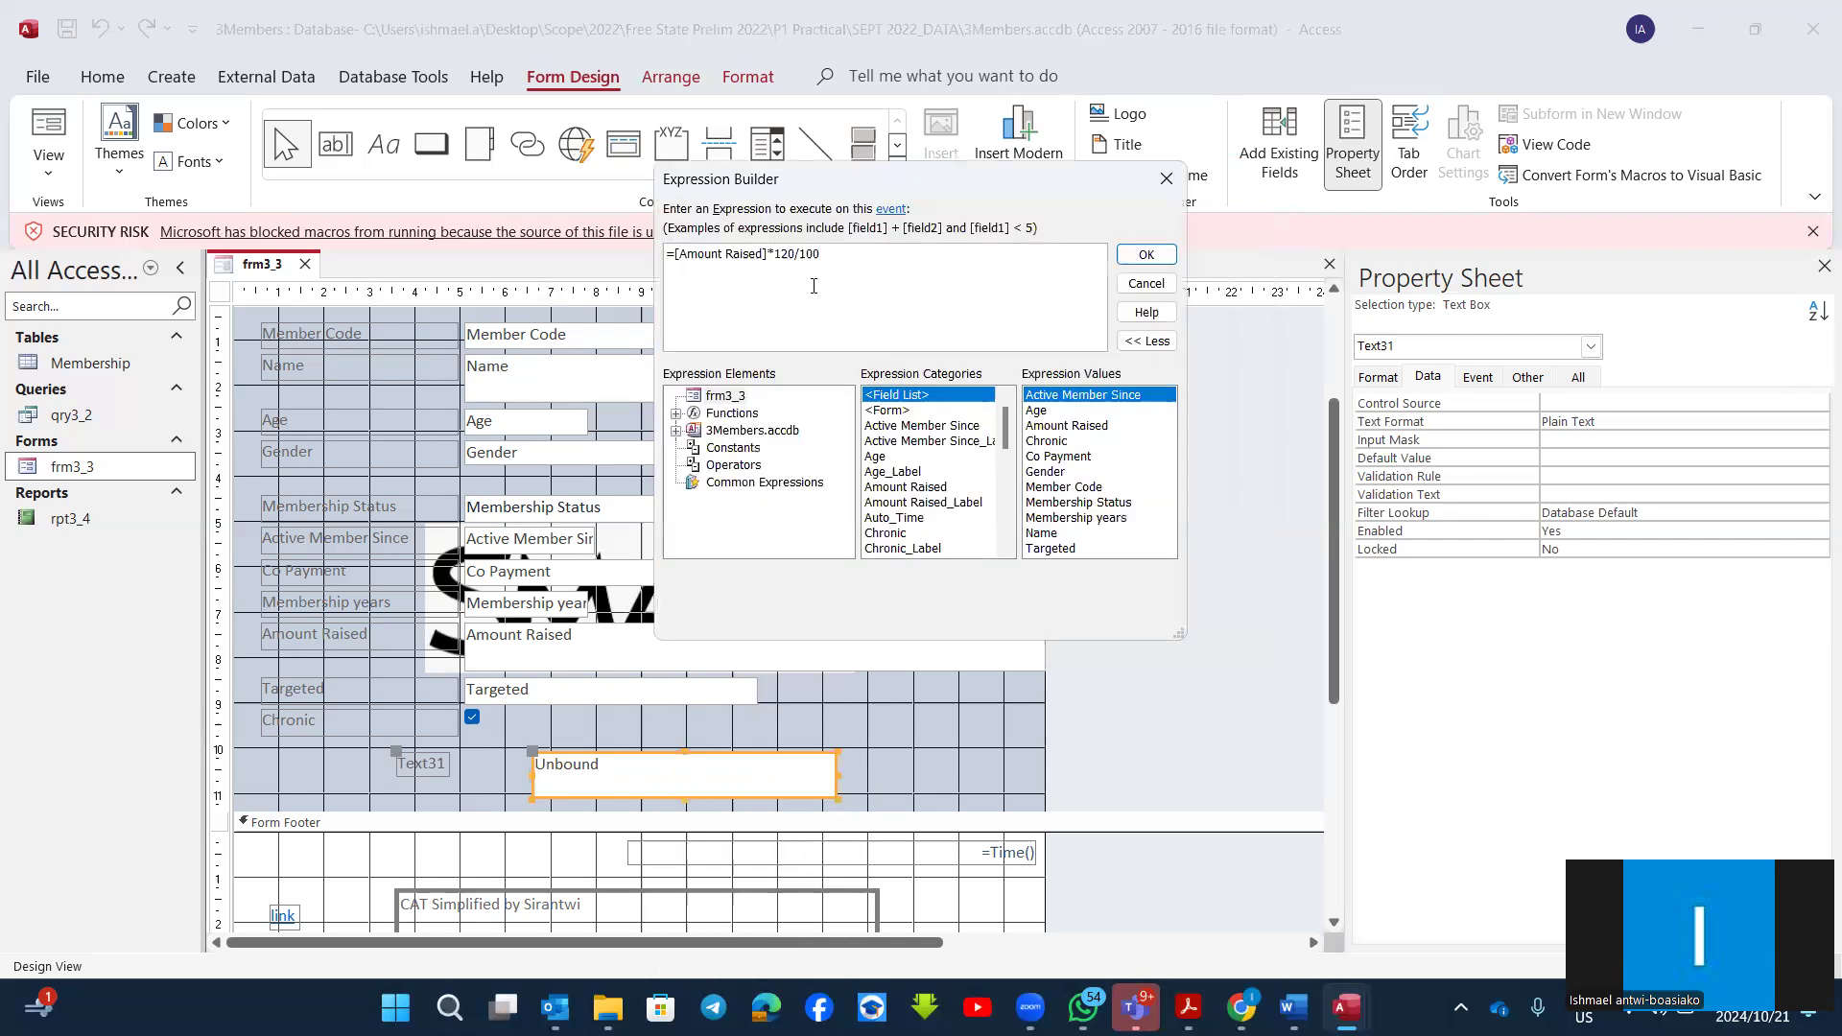
left_click_drag(829, 254, 667, 255)
key("ctrl+c")
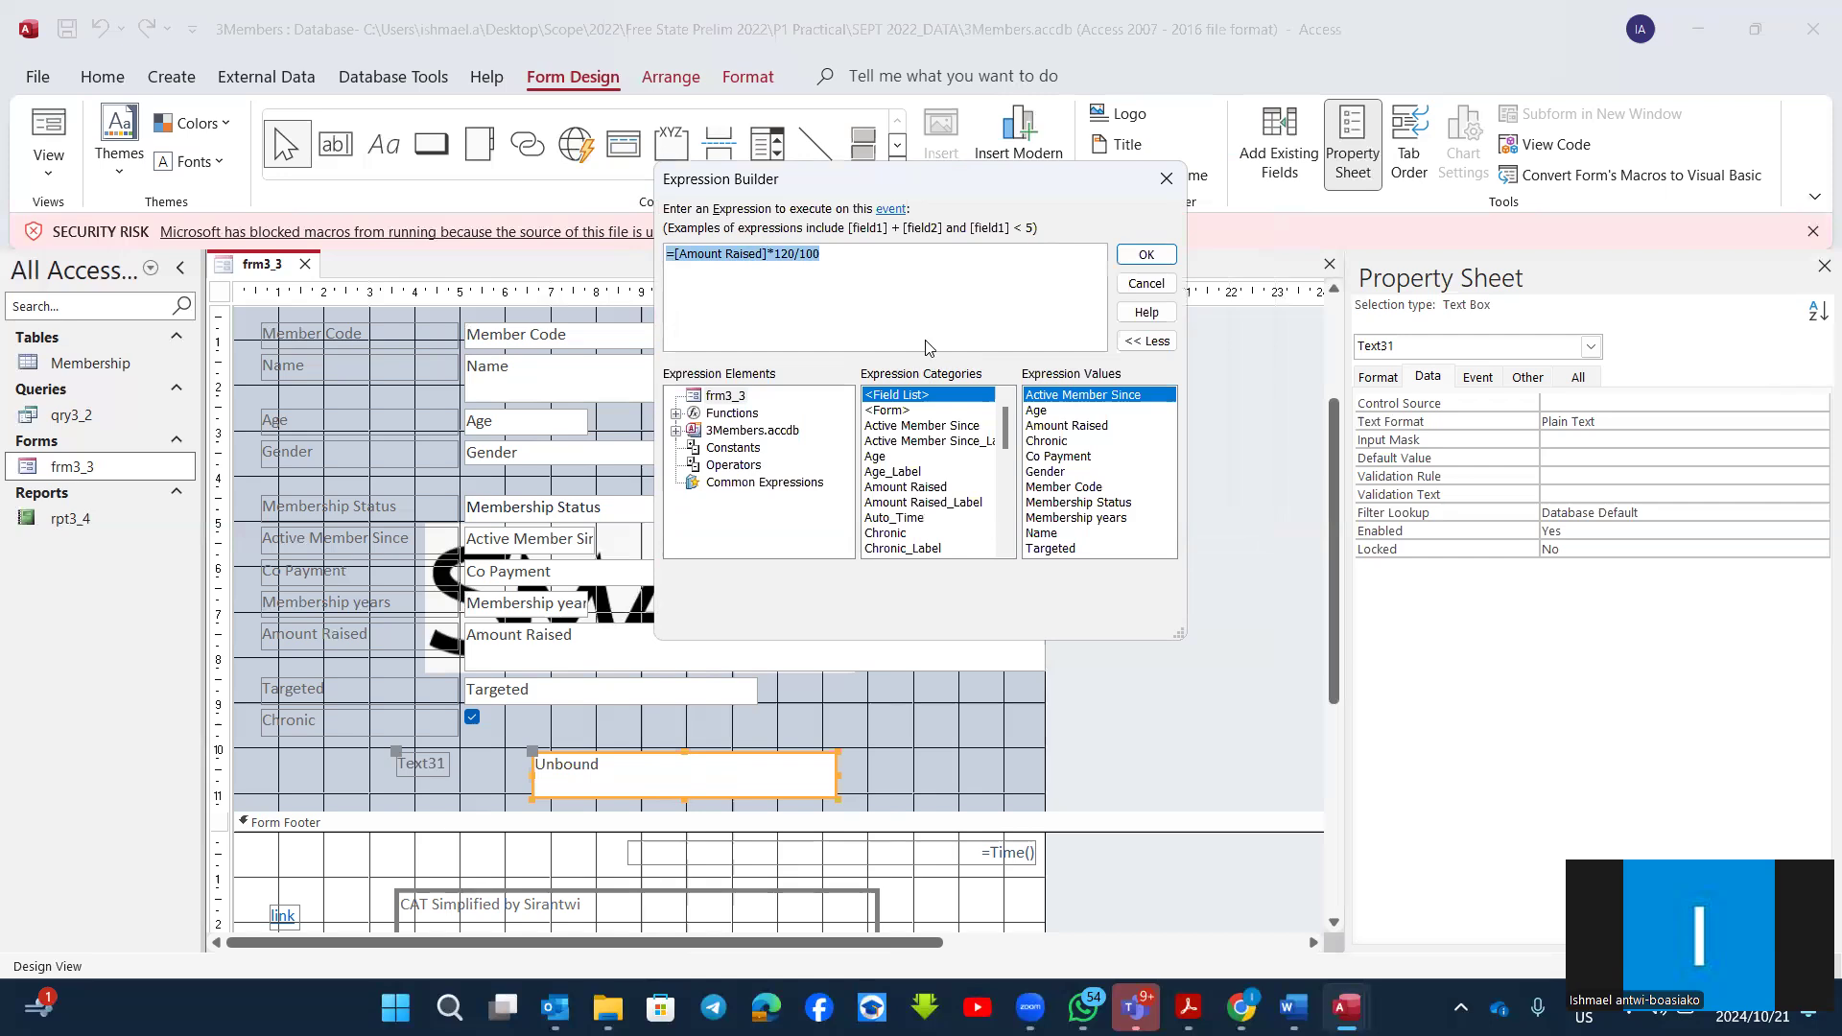
left_click(1146, 255)
left_click(643, 785)
key("ctrl+v")
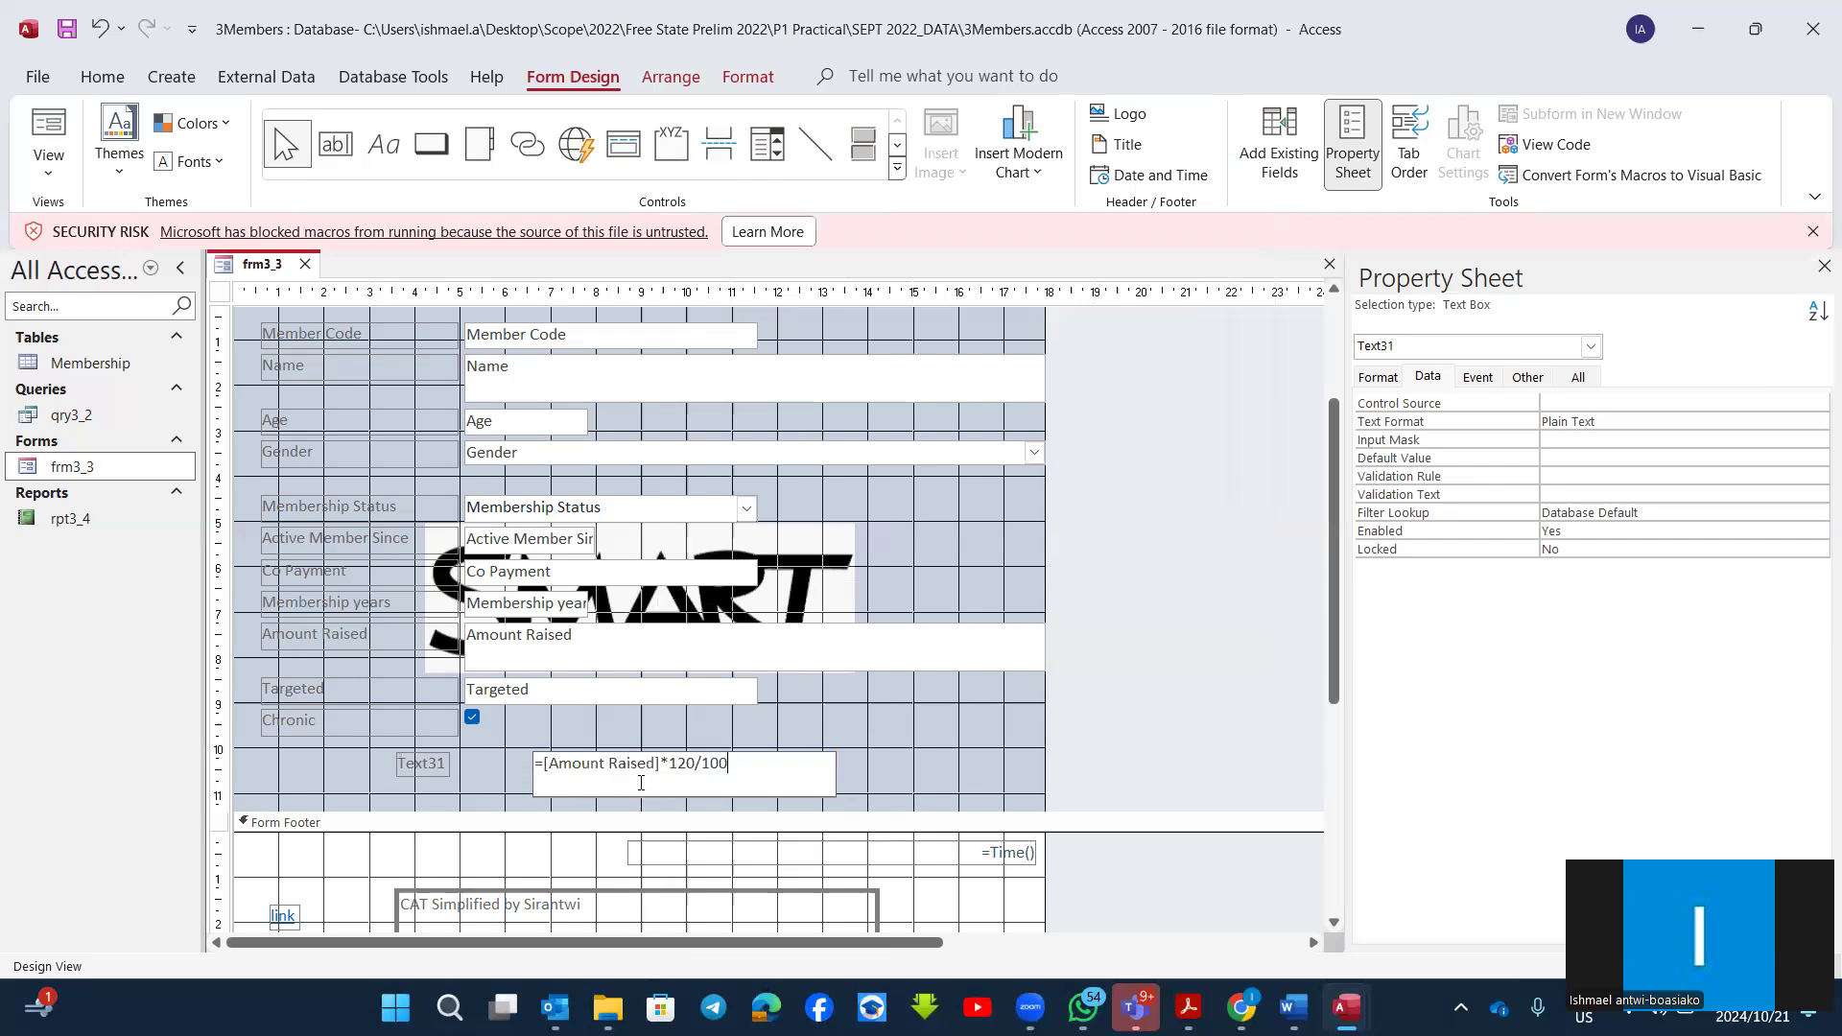
left_click(929, 741)
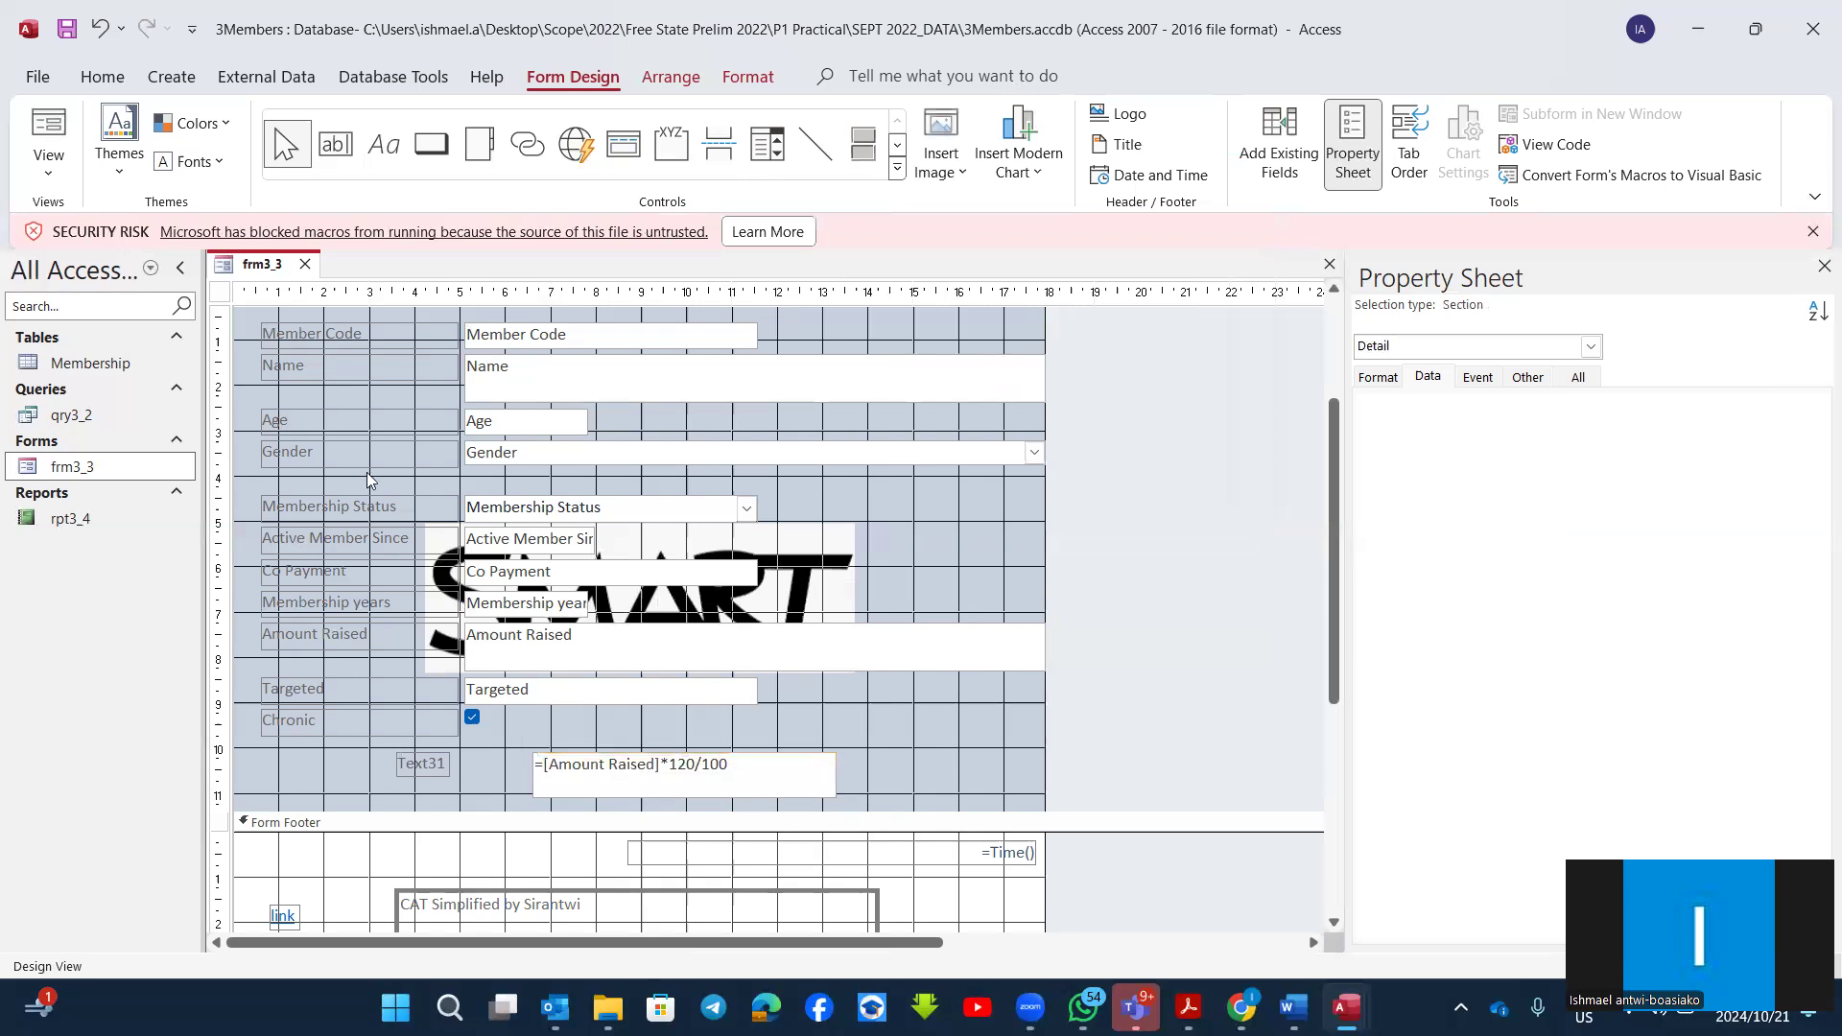
Step: Check the calculated text box in Form View, return to Design View and look over the form's sections
left_click(45, 128)
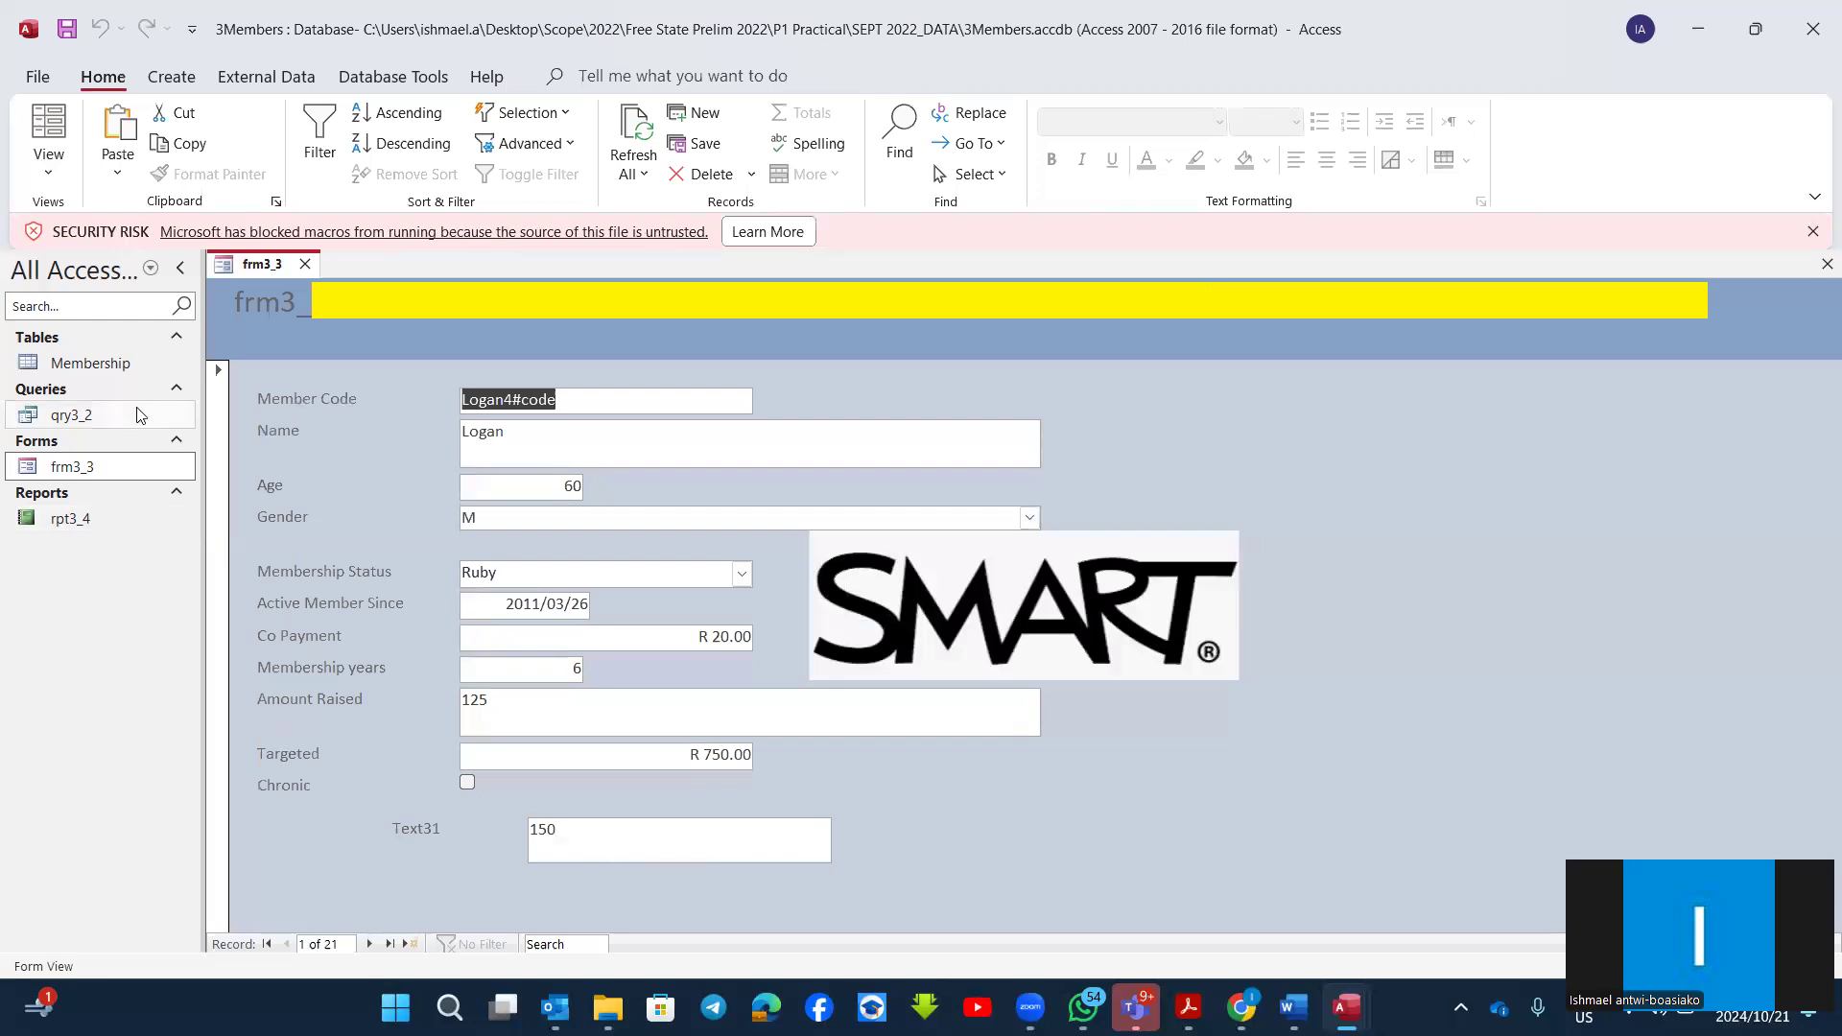
left_click(48, 163)
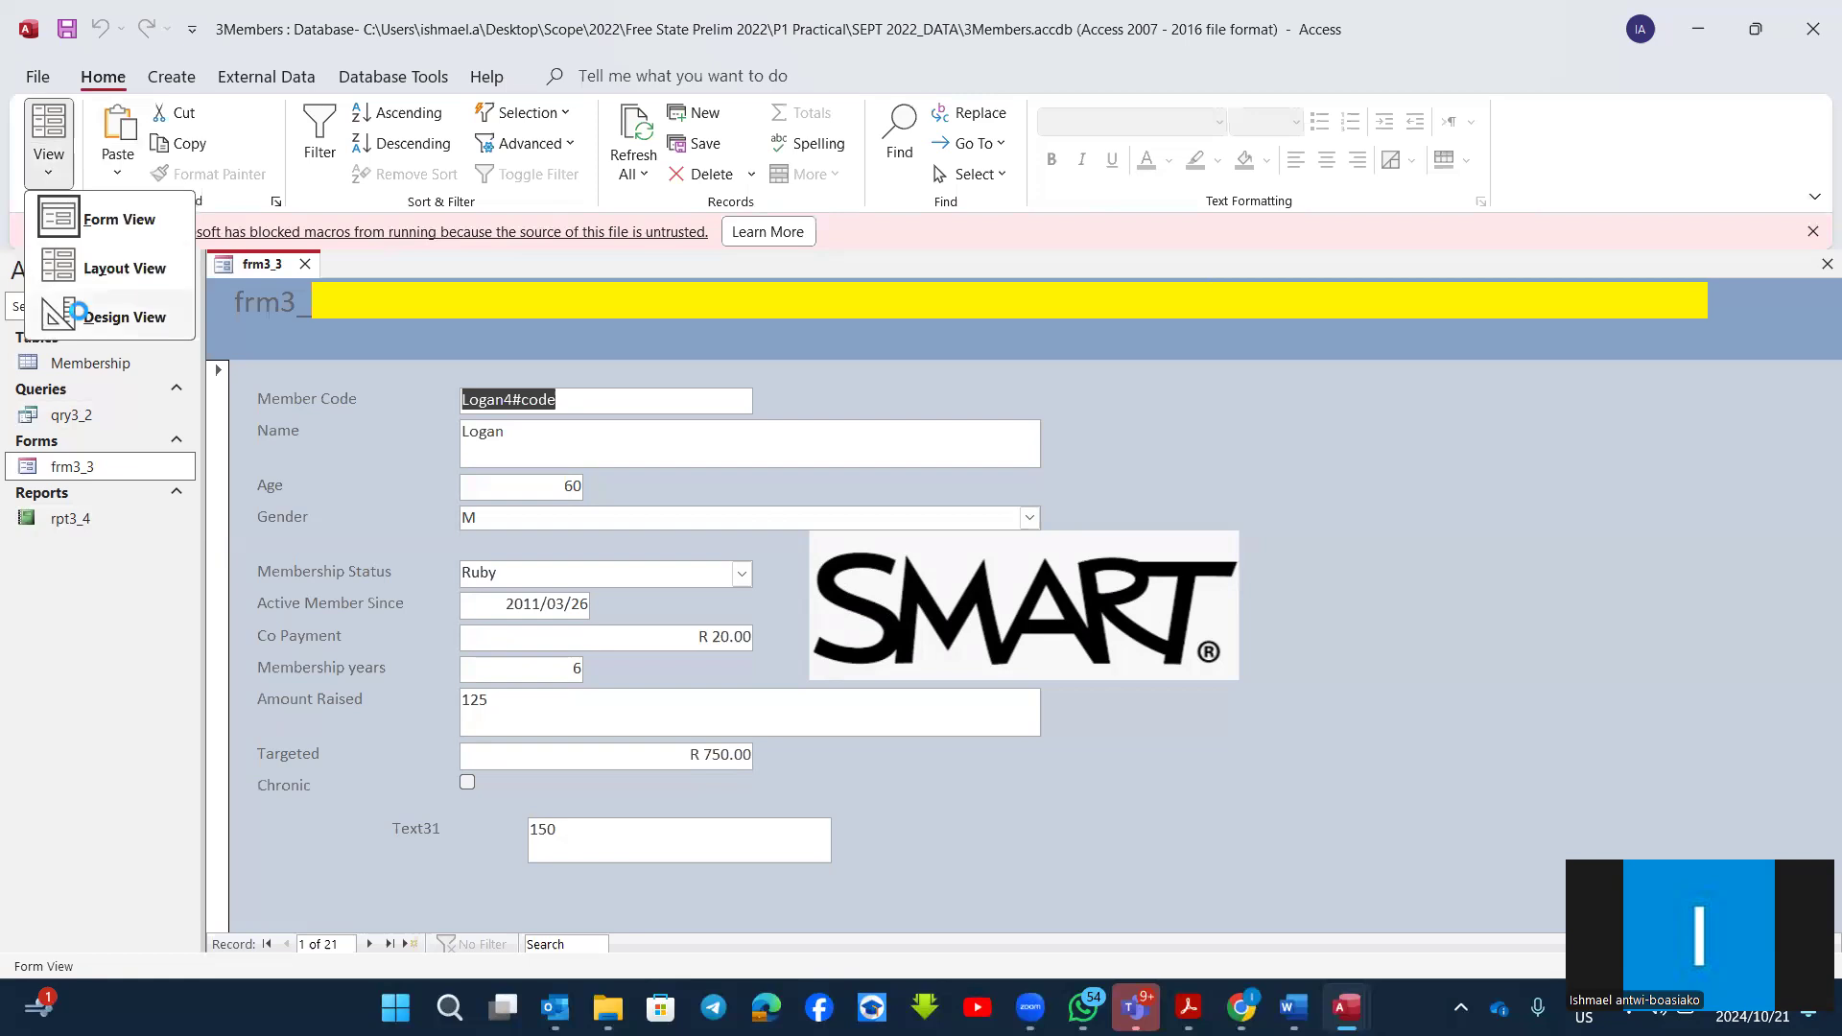
left_click(78, 317)
scroll(769, 888, "down", 5)
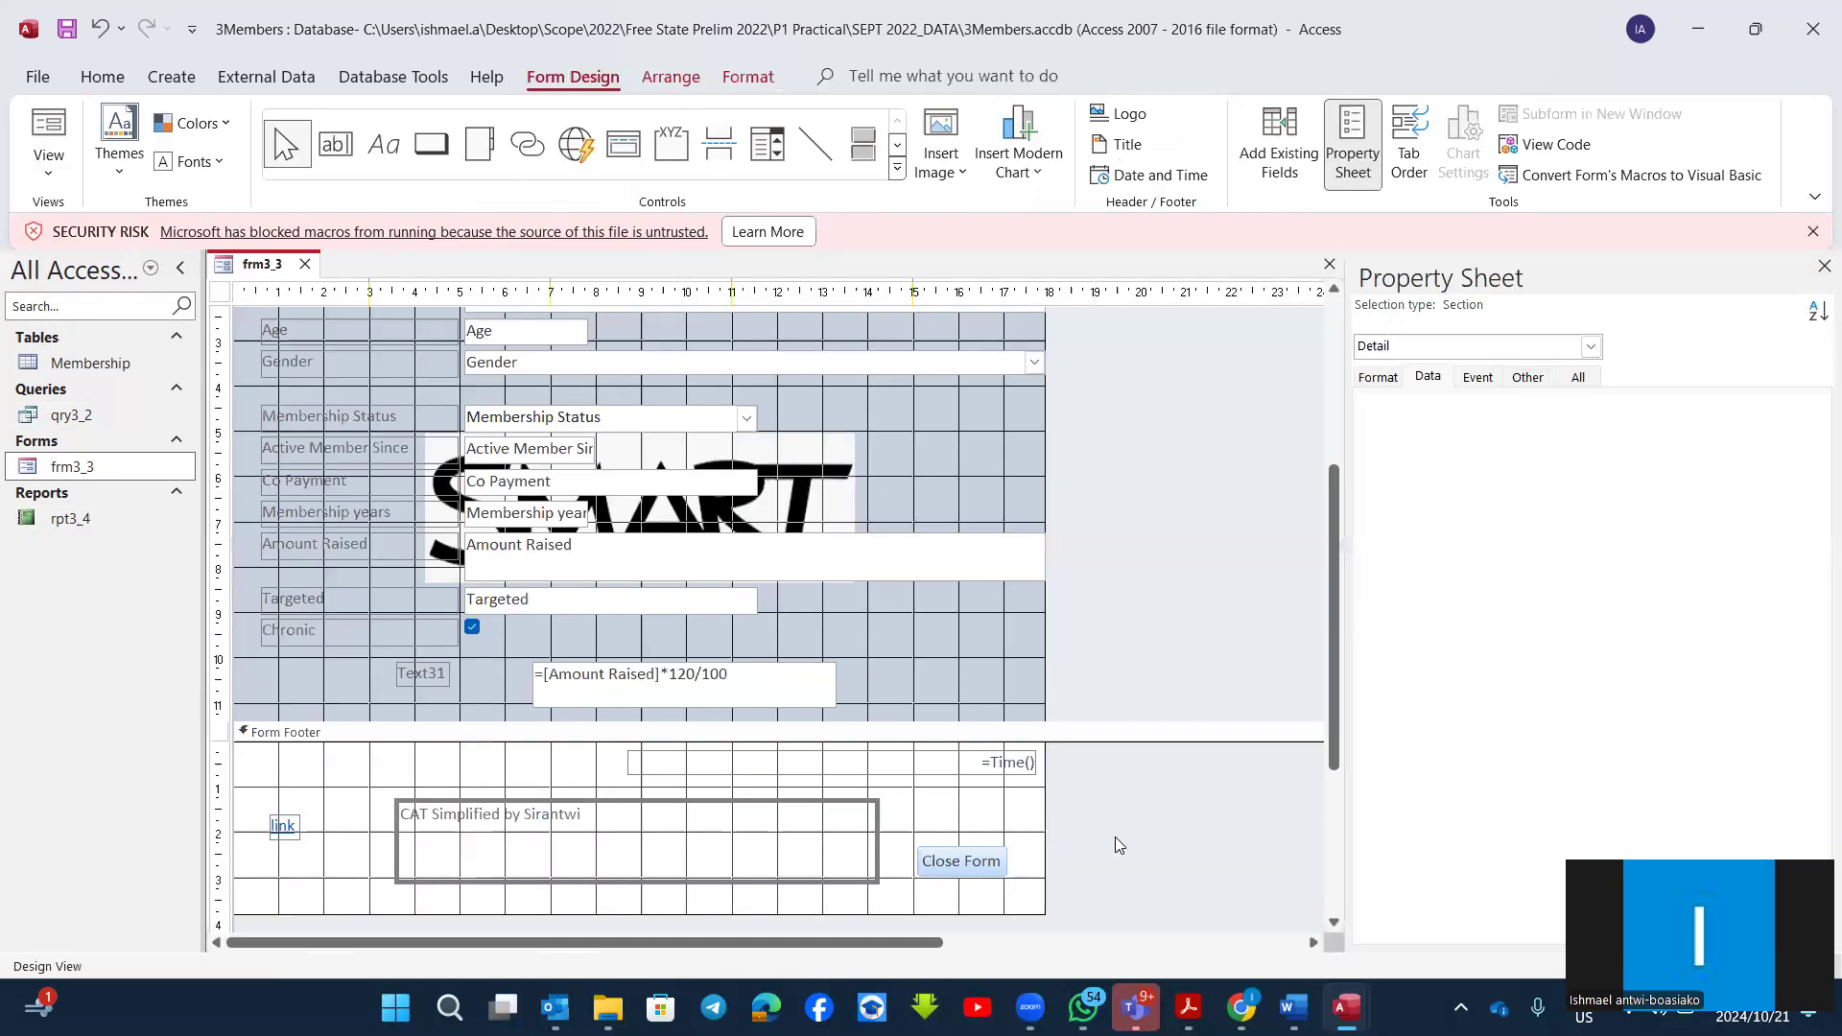
scroll(1071, 835, "up", 2)
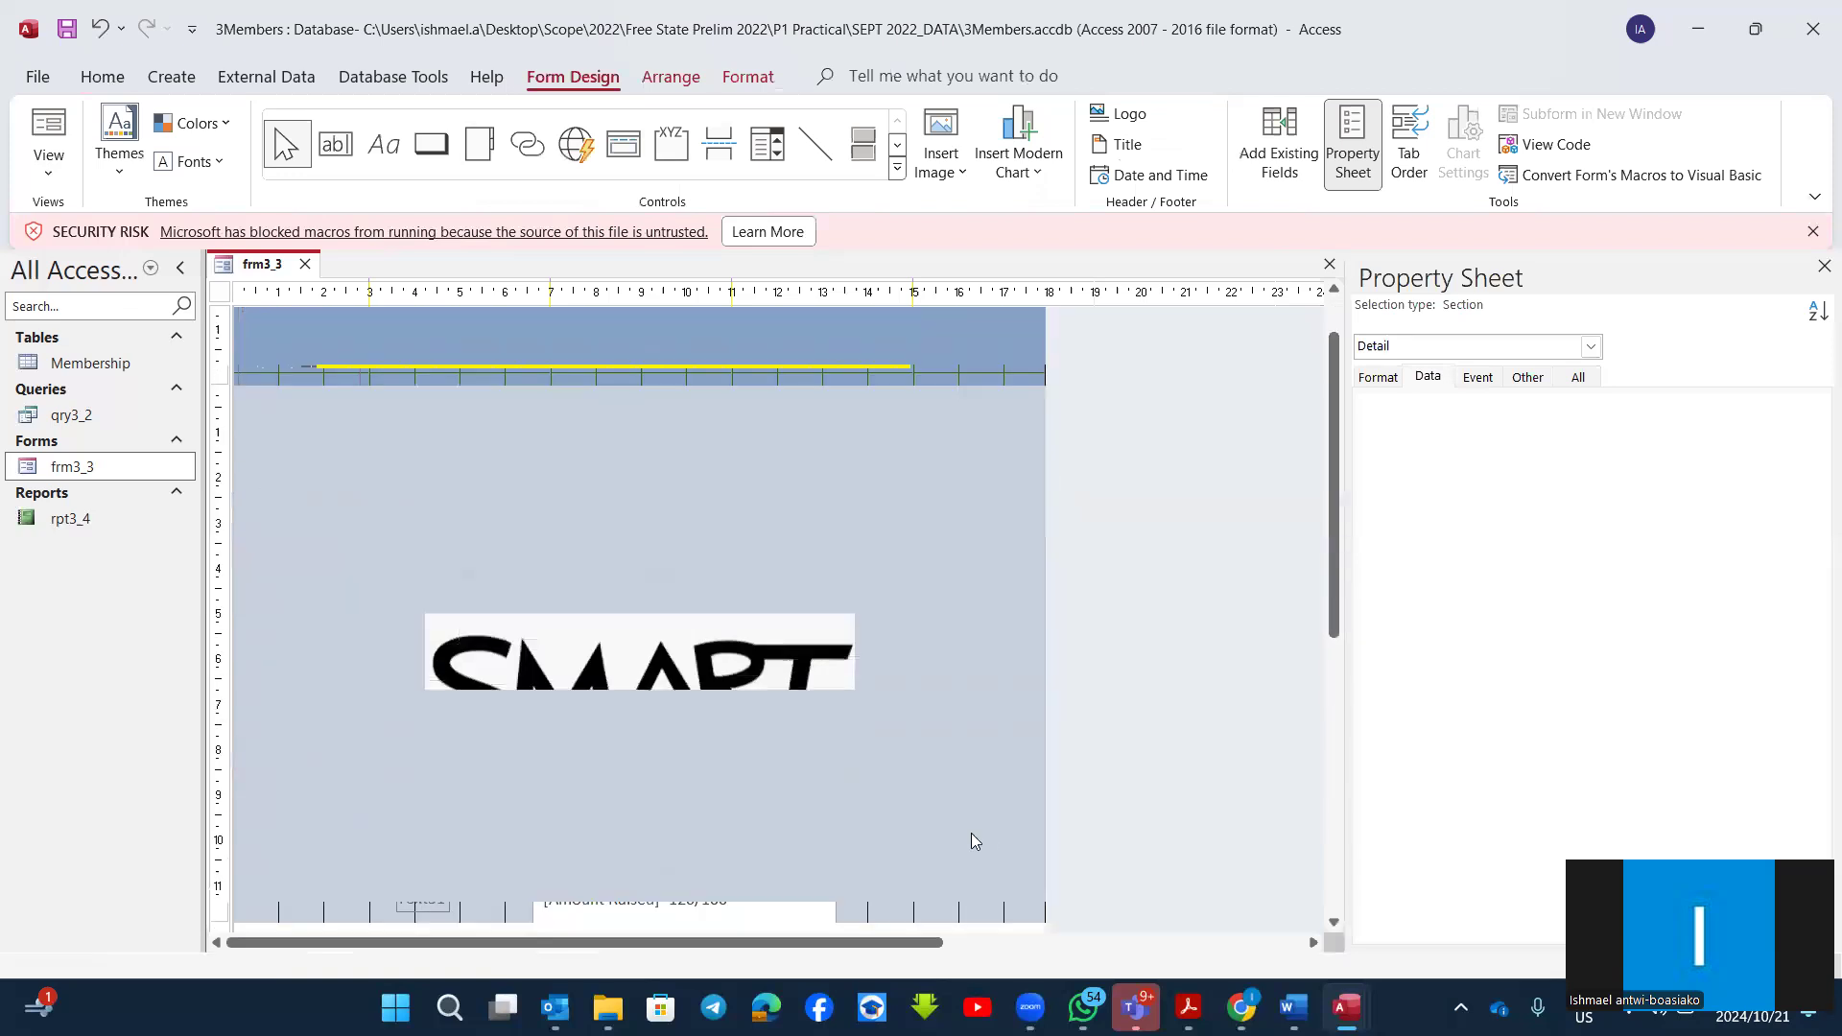
scroll(774, 839, "down", 3)
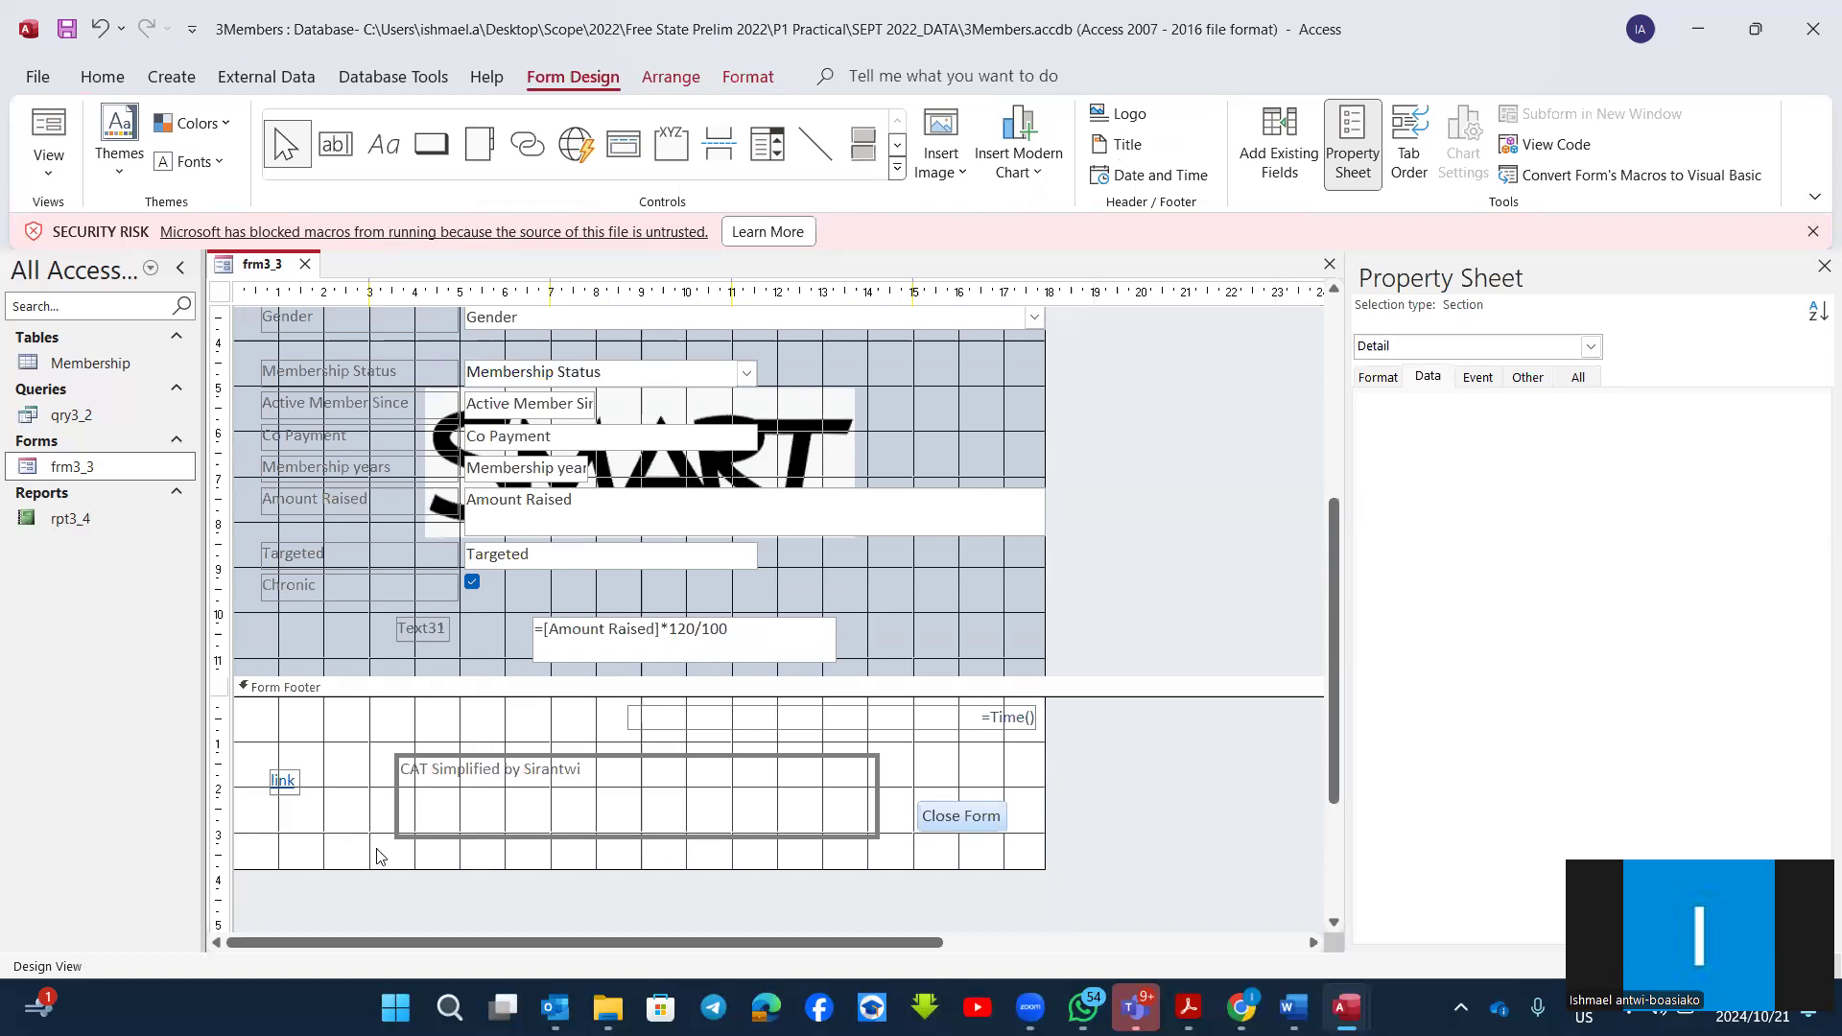
scroll(376, 849, "up", 4)
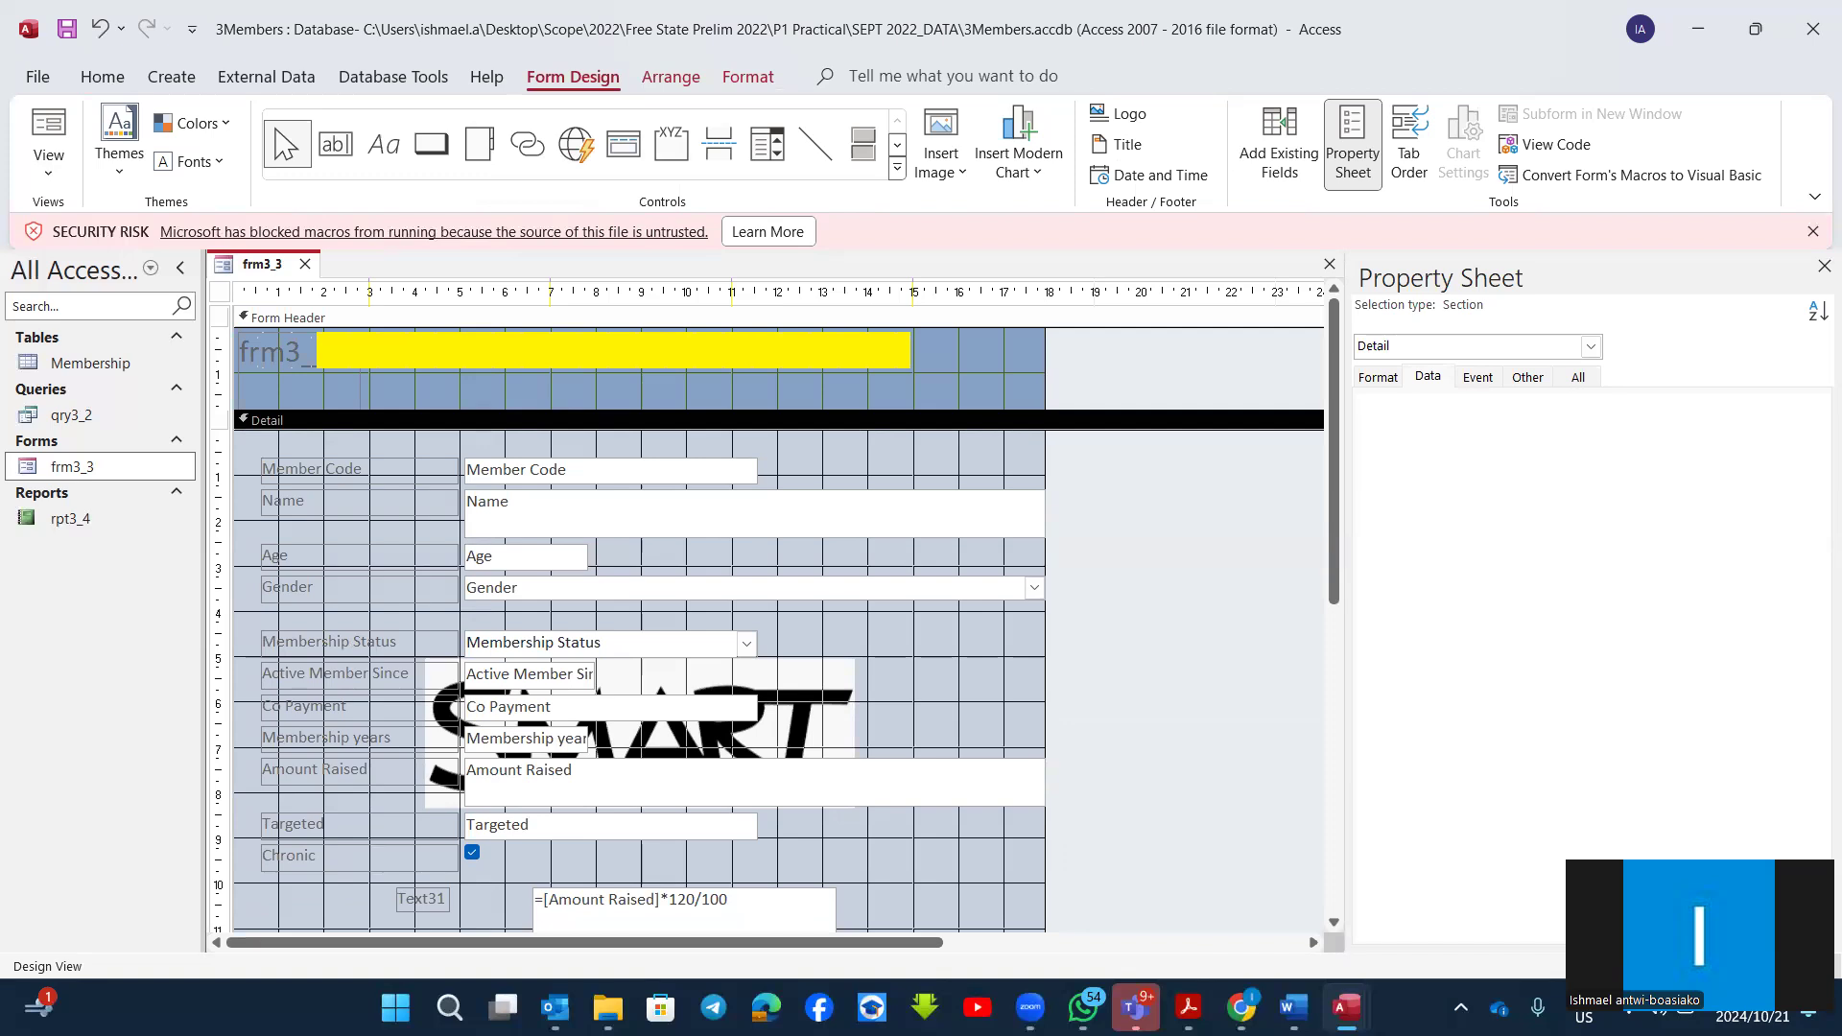
Step: Switch to Acrobat, read the form questions in the other exam papers, including 5.2 on frm5_2, and return to Access
mouse_move(1235, 999)
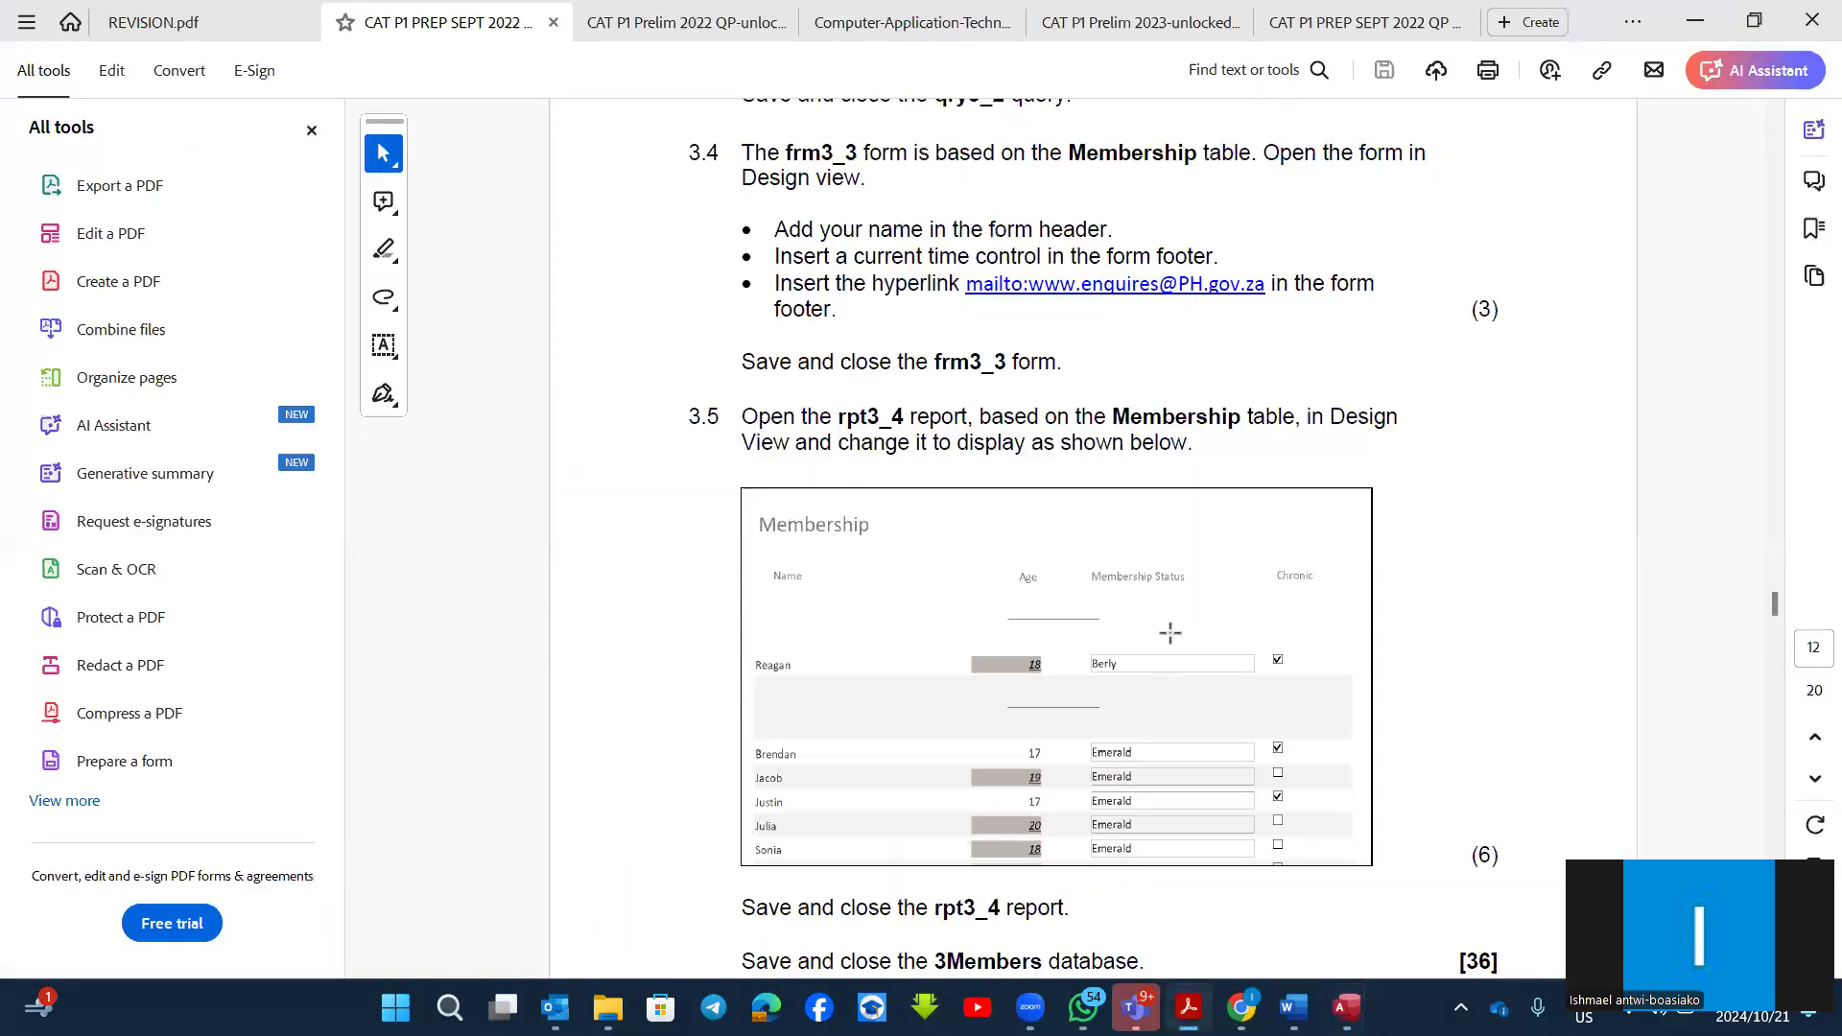
left_click(675, 21)
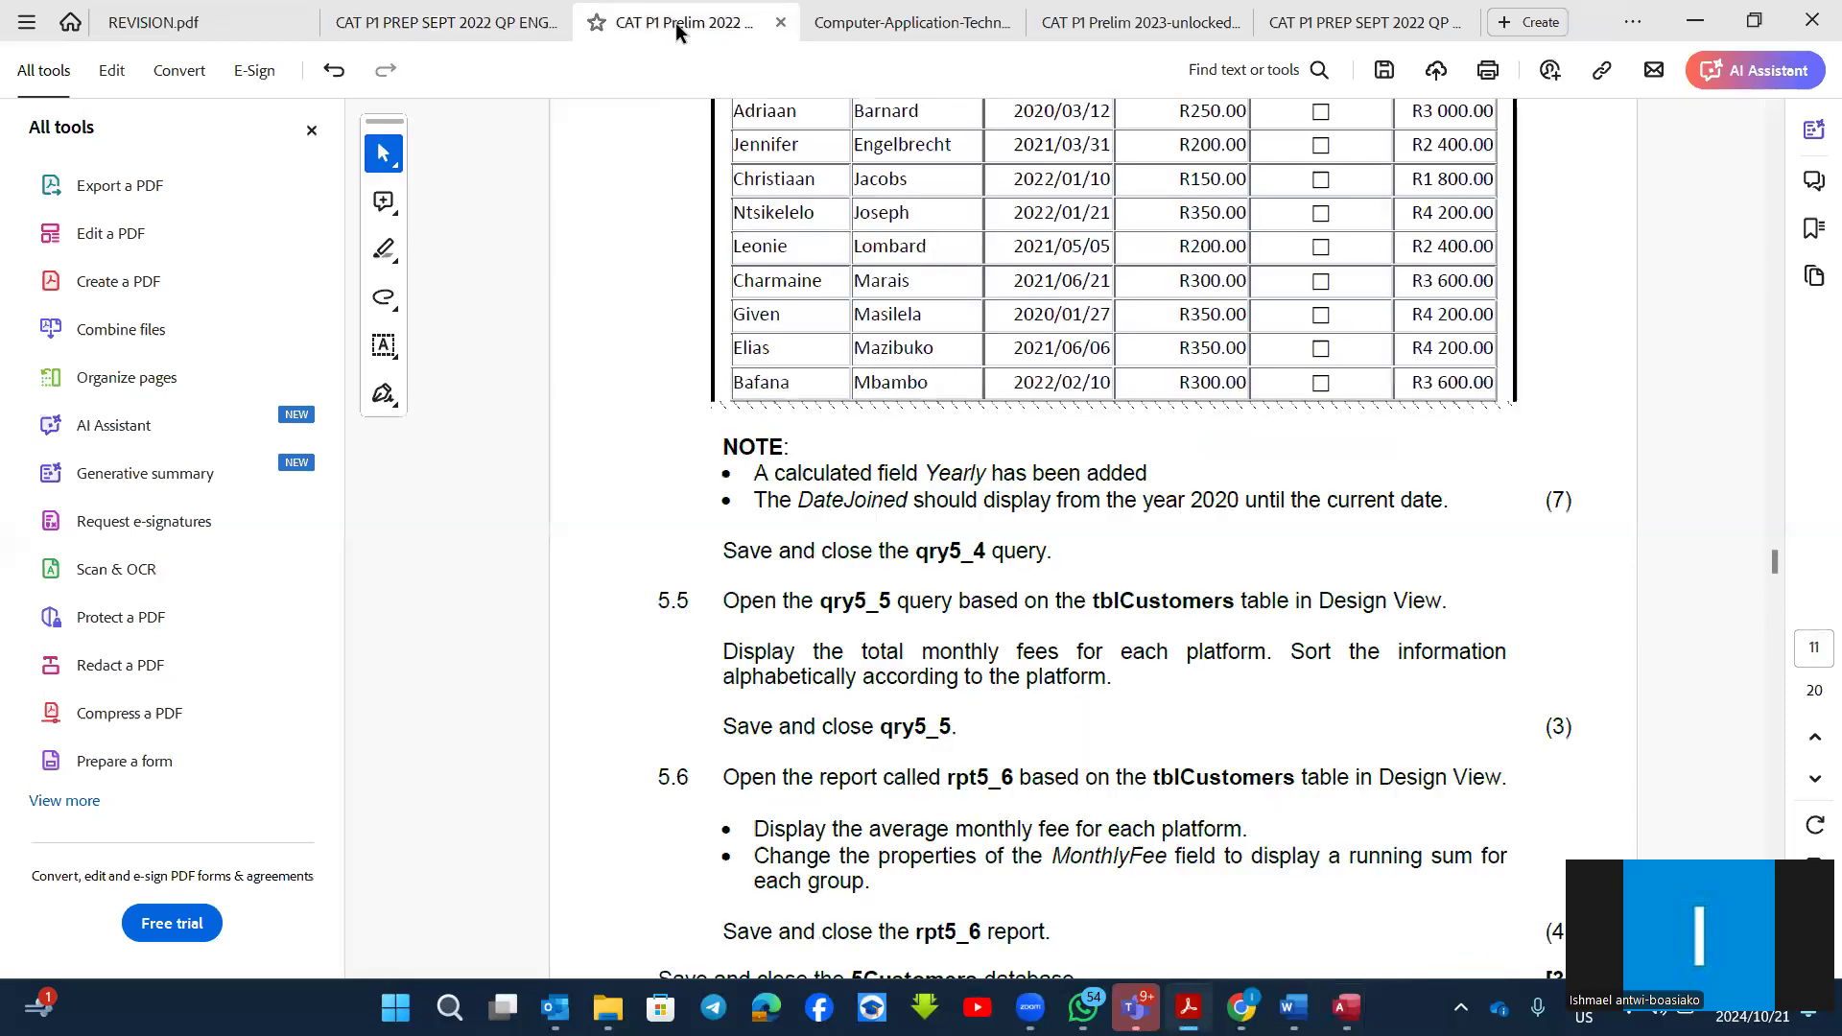
left_click(885, 19)
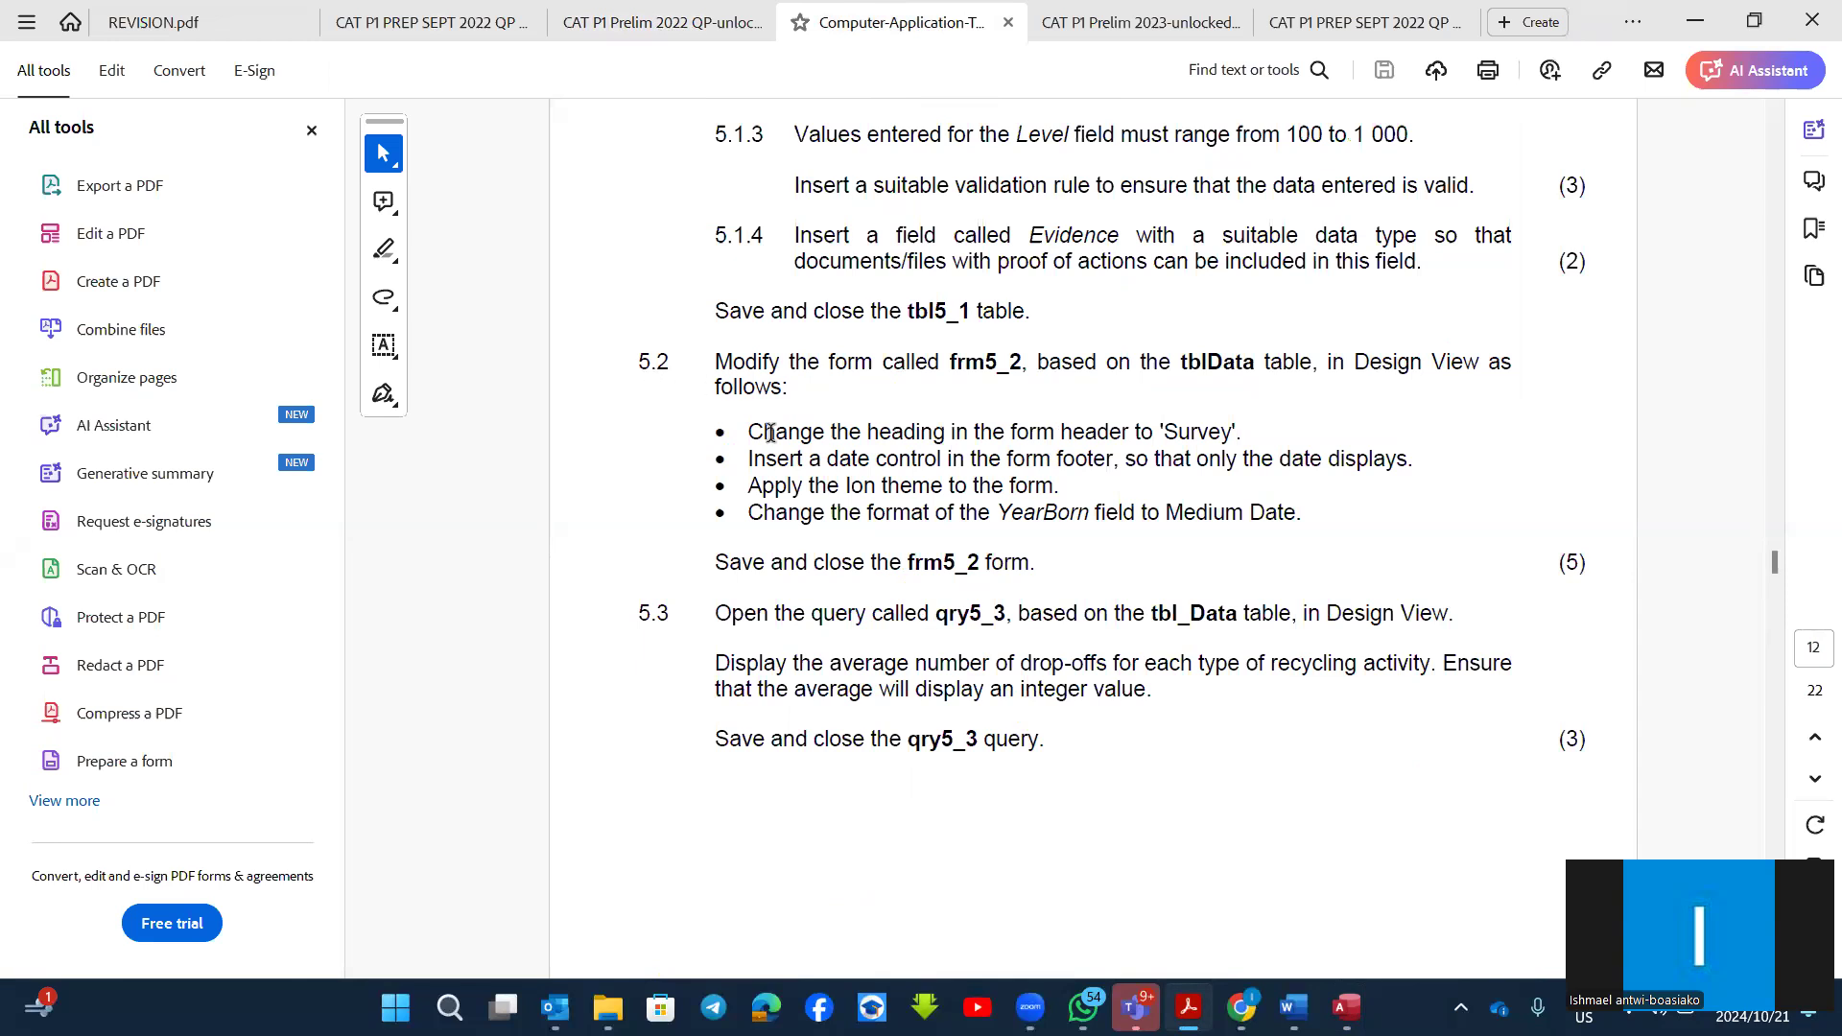
scroll(771, 432, "up", 1)
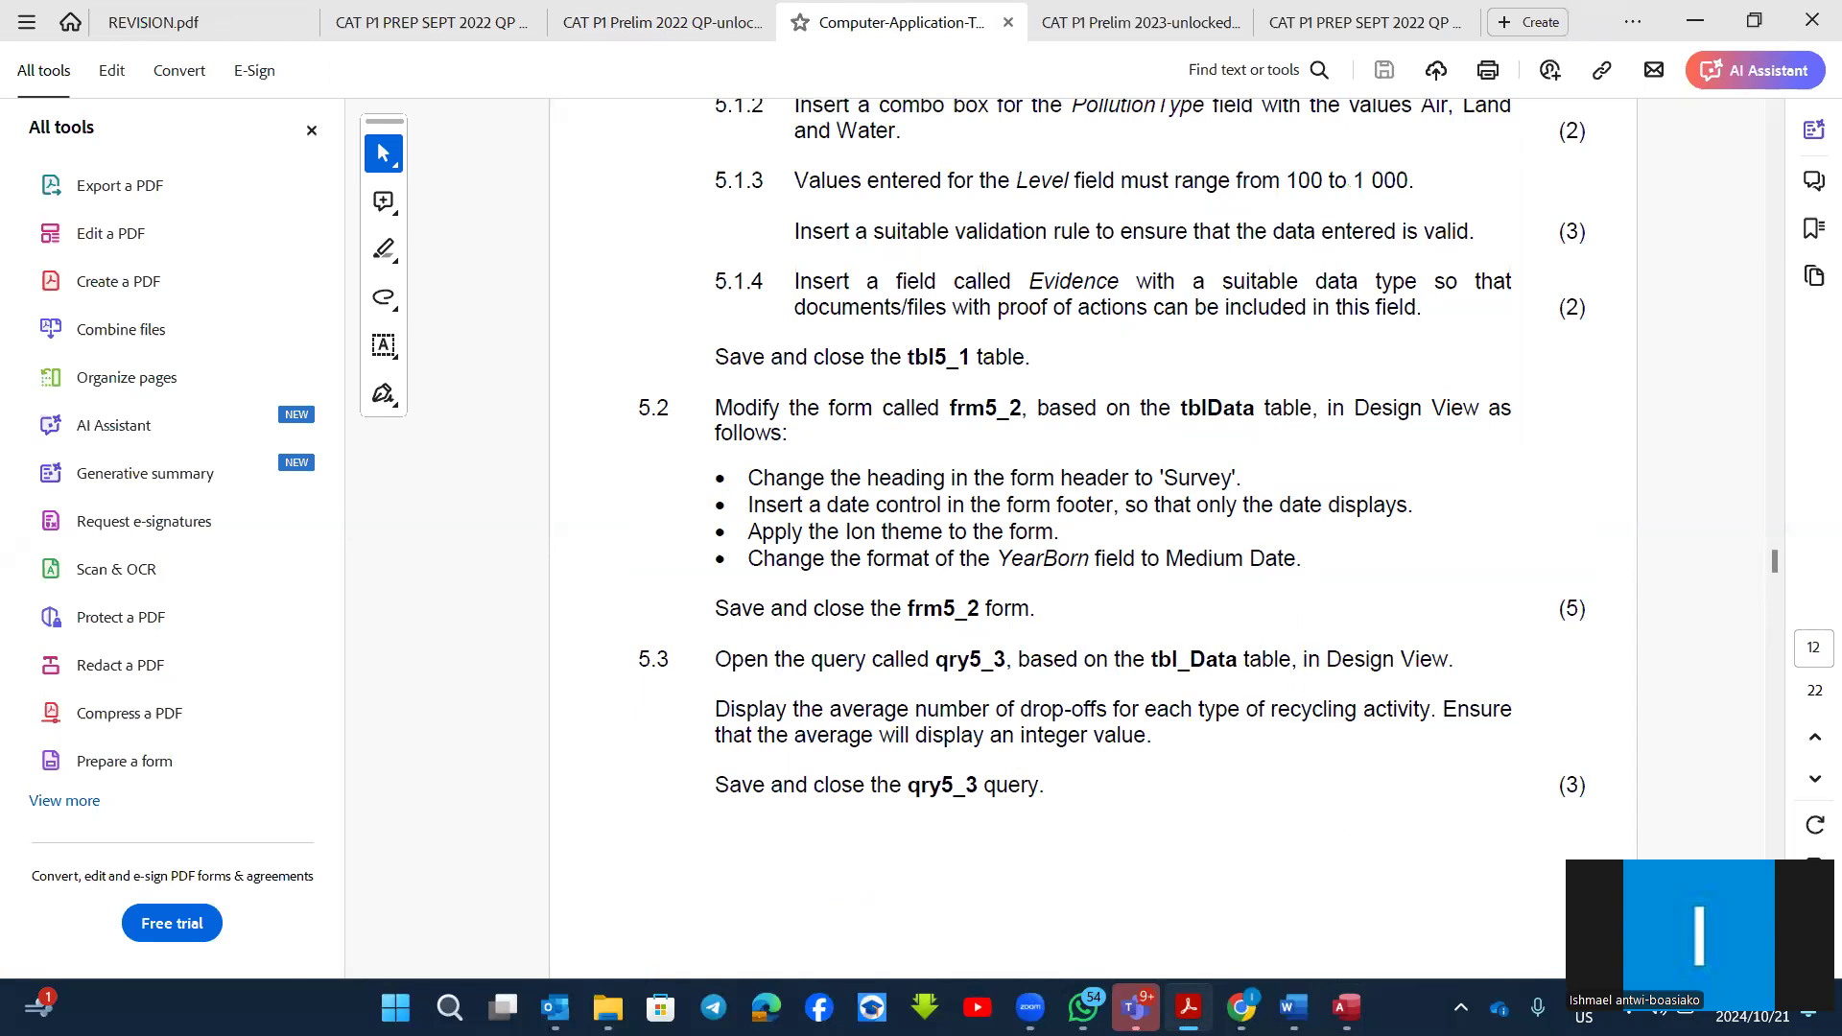
key("alt+Tab")
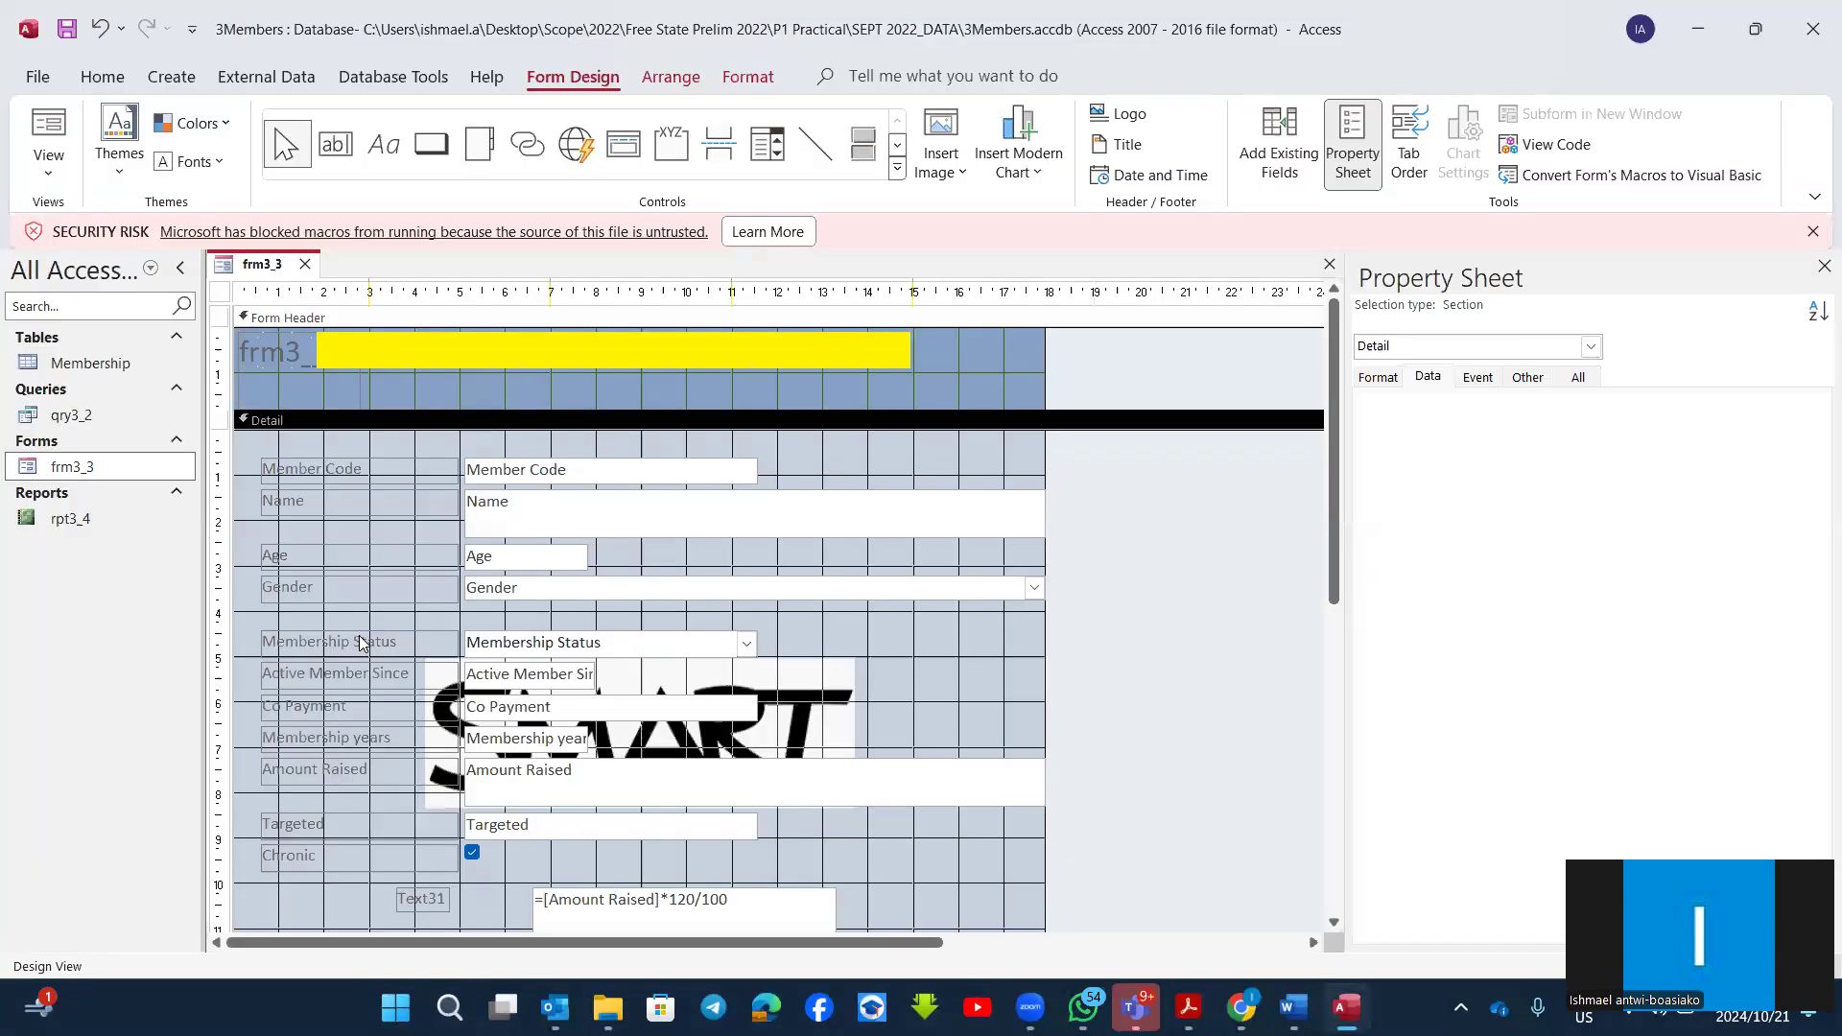
Step: Examine the data properties of the Amount Raised text box
scroll(388, 662, "down", 1)
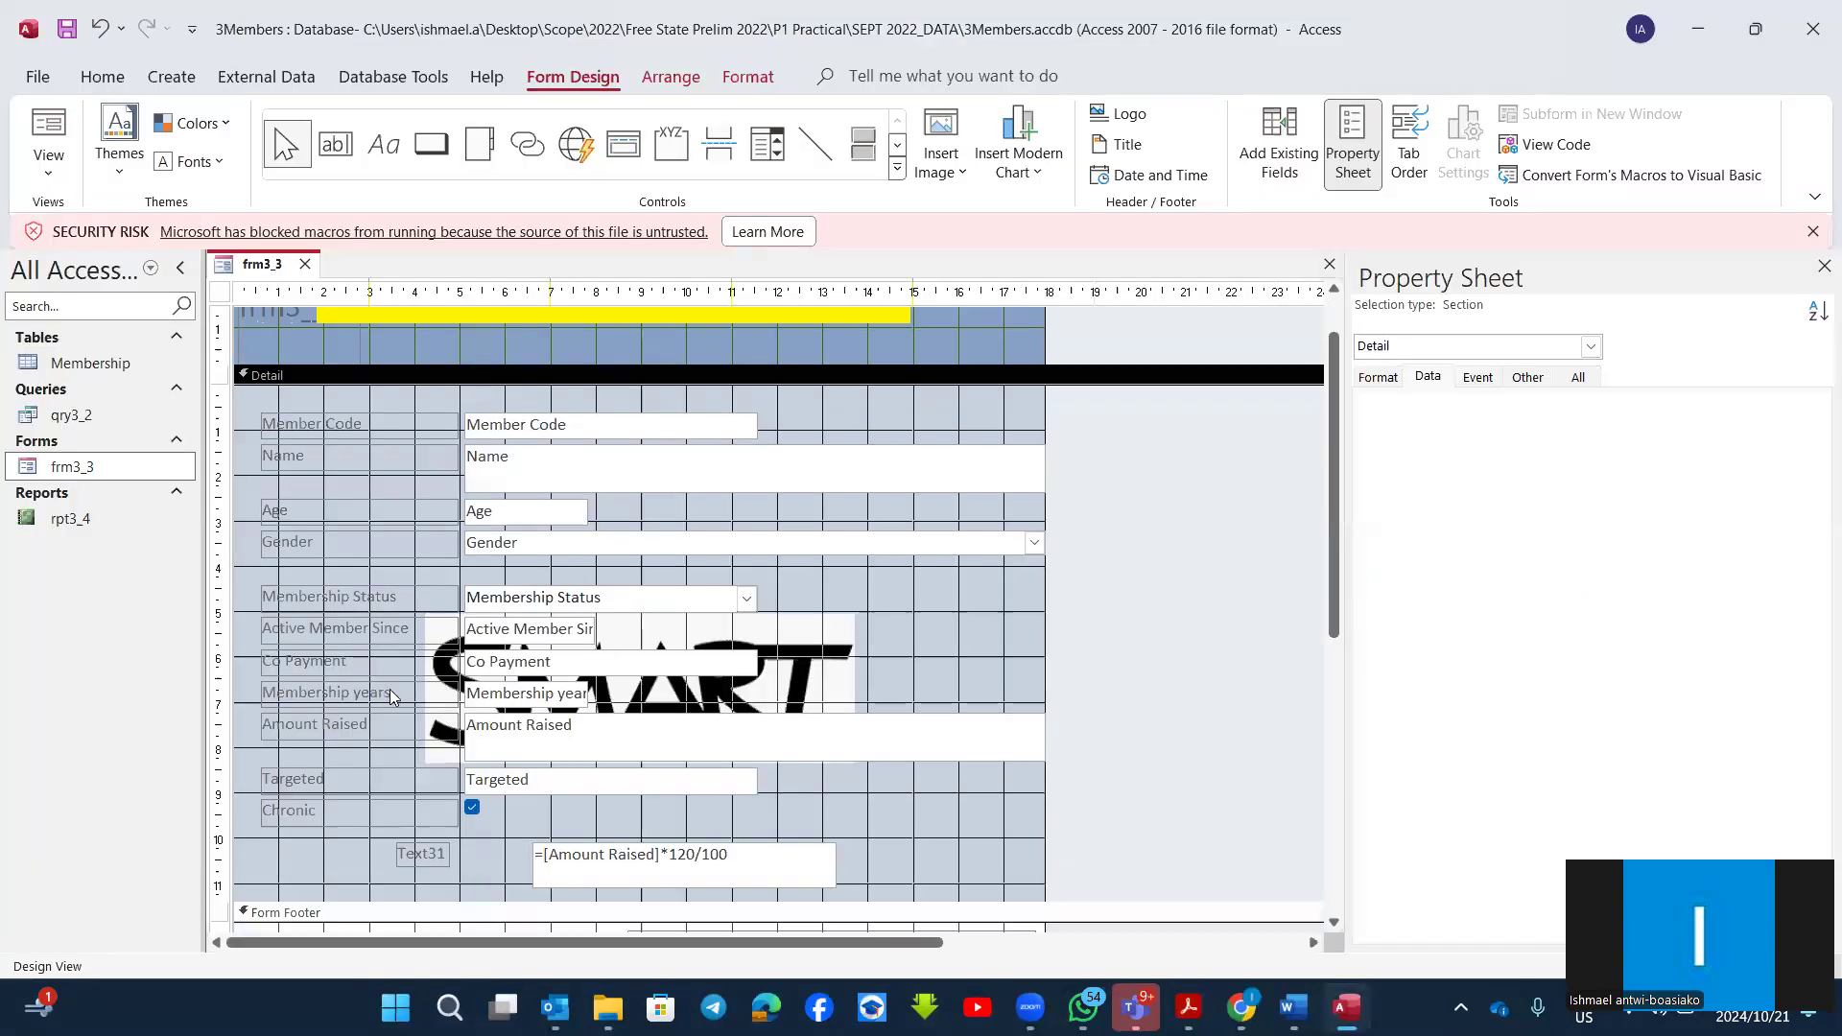
left_click(545, 754)
left_click(1428, 377)
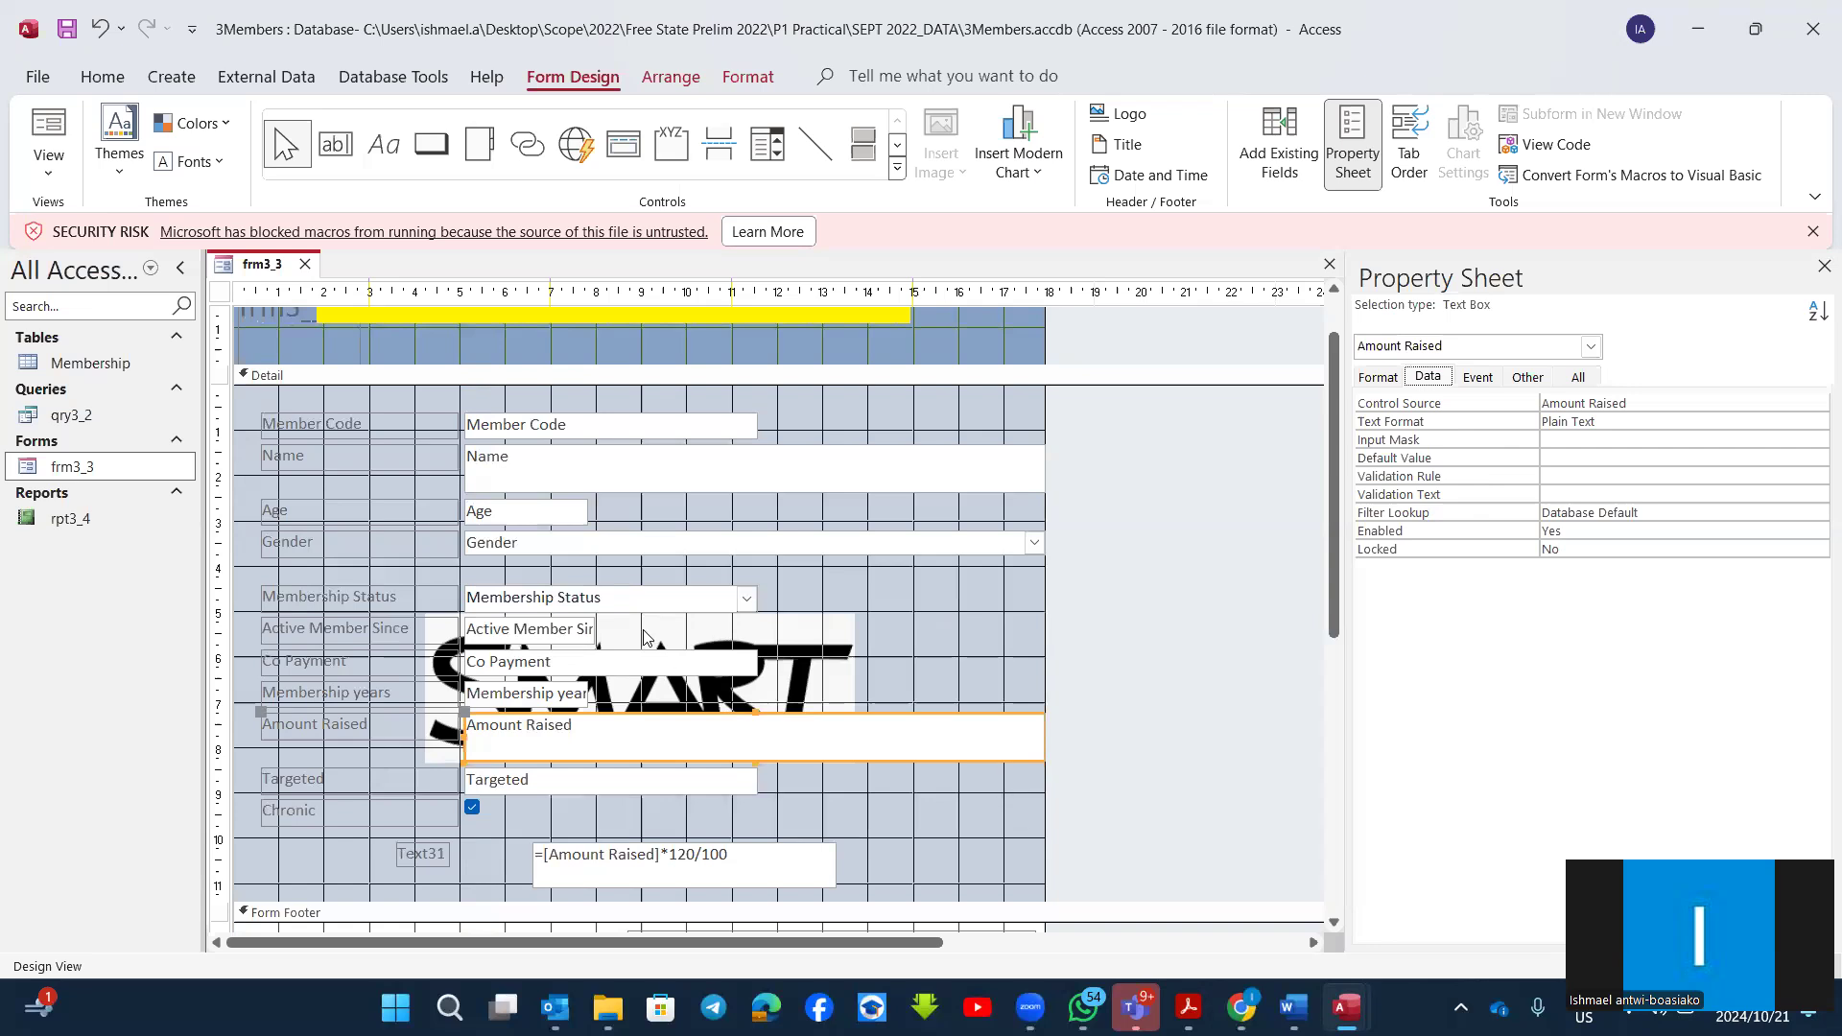
Step: Start a new conditional formatting rule for the Age text box that checks values in the current record
left_click(518, 518)
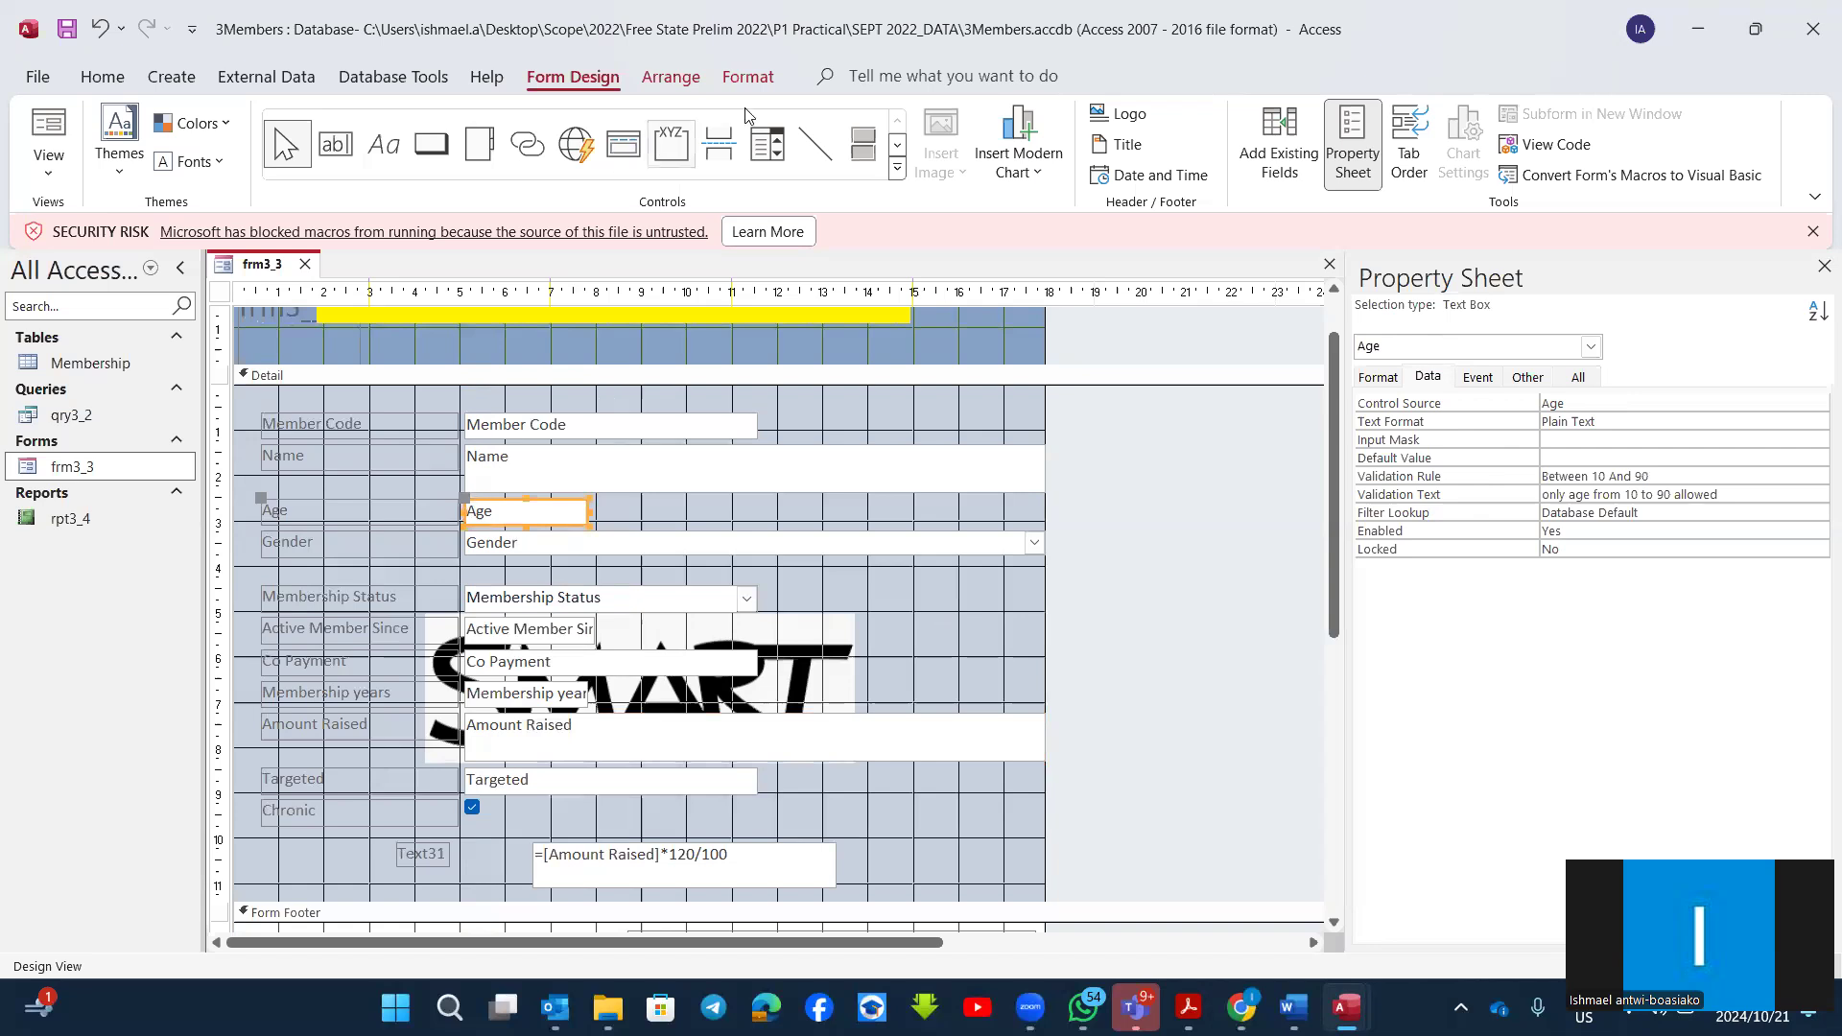
left_click(753, 78)
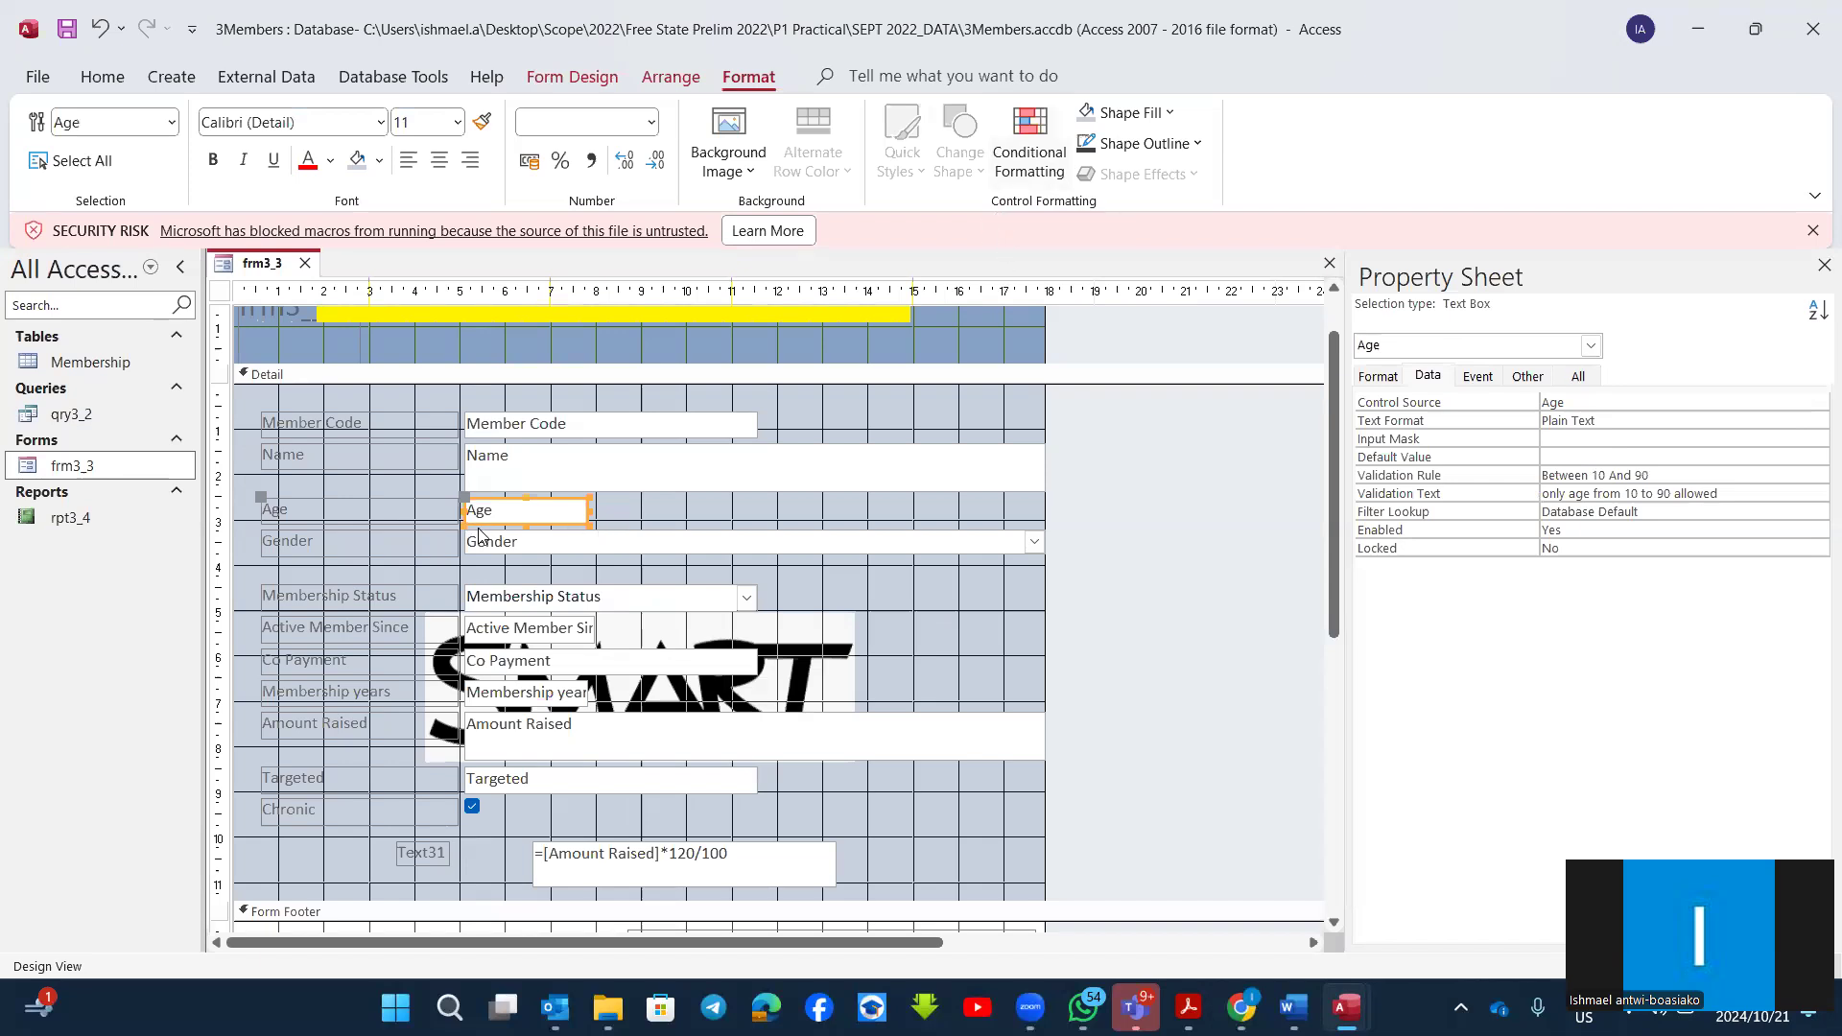
left_click(1024, 139)
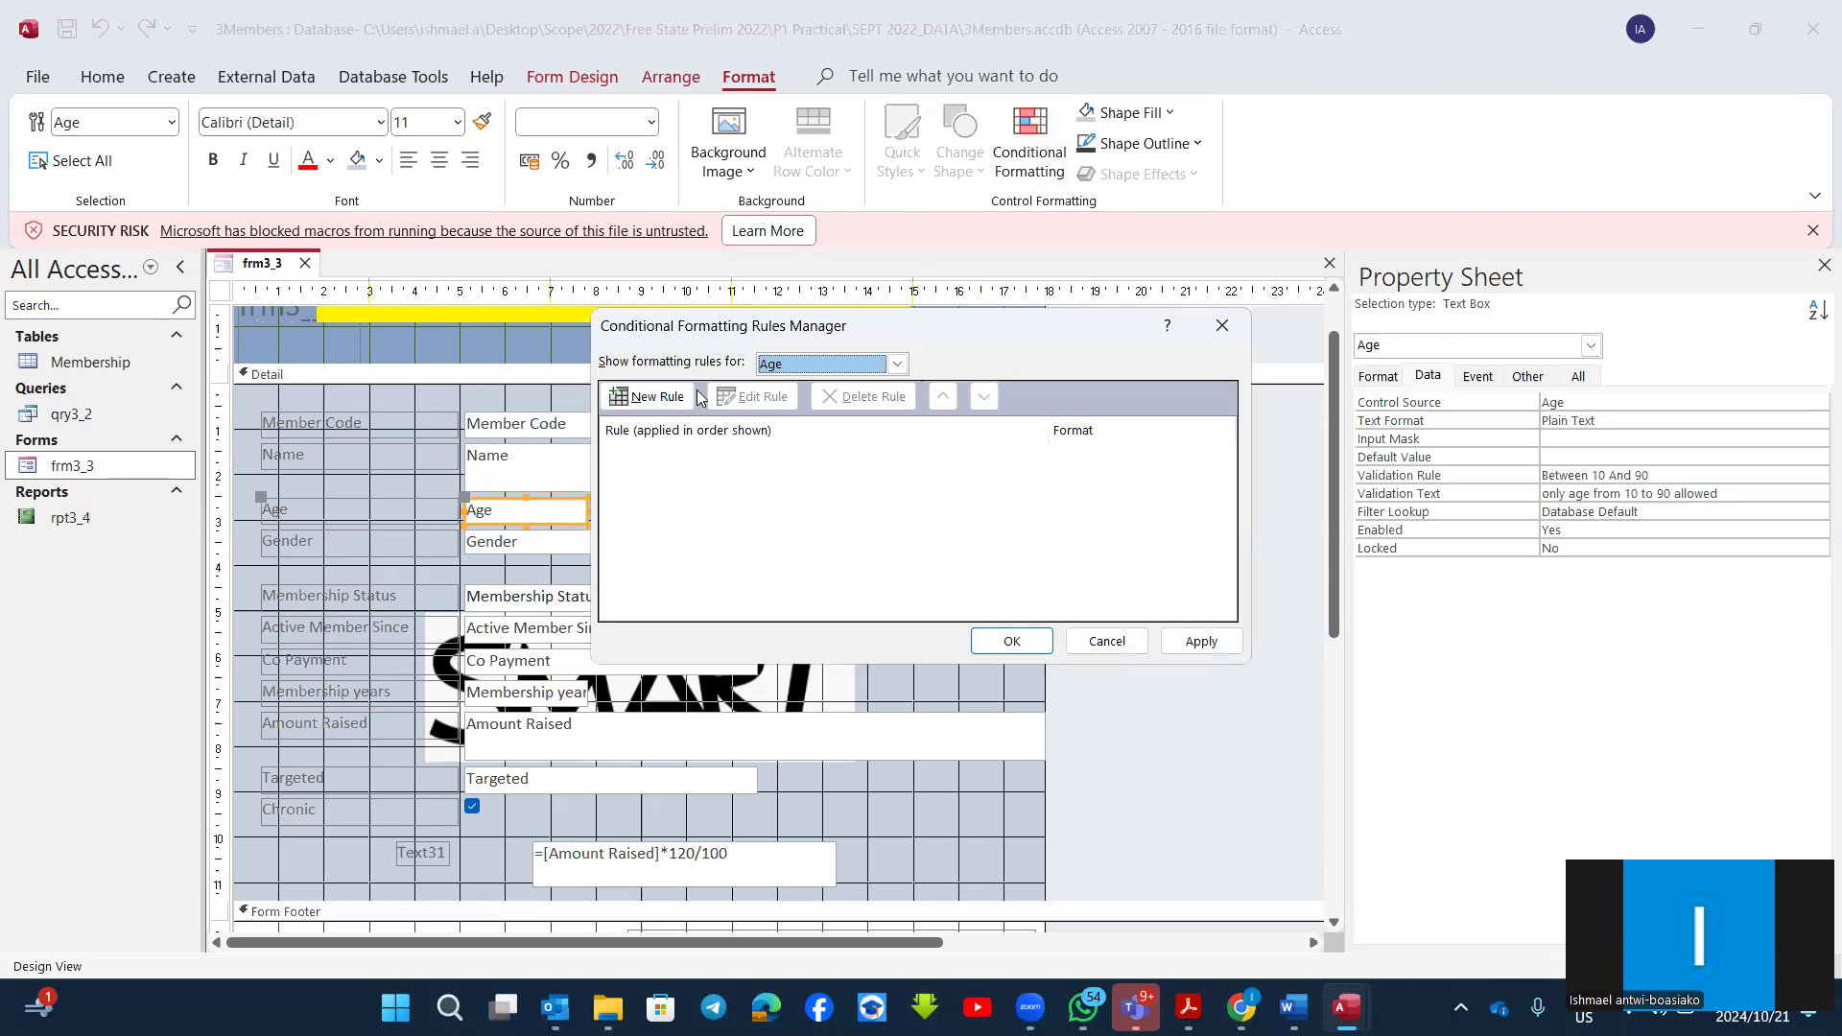
left_click(649, 397)
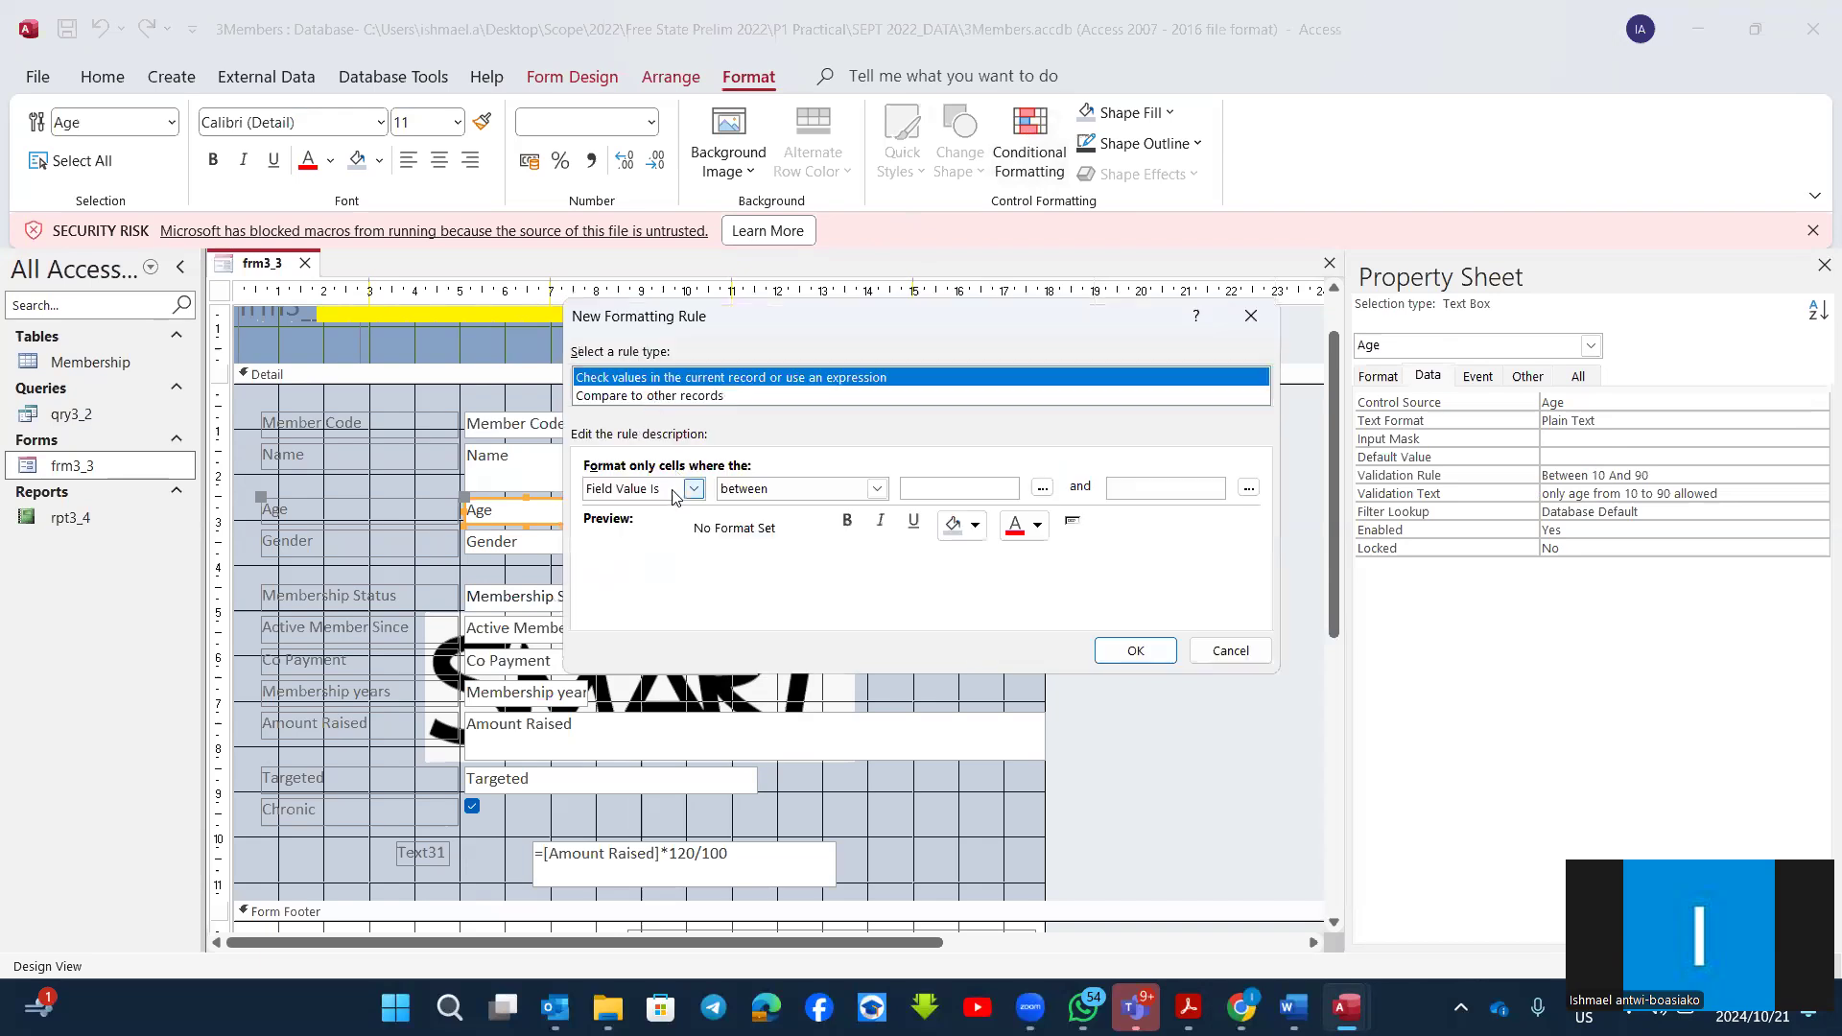
left_click(693, 489)
left_click(693, 490)
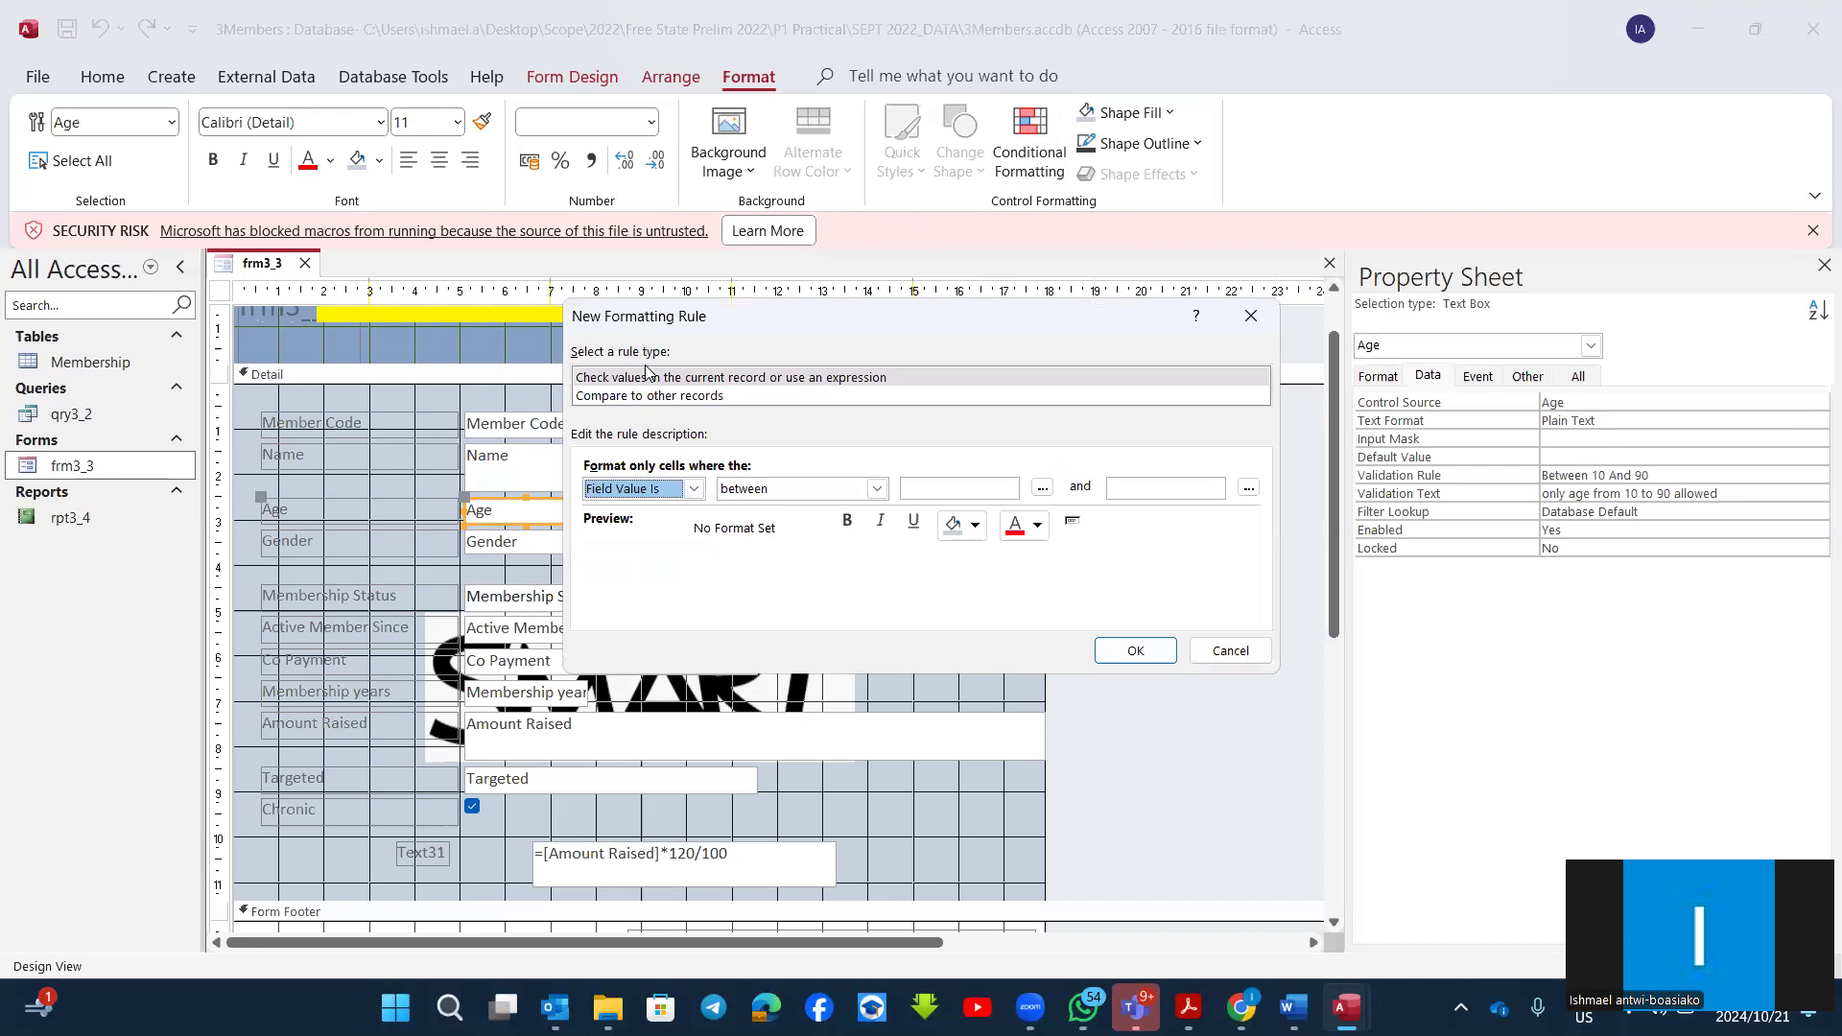
left_click(617, 397)
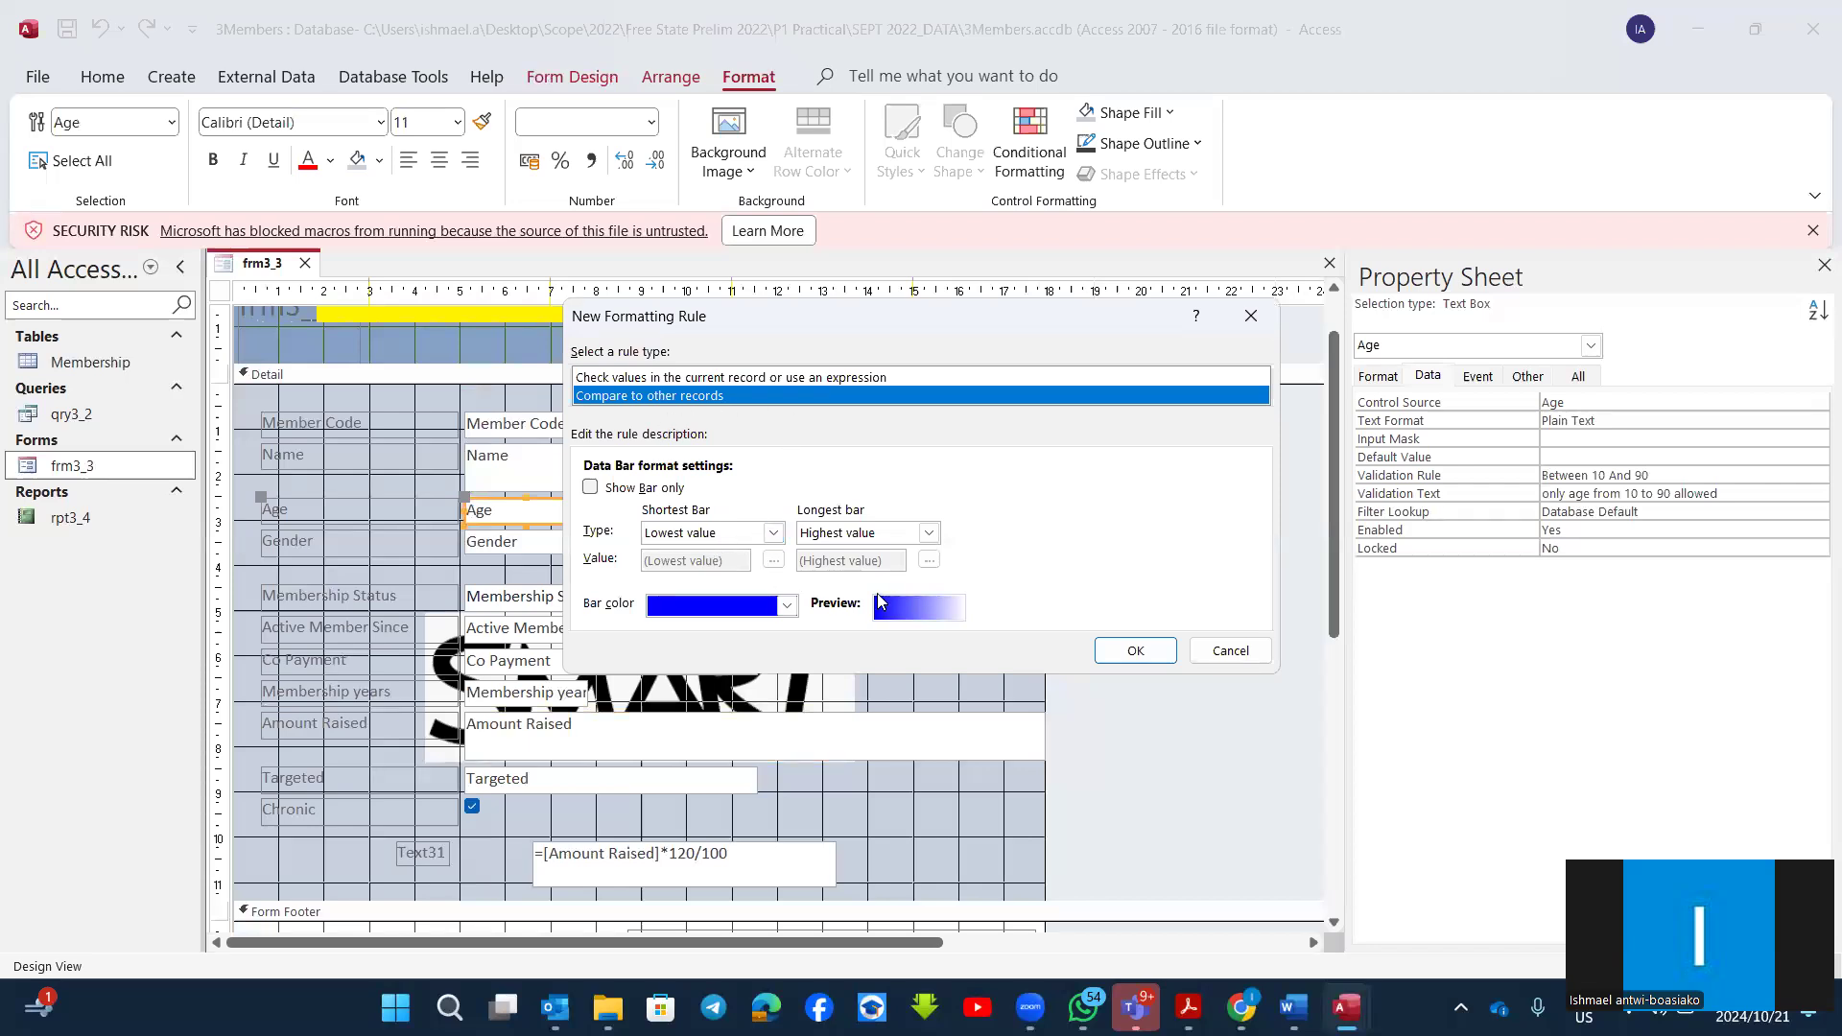
left_click(649, 379)
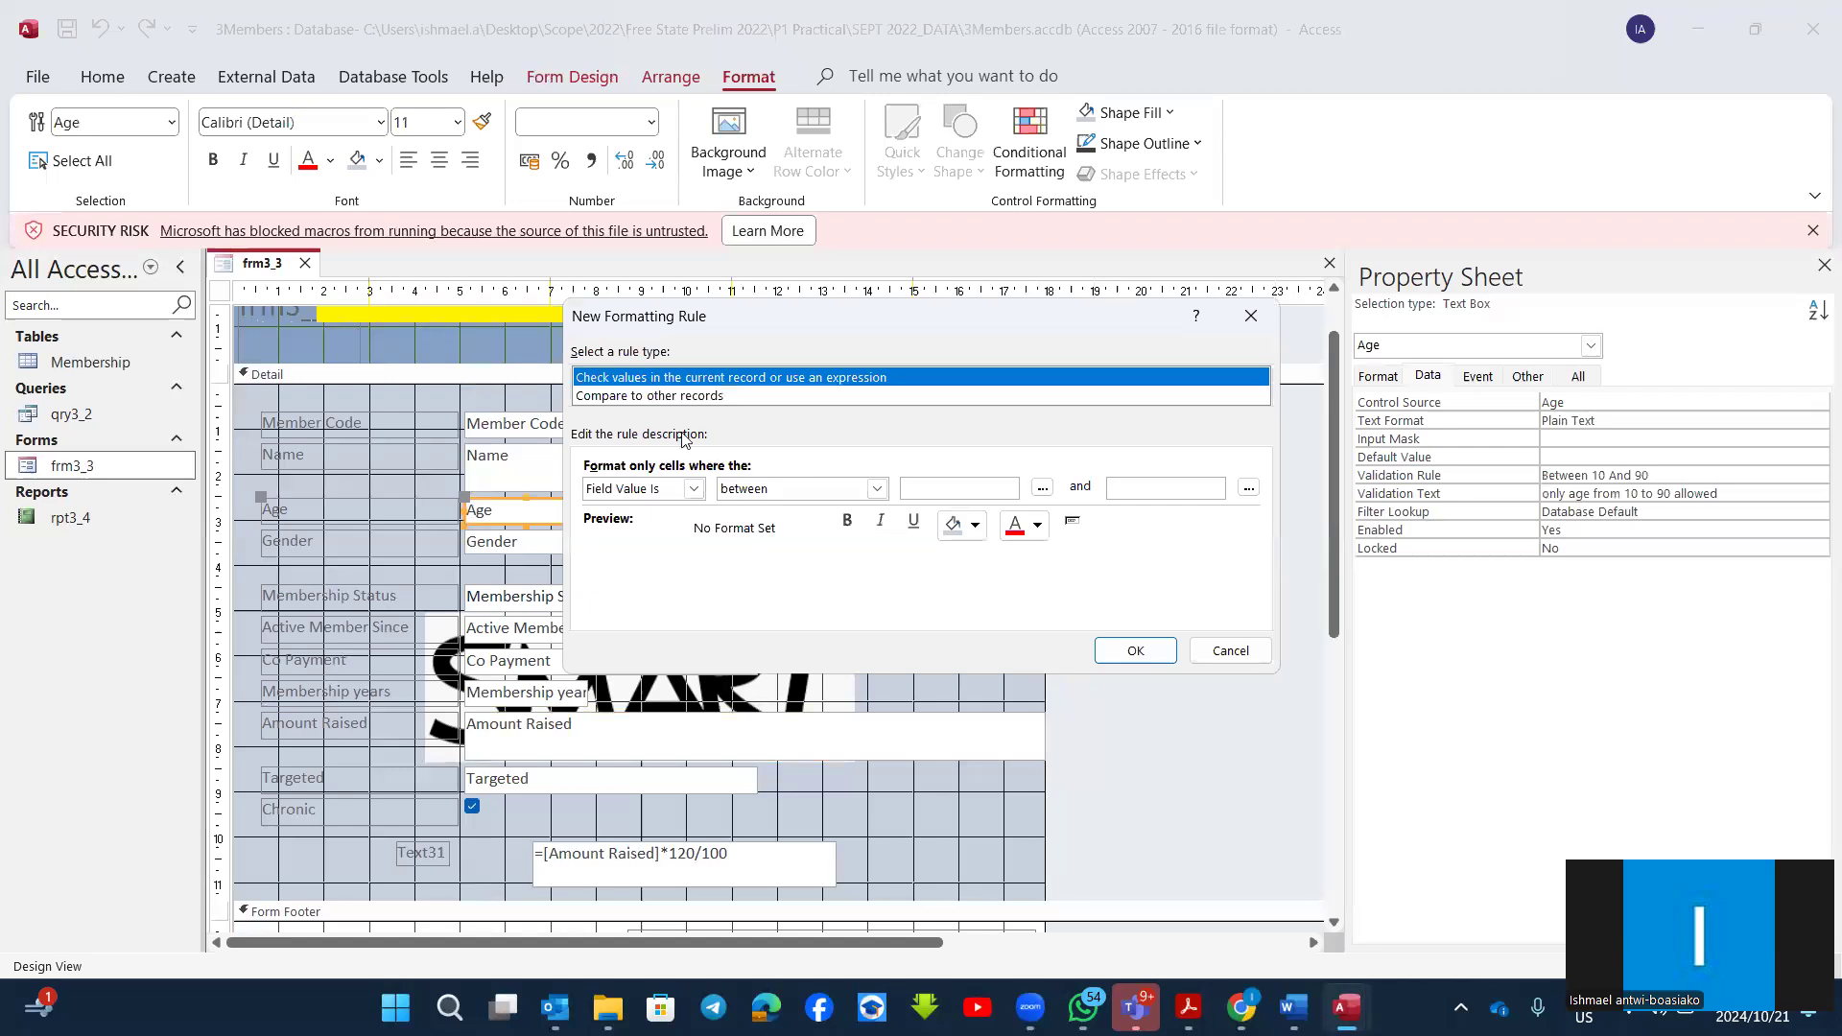
Step: Make the Age rule apply a dark blue fill when the field value is greater than or equal to 30, and accept it
left_click(877, 489)
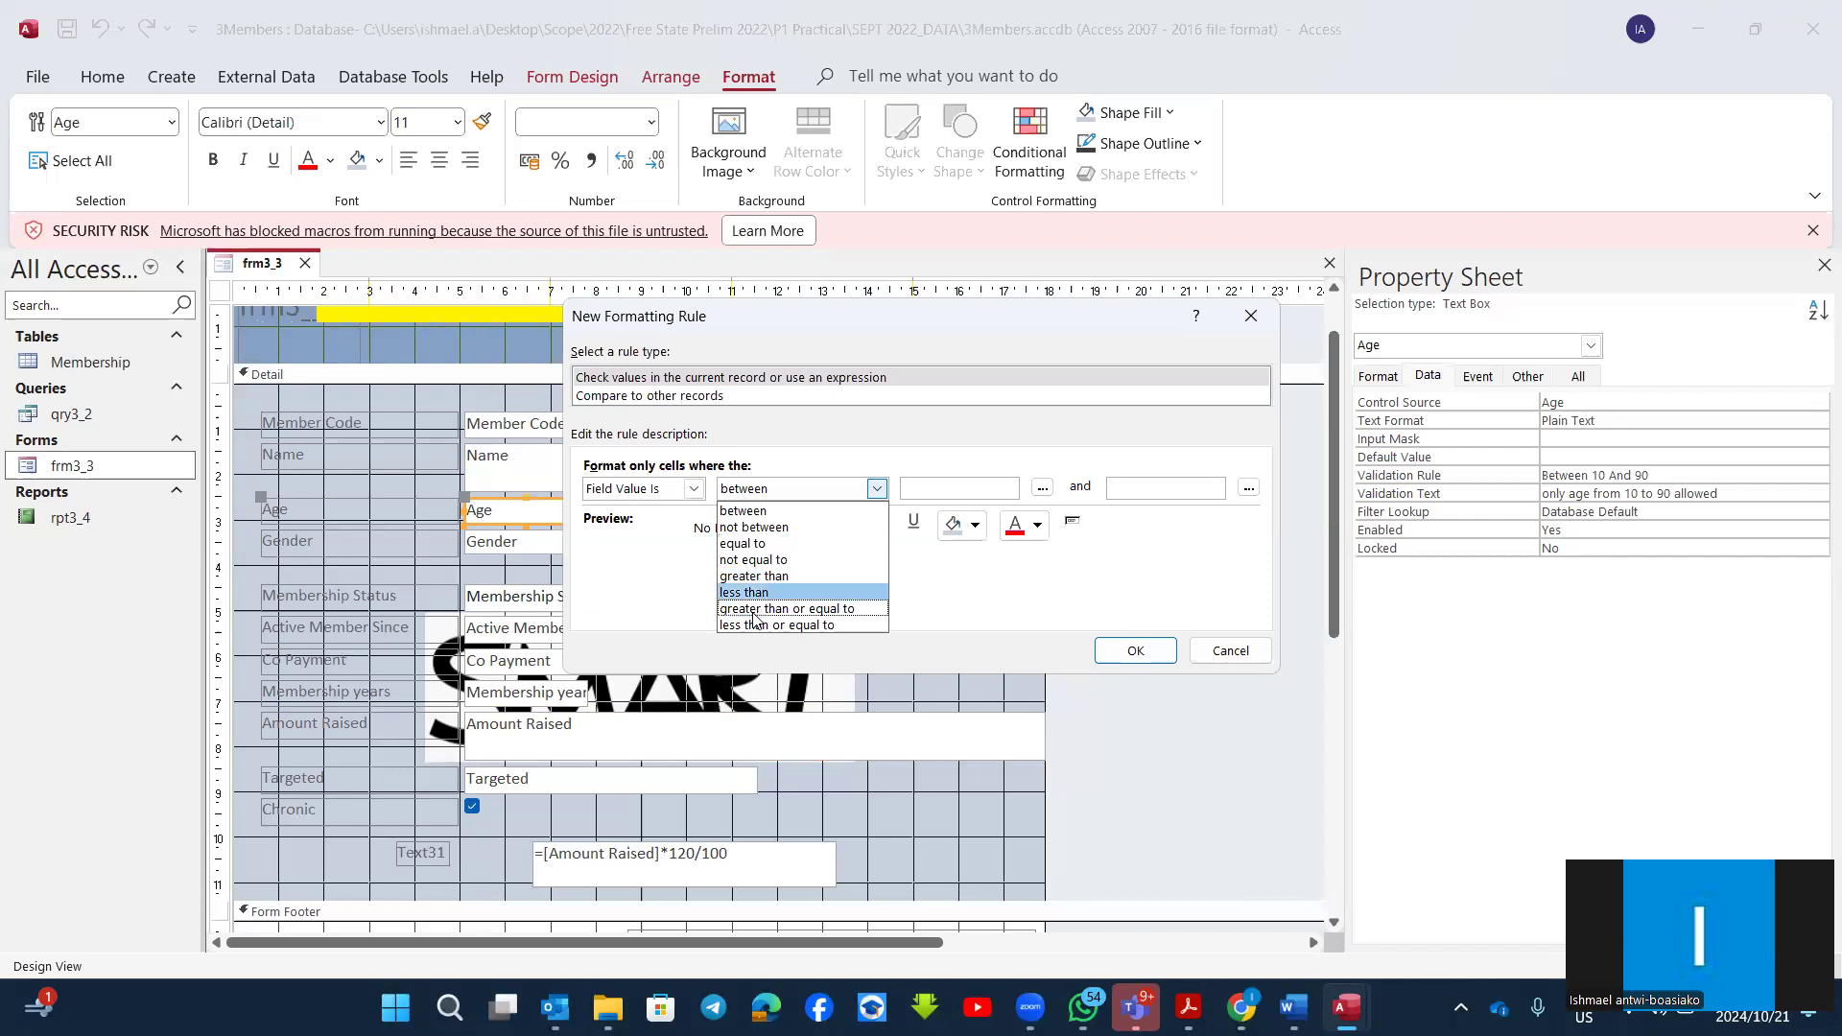
left_click(814, 611)
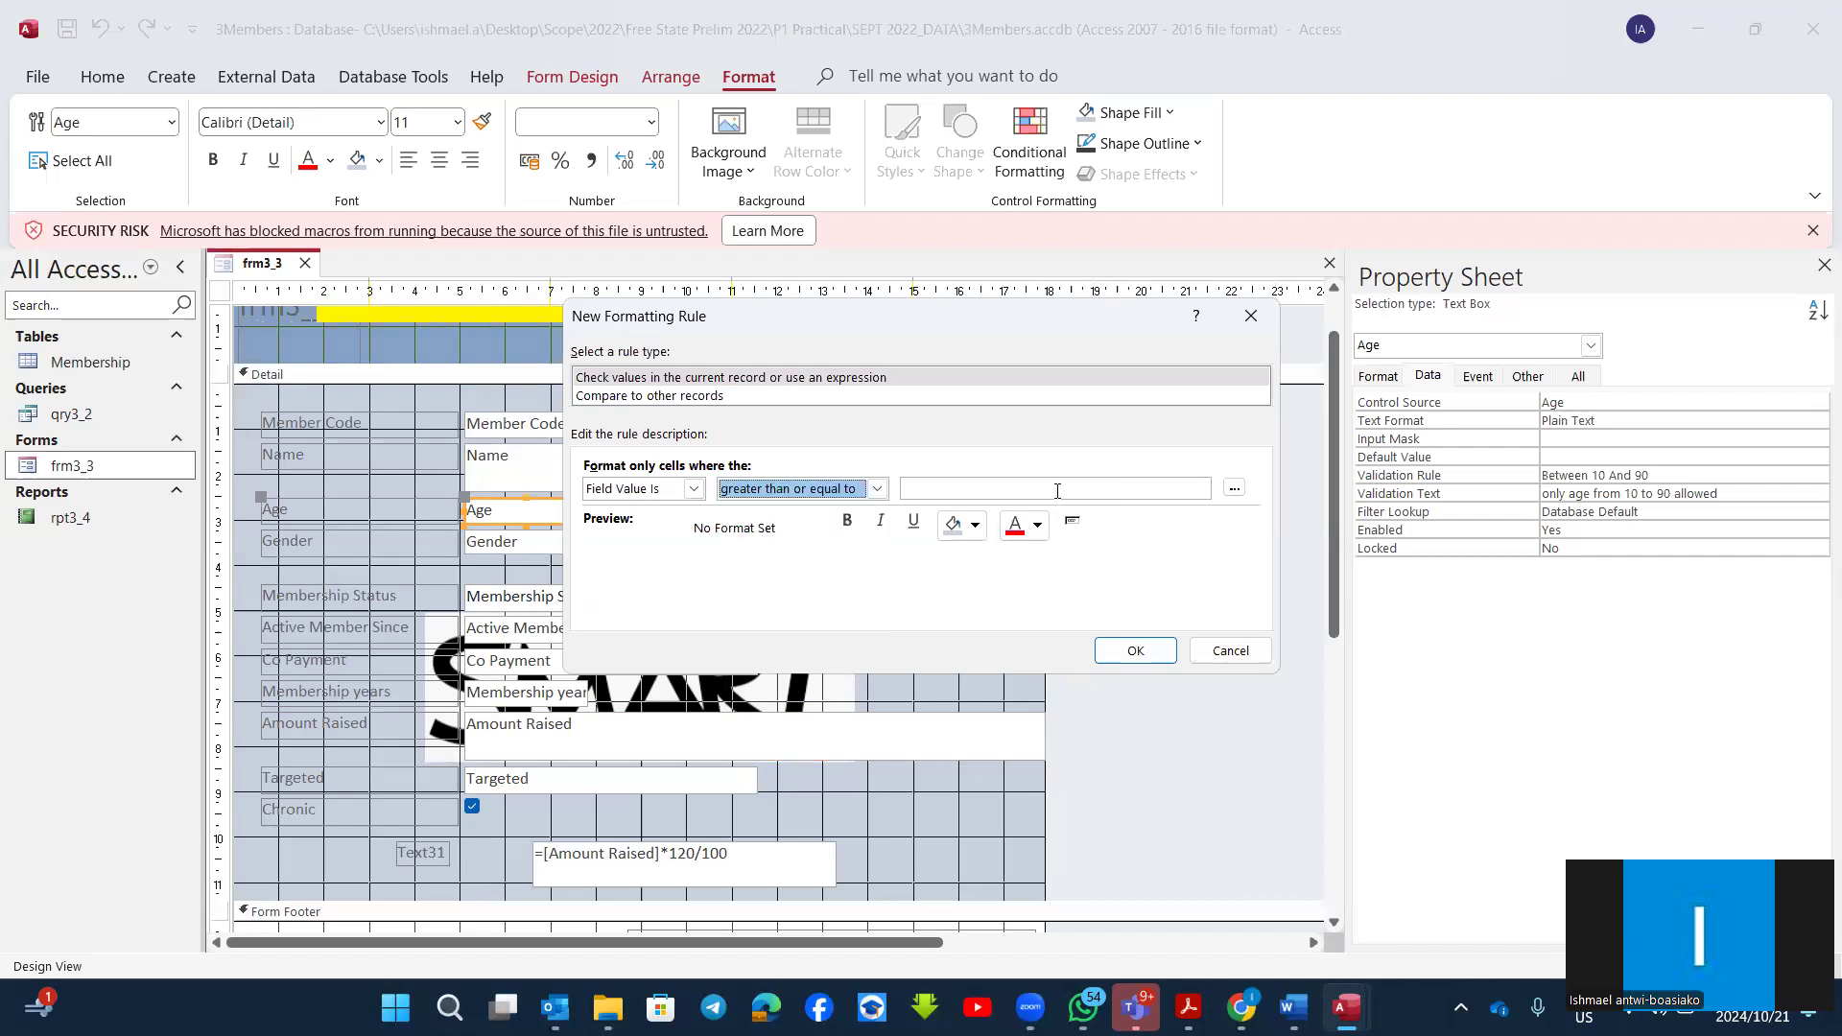
left_click(1056, 489)
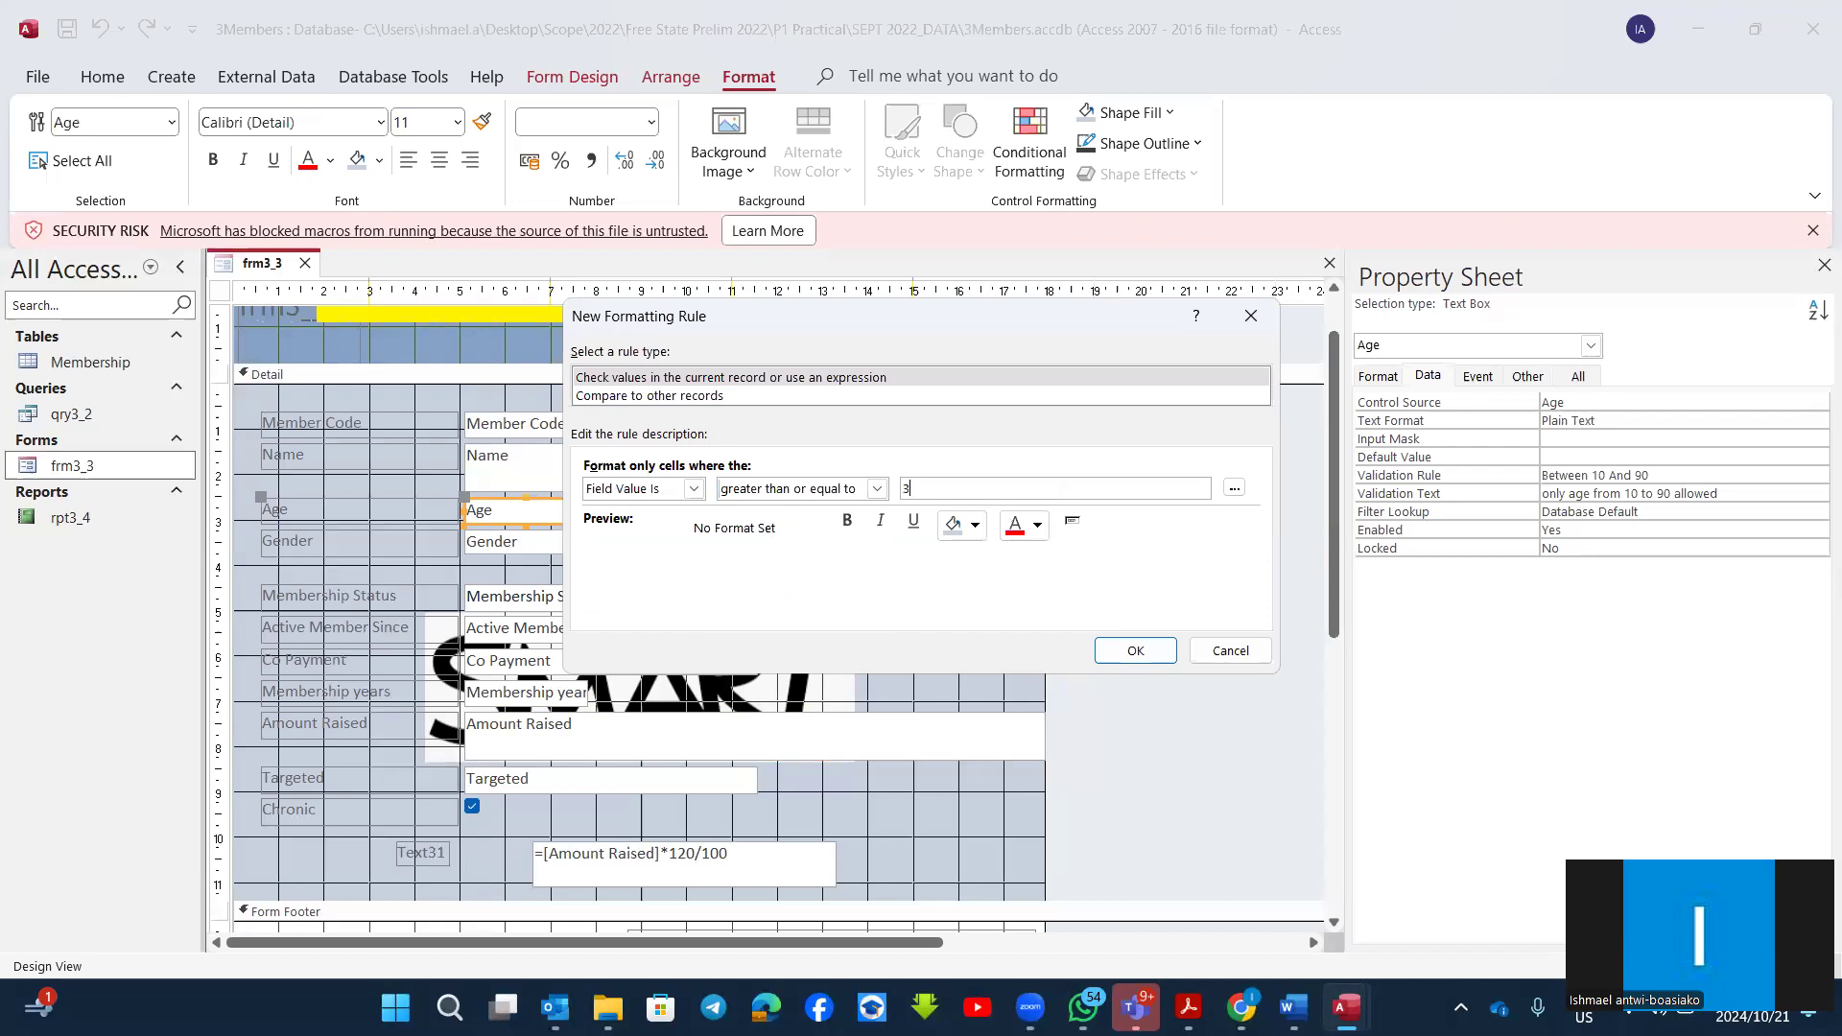
left_click(978, 527)
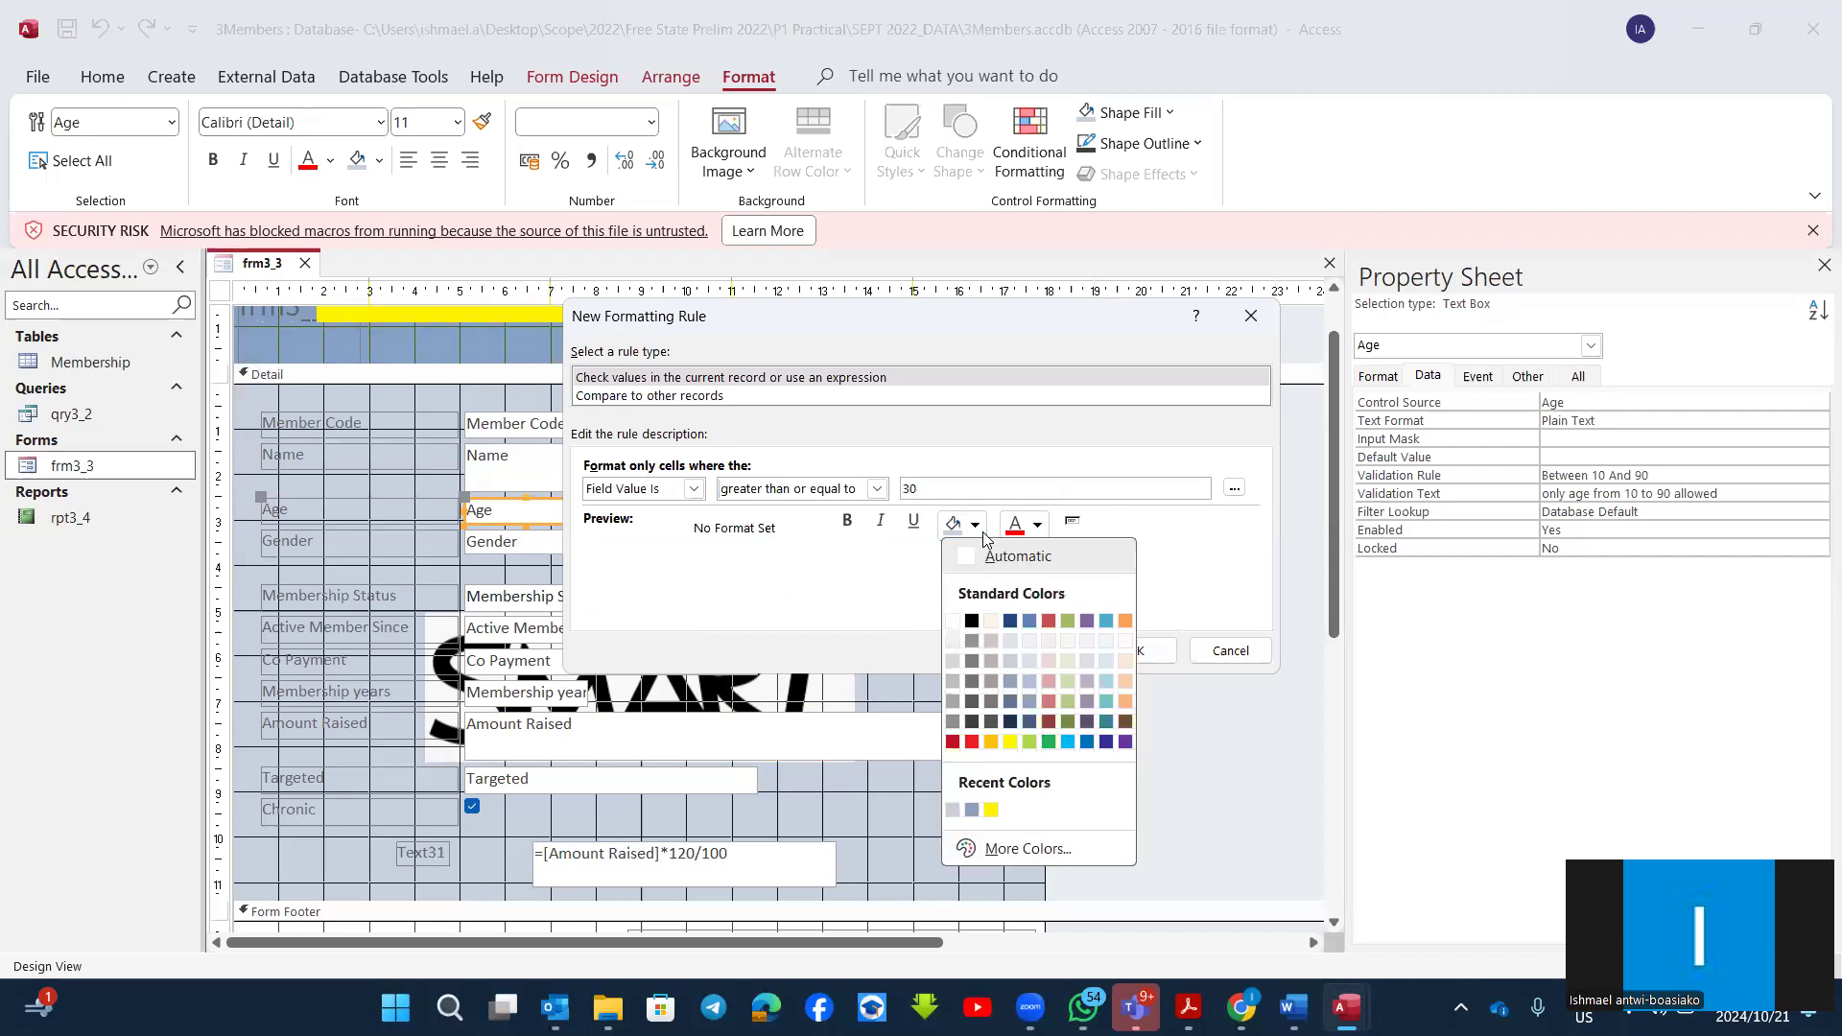
left_click(1106, 742)
left_click(1113, 653)
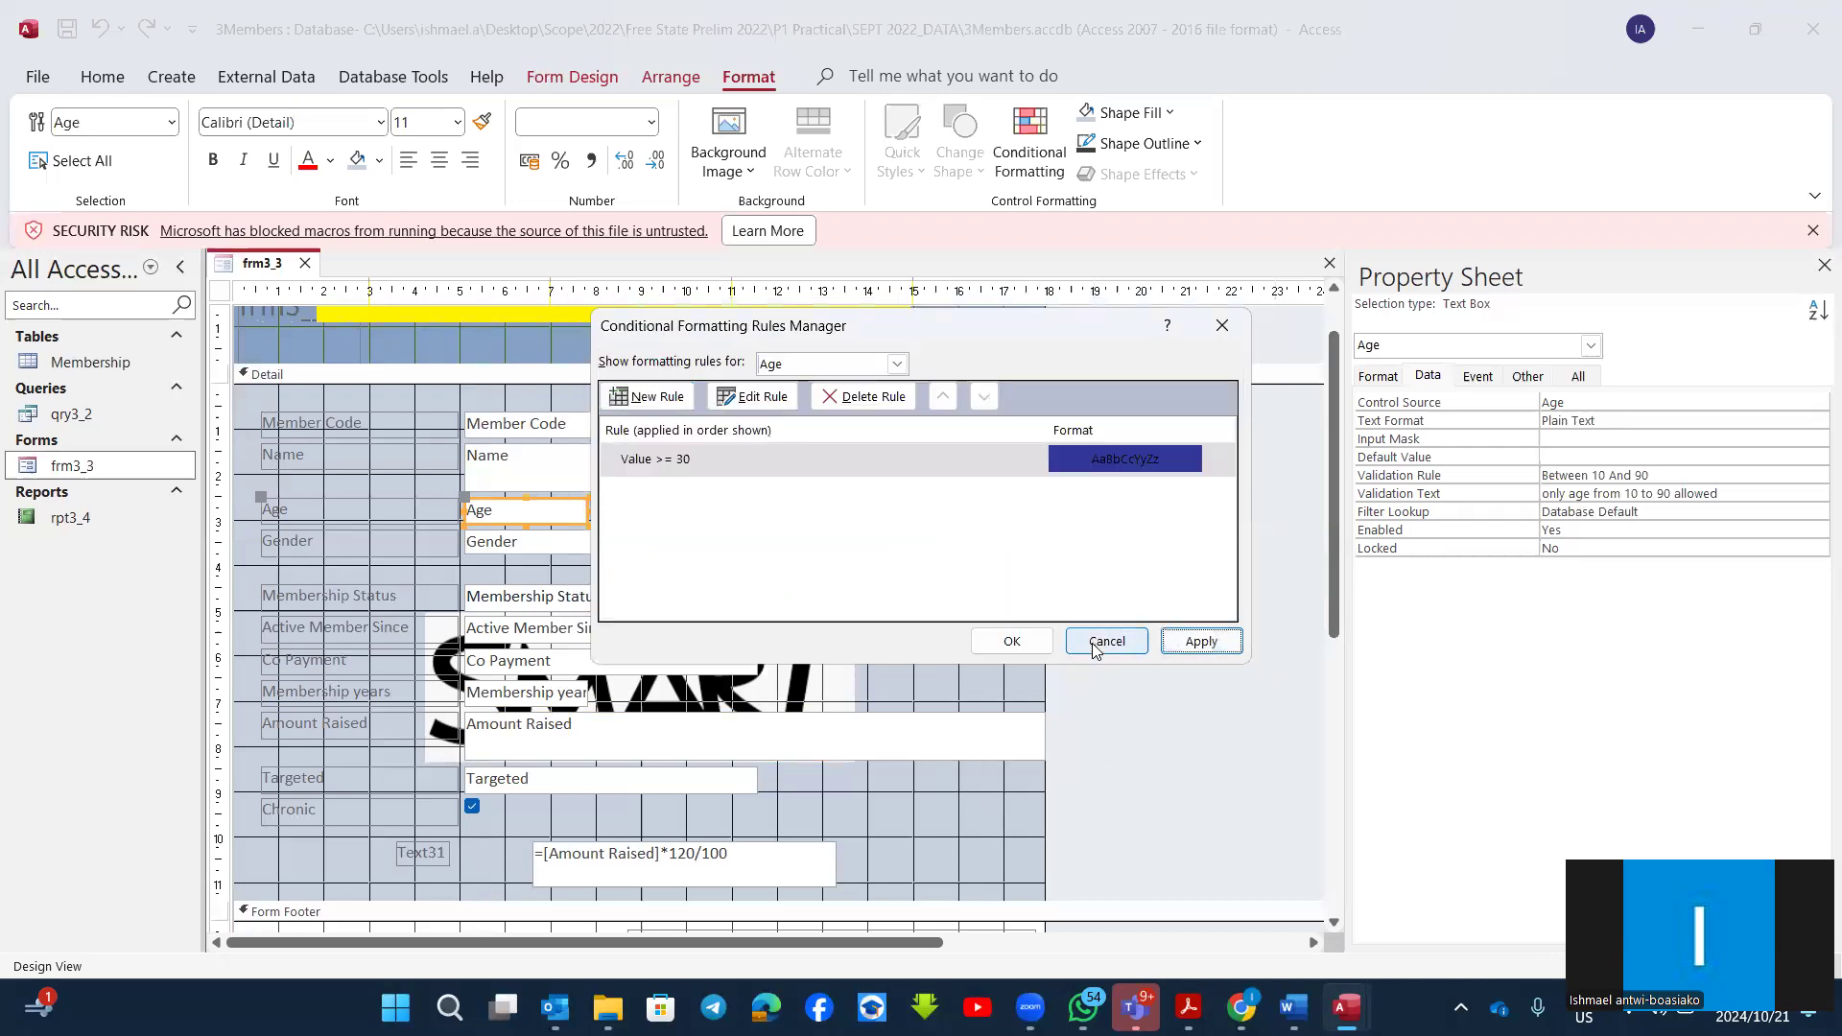
left_click(1019, 643)
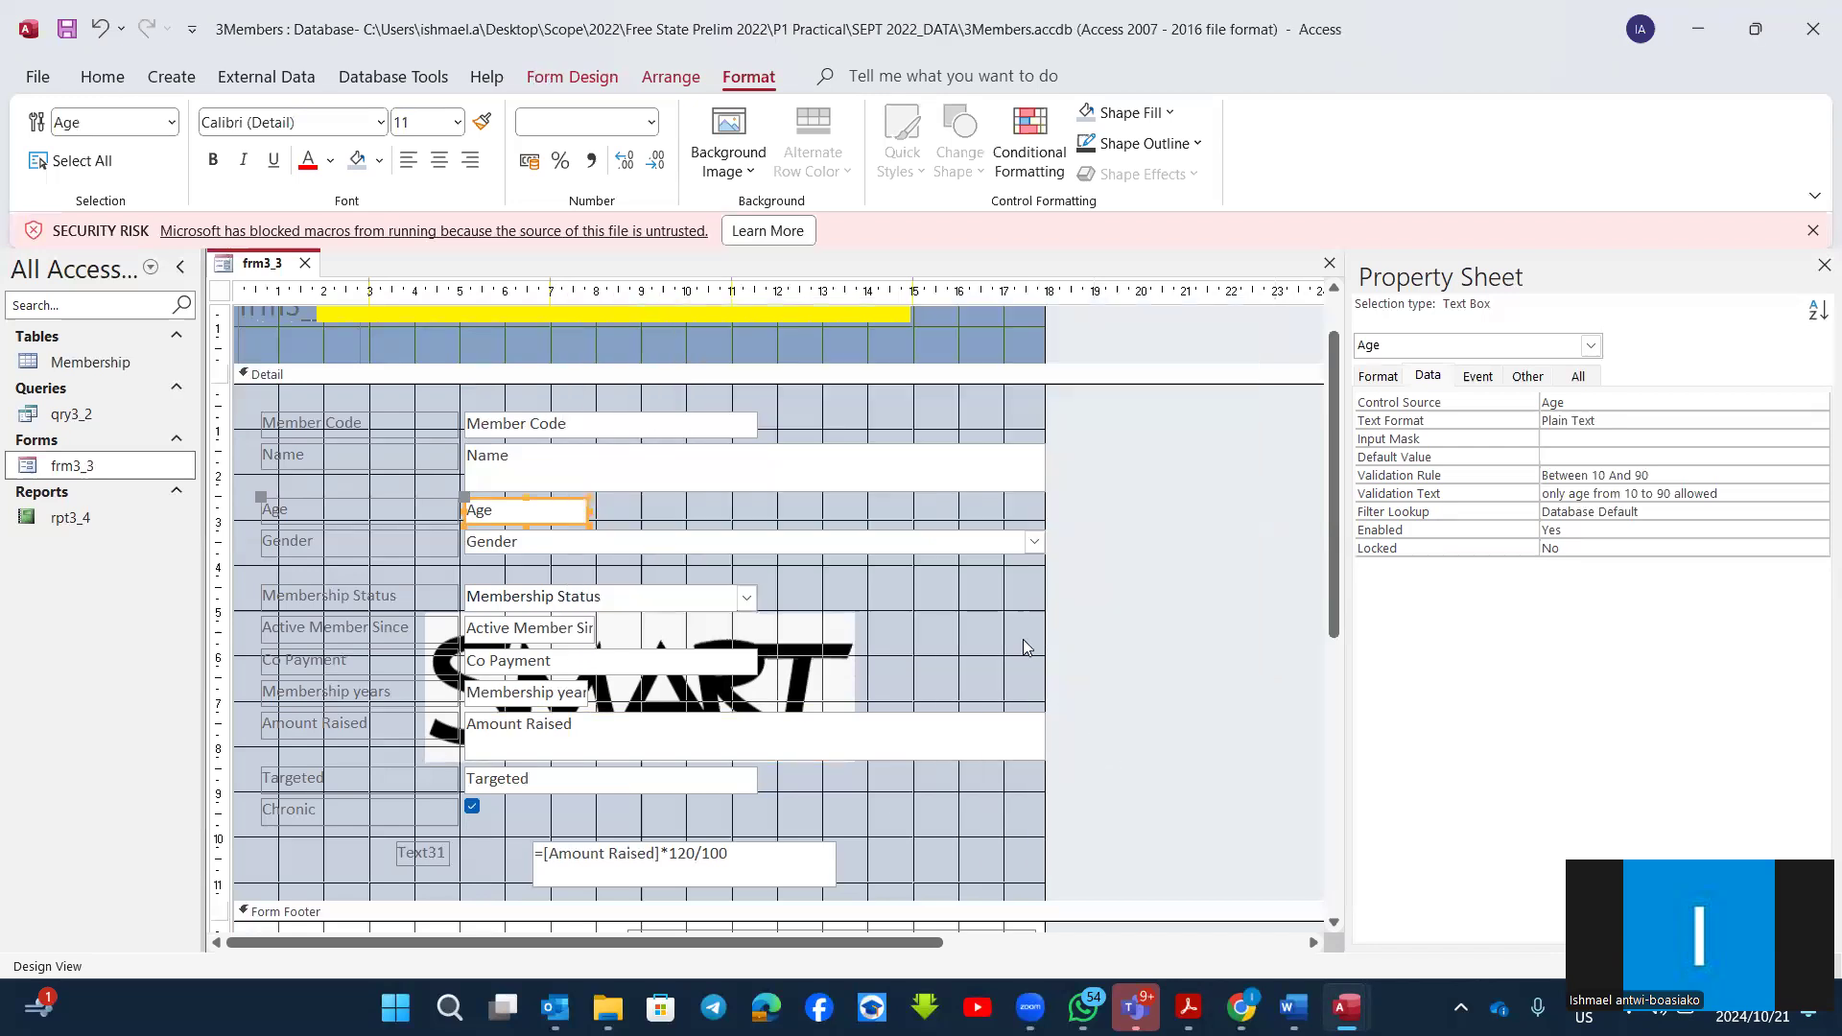
Step: Show frm3_3 in Form View and move forward through the records to check the Age formatting
left_click(101, 77)
left_click(57, 134)
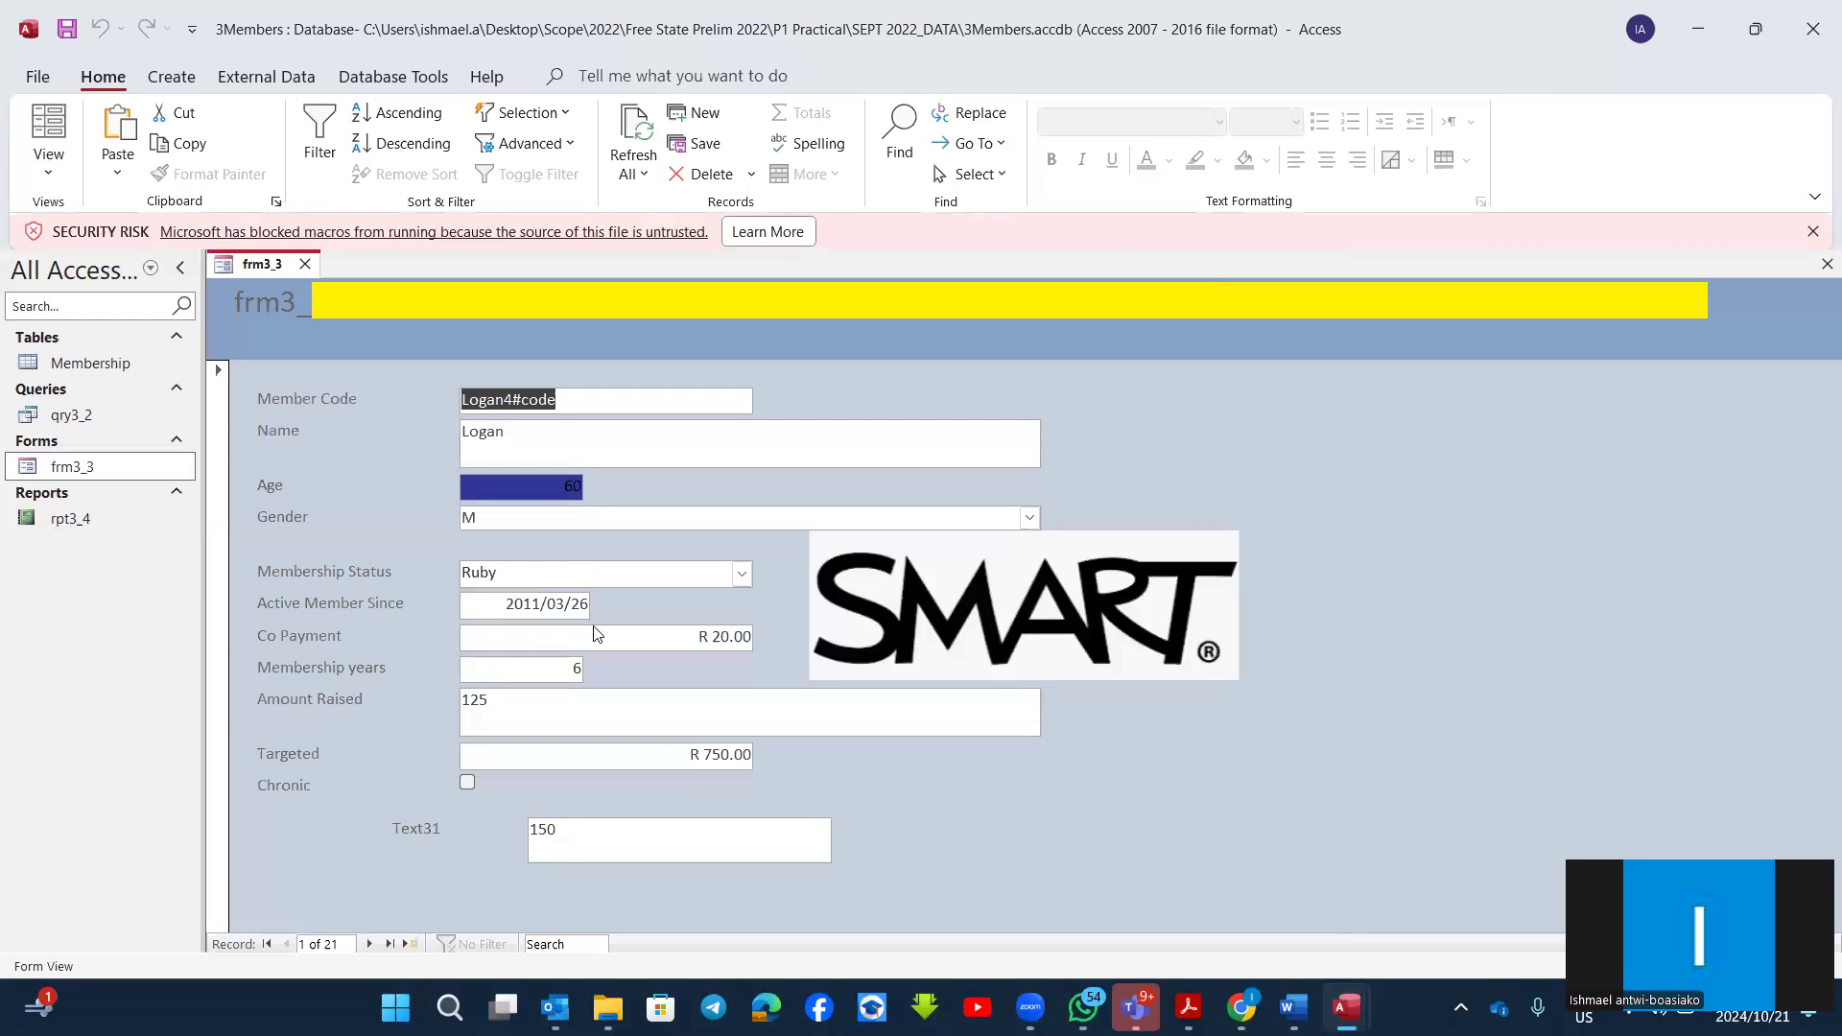
left_click(374, 951)
left_click(374, 951)
left_click(374, 951)
left_click(374, 951)
left_click(371, 945)
left_click(371, 945)
left_click(371, 945)
left_click(371, 945)
left_click(370, 945)
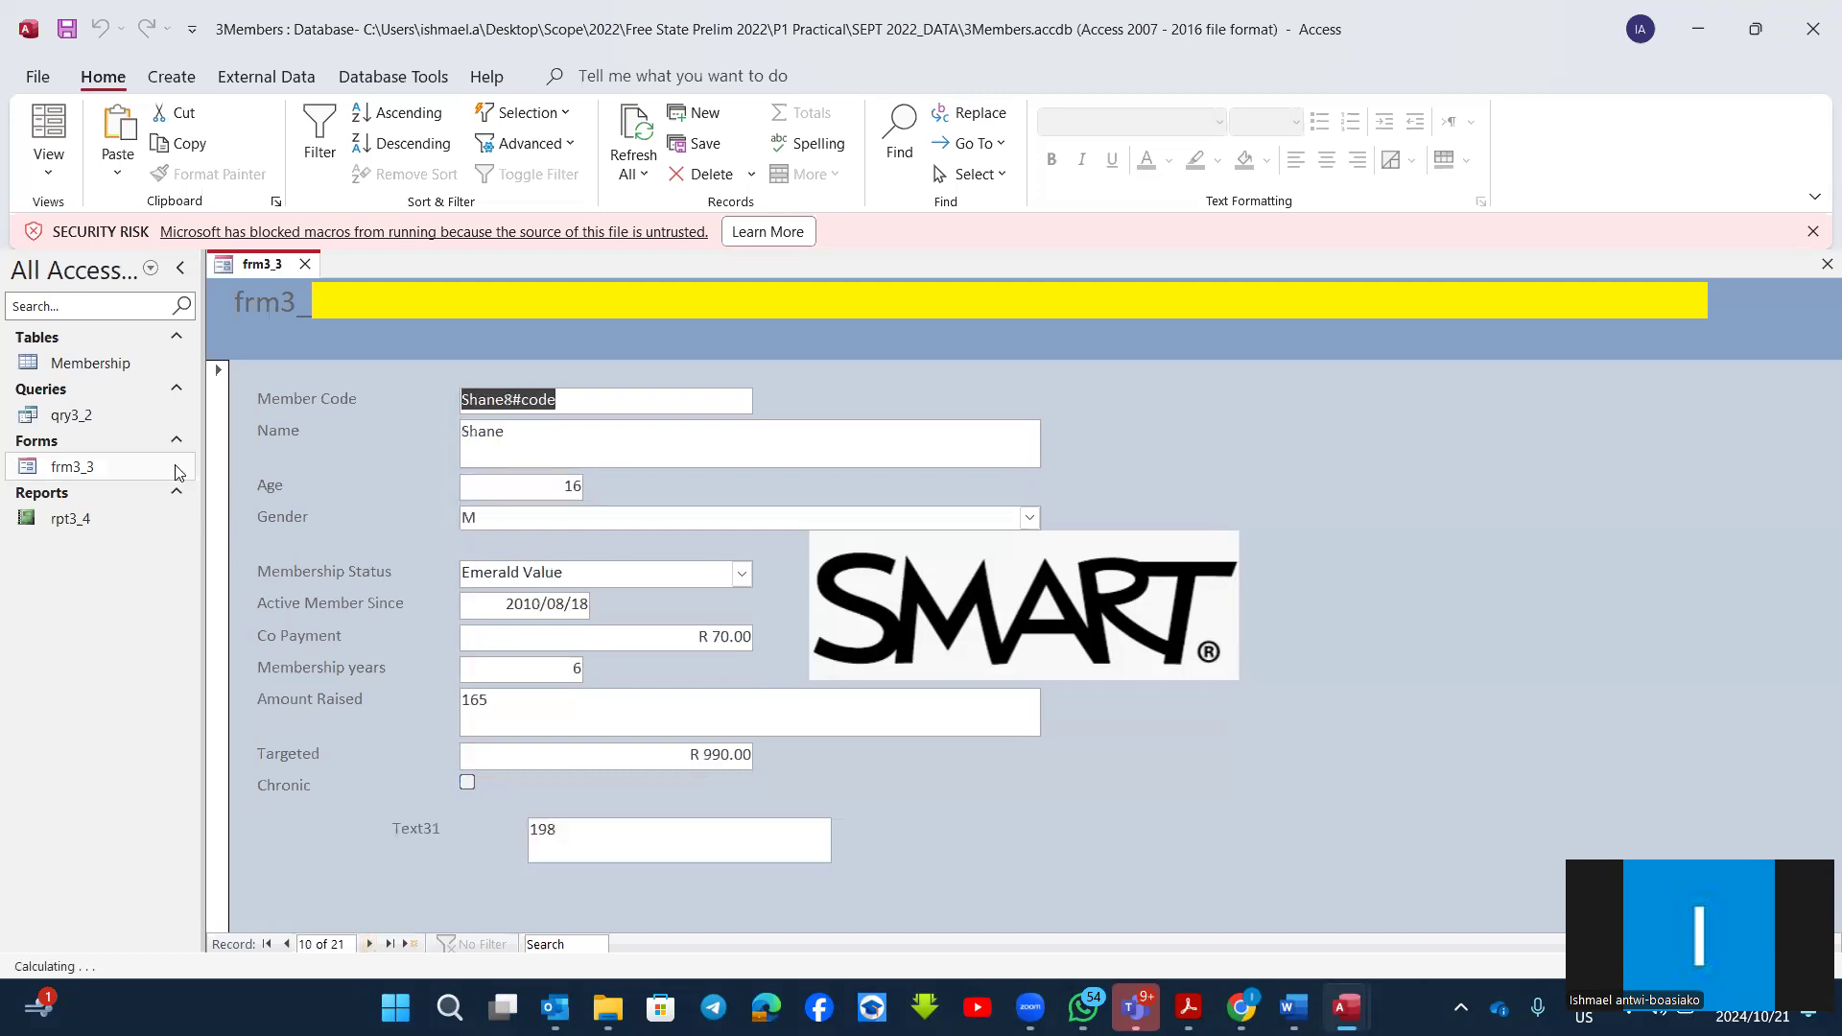
Step: Return frm3_3 to Design View and select the empty logo cell in the Form Header
left_click(67, 171)
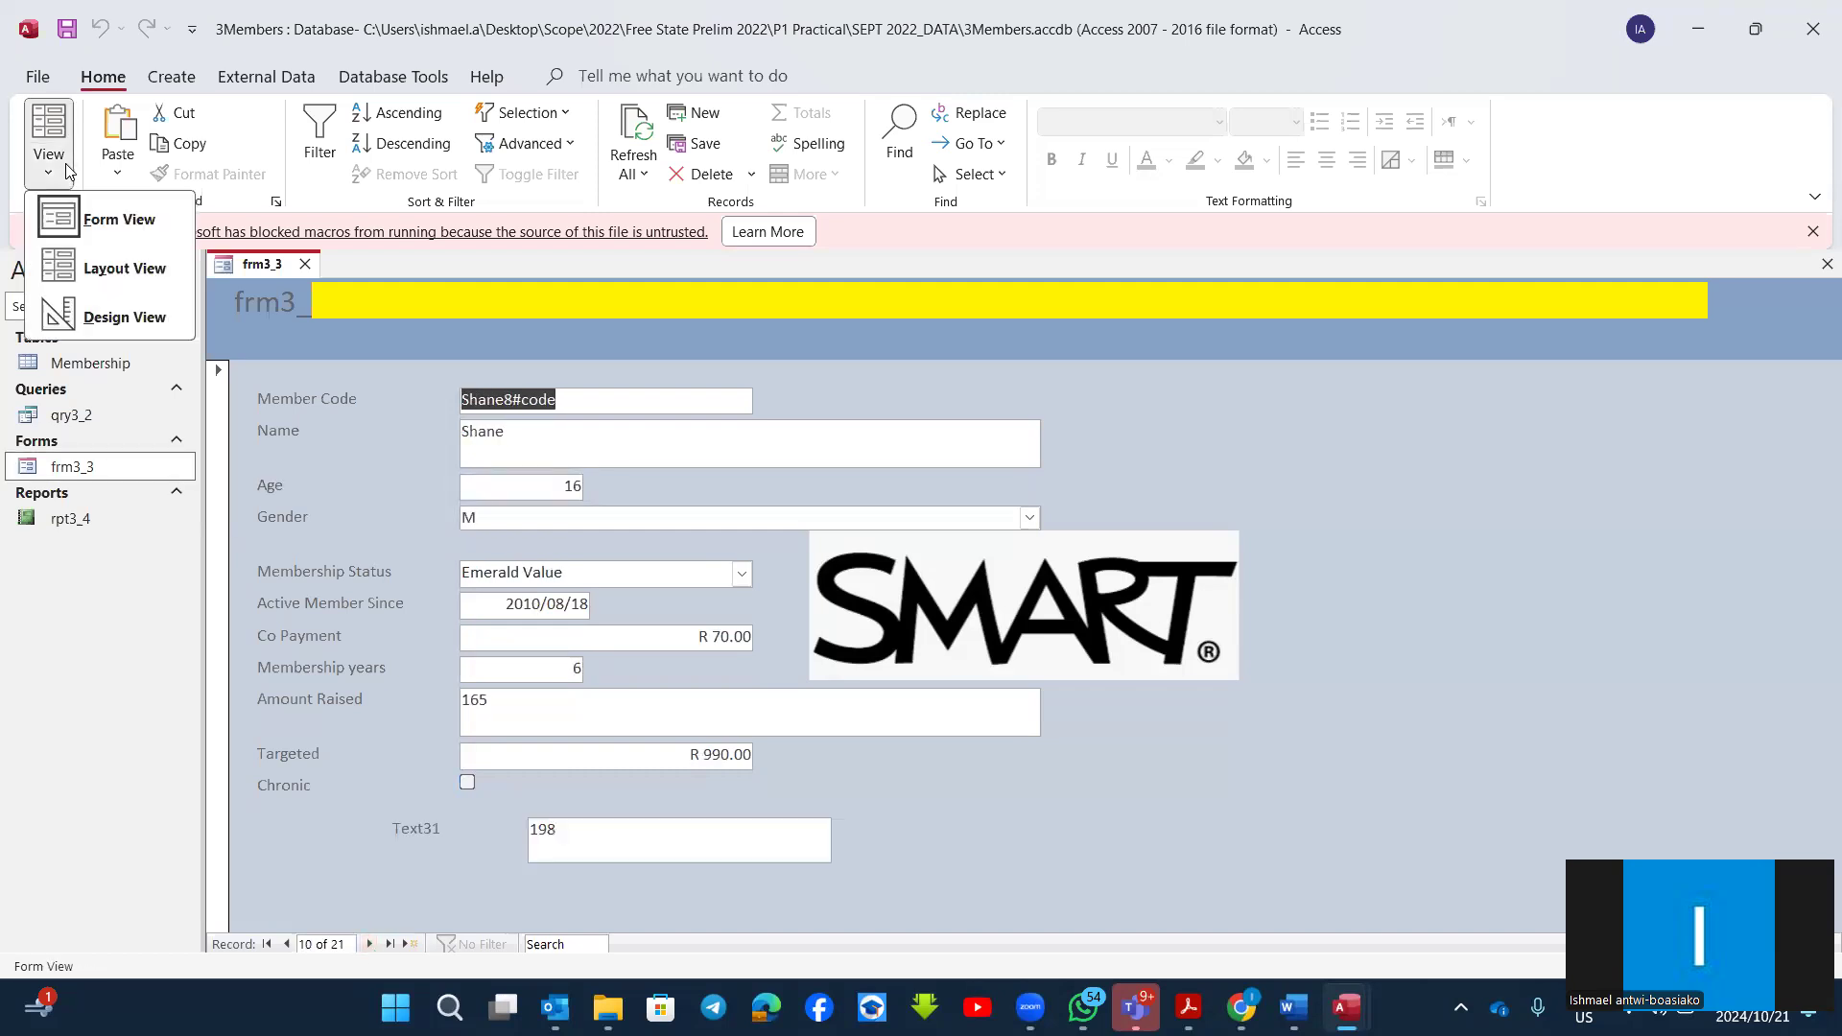
left_click(102, 312)
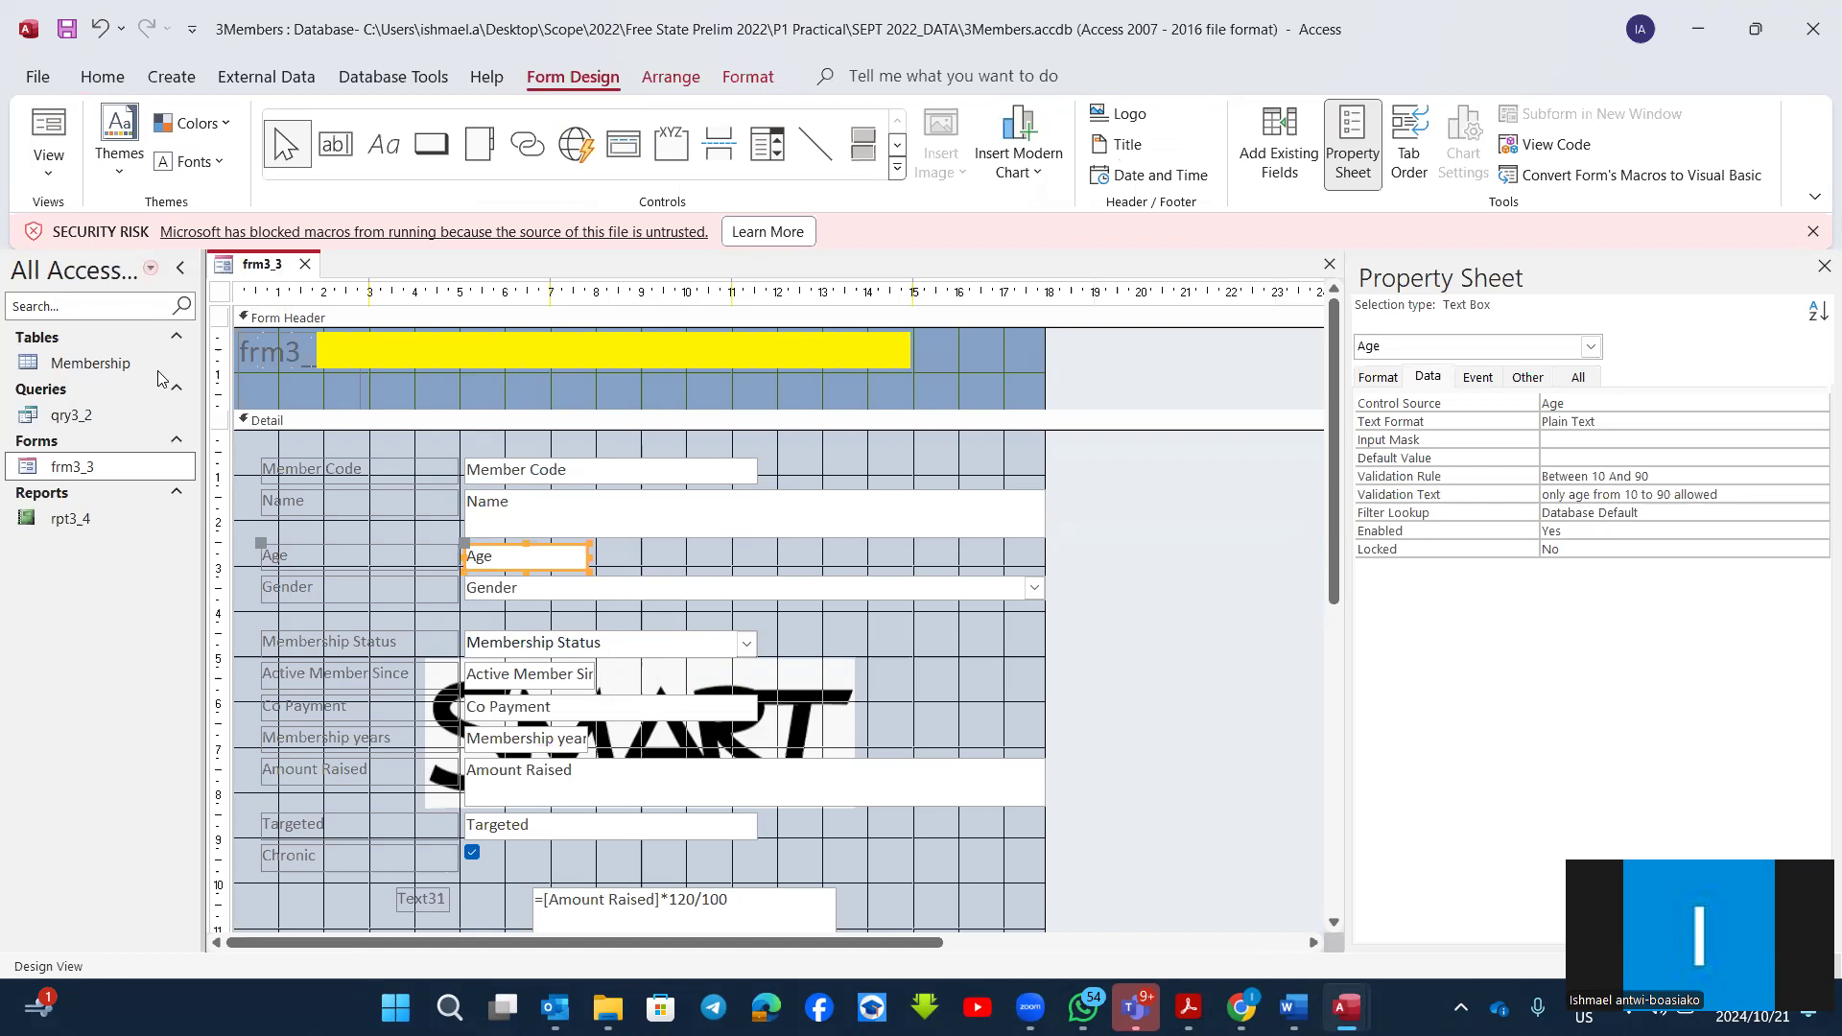
left_click(290, 357)
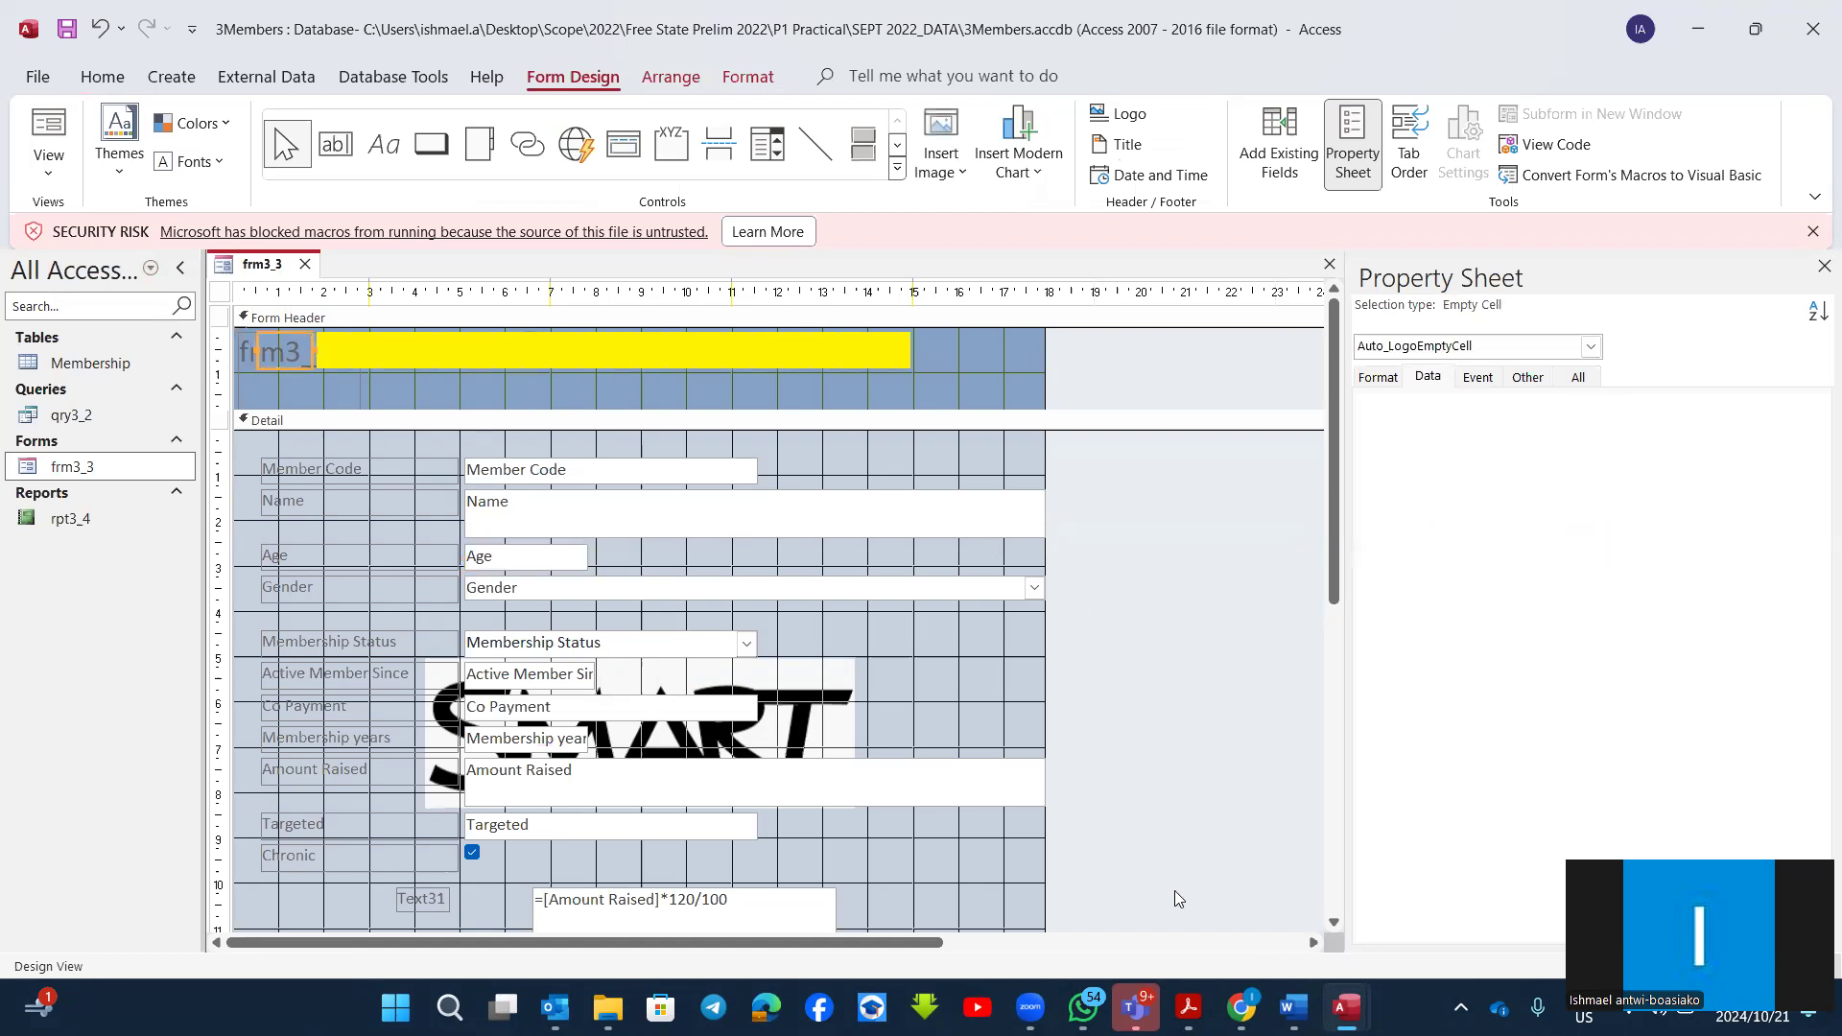
Step: Switch to Acrobat, check the Forms questions listed in REVISION.pdf, and find question 5.2 in the CAT P1 Prelim 2023 paper
mouse_move(1188, 1007)
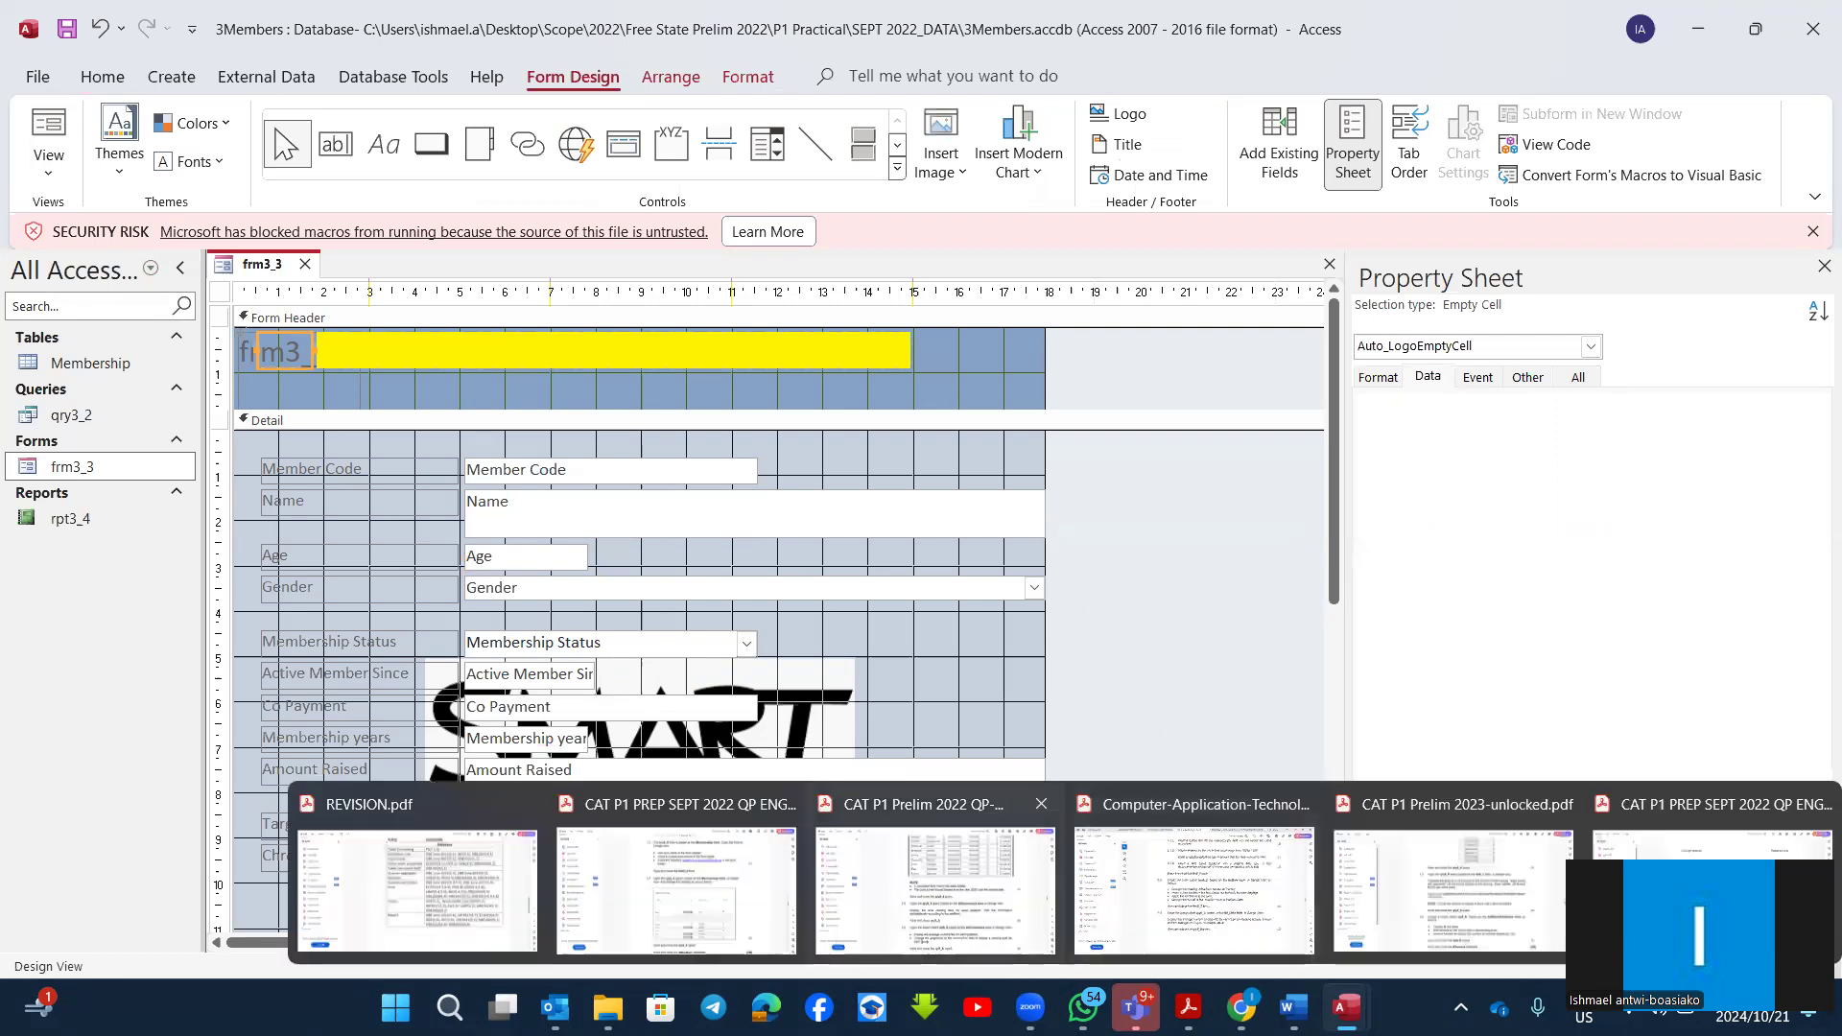
left_click(417, 888)
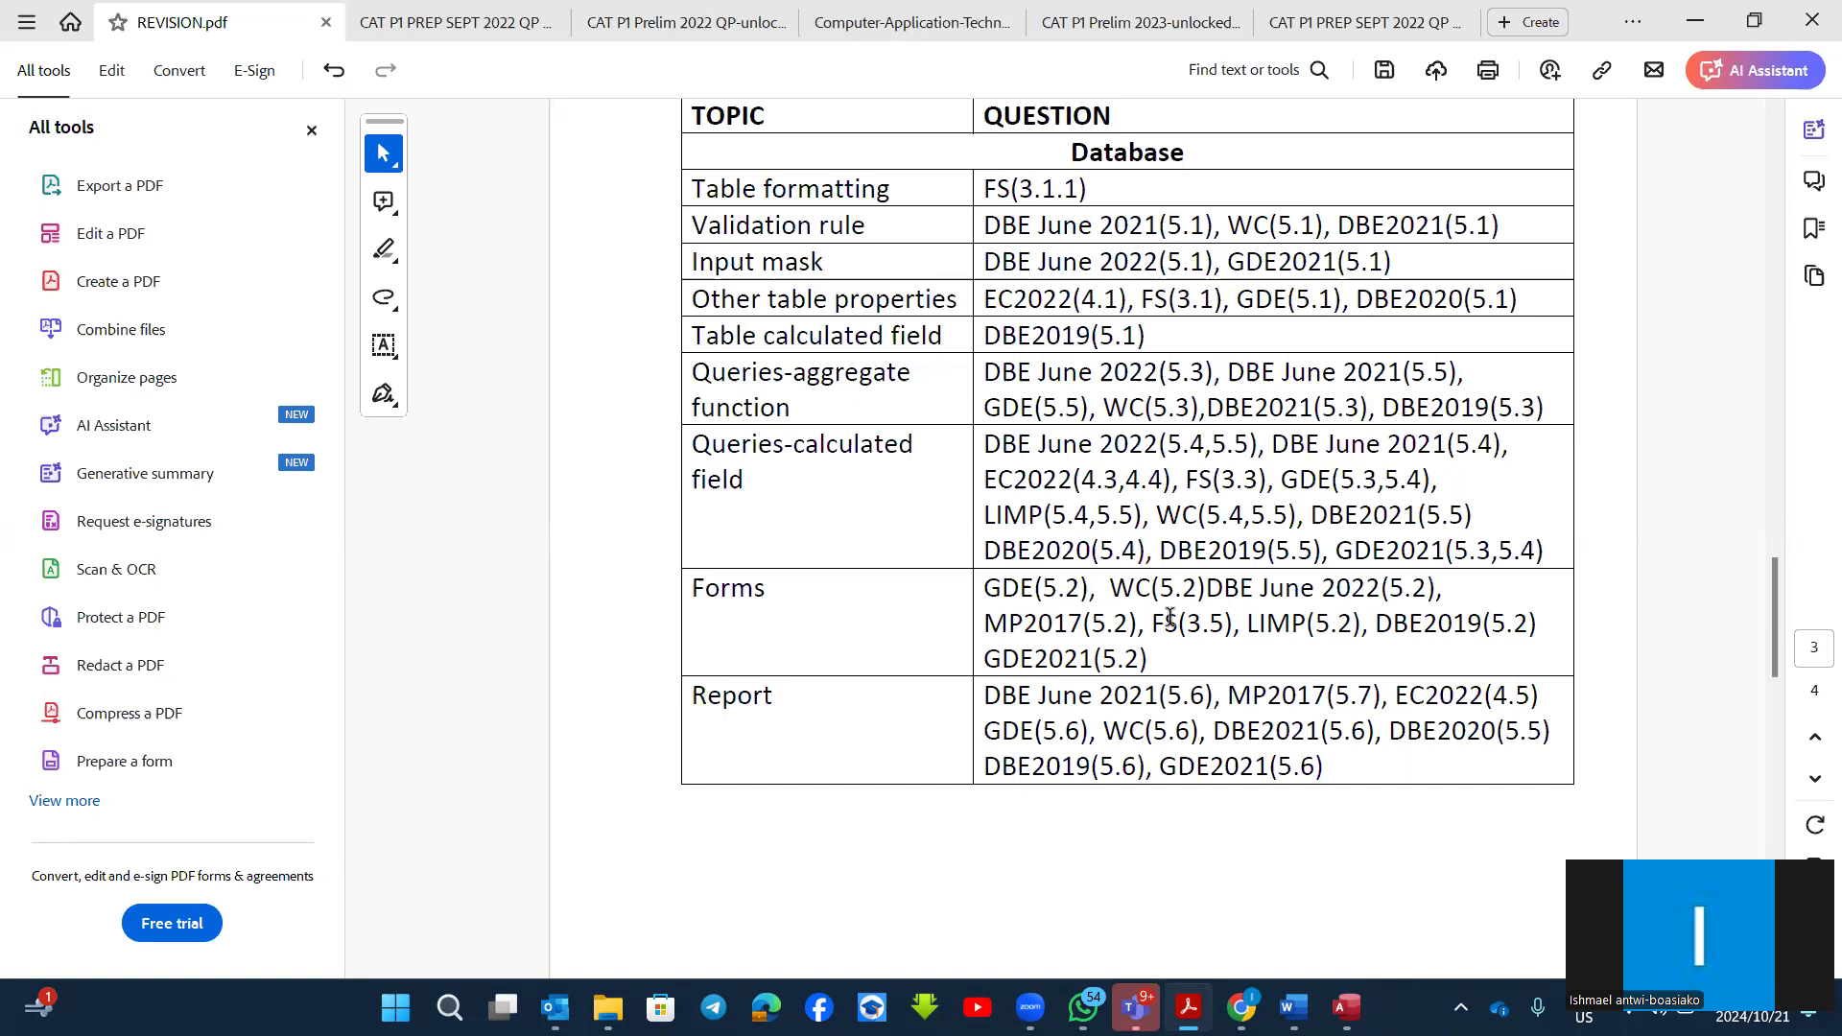
left_click(1181, 22)
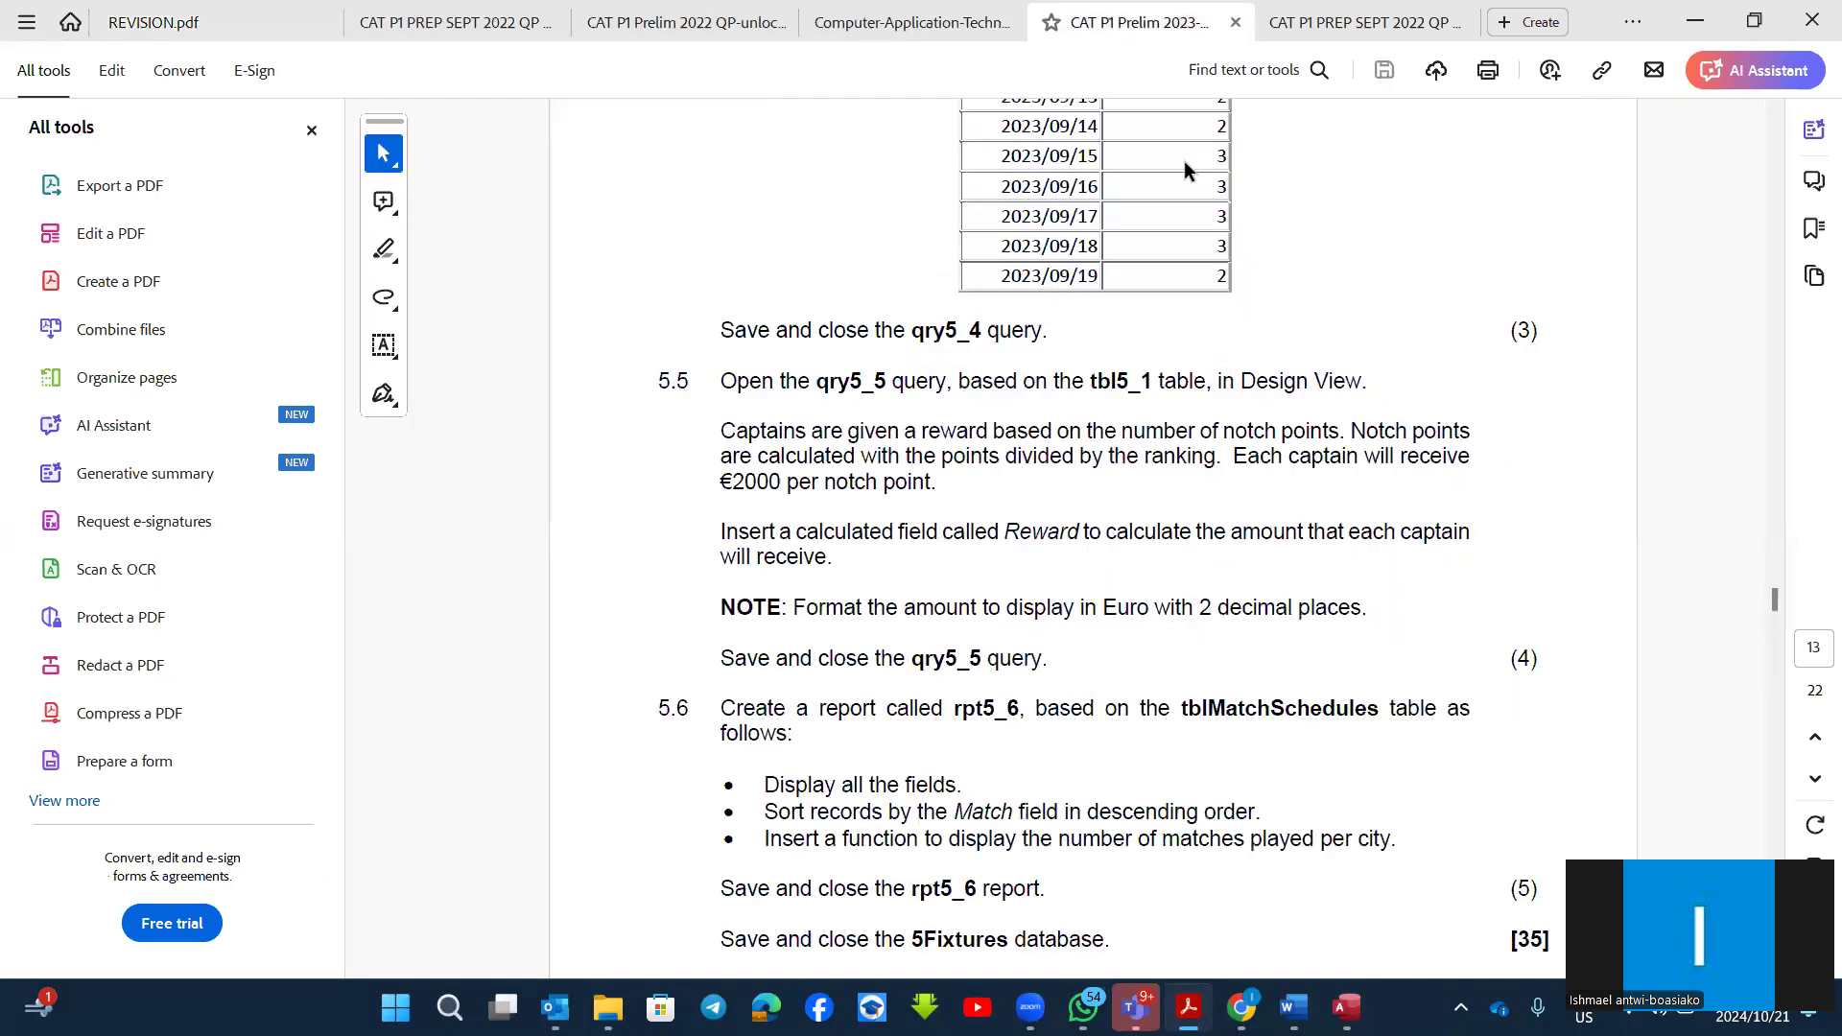
scroll(1184, 426, "down", 2)
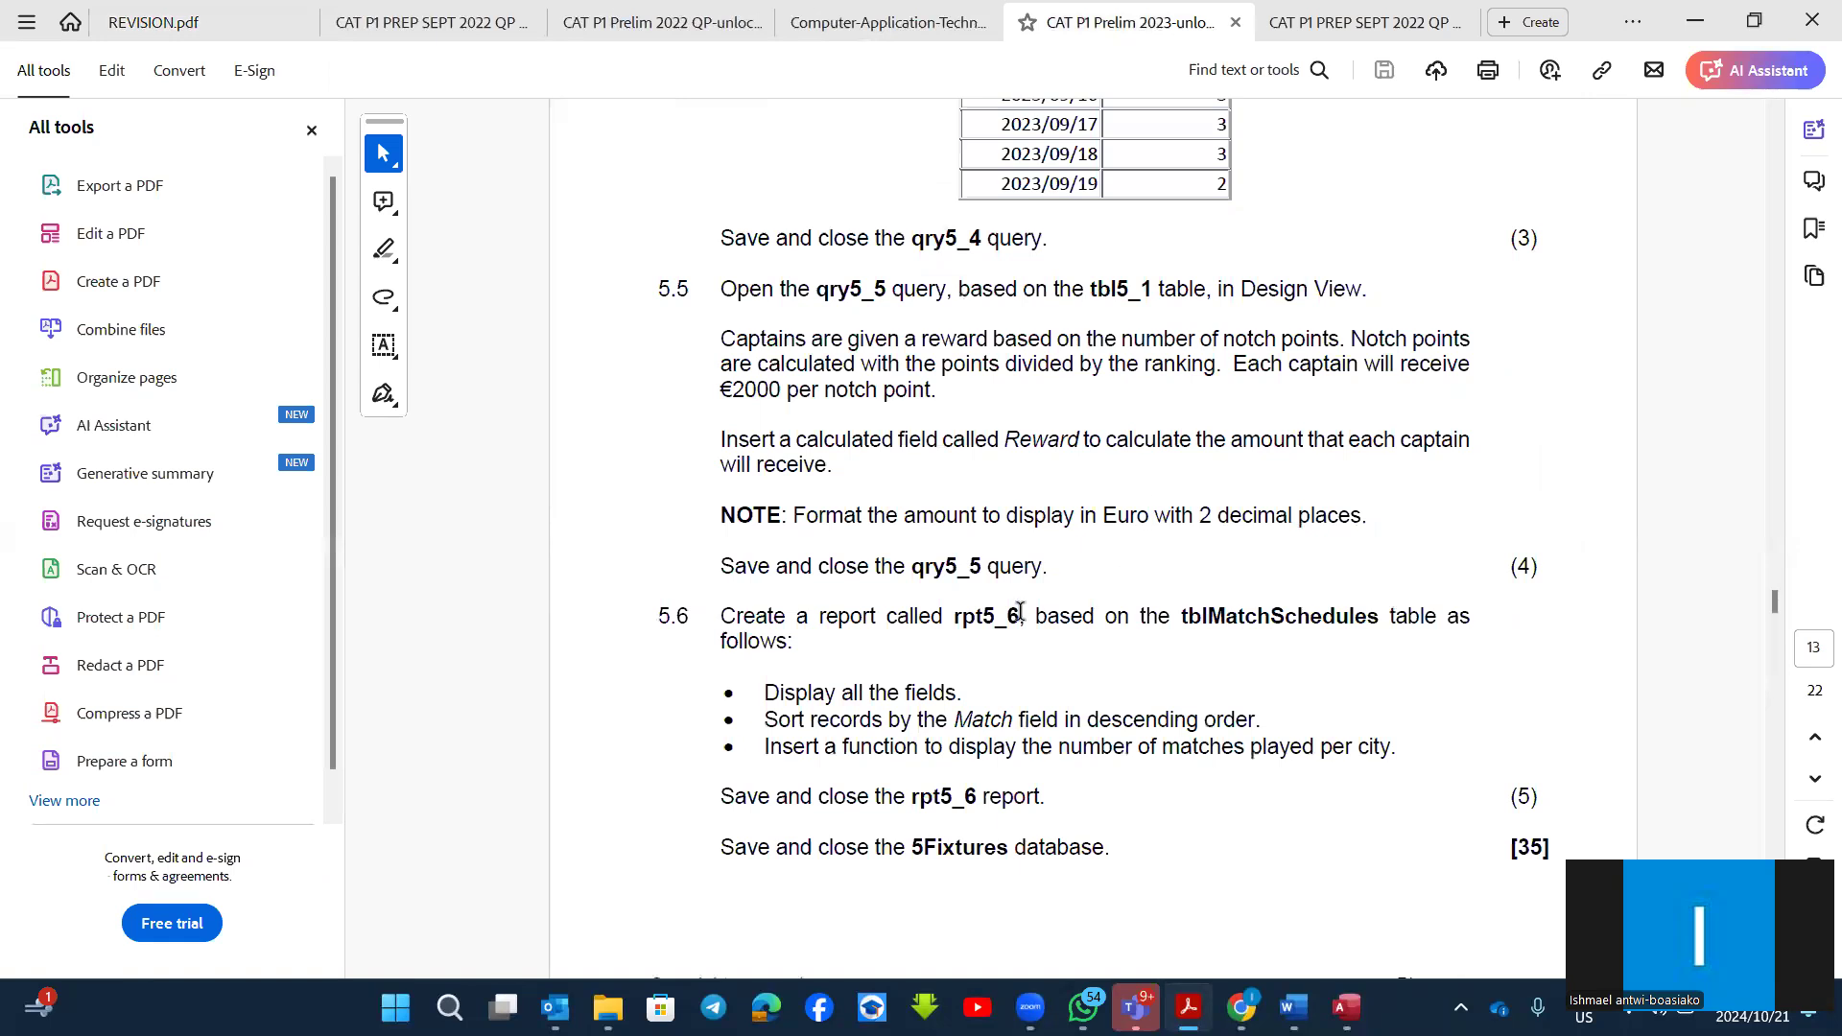
scroll(1020, 612, "down", 3)
scroll(1019, 621, "up", 20)
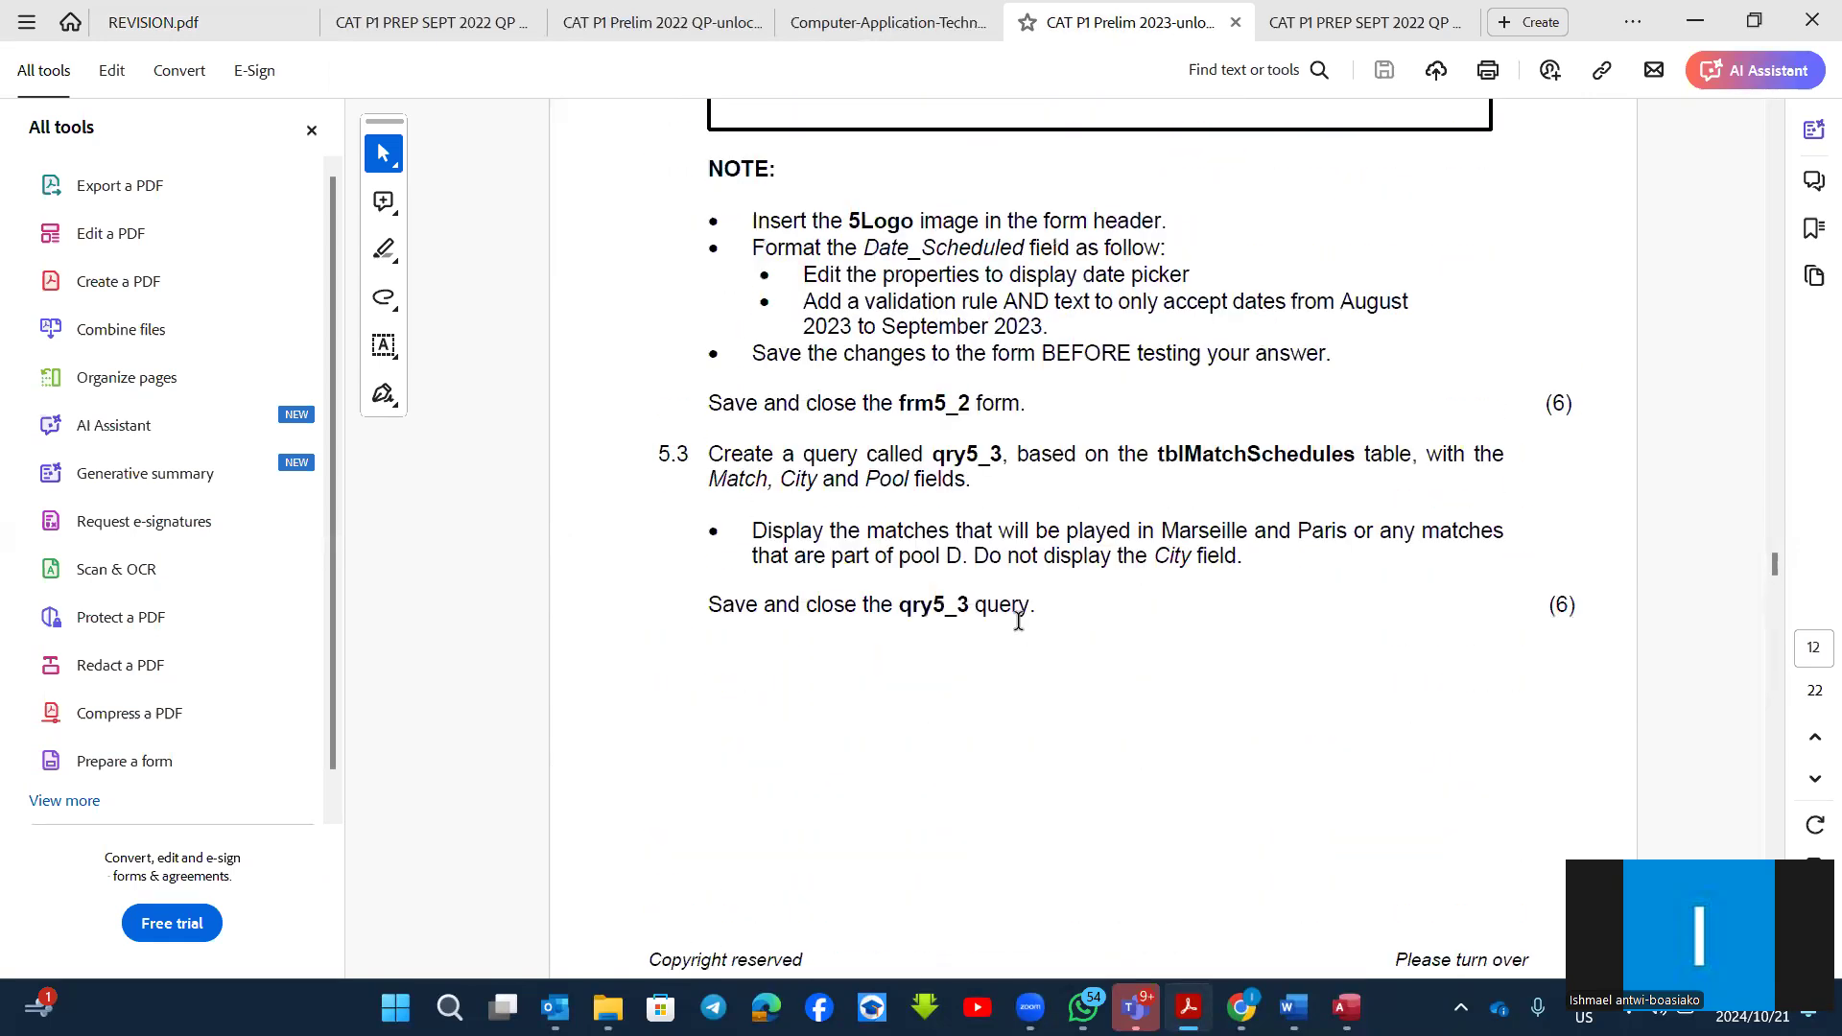
scroll(1019, 621, "up", 9)
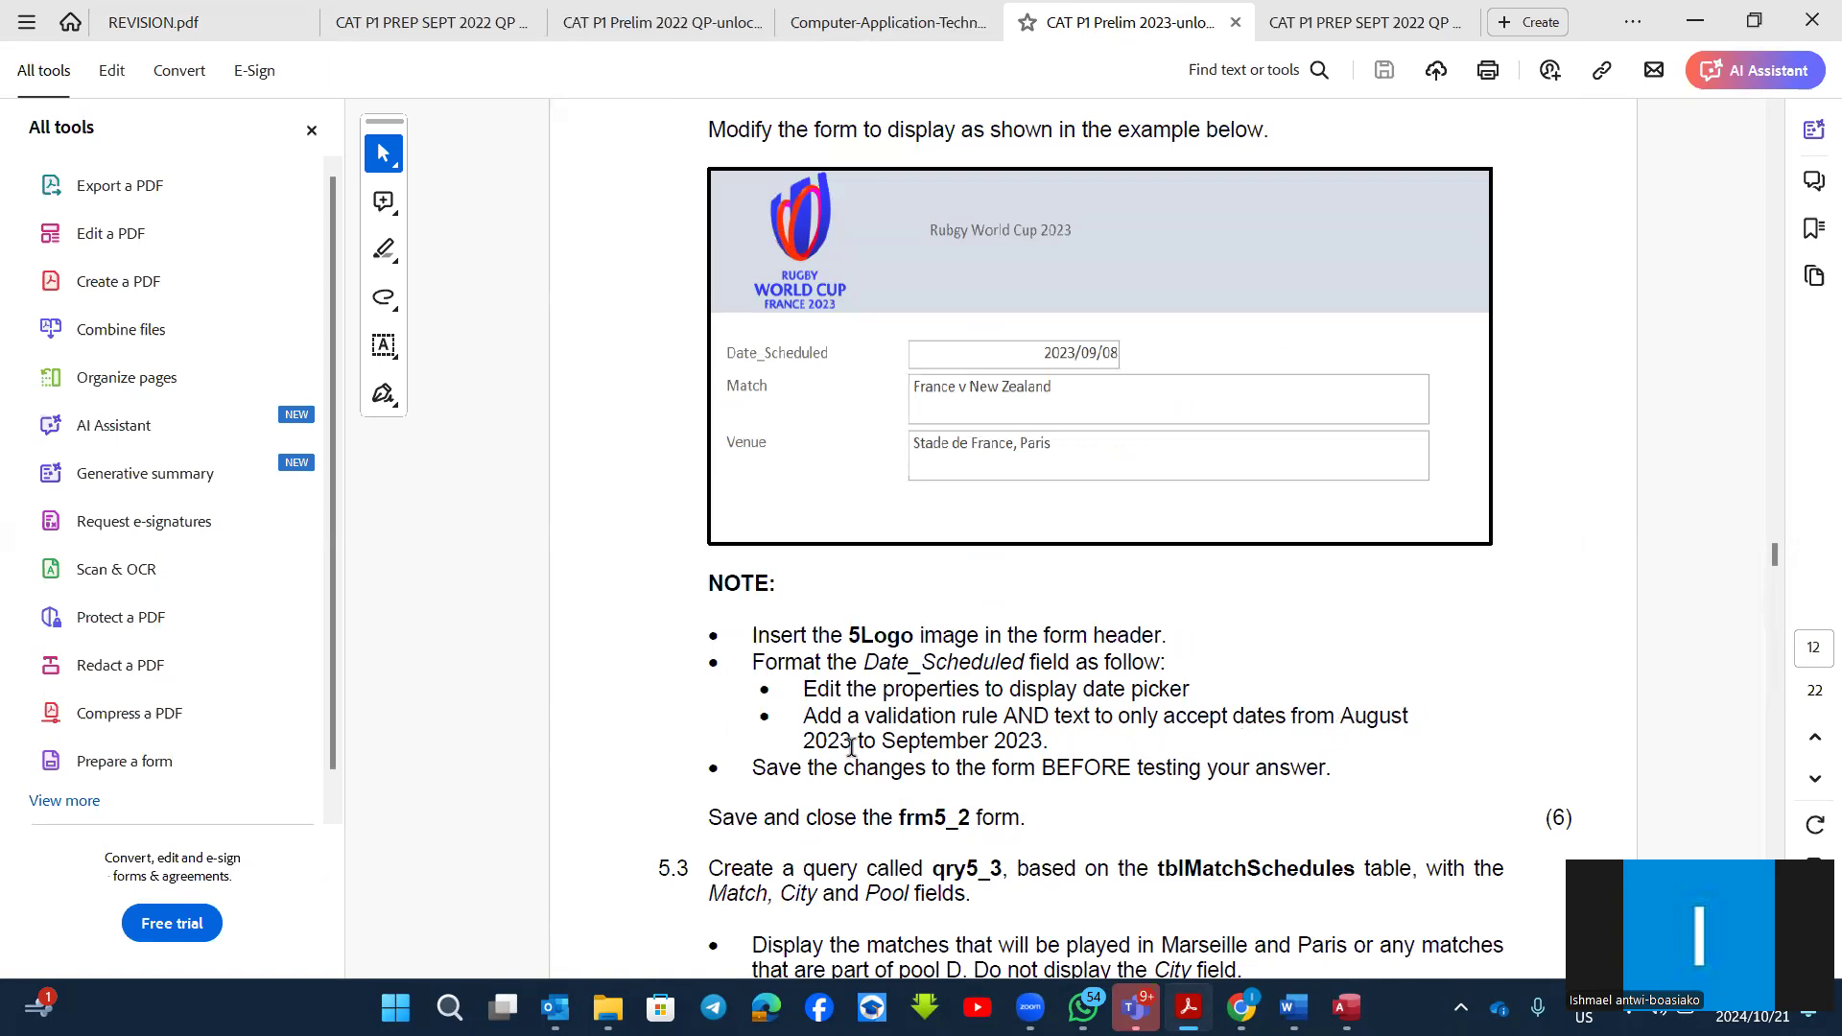
Step: Examine question 5.2's frm5_2 example and its notes on the 5Logo image and the Date_Scheduled field's date picker and validation rule
scroll(850, 747, "up", 3)
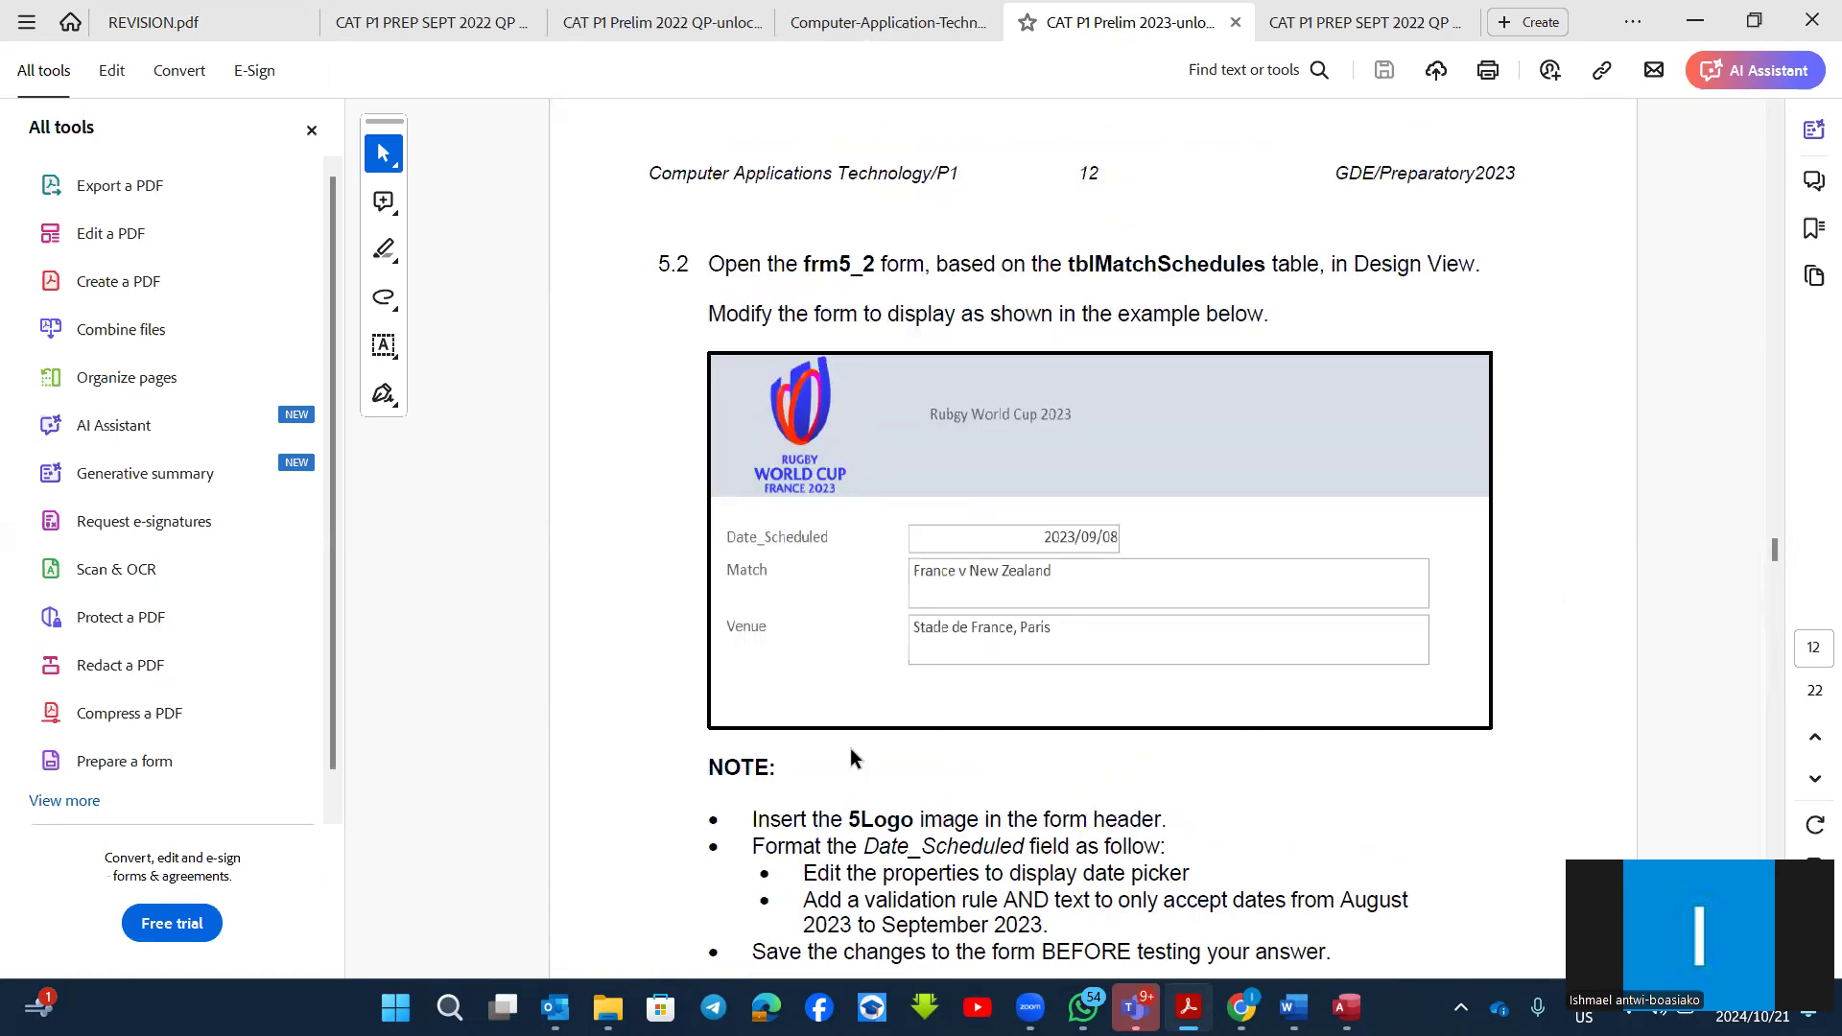
scroll(850, 747, "down", 2)
scroll(949, 527, "up", 2)
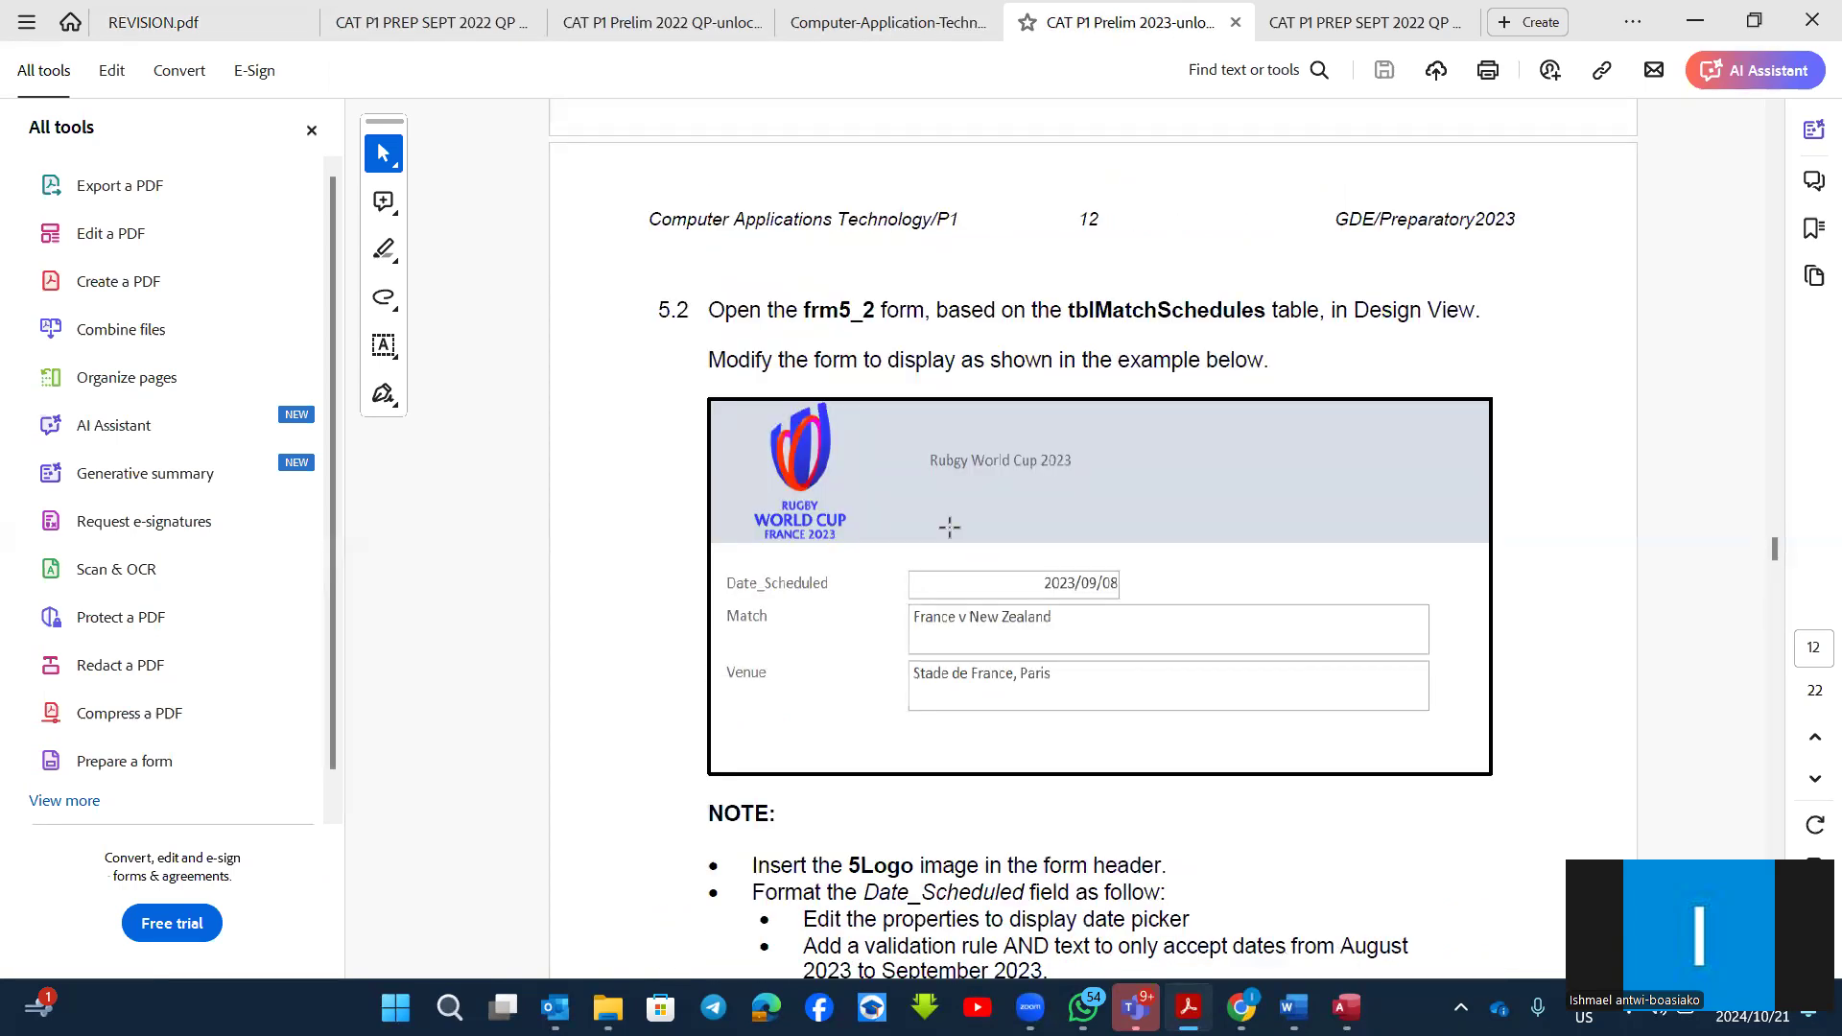
scroll(949, 526, "down", 3)
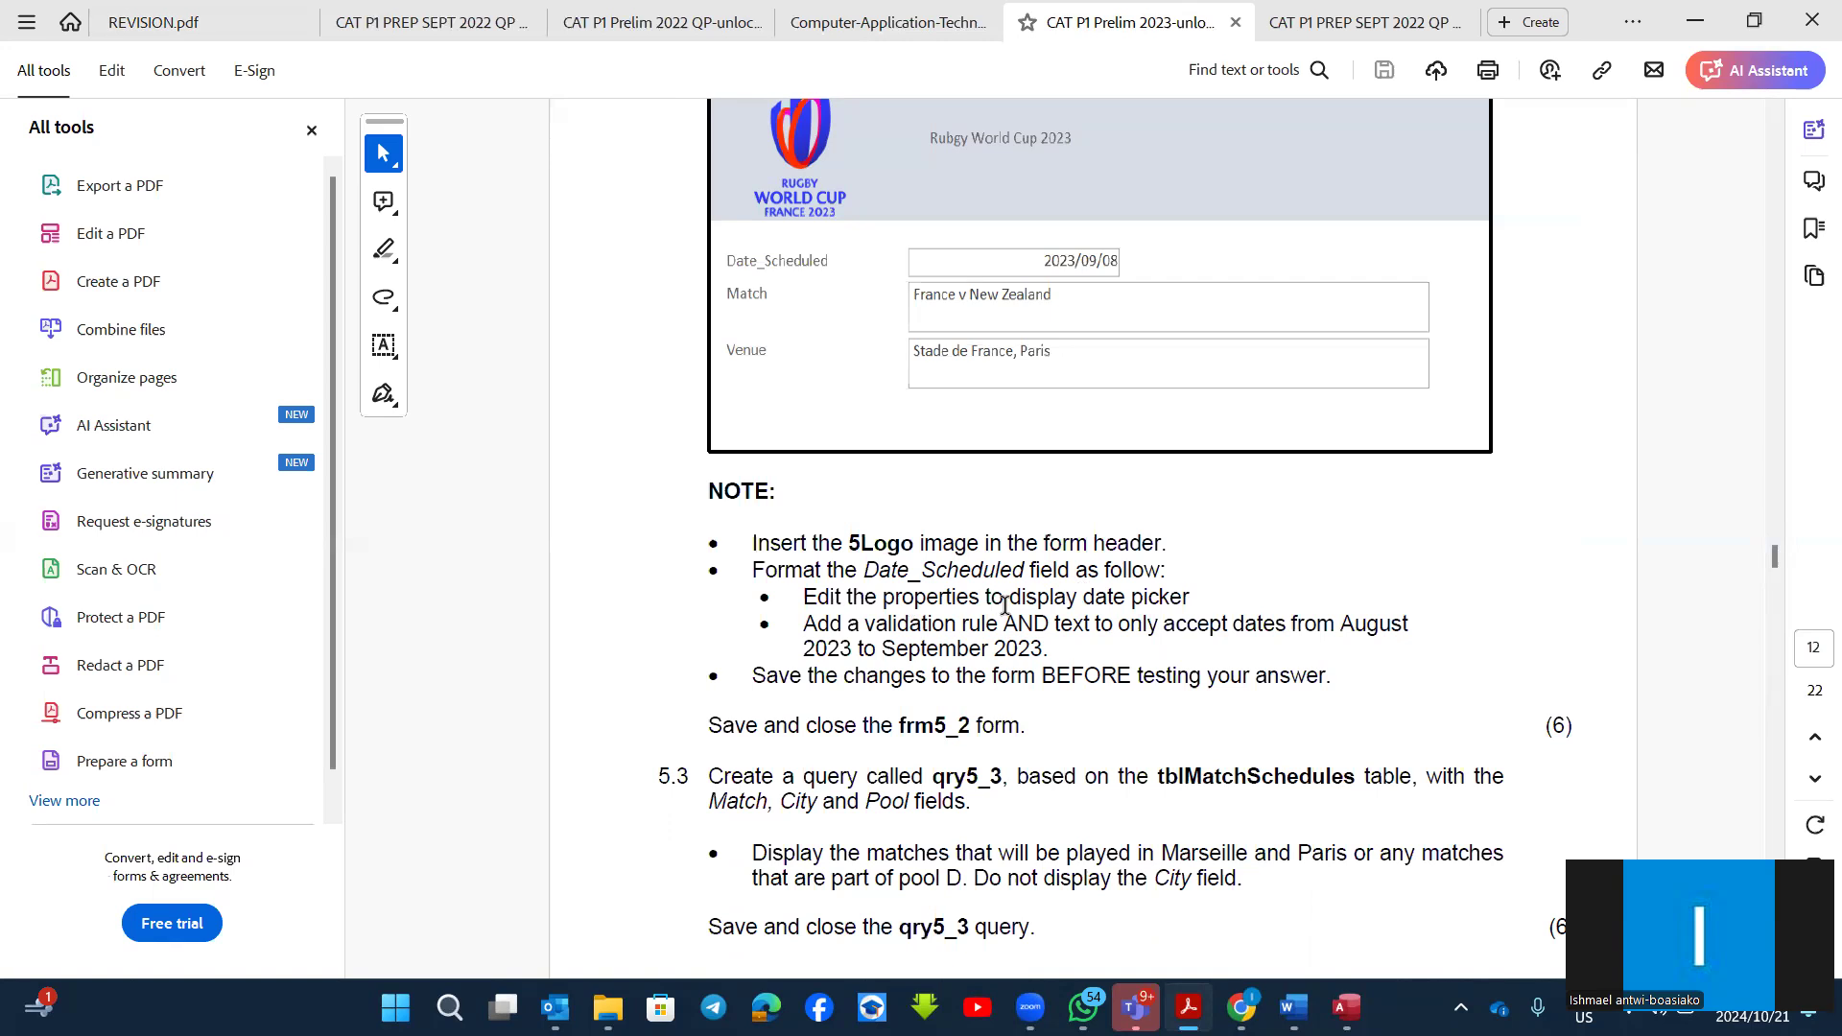
scroll(1005, 604, "up", 2)
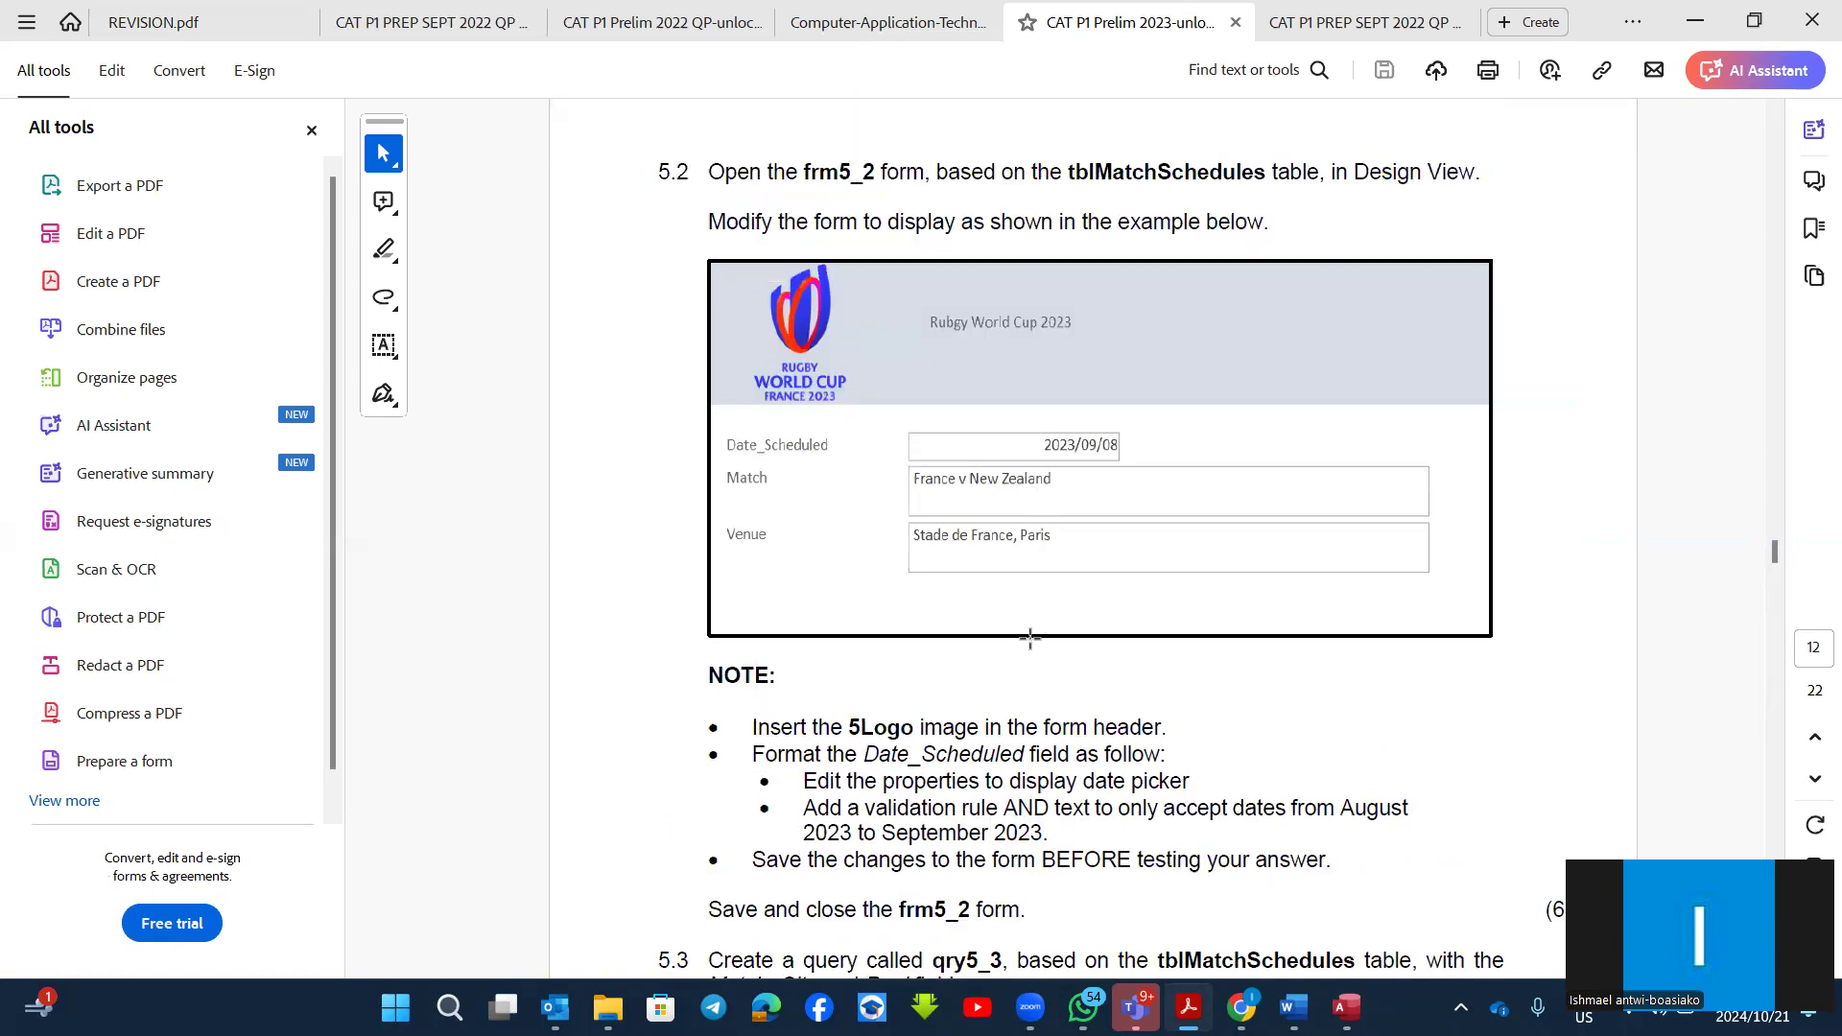
scroll(1030, 639, "down", 2)
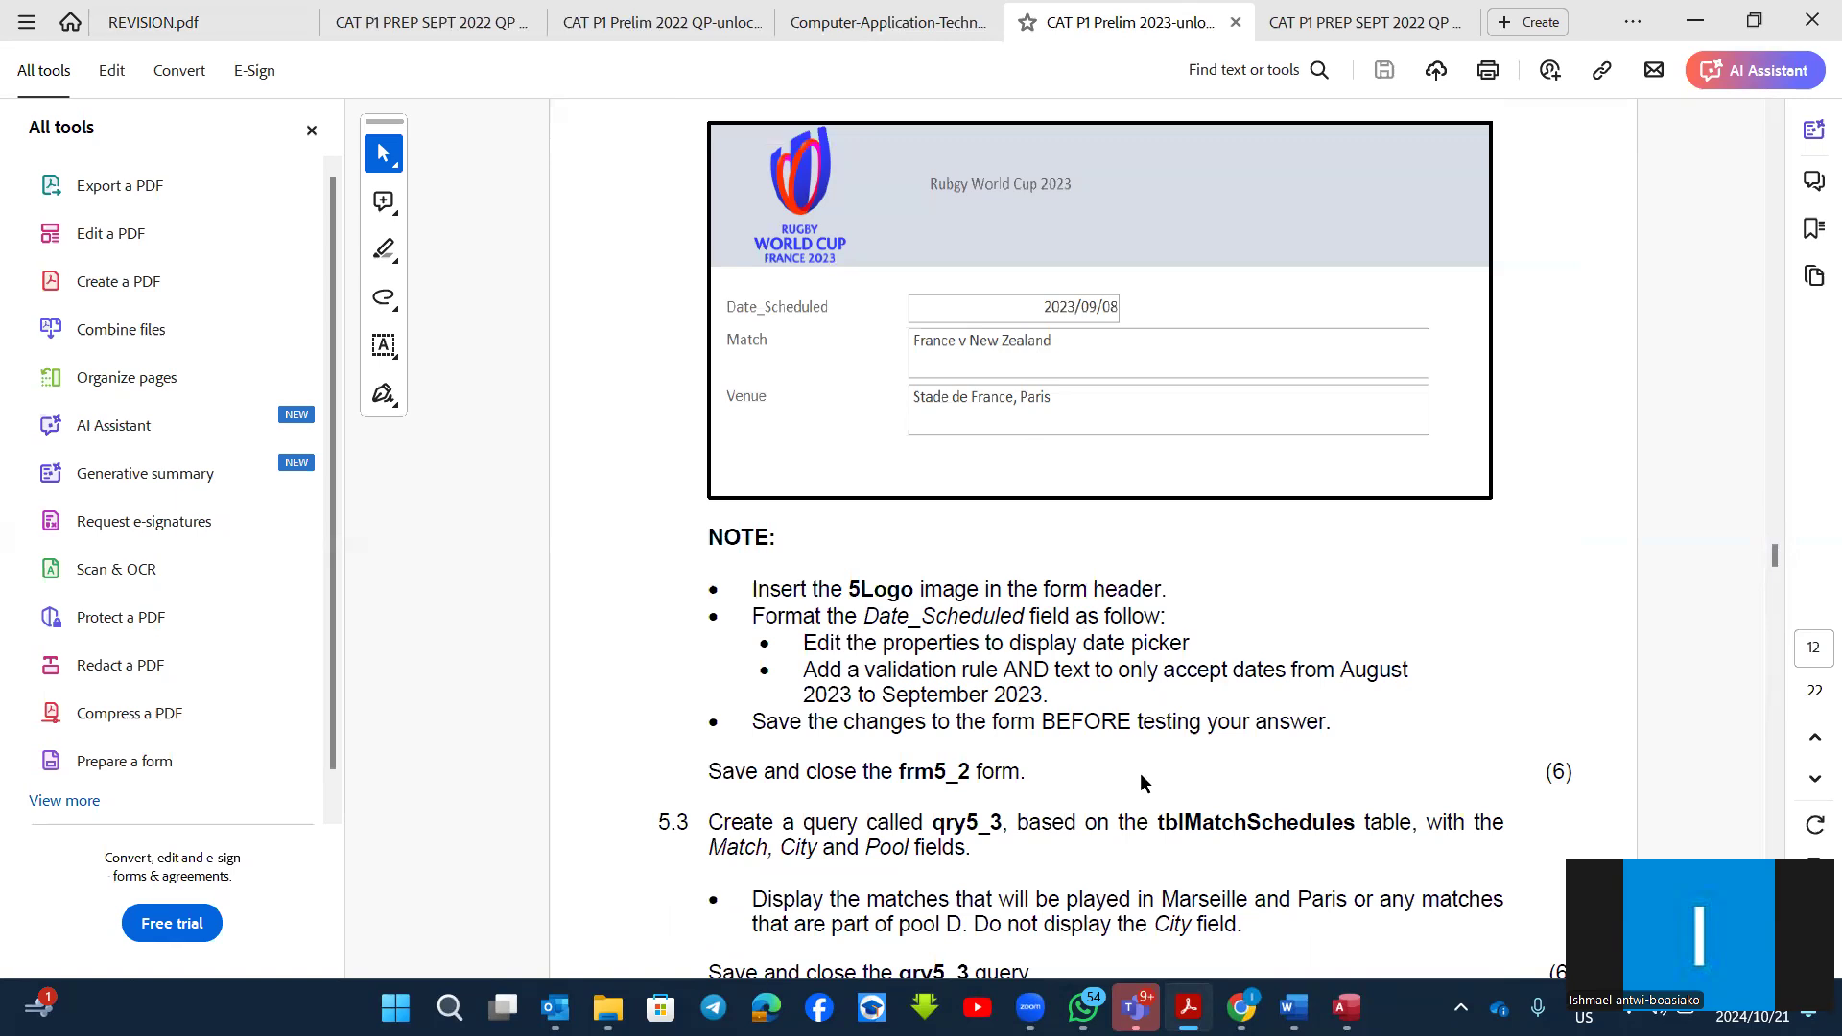
Step: Switch back to the 3Members database in Access and move the floating meeting video over the upper property rows
mouse_move(1346, 1007)
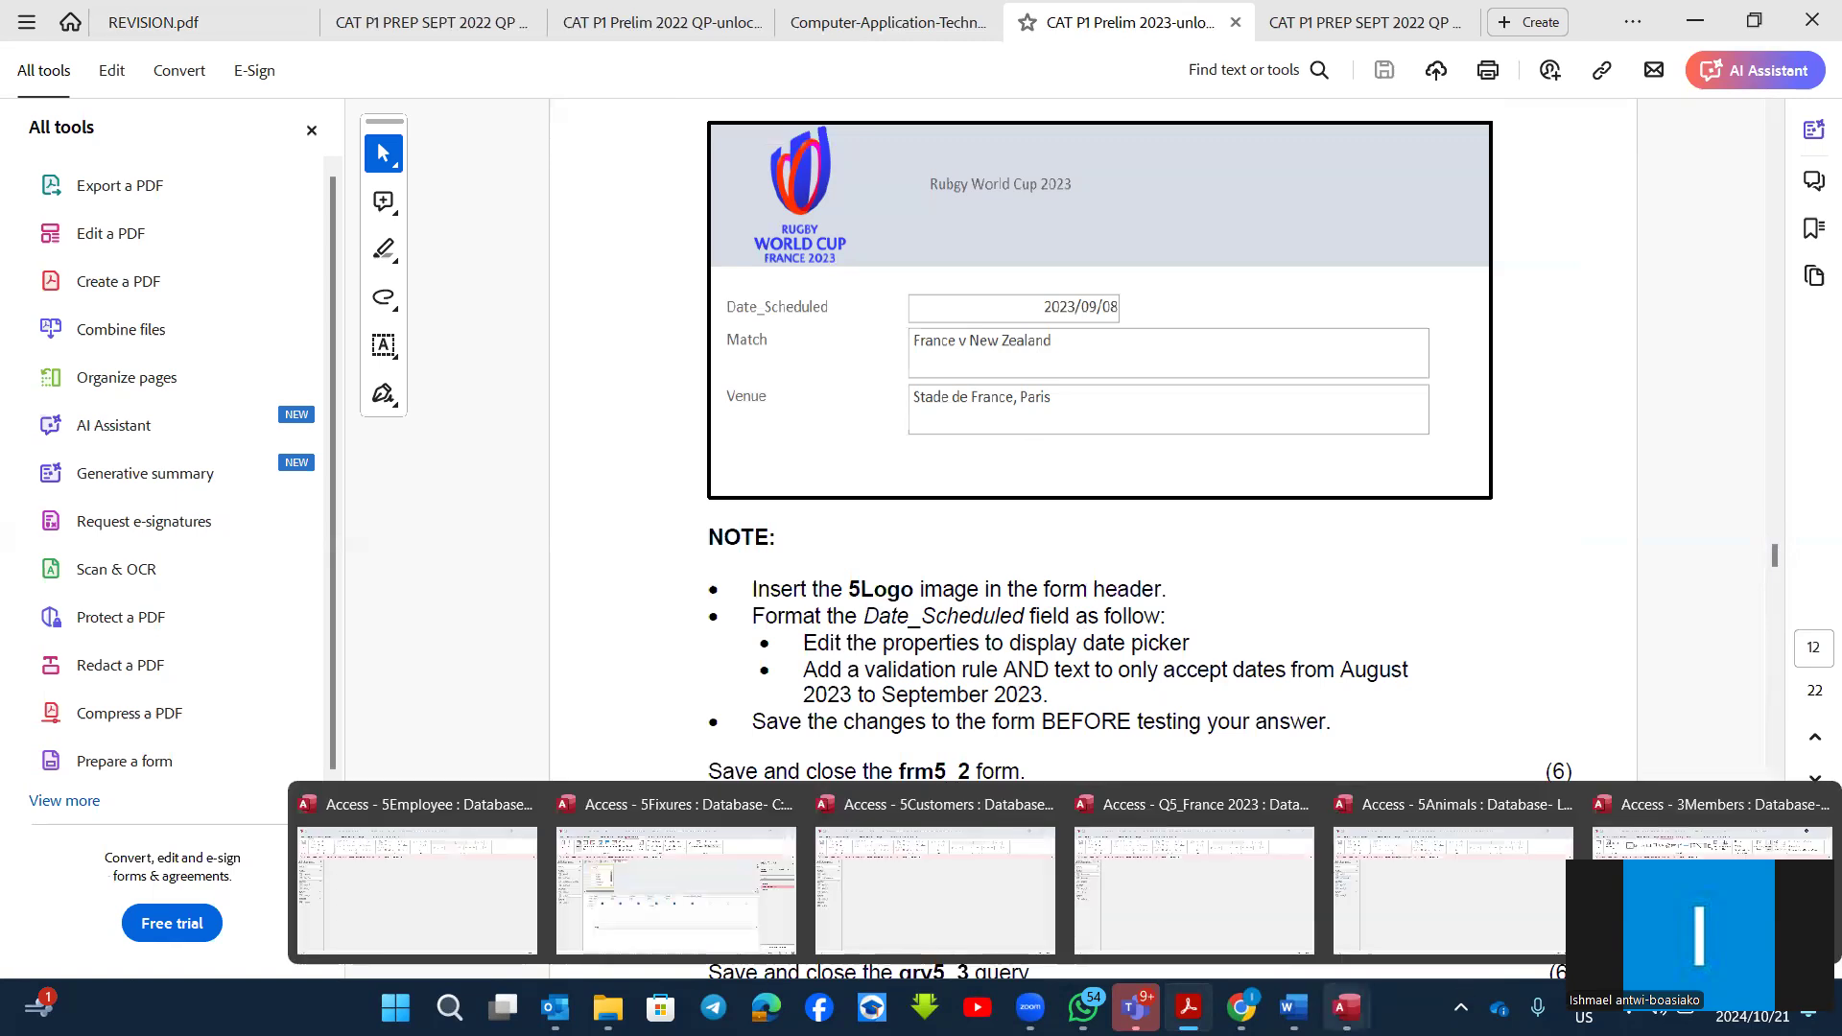
left_click(1709, 893)
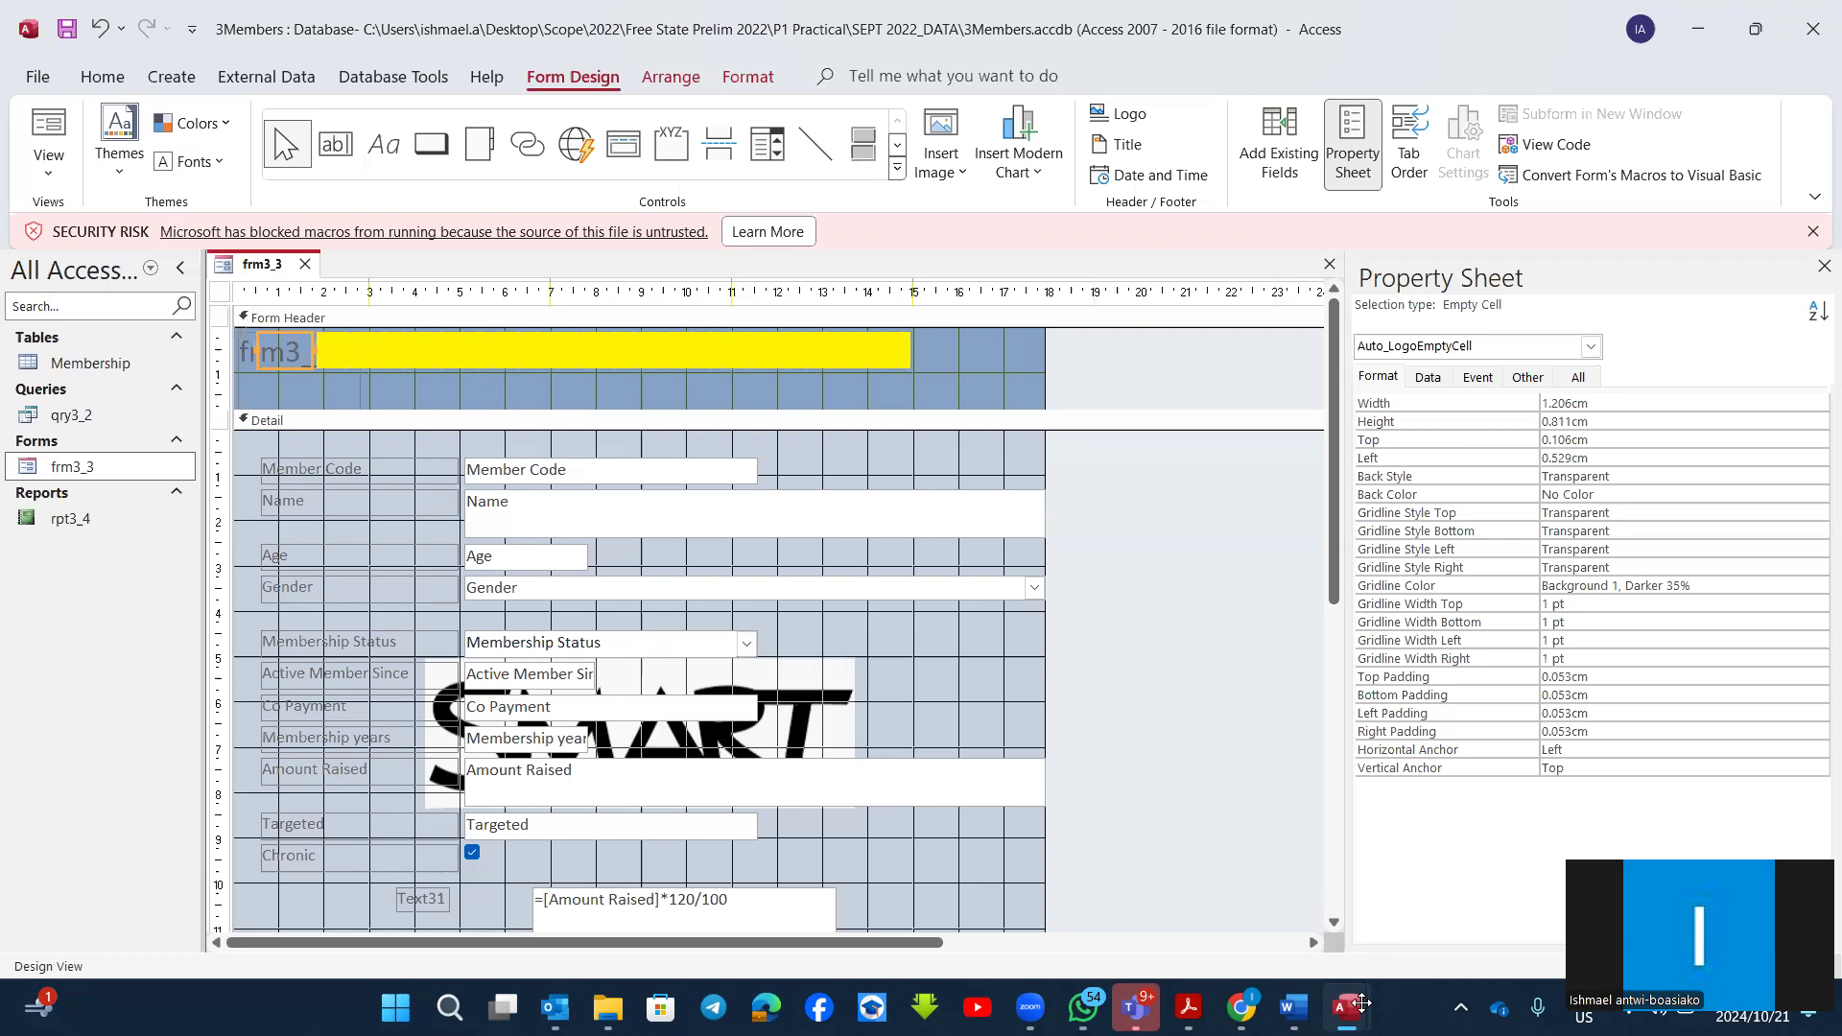
left_click_drag(1734, 832, 1535, 402)
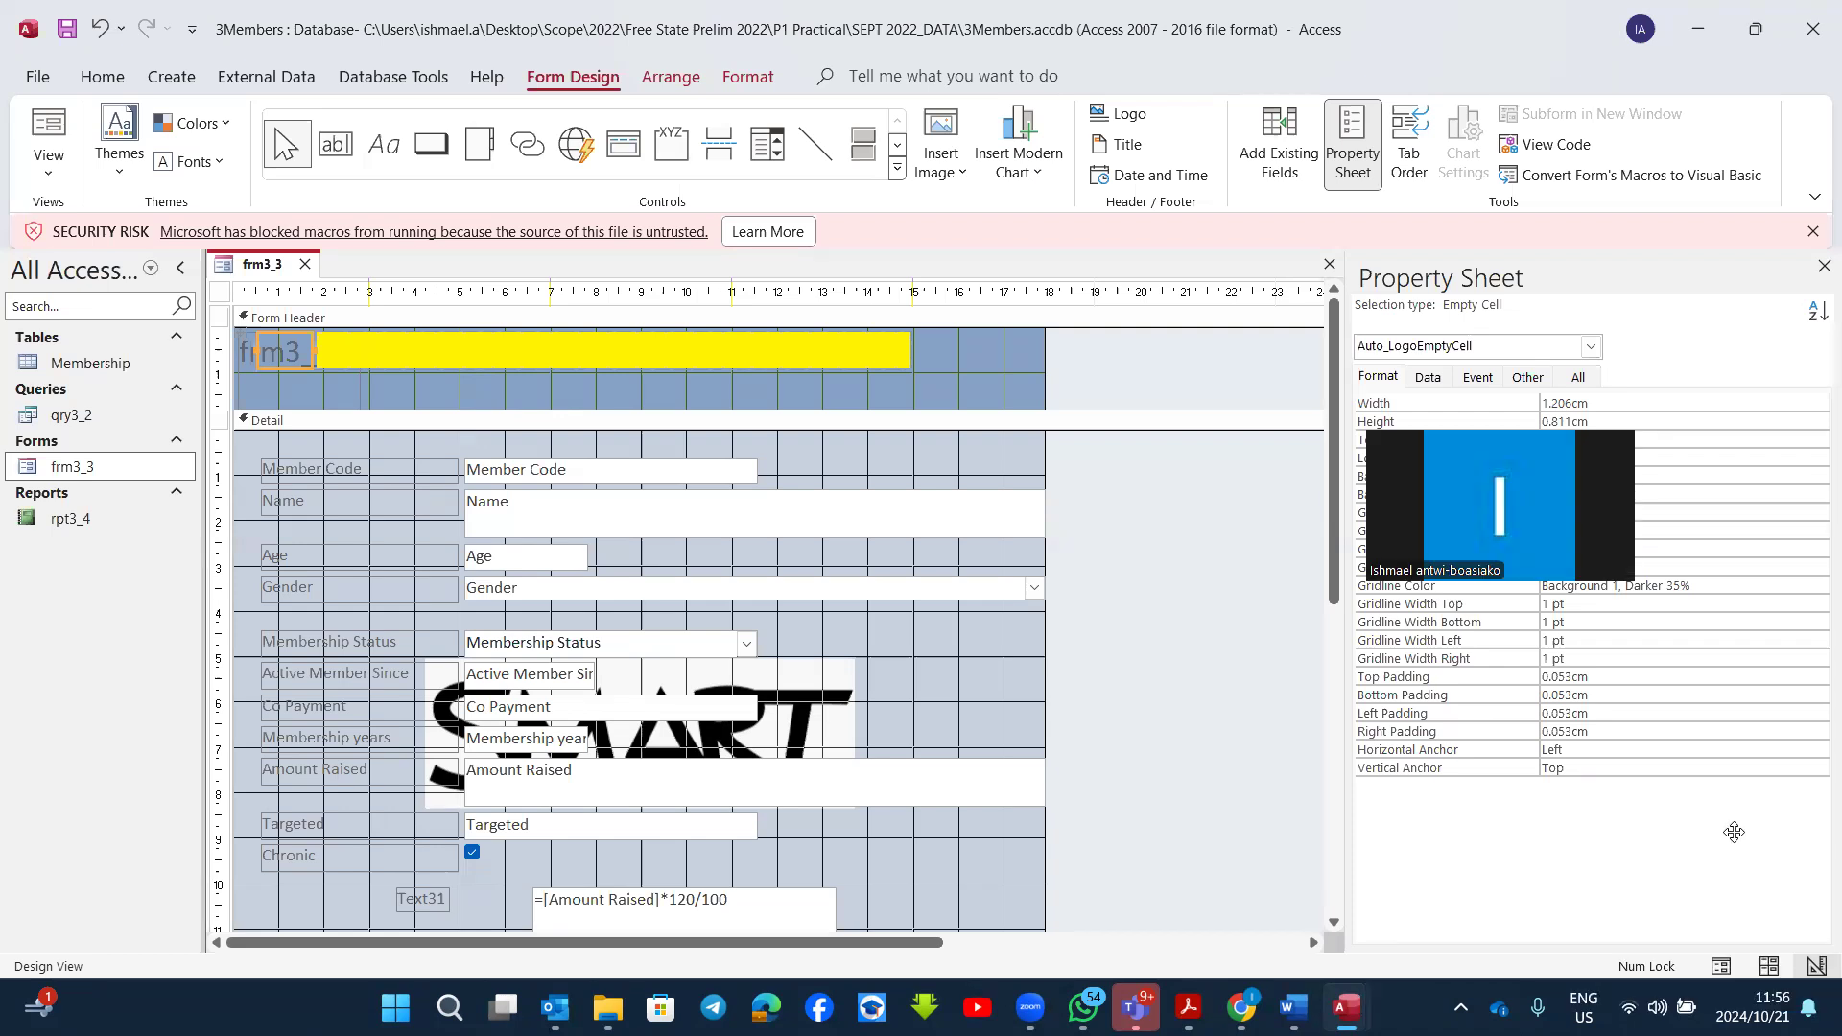